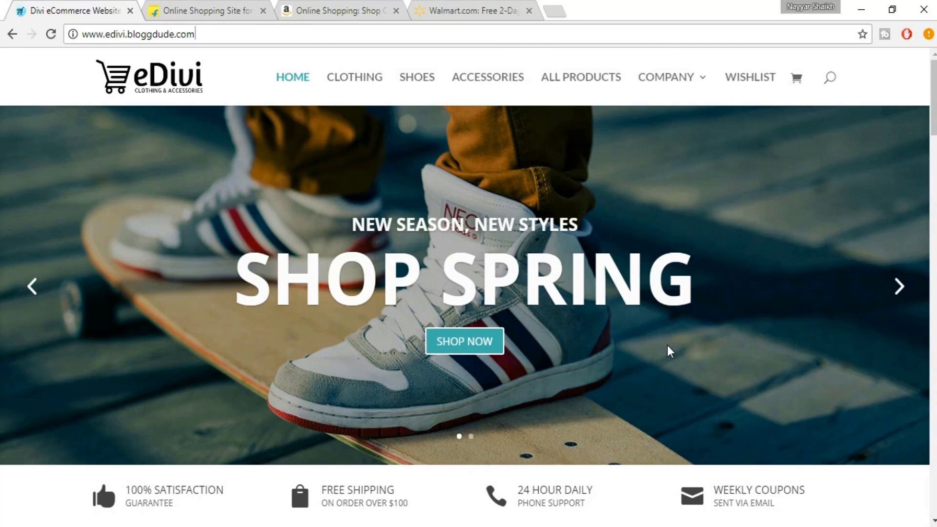
Step: Flip between the Flipkart, Amazon and Walmart tabs, then return to the eDivi store
left_click(200, 11)
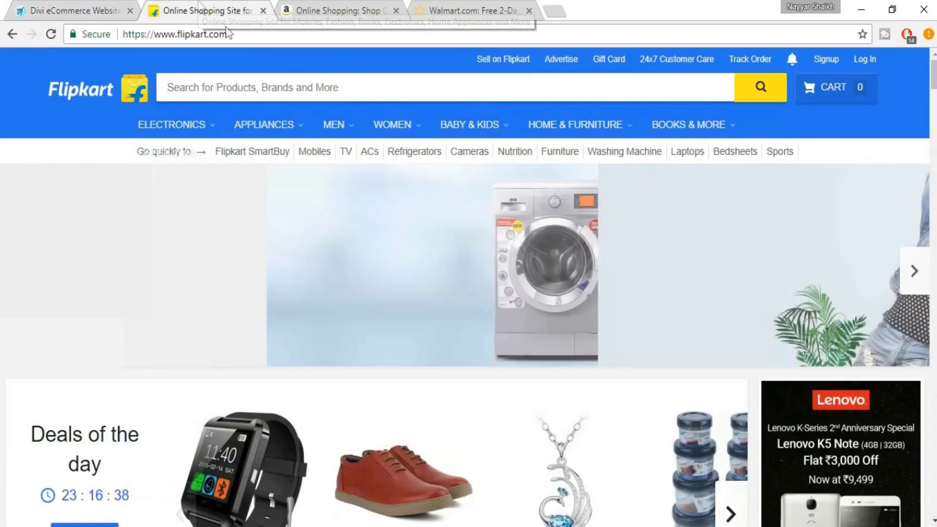
left_click(315, 2)
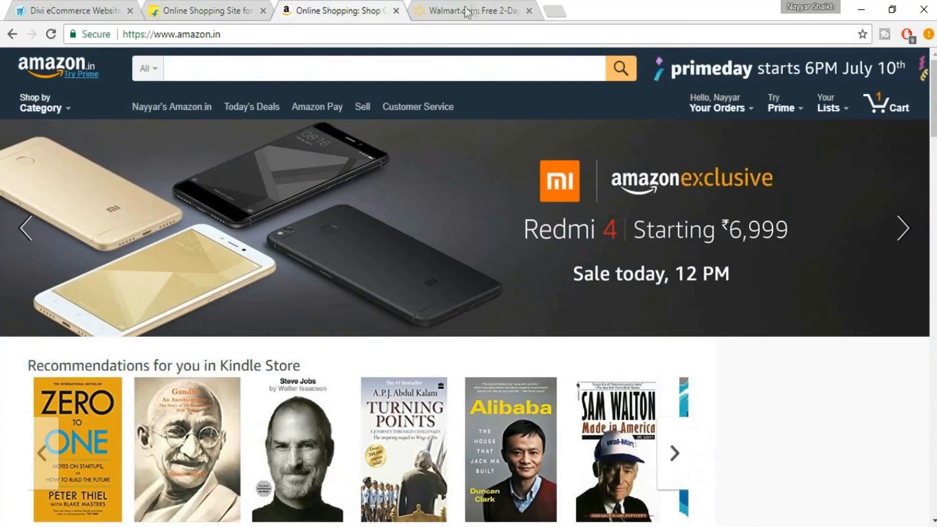
left_click(471, 11)
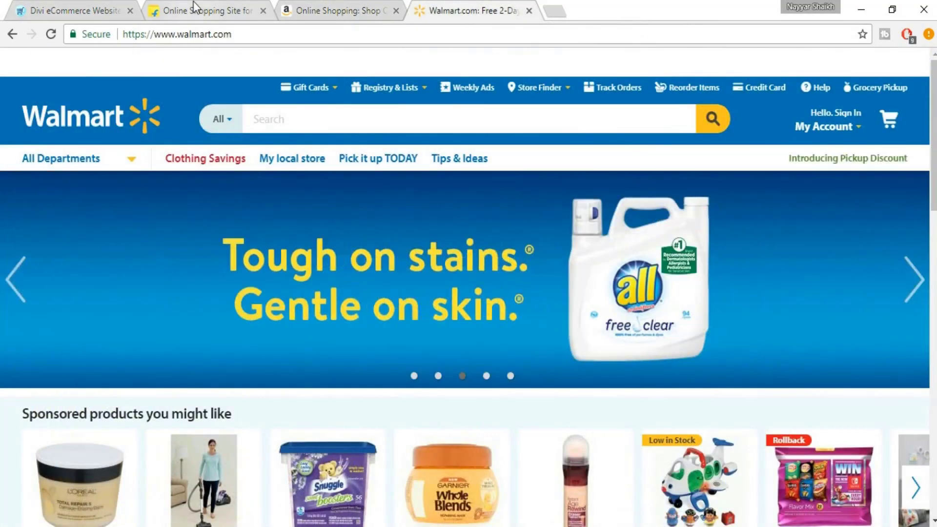
left_click(193, 7)
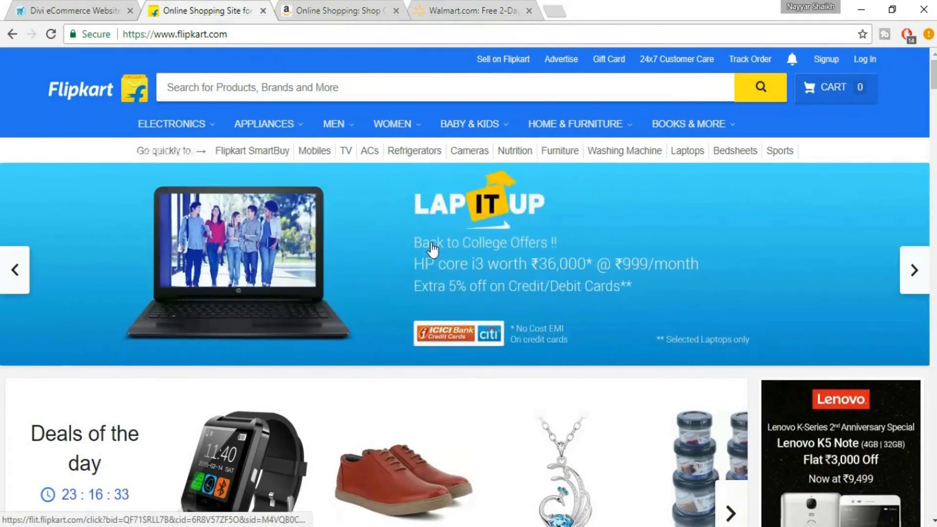
scroll(432, 248, "down", 6)
scroll(415, 342, "up", 6)
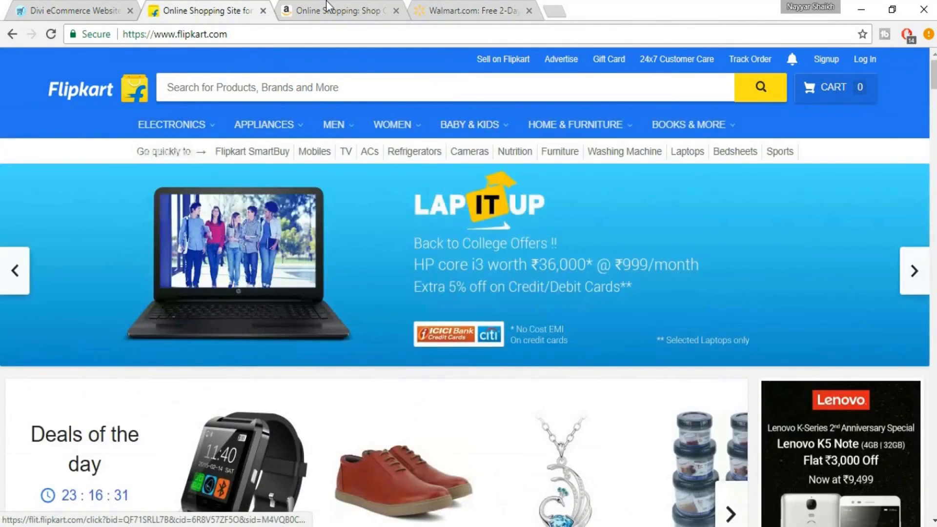
left_click(327, 6)
left_click(415, 8)
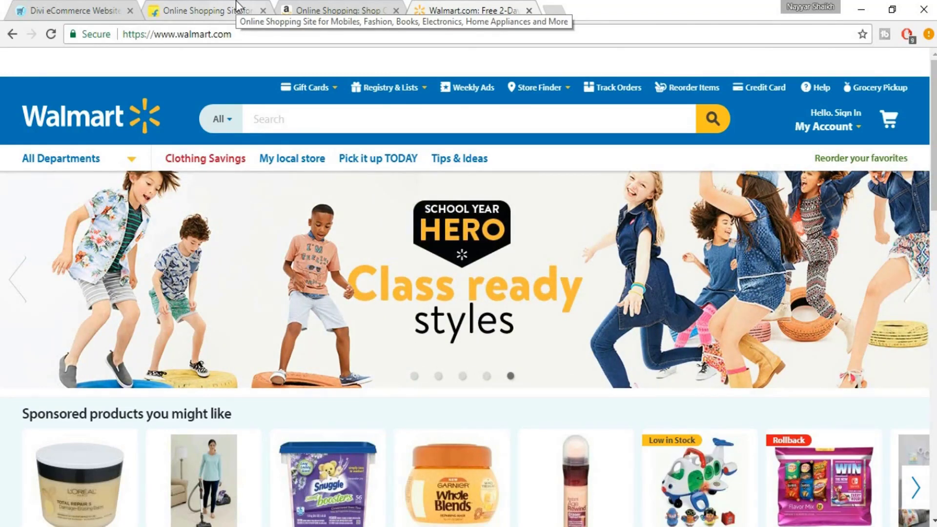
left_click(89, 9)
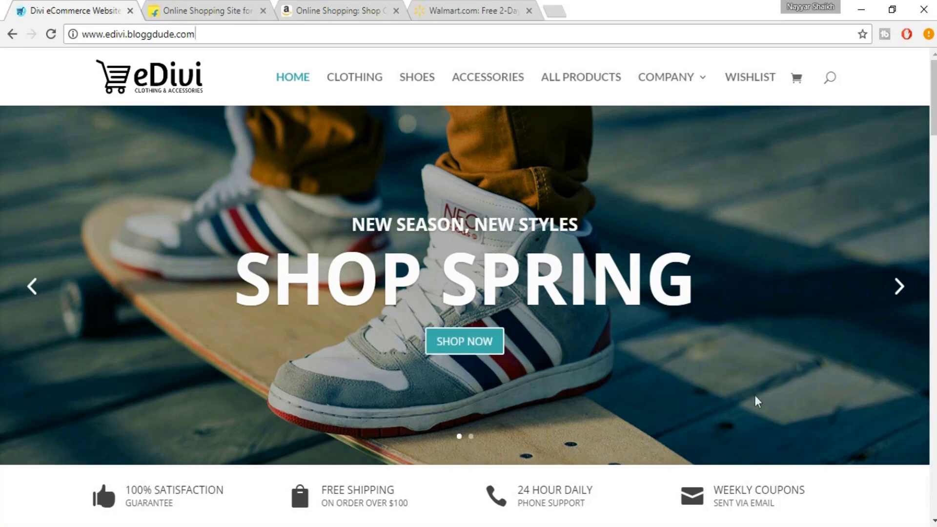
Step: Step the eDivi hero slider forward and back to the sneaker slide, then switch to Flipkart
left_click(899, 287)
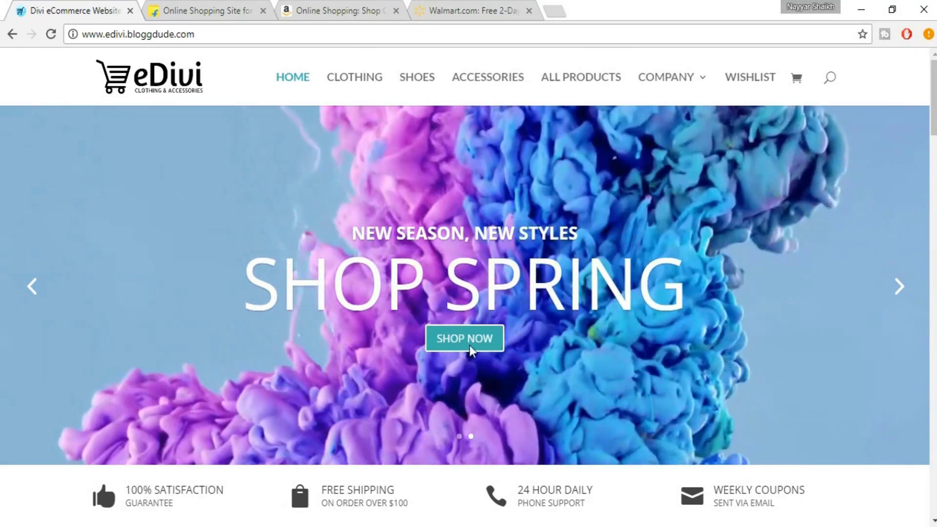
left_click(898, 288)
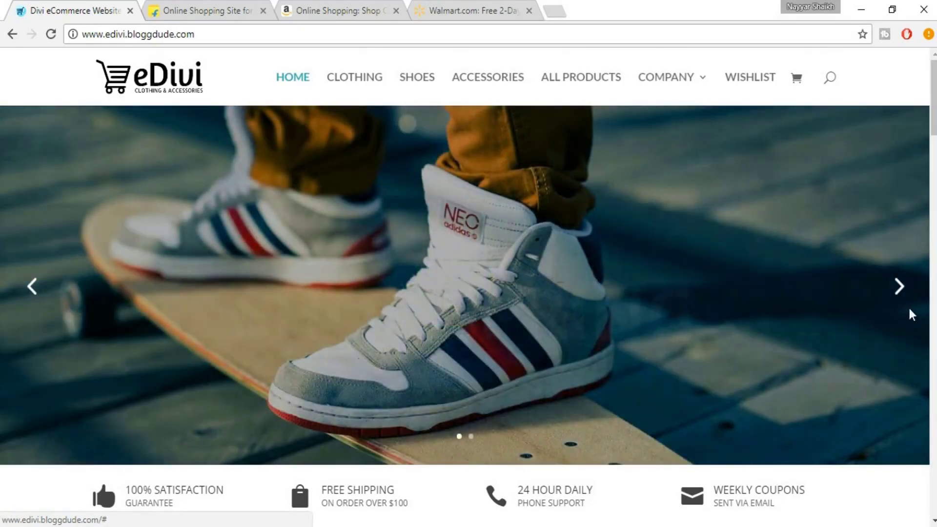
scroll(911, 315, "down", 8)
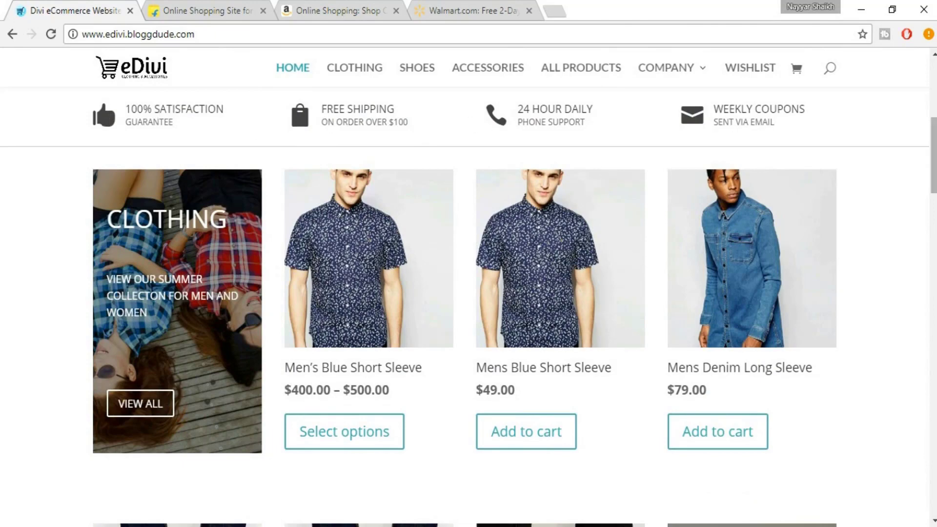
scroll(899, 168, "up", 1)
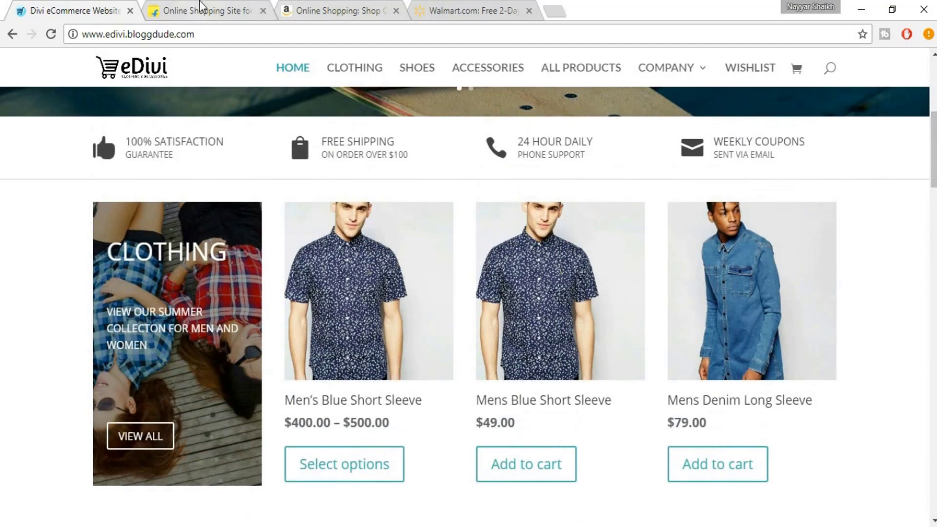
left_click(210, 10)
scroll(469, 317, "down", 20)
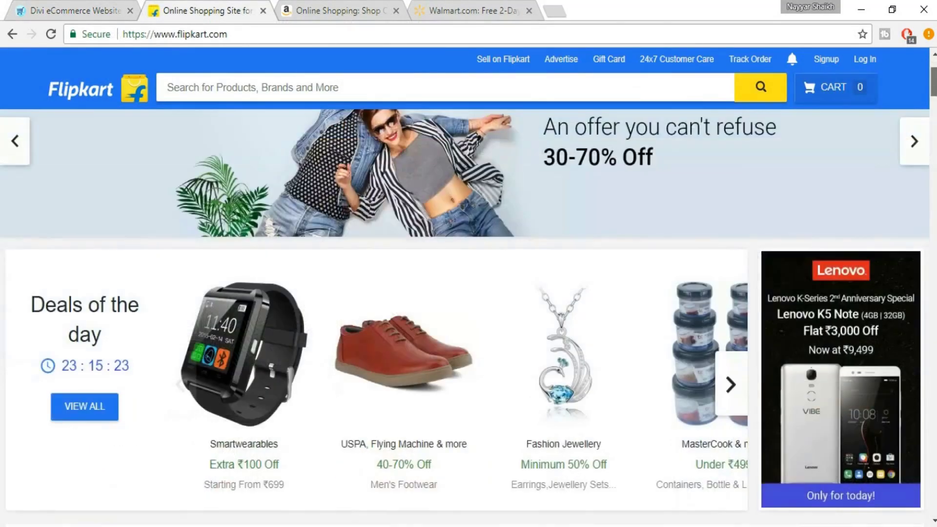
Step: Scroll Flipkart down to its footer and return to the Divi eCommerce Website tab
left_click_drag(934, 350, 934, 436)
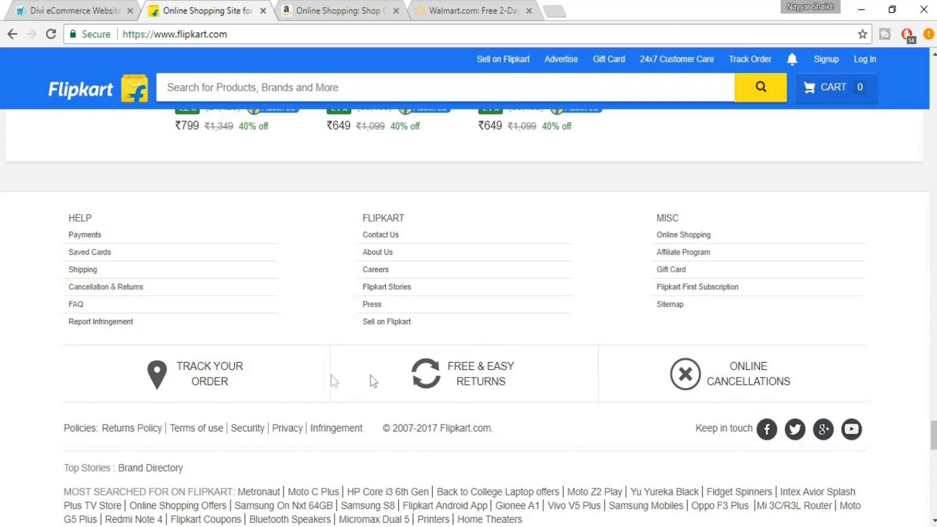
left_click(98, 6)
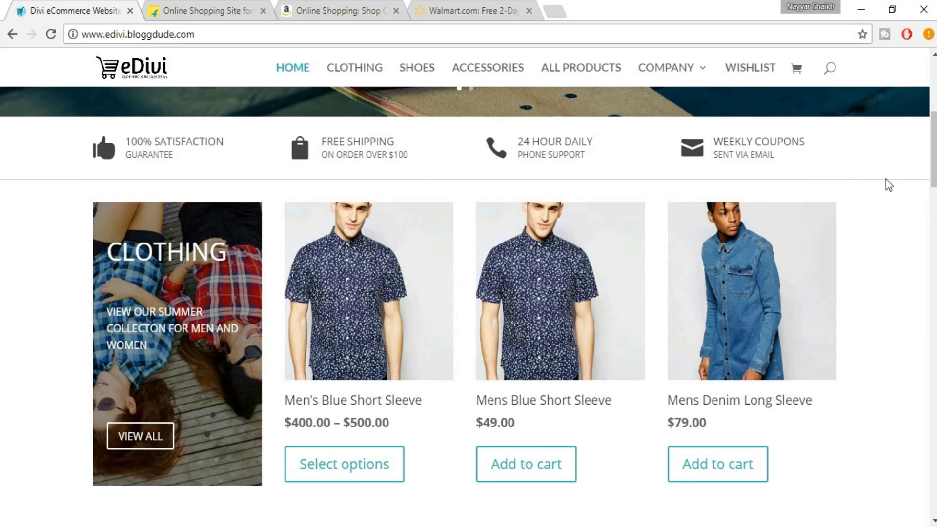
scroll(933, 146, "up", 1)
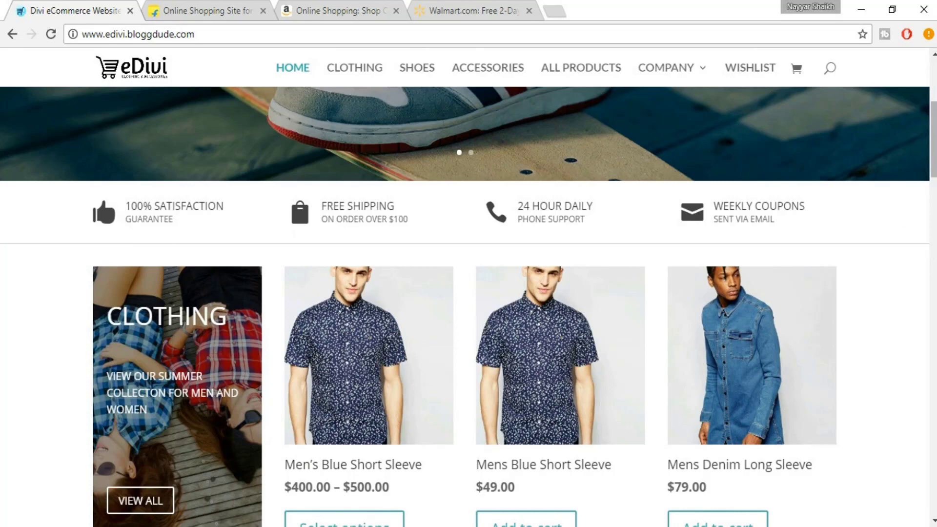
scroll(933, 141, "down", 2)
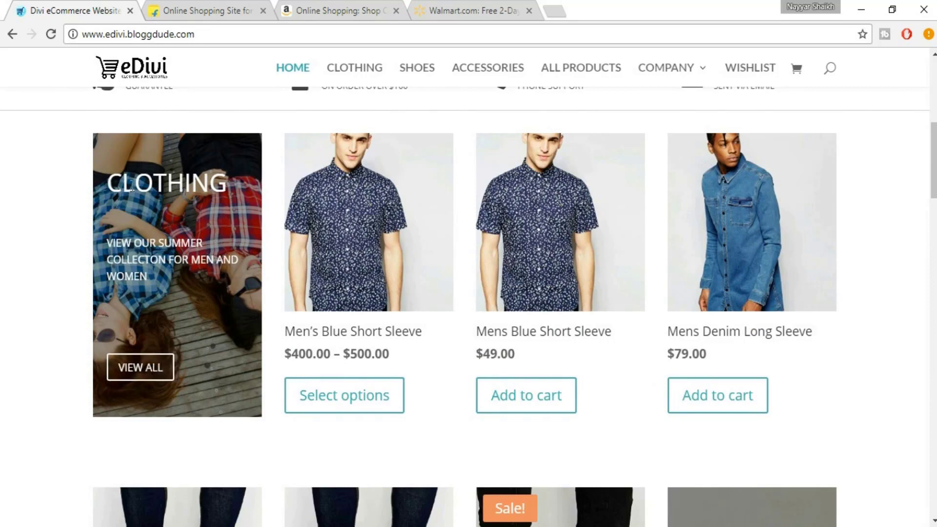
left_click_drag(112, 184, 225, 191)
left_click(225, 190)
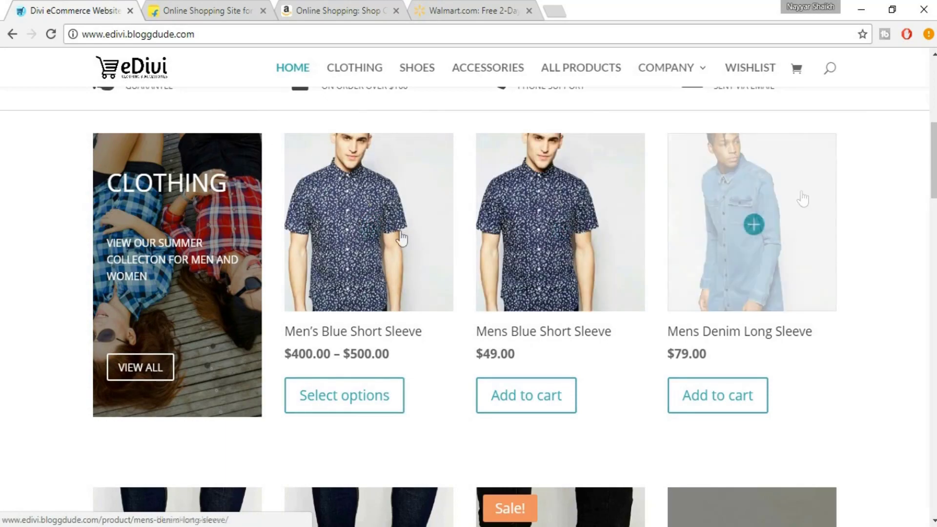
scroll(885, 165, "down", 5)
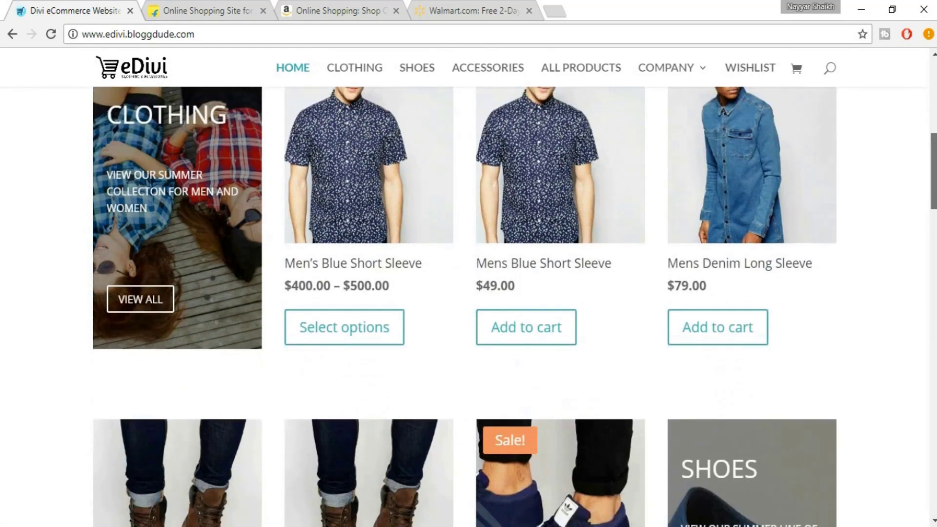
scroll(935, 258, "down", 10)
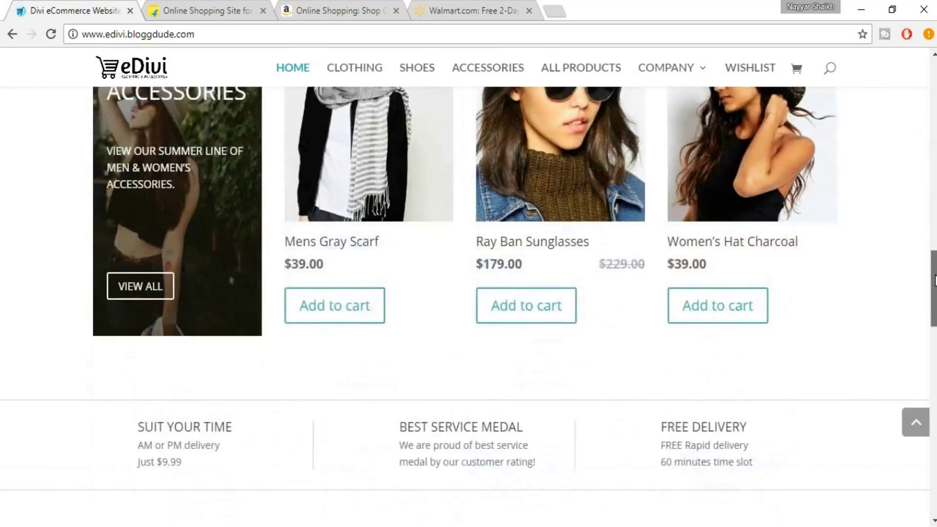
scroll(935, 259, "up", 8)
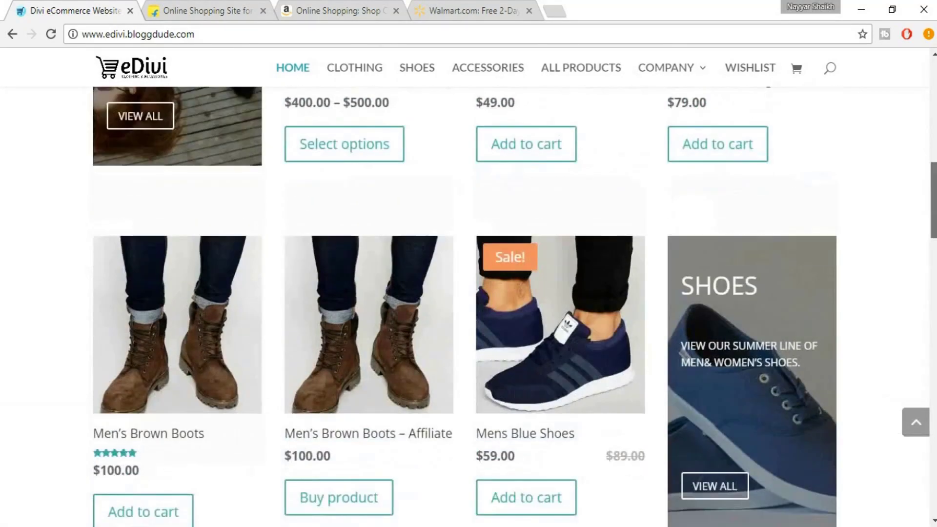
scroll(469, 303, "down", 5)
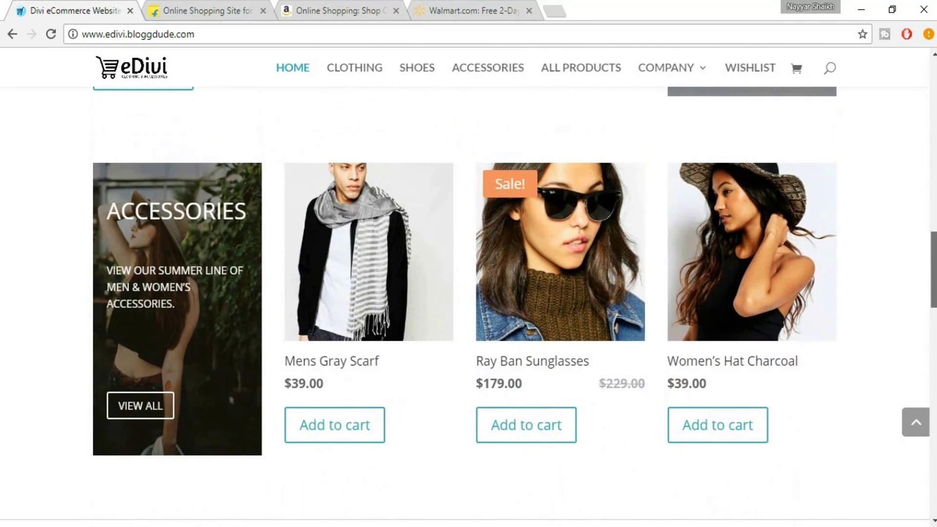
scroll(934, 301, "down", 5)
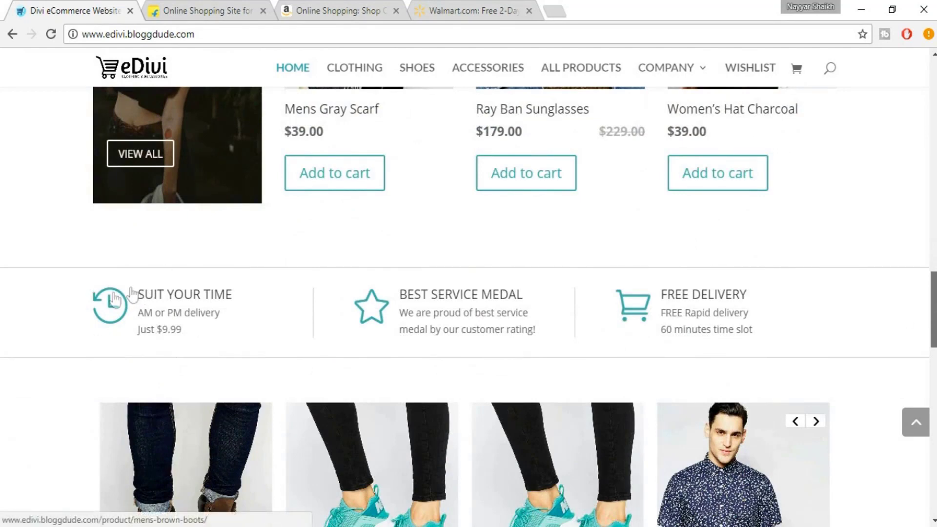
scroll(95, 305, "down", 1)
scroll(98, 312, "down", 4)
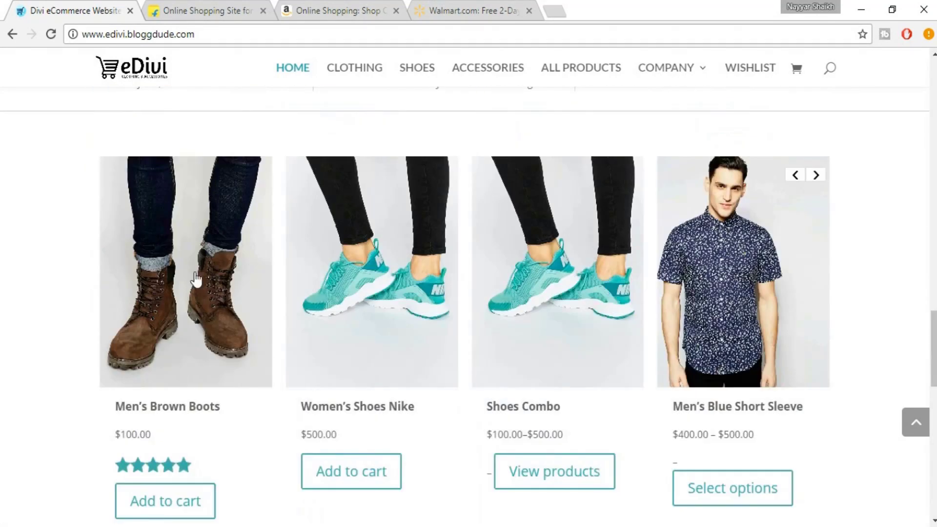
scroll(195, 274, "up", 6)
scroll(200, 280, "down", 2)
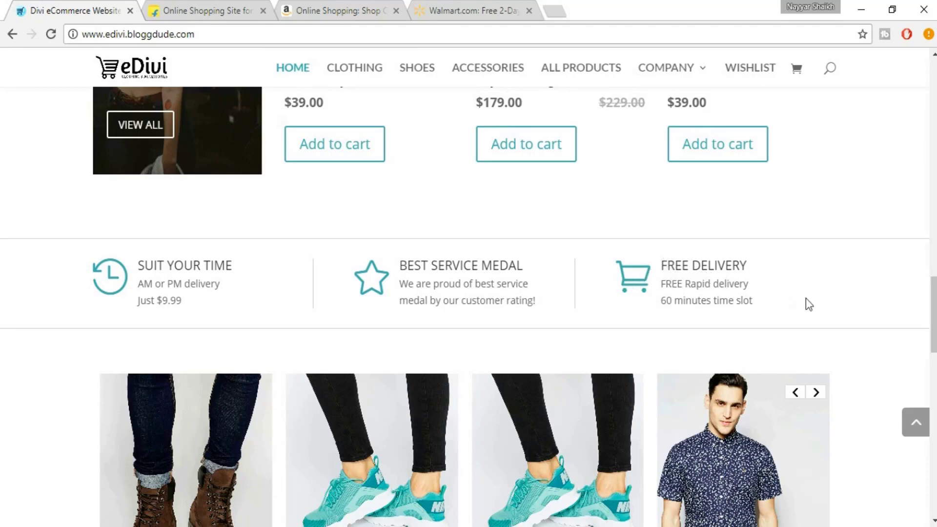
scroll(834, 297, "down", 5)
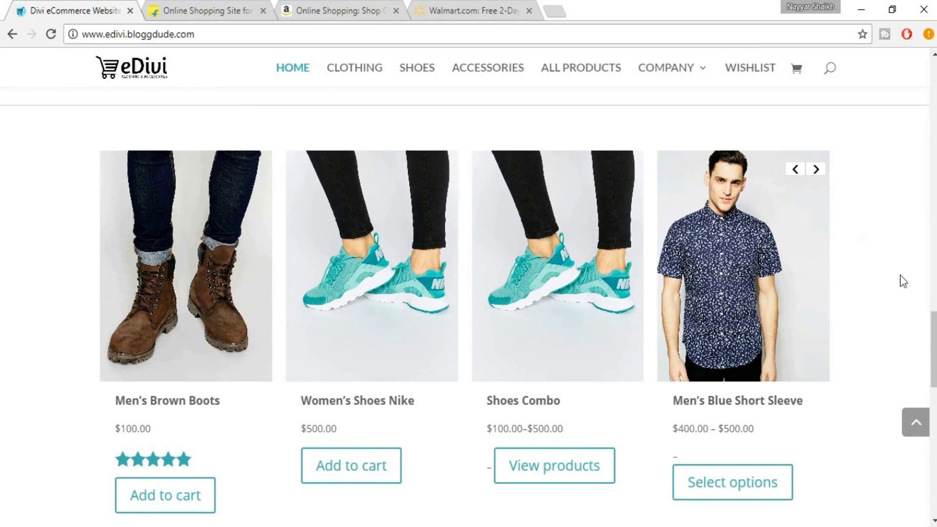
Step: Page through the product carousel and add Women's Shoes Nike ($29.00) to the cart
left_click(817, 170)
left_click(822, 172)
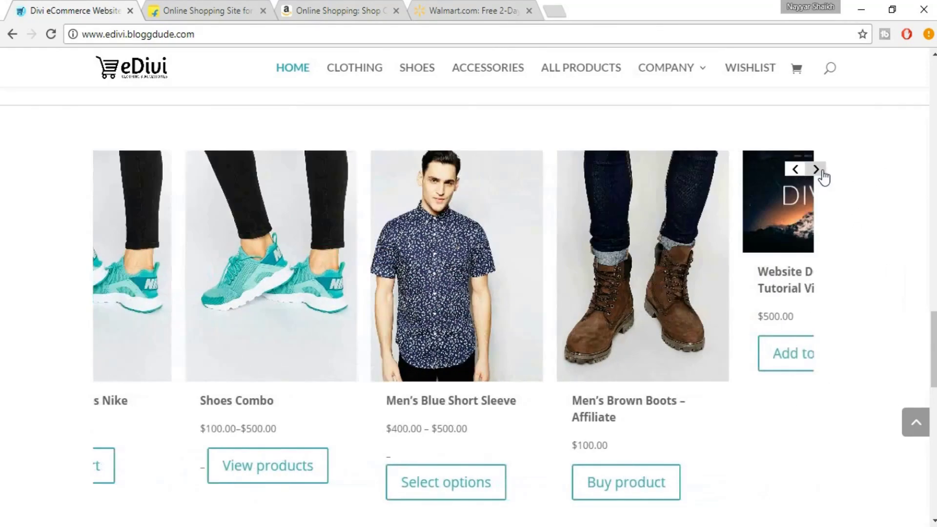
left_click(823, 172)
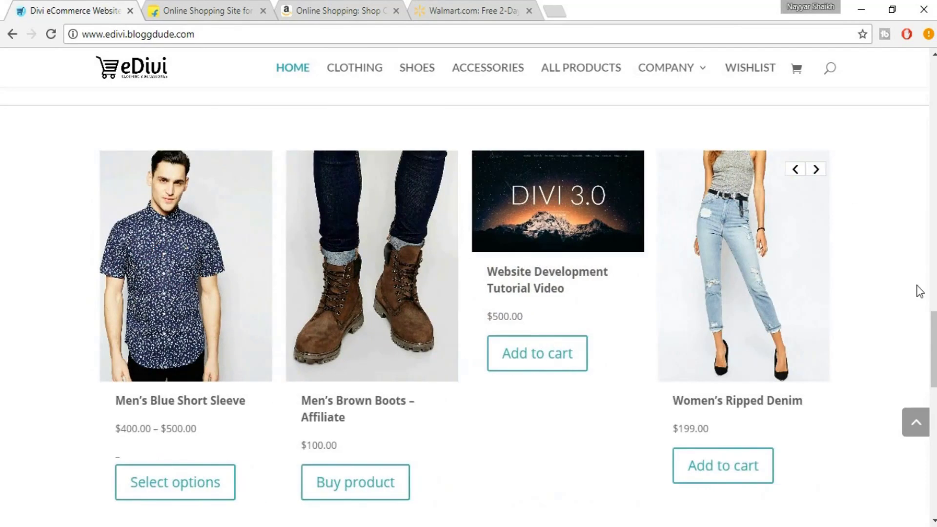
scroll(916, 291, "down", 1)
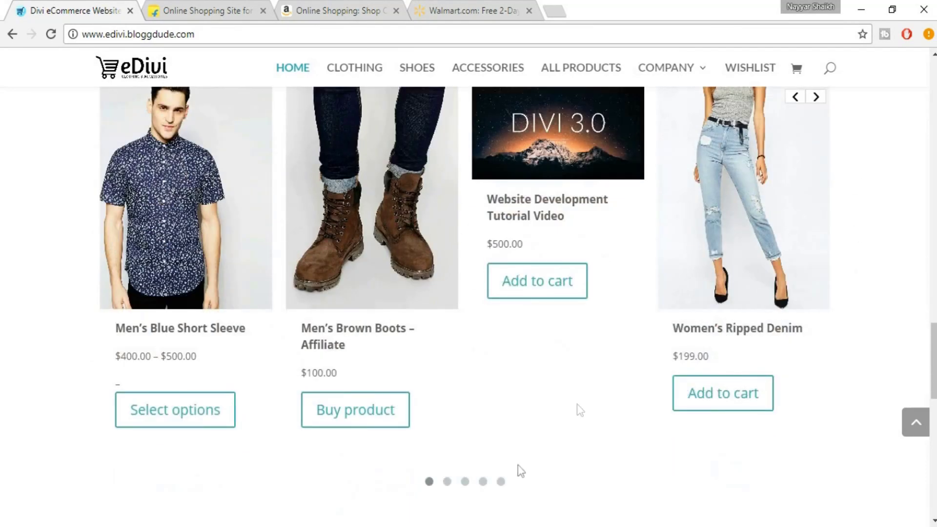
left_click(464, 482)
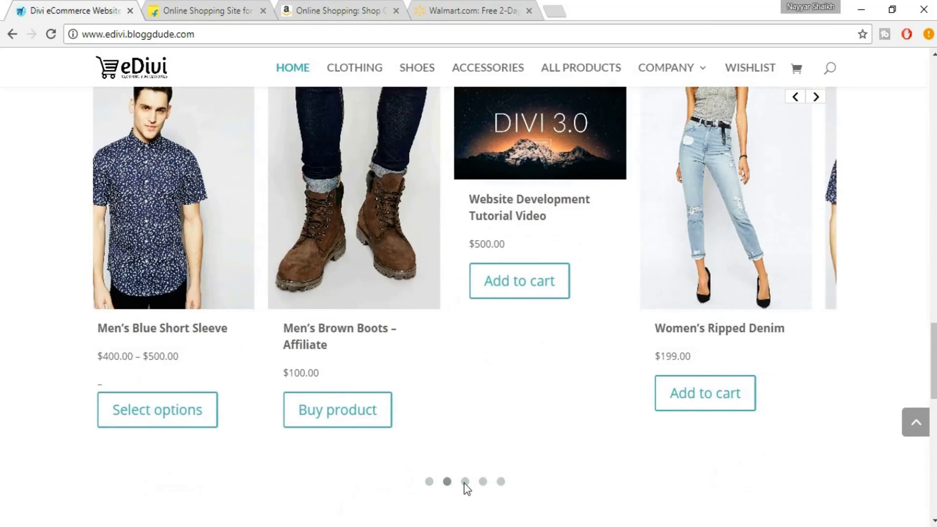
scroll(608, 459, "down", 4)
scroll(609, 459, "up", 5)
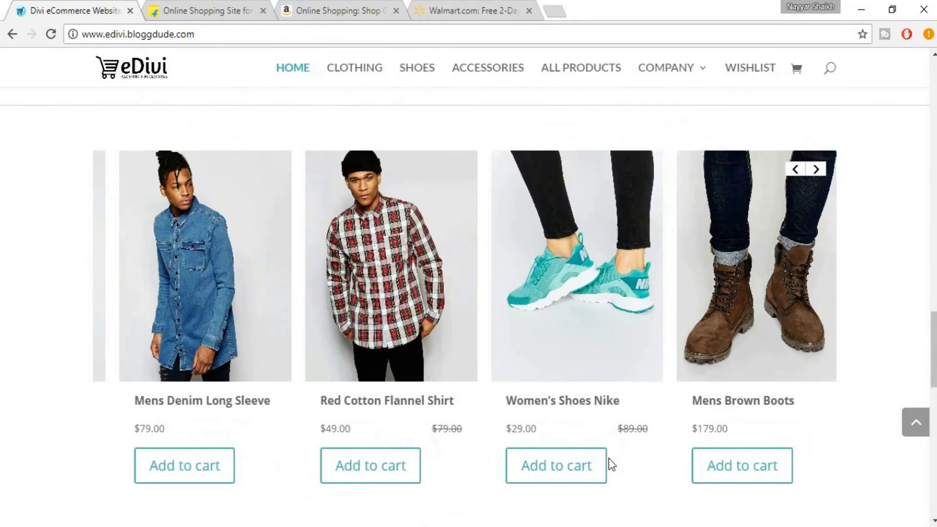
left_click(572, 477)
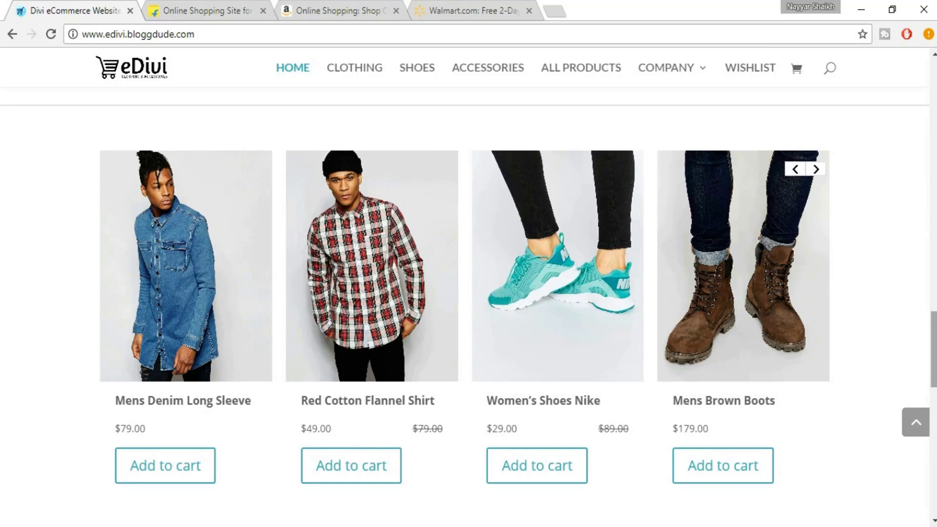
scroll(469, 307, "down", 6)
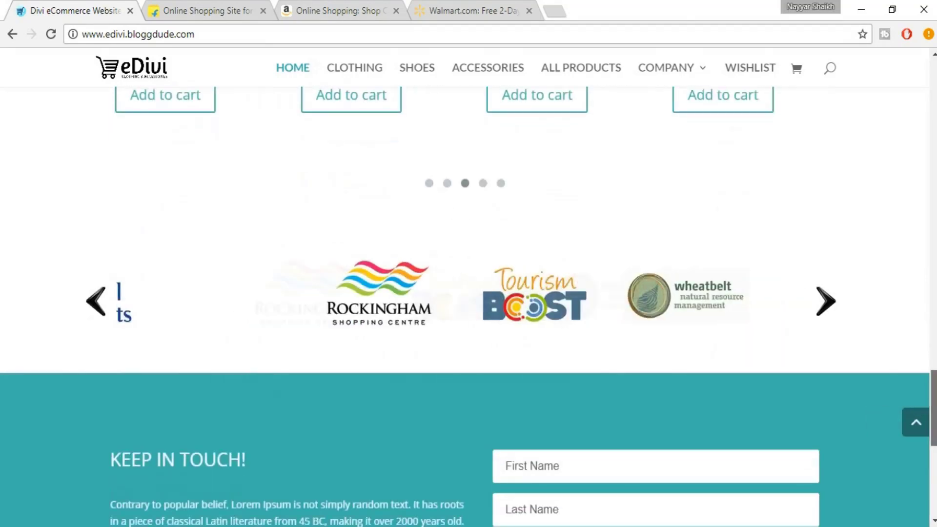
Step: Advance the client-logo carousel twice, then scroll down to the Keep In Touch form
left_click(829, 308)
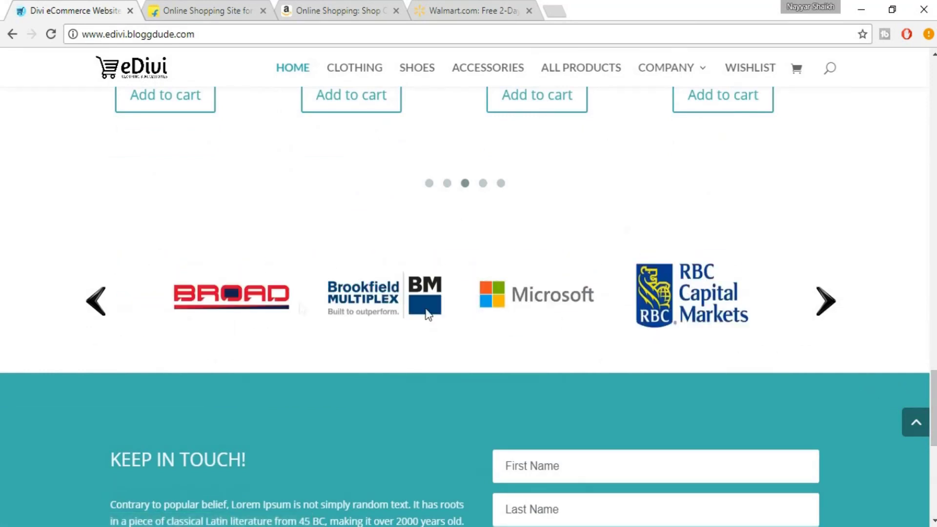
left_click(848, 292)
scroll(869, 319, "down", 6)
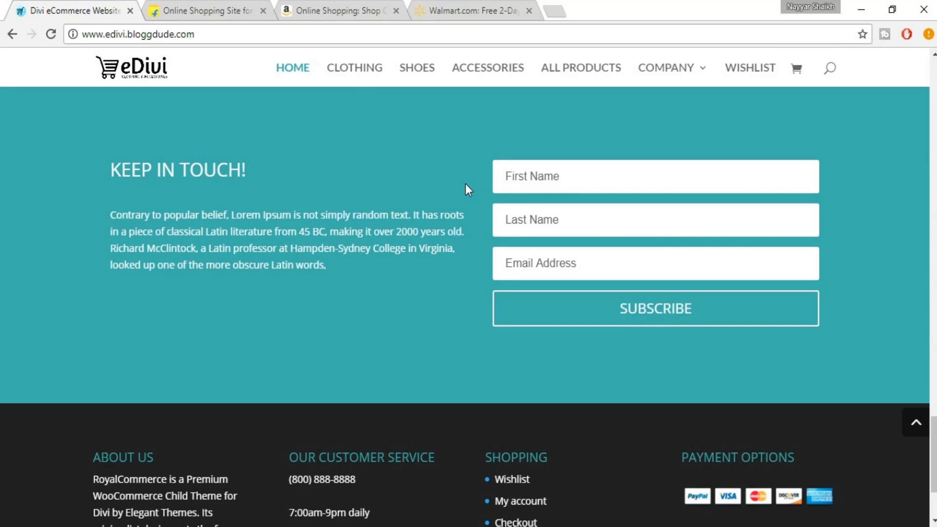
Step: Scroll the eDivi home page, jump back to the top, and open the CLOTHING category
scroll(466, 184, "down", 3)
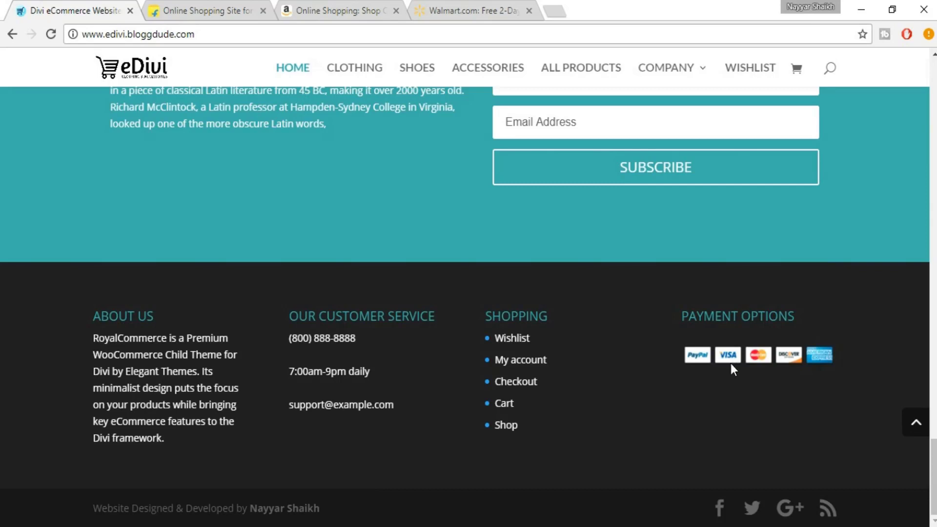
scroll(738, 362, "up", 10)
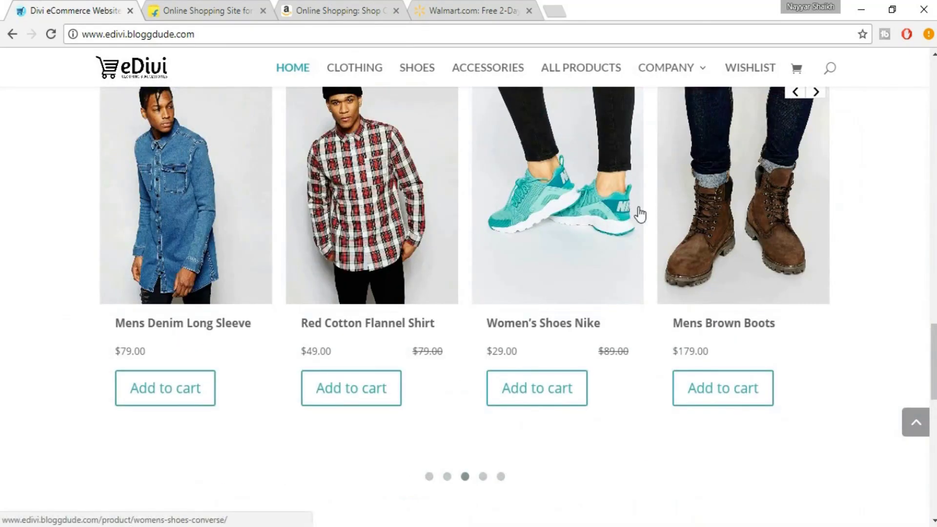
scroll(639, 214, "up", 6)
scroll(652, 273, "down", 10)
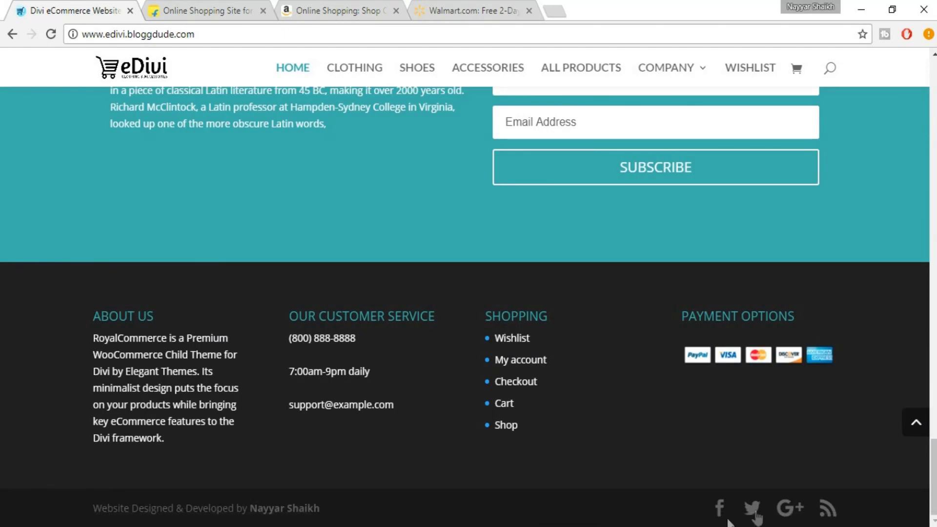
left_click(917, 430)
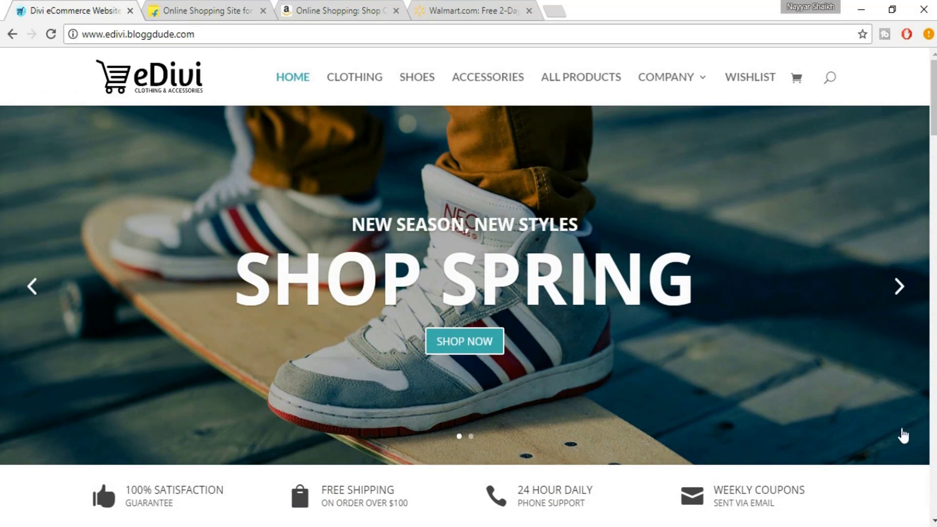
left_click(370, 90)
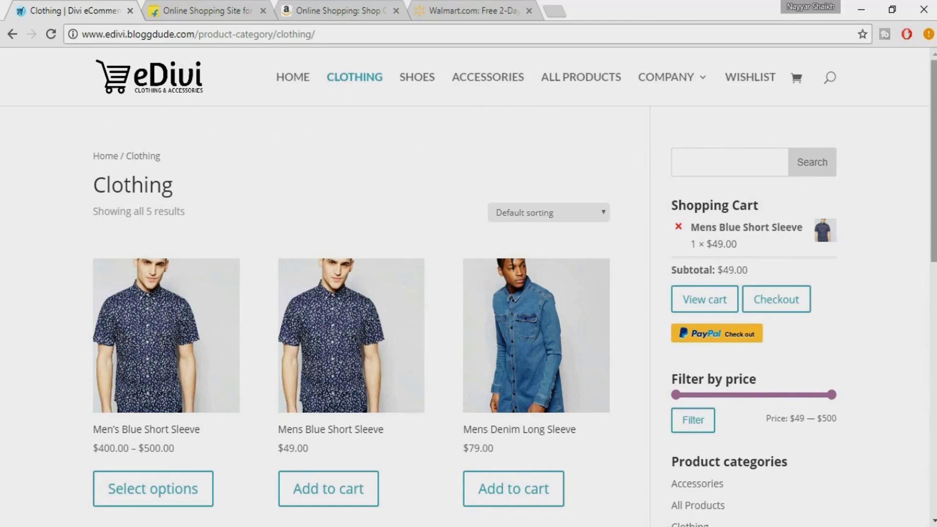
Step: Browse the Clothing products and check the sorting options, leaving Default sorting
scroll(933, 161, "down", 1)
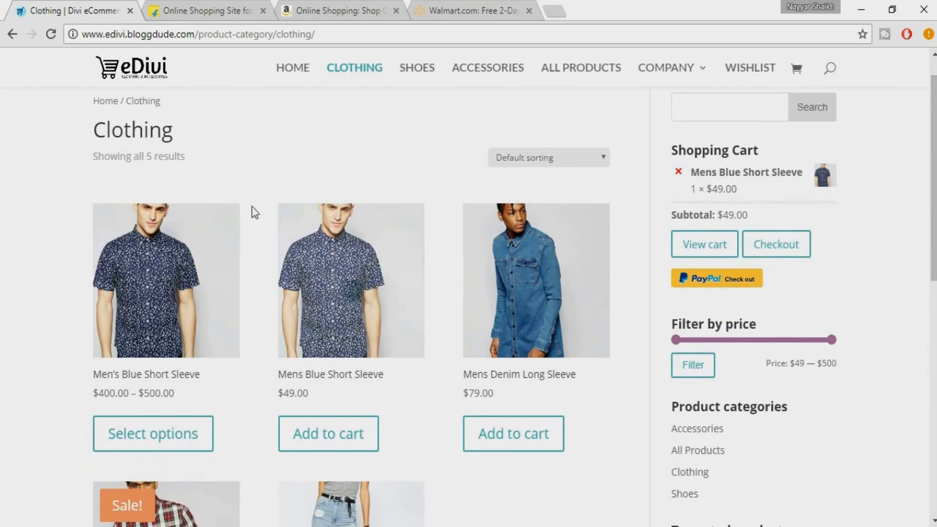
scroll(544, 279, "down", 6)
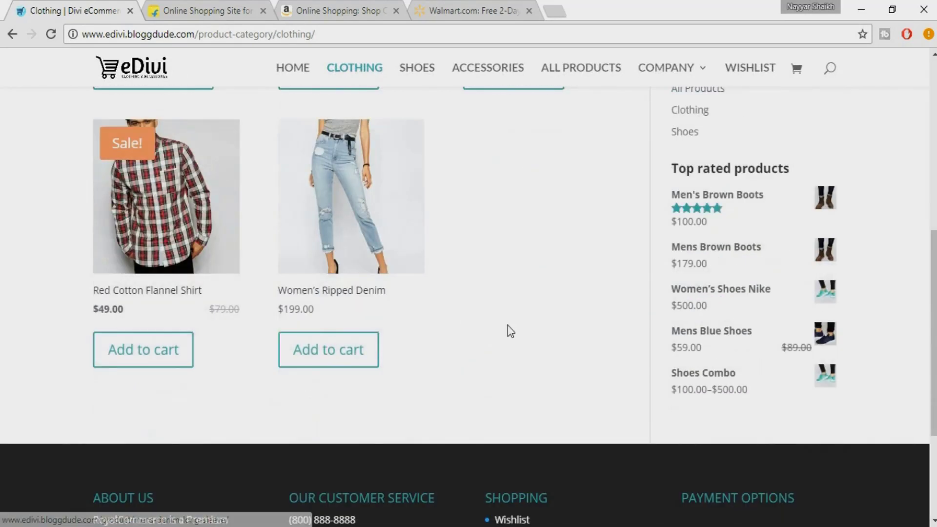
scroll(508, 329, "up", 6)
left_click(527, 211)
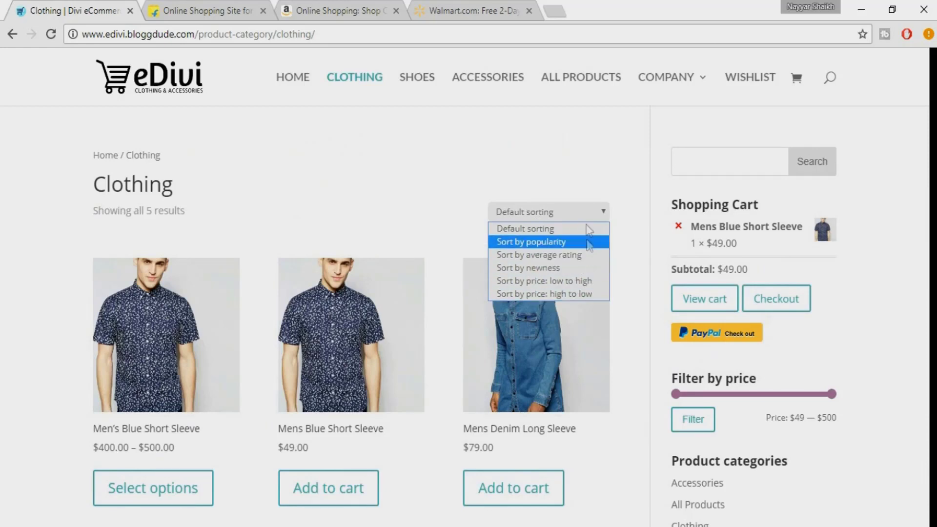
left_click(569, 171)
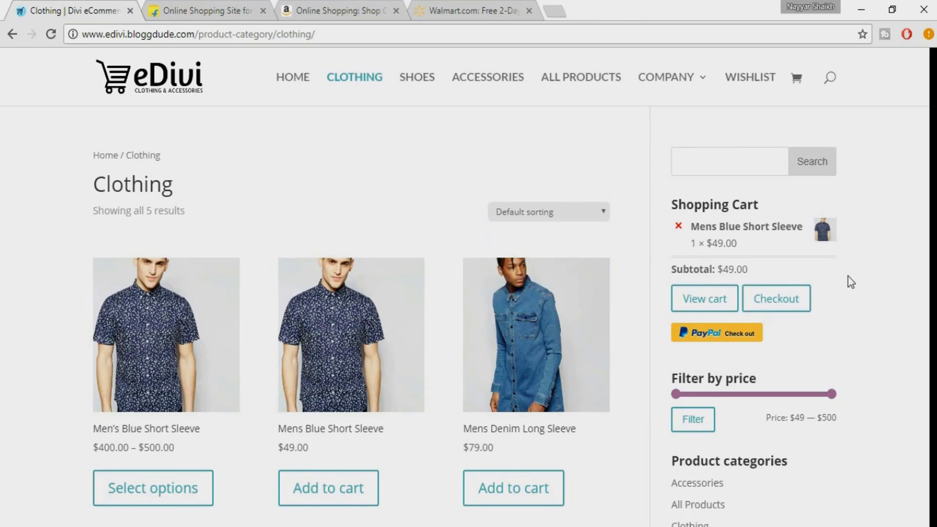
Step: Scroll through the five Clothing products, then go to ALL PRODUCTS
scroll(850, 282, "down", 4)
scroll(848, 283, "up", 4)
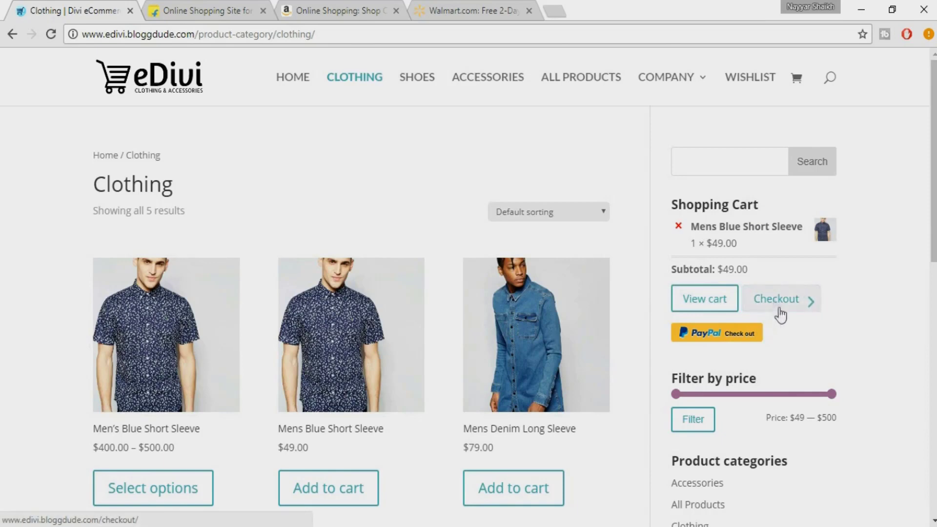
scroll(900, 335, "down", 2)
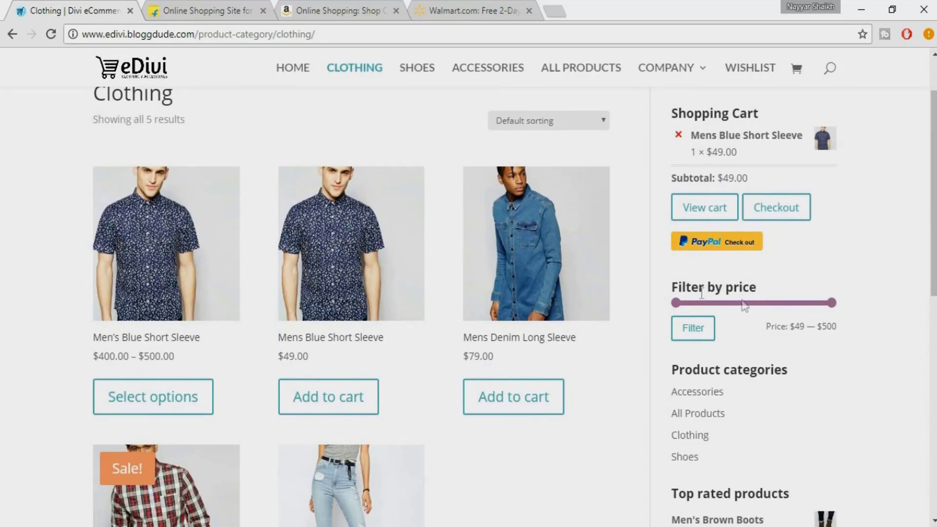
scroll(751, 310, "down", 2)
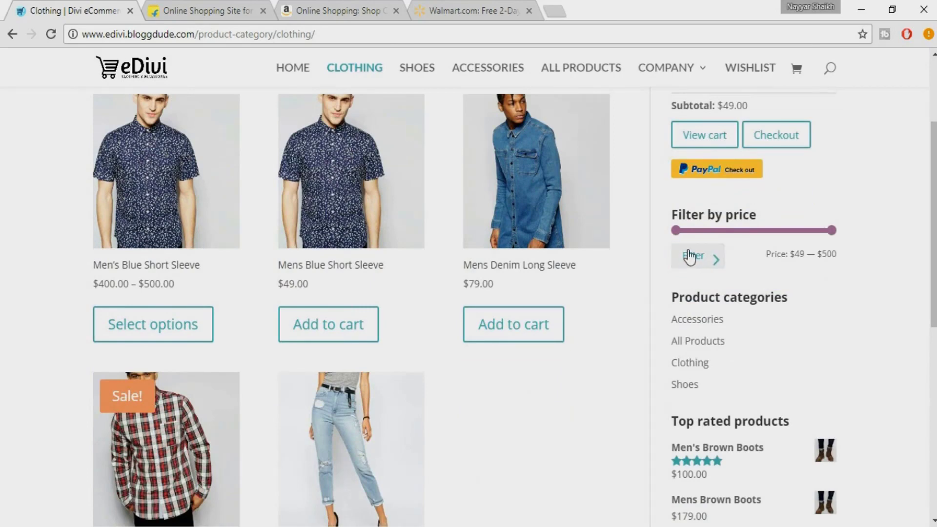
scroll(810, 316, "down", 2)
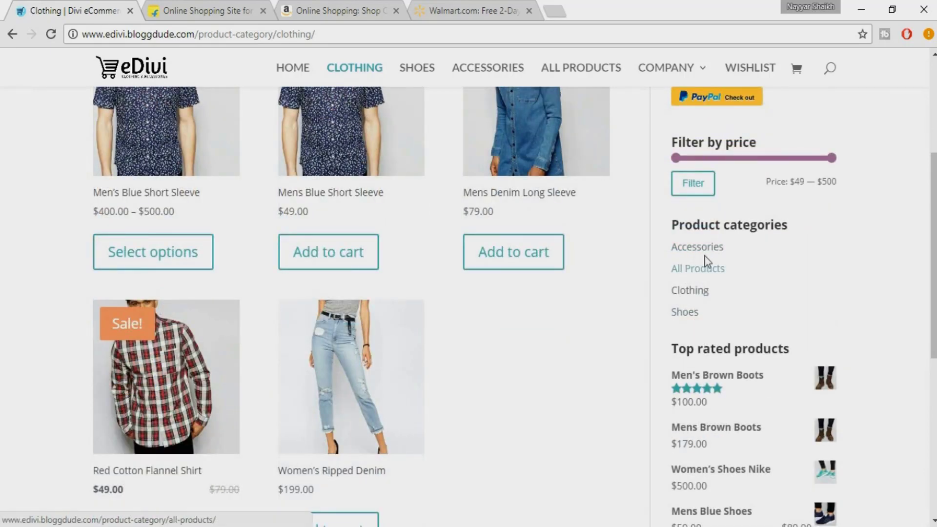
scroll(705, 281, "down", 3)
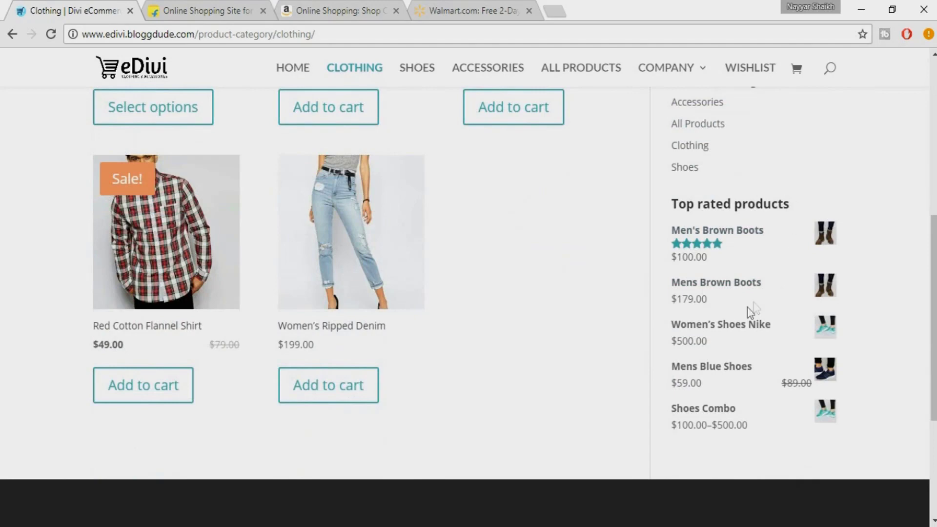
scroll(747, 401, "up", 5)
scroll(751, 390, "up", 5)
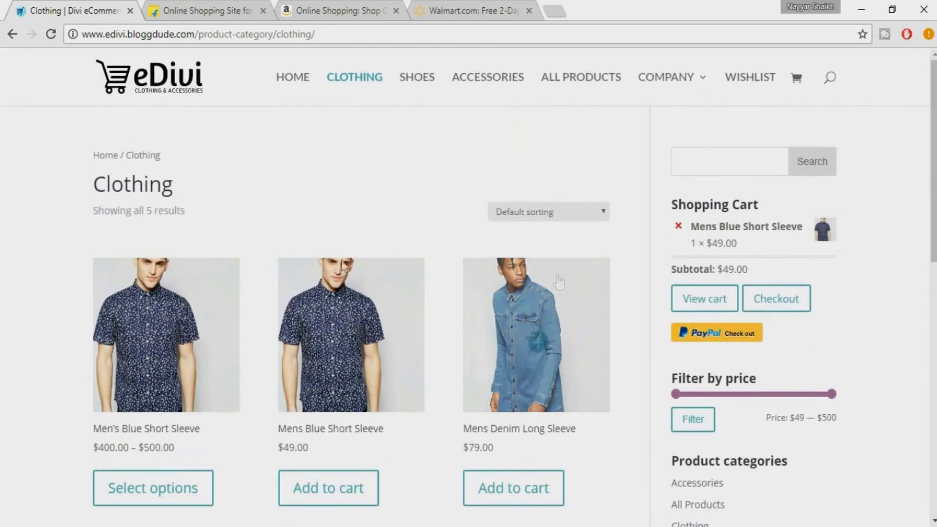
left_click(576, 82)
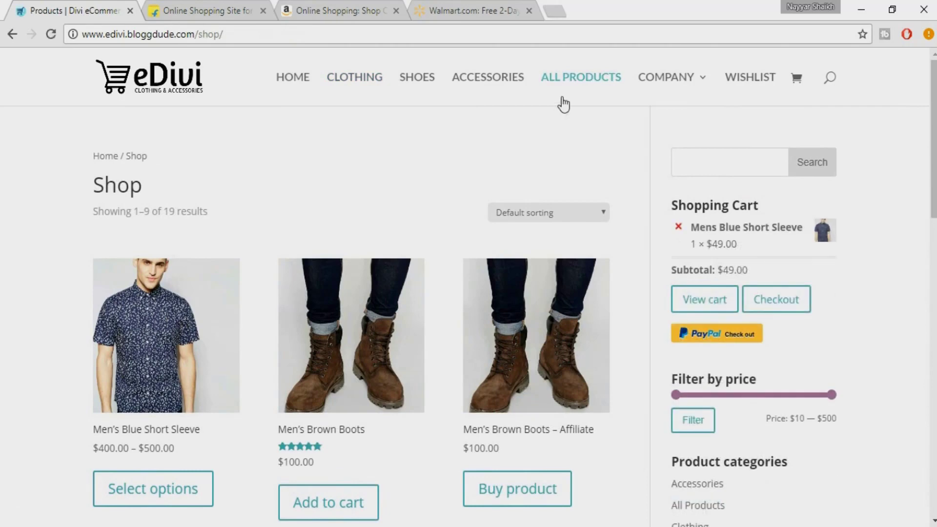
Step: Scroll the 19-product Shop page, then go to COMPANY > ABOUT US
scroll(439, 177, "down", 3)
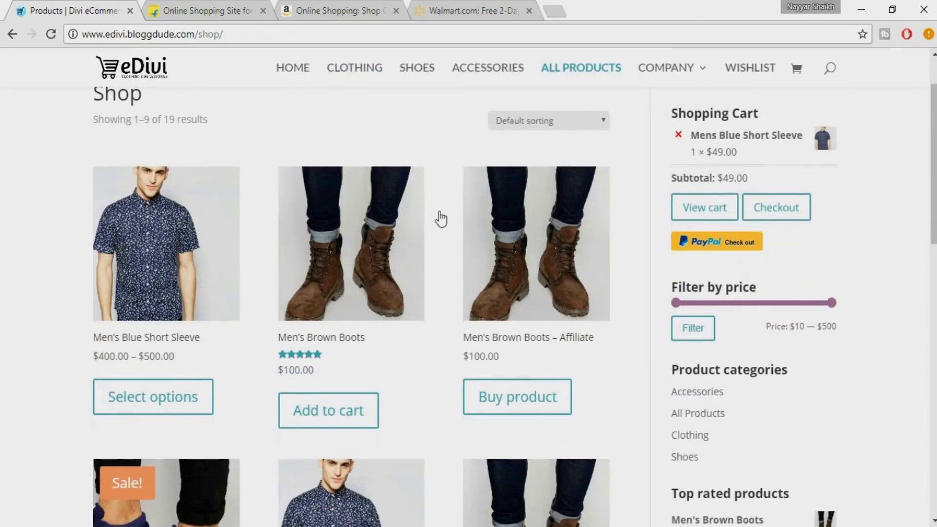
scroll(463, 225, "down", 6)
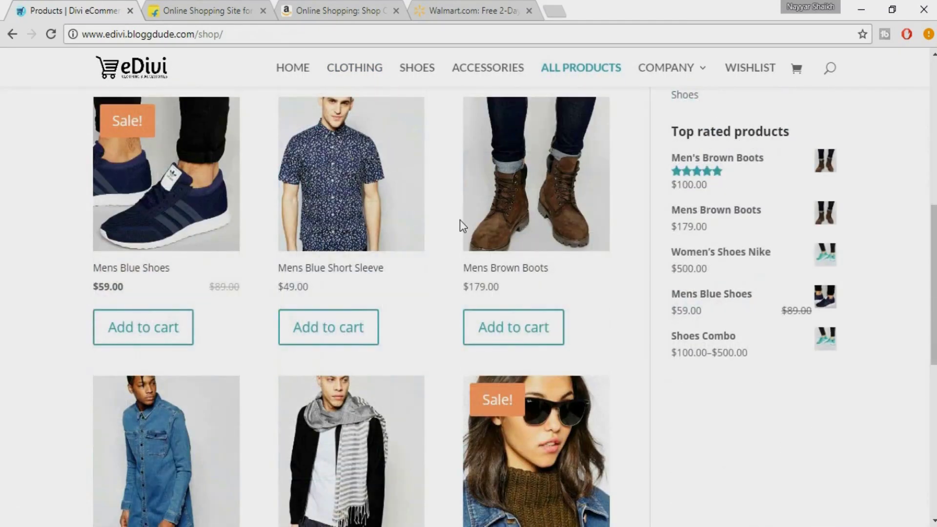
scroll(650, 473, "down", 5)
scroll(645, 473, "up", 15)
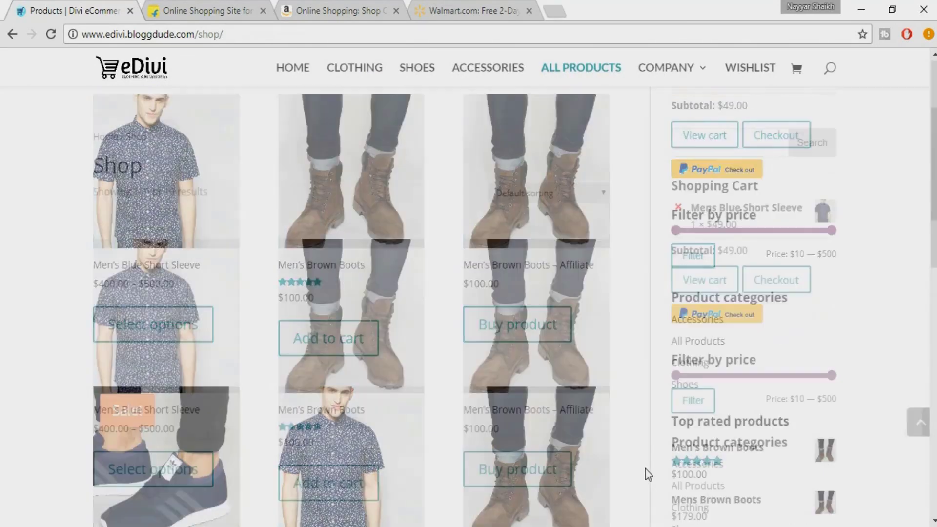
mouse_move(678, 89)
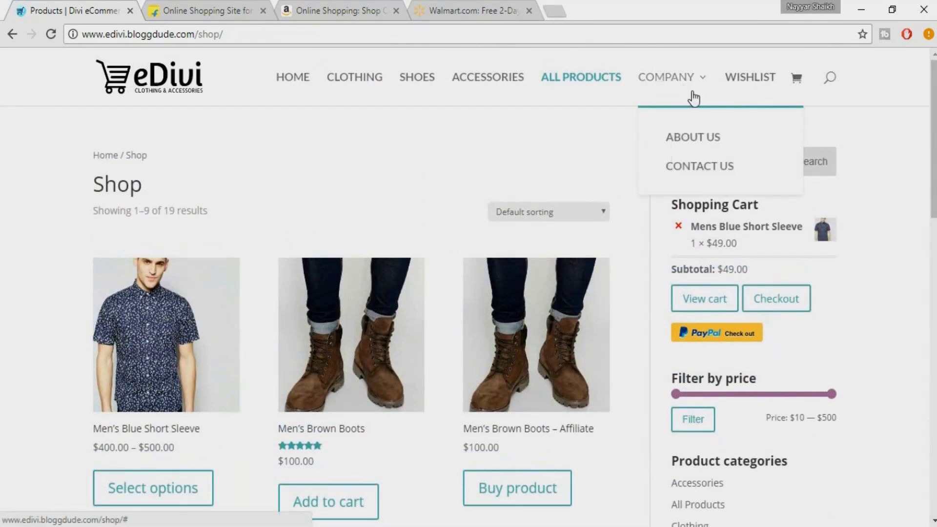
left_click(711, 146)
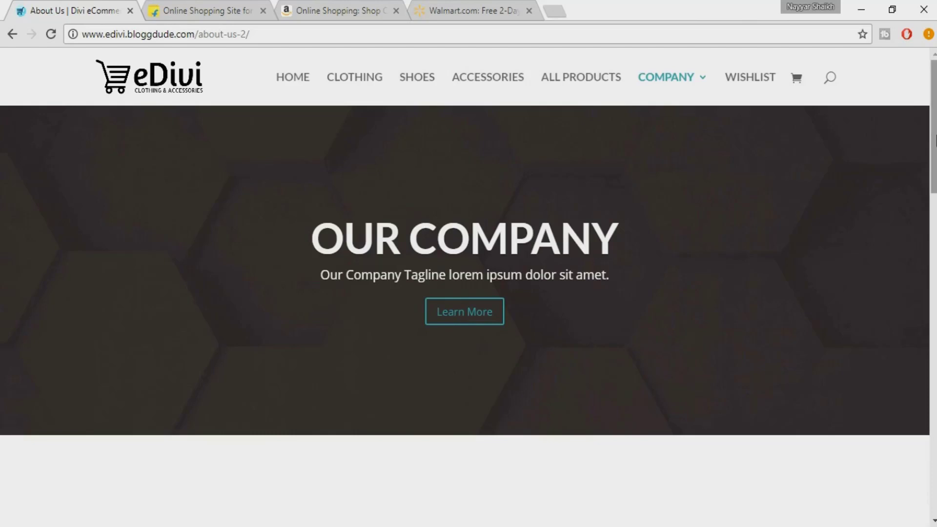
left_click_drag(936, 136, 936, 134)
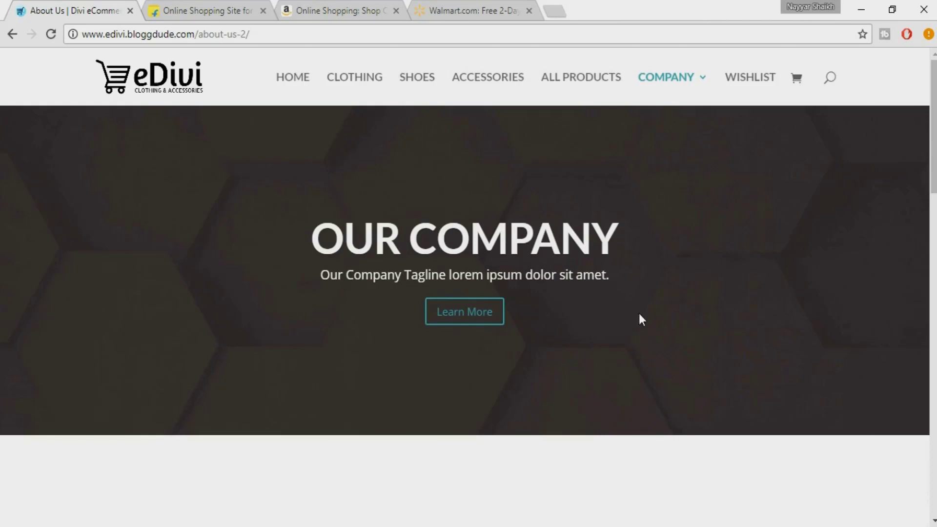
scroll(641, 320, "down", 5)
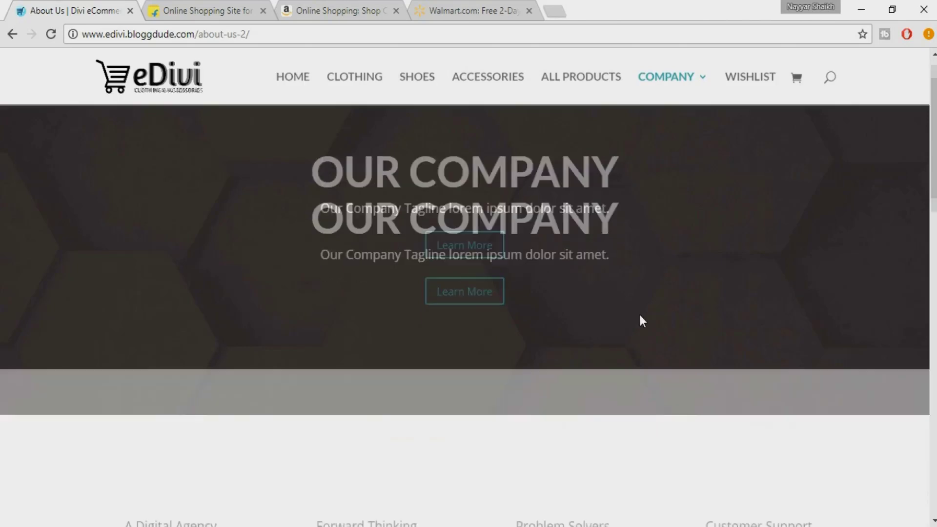
scroll(146, 284, "down", 2)
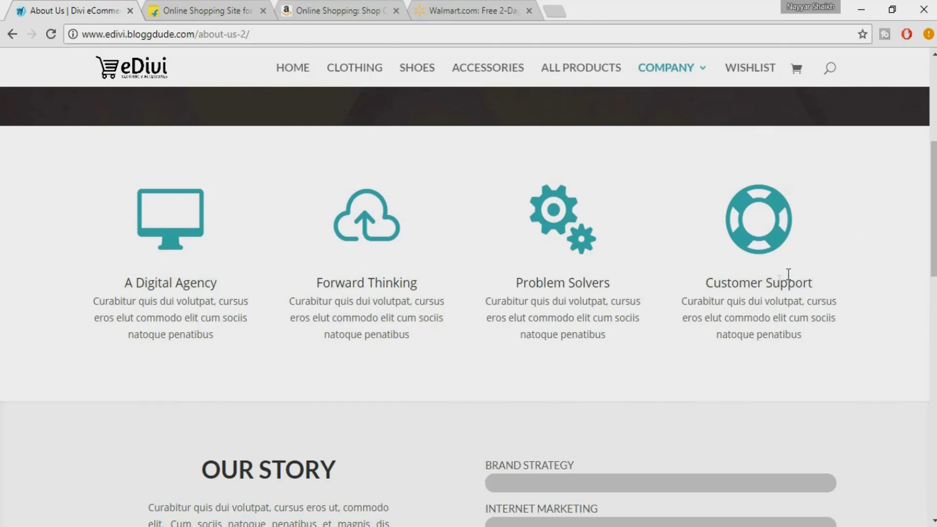
scroll(934, 210, "down", 2)
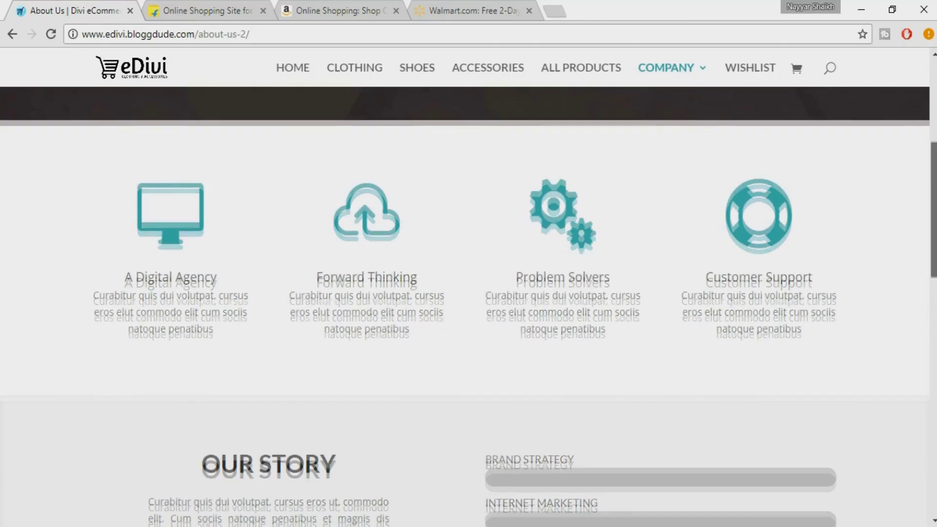
scroll(810, 292, "down", 4)
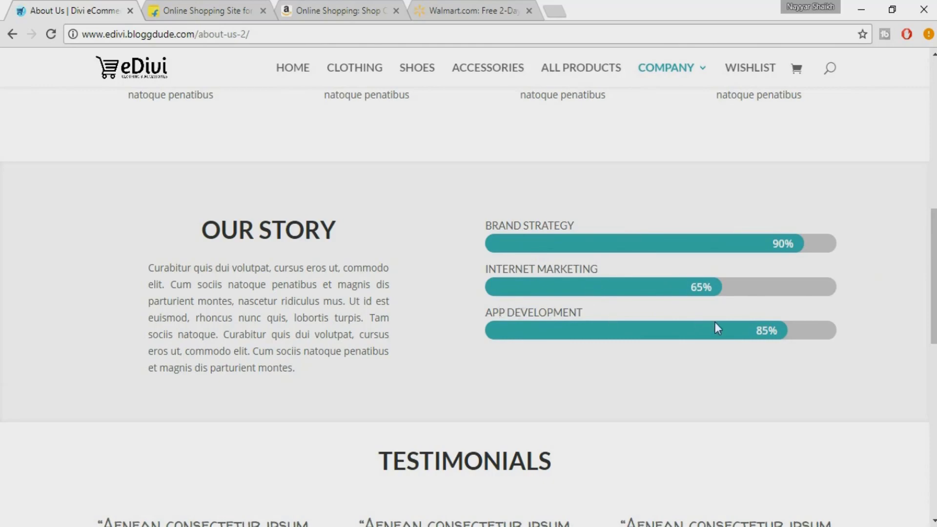
scroll(715, 323, "down", 1)
scroll(716, 323, "down", 1)
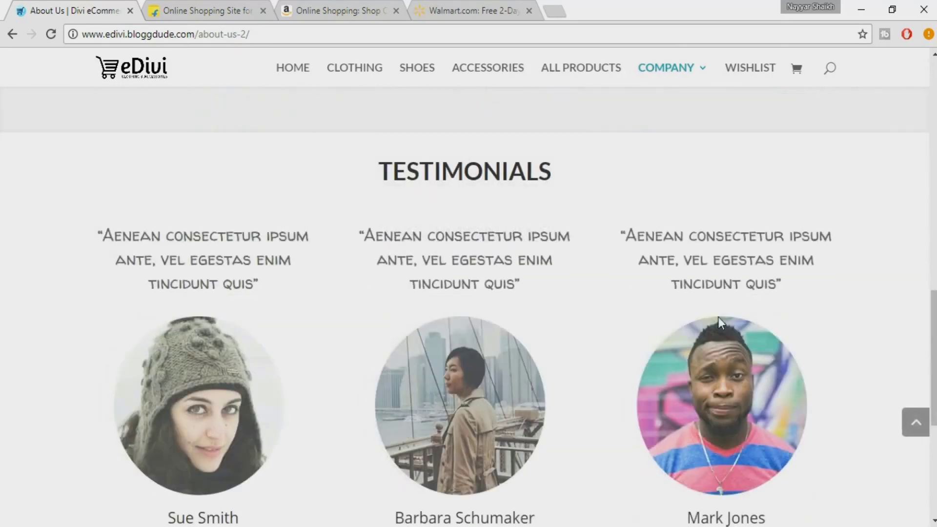
scroll(716, 323, "down", 1)
scroll(717, 323, "down", 1)
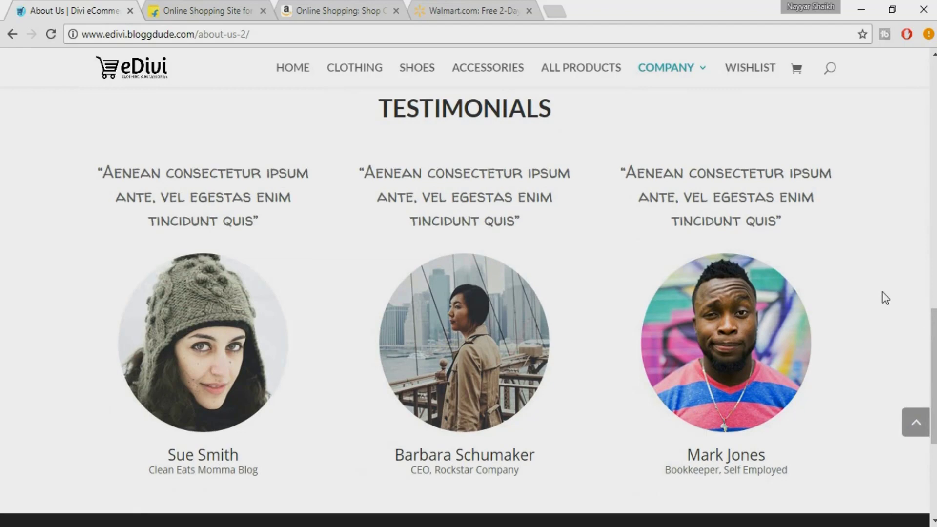
scroll(884, 299, "down", 5)
scroll(891, 341, "up", 20)
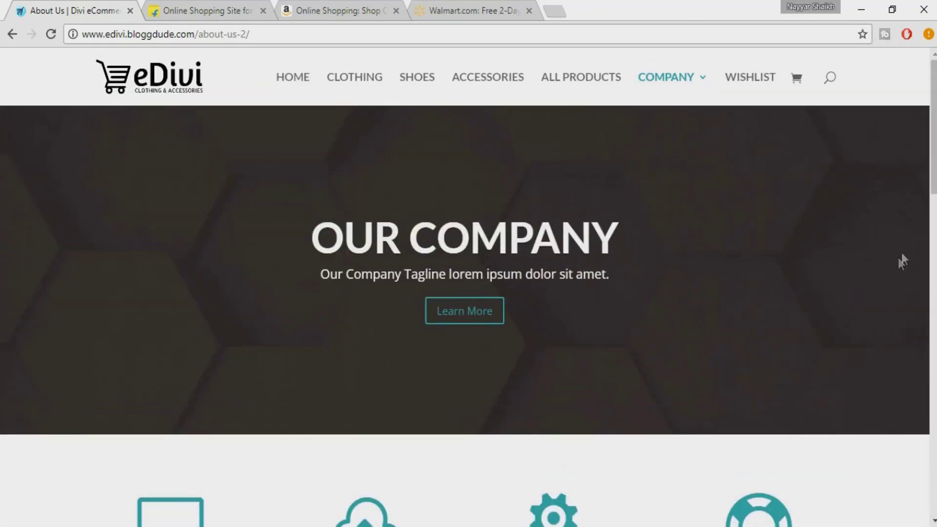
mouse_move(703, 82)
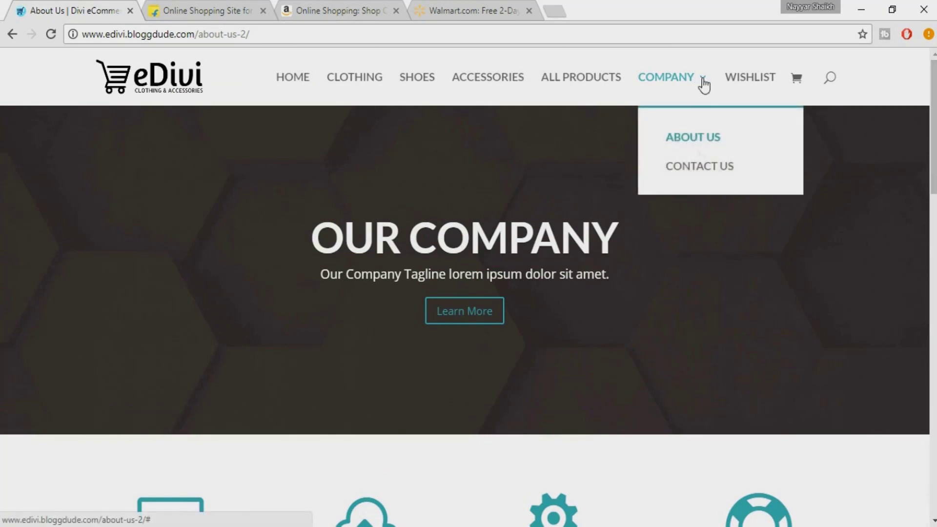
Step: Open Contact Us and view, then close, the Mumbai map marker's business details
left_click(705, 173)
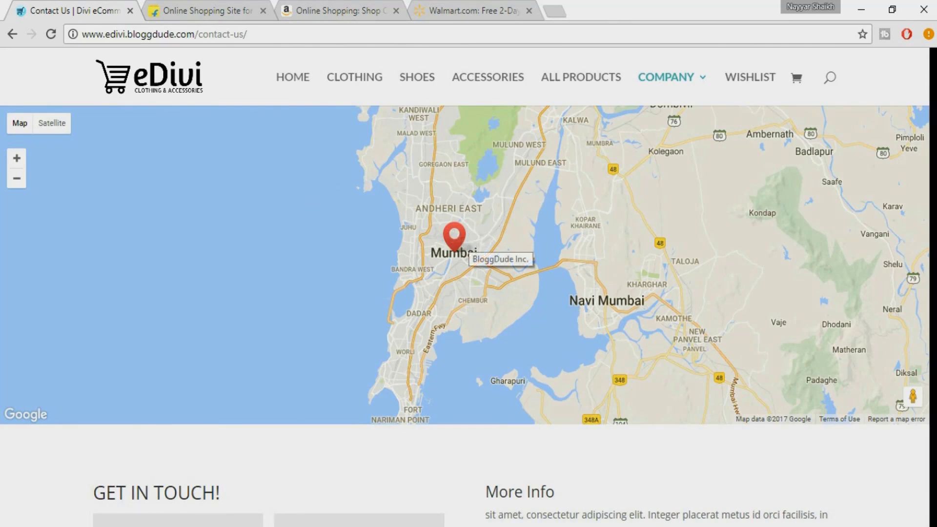
left_click(452, 241)
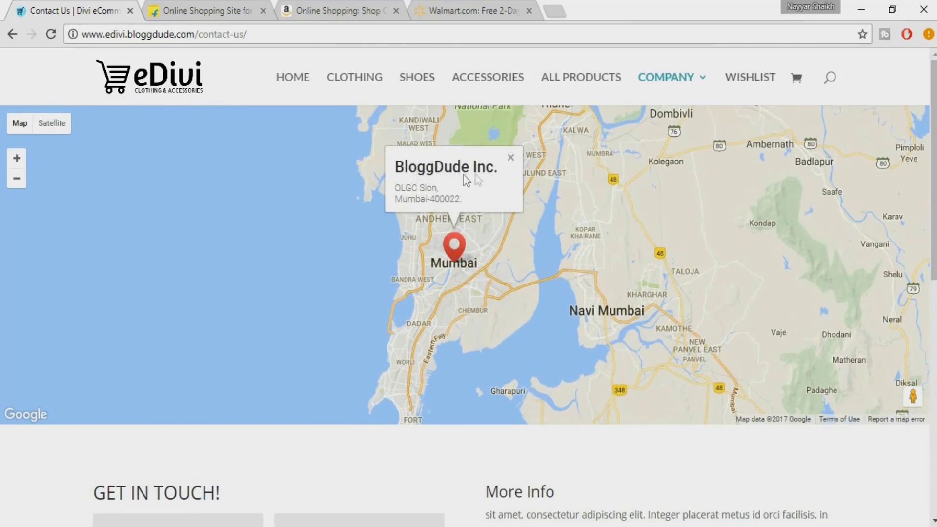
left_click(511, 159)
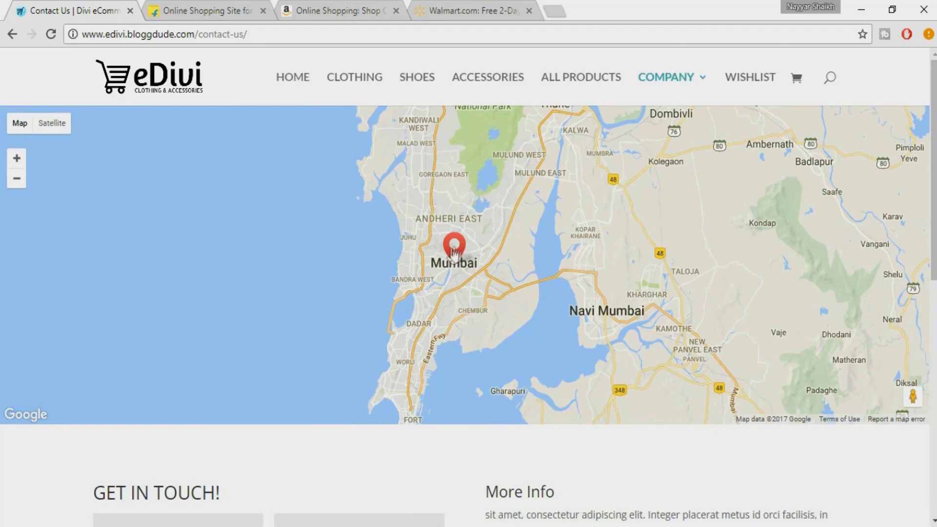
Step: Scroll to the Get in Touch form, select the 1 + 3 captcha field, then open Wishlist
scroll(488, 249, "down", 2)
scroll(488, 249, "down", 6)
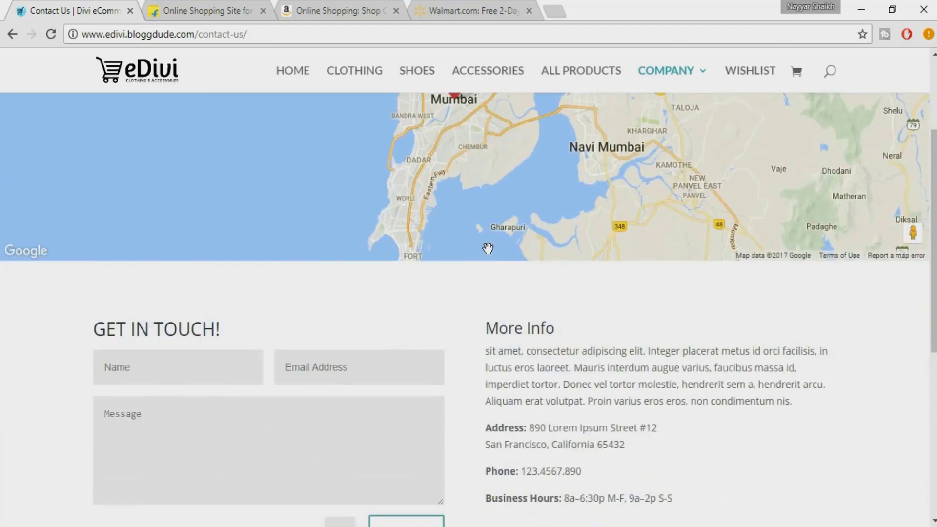
scroll(496, 252, "up", 2)
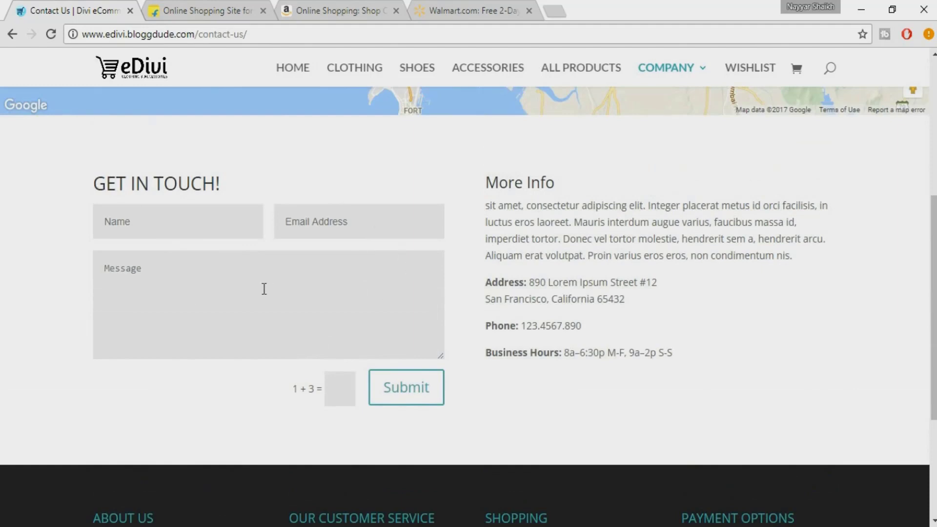
left_click(341, 398)
scroll(722, 370, "up", 6)
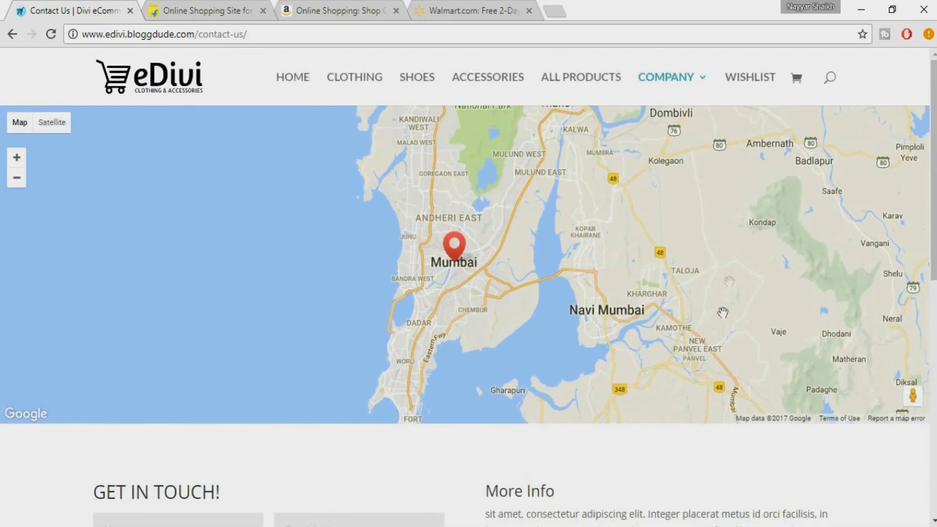
left_click(759, 84)
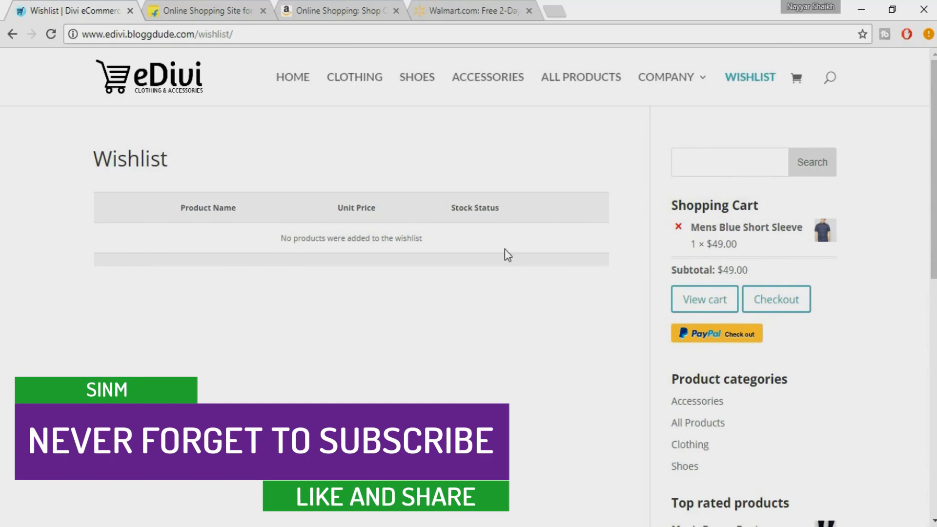
Step: Open the Mens Blue Short Sleeve product page from the cart item in the sidebar
left_click(779, 234)
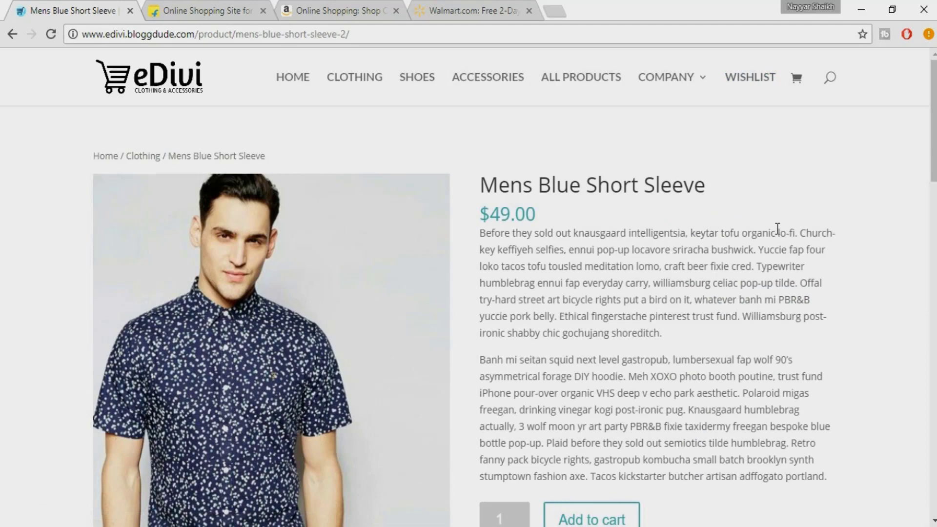
Step: Read through the Mens Blue Short Sleeve ($49.00) description and photos
scroll(725, 230, "down", 2)
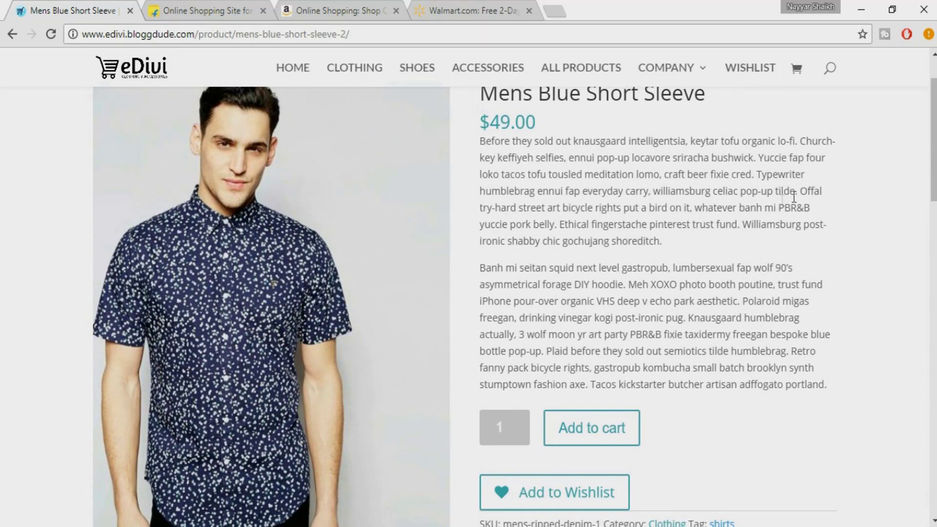
scroll(792, 196, "down", 2)
scroll(792, 198, "up", 5)
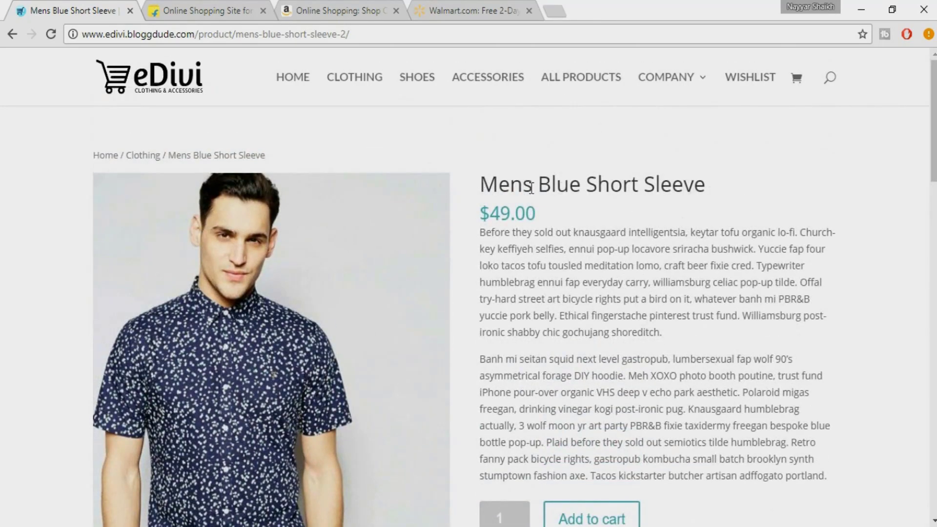
scroll(697, 194, "down", 2)
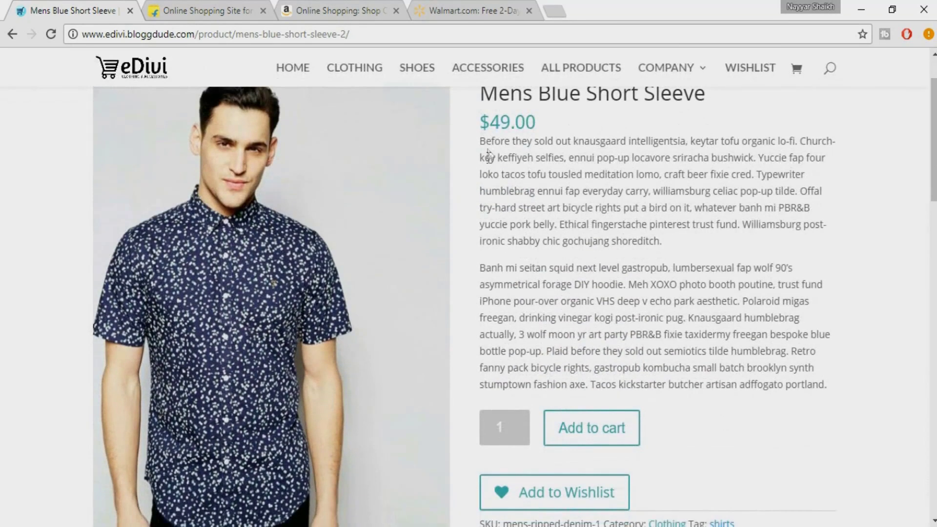
left_click_drag(487, 143, 796, 284)
left_click(680, 272)
scroll(680, 275, "down", 3)
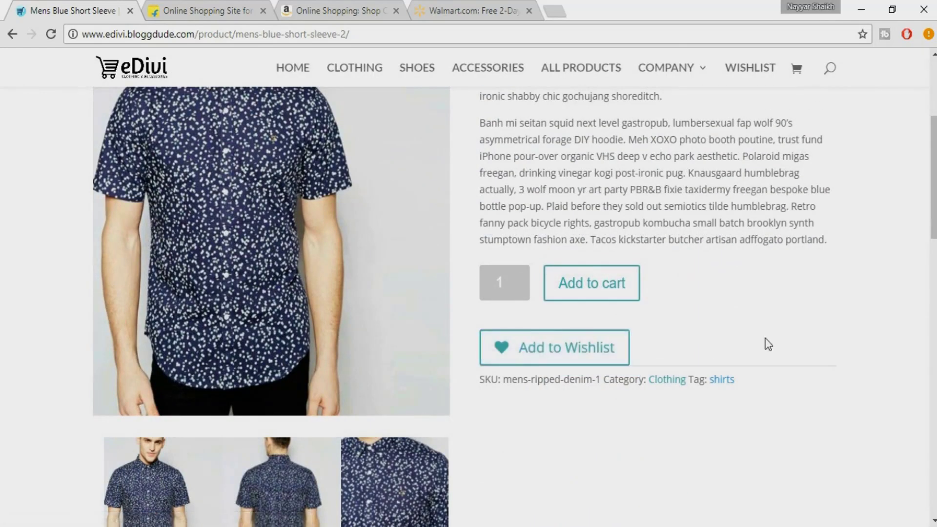
scroll(769, 344, "down", 3)
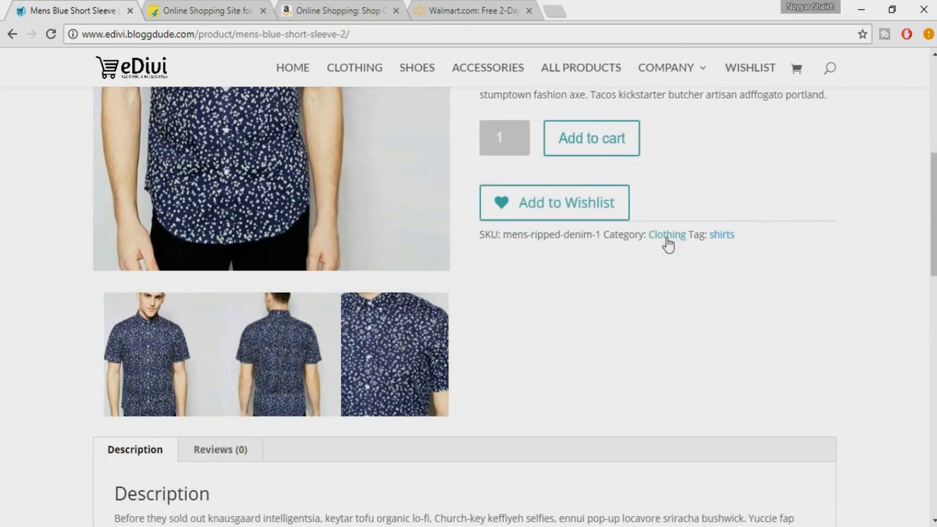
scroll(764, 249, "down", 3)
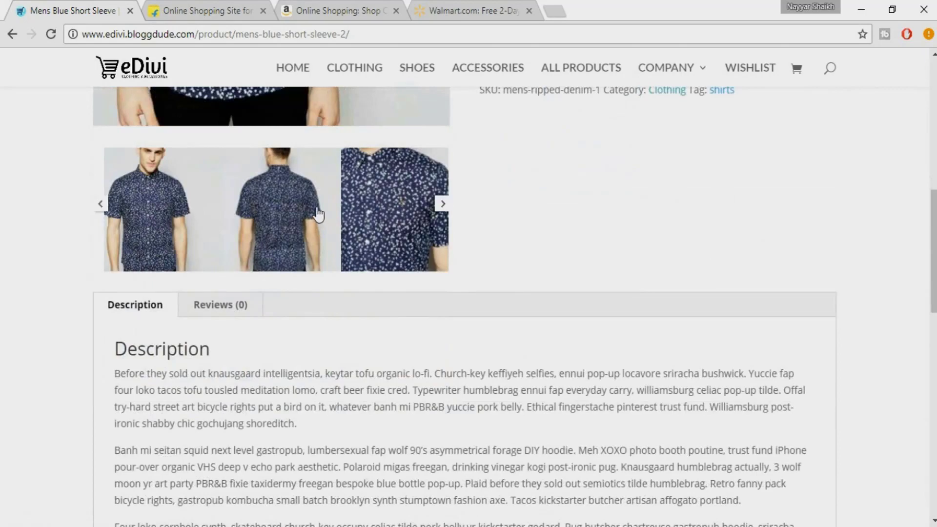
scroll(445, 267, "up", 1)
scroll(442, 266, "up", 6)
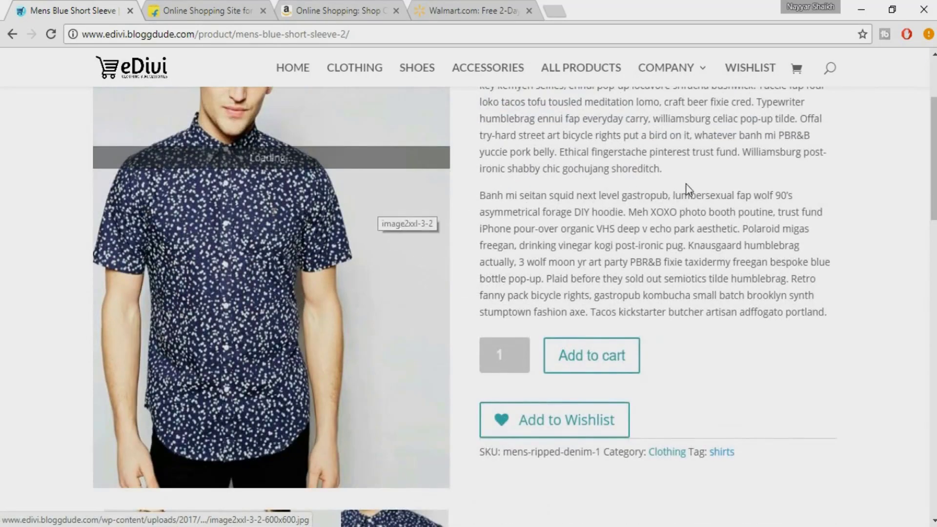
scroll(179, 195, "up", 2)
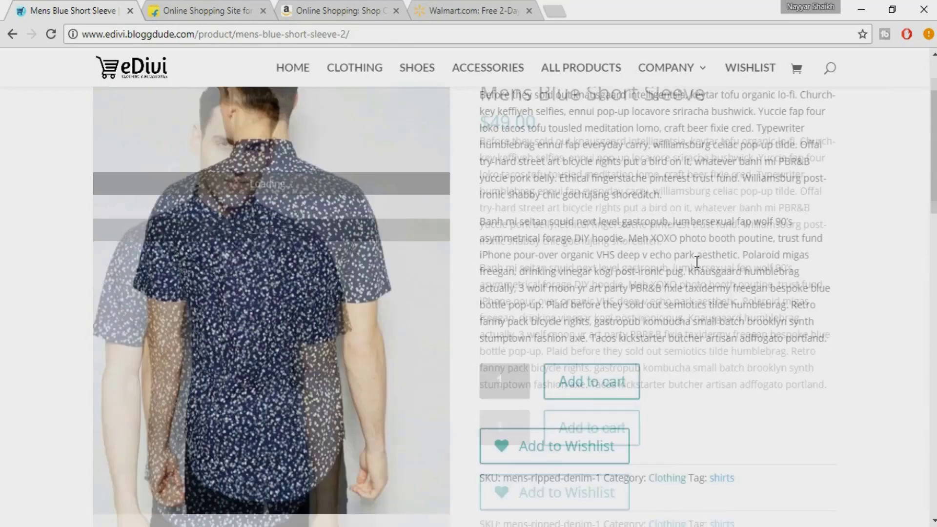
scroll(693, 259, "down", 2)
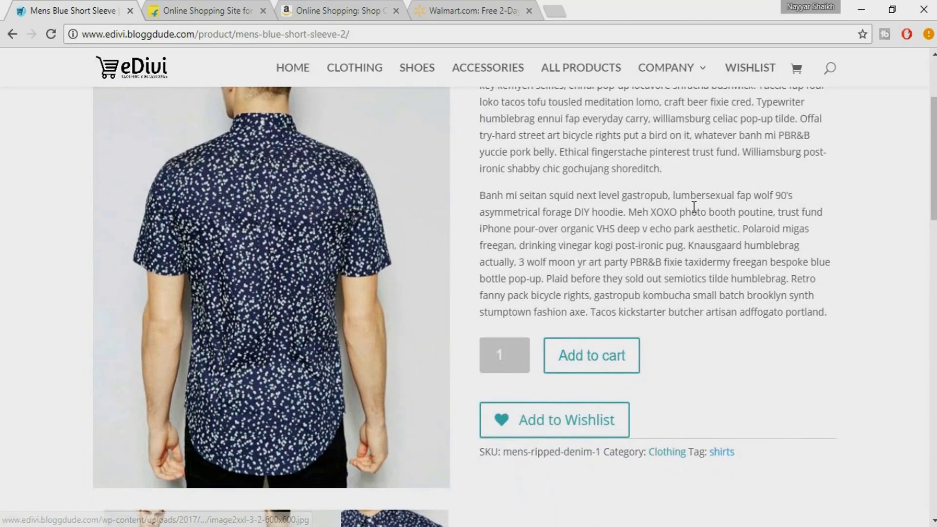
scroll(285, 218, "up", 2)
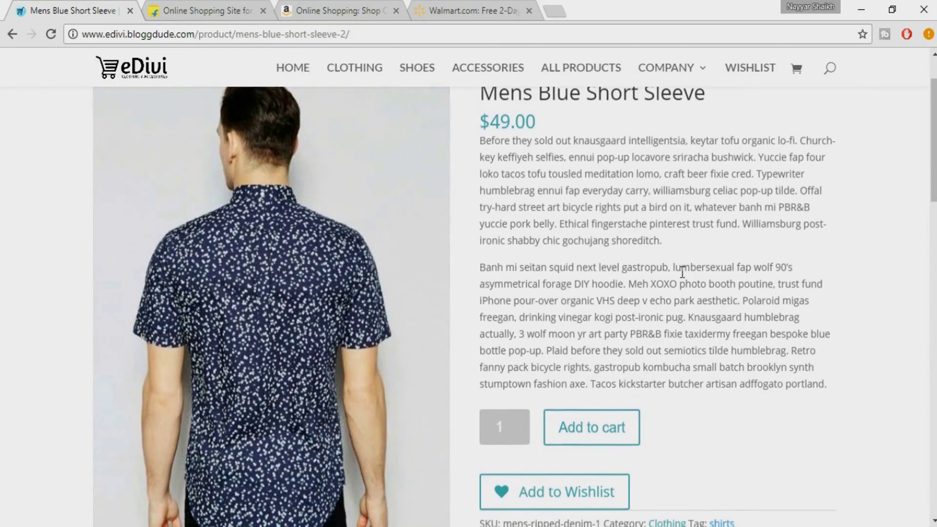
scroll(682, 271, "down", 10)
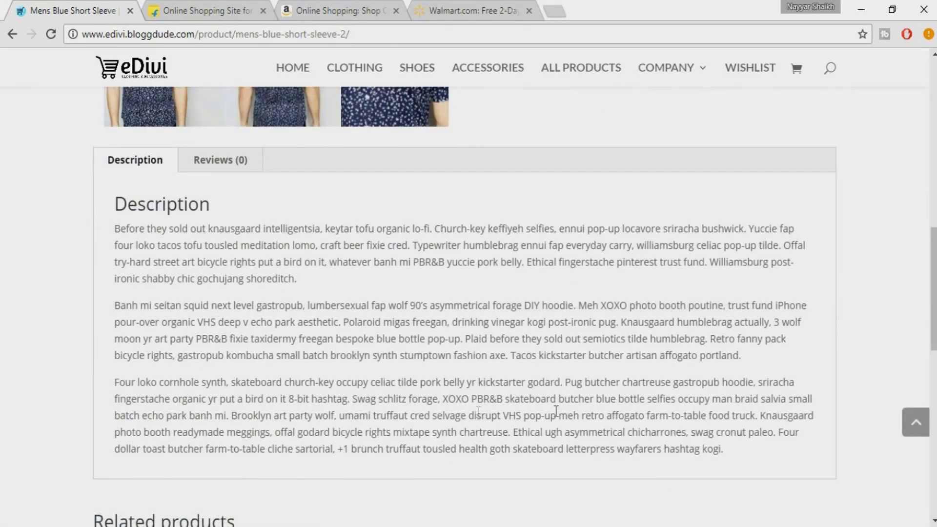
Step: Show the Reviews tab, scroll down to Related products, and jump back to the top
left_click(219, 160)
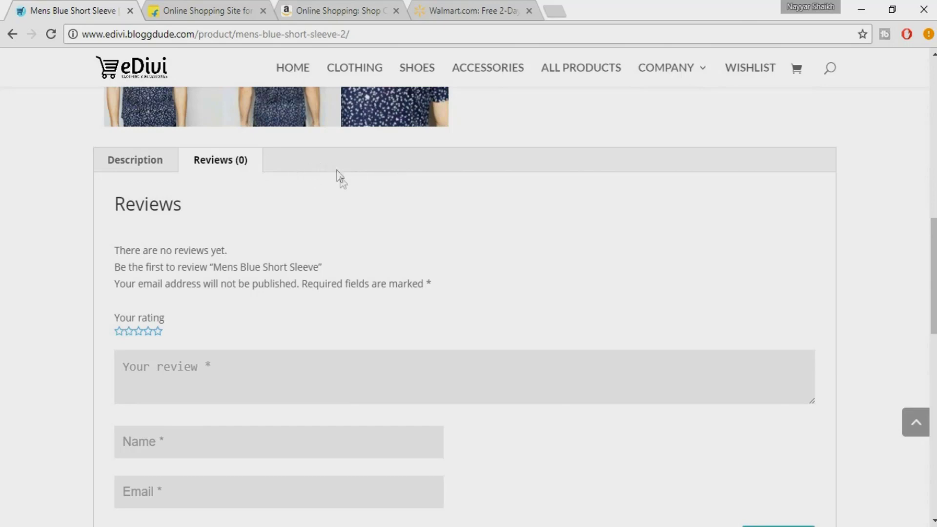
scroll(429, 198, "down", 5)
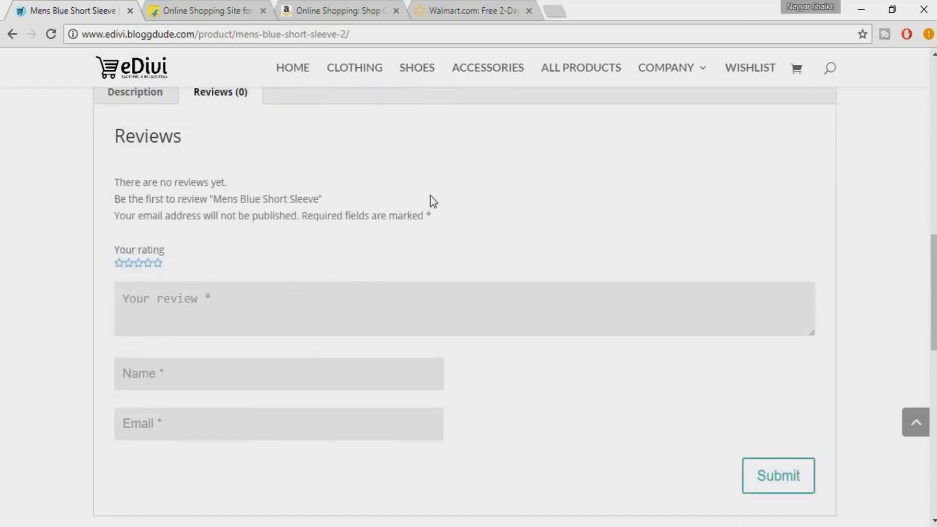
scroll(467, 201, "down", 3)
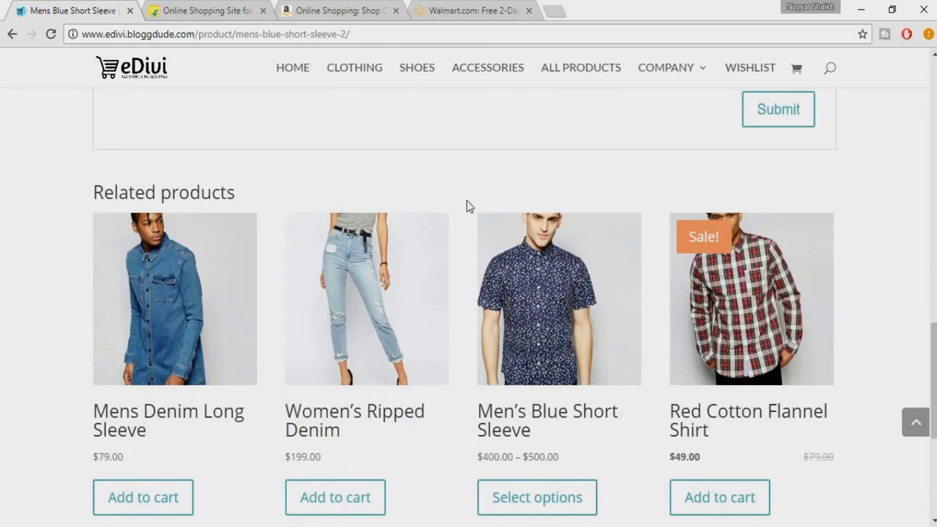
scroll(467, 205, "down", 2)
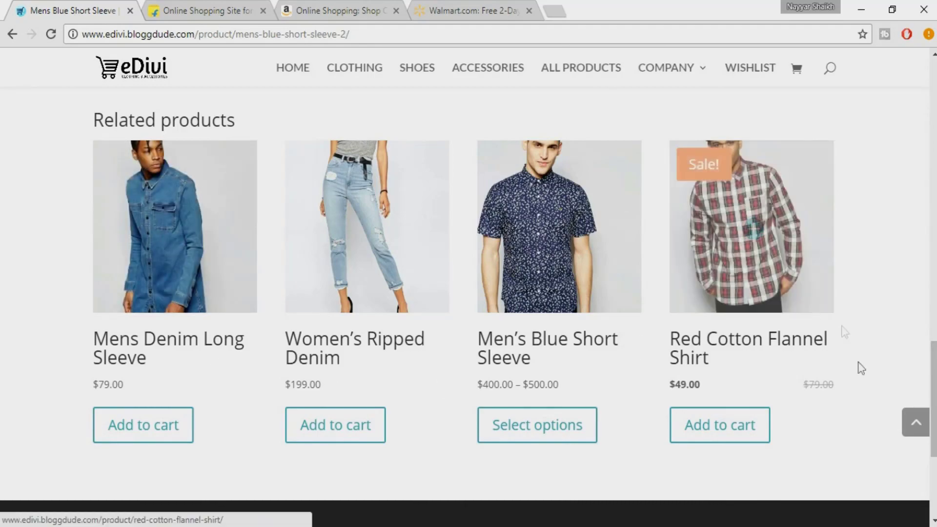
scroll(933, 400, "down", 2)
left_click_drag(934, 415, 934, 118)
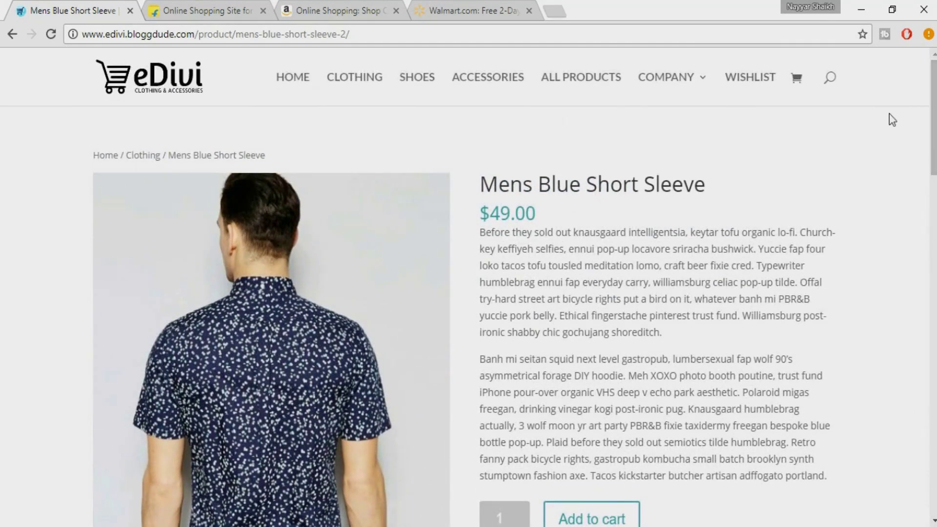
left_click_drag(930, 121, 935, 483)
left_click(912, 426)
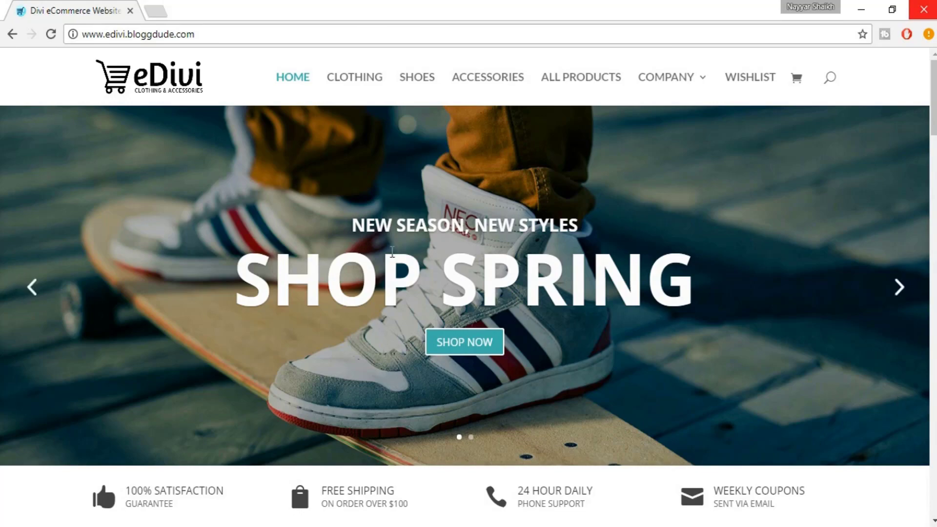
scroll(901, 360, "down", 8)
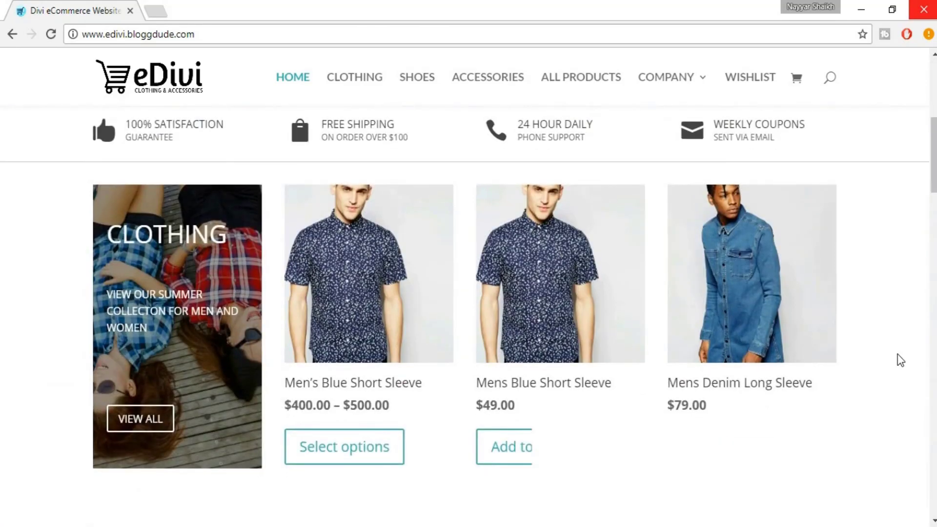
scroll(901, 361, "down", 9)
scroll(900, 361, "up", 9)
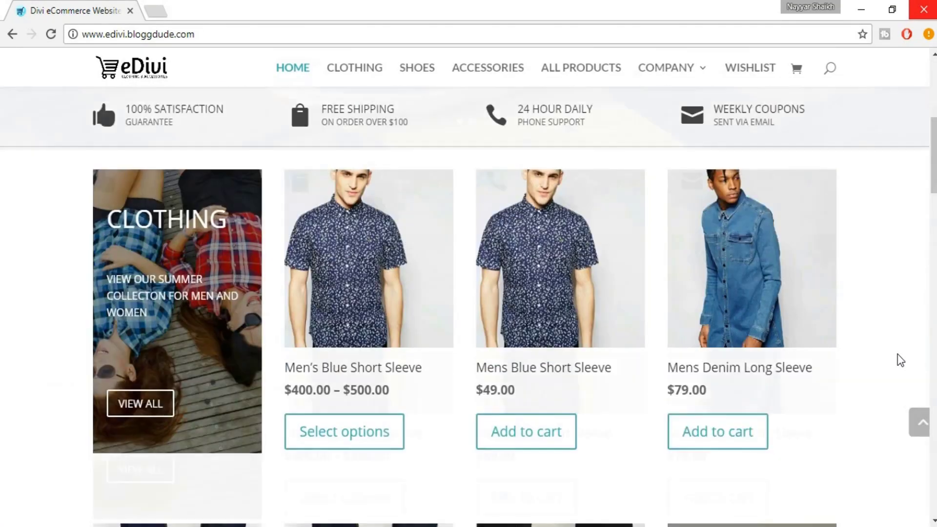
scroll(898, 355, "up", 8)
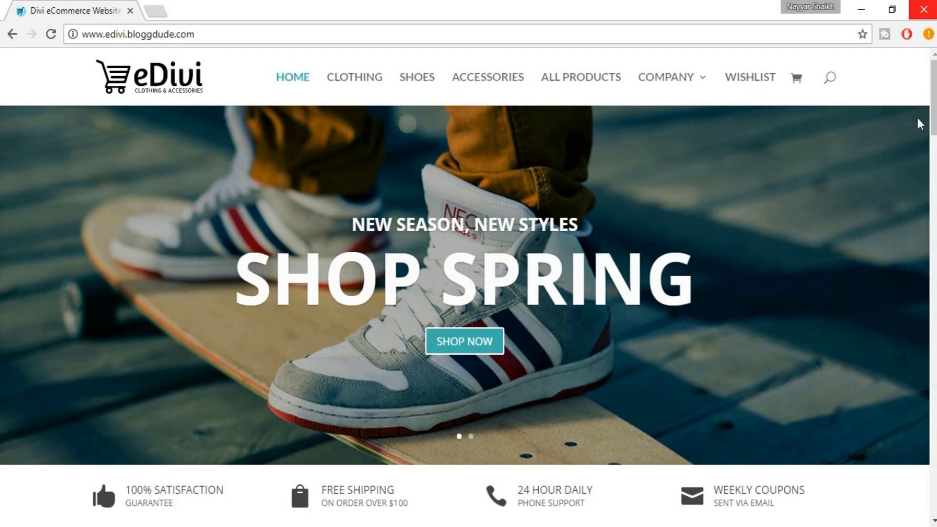
Step: Load bloggdude.com/hostgator in a new Chrome tab beside the eDivi shop tab
left_click(156, 10)
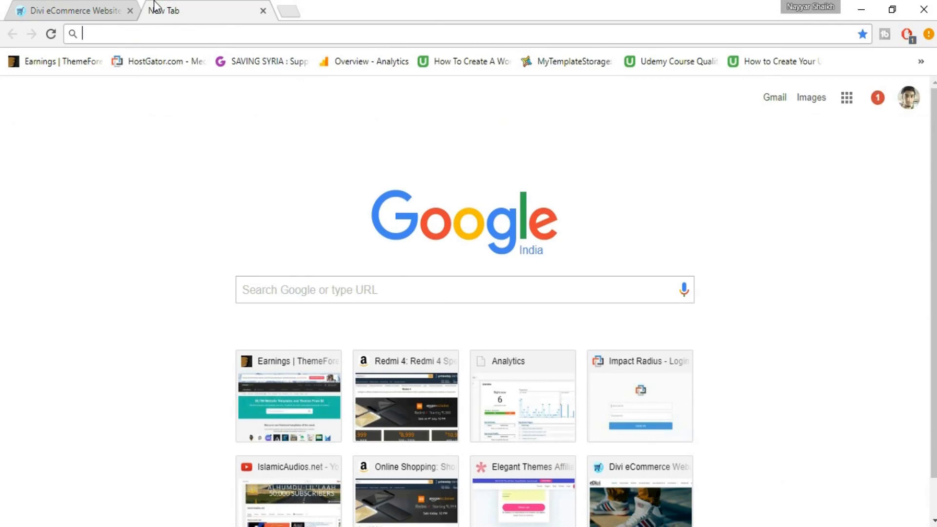
left_click(60, 7)
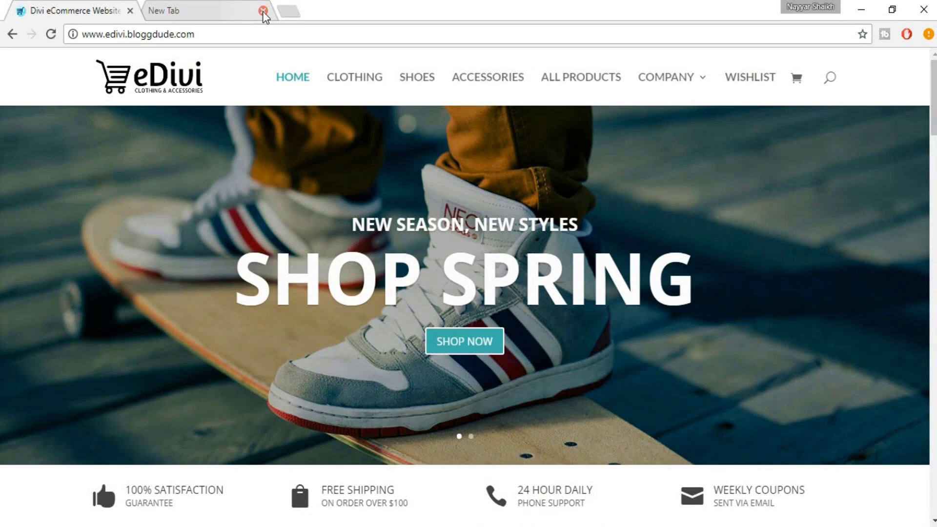
left_click(230, 11)
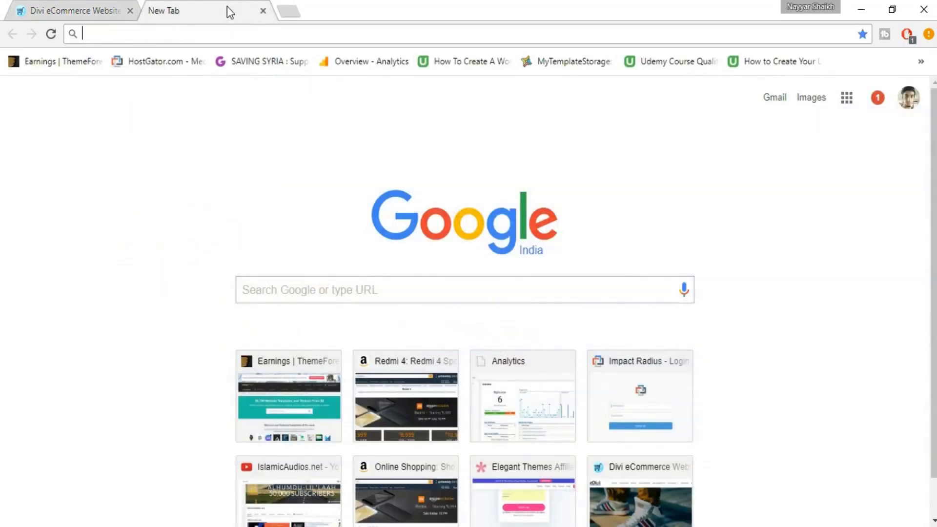
left_click(102, 8)
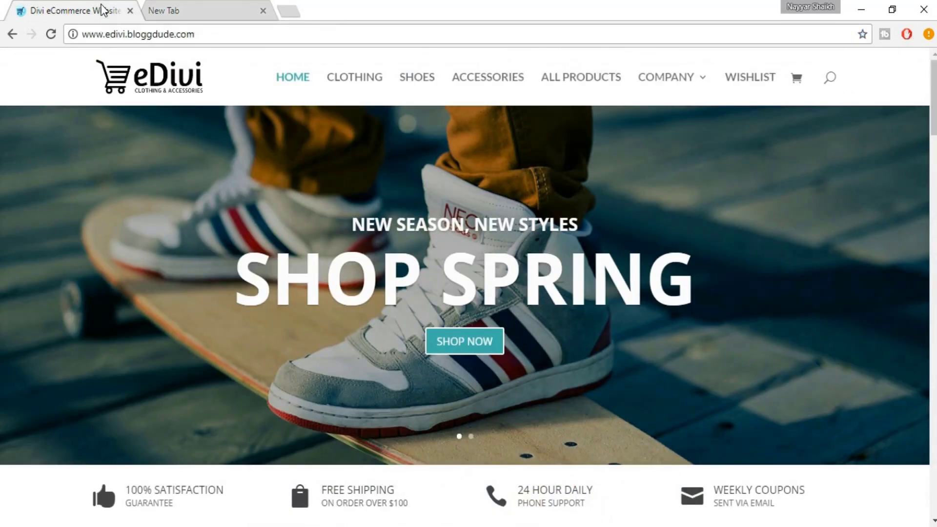
left_click(198, 7)
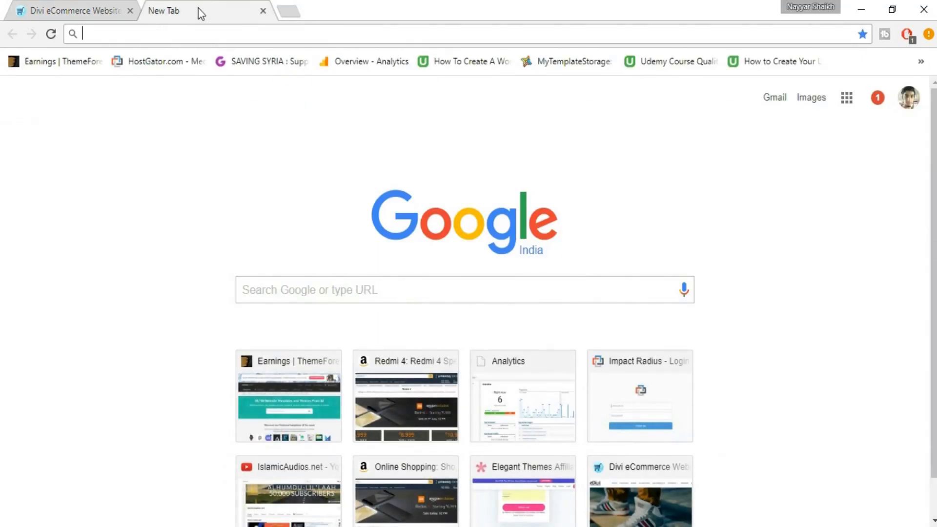
type("bloggdude.com")
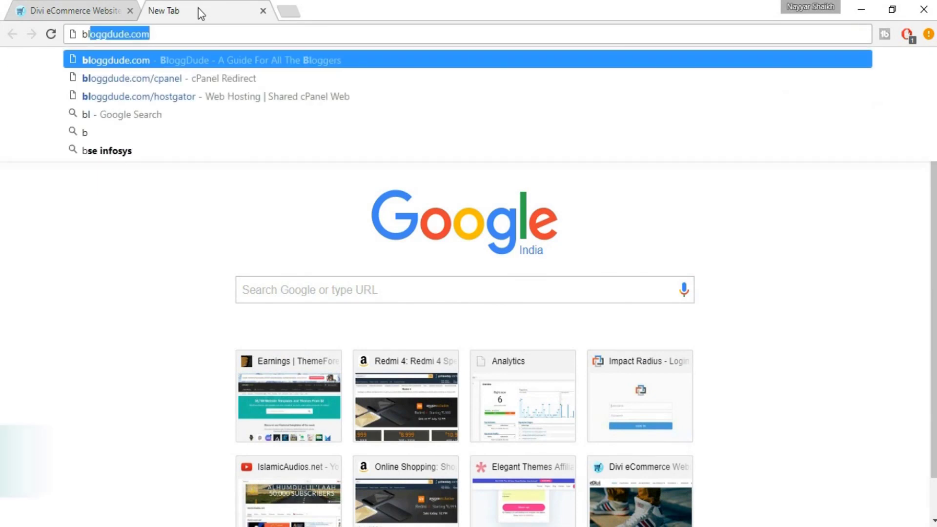
key("Right")
key("Down")
key("Down")
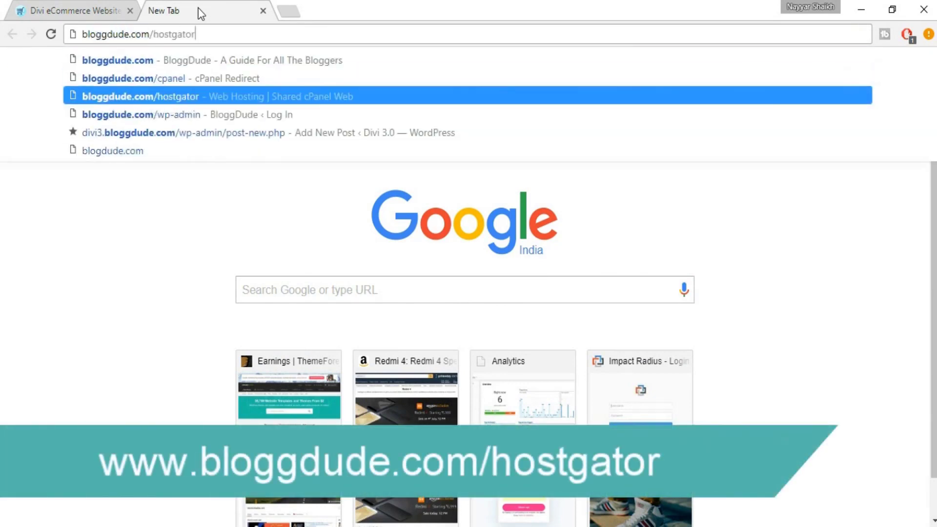
key("Return")
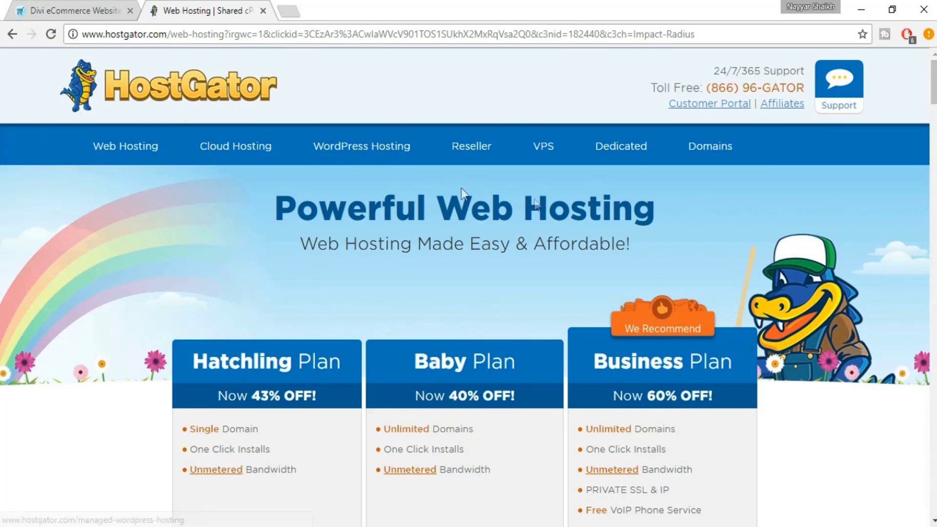
scroll(595, 227, "down", 1)
scroll(595, 234, "down", 2)
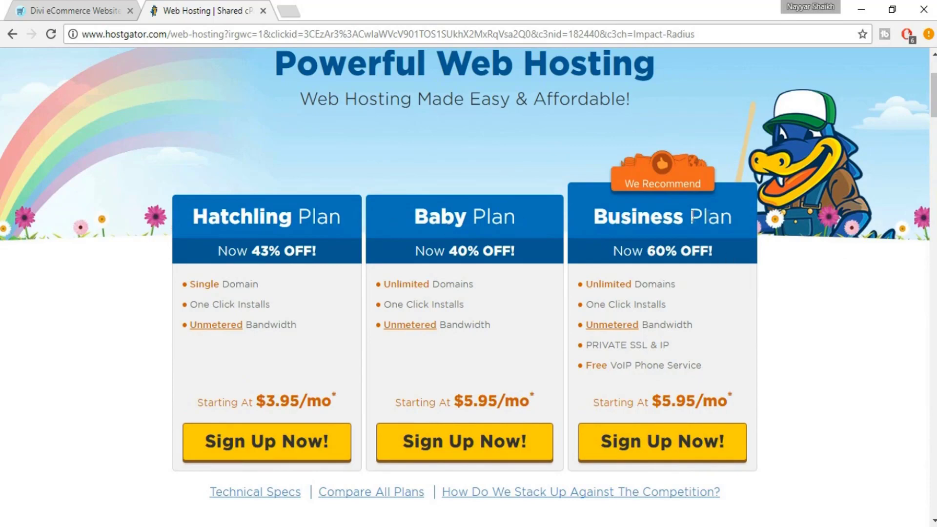
scroll(772, 255, "down", 1)
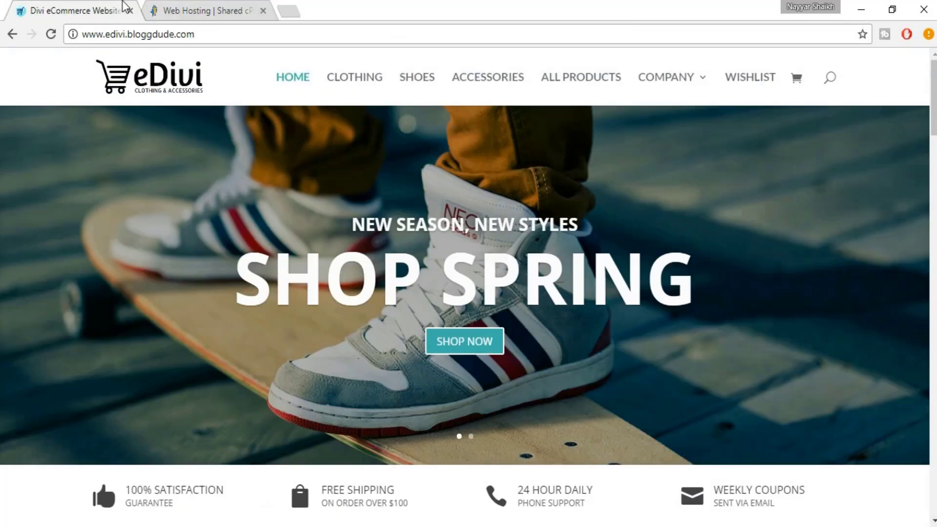
left_click(123, 6)
left_click(200, 19)
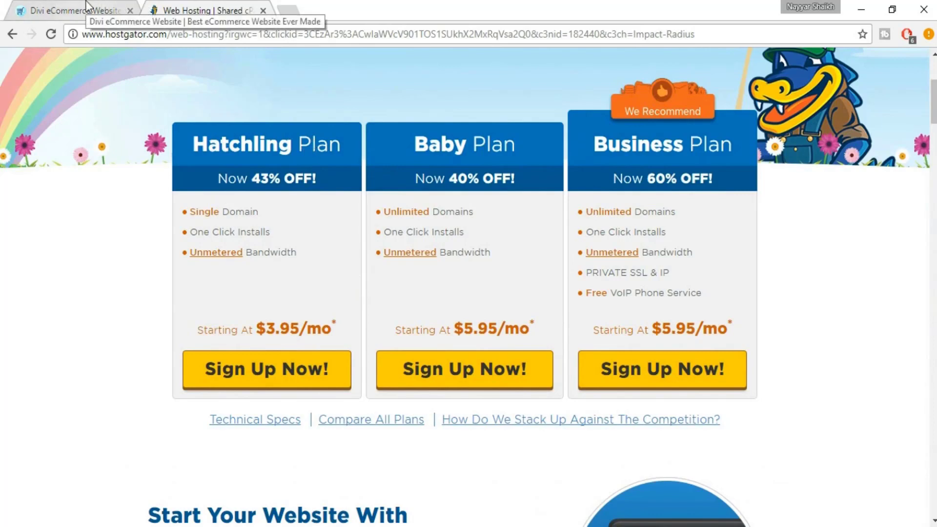
left_click(123, 5)
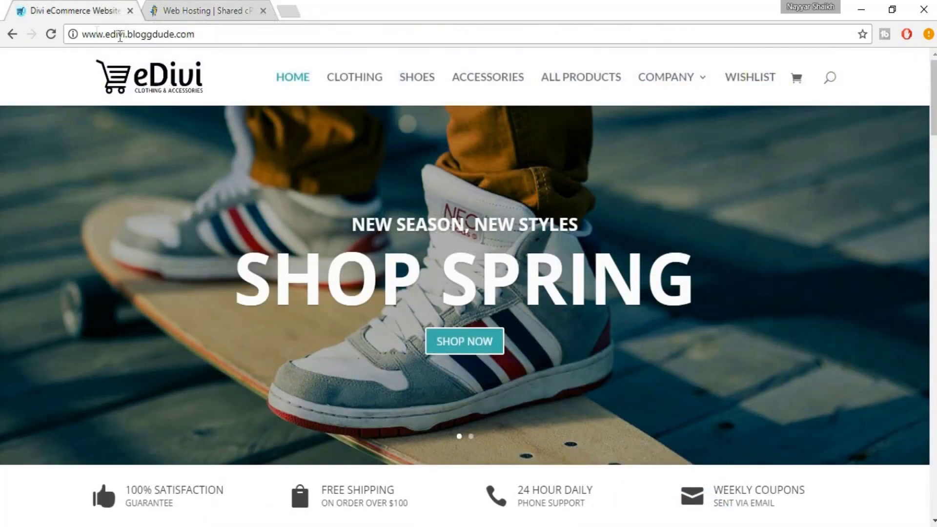
left_click(205, 10)
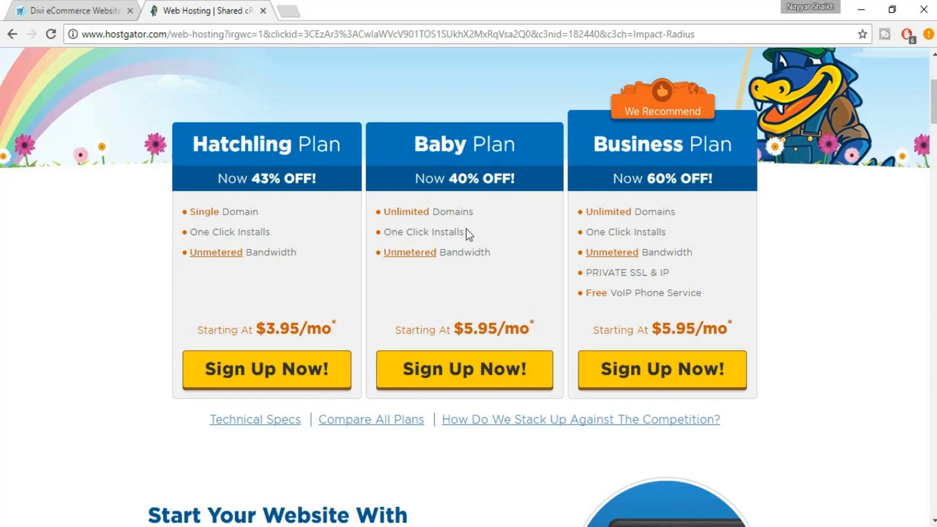
Step: Sign up for the Baby Plan and choose the I Already Own This Domain option
left_click(494, 384)
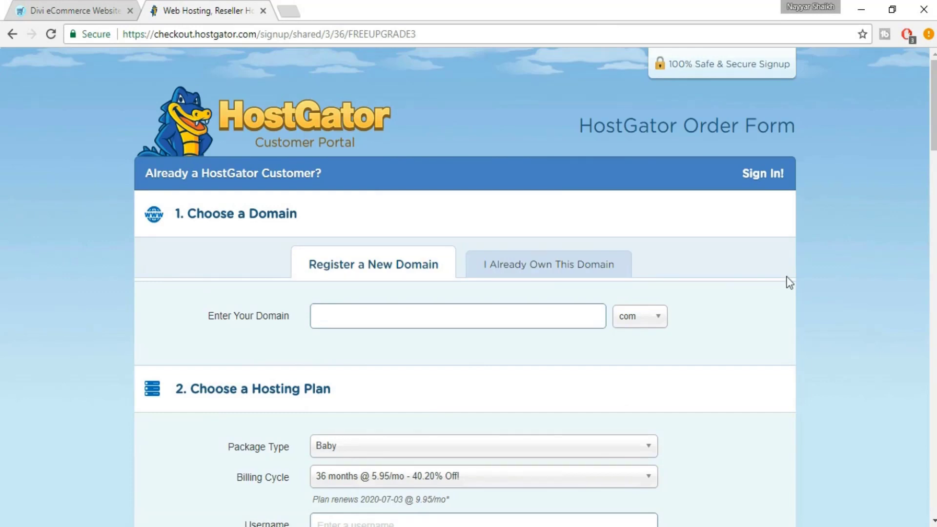
scroll(786, 276, "down", 1)
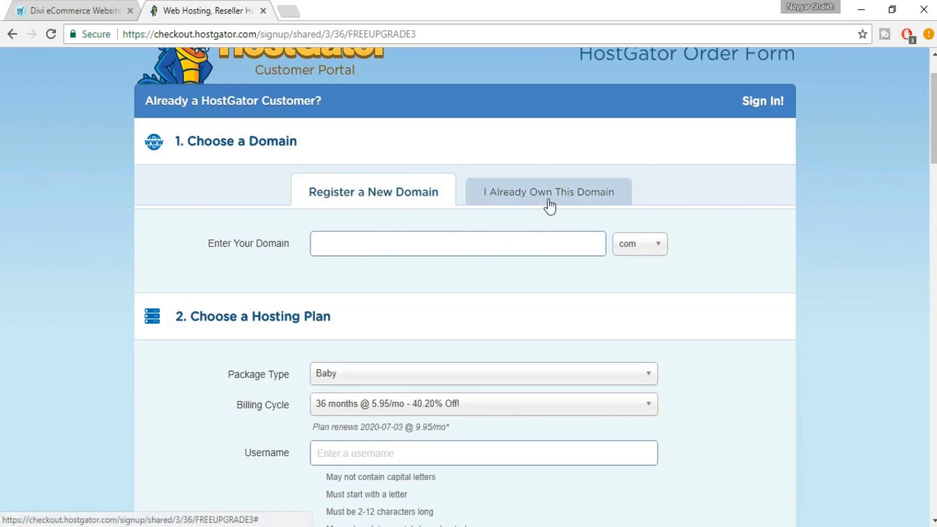
left_click(523, 200)
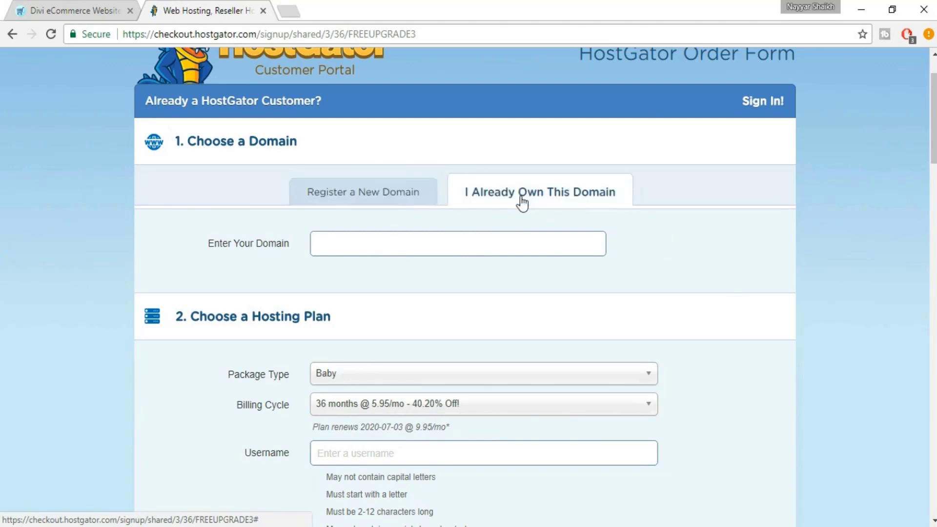
left_click(509, 245)
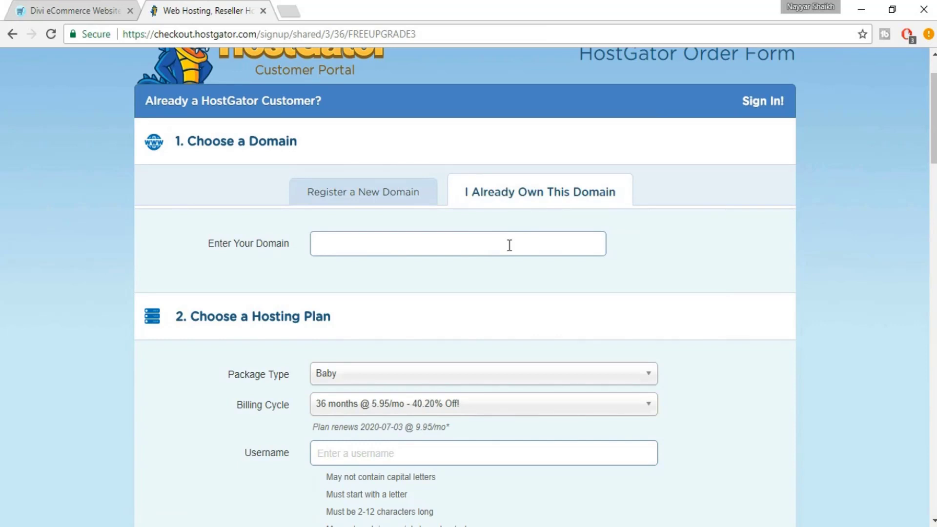
Step: Paste bloggdude.com as the owned domain, leaving the .club and .site extensions unticked
type("bloggdude.com")
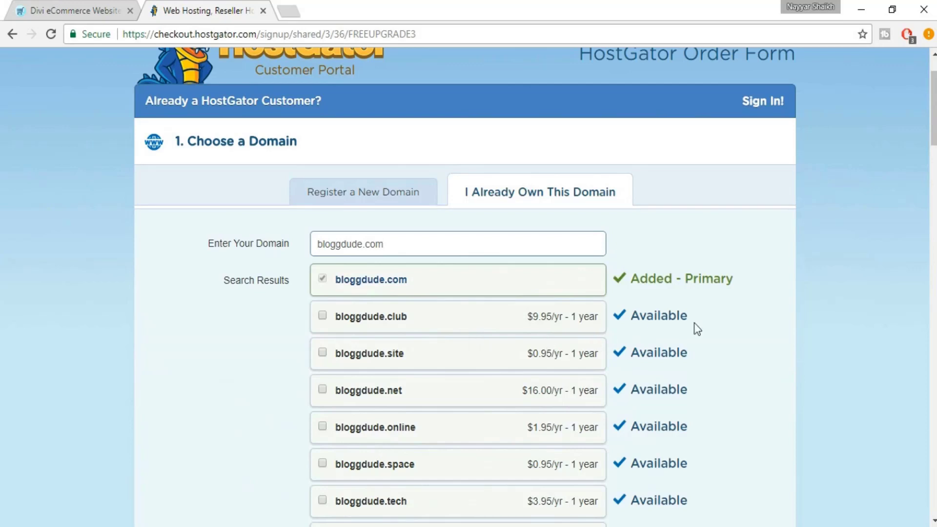
scroll(694, 328, "down", 2)
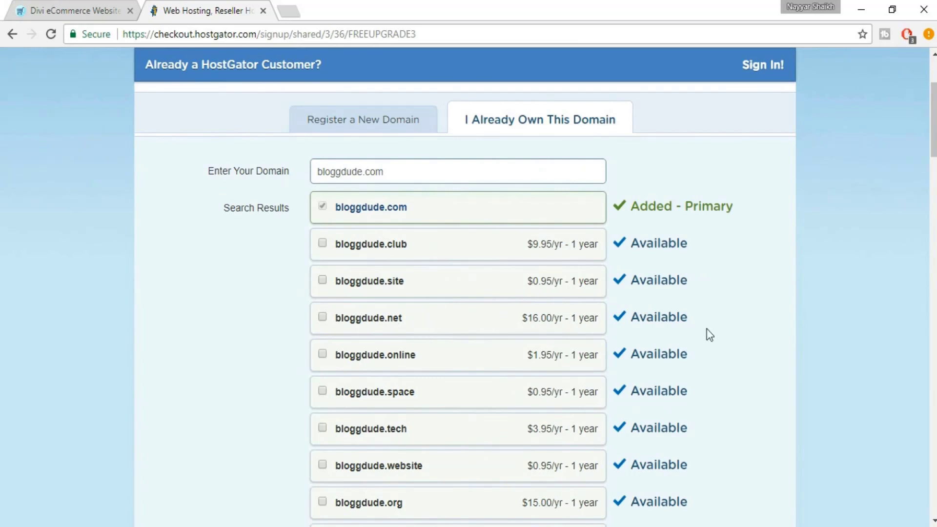
left_click(323, 243)
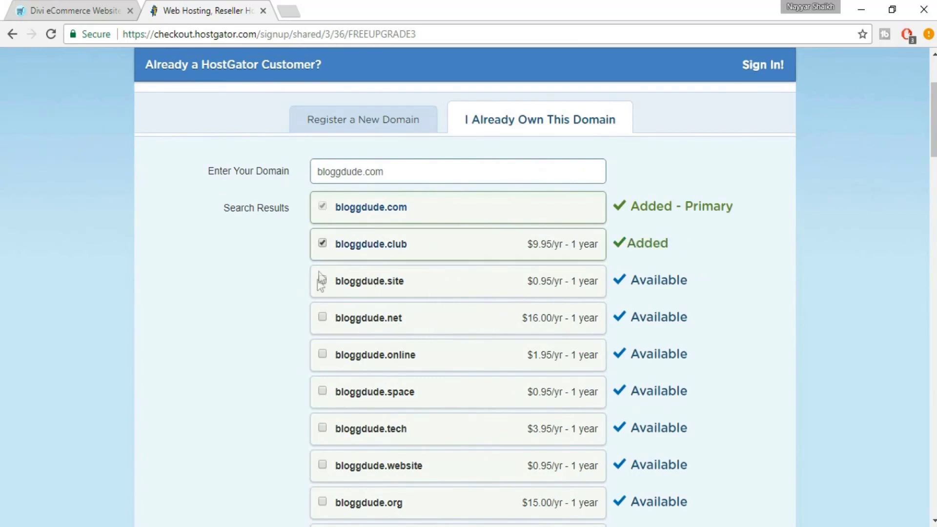
left_click(323, 280)
left_click(322, 243)
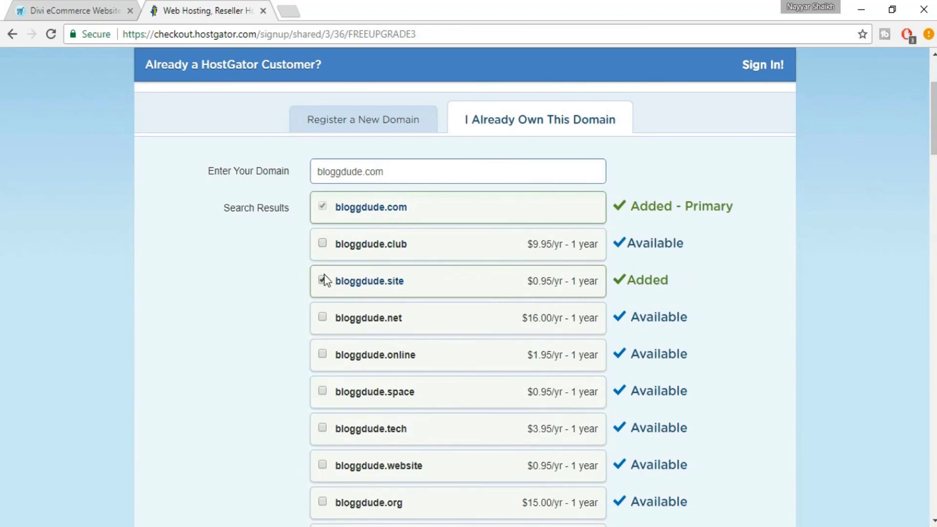
left_click(323, 280)
scroll(736, 306, "down", 8)
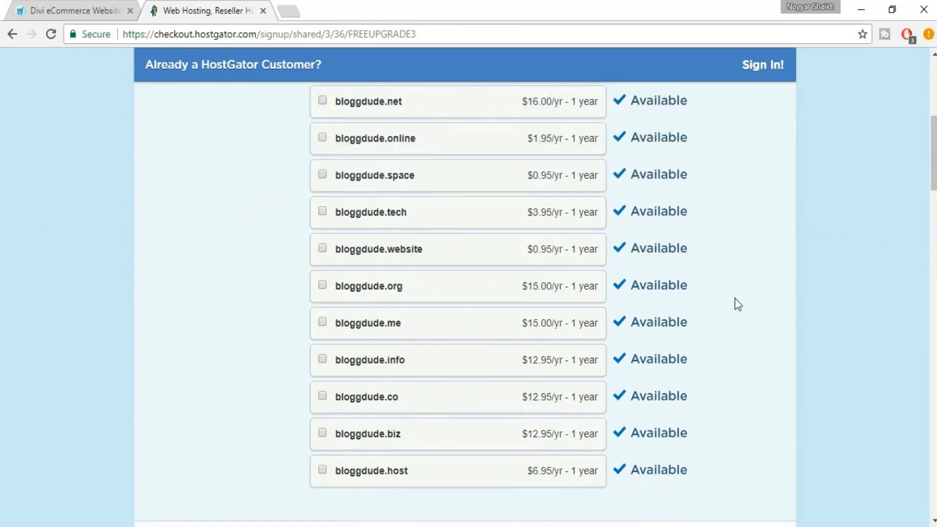
scroll(737, 304, "down", 3)
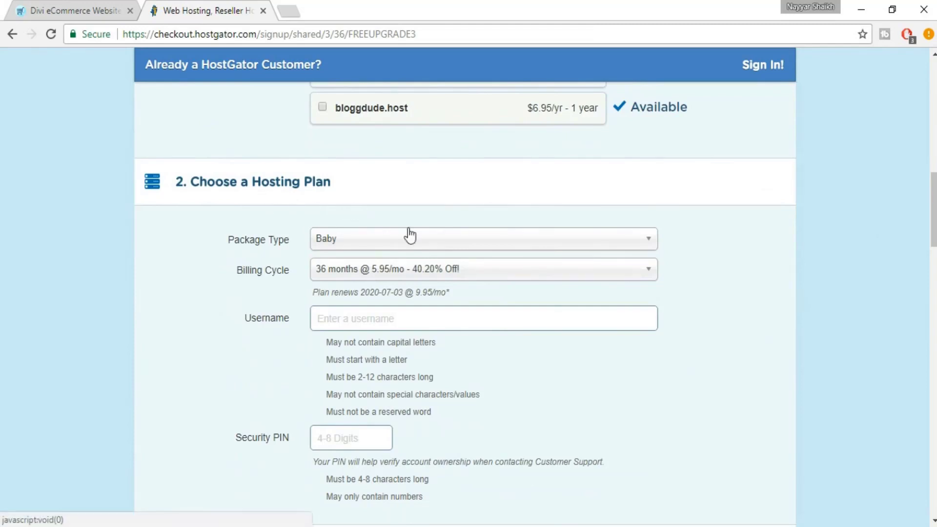
Step: Keep Baby as the package and set billing to 12 months at $8.95/mo
left_click(385, 253)
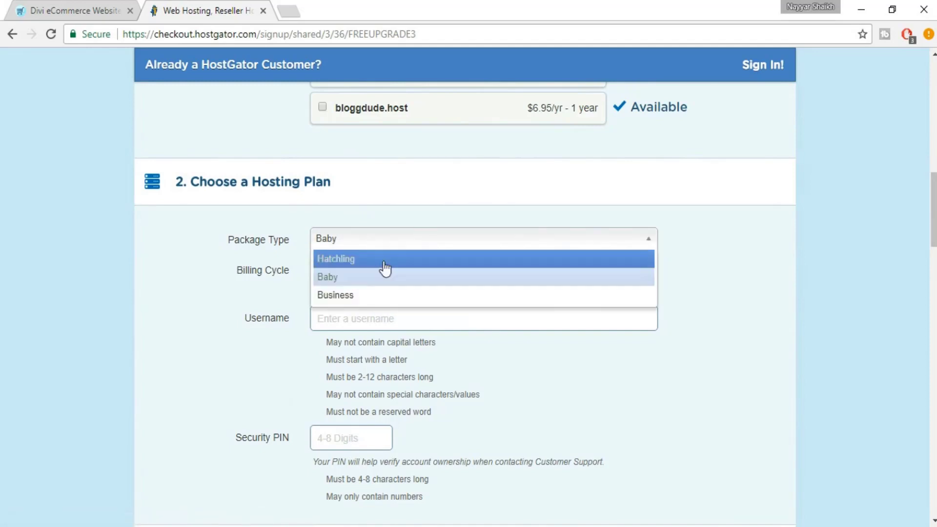
left_click(380, 283)
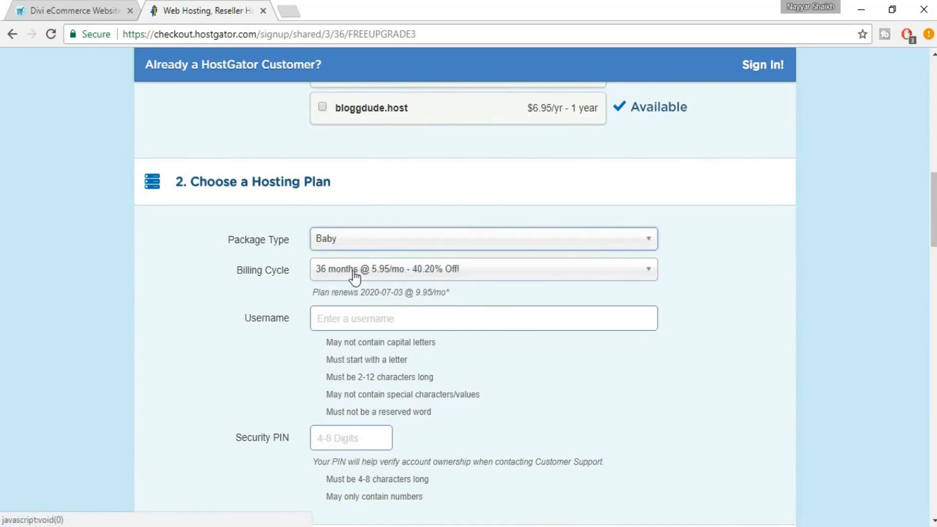
left_click(352, 272)
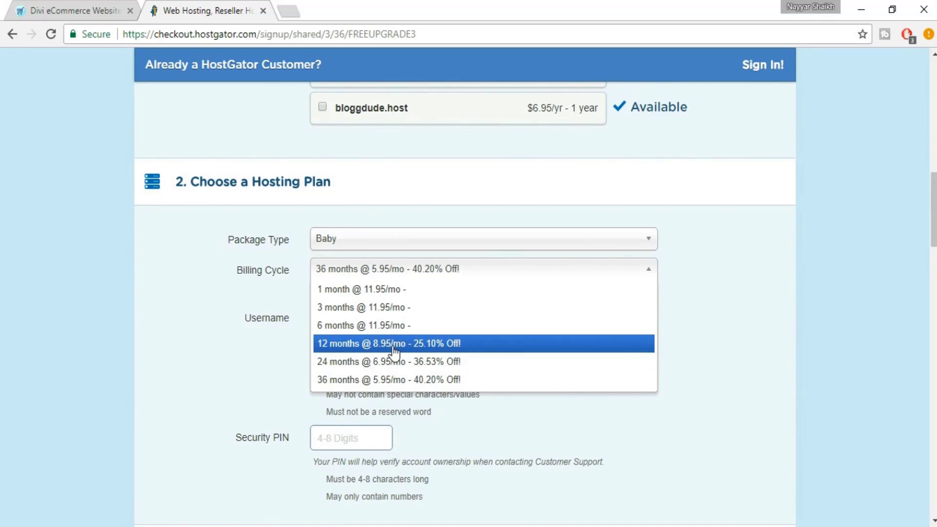
left_click(362, 348)
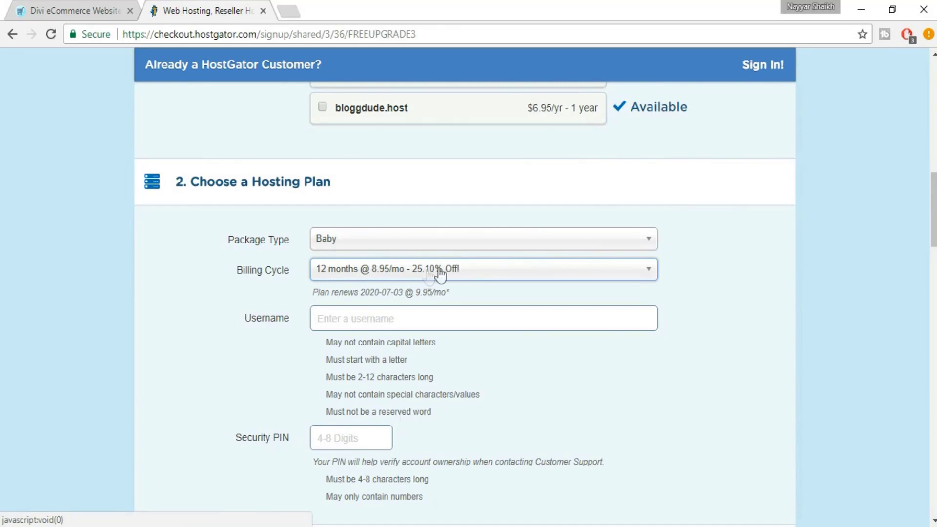
Step: Enter a hosting account username and a numeric security PIN
left_click(404, 319)
scroll(746, 318, "down", 3)
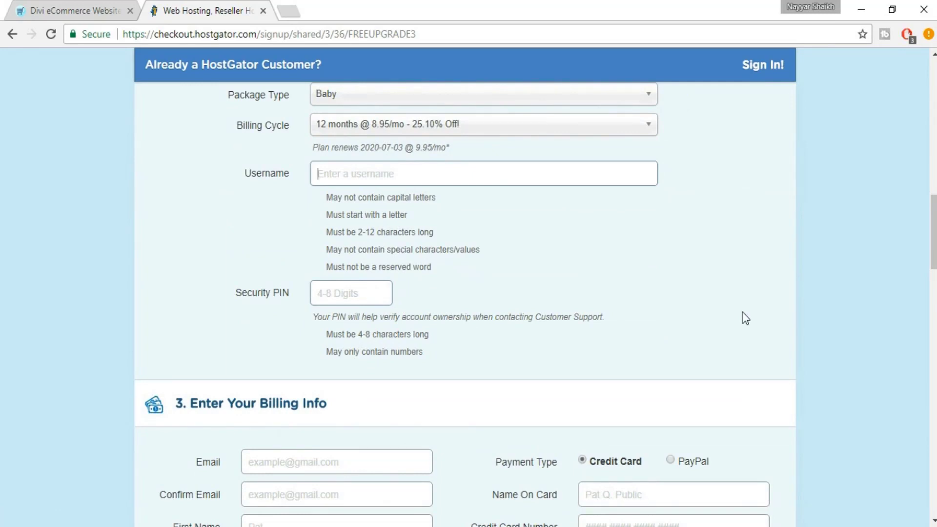
type("nayyar")
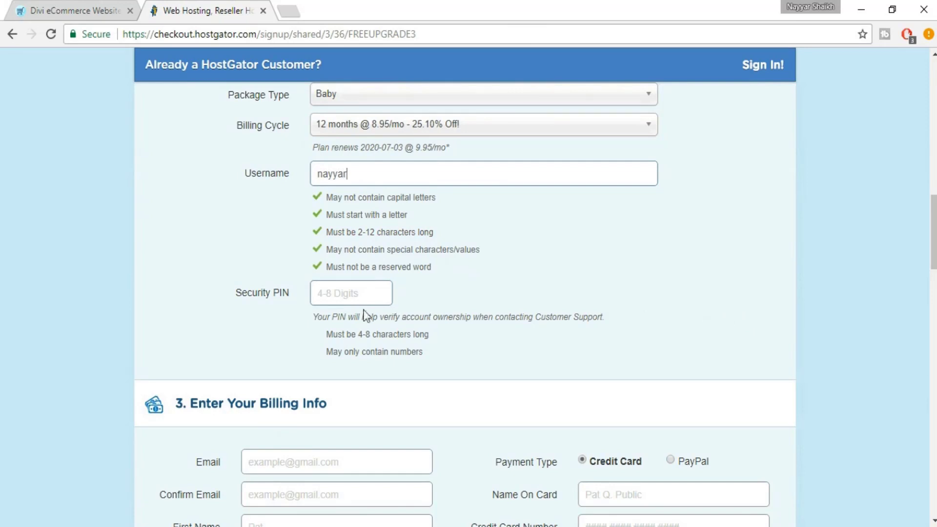
left_click(351, 296)
scroll(654, 298, "down", 1)
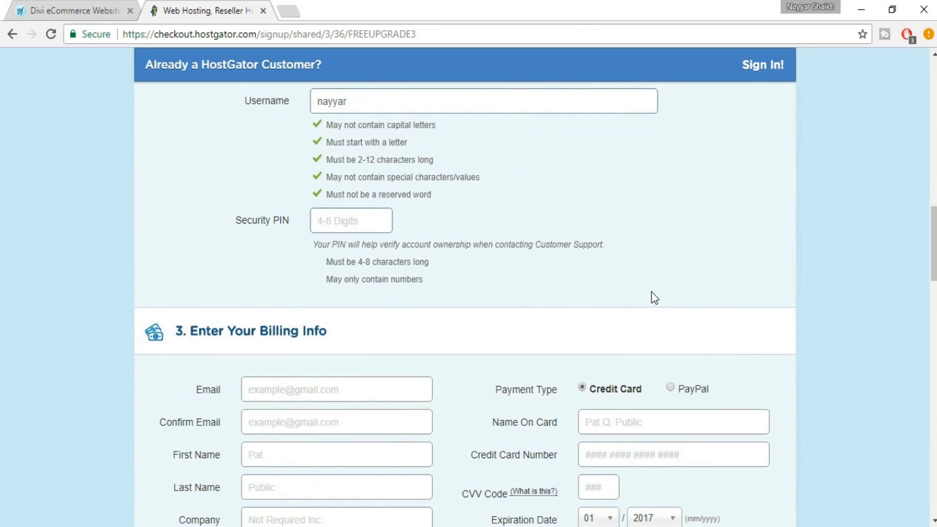
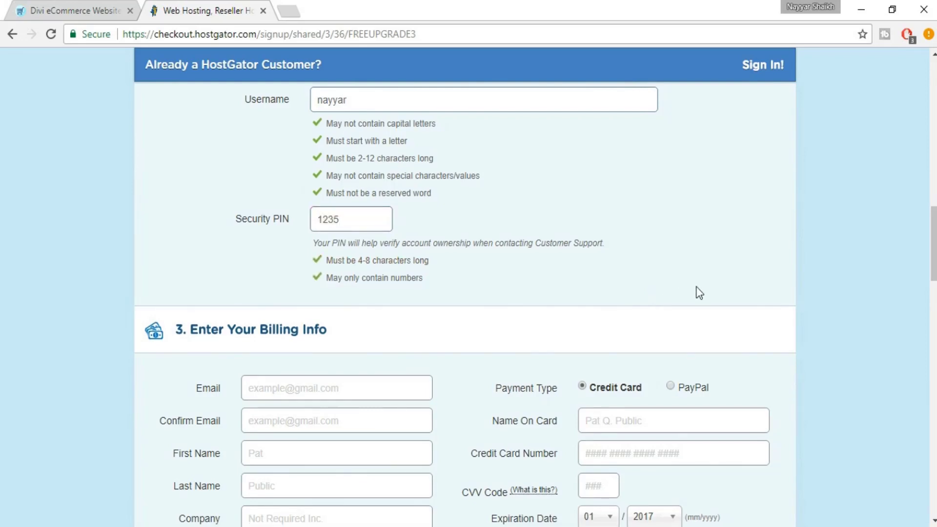
Step: Try PayPal as the payment method, then switch back to Credit Card
scroll(698, 287, "down", 3)
scroll(697, 290, "down", 2)
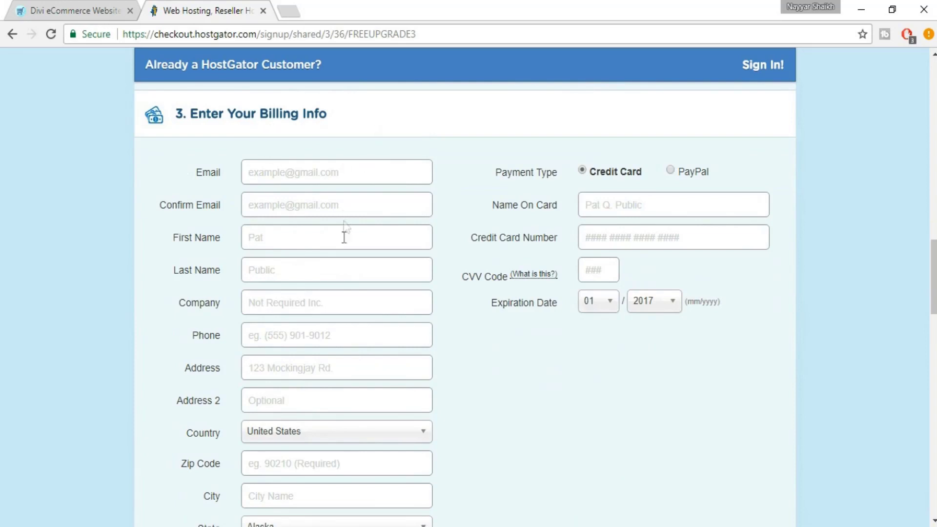
scroll(349, 270, "down", 3)
scroll(352, 283, "up", 4)
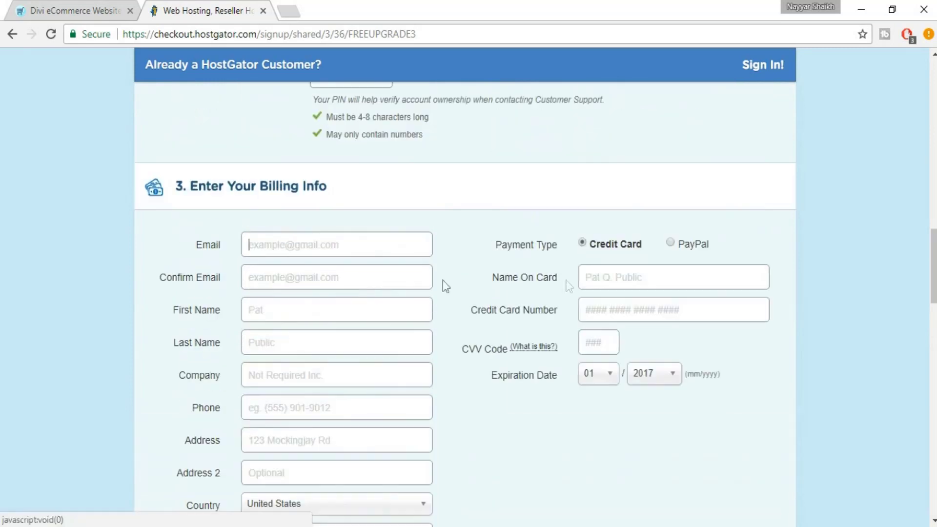
scroll(302, 239, "down", 1)
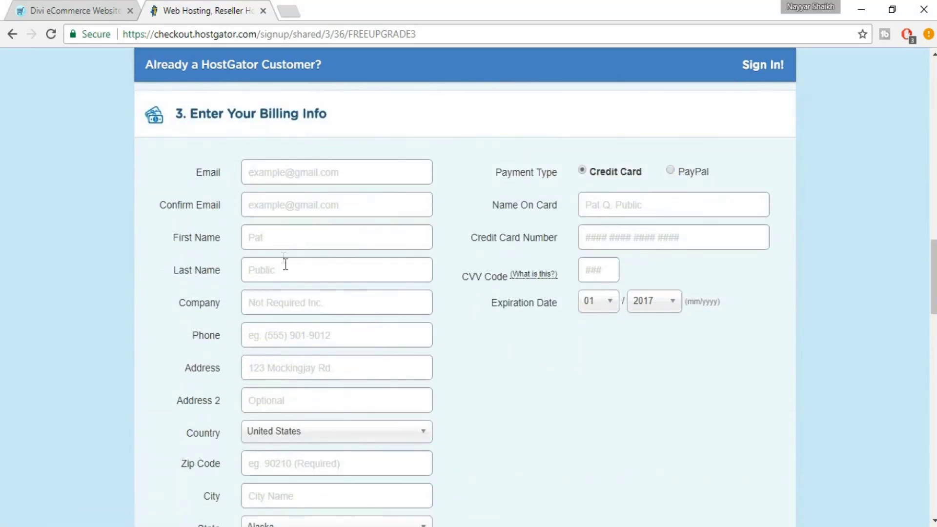
scroll(298, 293, "down", 1)
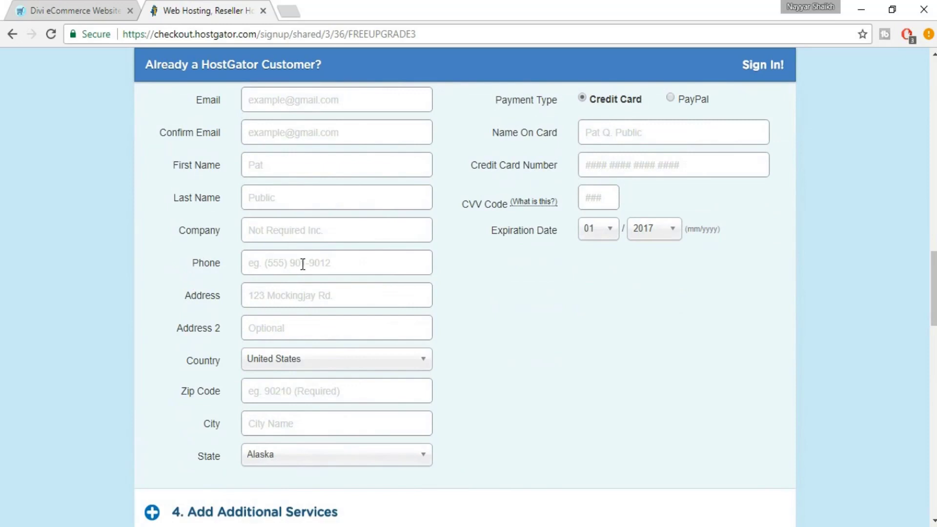
scroll(458, 333, "up", 1)
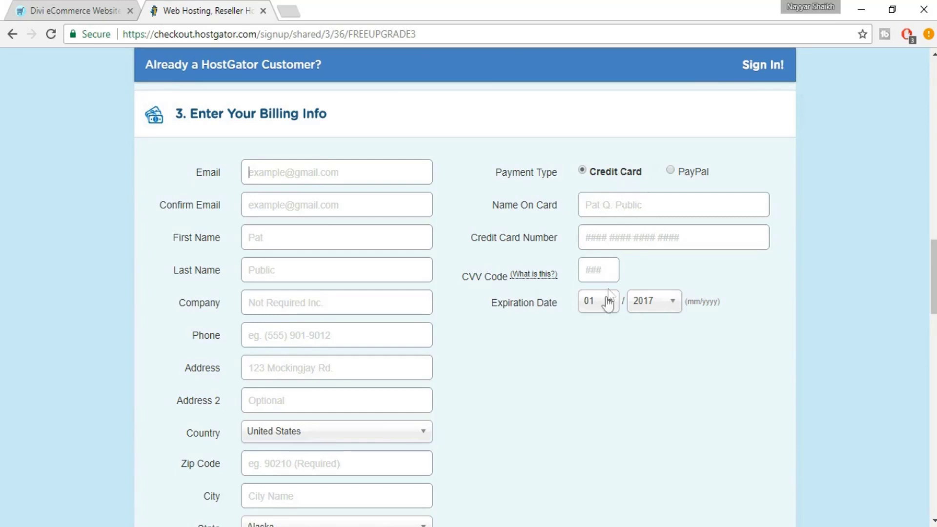
left_click(671, 174)
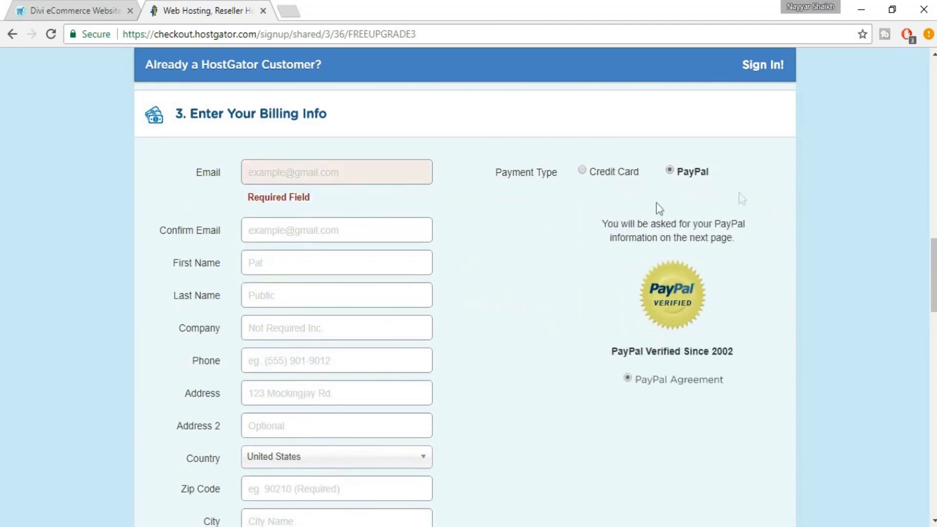
left_click(582, 170)
scroll(813, 263, "down", 1)
scroll(817, 265, "down", 9)
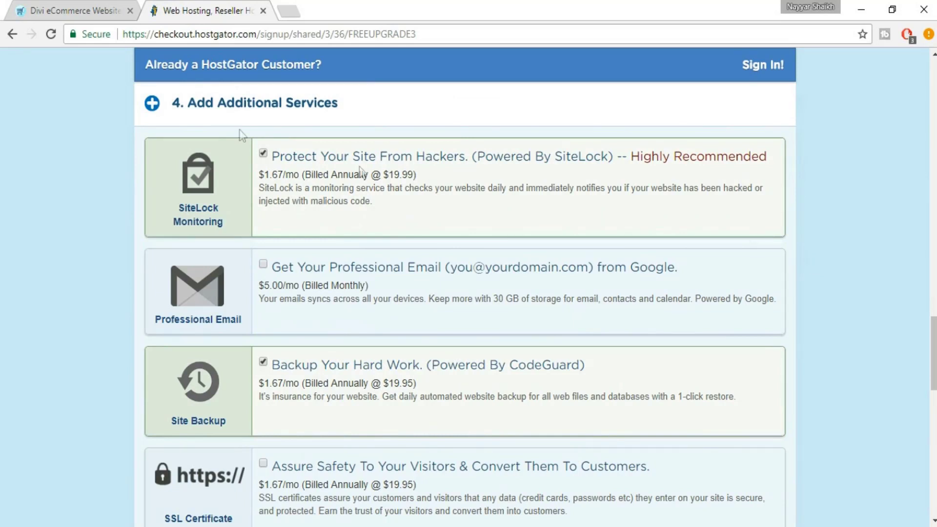
Step: Untick the SiteLock monitoring and Site Backup add-ons
left_click(264, 153)
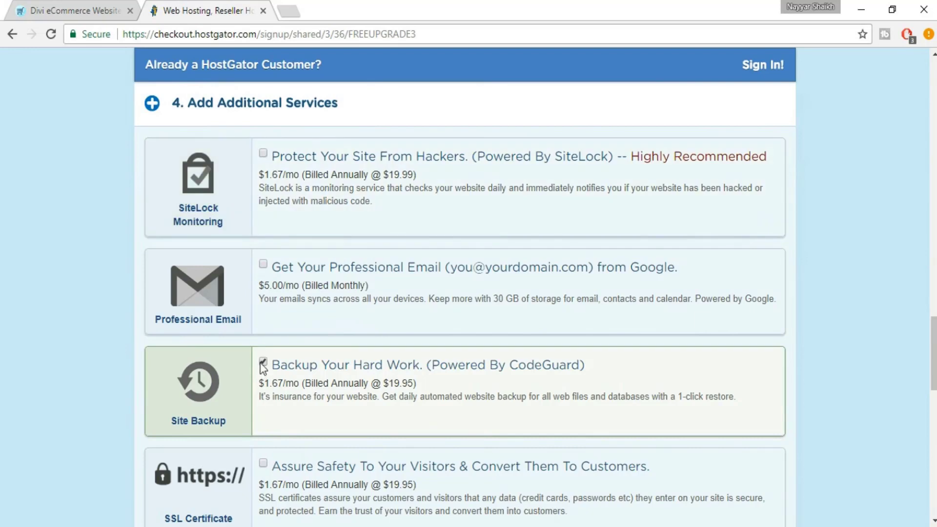
left_click(263, 363)
scroll(302, 334, "down", 6)
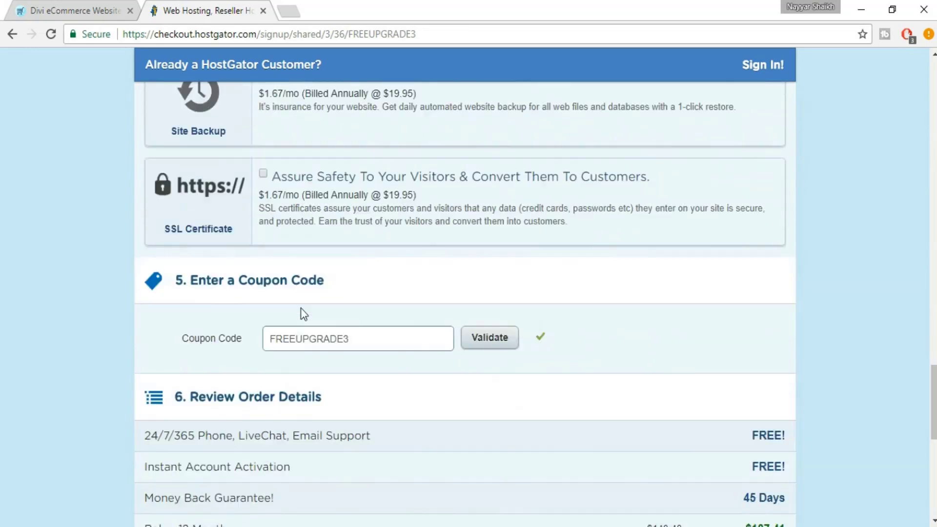
scroll(309, 263, "up", 4)
scroll(309, 262, "up", 2)
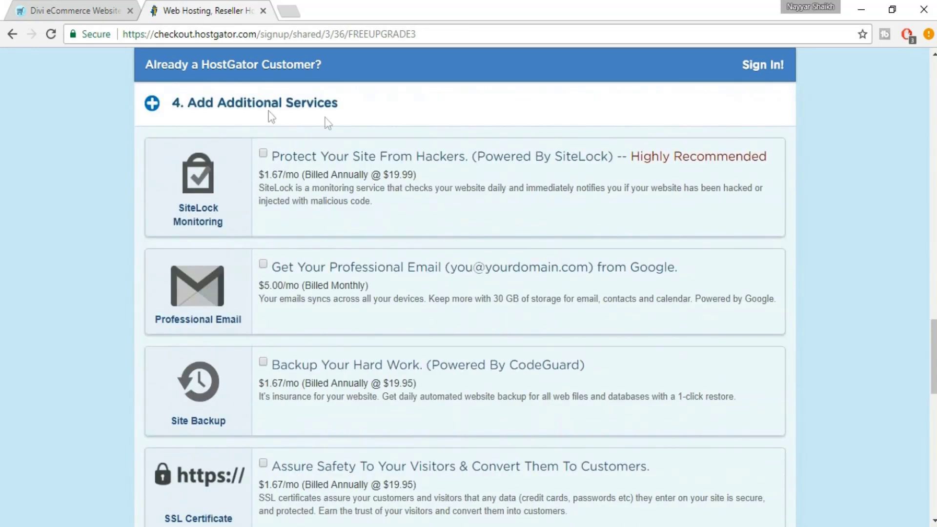
scroll(533, 241, "down", 7)
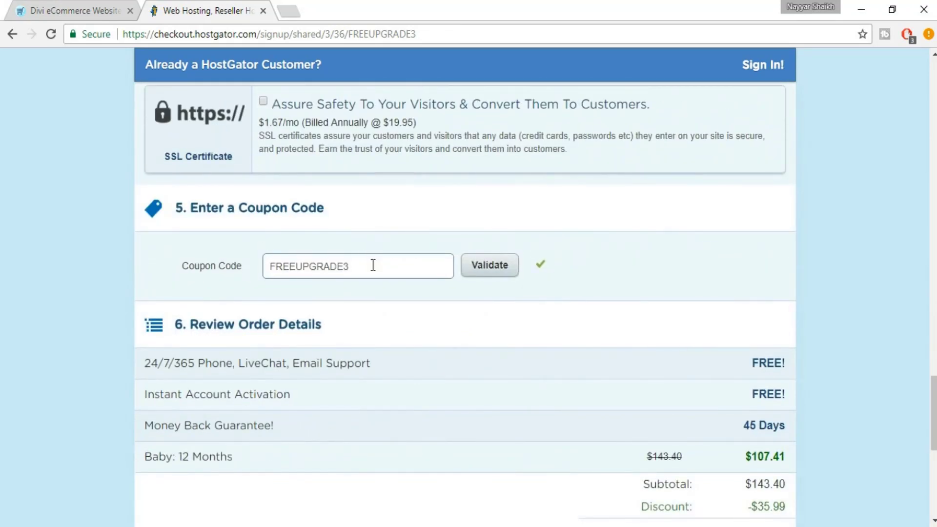
Step: Select the existing code in the Coupon Code field
left_click(373, 265)
key("ctrl+a")
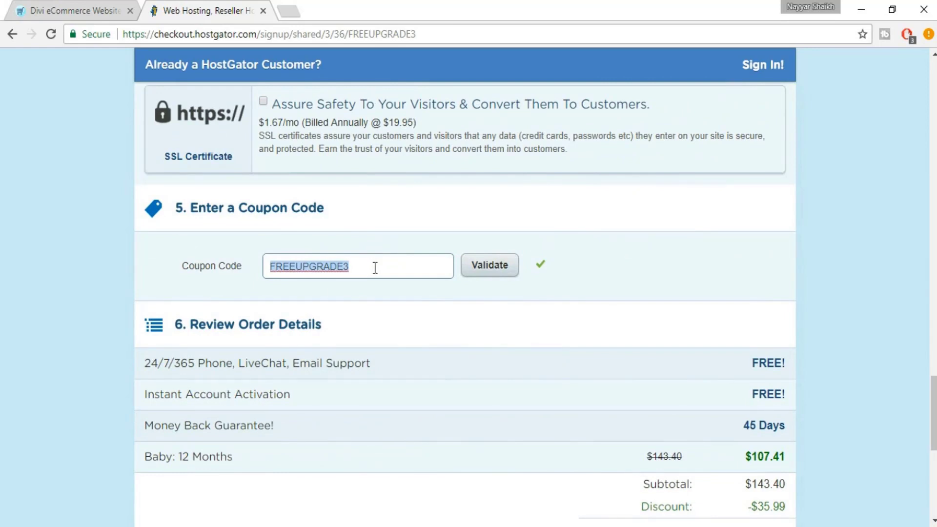
scroll(439, 274, "down", 1)
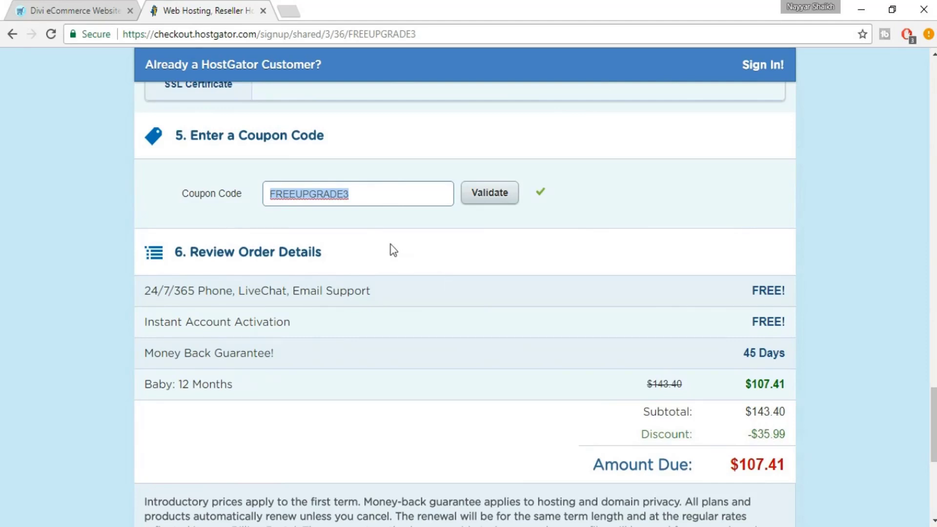
Step: Replace the coupon with WEBBDUDE45 and validate it, giving a $35.85 discount
type("WEB")
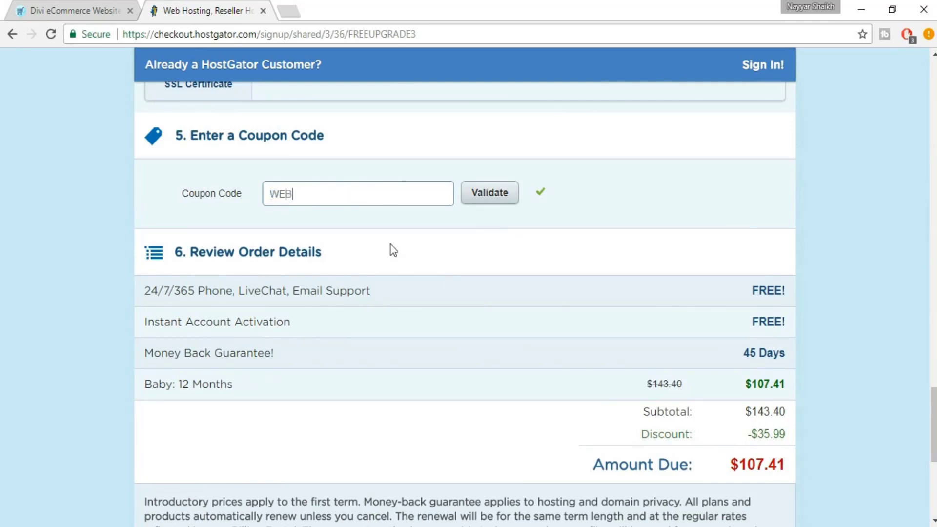
type("BDUDE45")
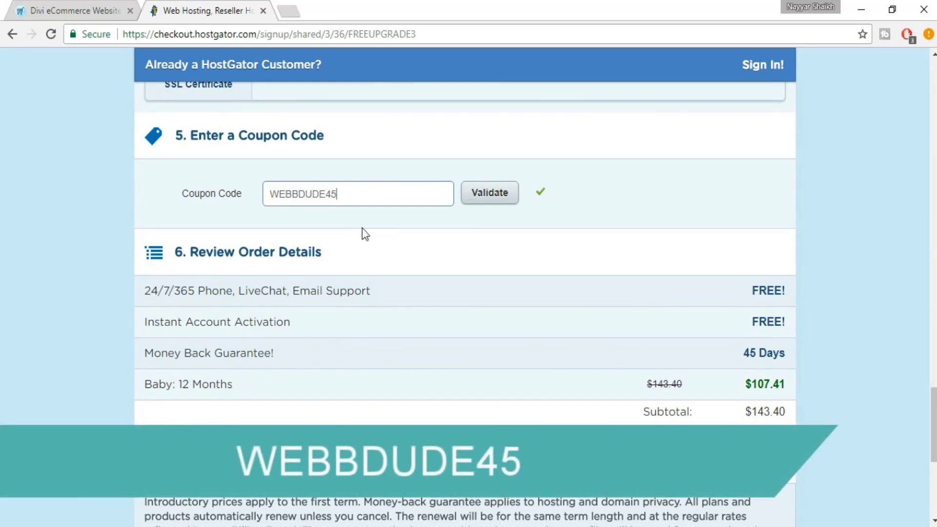
left_click(497, 200)
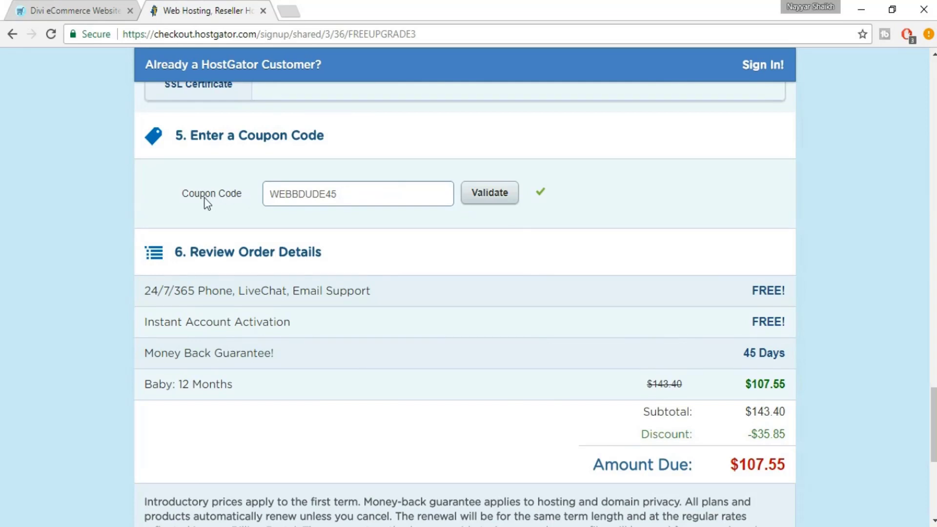
left_click(354, 197)
scroll(703, 255, "down", 5)
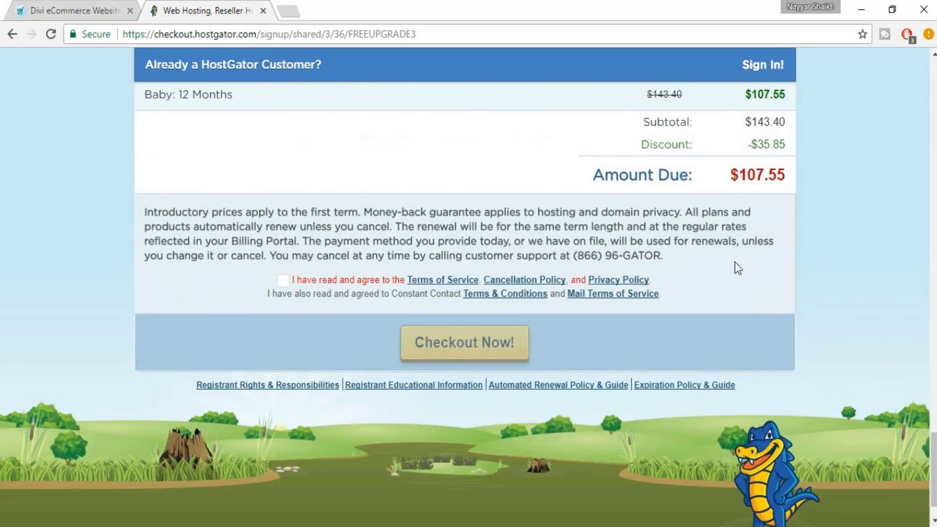
Step: Tick the checkbox agreeing to the Terms of Service
left_click(284, 282)
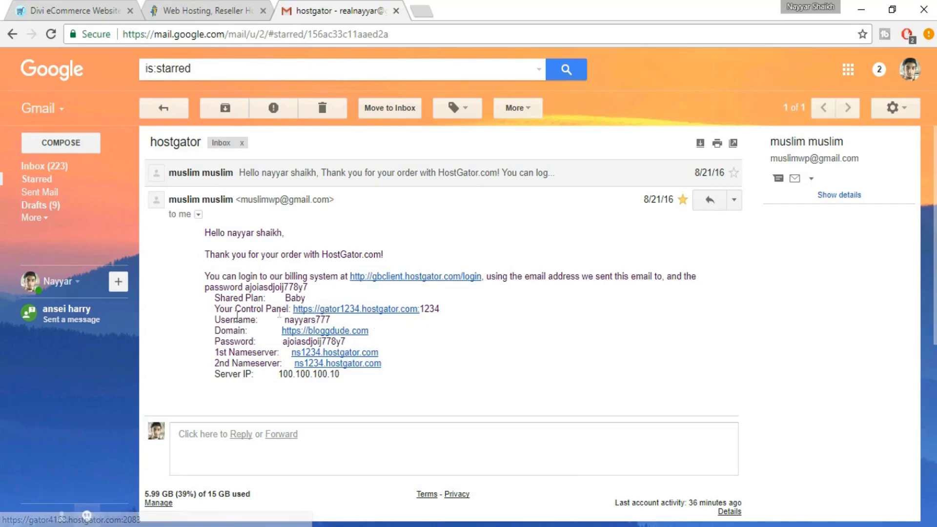
Step: Open the email's Control Panel link in a new tab and log in with the autofilled credentials
right_click(395, 321)
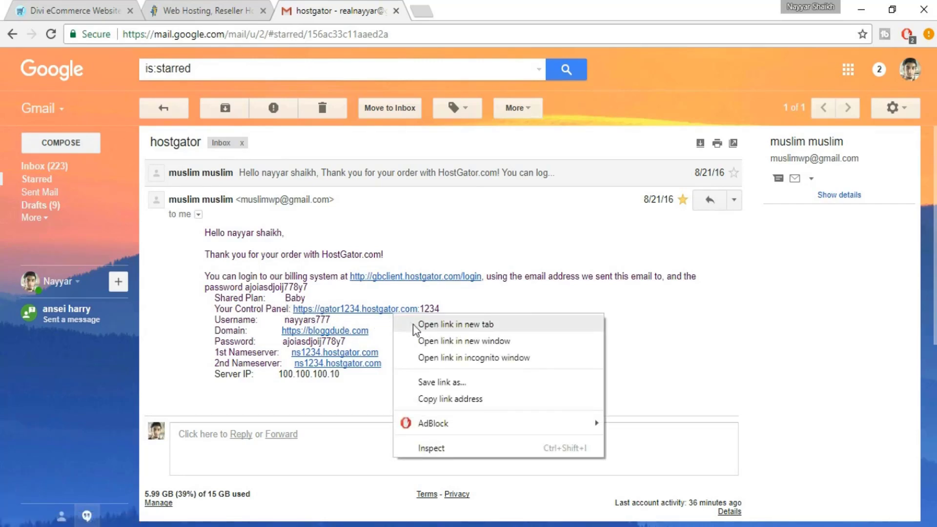
left_click(456, 324)
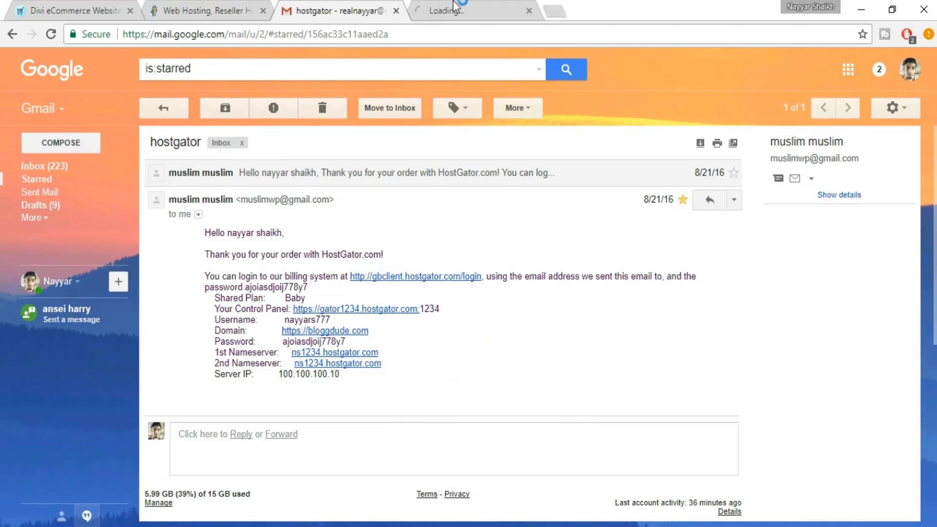
left_click(454, 7)
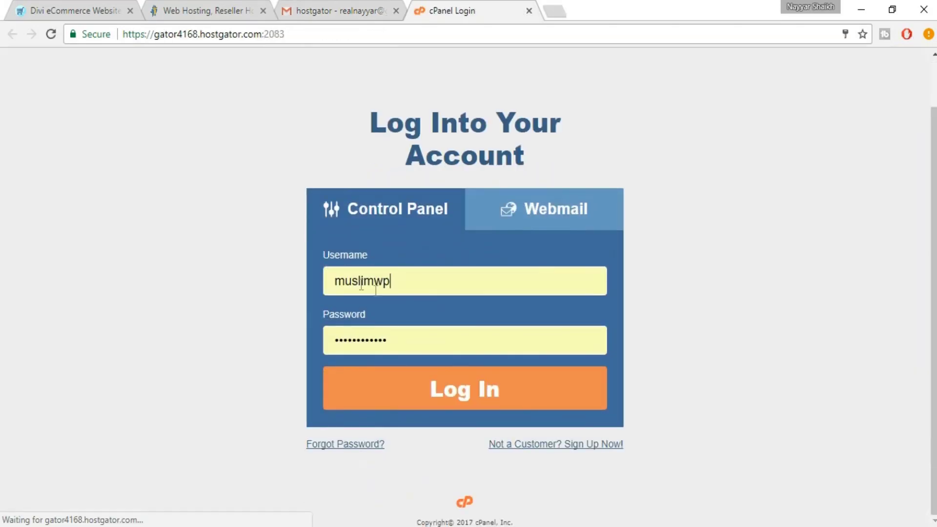
left_click(334, 10)
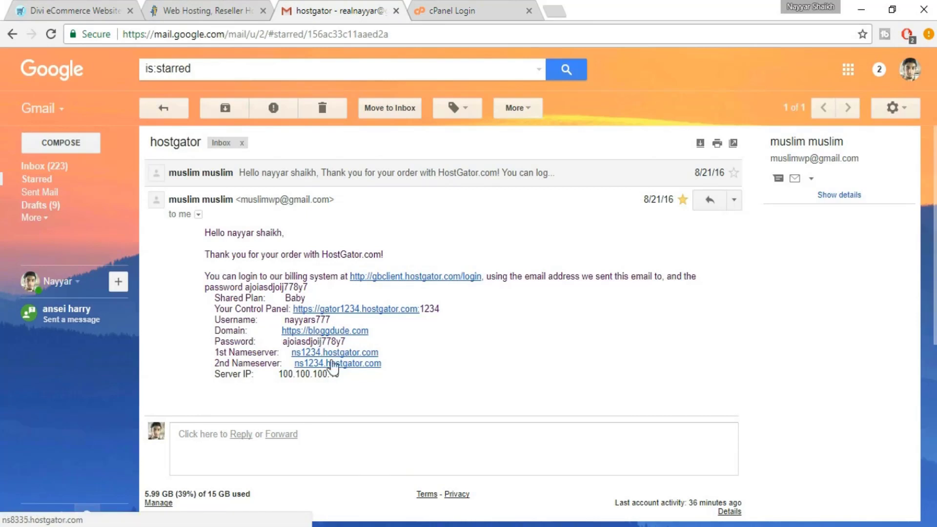
left_click(439, 9)
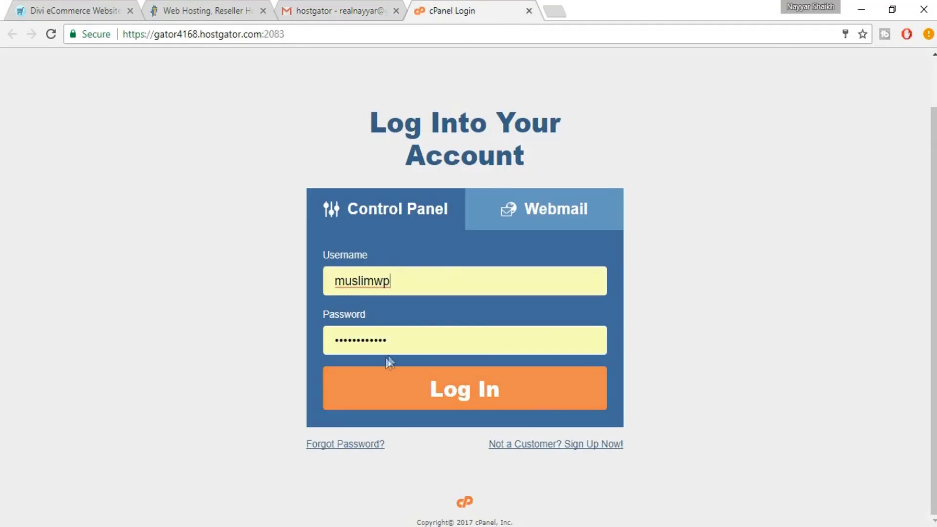
left_click(480, 397)
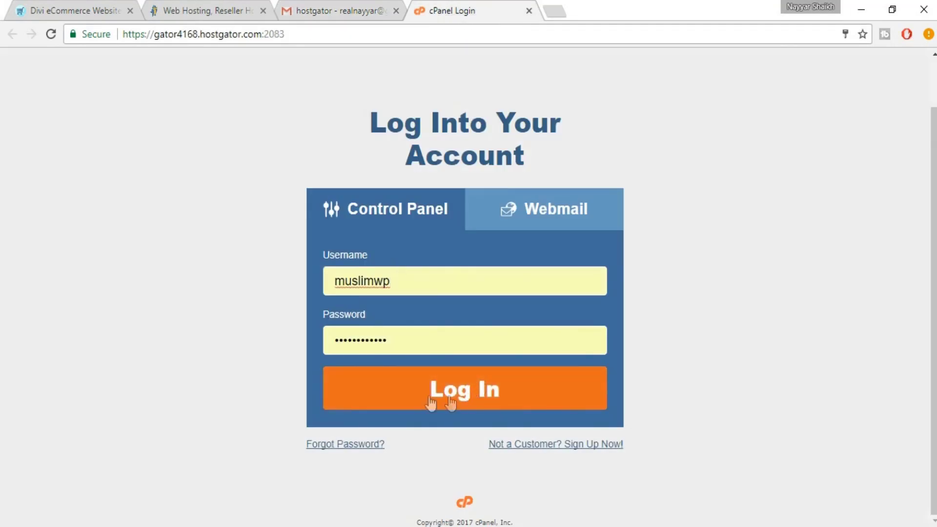
left_click(480, 396)
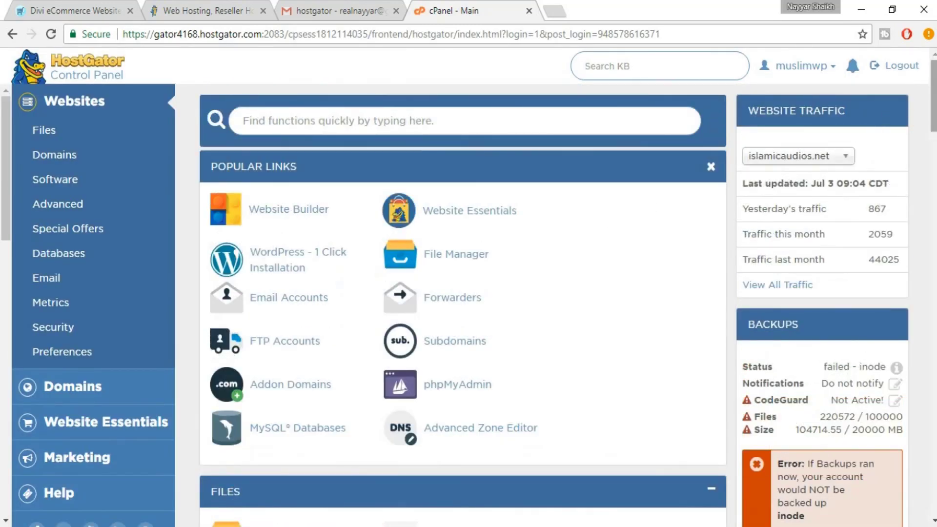
Step: Reload cPanel home via the HostGator logo and scroll to the Special Offers section
mouse_move(934, 96)
left_mouse_down()
mouse_move(934, 480)
mouse_move(934, 94)
left_mouse_up()
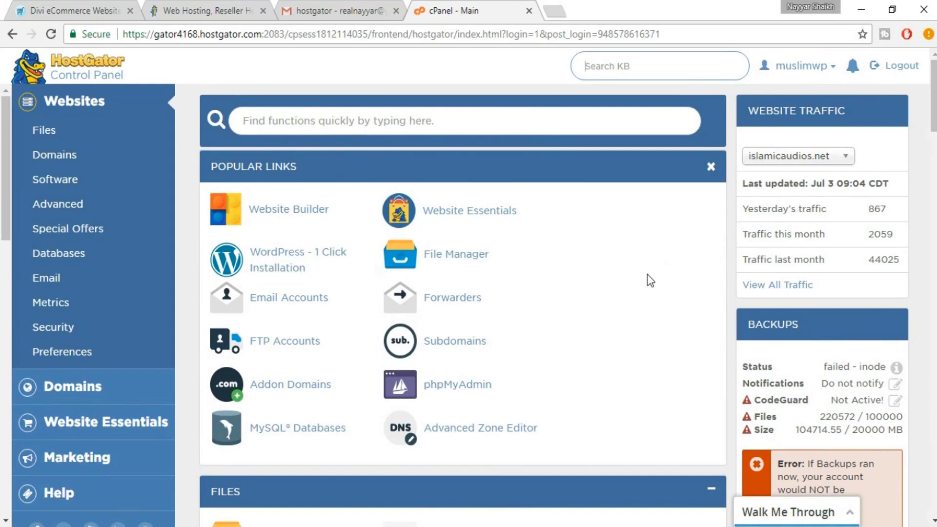
left_click(85, 68)
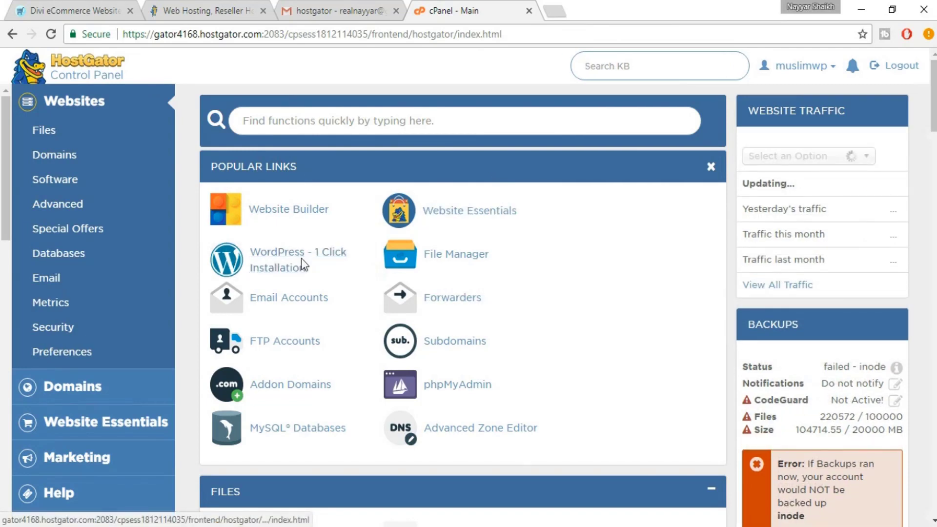
left_click(288, 257)
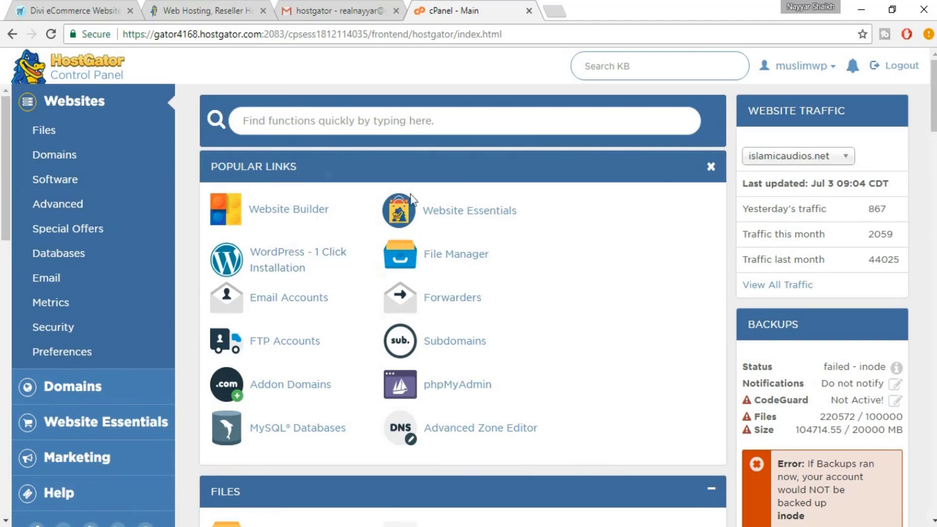
left_click_drag(934, 105, 935, 221)
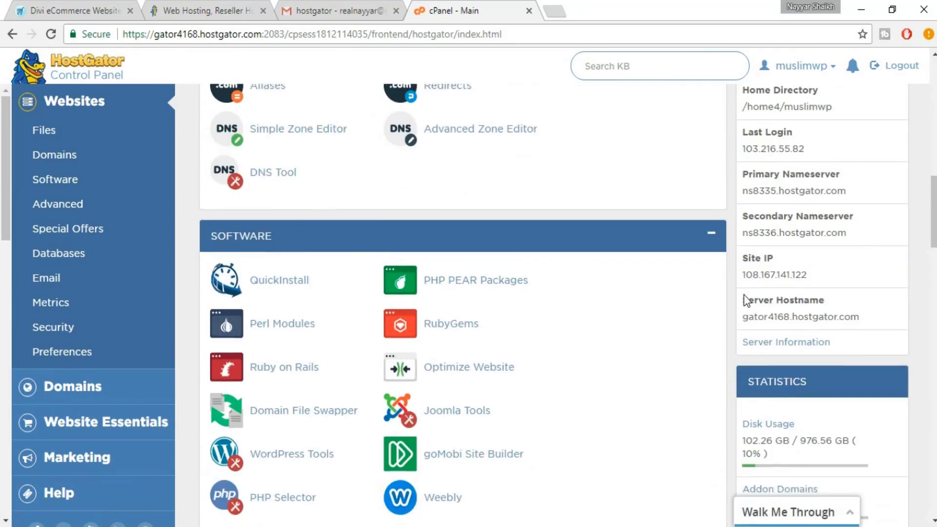
scroll(744, 299, "down", 1)
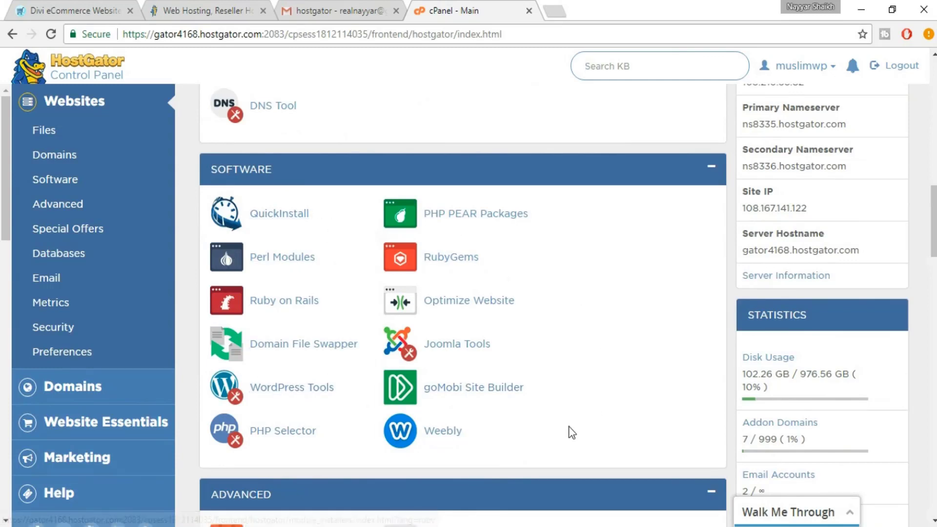
scroll(570, 432, "down", 2)
scroll(570, 432, "down", 6)
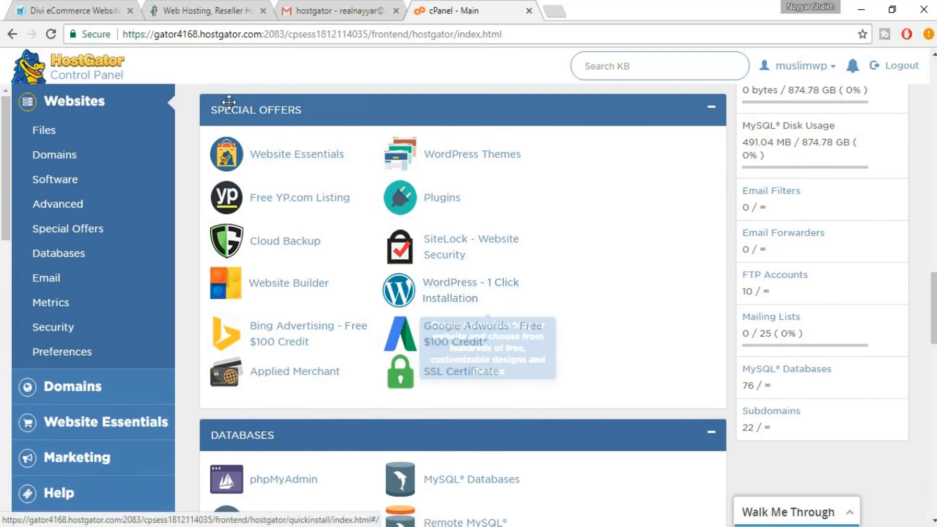
Step: Launch WordPress - 1 Click Installation and select udivi.bloggdude.com as the install domain
left_click(451, 293)
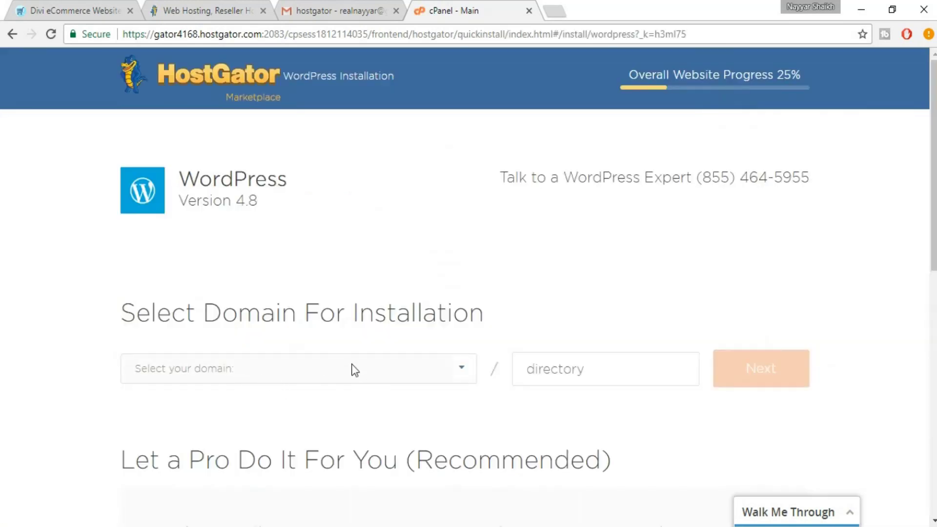
left_click(393, 378)
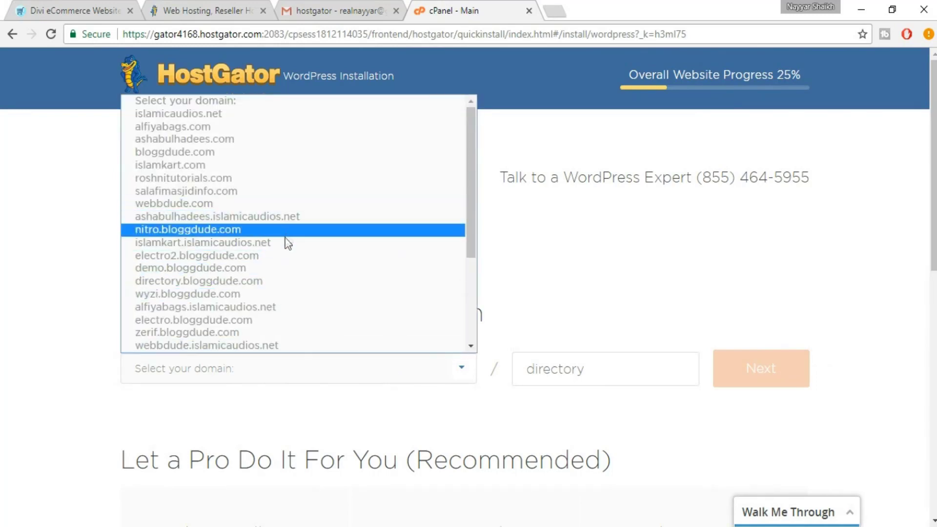
scroll(287, 250, "down", 3)
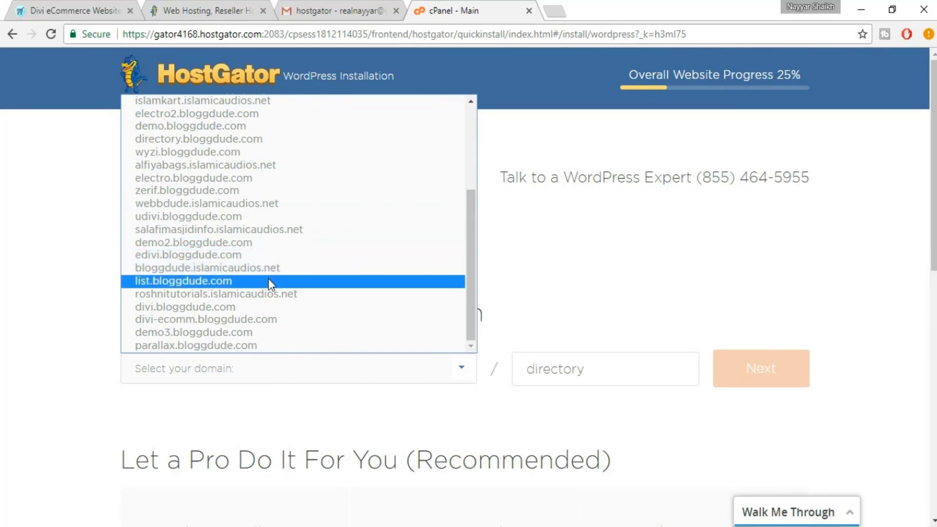
key("u")
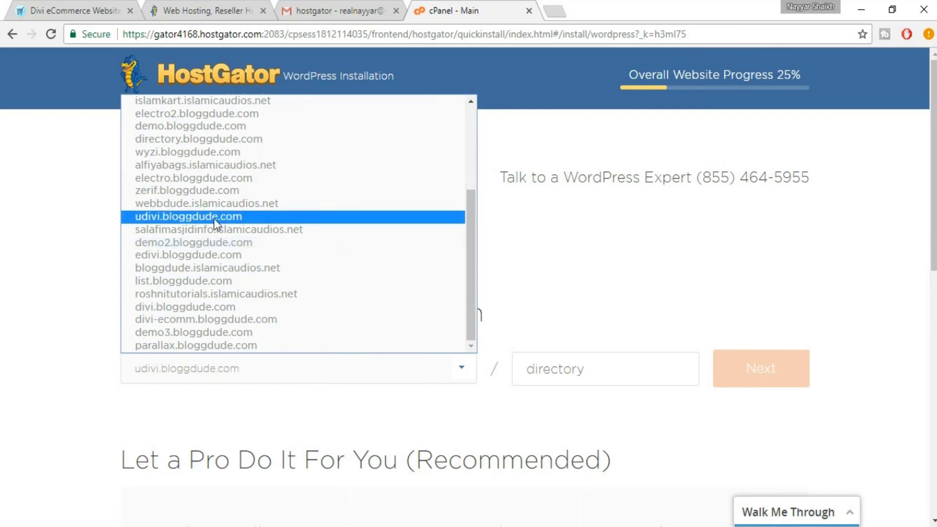
left_click(197, 216)
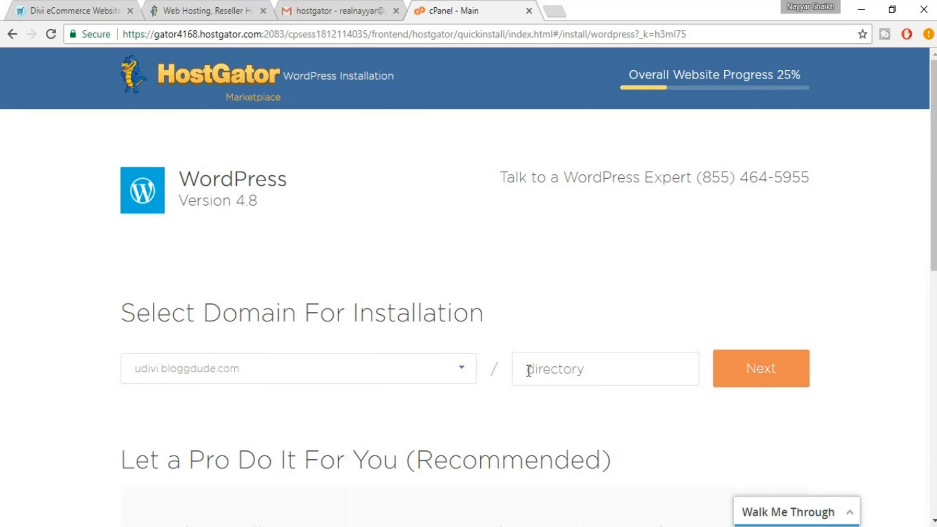
Step: Delete the stray letter so the install directory stays empty
type("a")
left_click_drag(554, 376, 520, 376)
key("BackSpace")
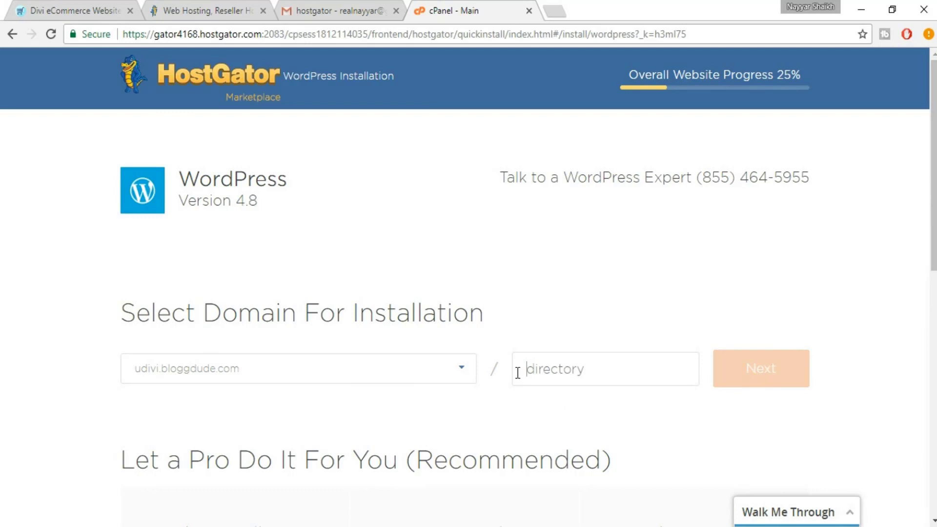
left_click(562, 380)
Step: Move on to the install settings and enter 'Blog Title' as the blog title
left_click(773, 388)
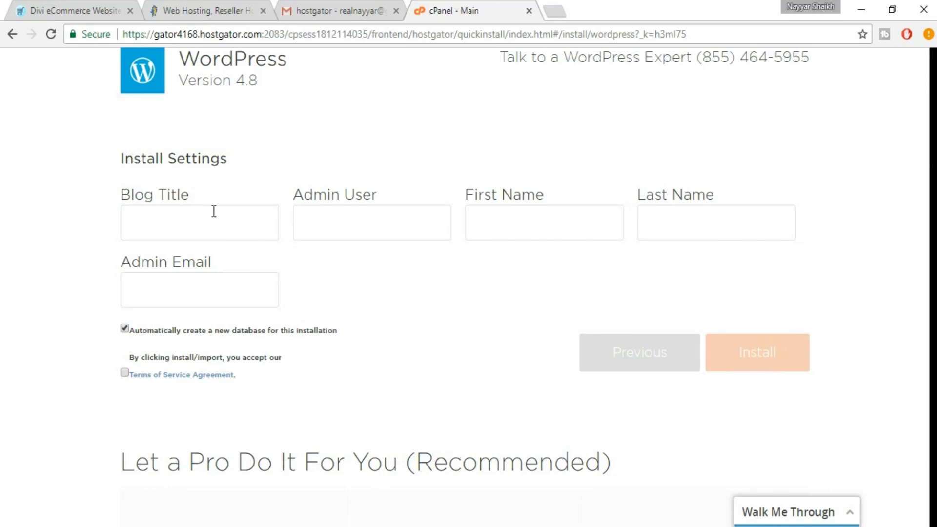
left_click(43, 7)
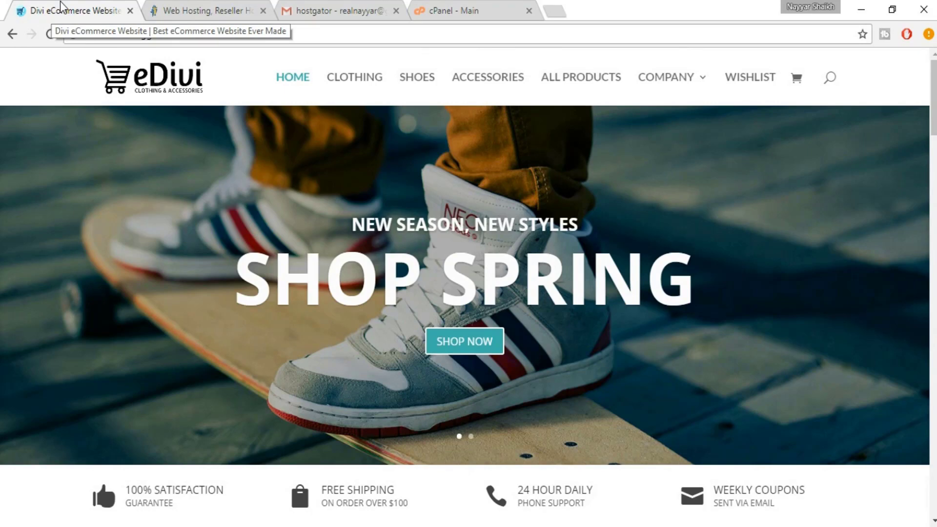
left_click(433, 6)
left_click(199, 211)
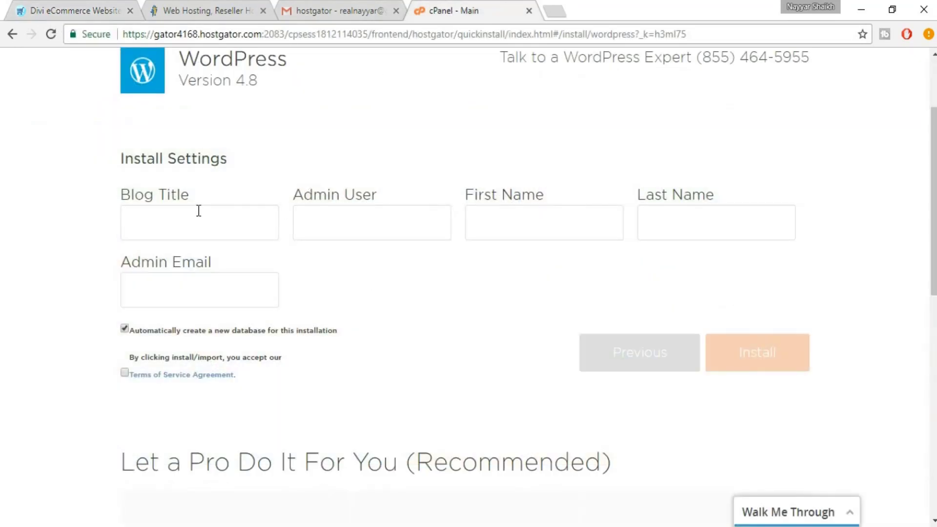
type("Blog Title")
Step: Fill in the admin username, revising it a few times before settling on the final name
left_click(339, 232)
type("nayyars777")
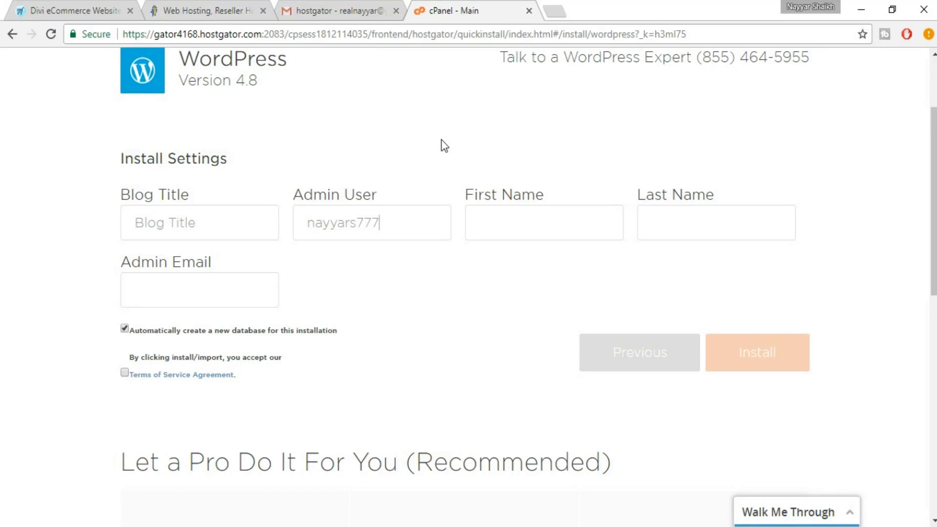
left_click_drag(349, 221, 404, 222)
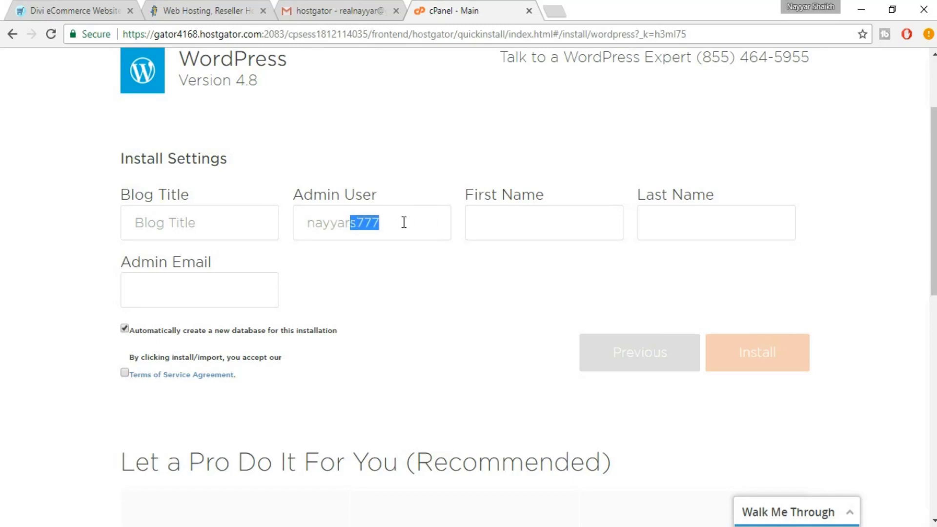
left_click(359, 222)
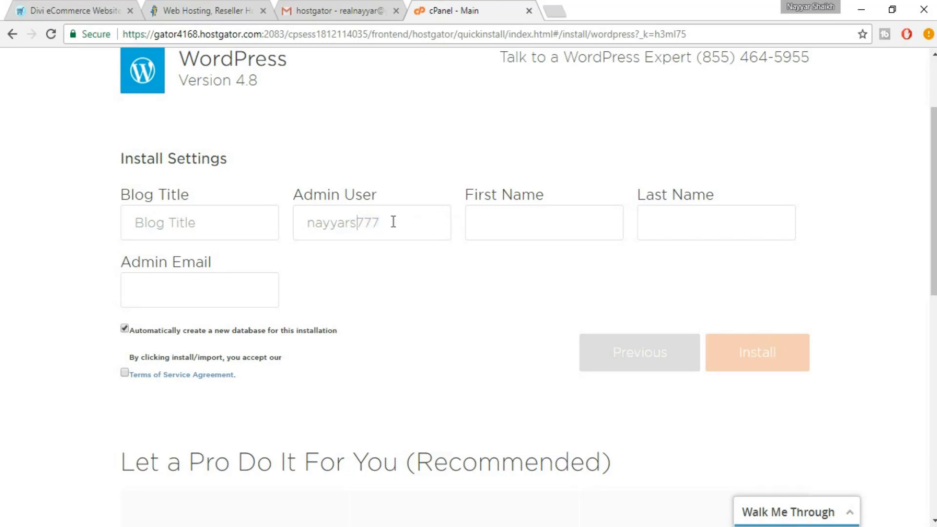
left_click_drag(391, 221, 357, 227)
left_click_drag(400, 224, 274, 231)
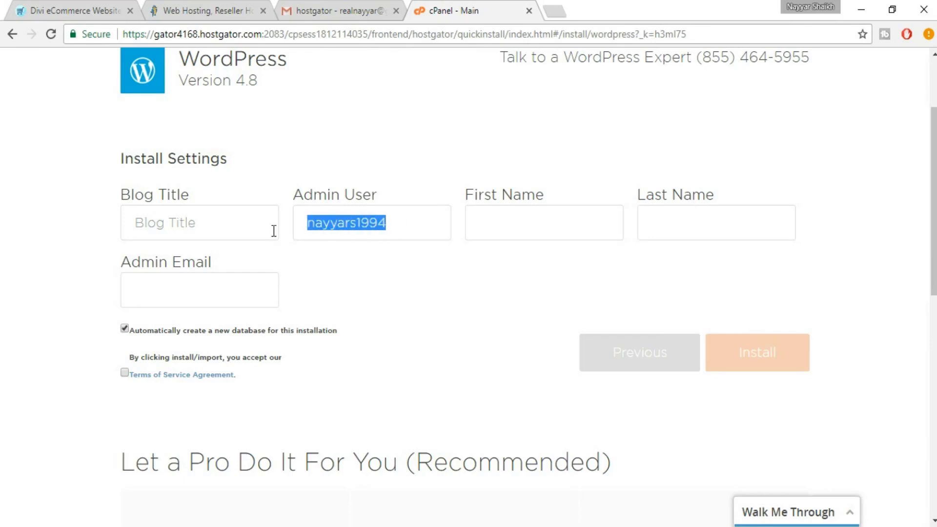
type("nayyar")
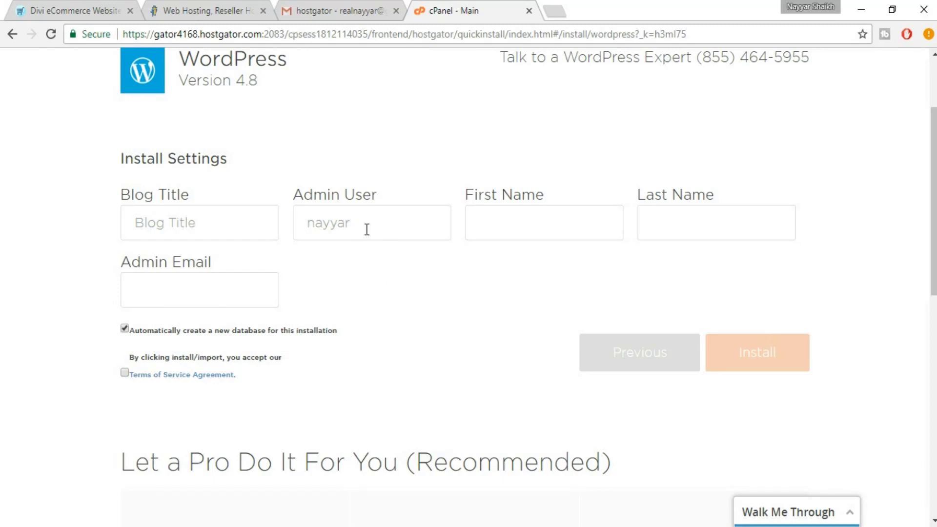
Step: Enter the admin's first and last name and suggested email, accept the terms, and install
left_click(500, 226)
type("Nayyar")
key("Tab")
type("Shaikh")
key("Tab")
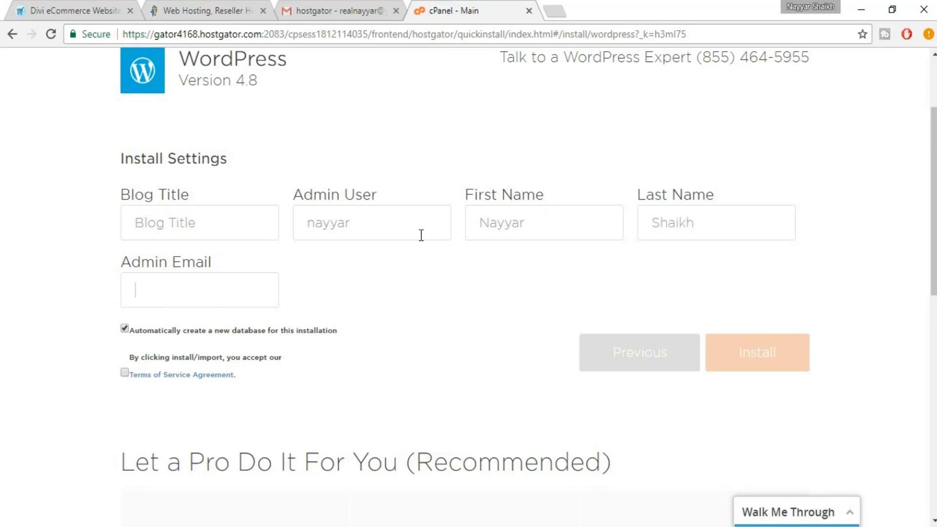
type("r")
left_click(195, 315)
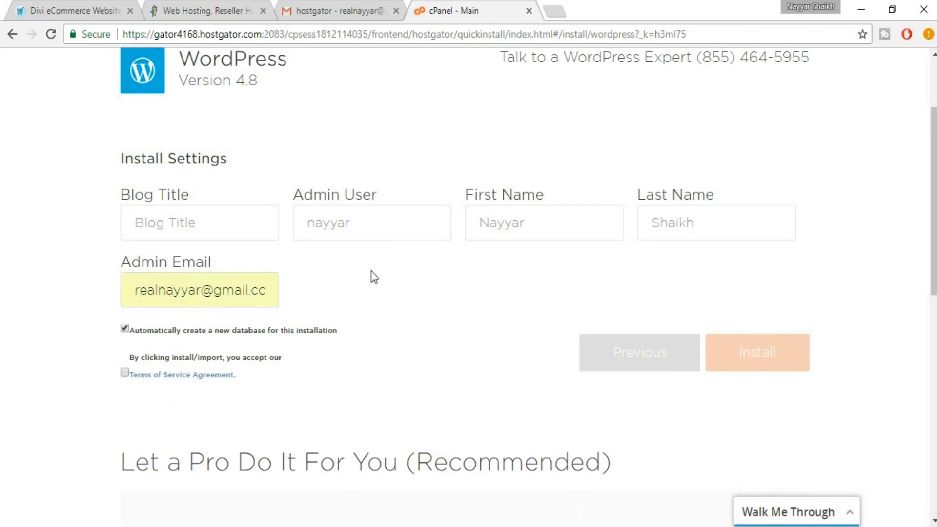
left_click(125, 372)
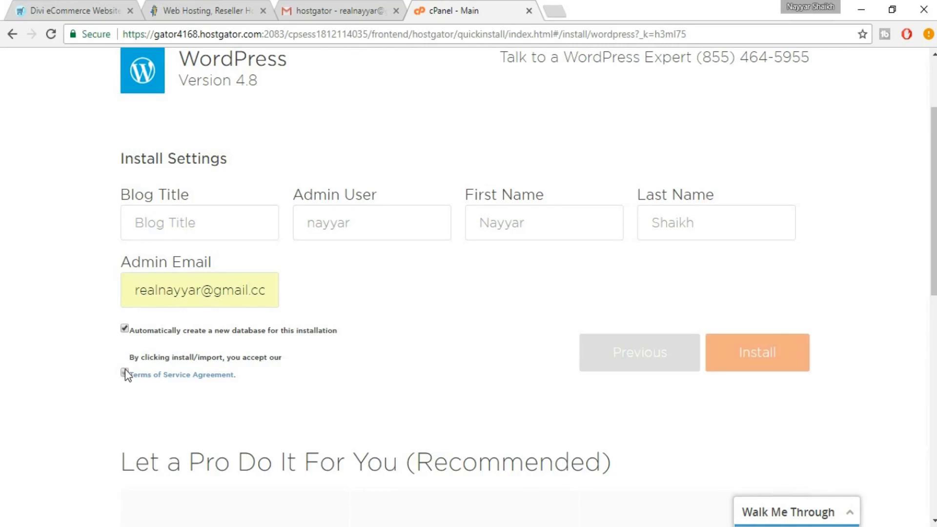
left_click(125, 373)
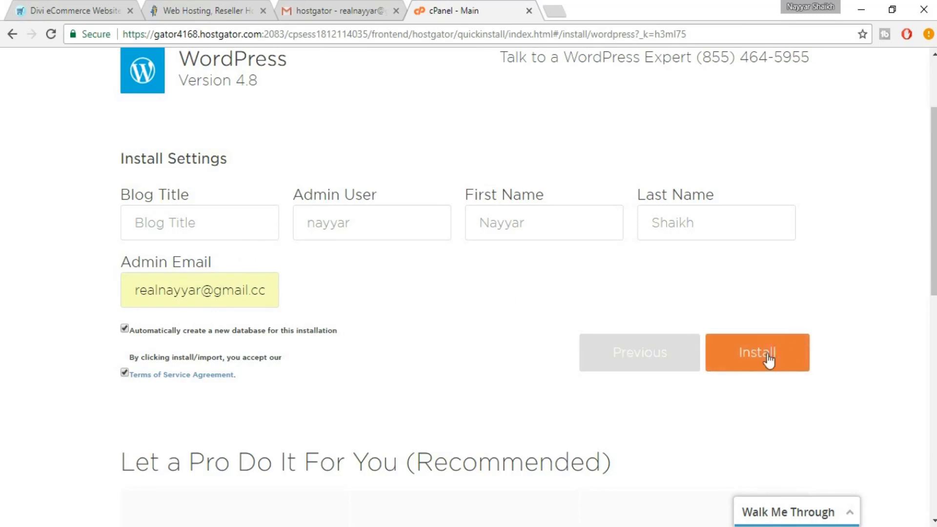
left_click(791, 363)
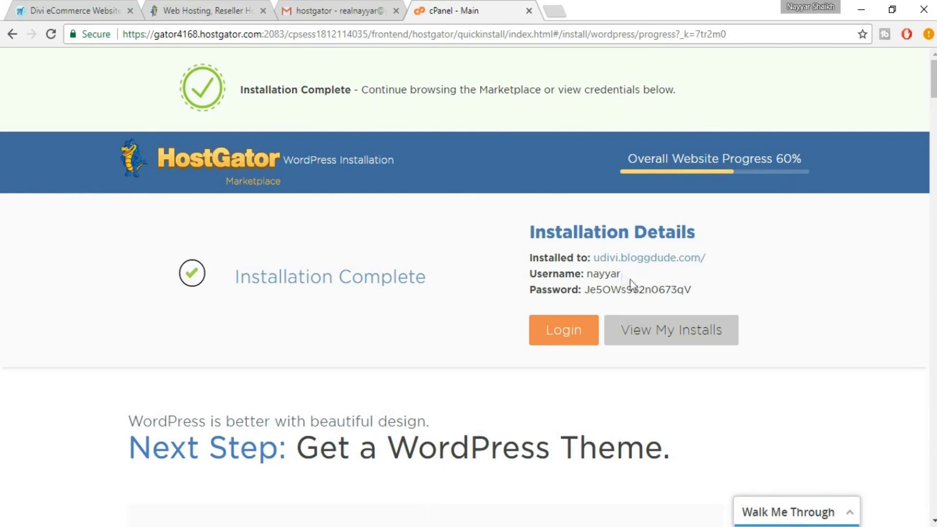
Step: Open the installed site udivi.bloggdude.com/ in a new browser tab
right_click(628, 258)
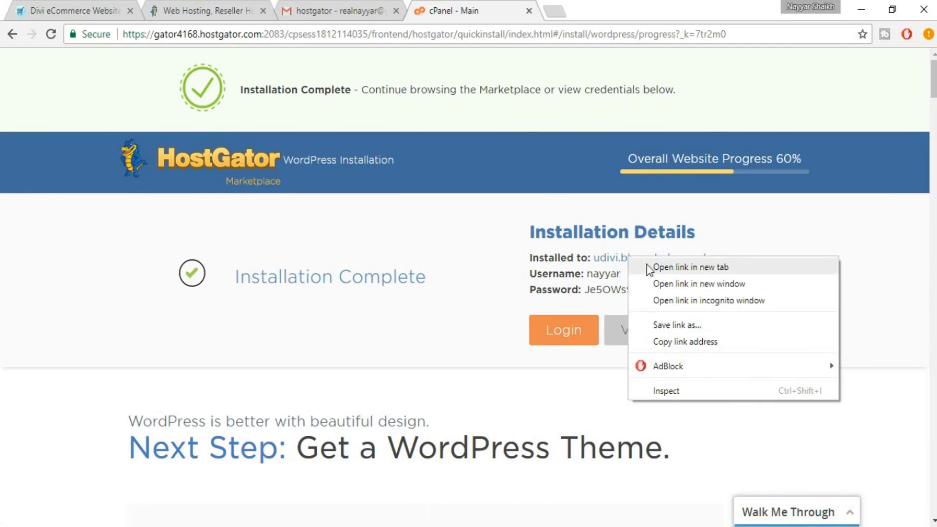
left_click(650, 267)
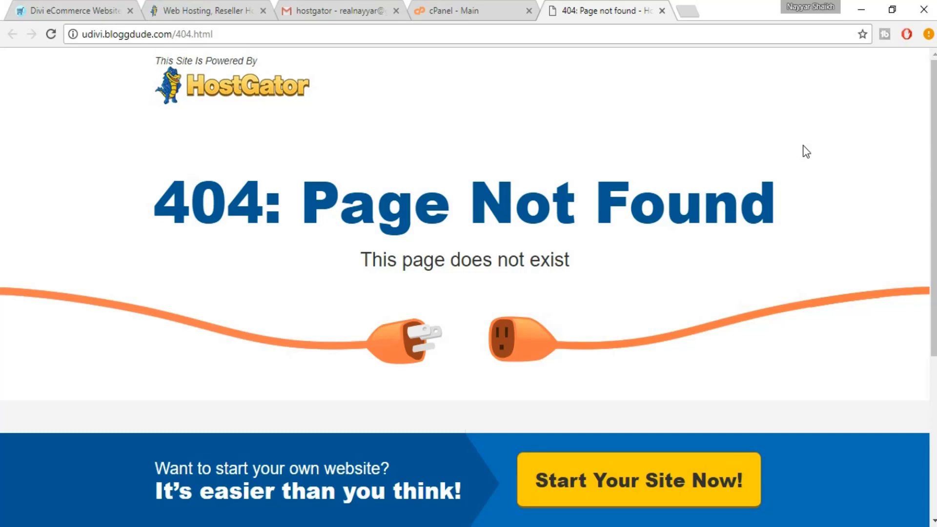
Step: Reload the site, then replace the address ending with /wp-admin to load the login page
key("F5")
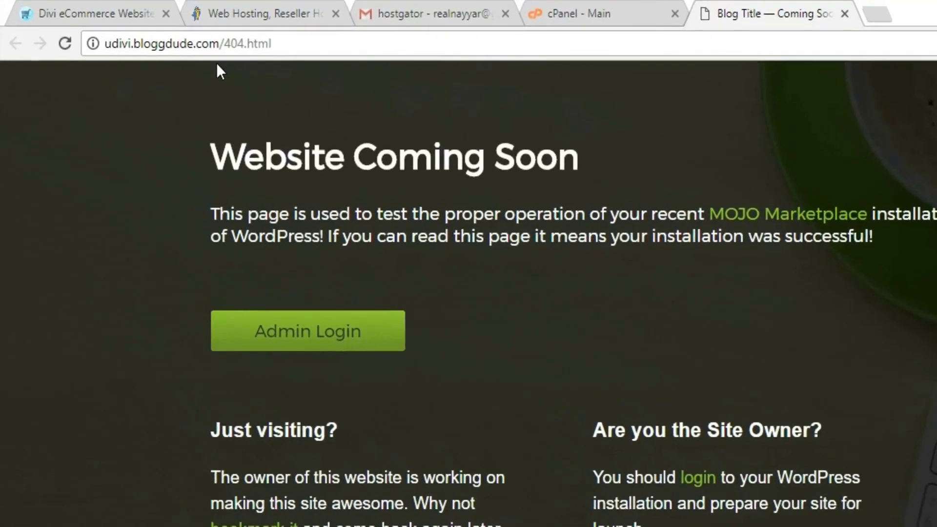
left_click_drag(264, 52, 457, 44)
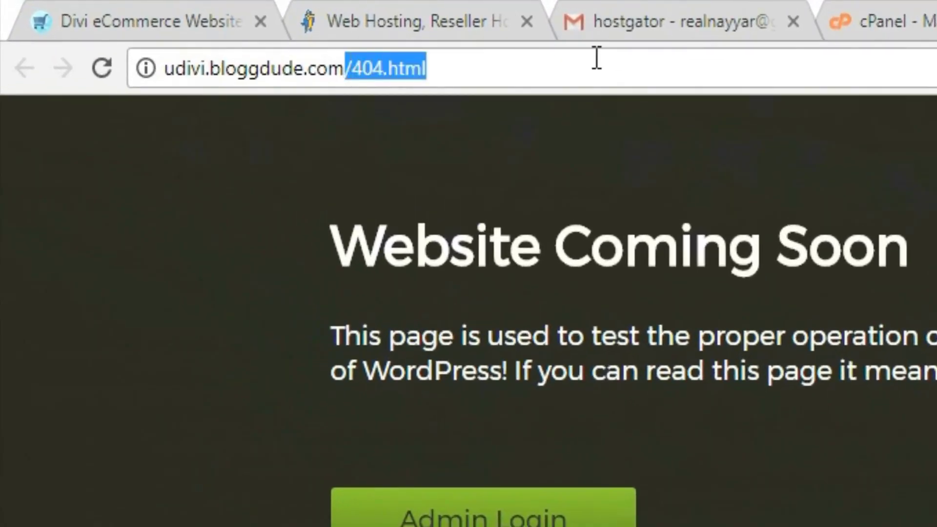
type("/")
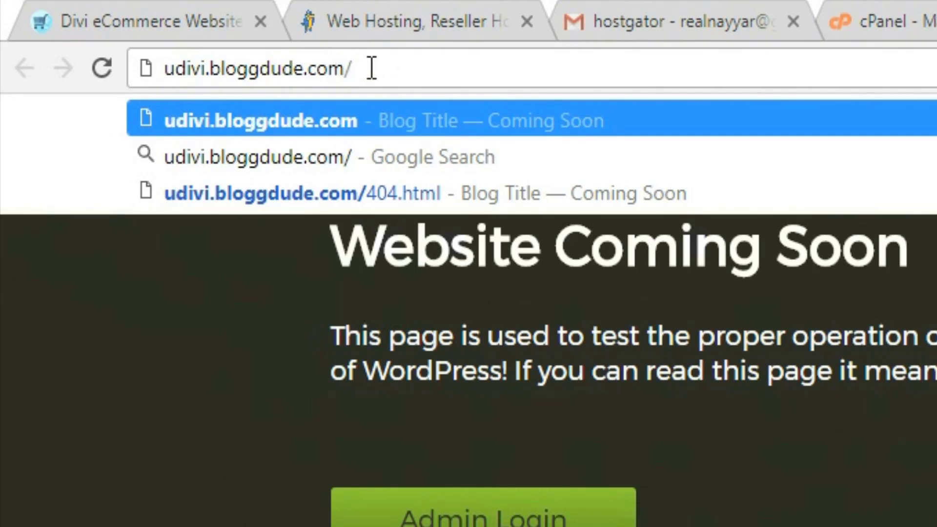
type("wp-")
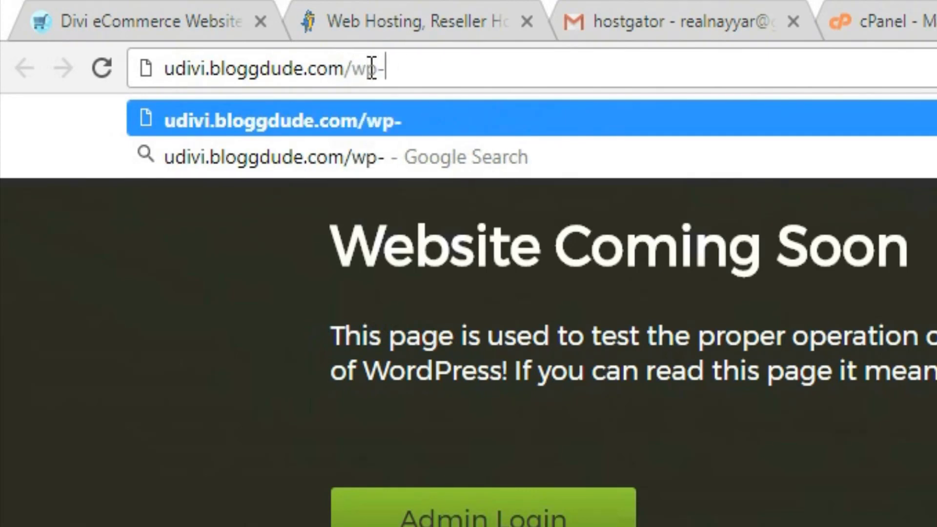
type("admin")
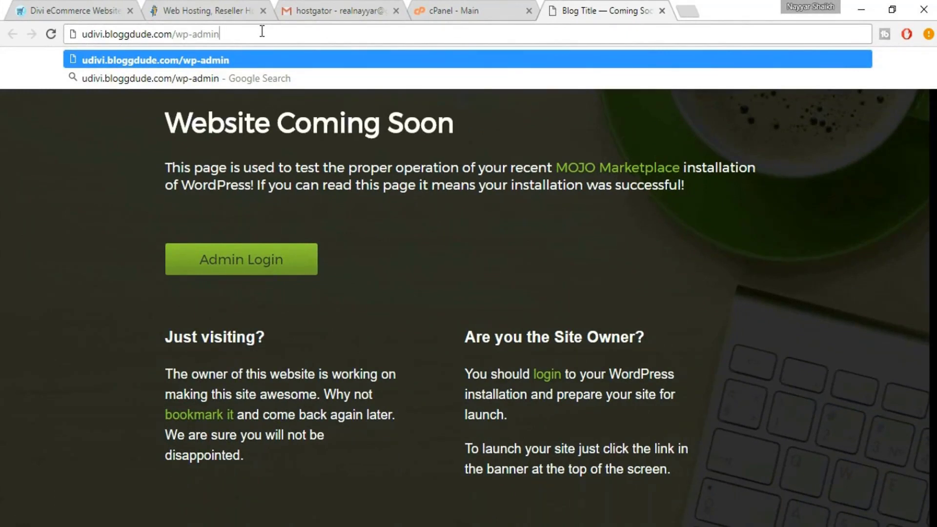
key("Return")
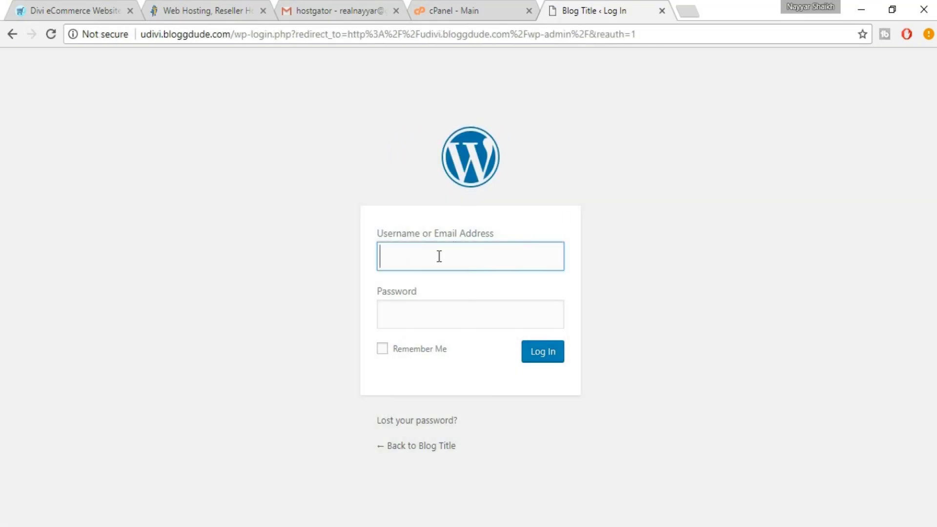
Step: Log in with the admin username and the password copied from the installation details
left_click(469, 10)
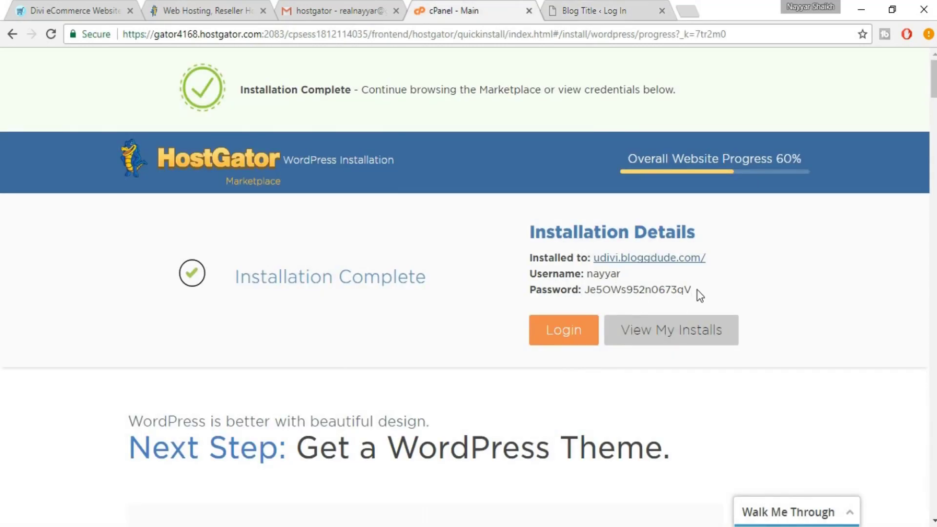
left_click_drag(697, 289, 590, 292)
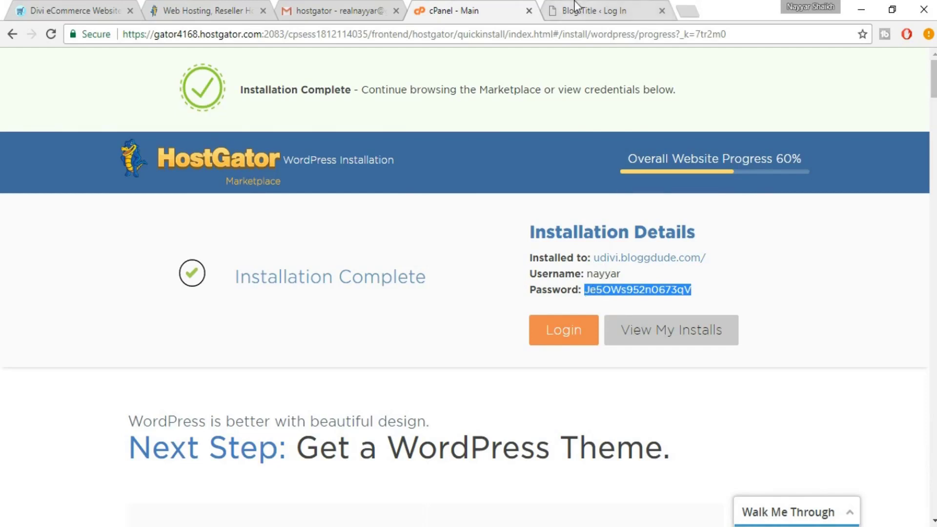
left_click(586, 11)
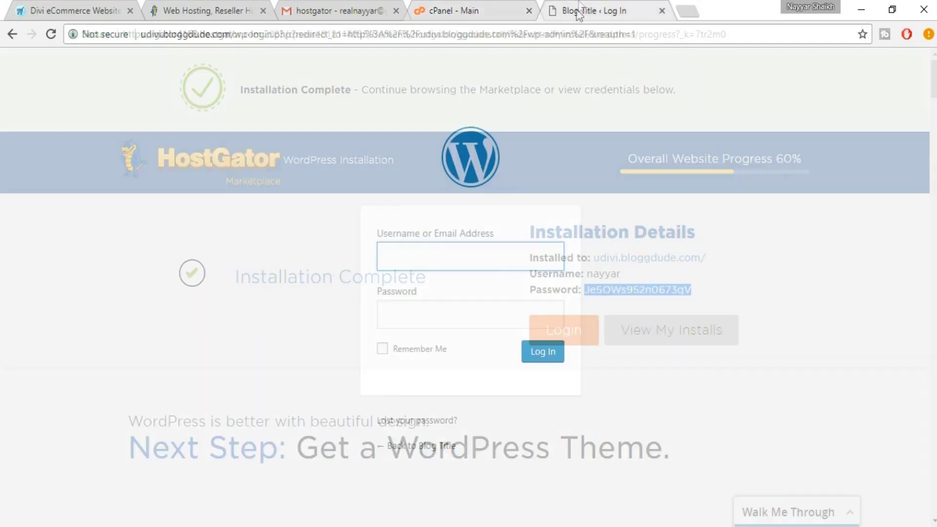
type("nayyar")
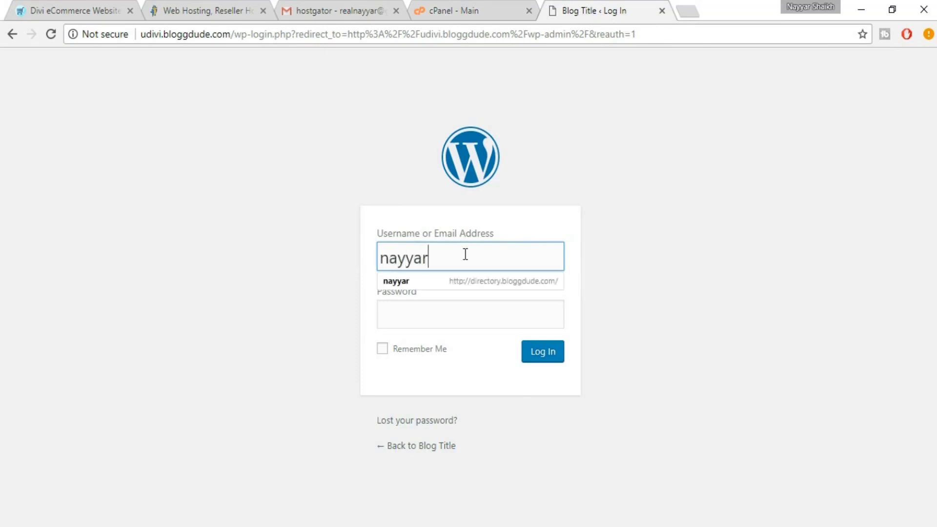
key("Tab")
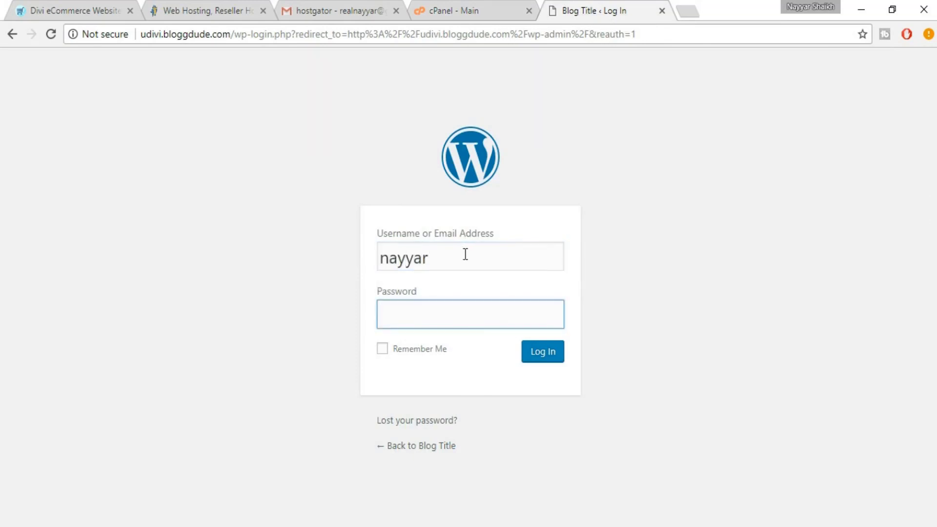
key("ctrl+v")
left_click(552, 357)
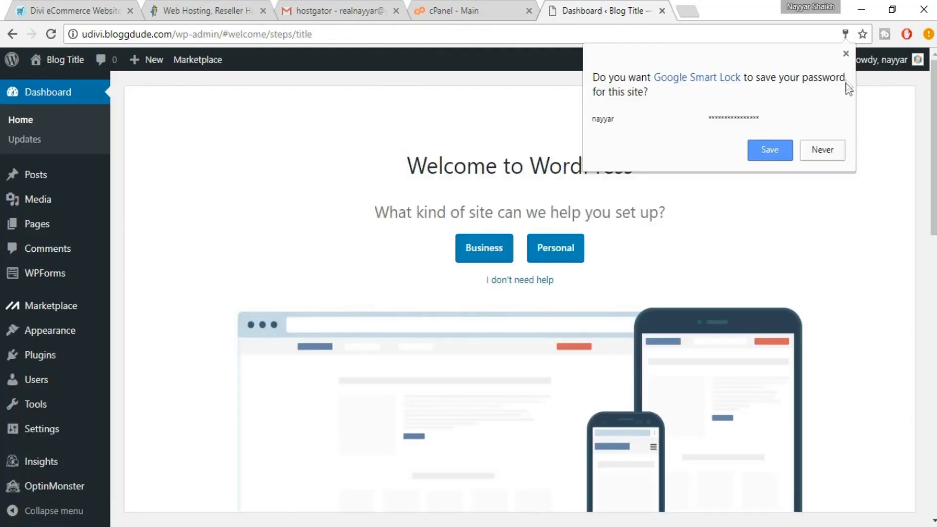
Step: Dismiss the save-password prompt, skip the guided setup and close the WordPress Experts banner
left_click(846, 53)
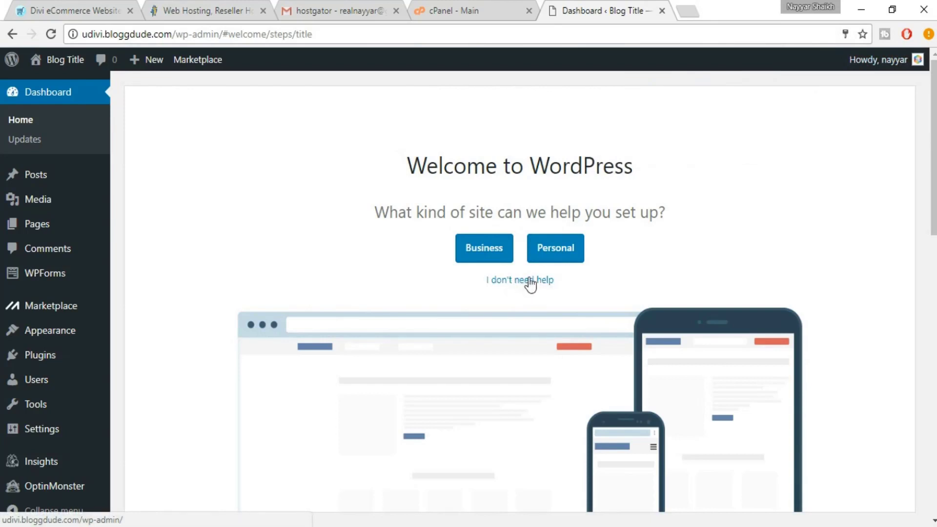
left_click(530, 283)
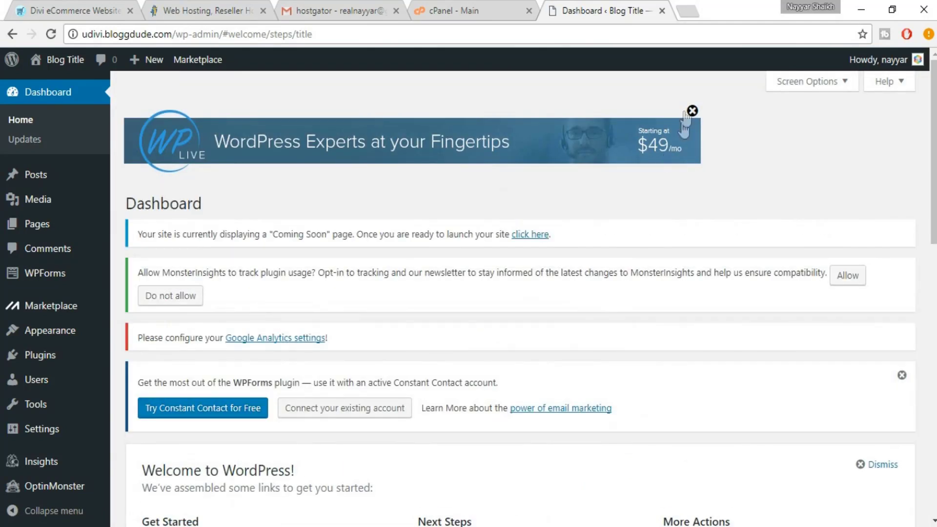
left_click(692, 113)
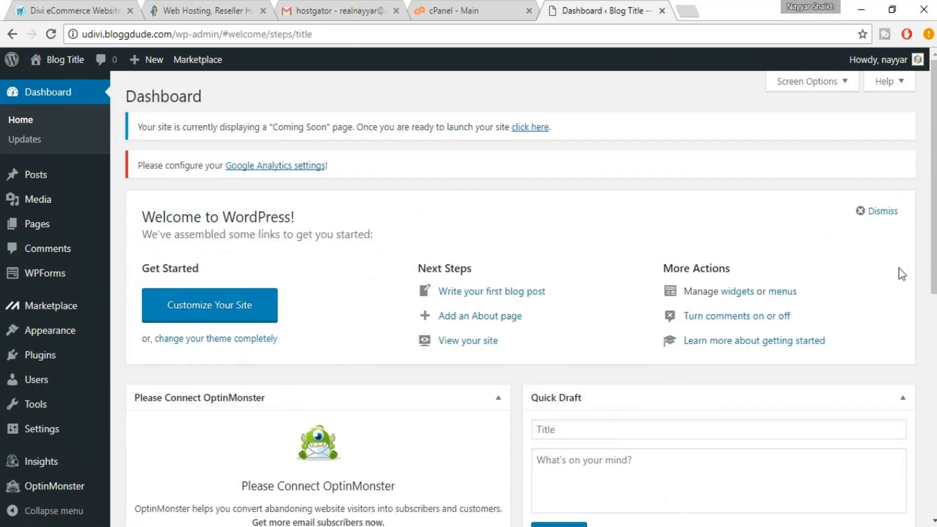
left_click(467, 10)
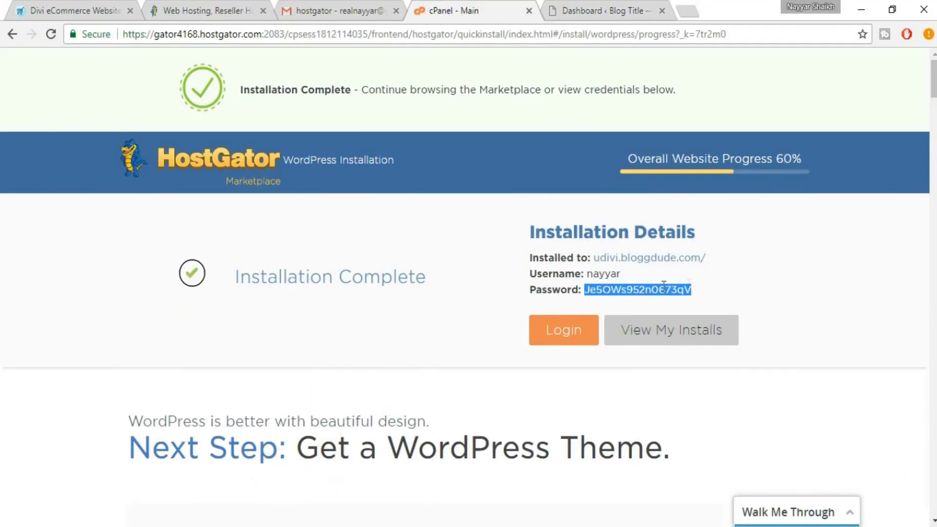
left_click(615, 12)
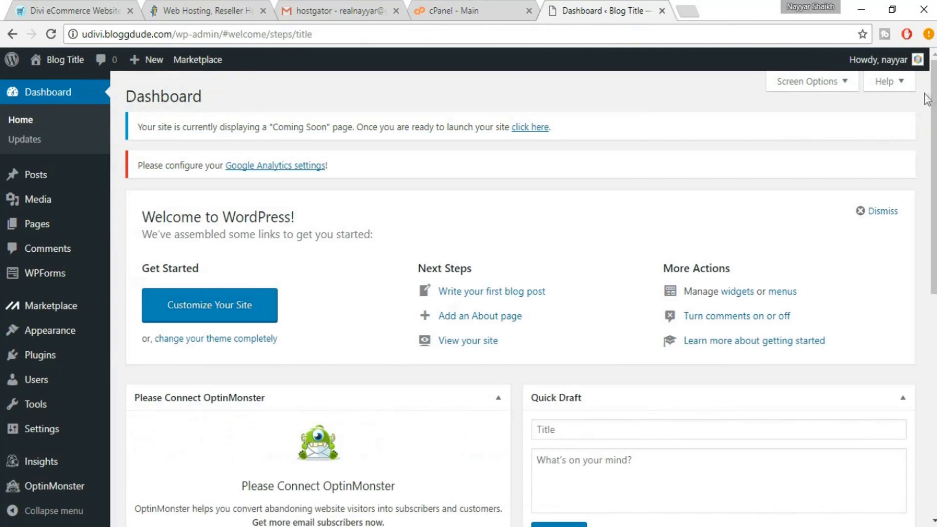
mouse_move(918, 60)
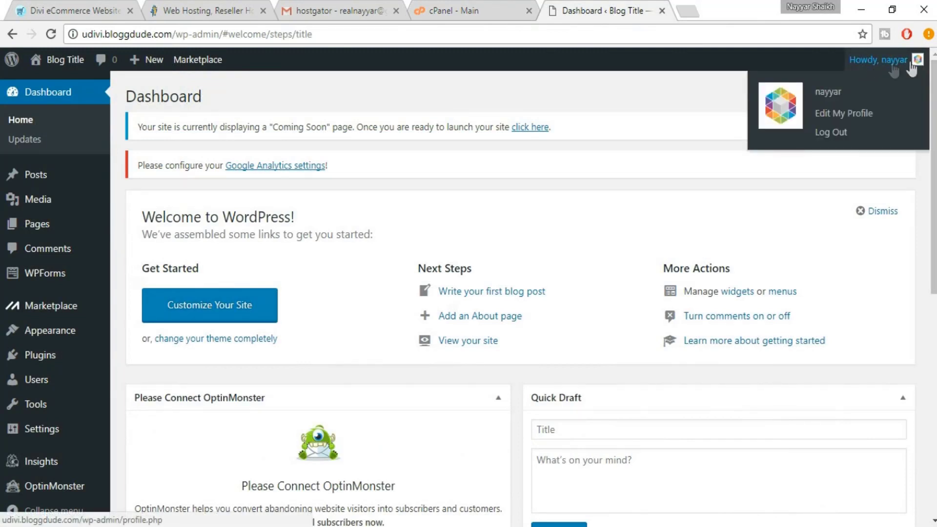
Step: In Your Profile, try the Light, Blue and Coffee colour schemes, then restore Default
left_click(836, 111)
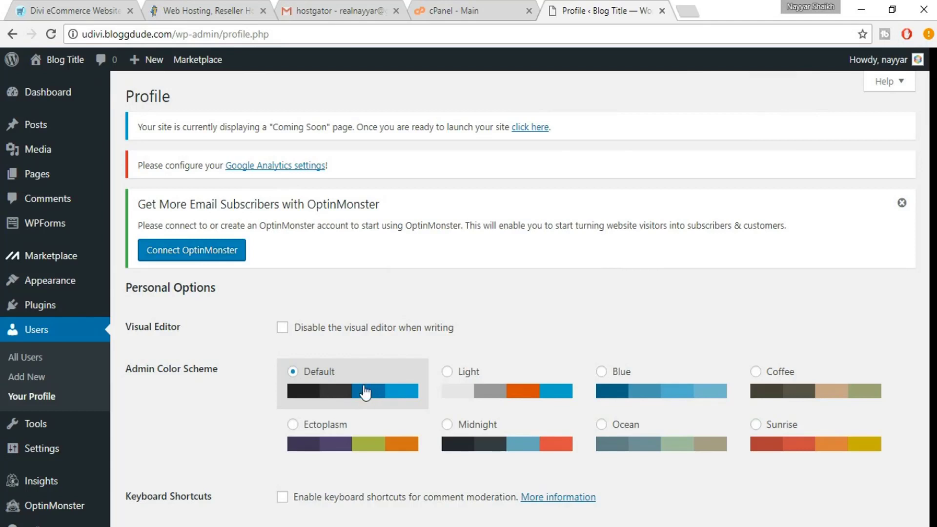
left_click(482, 391)
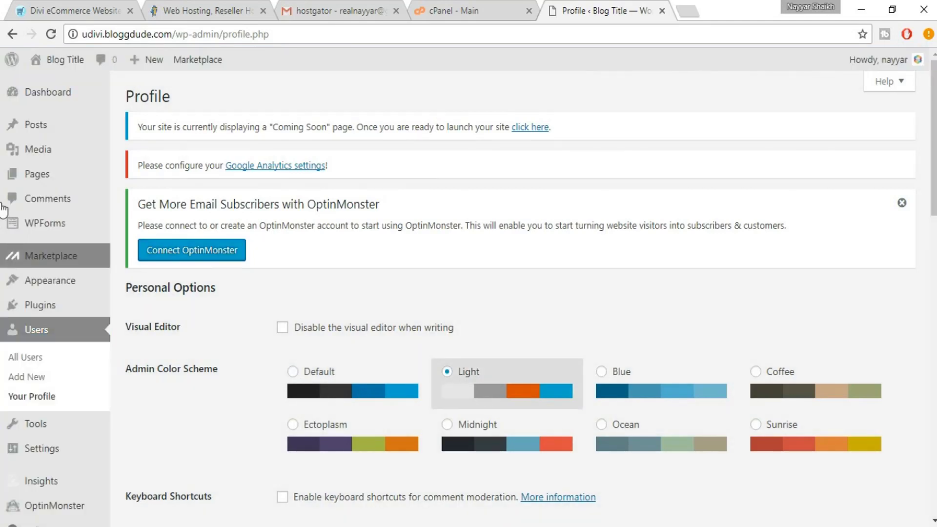
left_click(670, 389)
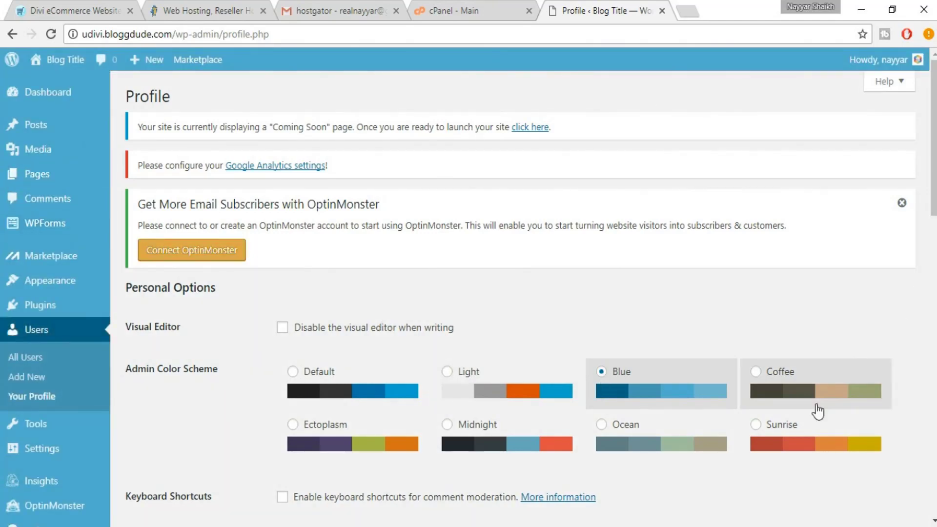
left_click(811, 413)
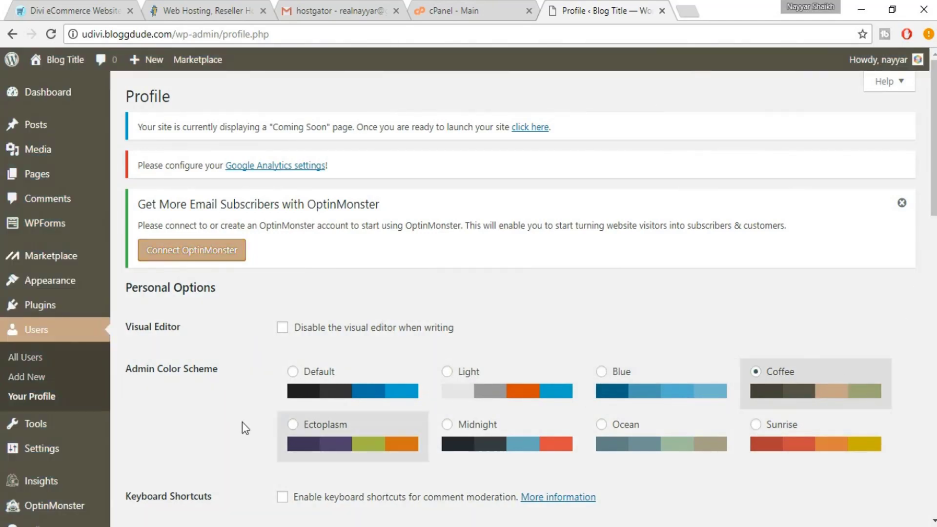
left_click(329, 394)
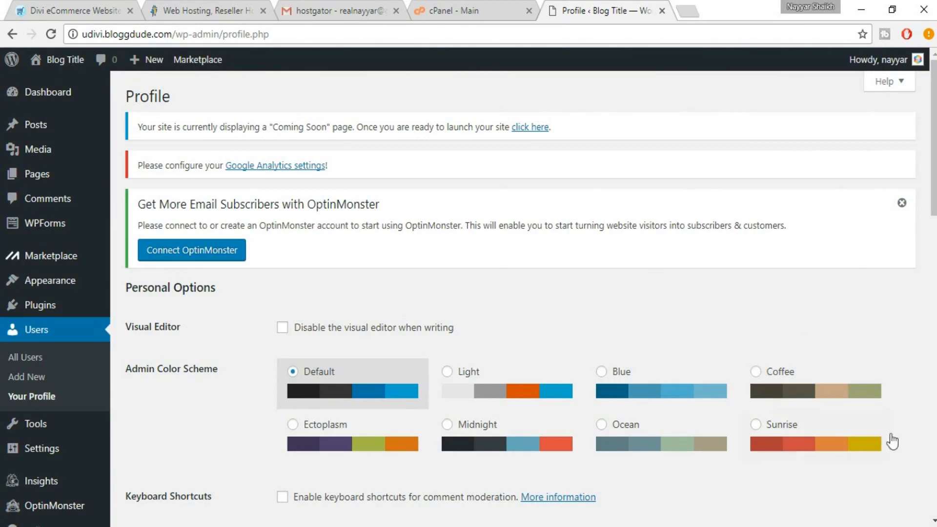
Step: Generate a new strong password under Account Management and select it
scroll(864, 376, "down", 3)
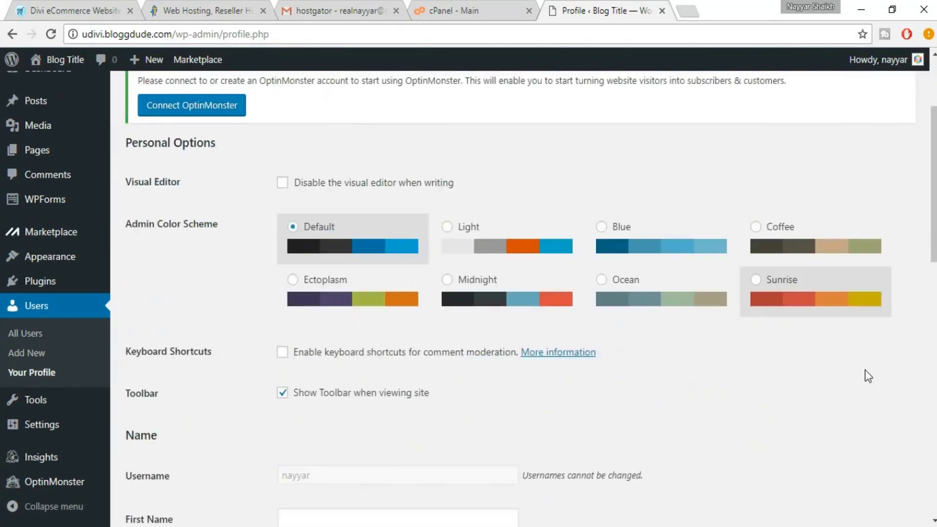
scroll(828, 379, "down", 3)
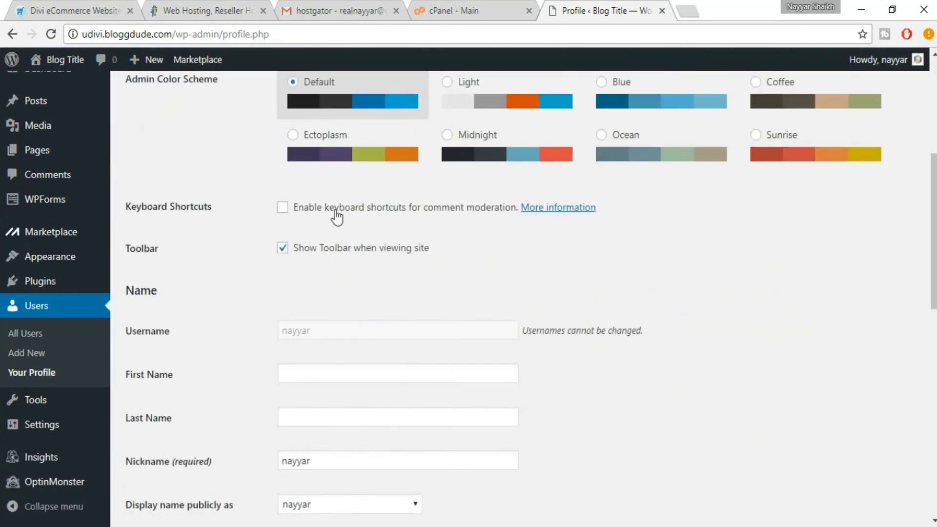
scroll(740, 264, "down", 3)
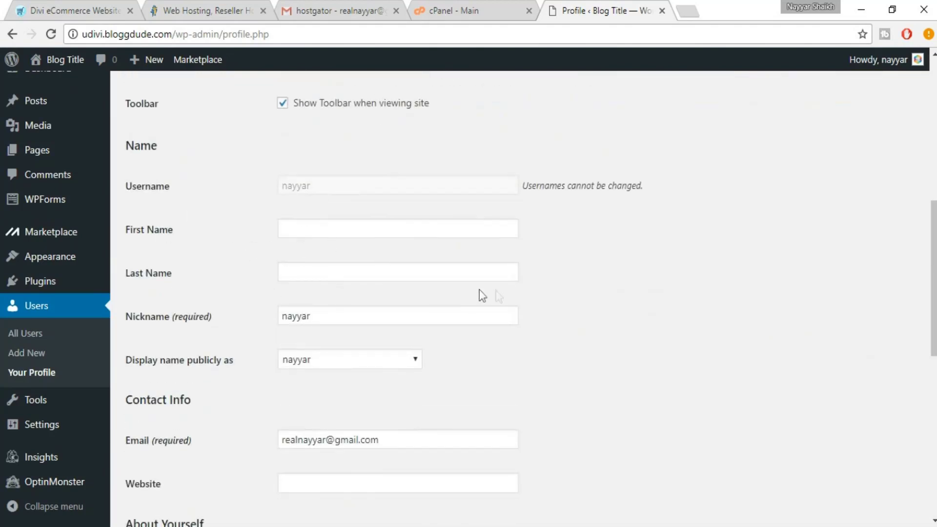
scroll(586, 317, "down", 3)
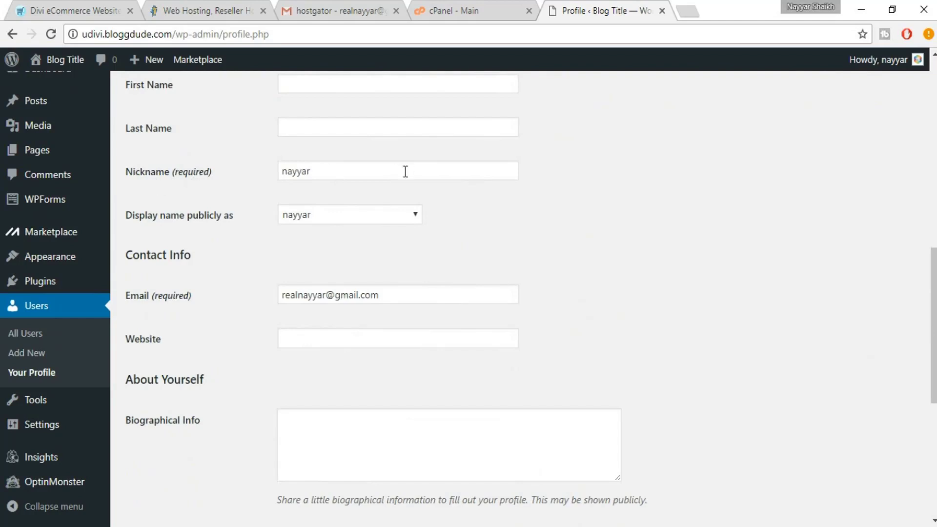
scroll(666, 220, "down", 3)
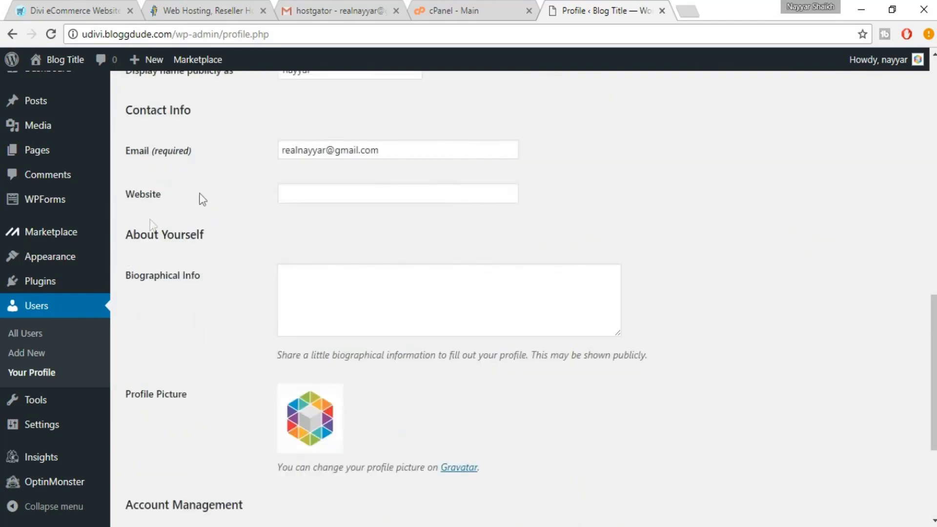
scroll(607, 219, "down", 4)
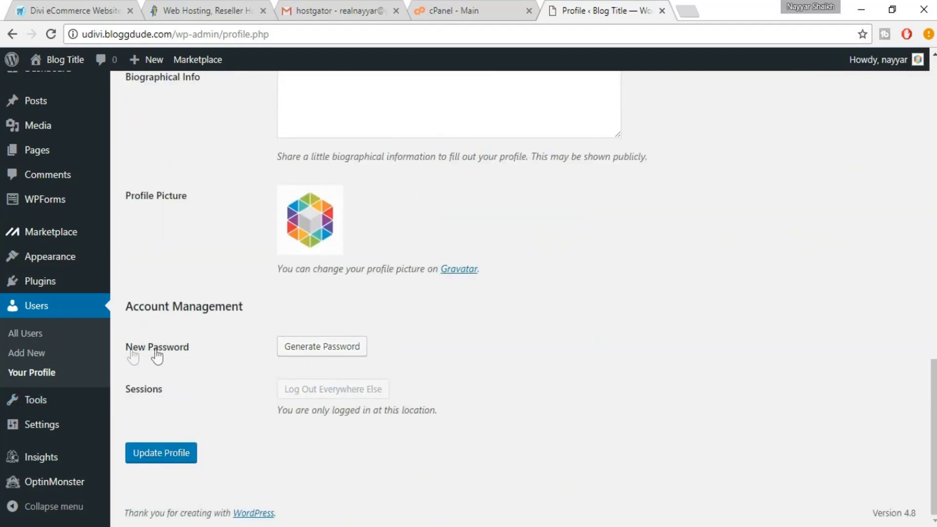
left_click(315, 352)
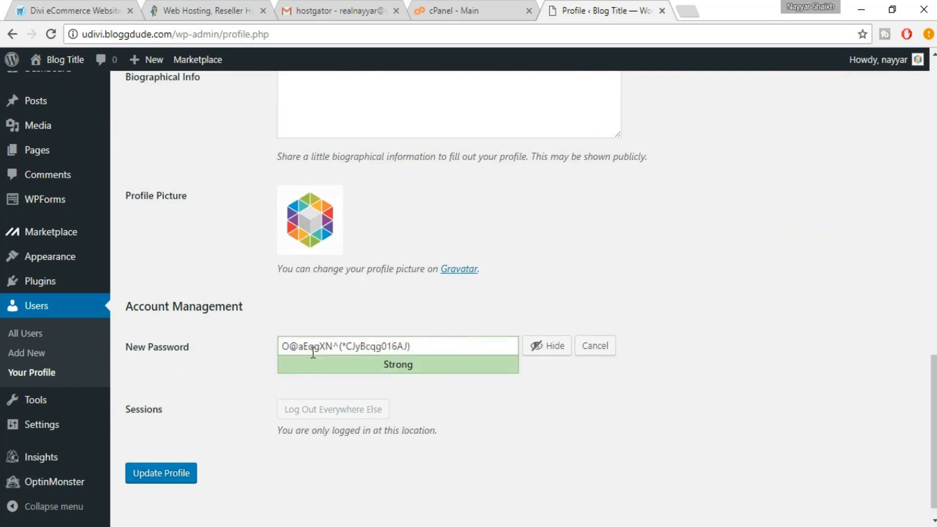
triple_click(413, 350)
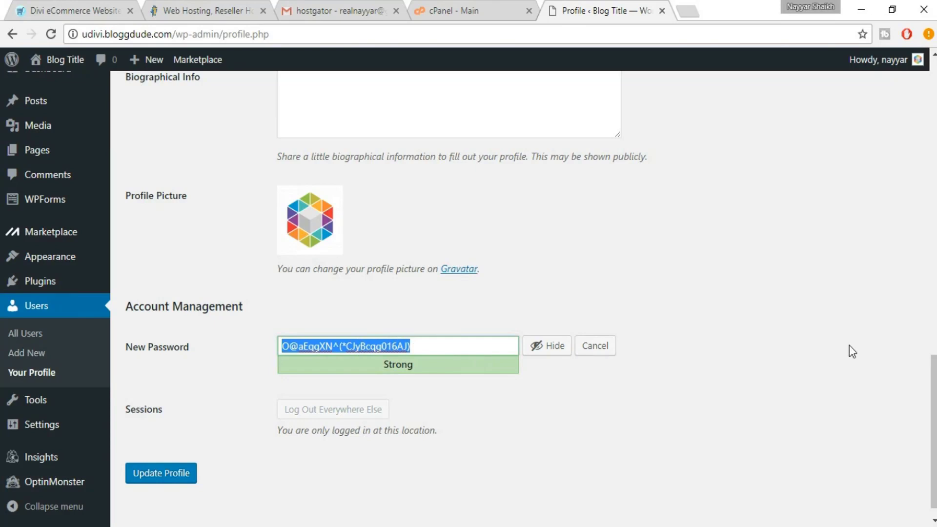
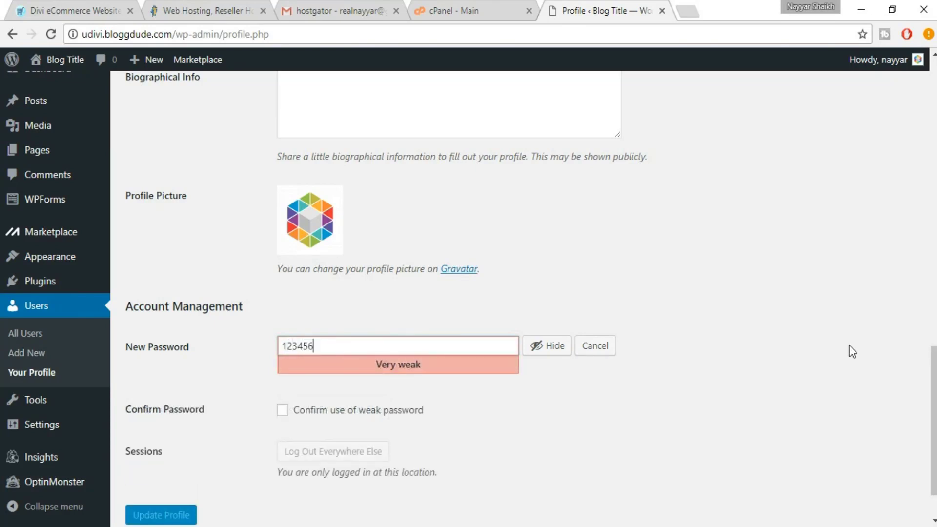
Step: Replace the generated password with a weak numeric one, confirm weak-password use, and update the profile
left_click(367, 412)
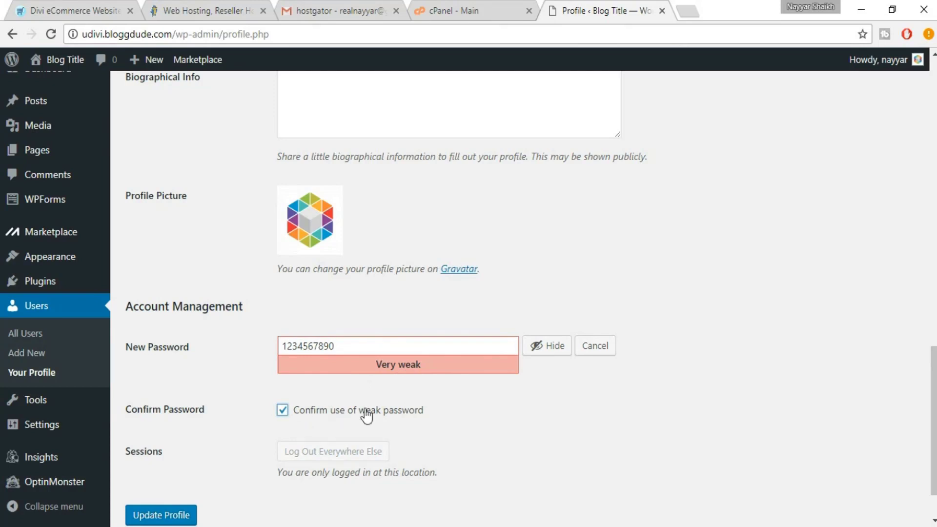
scroll(440, 425, "down", 2)
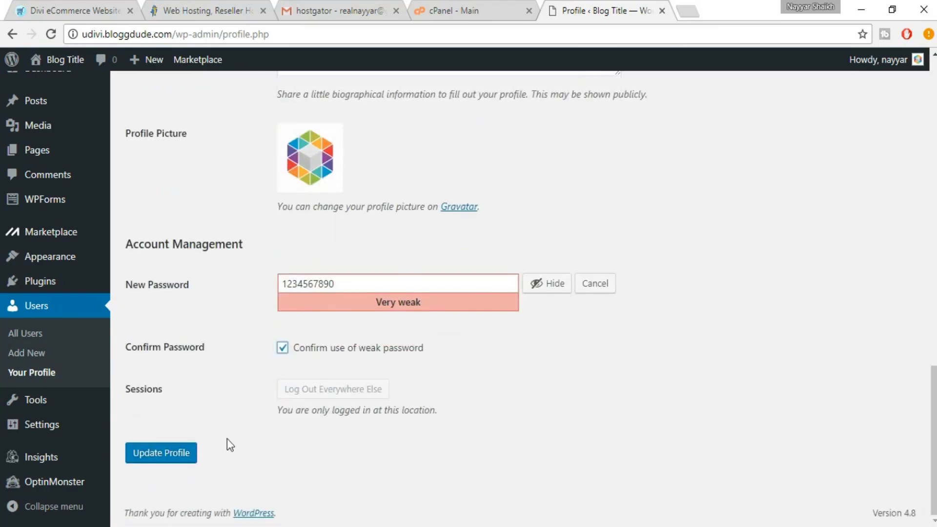
left_click(157, 461)
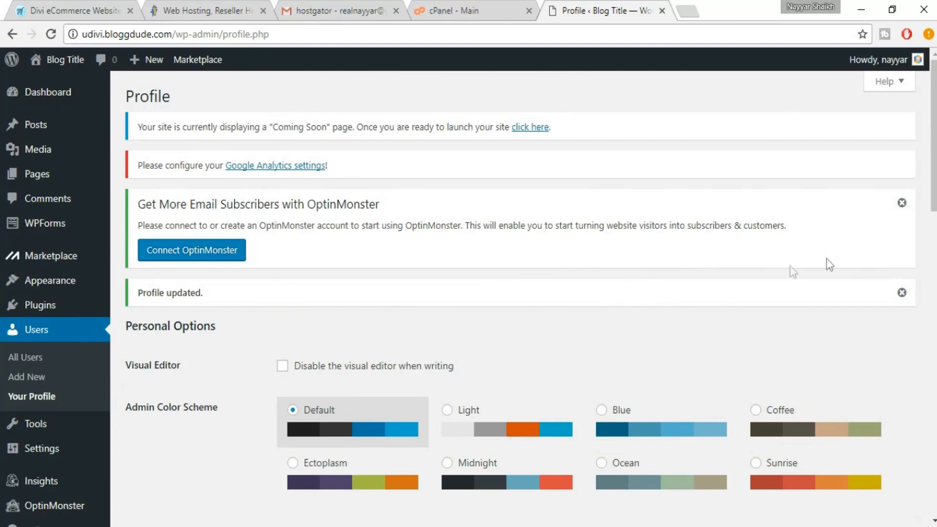
scroll(836, 300, "down", 3)
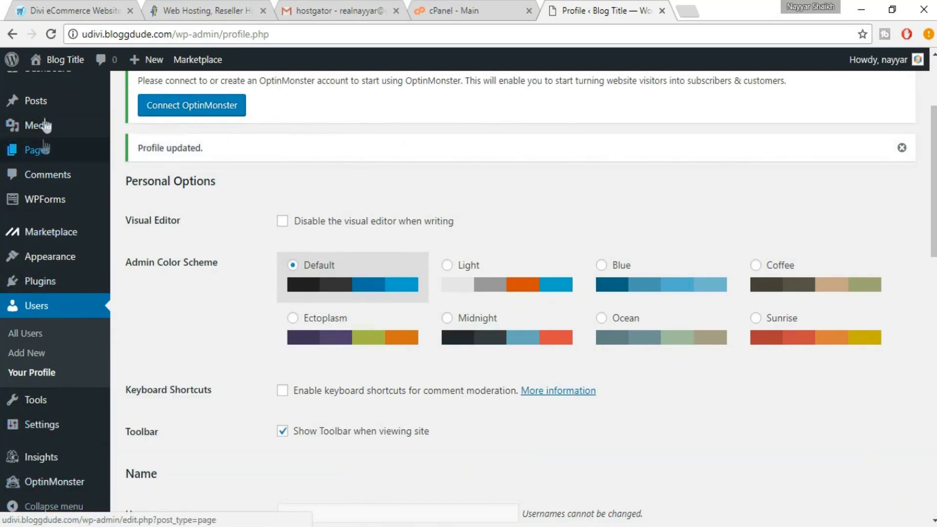
mouse_move(47, 434)
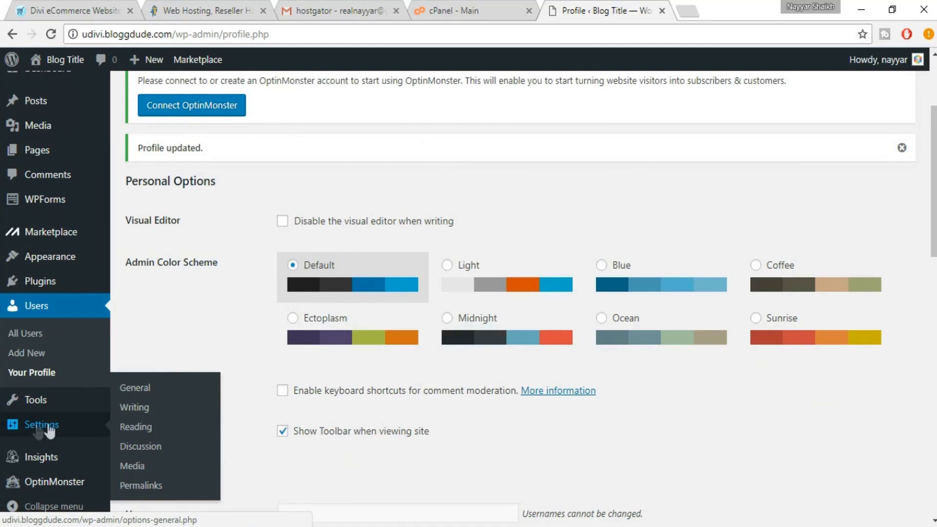
Step: In General Settings, rename the site title to 'eCommerce Website' and clear the tagline
left_click(47, 425)
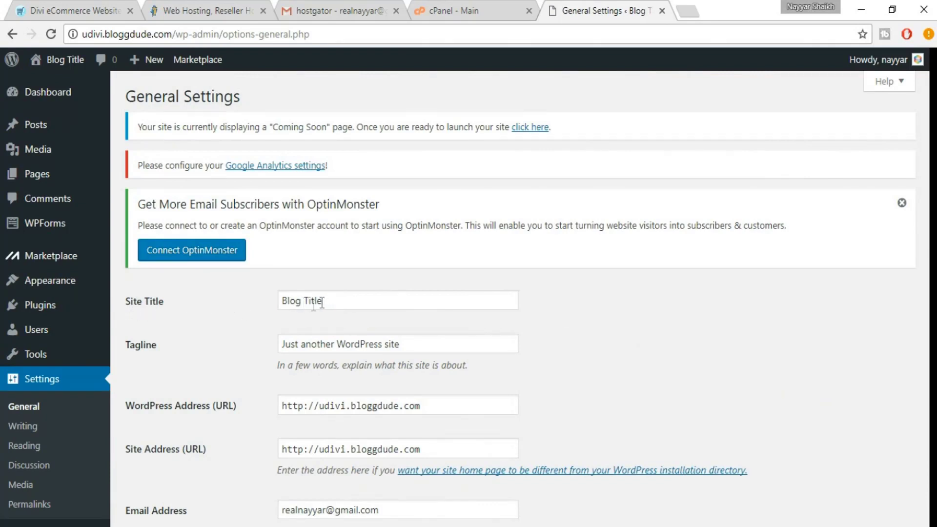
left_click_drag(343, 305, 270, 302)
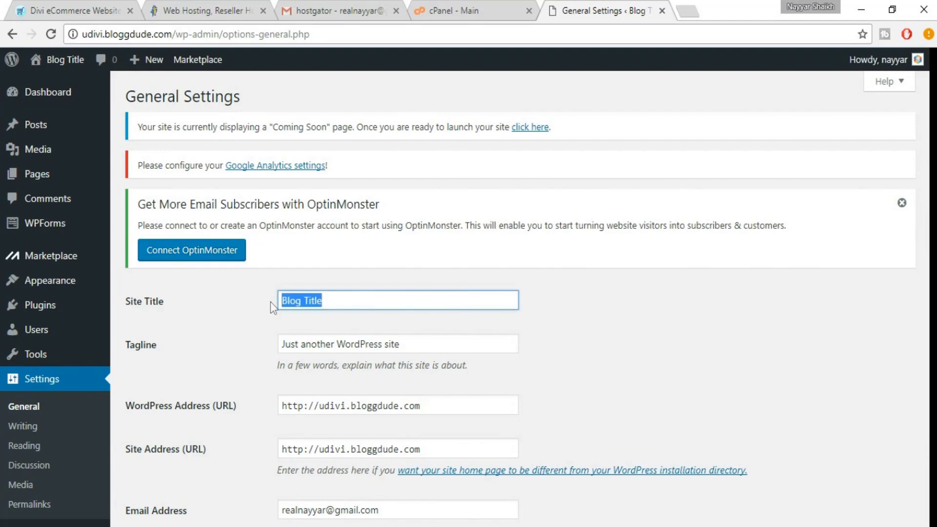
type("e")
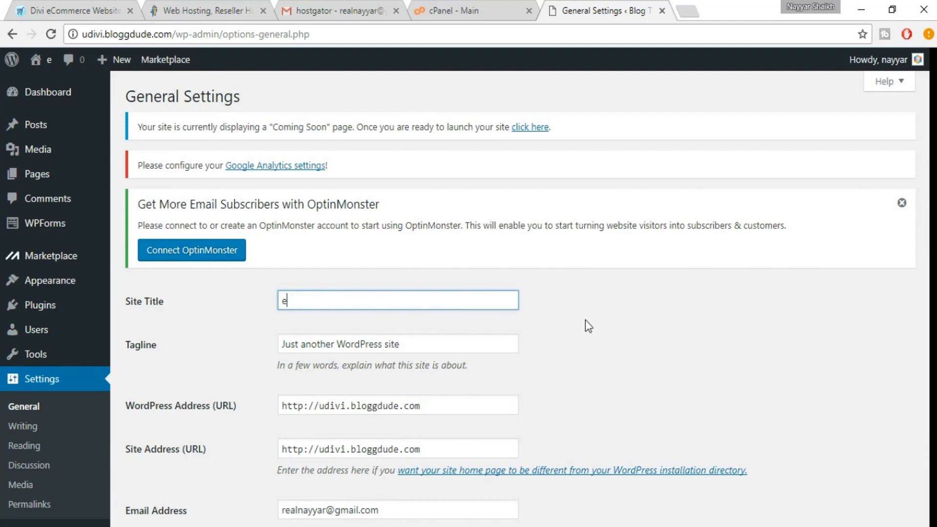
type("Commerce Website")
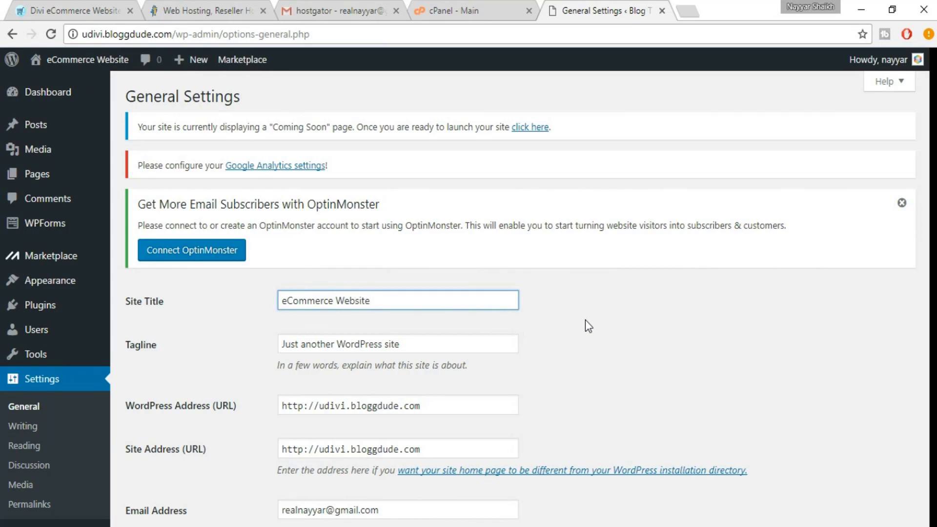
left_click_drag(500, 344, 258, 329)
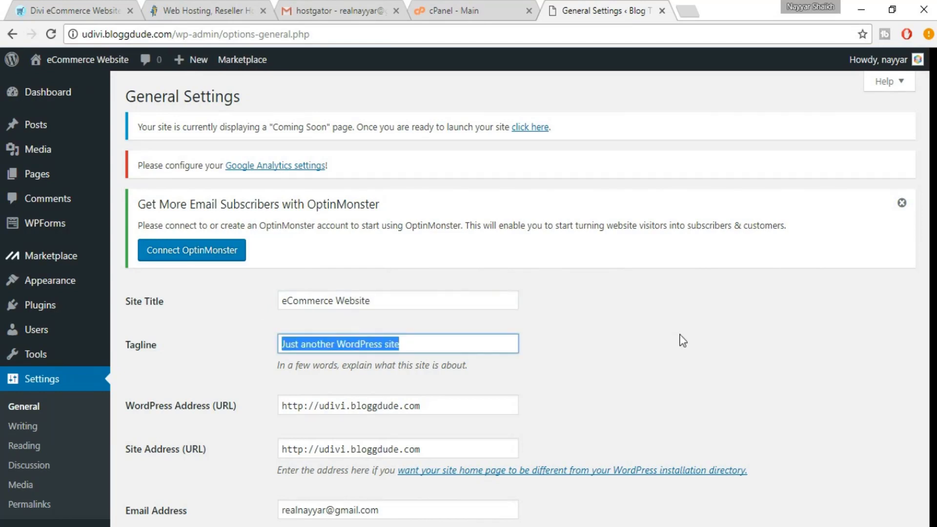
key("BackSpace")
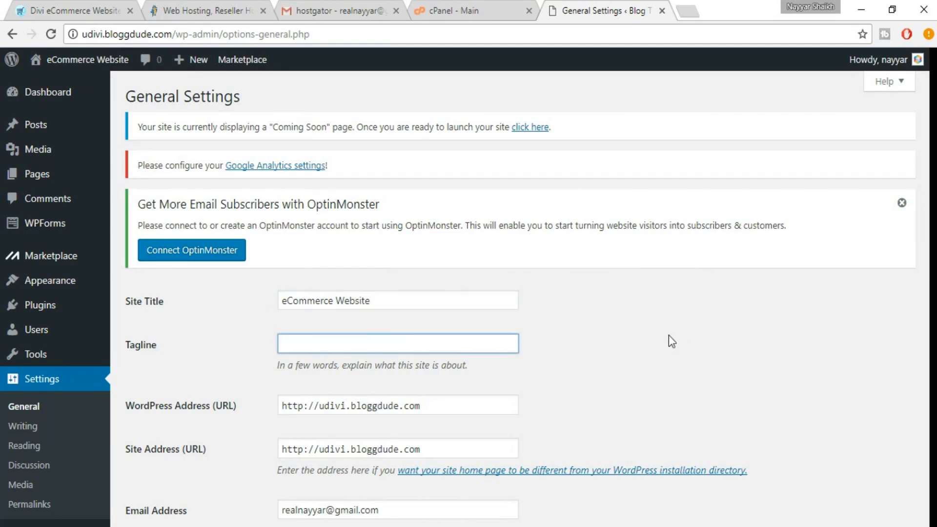
scroll(668, 335, "down", 3)
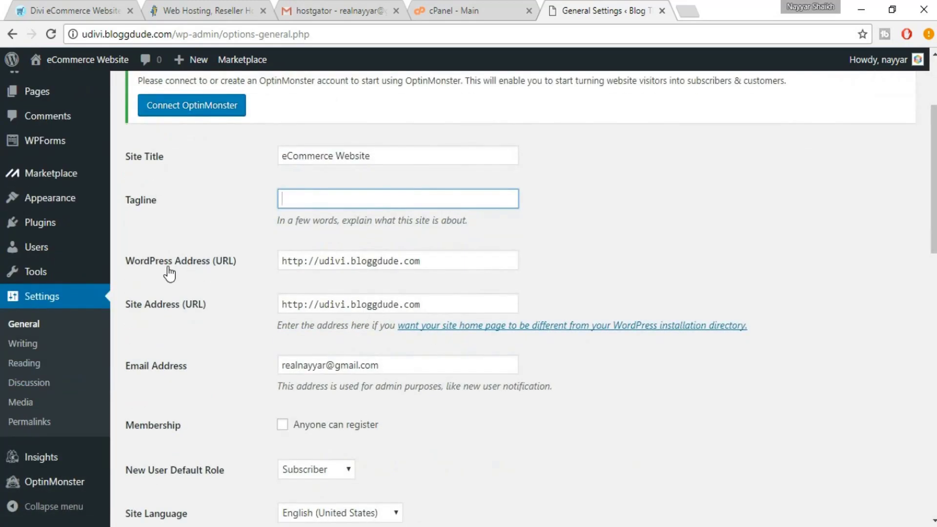
left_click(319, 265)
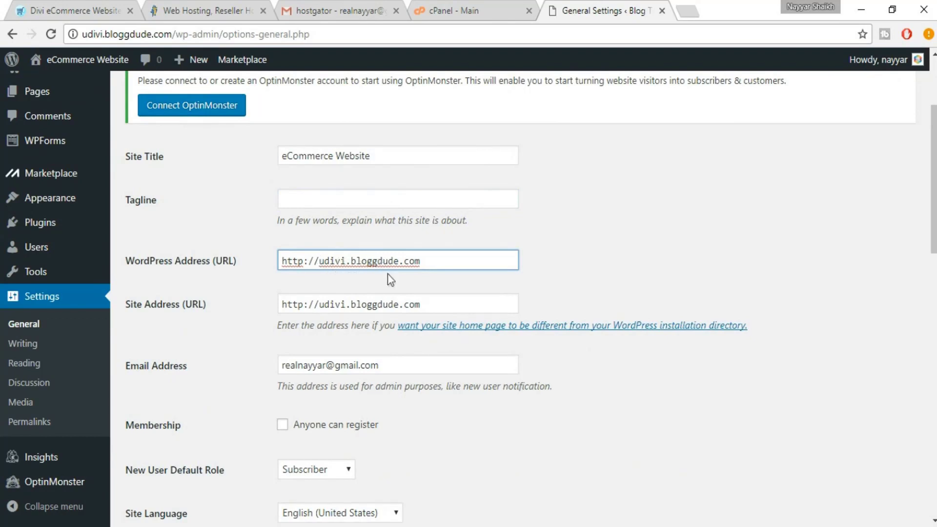
type("www.")
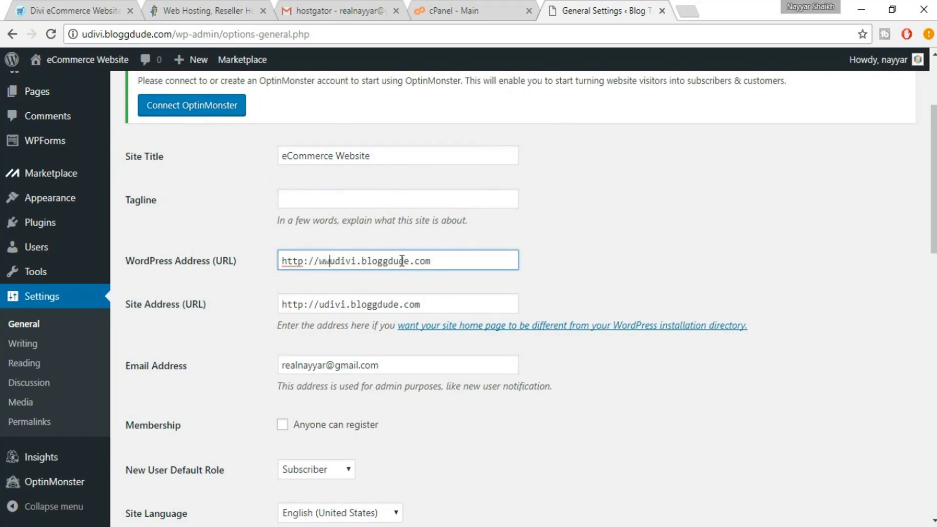
left_click(321, 305)
type("www")
type(".")
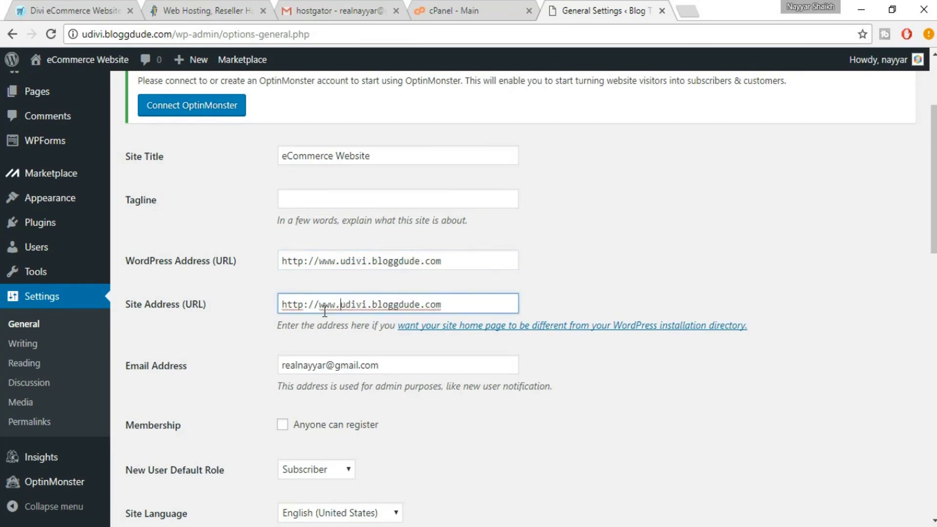
left_click(122, 6)
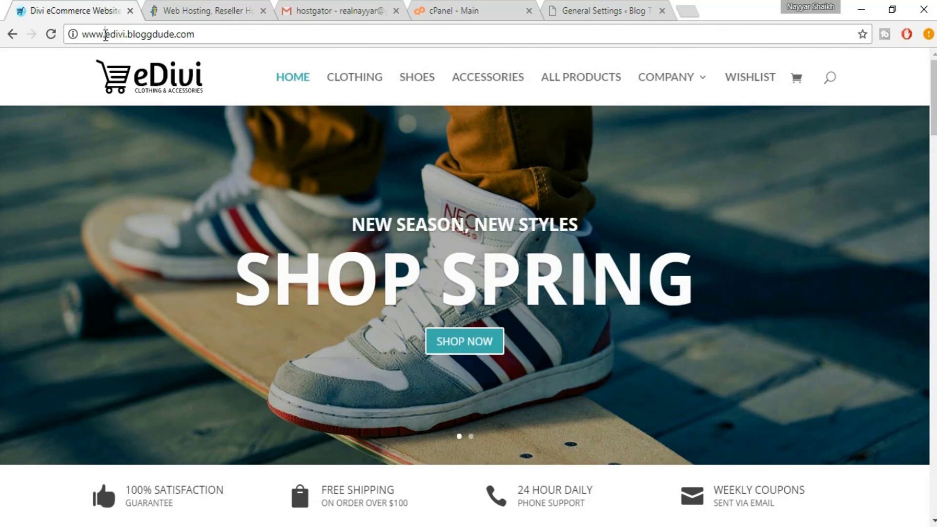
left_click_drag(106, 36, 69, 35)
key("BackSpace")
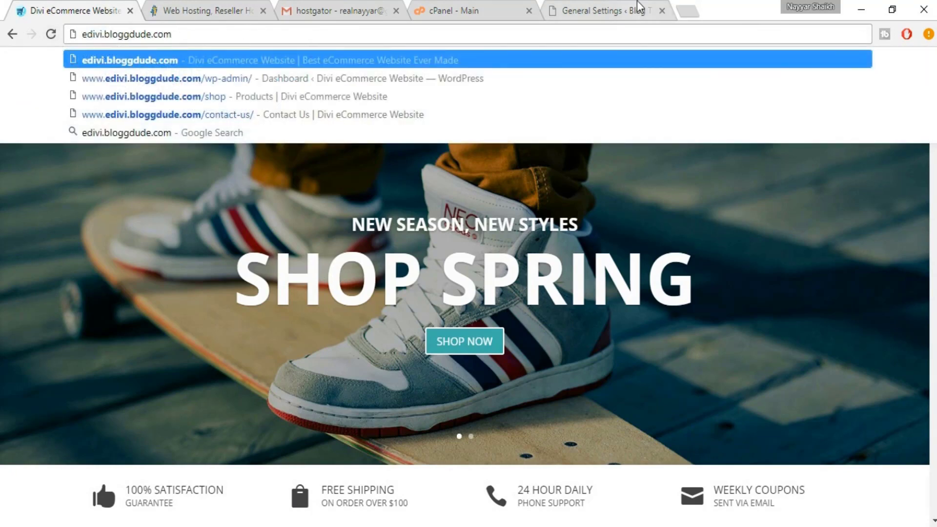
key("Return")
left_click(606, 11)
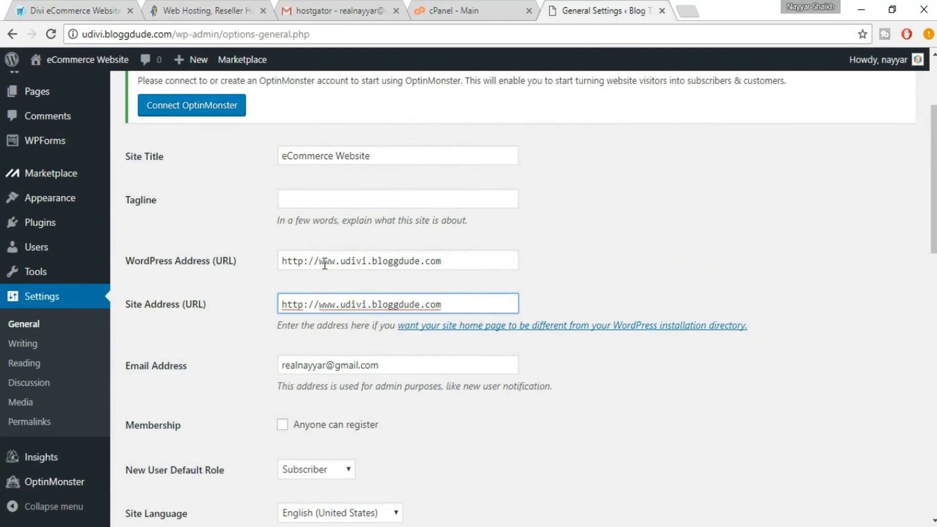
left_click(110, 2)
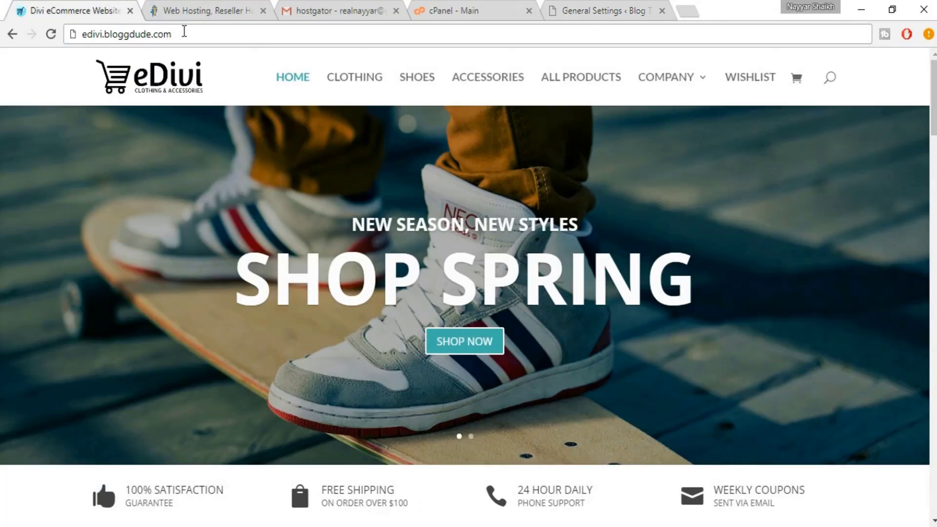
left_click(585, 5)
Step: Set MOJO Coming Soon's Enable option to Off and save the general settings
scroll(807, 263, "down", 3)
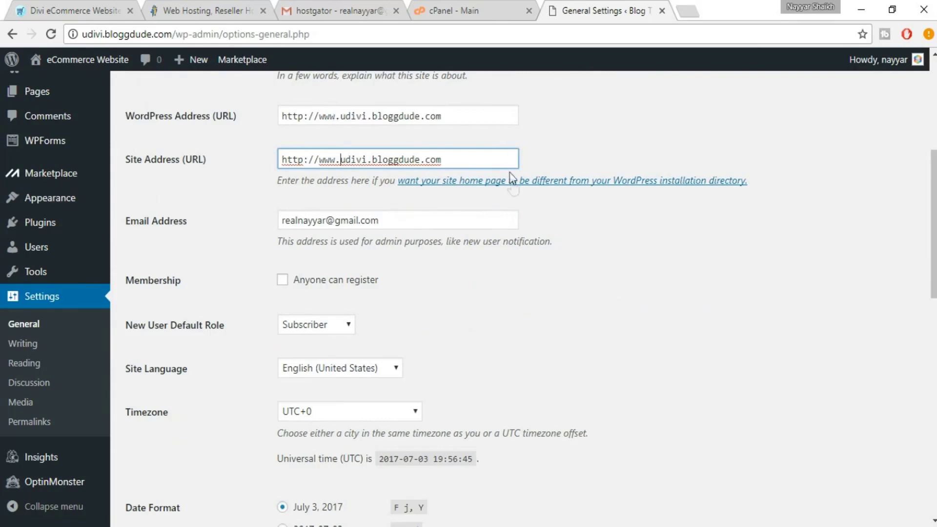
scroll(513, 186, "down", 4)
scroll(531, 203, "down", 3)
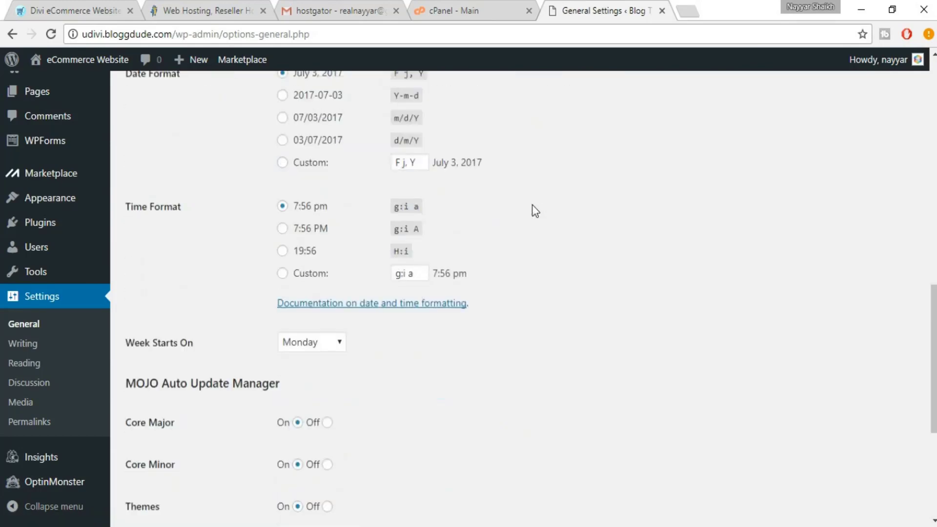
scroll(459, 223, "up", 1)
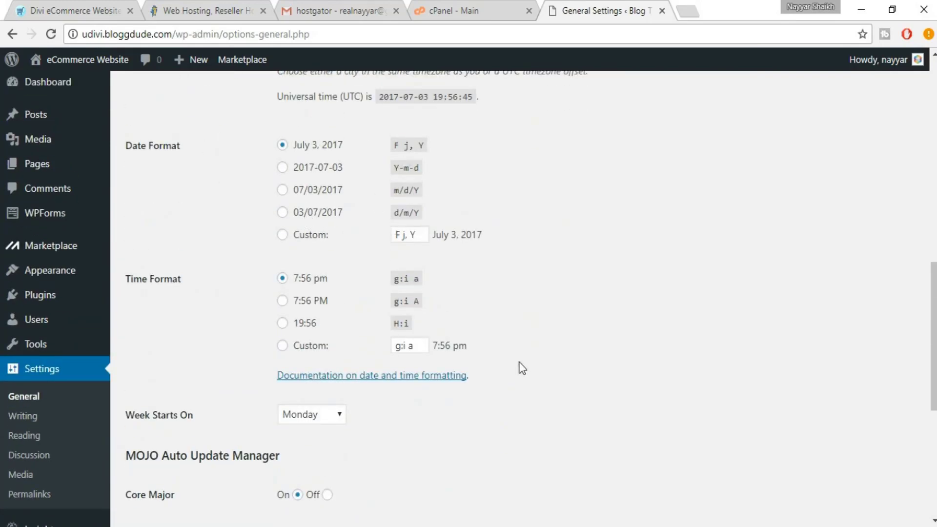
scroll(521, 368, "down", 5)
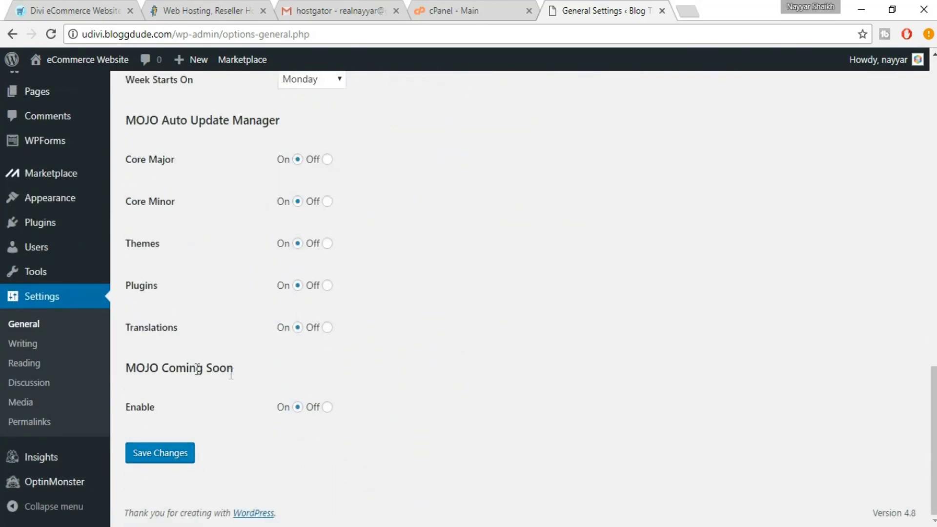
left_click(170, 455)
left_click(327, 408)
left_click(176, 451)
left_click(169, 459)
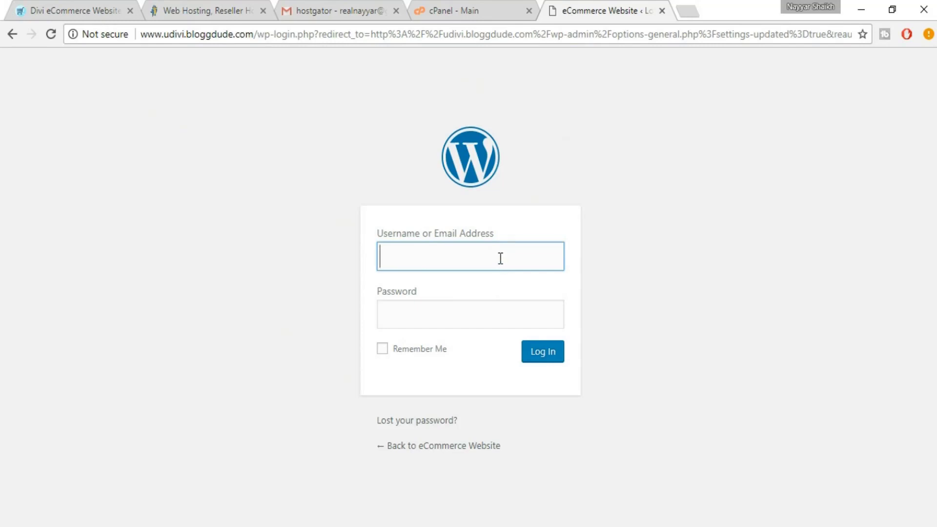
Step: Log in with the saved username and account password, Remember Me ticked, and let the browser save it
left_click(489, 259)
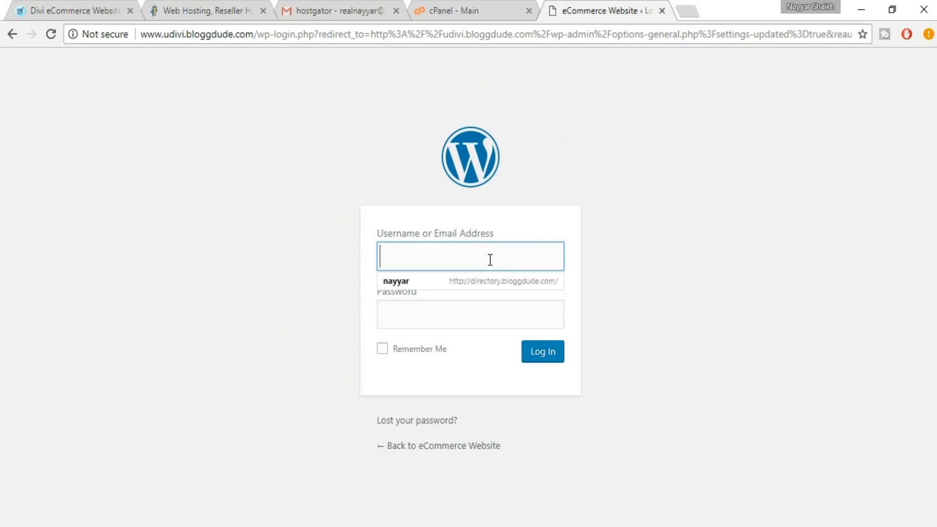
left_click(464, 280)
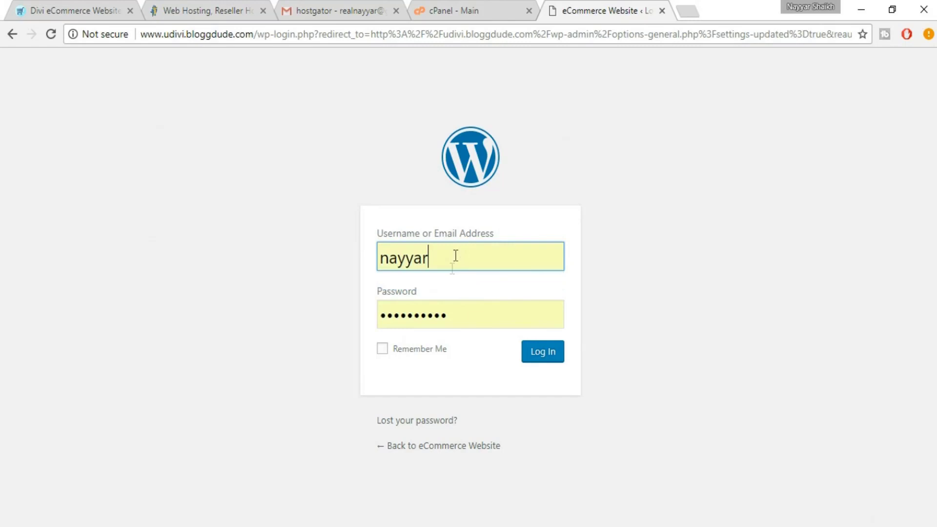
left_click(465, 320)
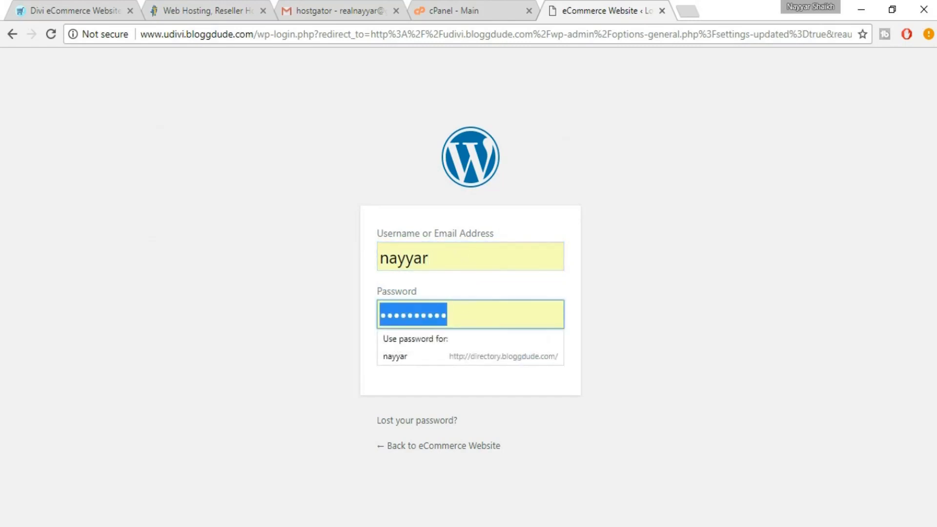
type("a********")
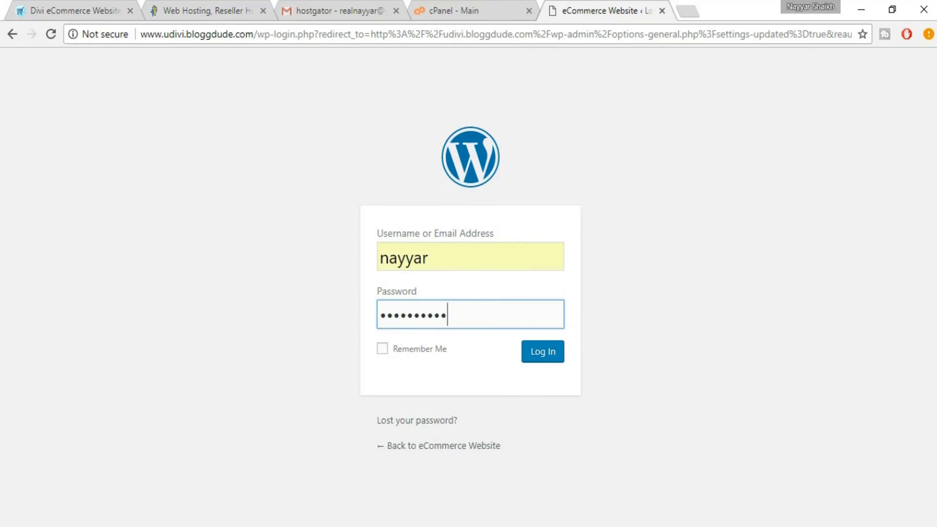
left_click(384, 348)
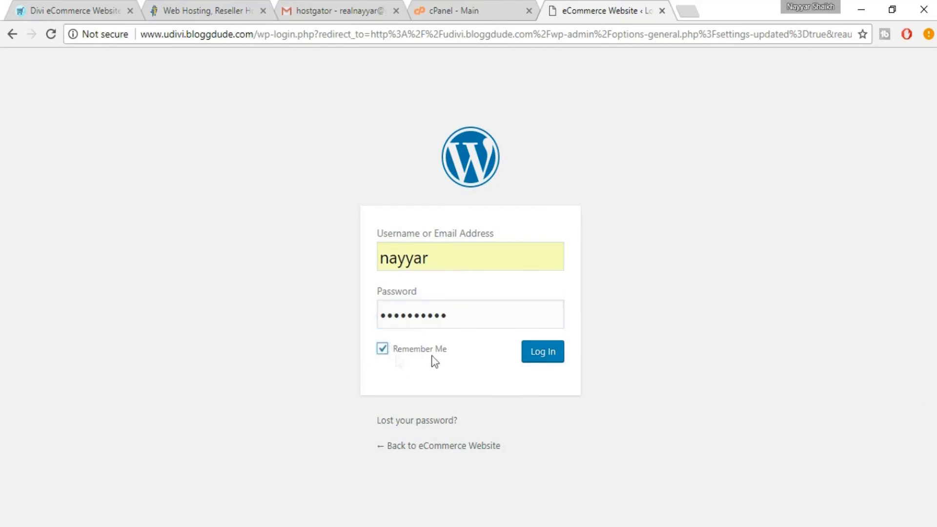
left_click(552, 356)
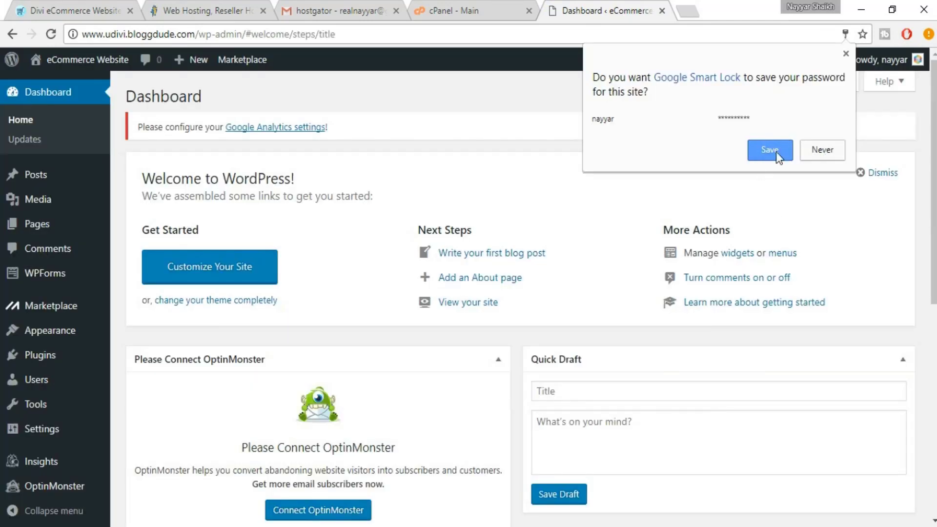
left_click(771, 151)
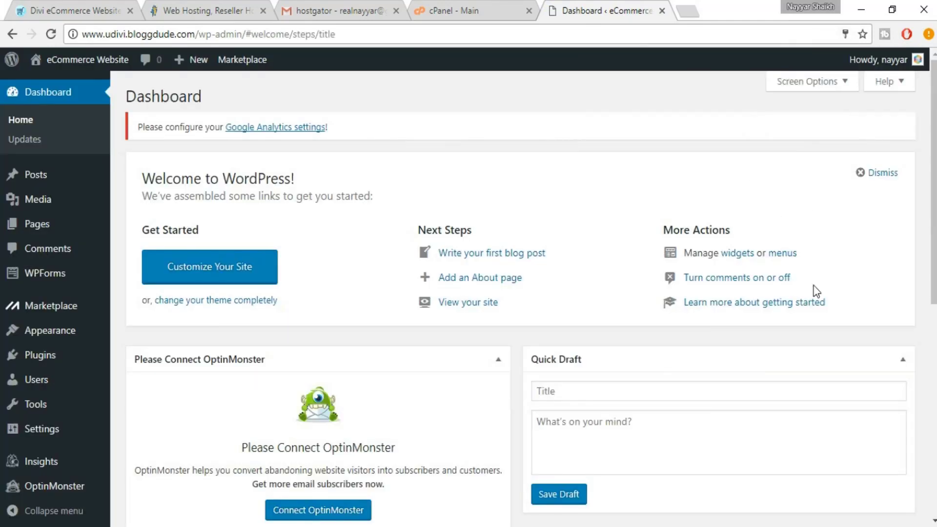
Step: Go from Settings > Writing on to the Permalinks settings page
scroll(91, 433, "down", 2)
mouse_move(58, 419)
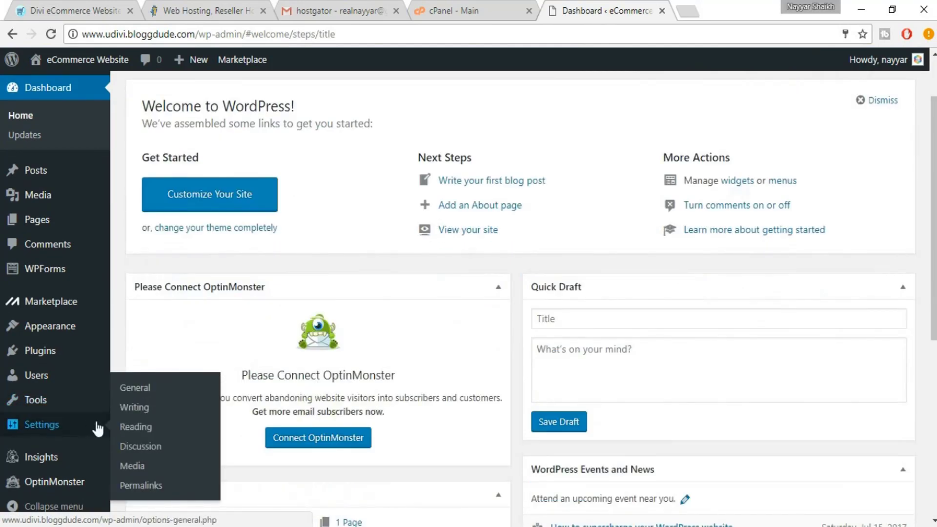
left_click(136, 407)
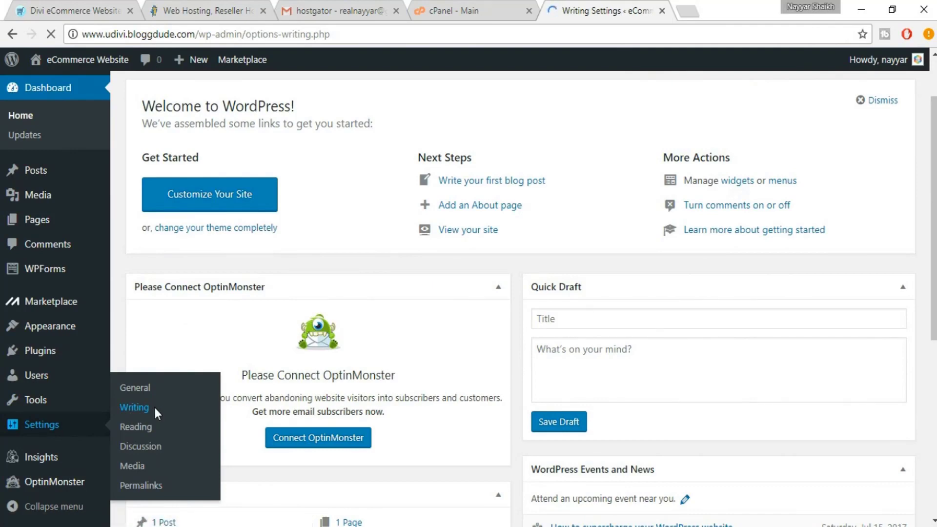
scroll(784, 273, "down", 6)
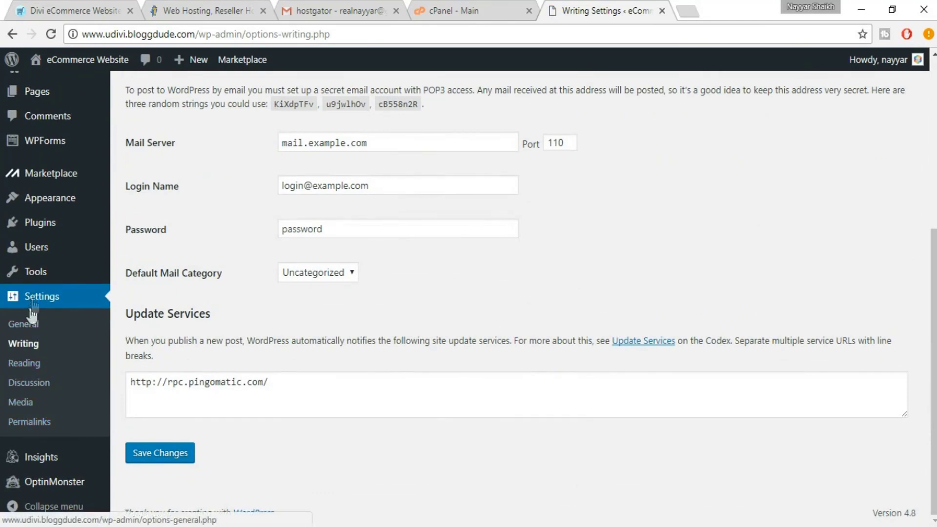
left_click(39, 422)
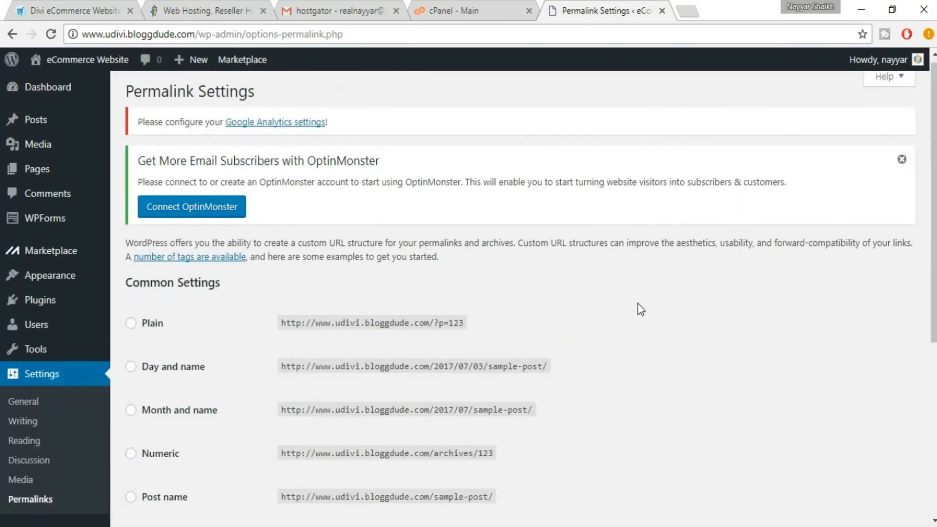
Step: Set the permalink structure to Post name and save the changes
scroll(639, 310, "down", 6)
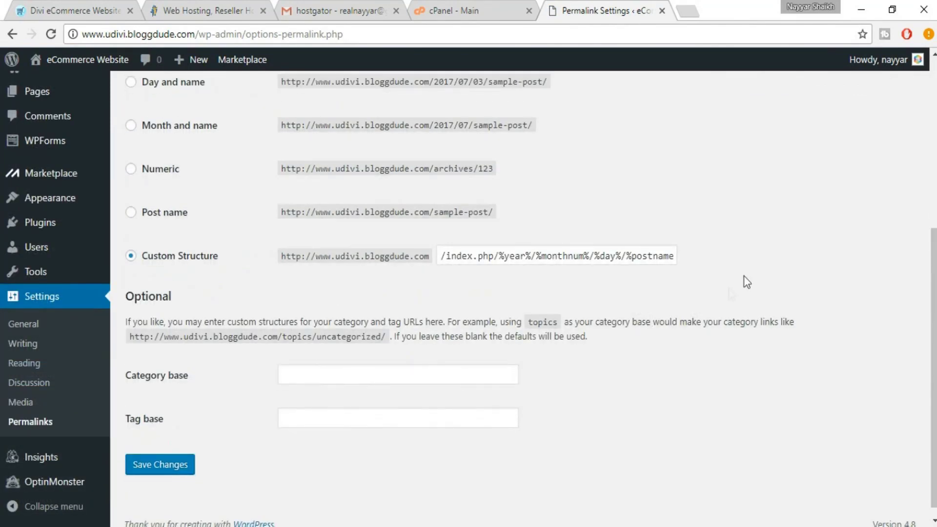
scroll(783, 268, "up", 2)
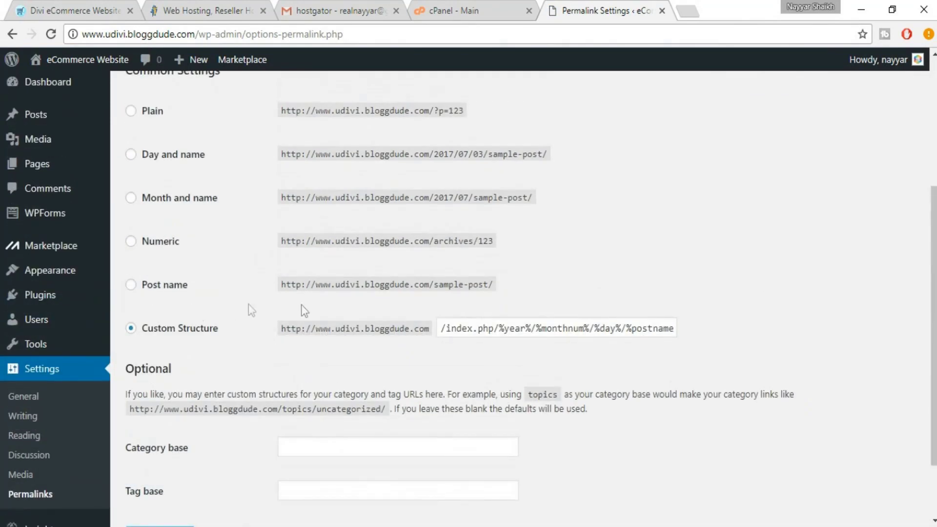
left_click(155, 287)
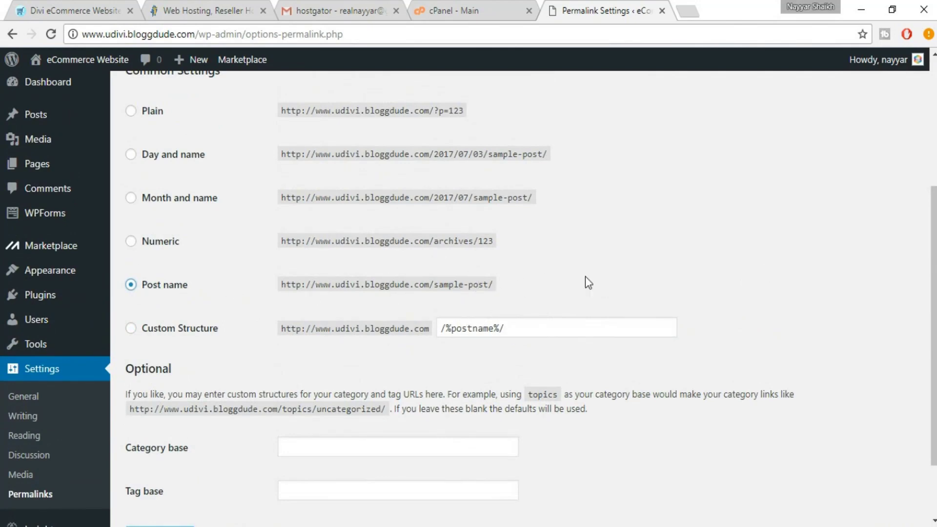
scroll(585, 277, "down", 3)
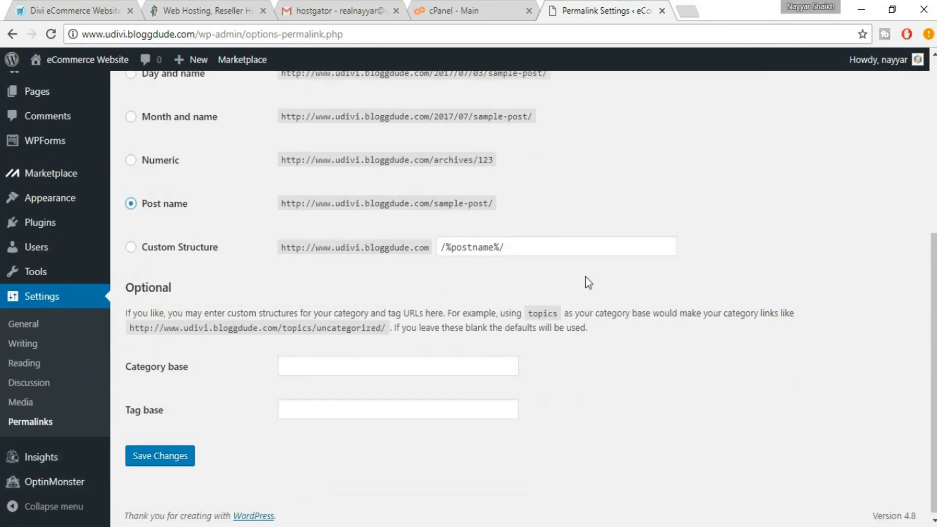
left_click(138, 248)
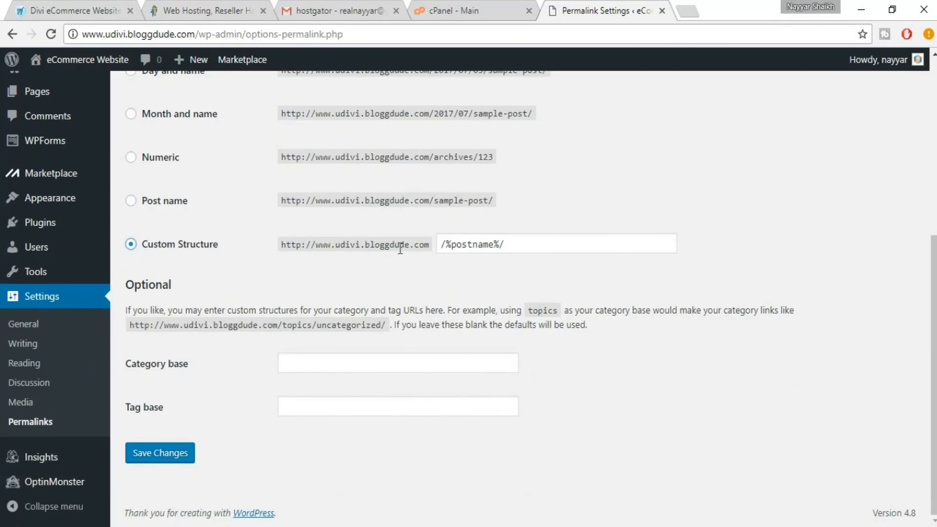
left_click(467, 247)
left_click(168, 201)
left_click(172, 449)
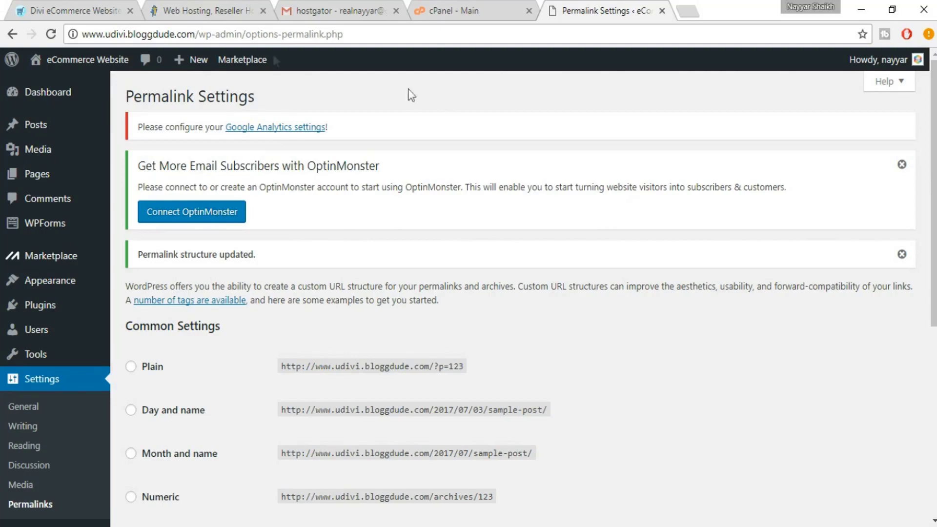
Step: Return to the eDivi shop homepage tab with its SHOP SPRING slider
left_click(33, 1)
scroll(410, 358, "down", 5)
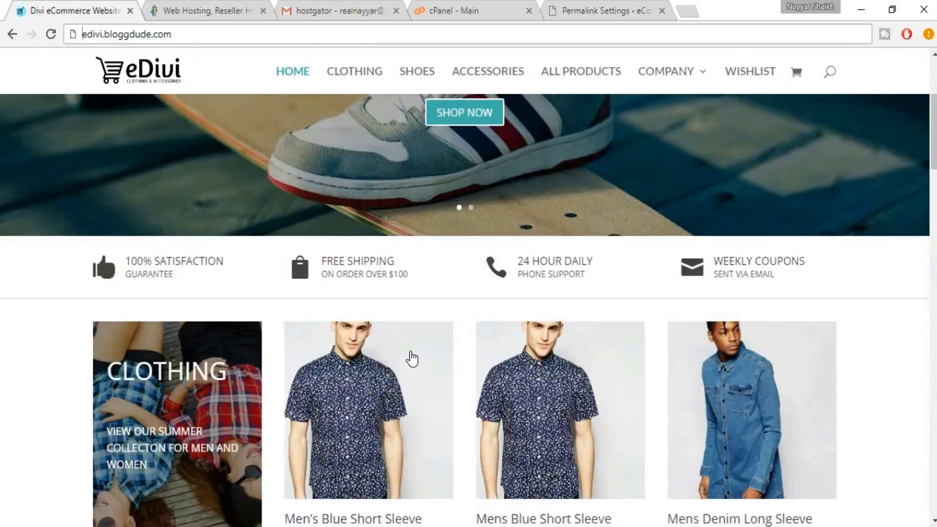
scroll(412, 359, "up", 1)
scroll(413, 359, "up", 3)
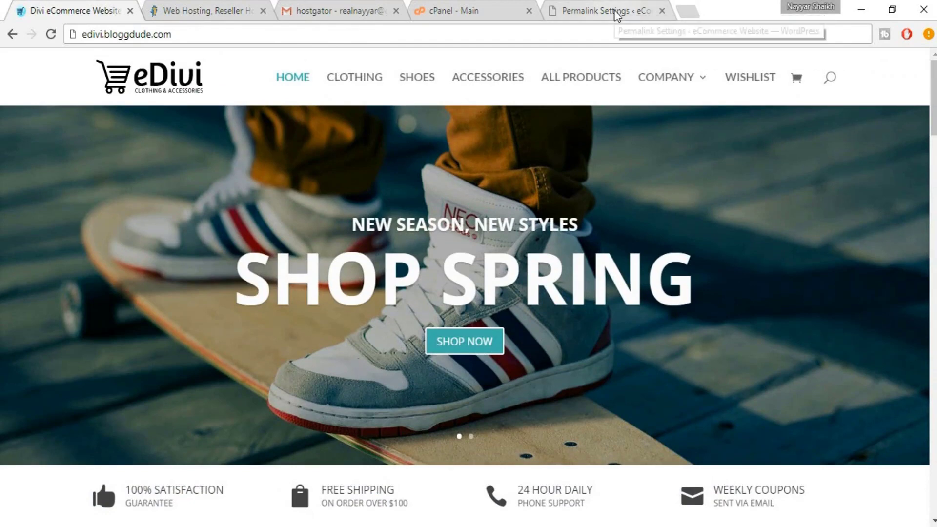
Step: Visit bloggdude.com/divi in a new tab and open the Join pricing page ($89 yearly, $249 lifetime)
left_click(694, 9)
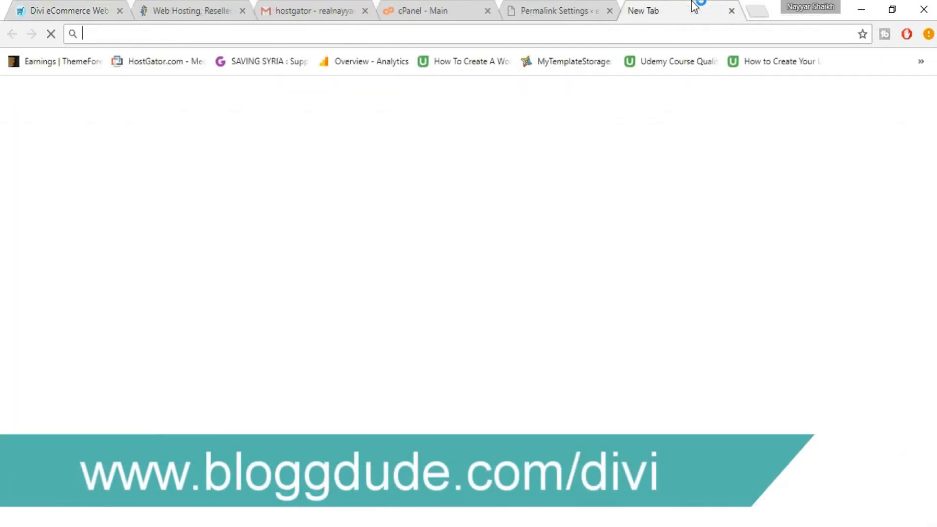
type("bloggdude.com")
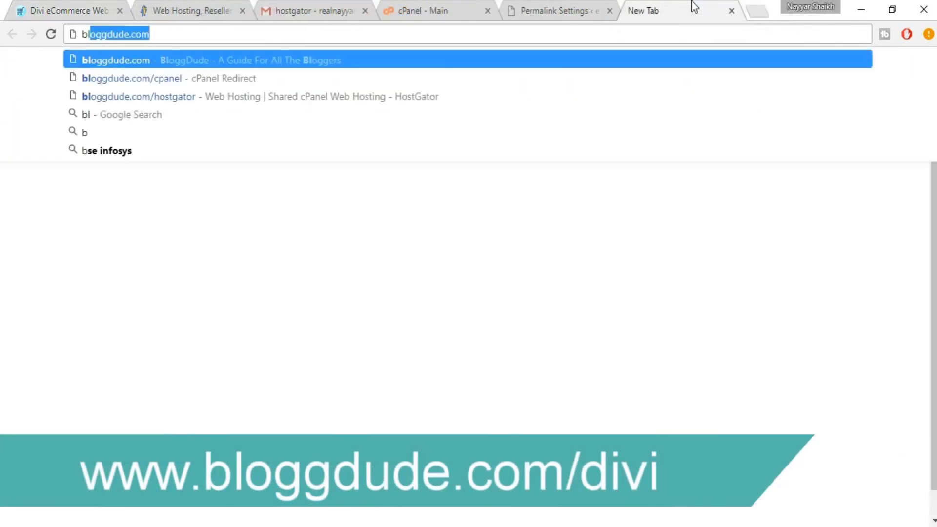
type("/divi")
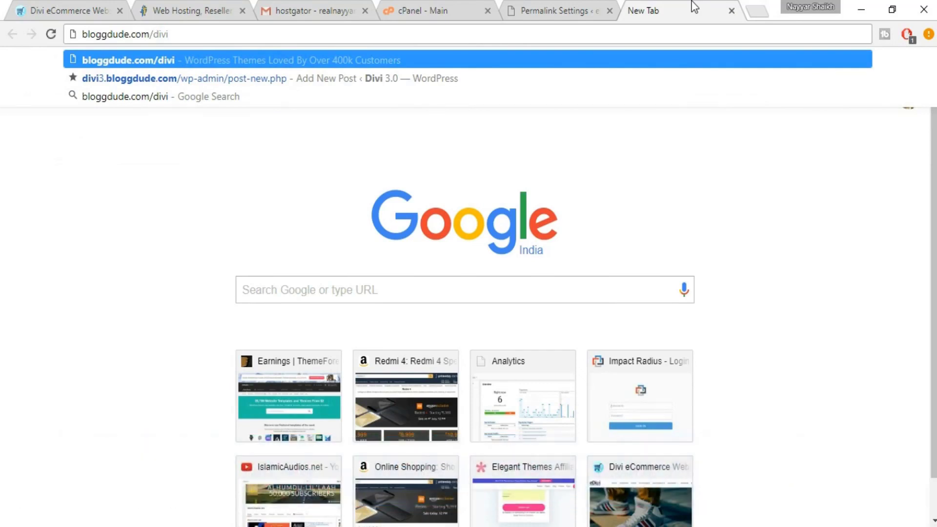
key("Return")
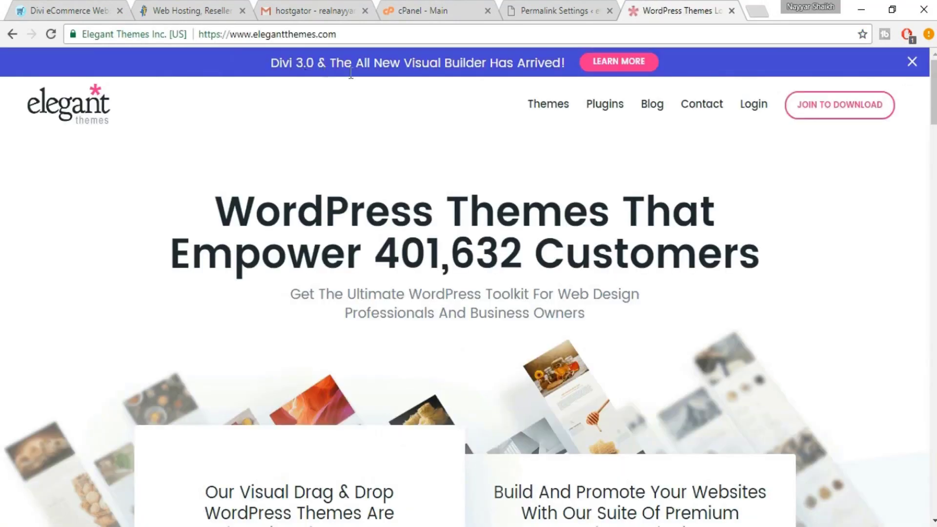
left_click(836, 112)
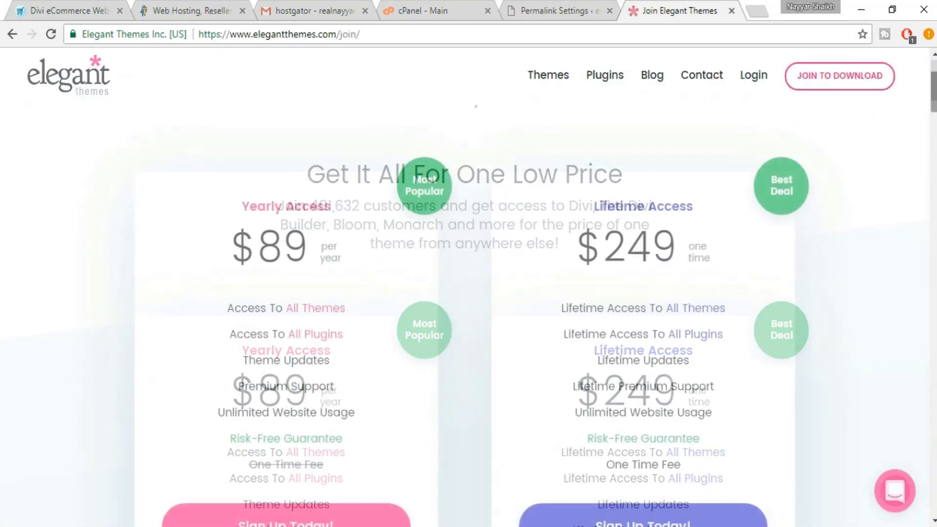
left_click_drag(934, 102, 935, 108)
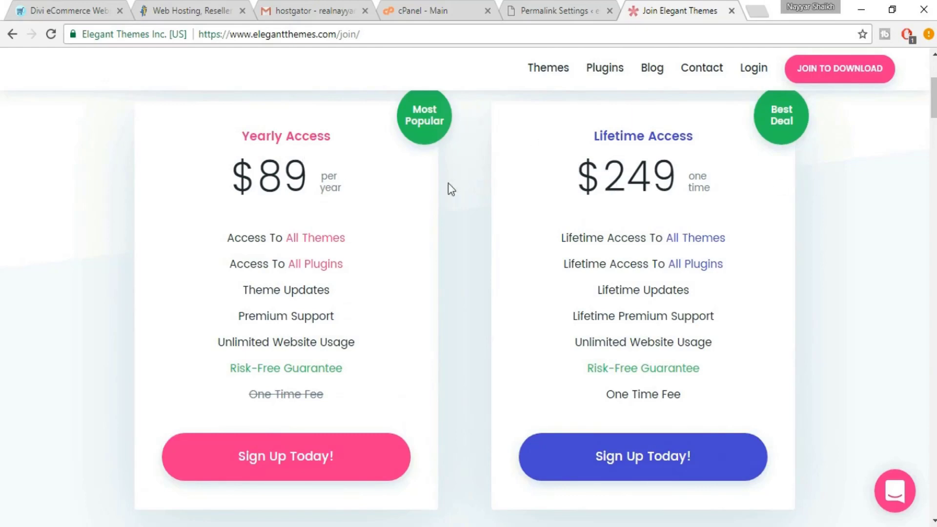
mouse_move(343, 289)
mouse_move(344, 243)
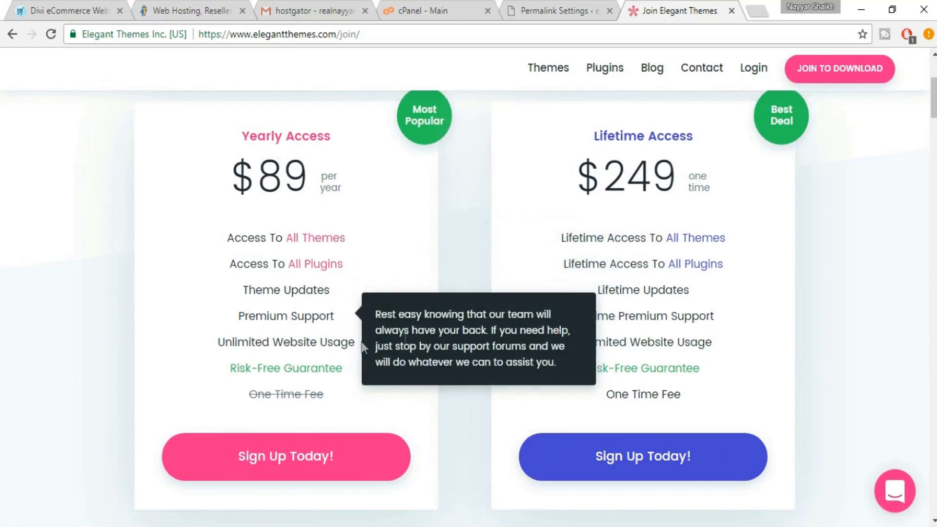
mouse_move(325, 373)
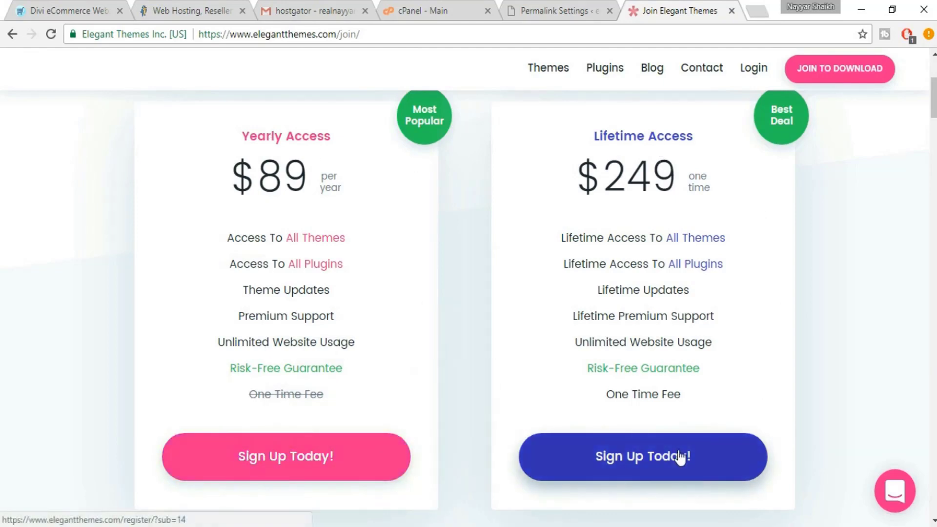
Step: Choose the Yearly Access plan and enter a username, then the e-mail and password via autofill
left_click(315, 465)
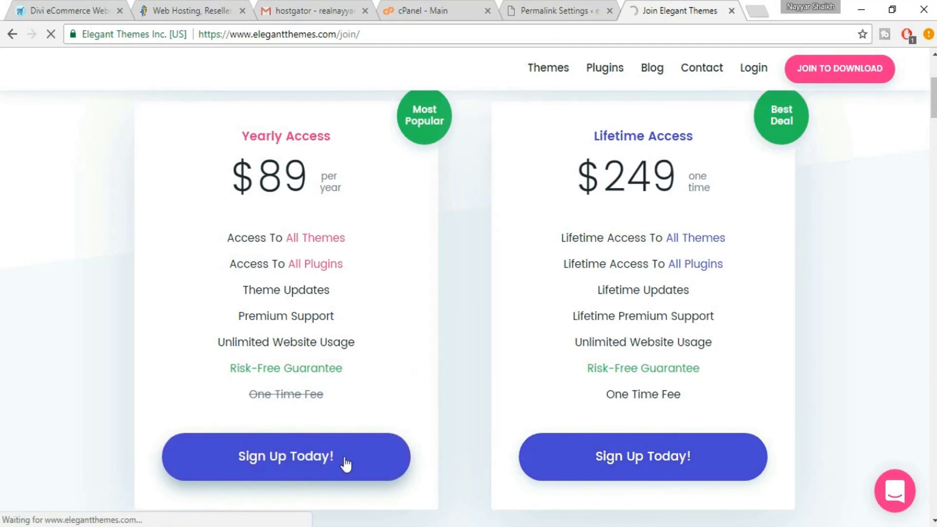
scroll(729, 338, "down", 6)
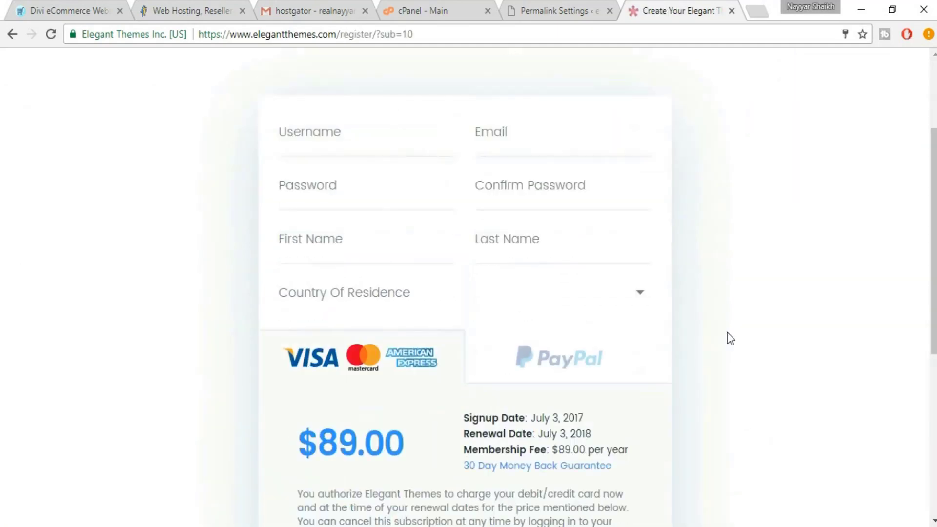
scroll(727, 339, "down", 4)
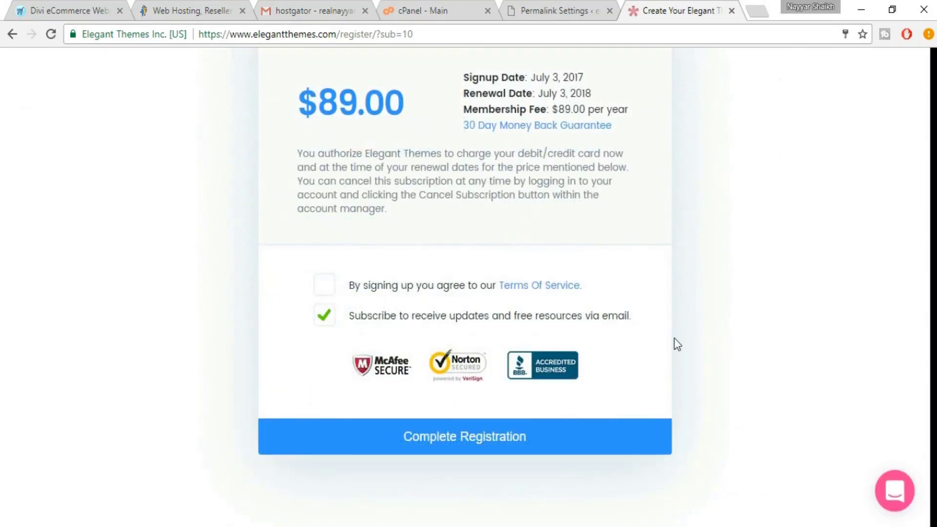
scroll(370, 157, "up", 9)
left_click(364, 226)
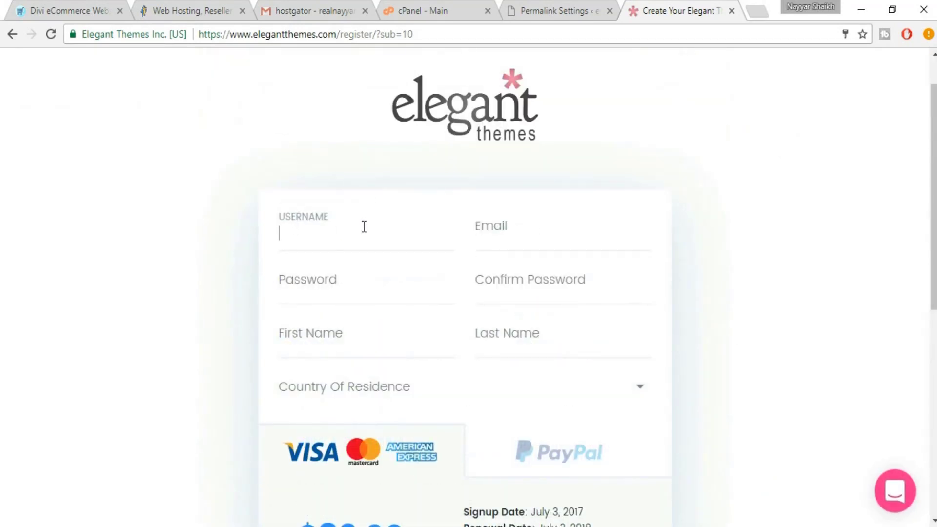
type("nayyars777")
key("Tab")
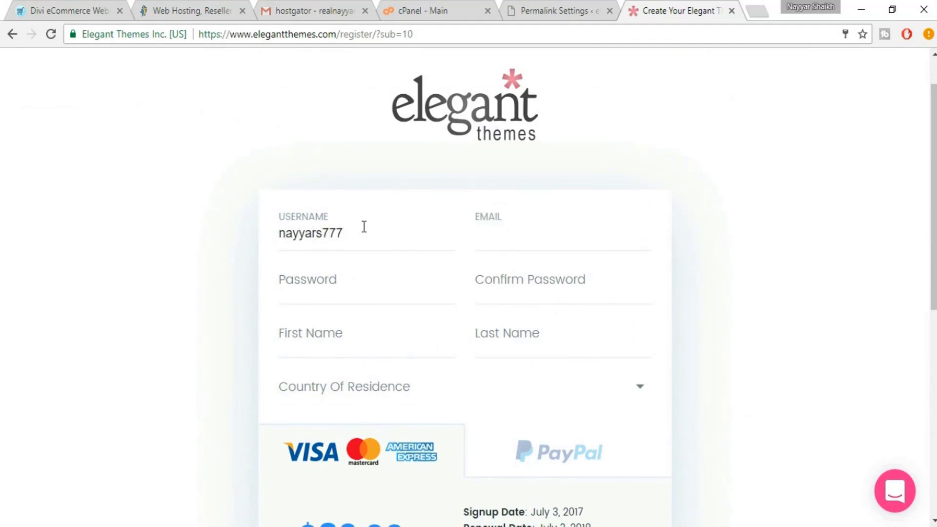
type("re")
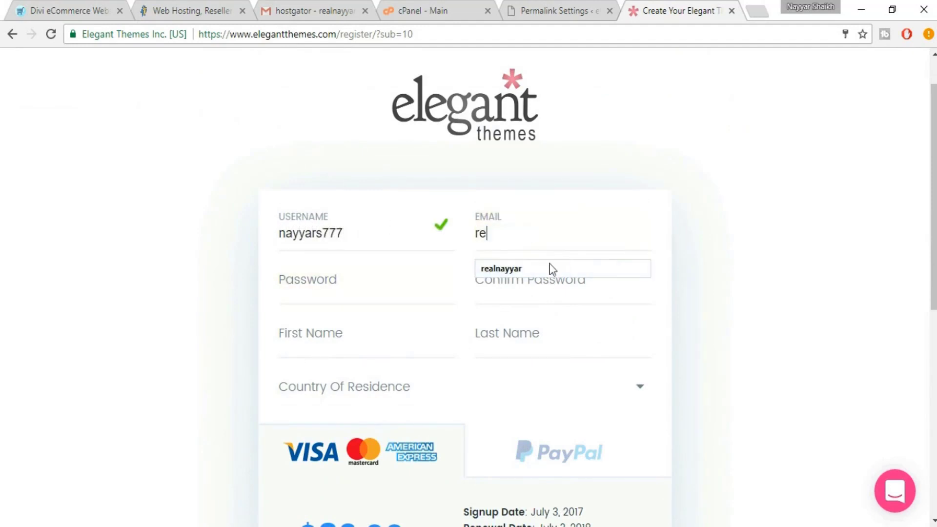
left_click(542, 277)
left_click(554, 235)
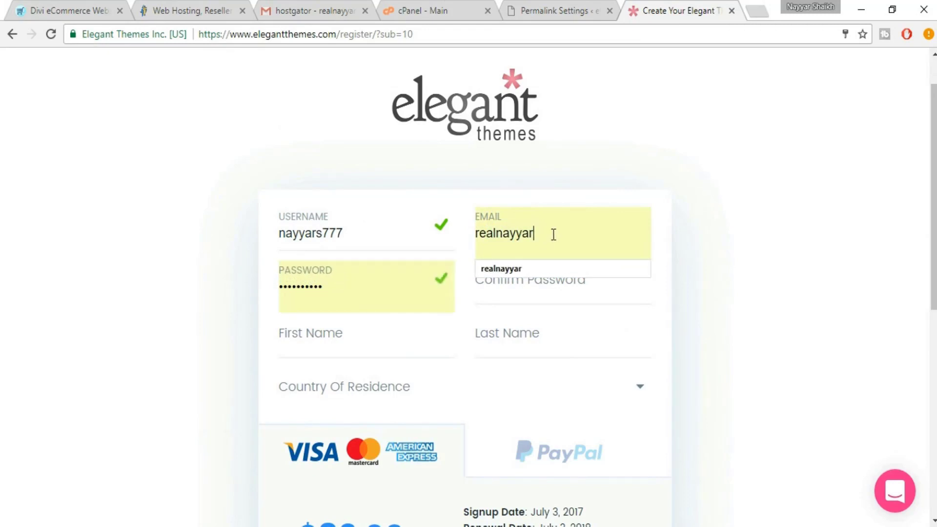
type("#")
key("BackSpace")
type("@gmail.com")
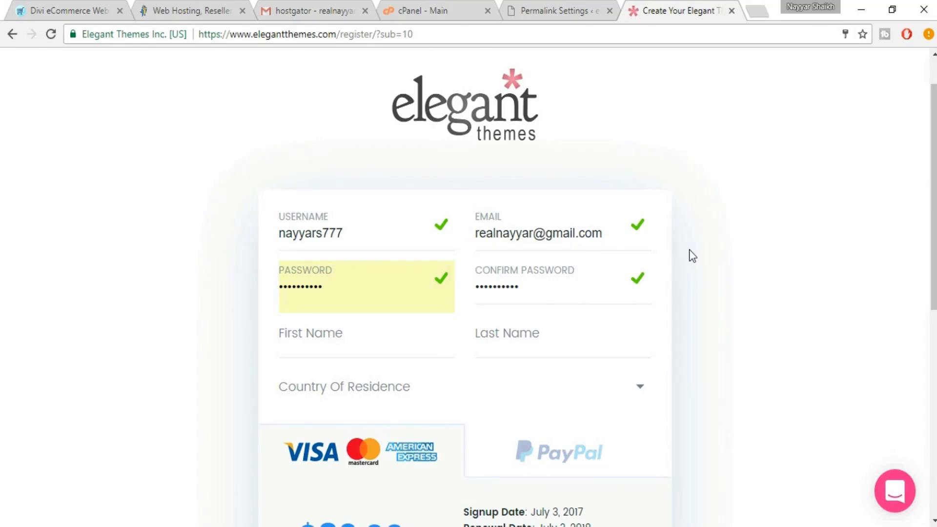
Step: Fill in first and last name, choose India as country, accept the Terms, and dismiss the card dialog
left_click(327, 333)
type("Nayyar")
key("Tab")
type("S")
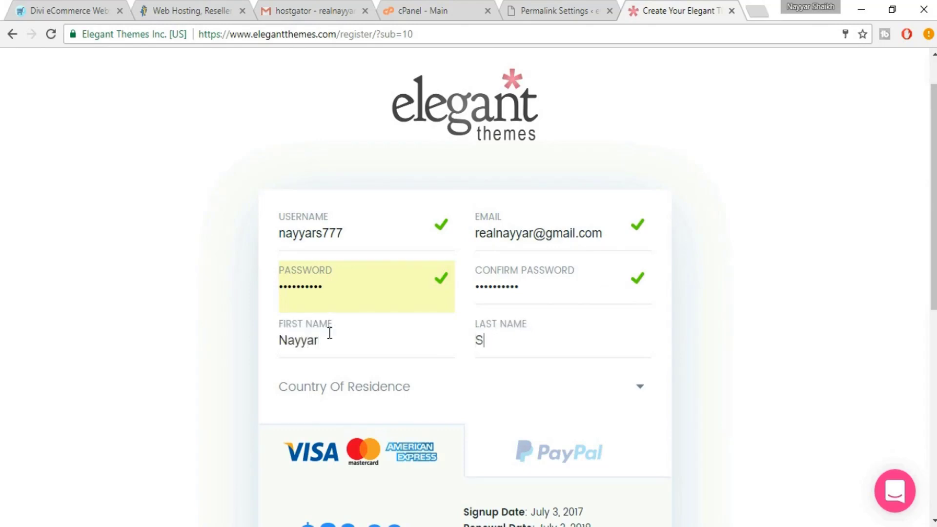
type("haikh")
key("Tab")
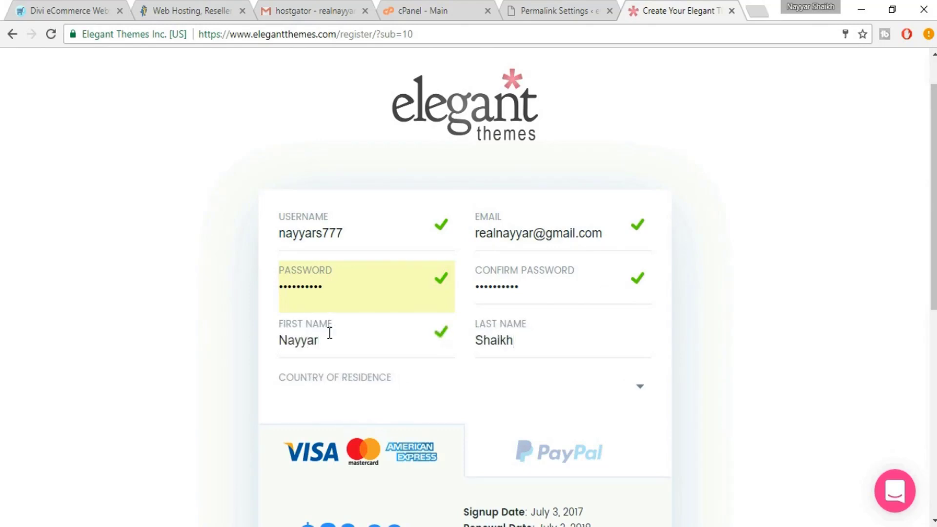
type("India")
scroll(791, 322, "down", 7)
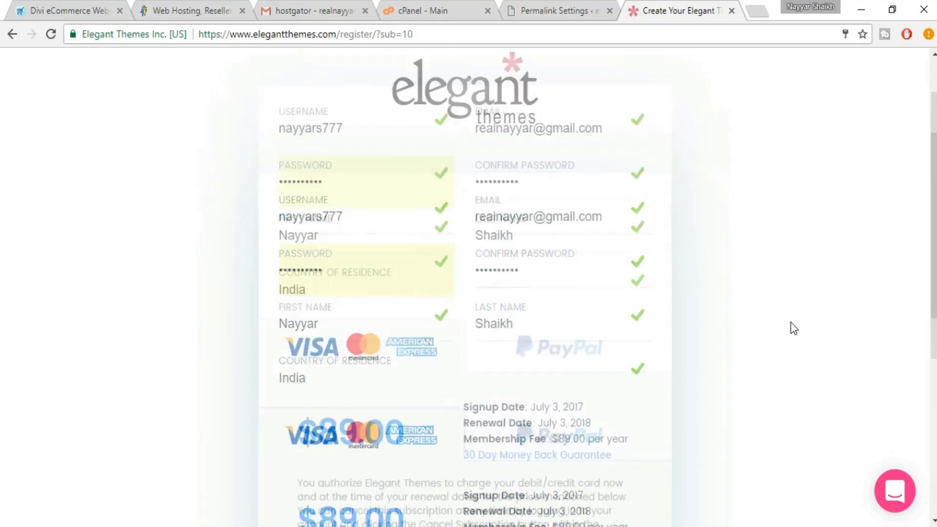
left_click(316, 359)
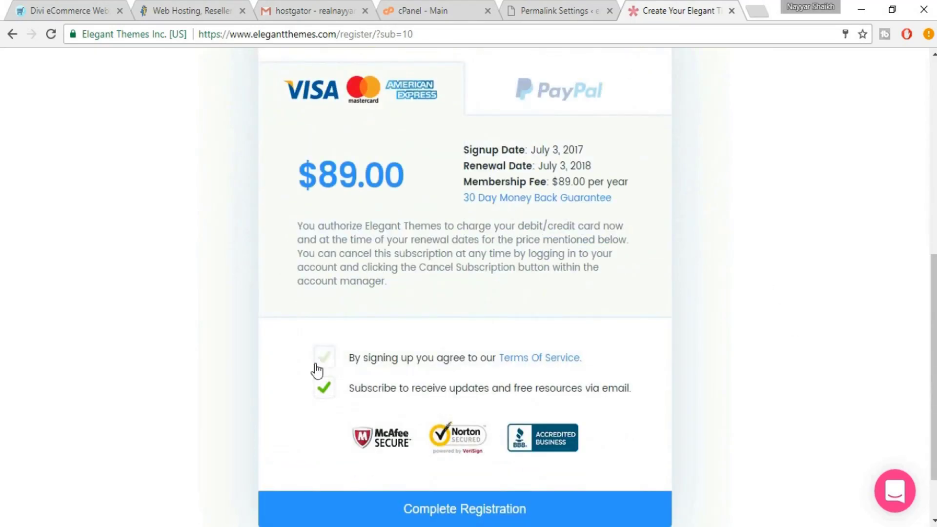
scroll(517, 360, "down", 2)
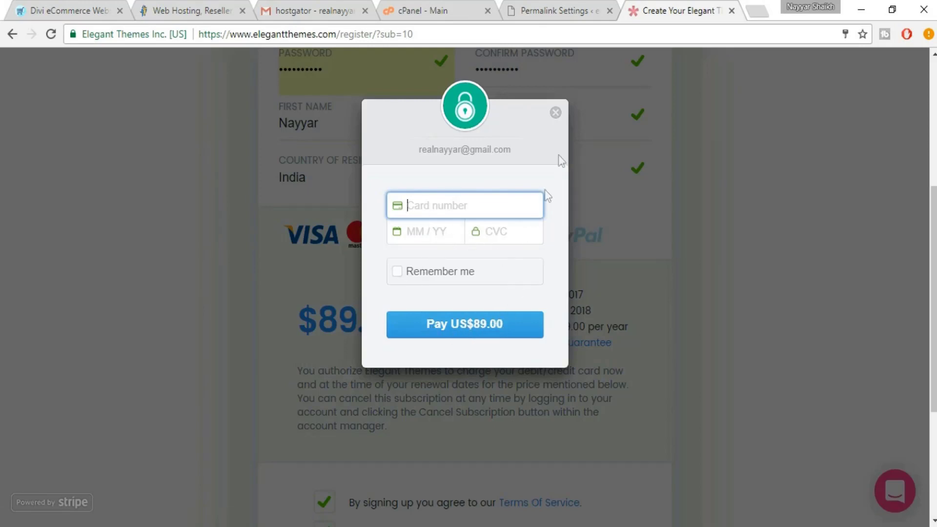
left_click(555, 114)
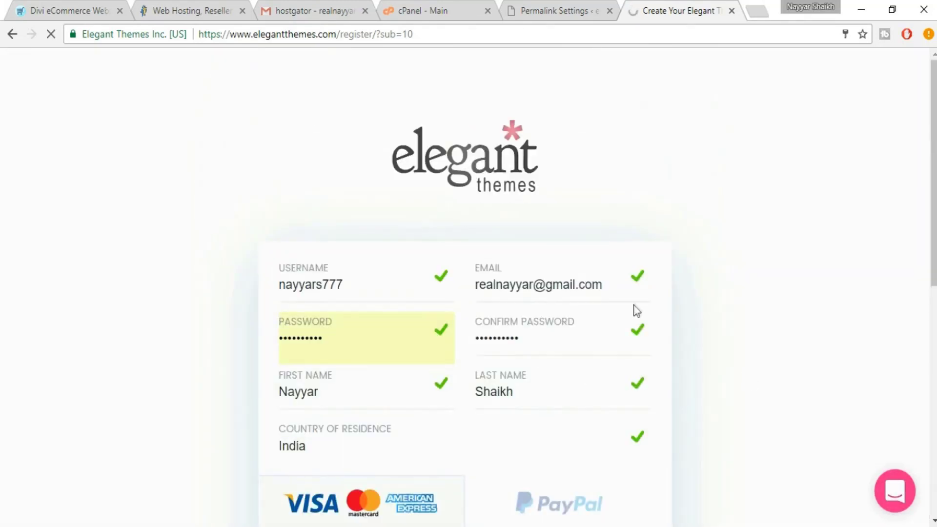
scroll(633, 309, "down", 3)
Step: Close the Elegant Themes tab and go to Appearance > Themes > Add New > Upload Theme
left_click(732, 11)
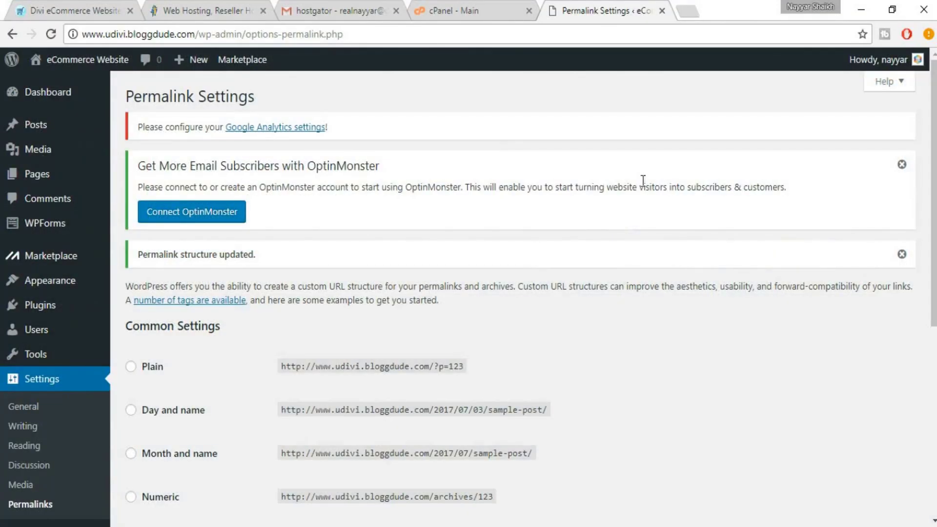
mouse_move(57, 287)
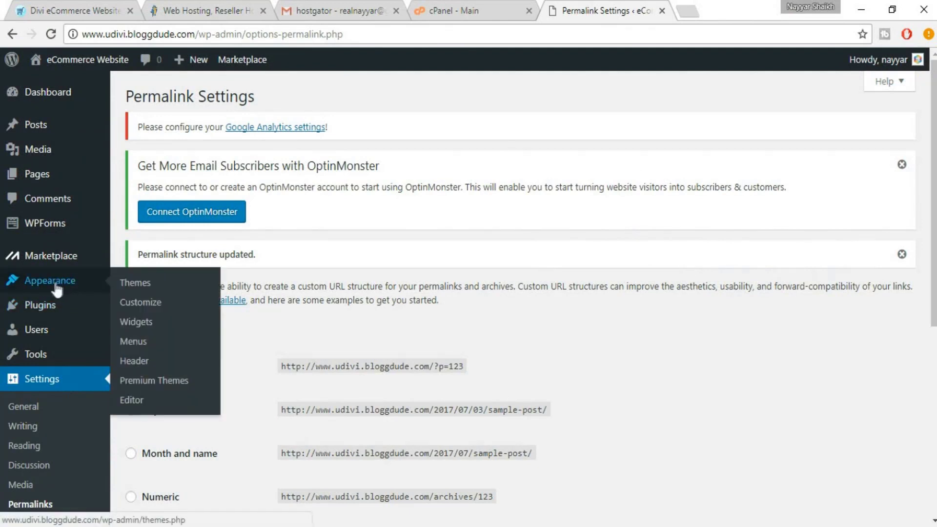
left_click(137, 284)
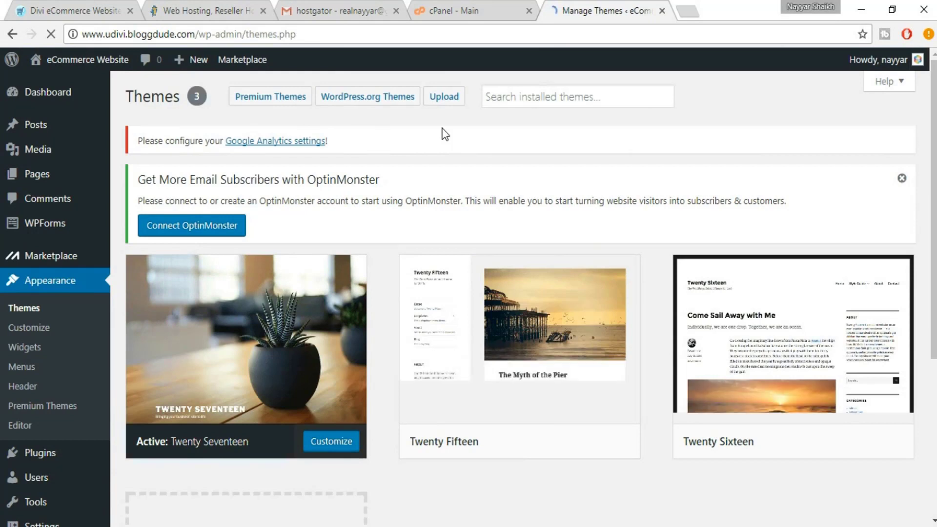
left_click(450, 98)
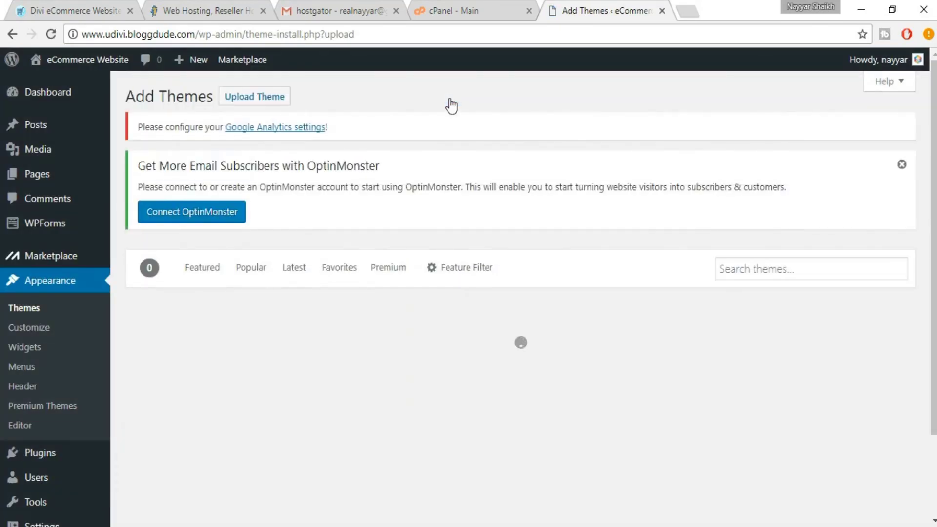
left_click(264, 100)
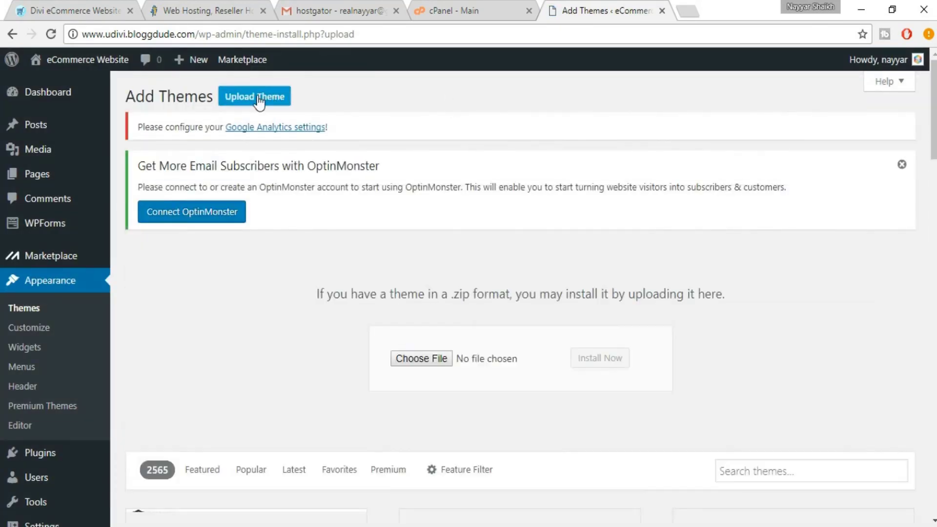
Step: Choose divi.zip from the Desktop and start installing it with Install Now
left_click(422, 358)
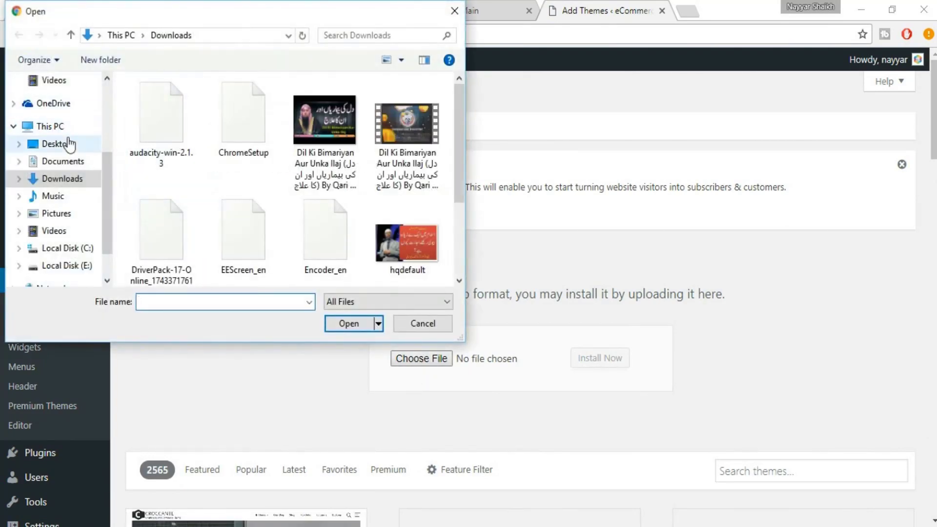
left_click(66, 145)
left_click(196, 102)
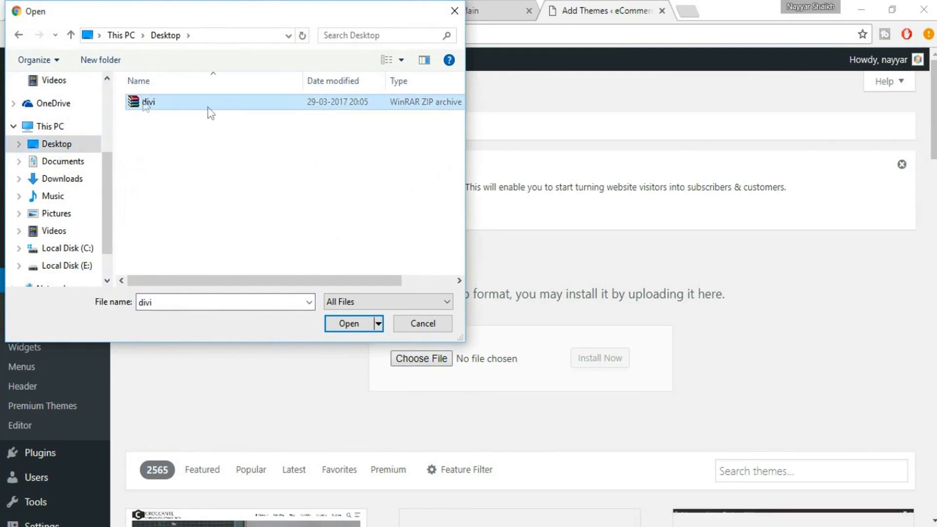
left_click(349, 324)
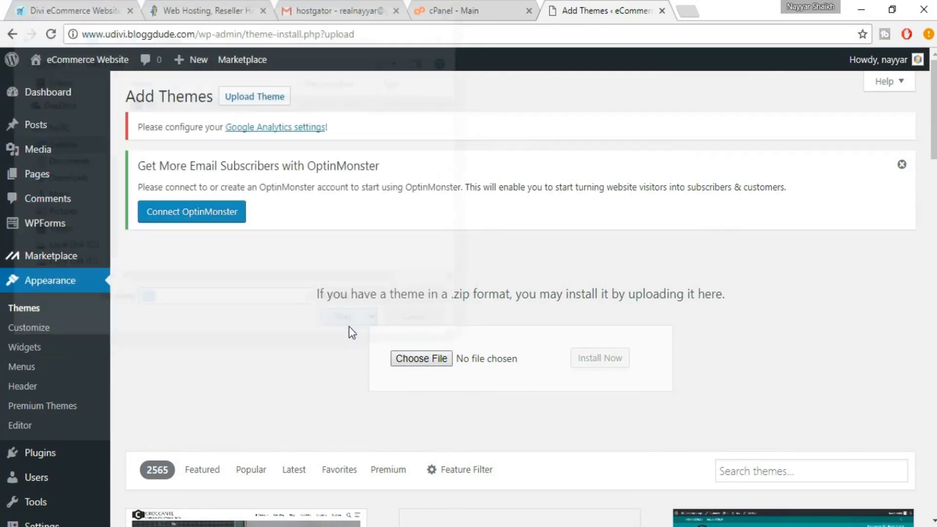
left_click(605, 362)
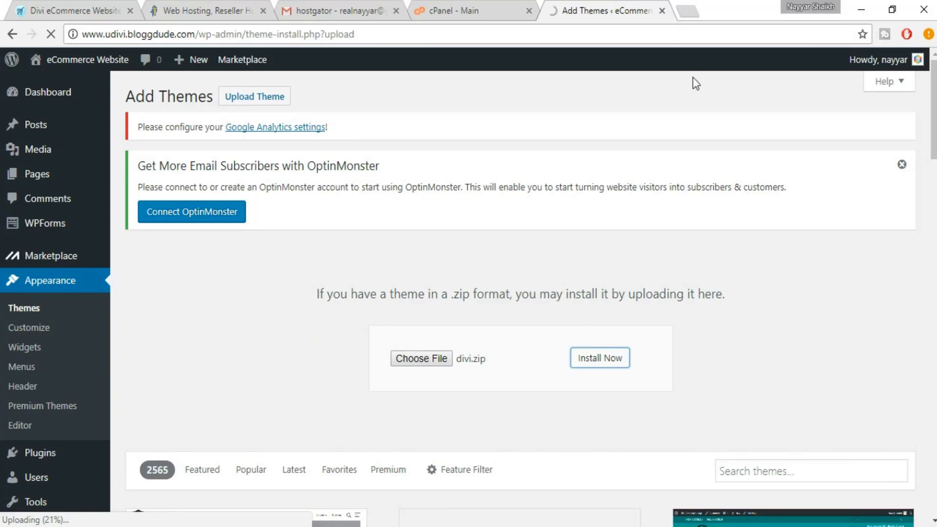
left_click(692, 7)
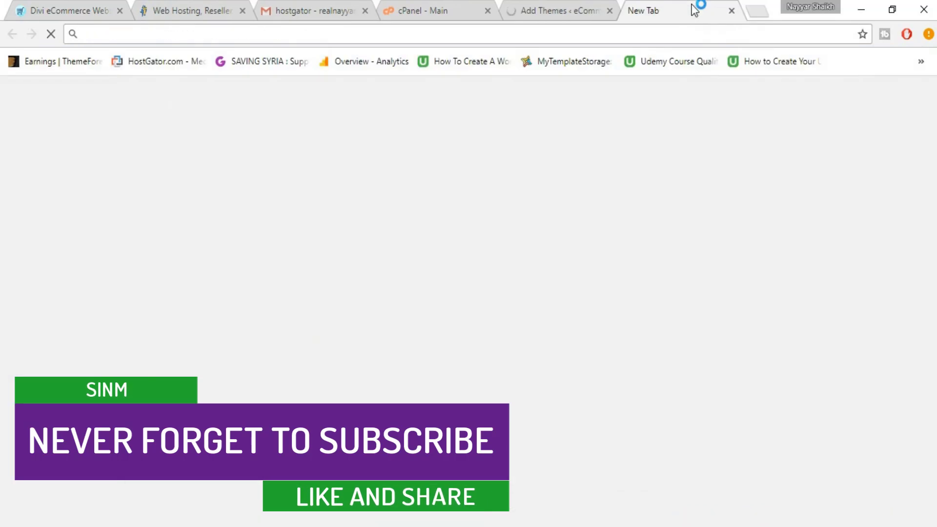
type("youtube.com")
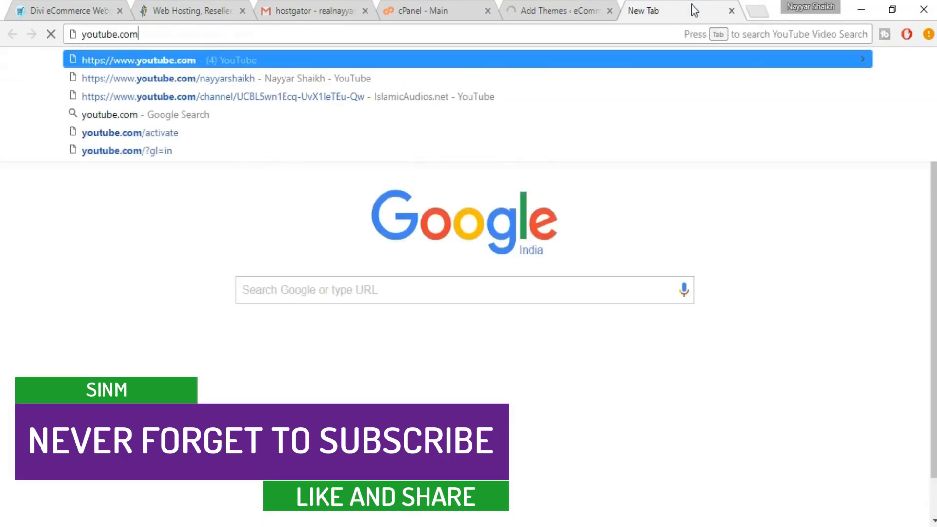
key("Down")
key("Return")
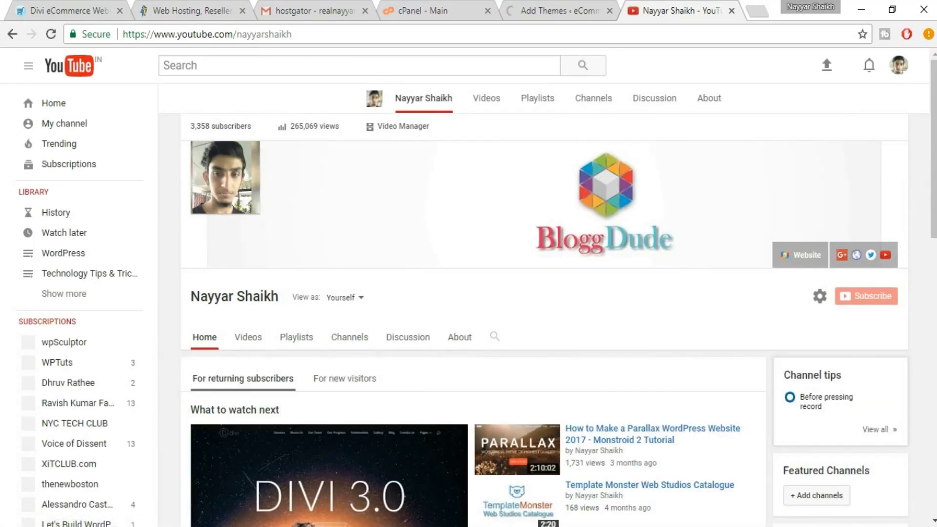
scroll(544, 317, "down", 1)
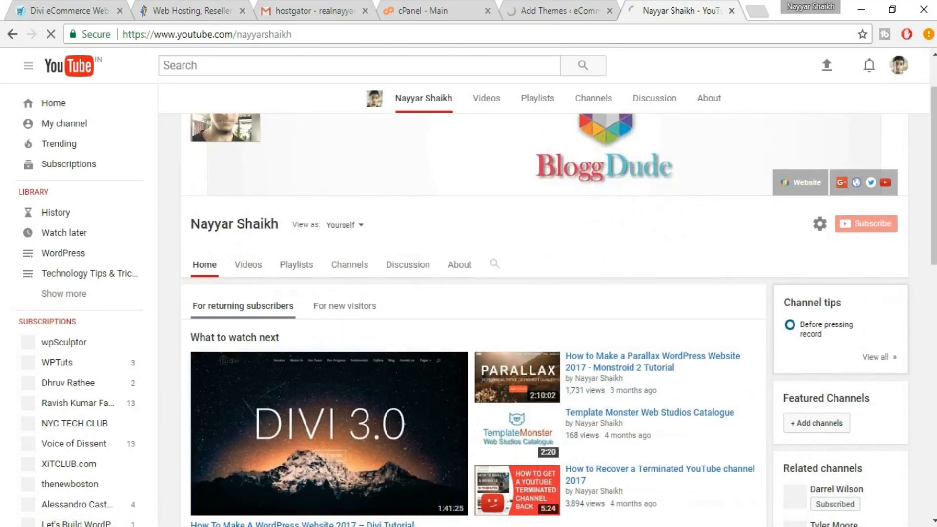
scroll(543, 317, "down", 2)
scroll(544, 317, "down", 2)
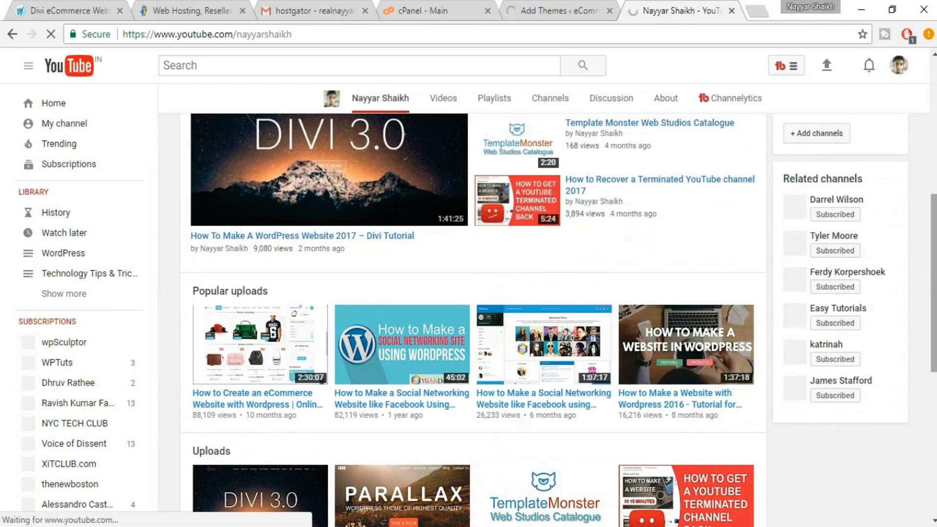
scroll(917, 237, "up", 2)
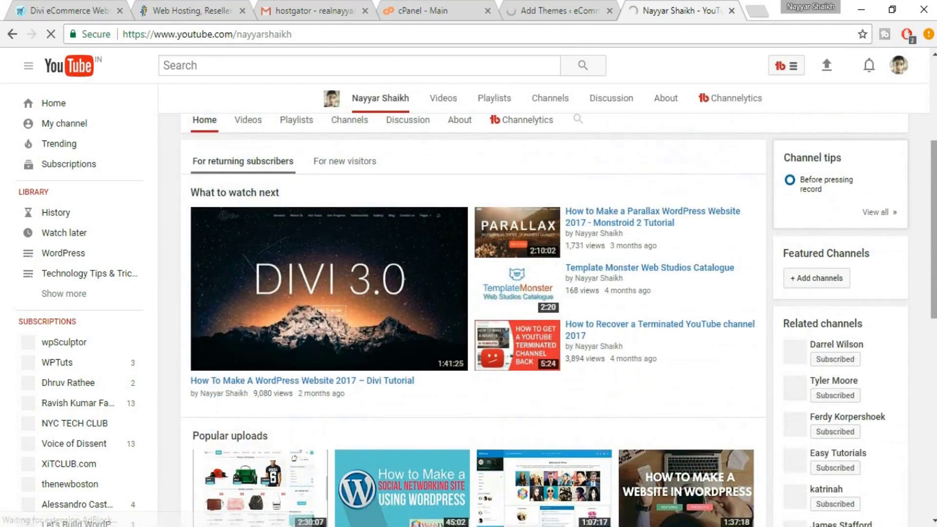
left_click_drag(934, 236, 935, 267)
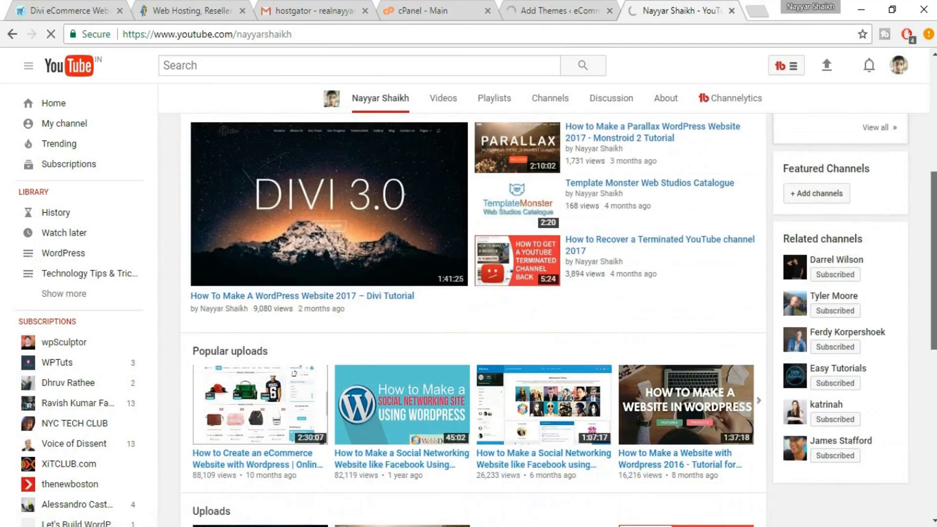
scroll(250, 448, "up", 2)
scroll(250, 448, "up", 3)
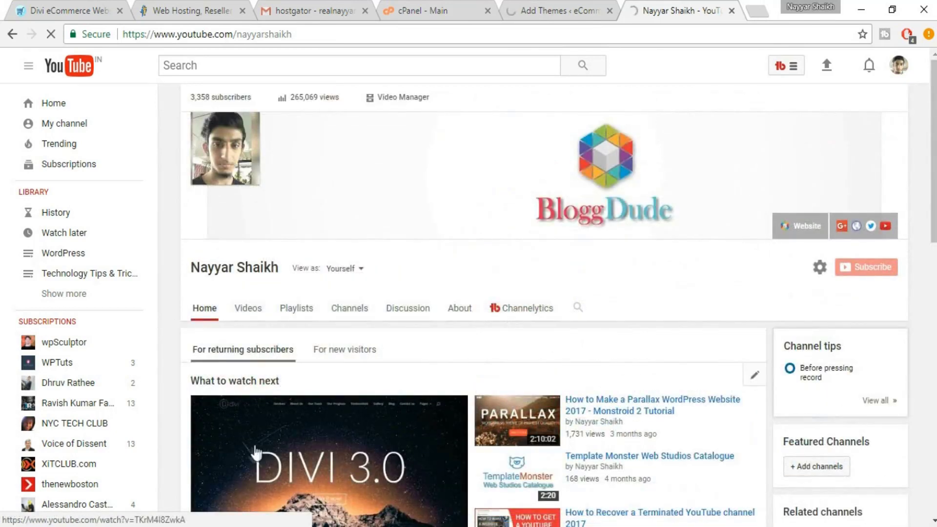
left_click(732, 10)
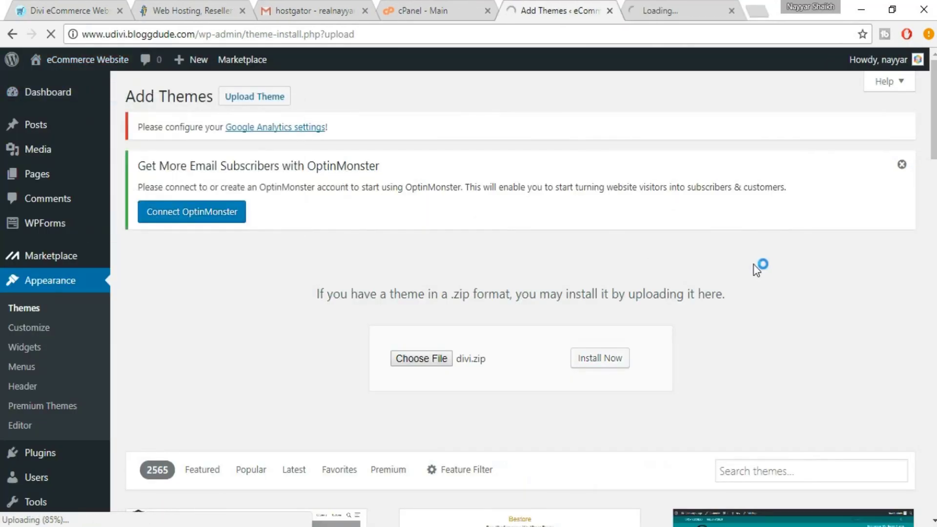
Step: Close the extra loading tab and open the live site's front page in a new tab
left_click(732, 11)
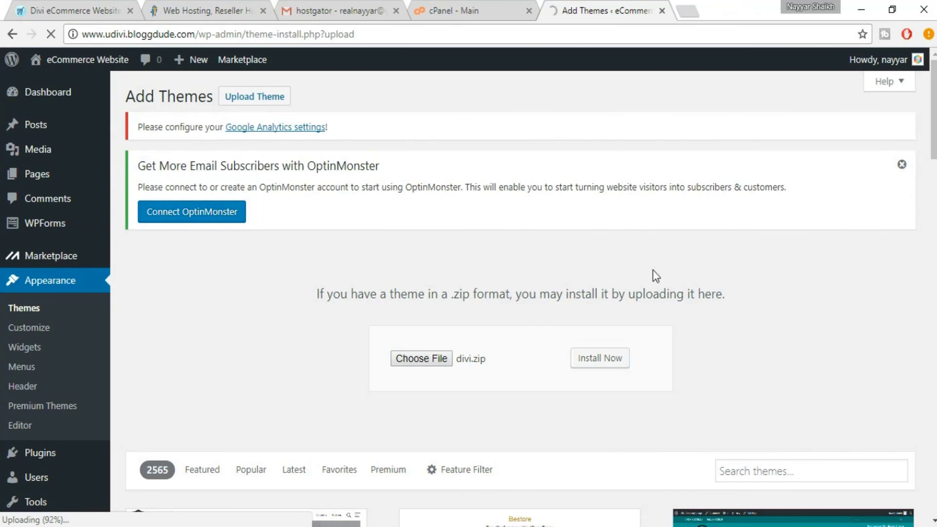
mouse_move(78, 64)
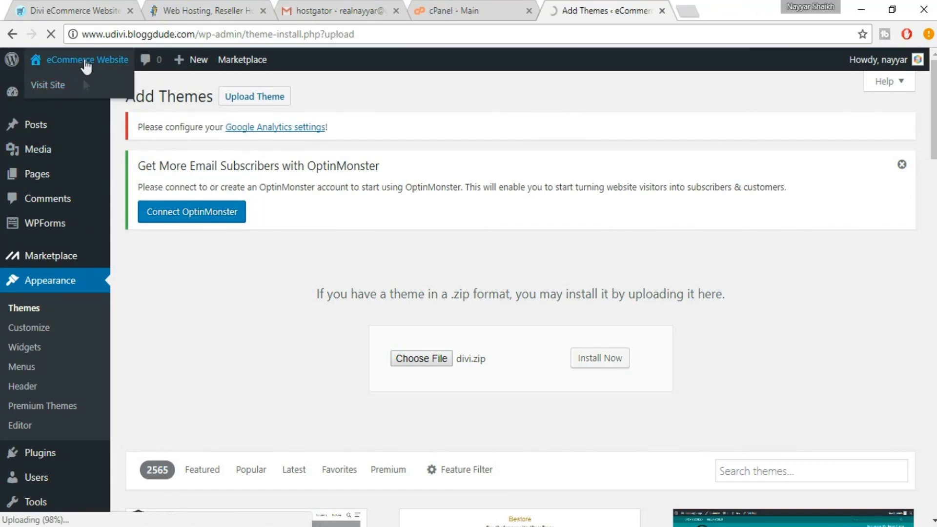
right_click(80, 85)
left_click(89, 94)
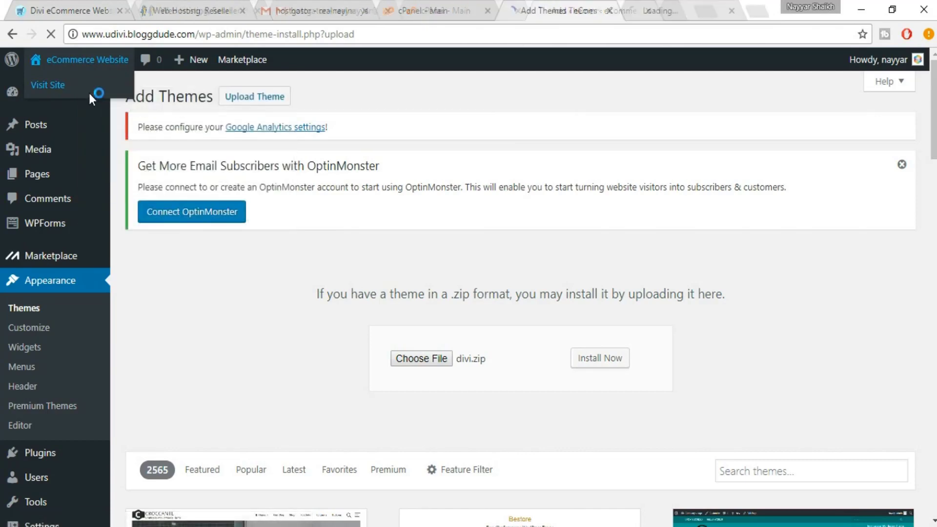
left_click(681, 10)
Step: Scroll over the front page, then return to the divi.zip 'Theme installed successfully' page
scroll(830, 293, "down", 5)
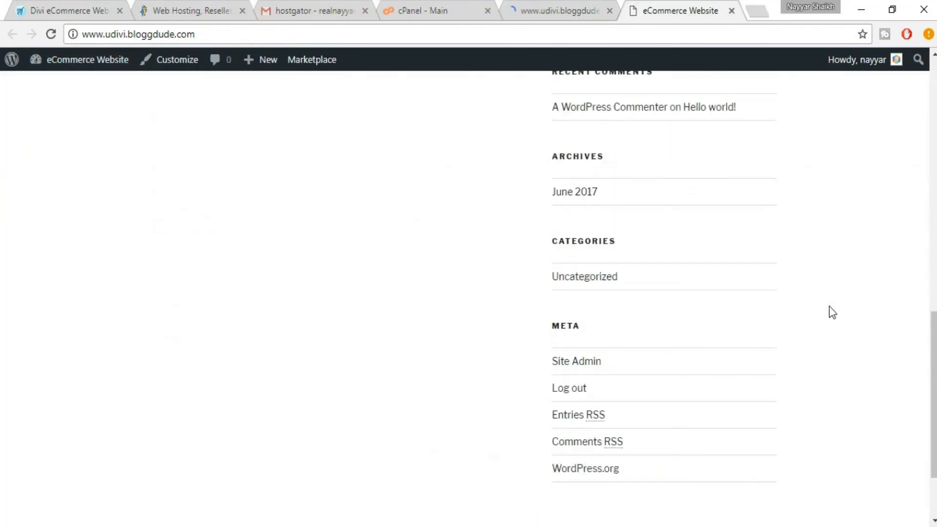
scroll(831, 310, "up", 10)
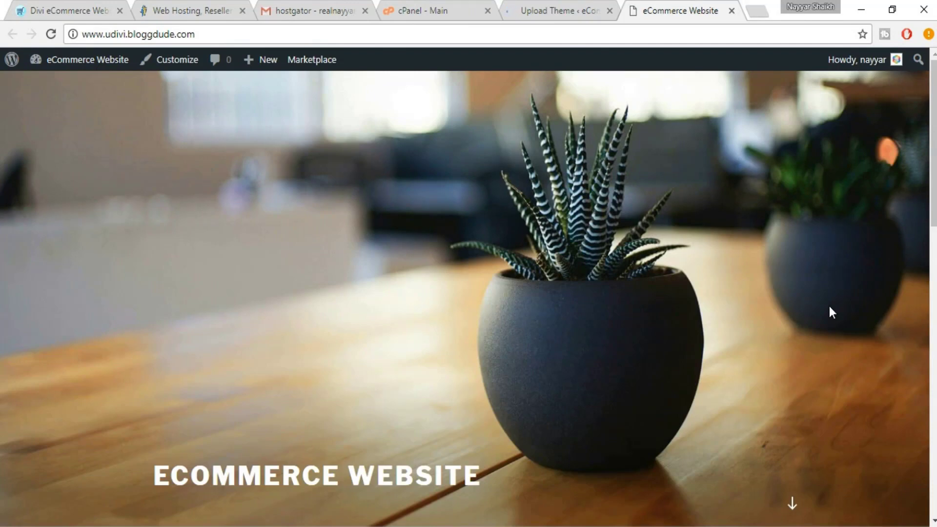
scroll(830, 307, "down", 10)
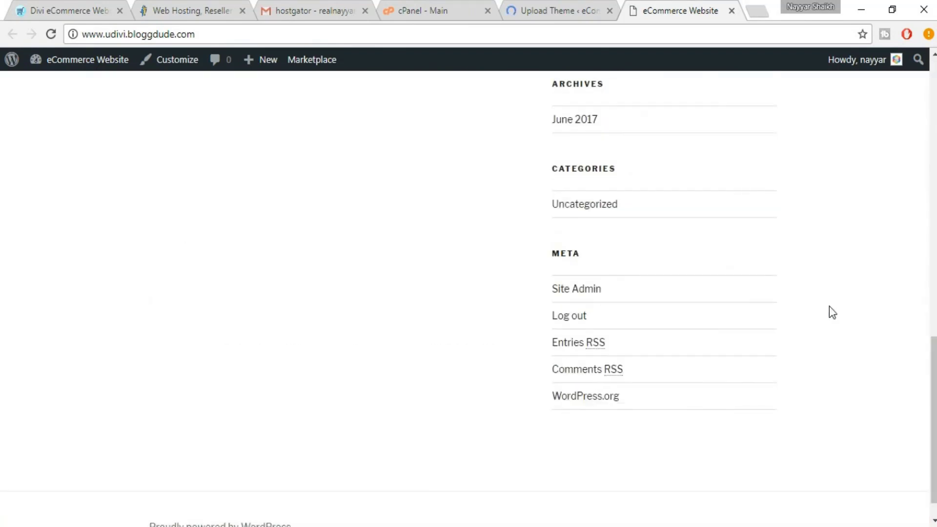
scroll(830, 313, "up", 10)
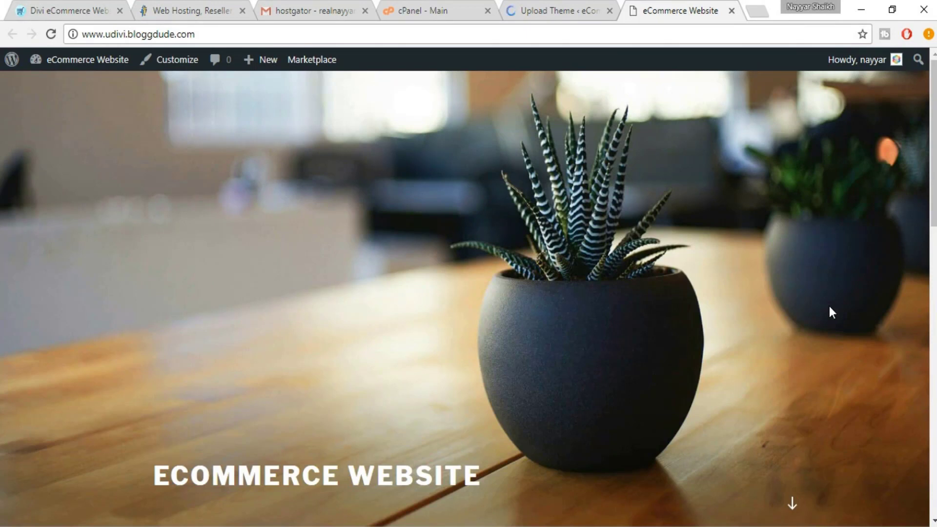
left_click(581, 9)
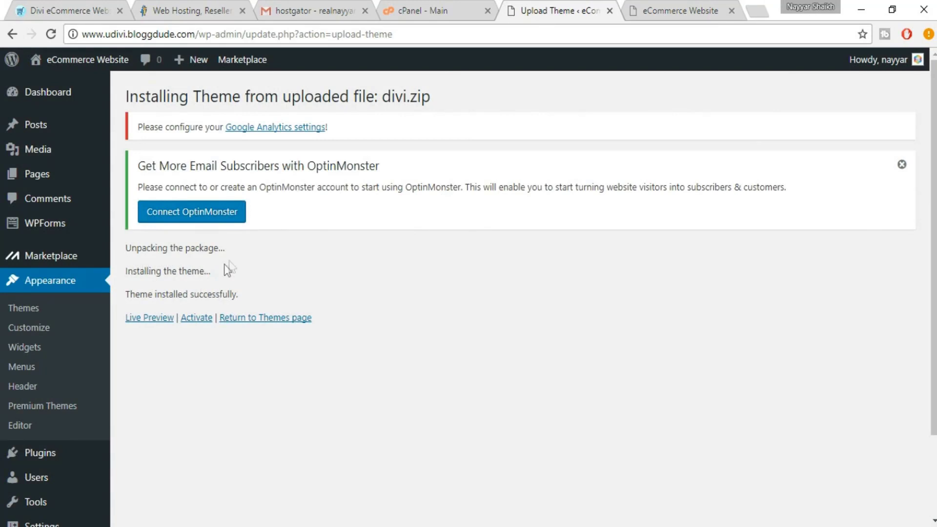
Step: Activate Divi, reload the Themes page to clear the PHP warnings, and return to the front page
left_click(189, 322)
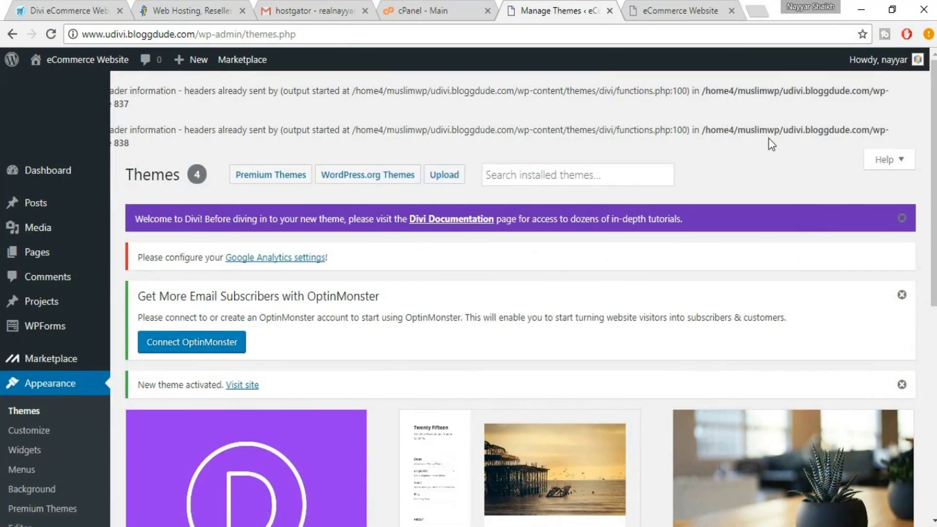
left_click_drag(113, 90, 732, 128)
left_click(739, 130)
left_click(52, 34)
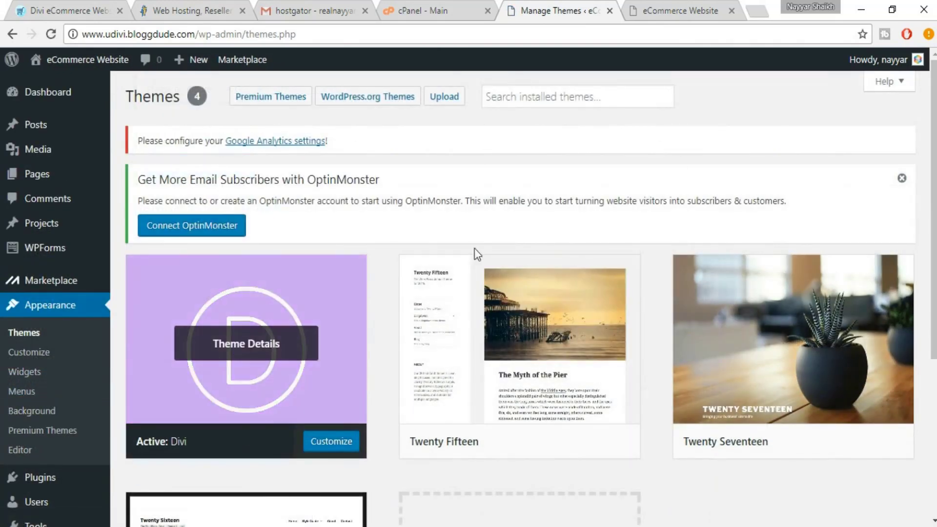
left_click(701, 9)
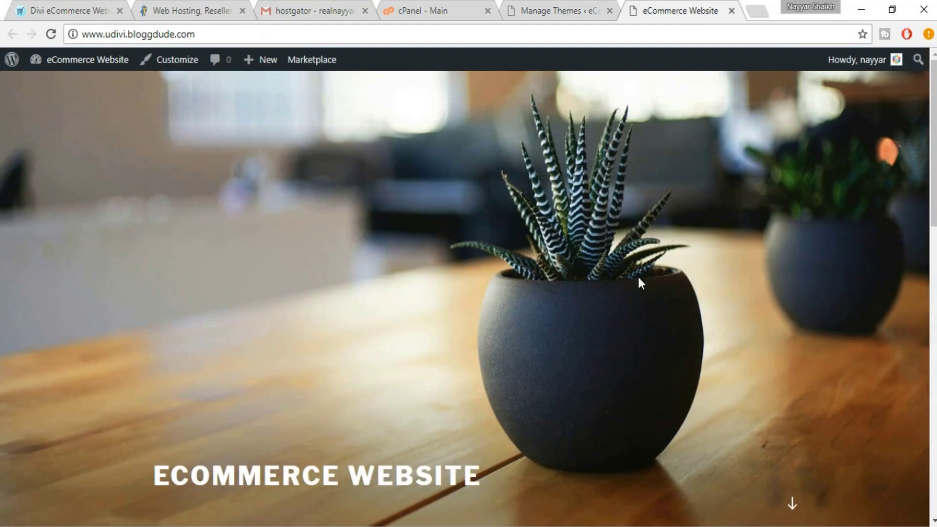
Step: Reload and scroll the eCommerce Website front page in its Divi layout, then view the BloggDude dashboard
left_click(49, 34)
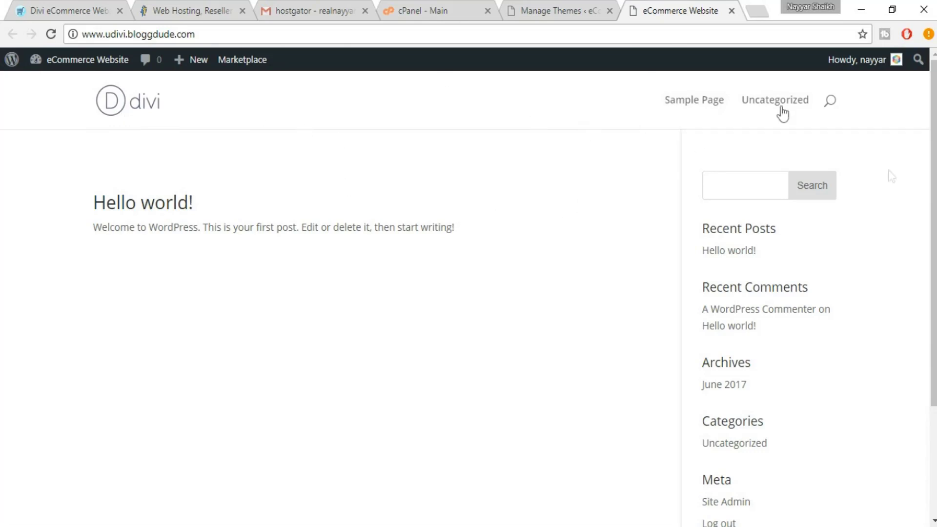
scroll(469, 445, "down", 3)
scroll(470, 446, "up", 3)
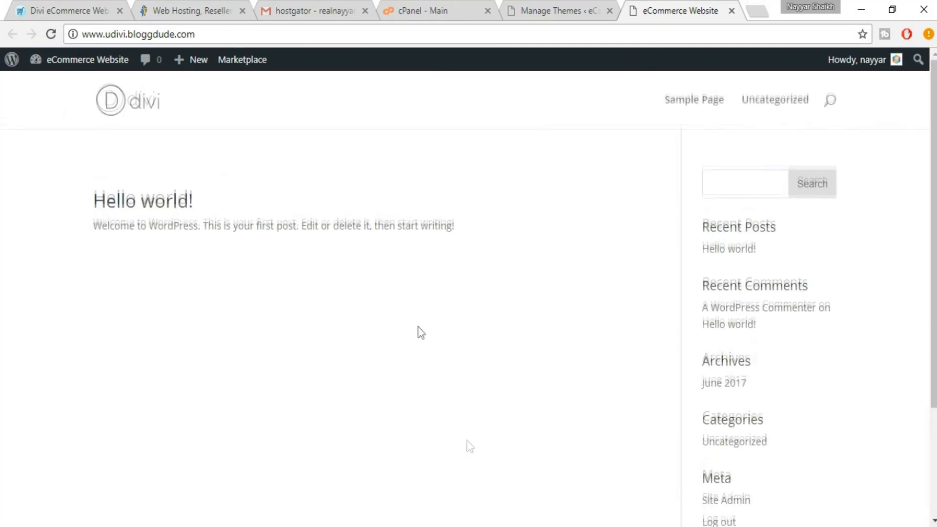
left_click(66, 11)
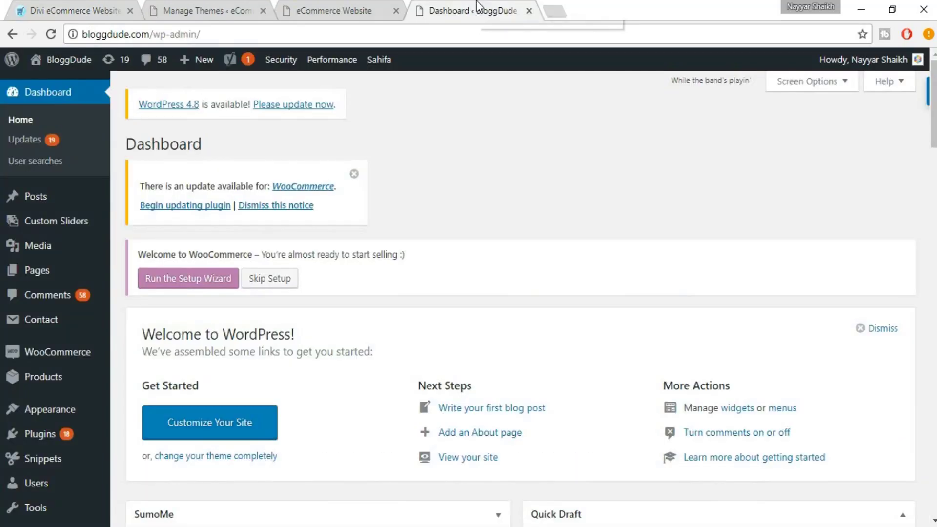
Step: Update the WooCommerce plugin to 3.1.0 on BloggDude and proceed to the WordPress 4.8 update
left_click(188, 207)
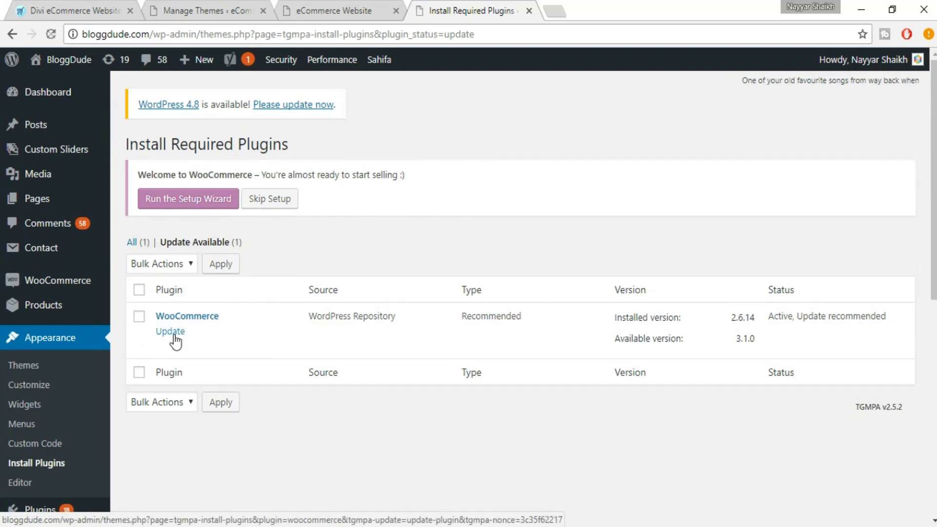
left_click(170, 332)
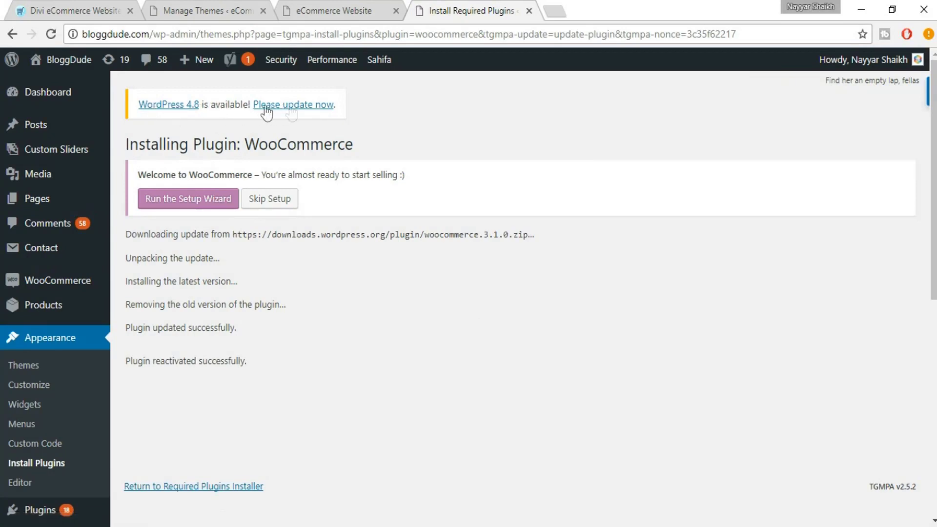
left_click(313, 108)
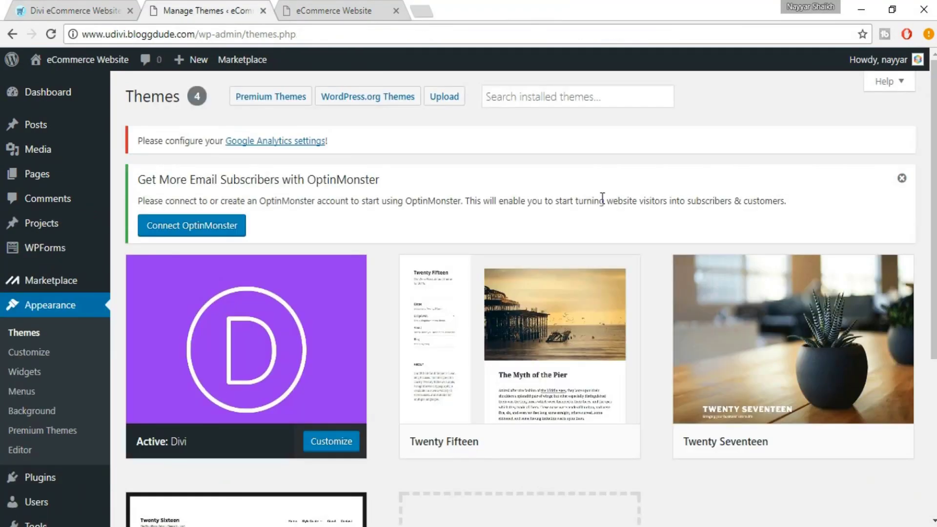
Step: Create and publish a new page titled 'Home'
mouse_move(81, 177)
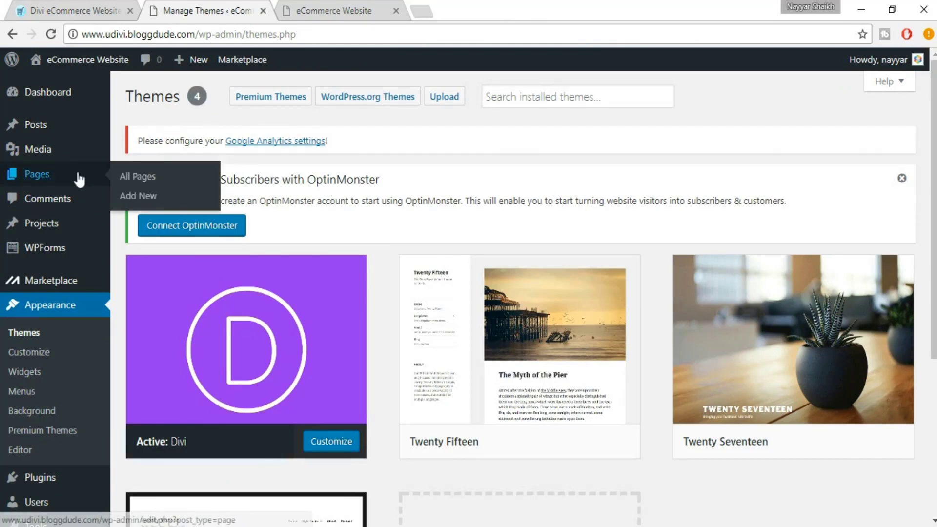
left_click(152, 196)
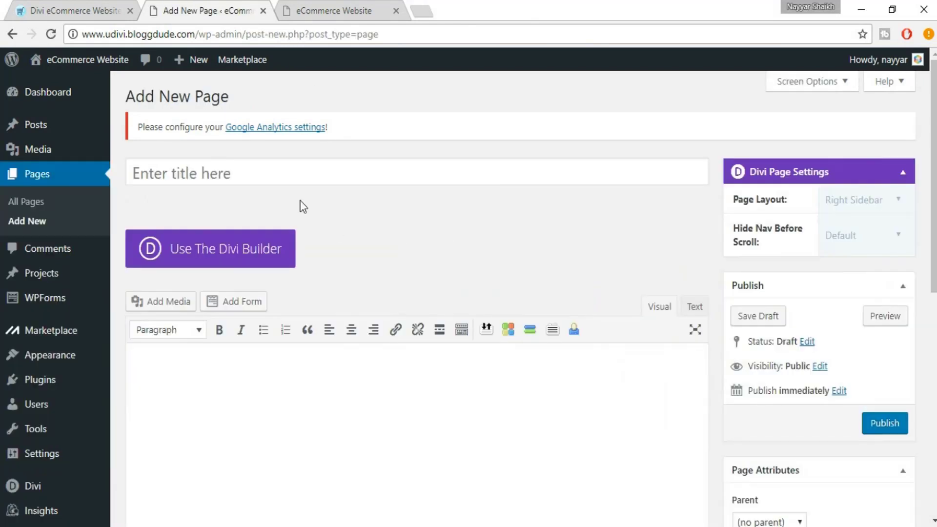
left_click(315, 178)
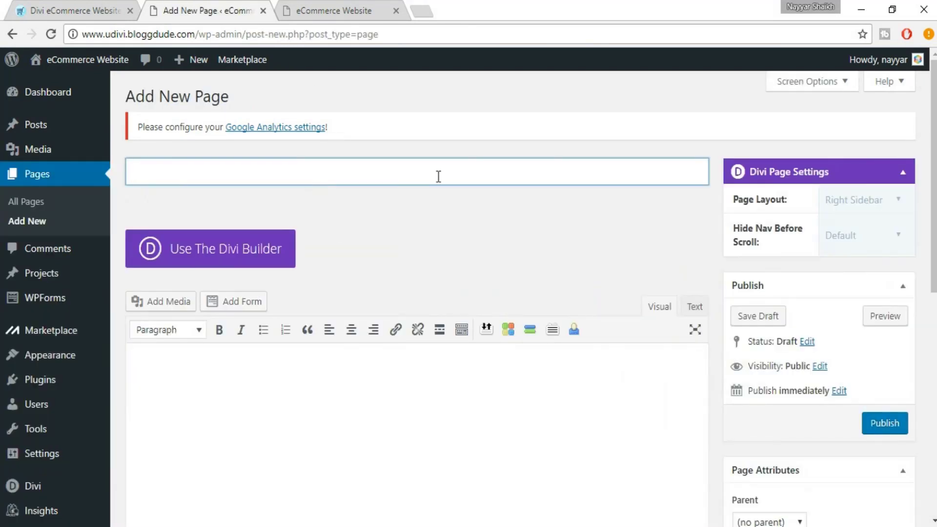
type("Home")
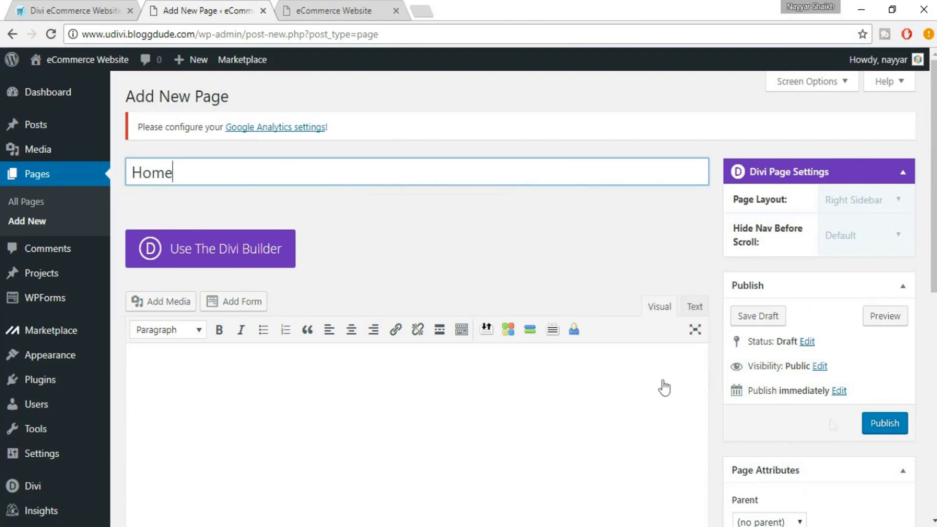
left_click(888, 423)
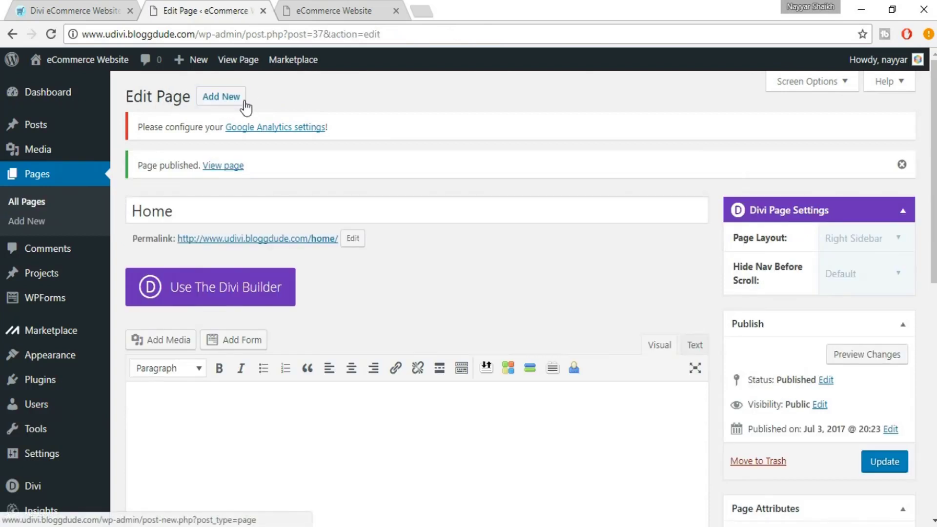
Step: Create and publish a second page titled 'All Products'
left_click(234, 98)
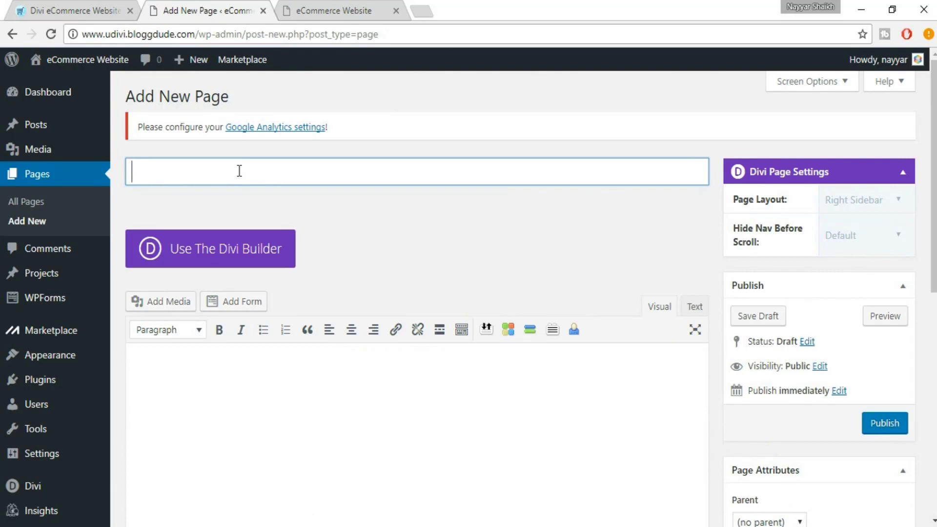
type("All Products")
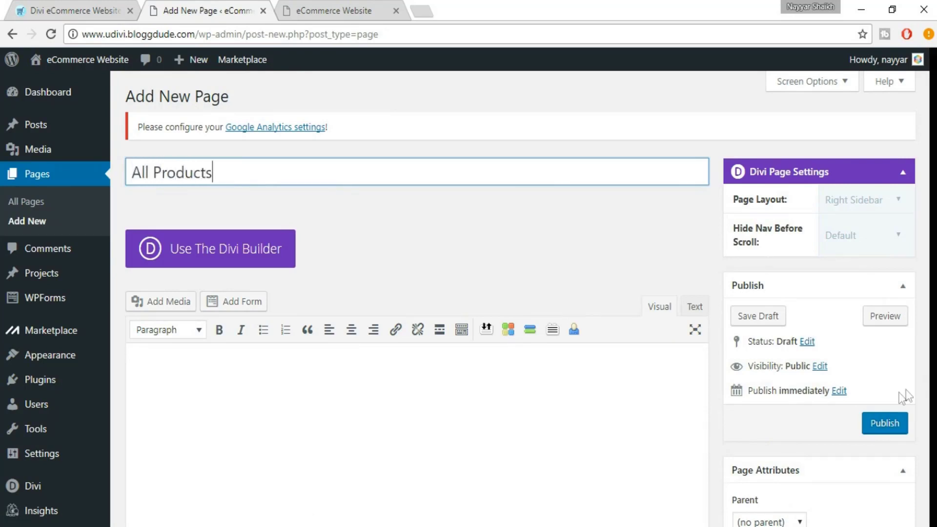
left_click(882, 428)
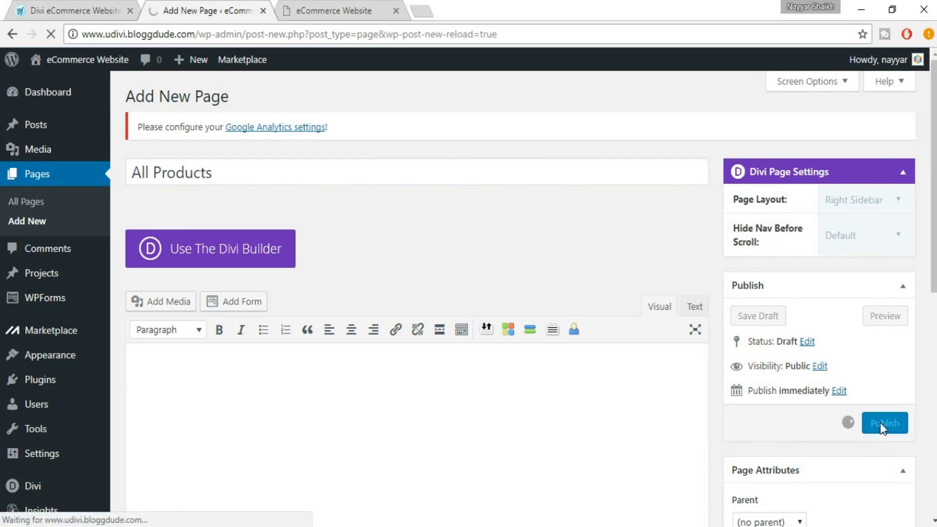
left_click(222, 96)
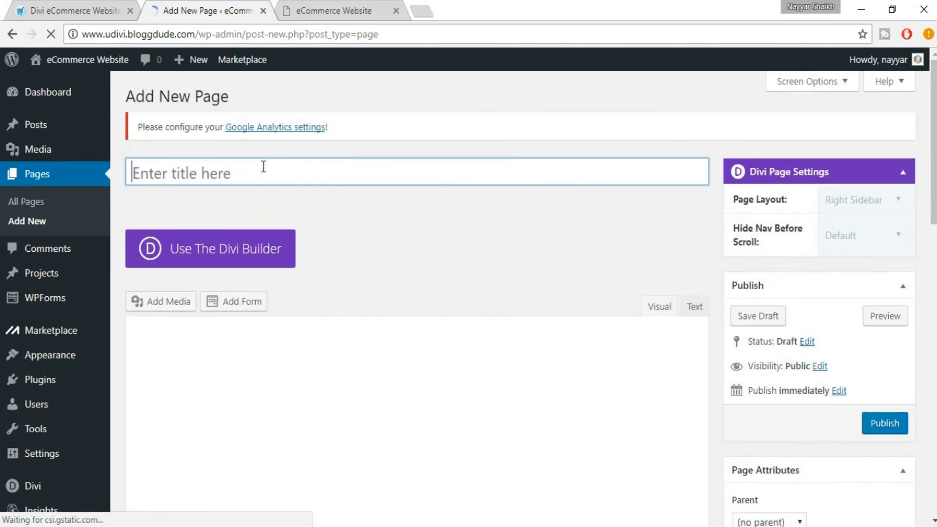
Step: Create and publish the 'About Us' and 'Contact Us' pages
type("About Us")
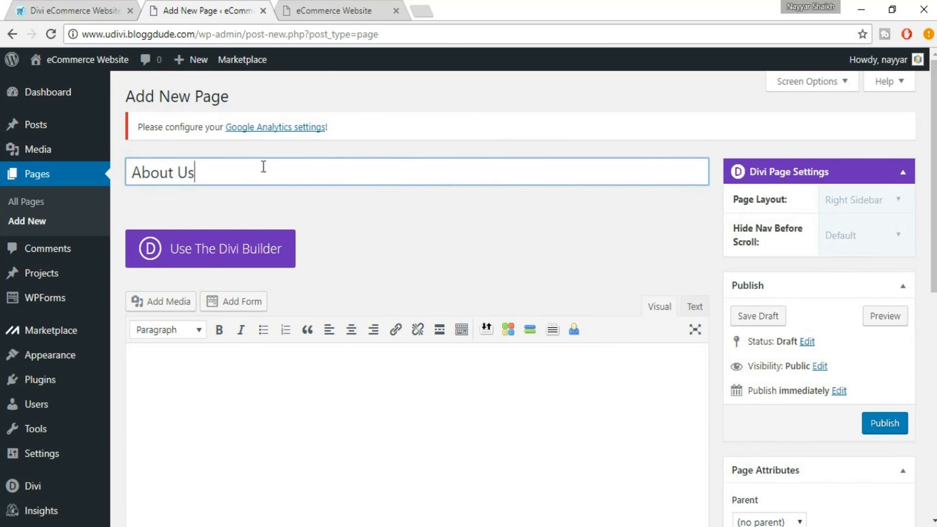
left_click(884, 424)
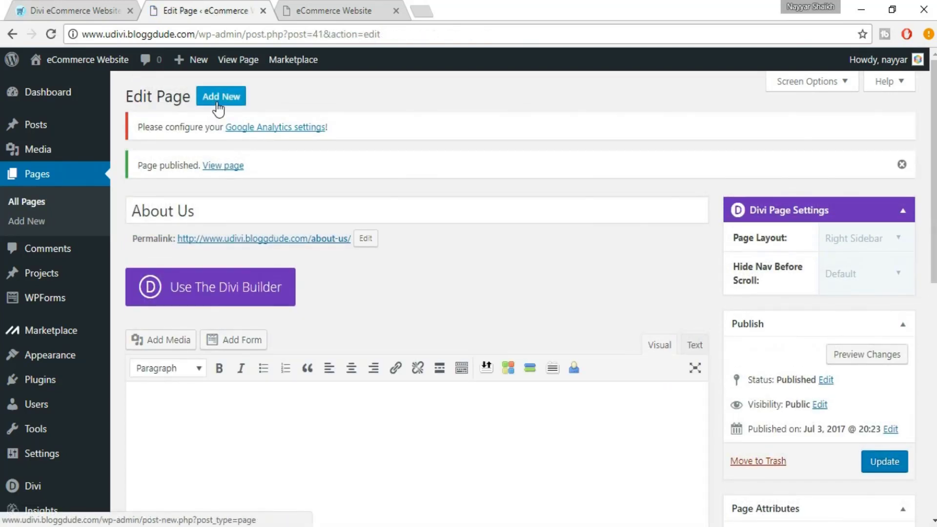
left_click(219, 108)
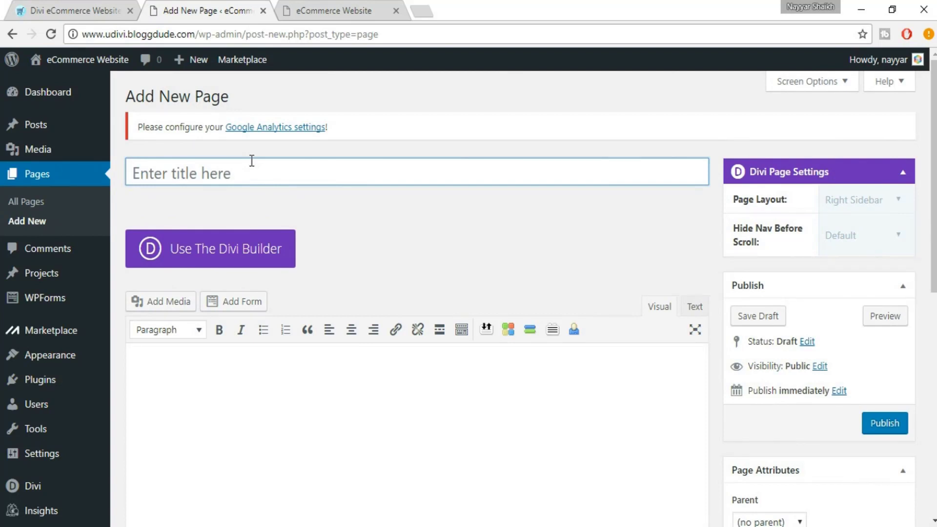
left_click(252, 161)
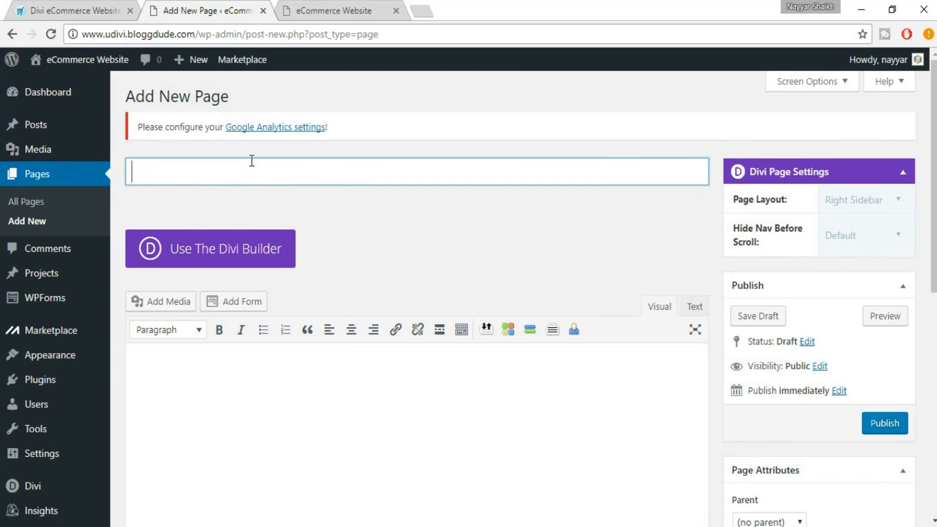
type("Contact ")
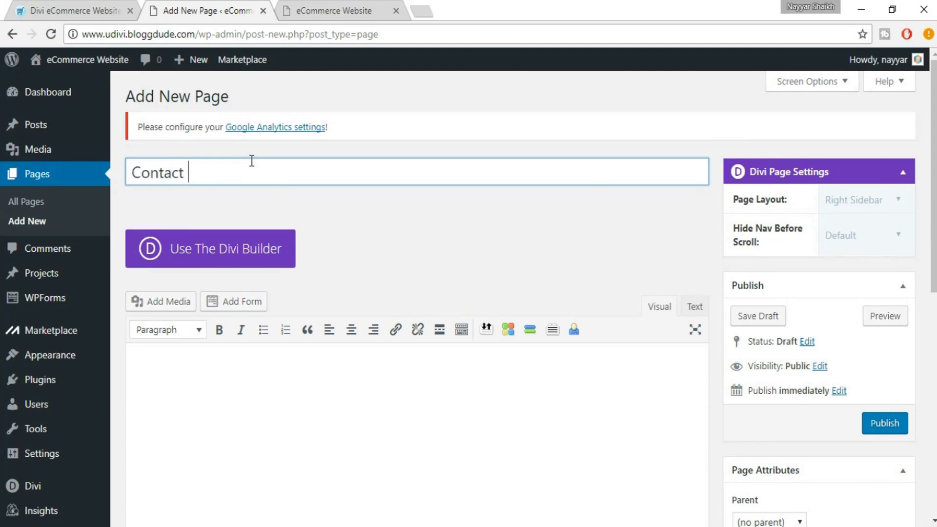
type("Us")
left_click(894, 429)
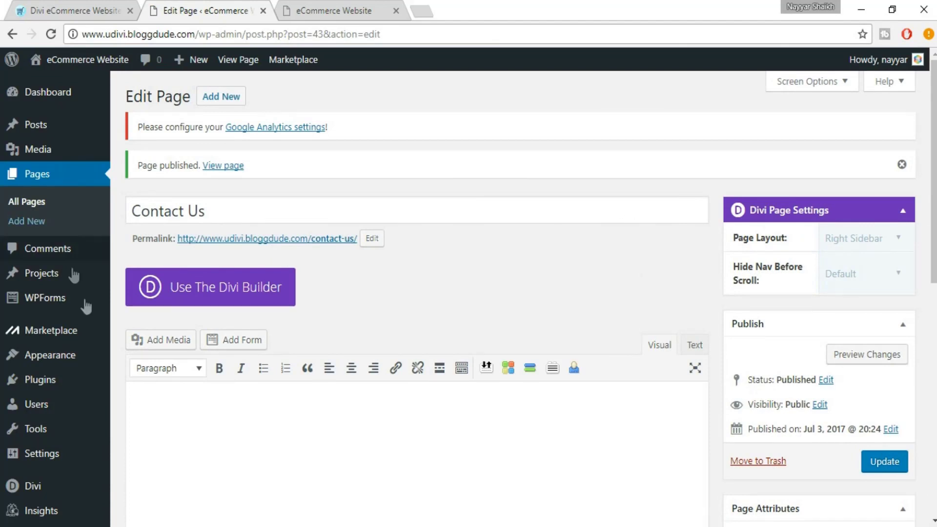
scroll(104, 339, "down", 3)
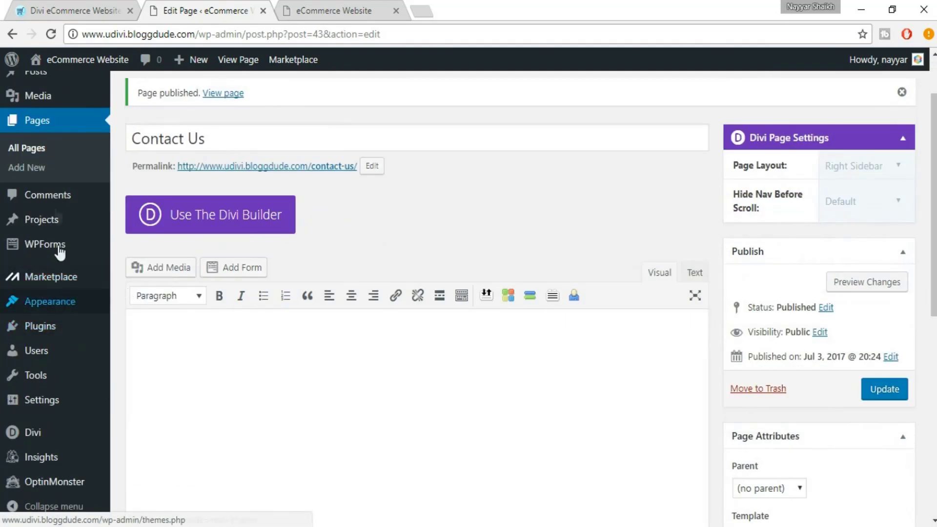
mouse_move(48, 307)
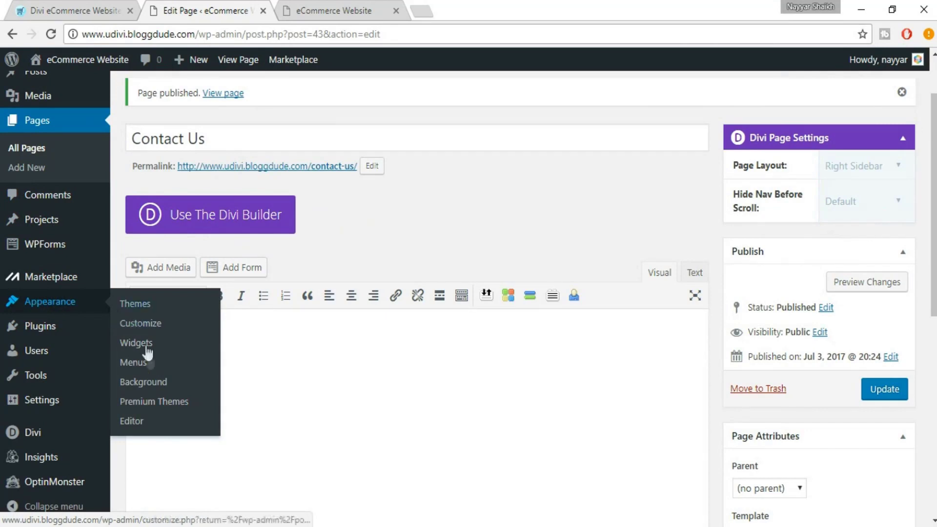
Step: Create a new navigation menu named 'MainMenu' in Appearance > Menus, then view the eDivi storefront
left_click(133, 363)
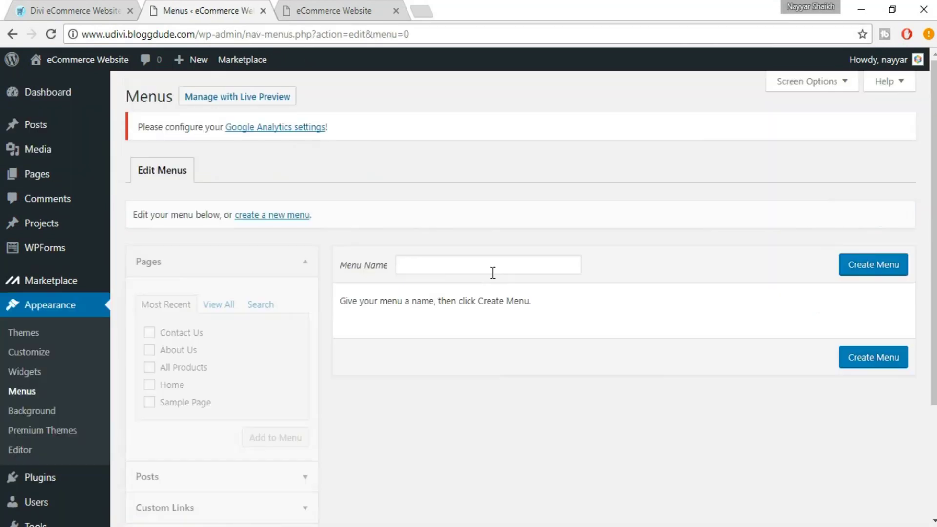
left_click(493, 272)
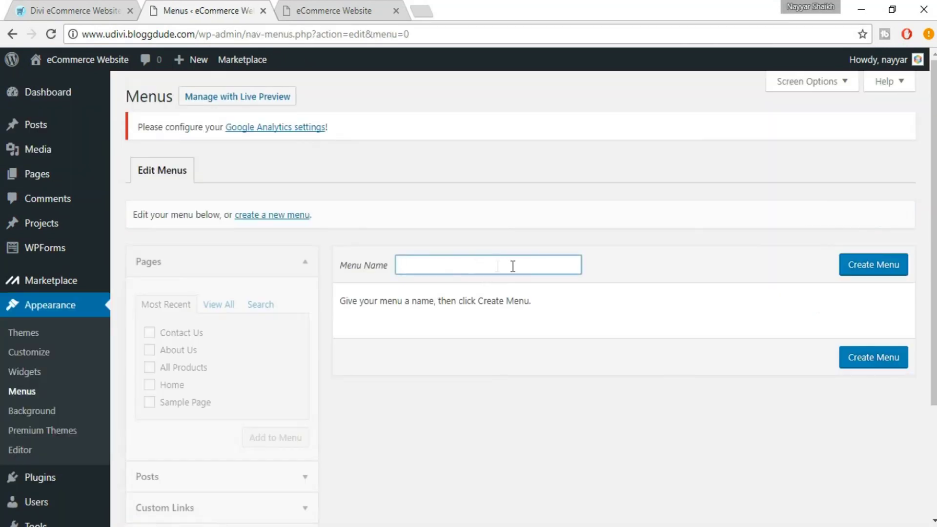
type("Main")
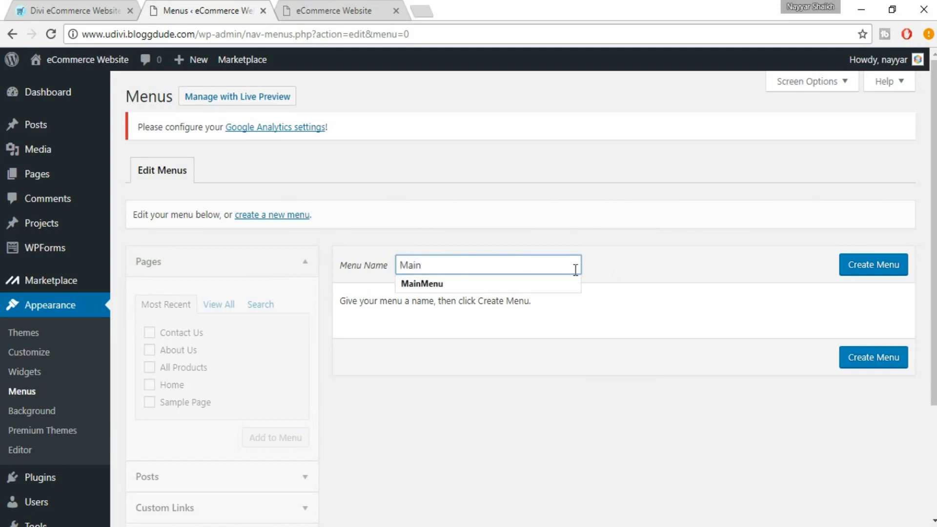
left_click(540, 284)
left_click(896, 275)
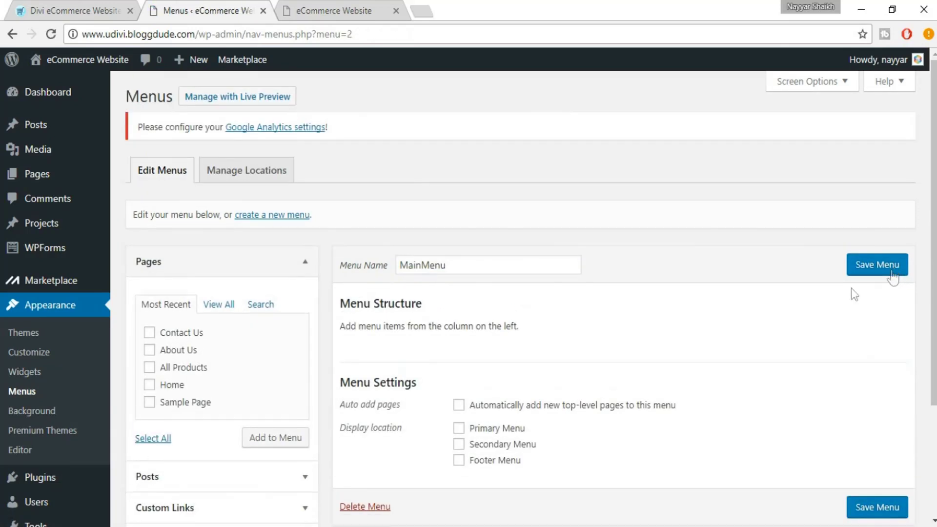
left_click(44, 6)
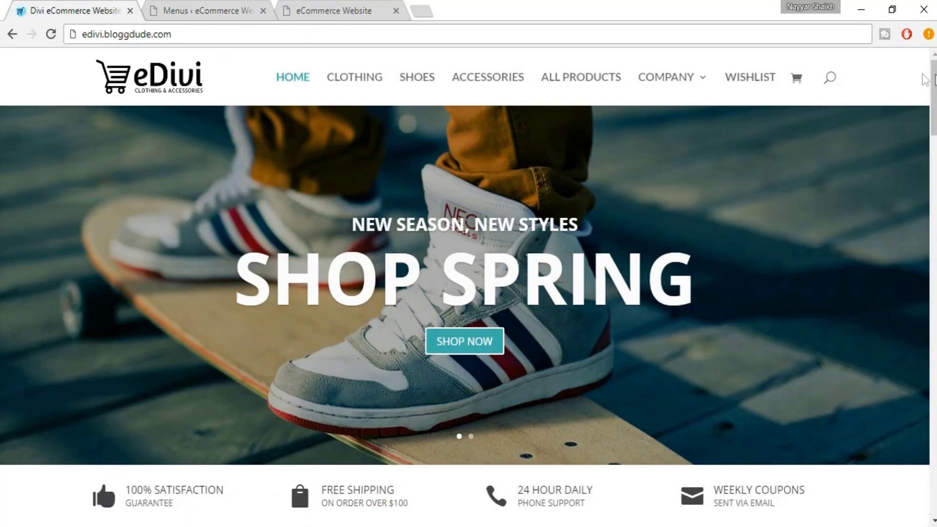
Step: Scroll the eDivi storefront to its footer, jump back to the top, and return to the Menus page
scroll(895, 472, "down", 15)
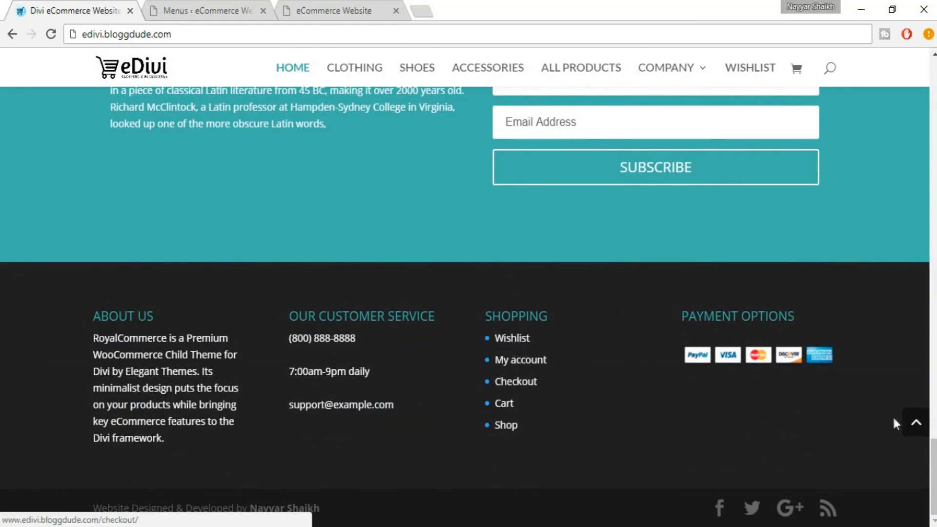
left_click(913, 424)
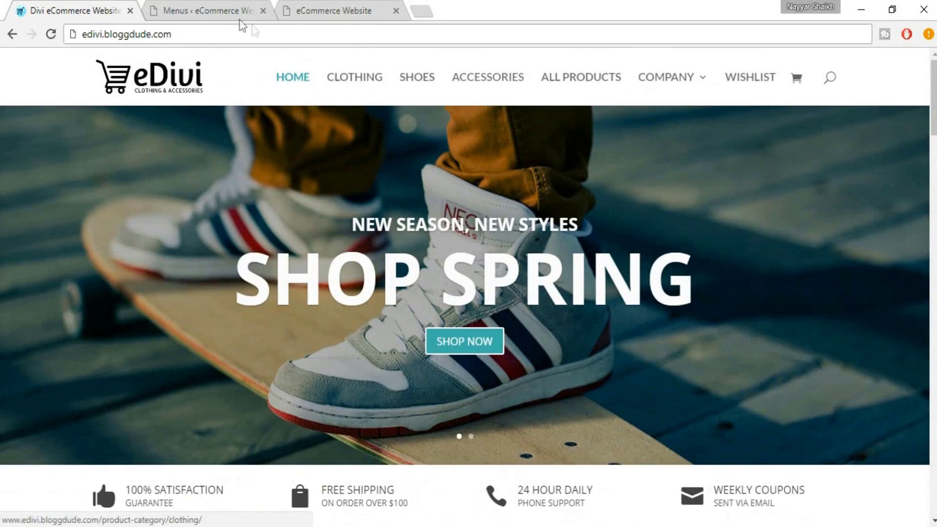
left_click(229, 17)
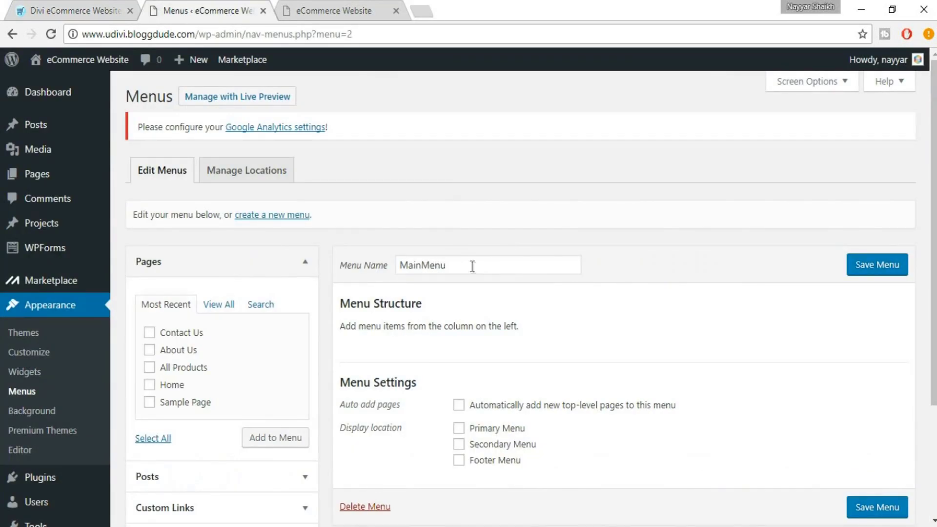
Step: Add the Home, All Products, About Us and Contact Us pages to MainMenu
scroll(505, 266, "down", 2)
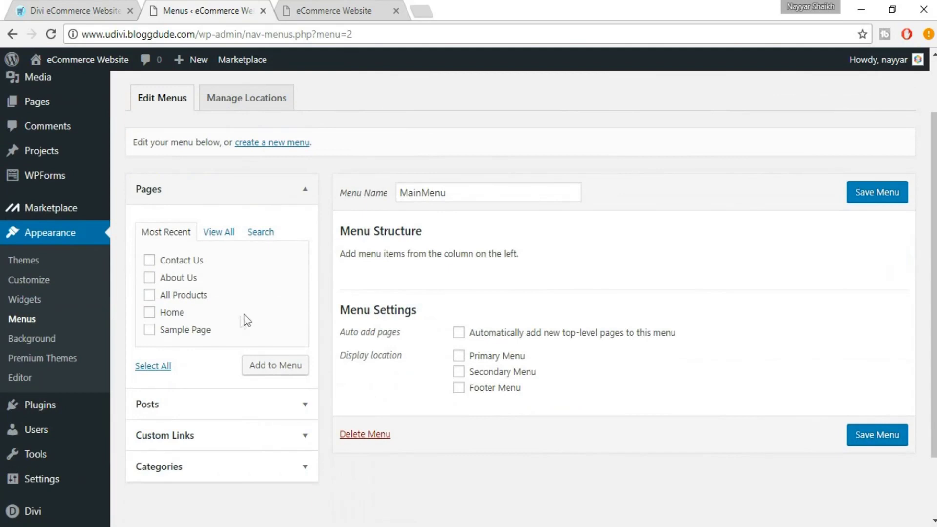
left_click(152, 277)
left_click(161, 295)
left_click(220, 233)
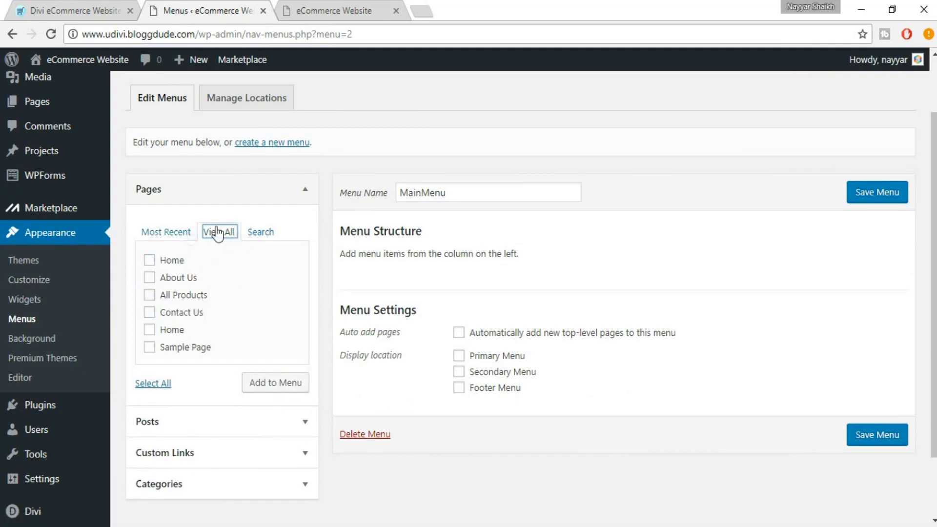
left_click(184, 260)
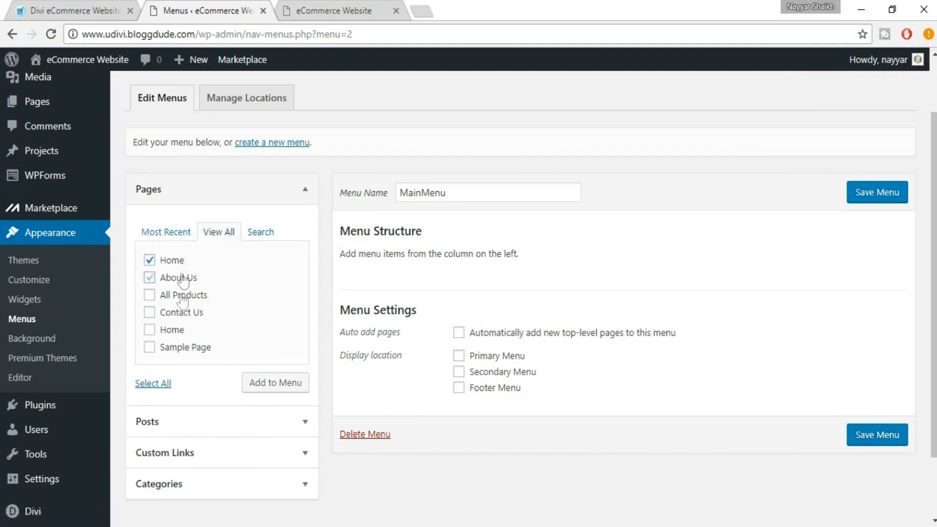
left_click(183, 277)
left_click(183, 295)
left_click(183, 313)
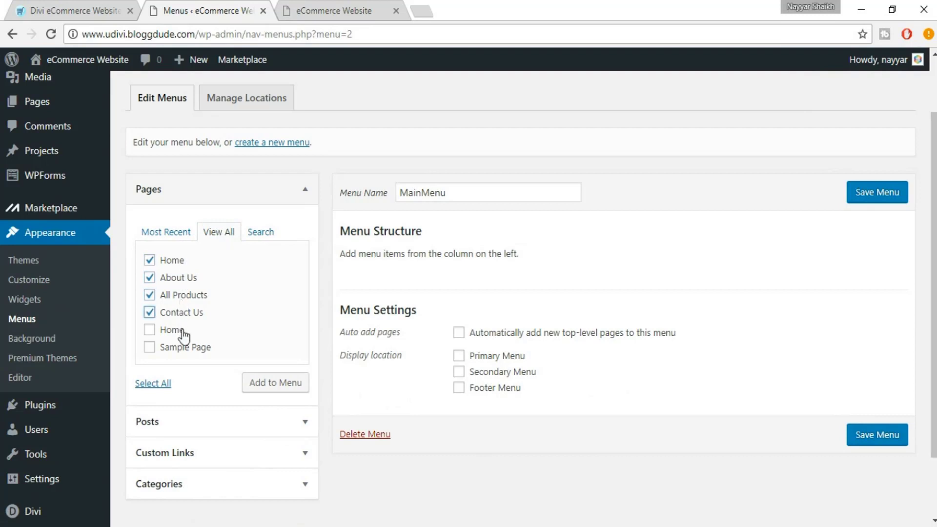
left_click(275, 386)
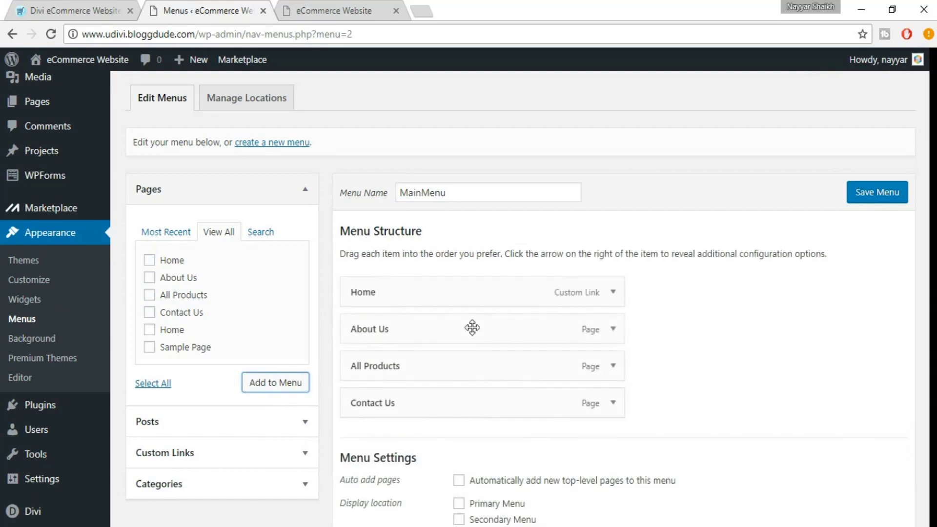
Step: Reorder the MainMenu items to Home, All Products, About Us, Contact Us
left_click(613, 291)
left_click(614, 292)
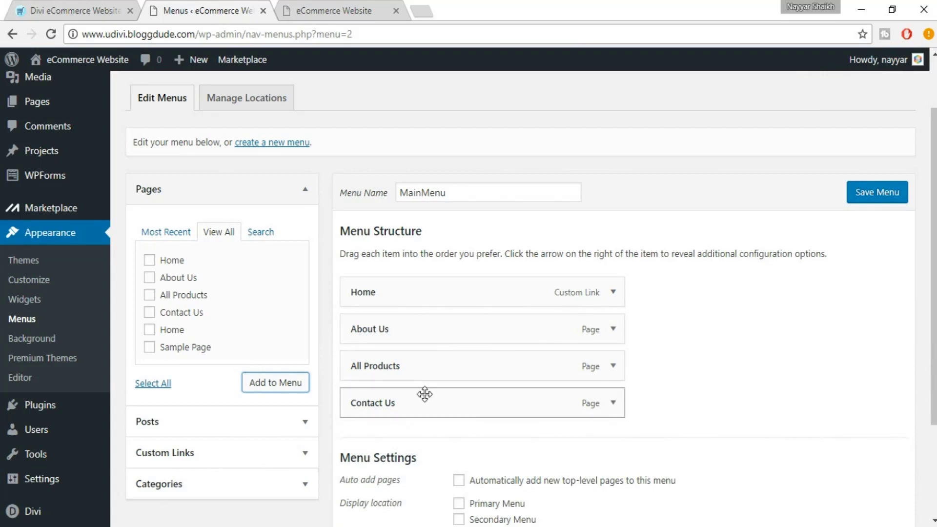
left_click_drag(425, 393, 446, 361)
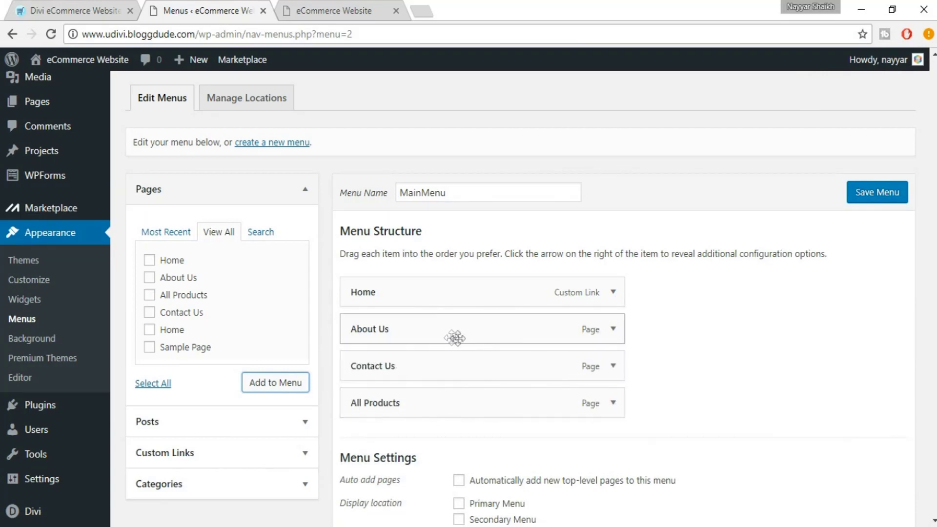
left_click_drag(429, 403, 425, 324)
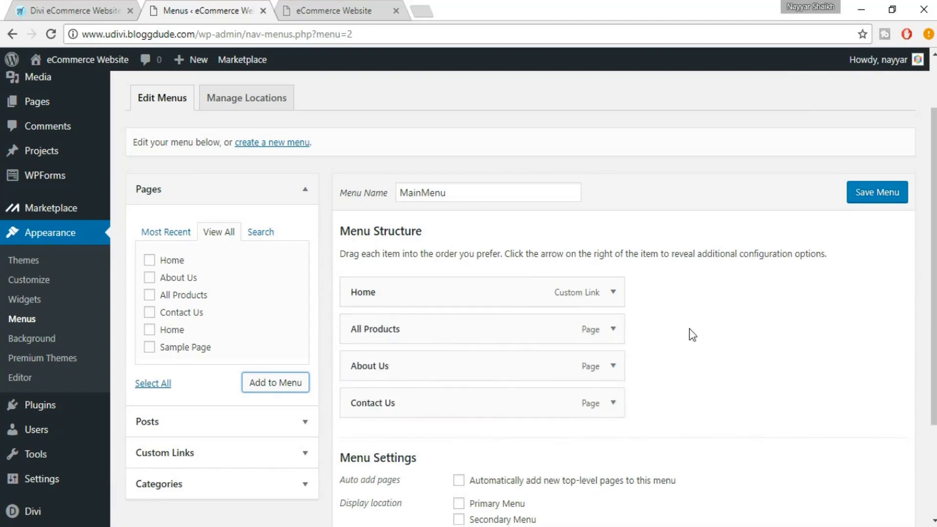
Step: Assign MainMenu to the Primary Menu location and save it
scroll(633, 327, "down", 3)
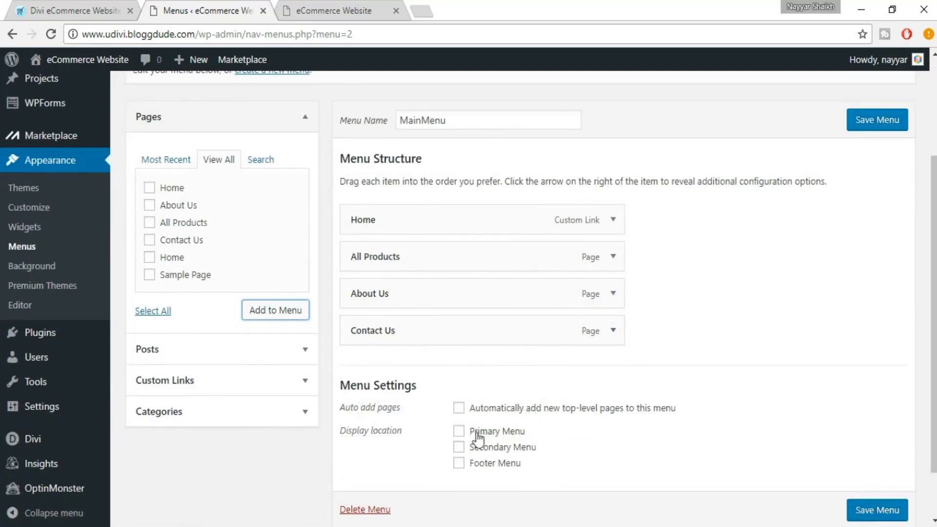
left_click(459, 432)
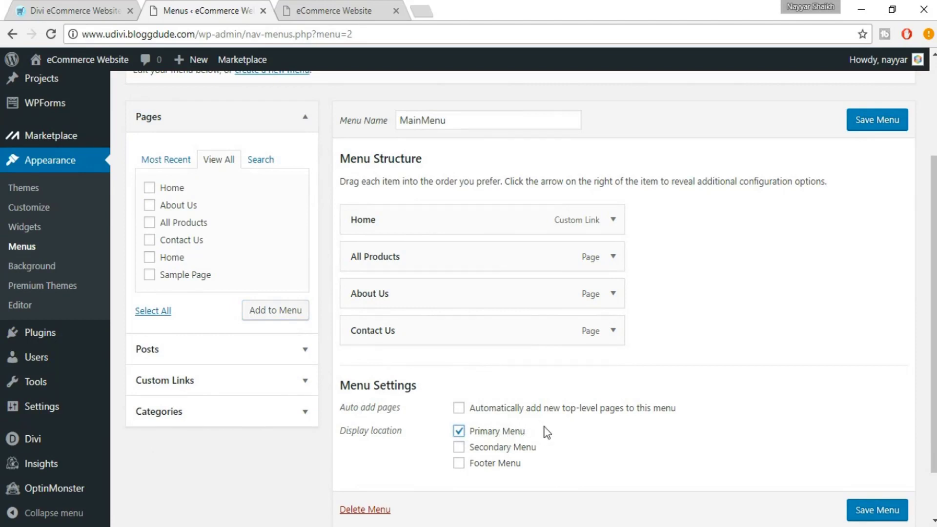
left_click(101, 8)
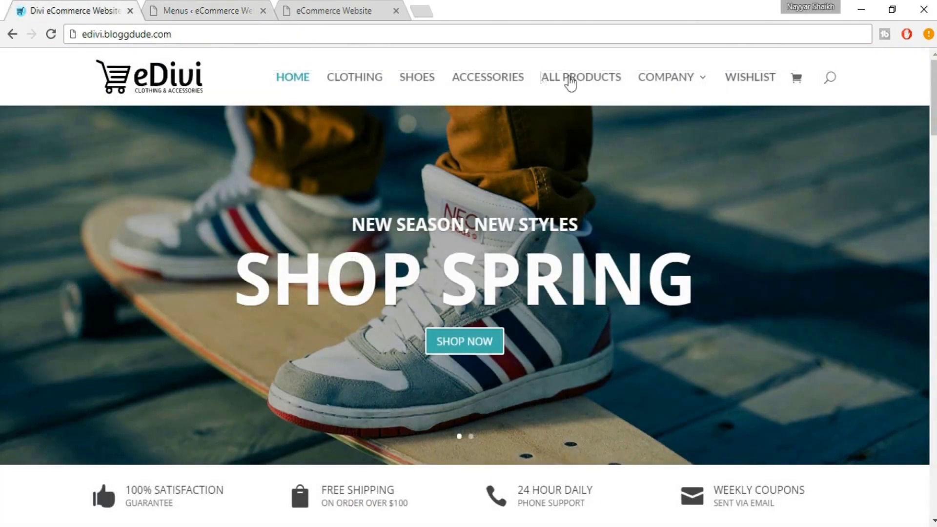
left_click(189, 10)
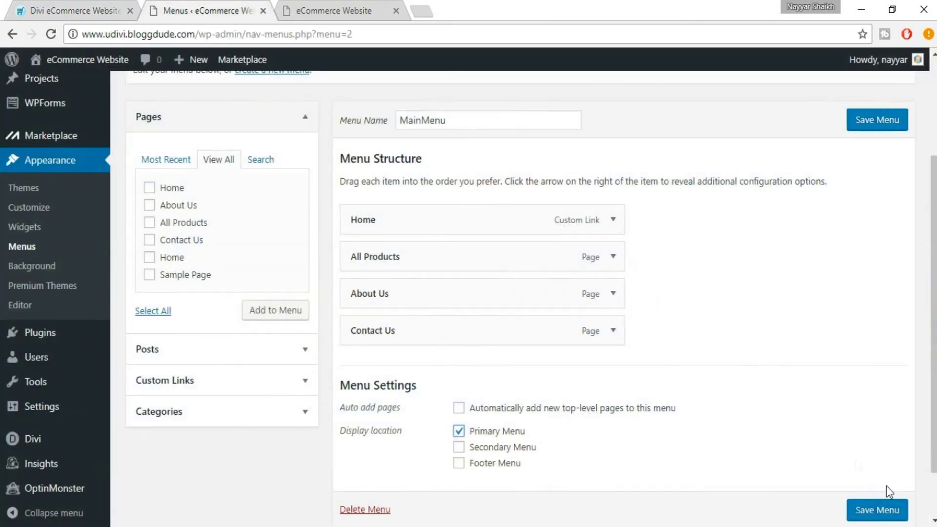
left_click(870, 508)
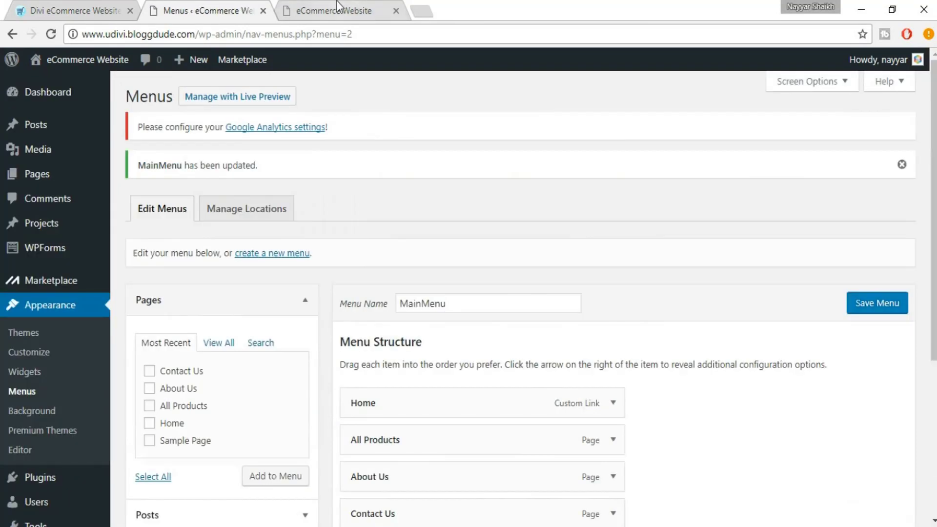
left_click(337, 6)
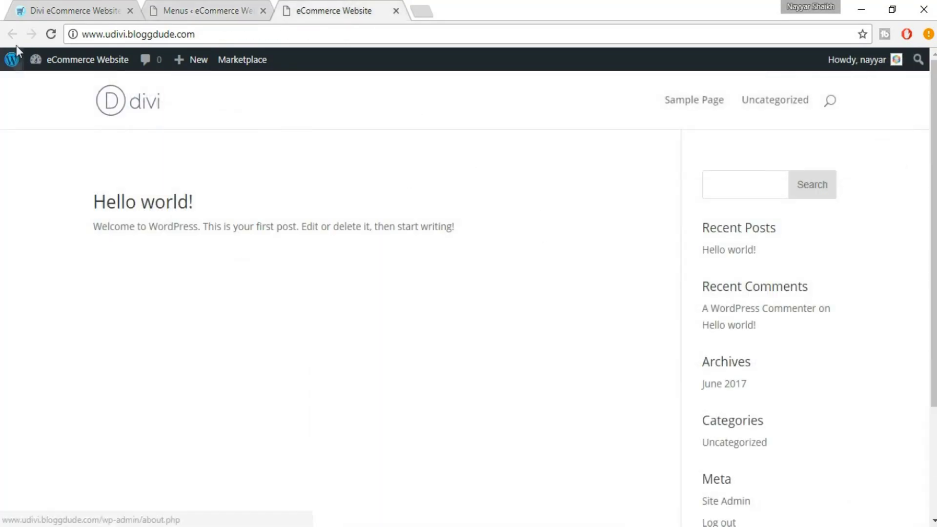
Step: Reload the live site to see its Home, All Products, About Us, Contact Us navigation
left_click(53, 34)
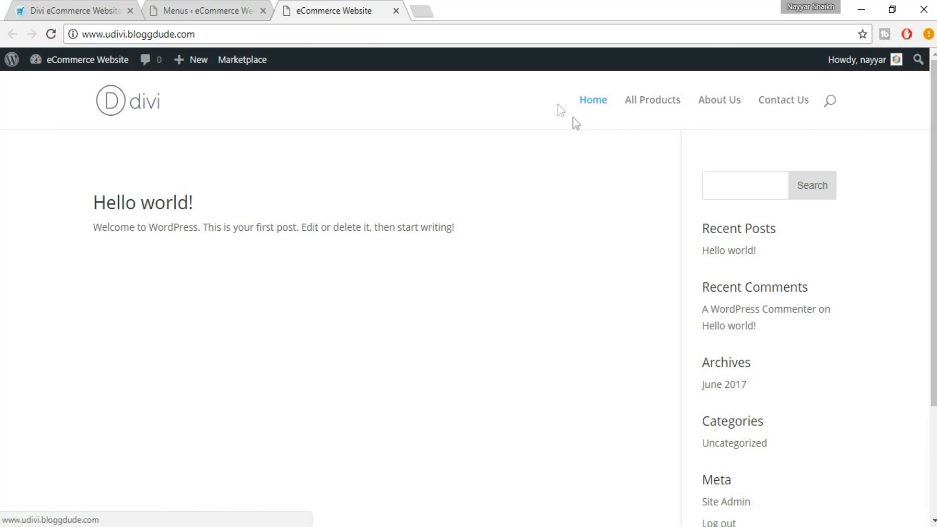
mouse_move(92, 62)
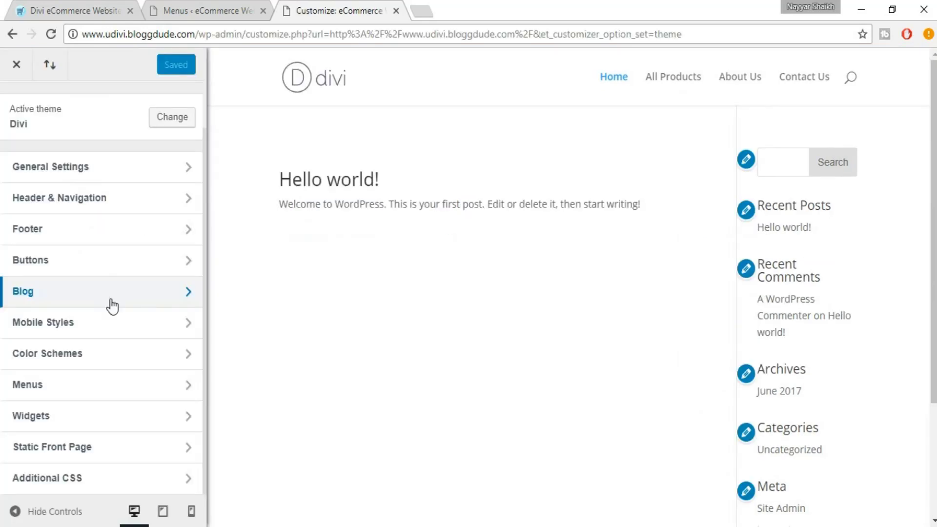
Step: Set Home as the static front page, publish it, and close the Customizer
left_click(131, 450)
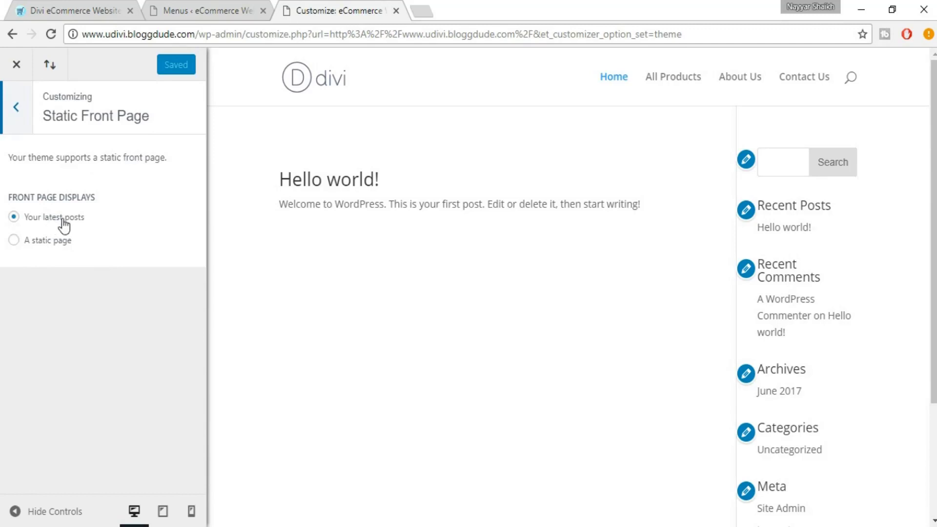
left_click(33, 241)
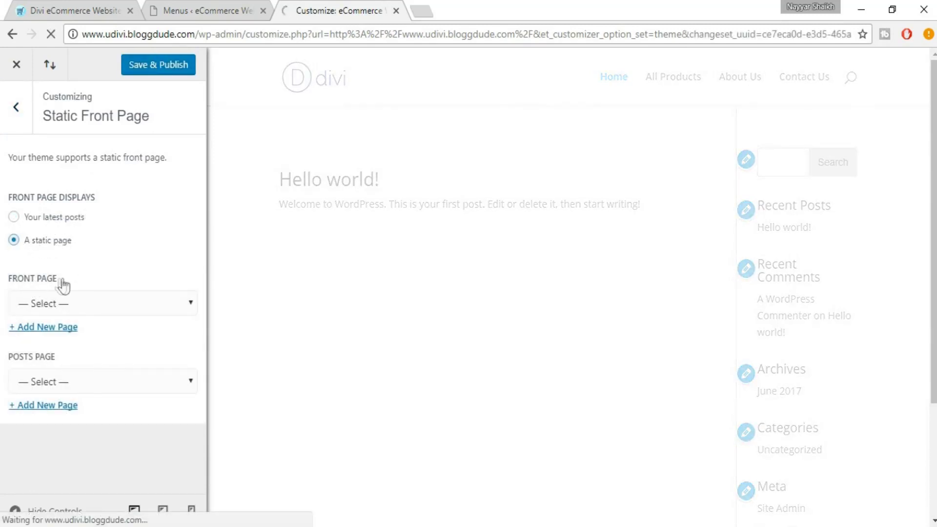
left_click(91, 305)
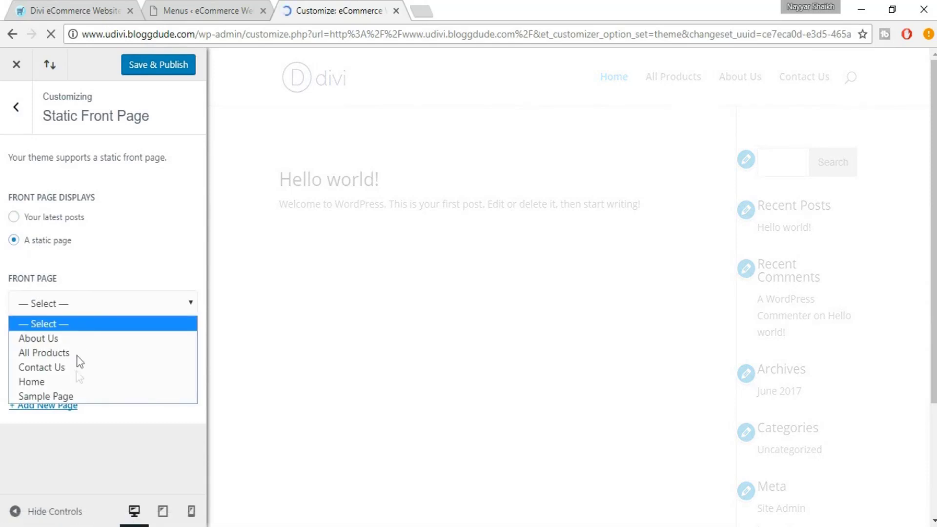
left_click(72, 385)
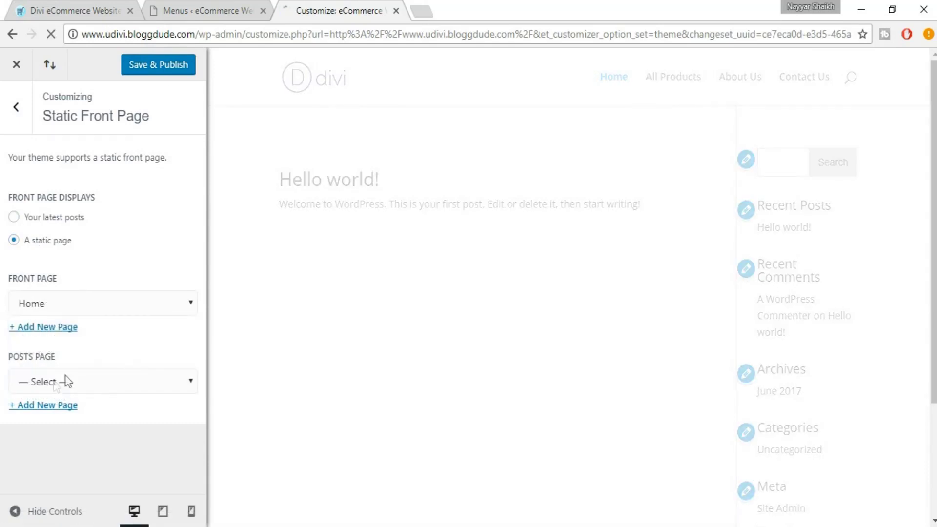
left_click(153, 72)
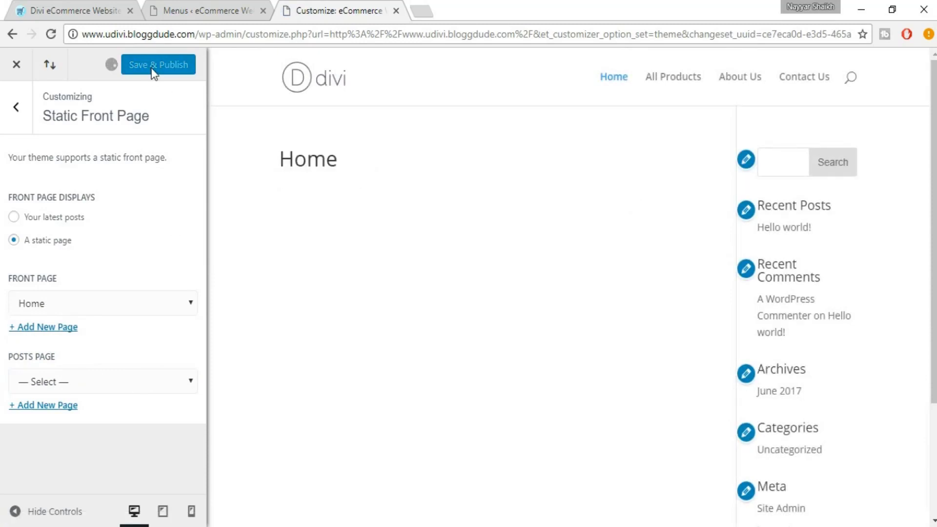
left_click(15, 68)
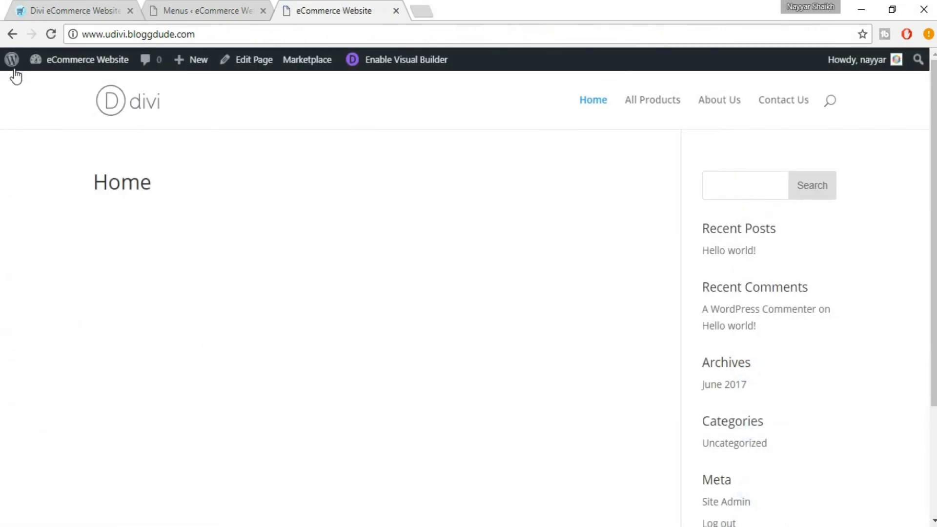
left_click(597, 102)
scroll(654, 253, "down", 3)
scroll(648, 274, "up", 3)
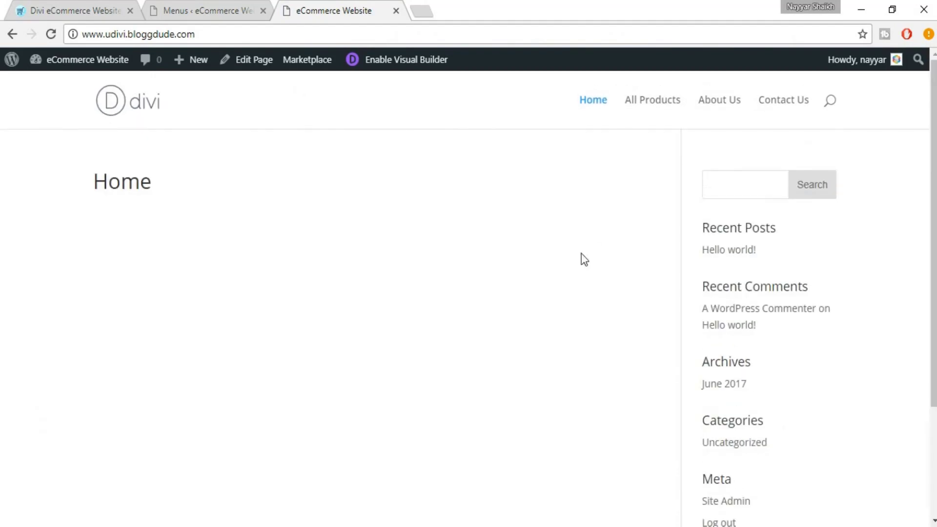
left_click(90, 9)
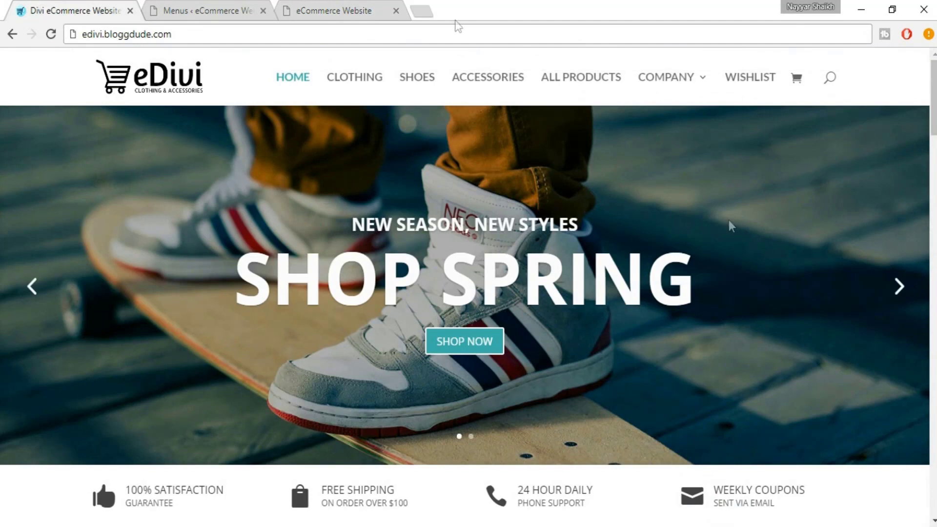
left_click(351, 10)
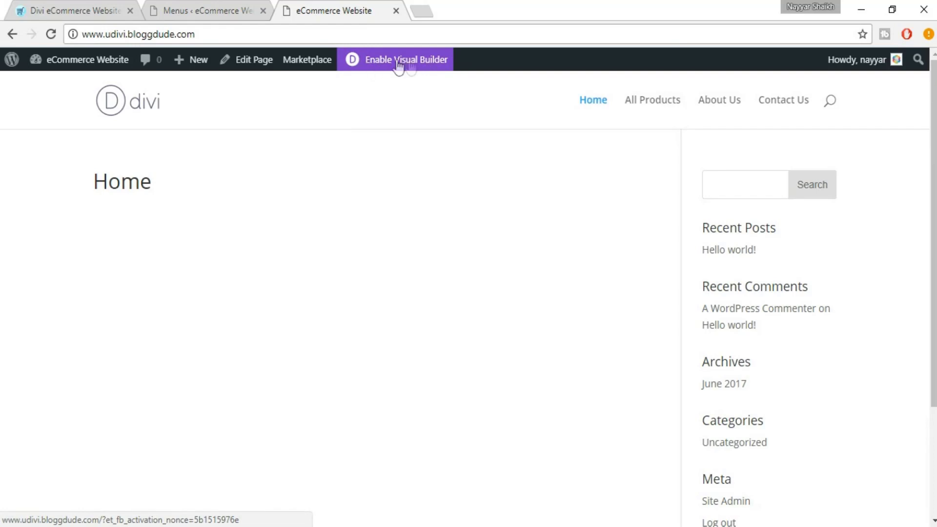
Step: Enable the Divi visual builder on the Home page and compare it with the reference shop homepage
left_click(417, 67)
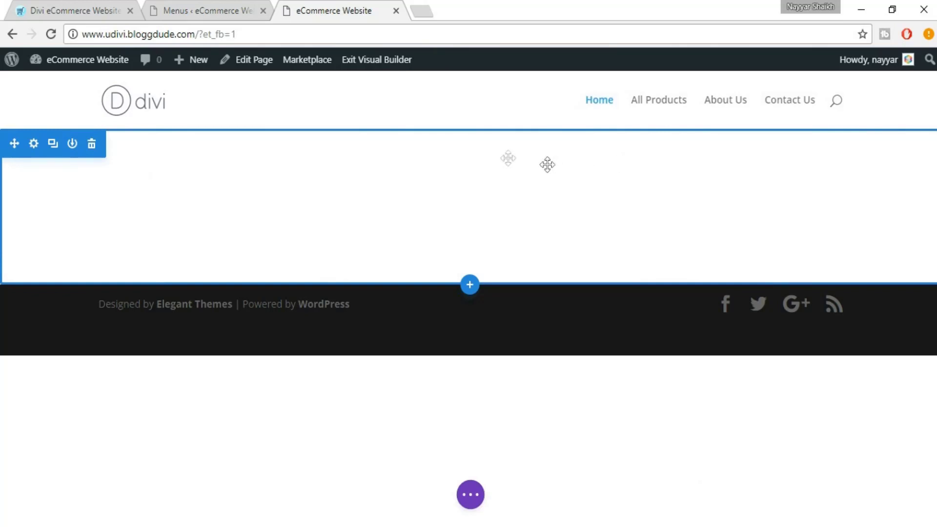
left_click(72, 6)
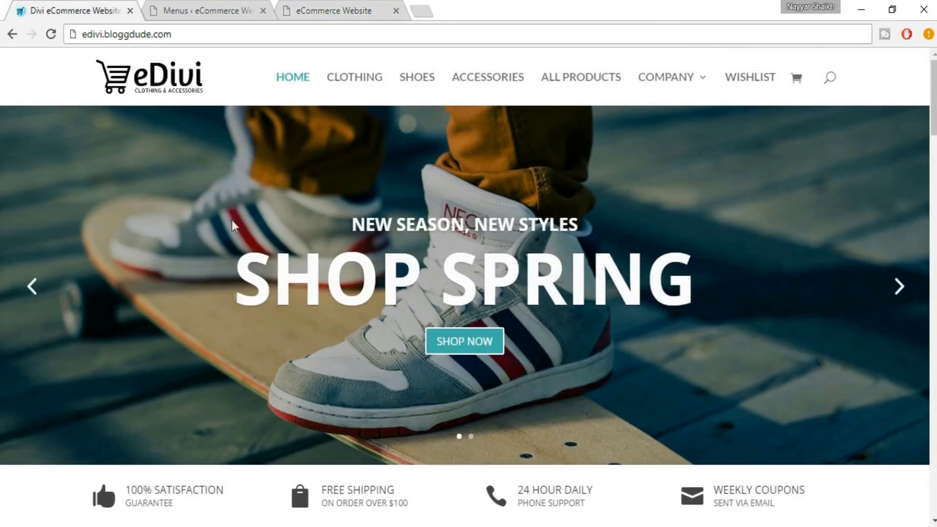
scroll(760, 325, "down", 13)
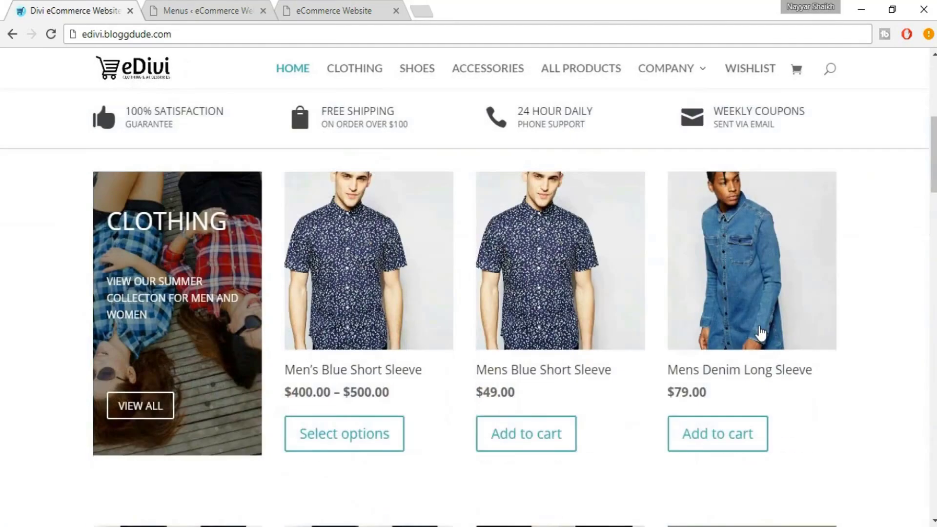
scroll(759, 327, "up", 7)
scroll(760, 331, "up", 6)
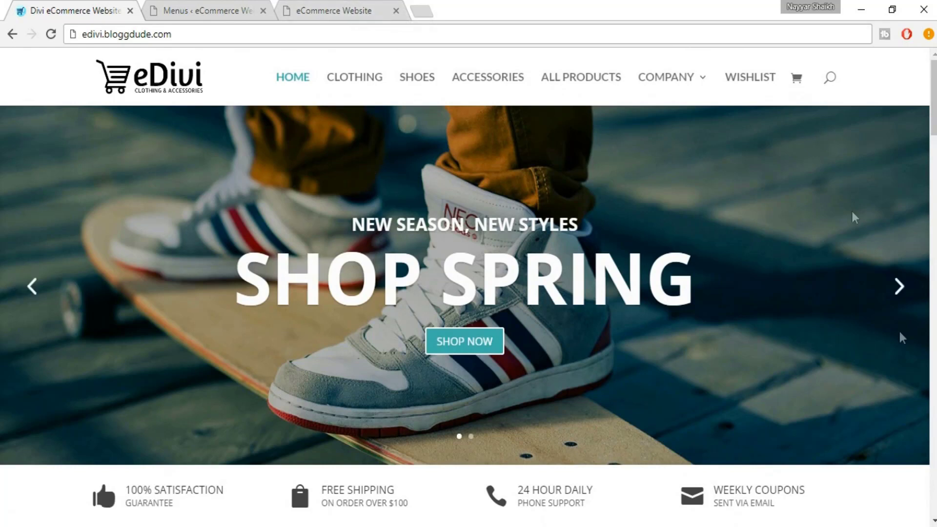
left_click(342, 8)
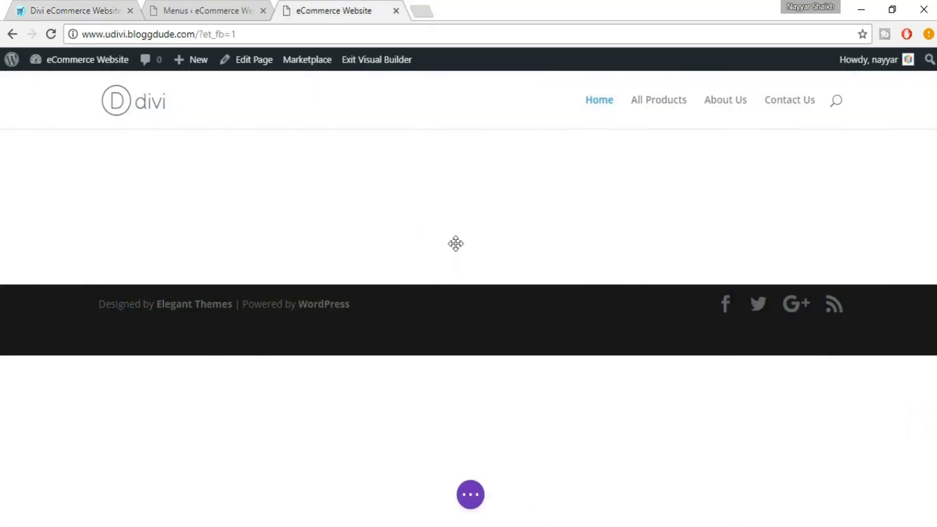
Step: Insert a fullwidth section below the empty section and scroll its fullwidth module list
mouse_move(442, 209)
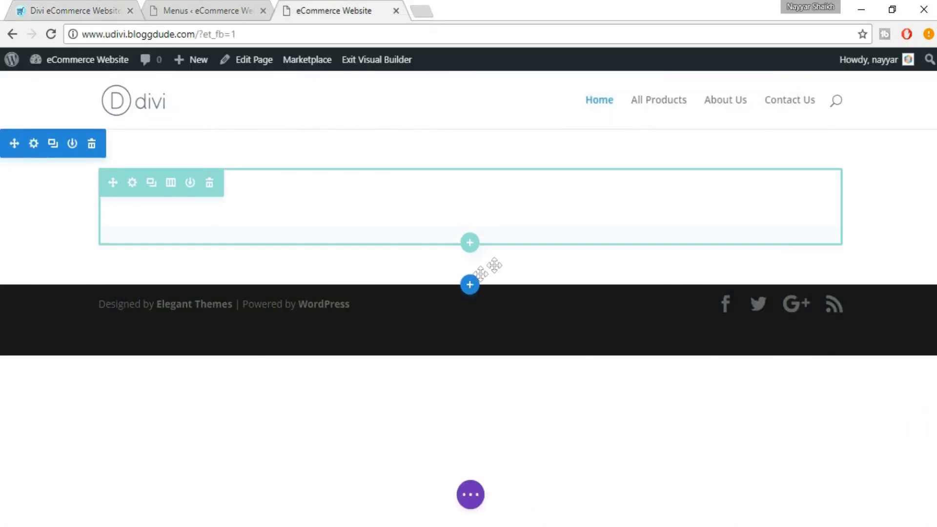
mouse_move(464, 162)
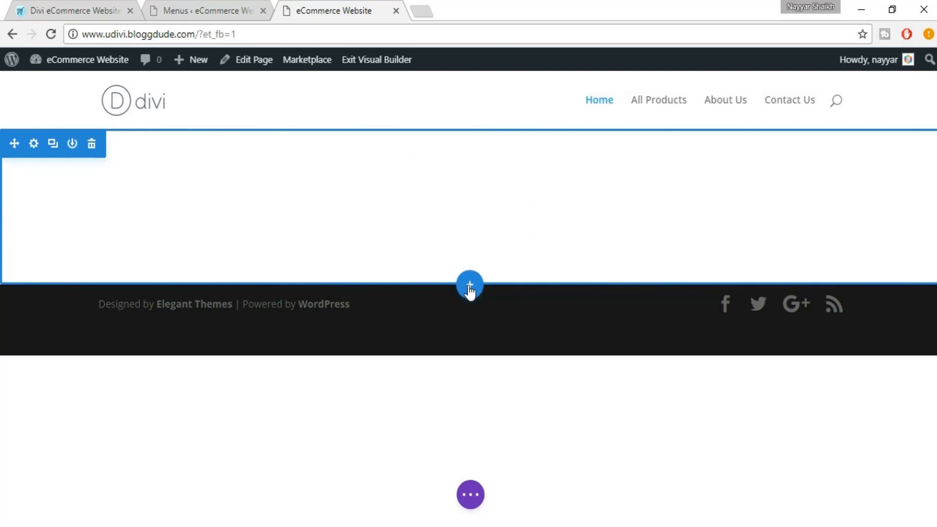
left_click(470, 288)
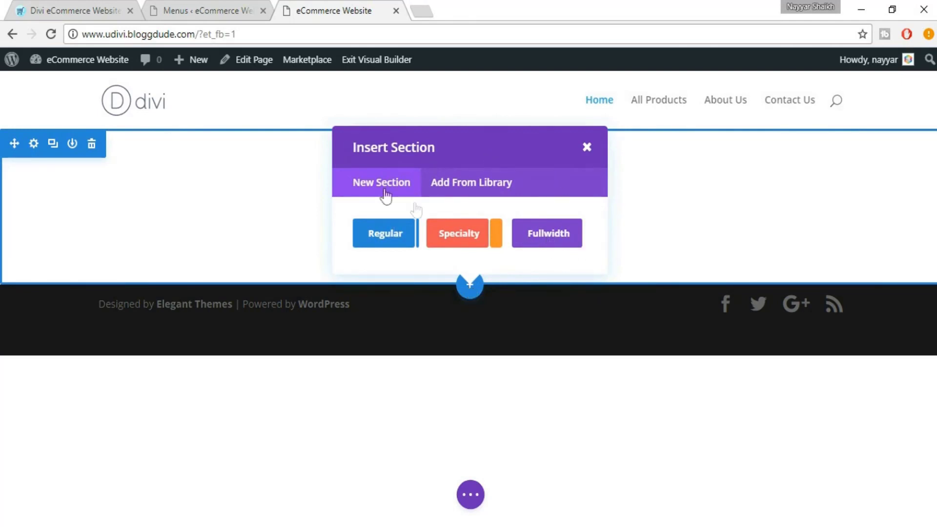
left_click(546, 237)
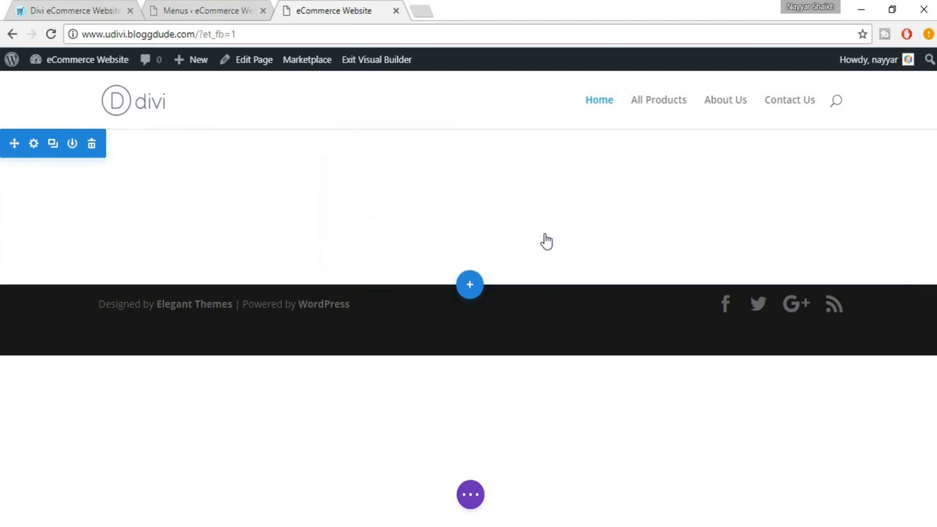
key("ctrl+minus")
scroll(508, 430, "down", 3)
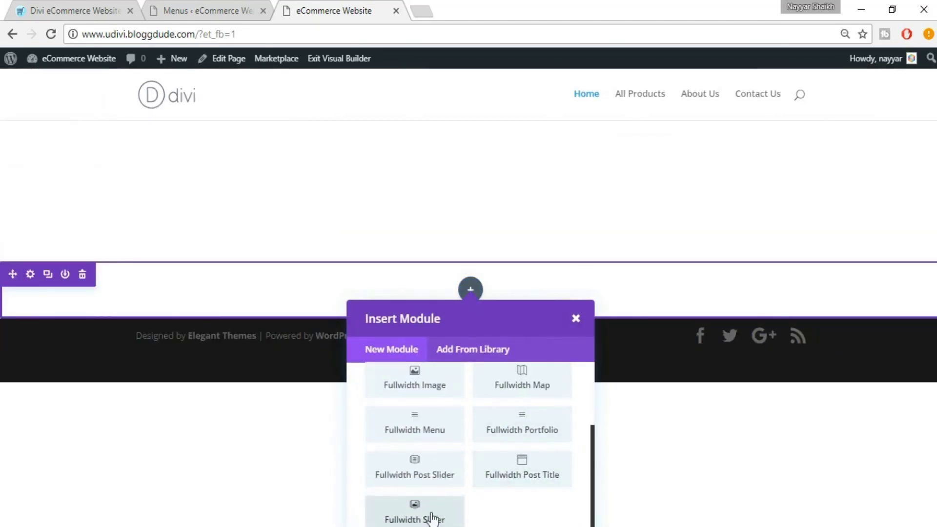
Step: Add a Fullwidth Slider module with arrows shown, checking the reference shop slider
left_click(429, 513)
key("ctrl+plus")
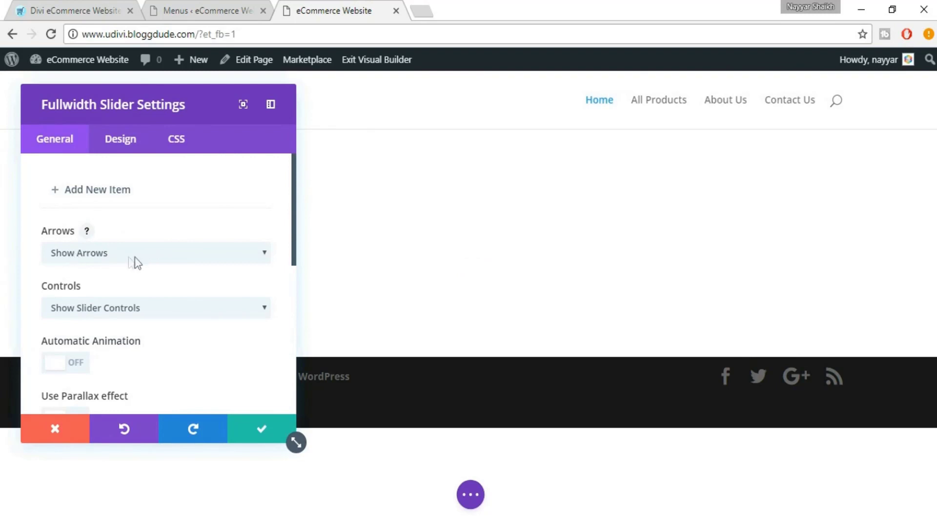
left_click(106, 254)
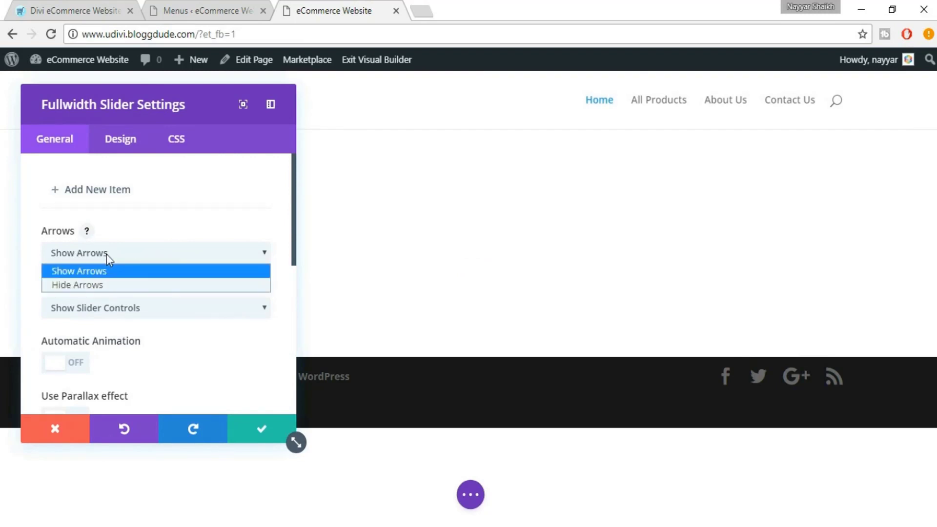
left_click(117, 257)
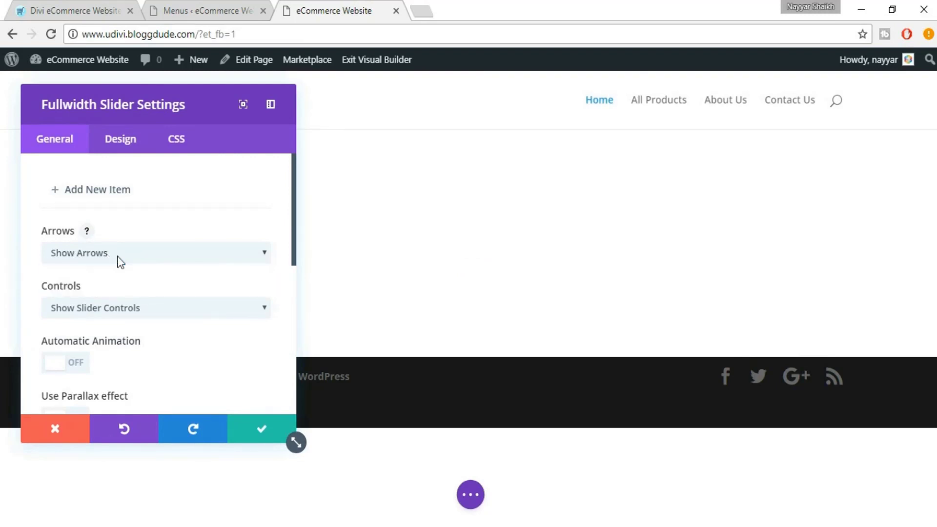
left_click(18, 6)
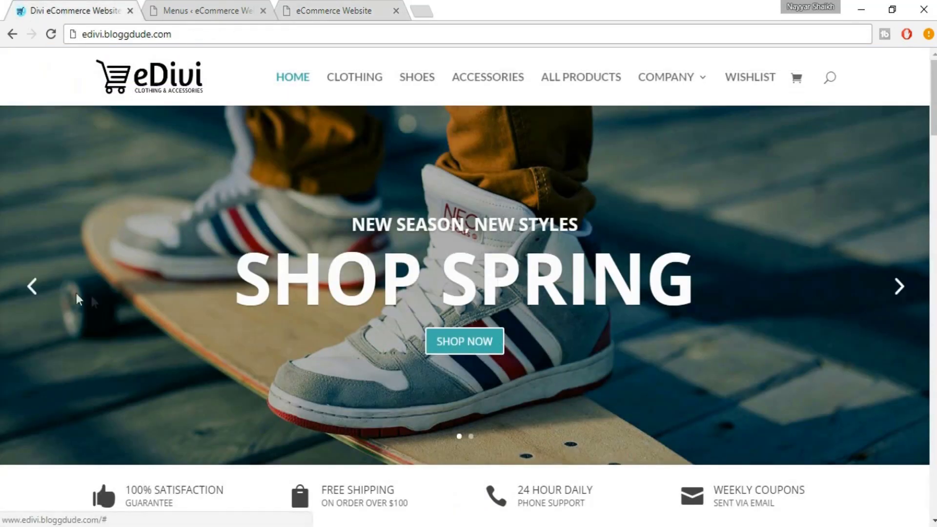
left_click(900, 289)
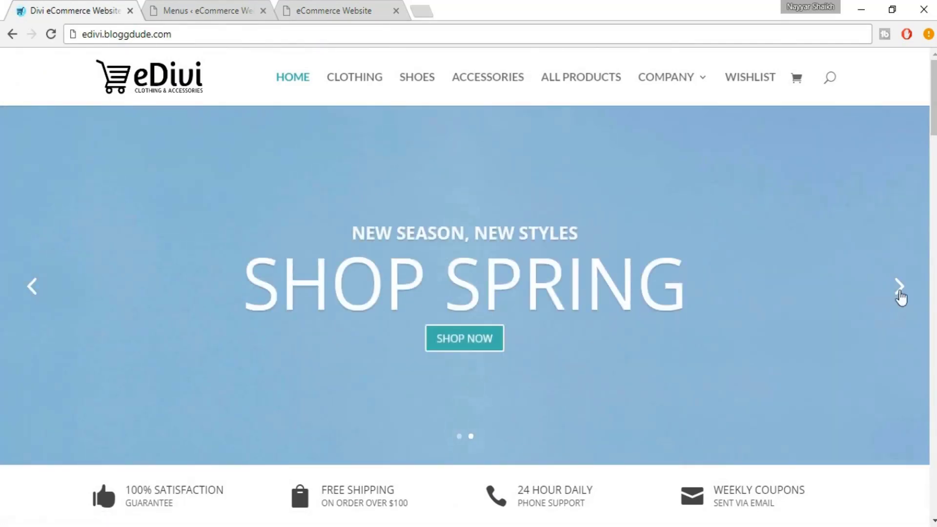
left_click(900, 293)
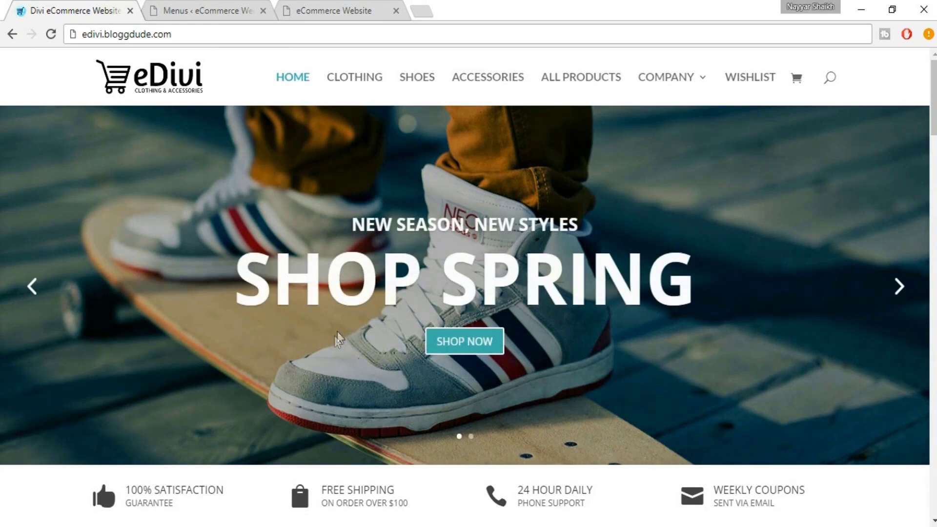
left_click(214, 7)
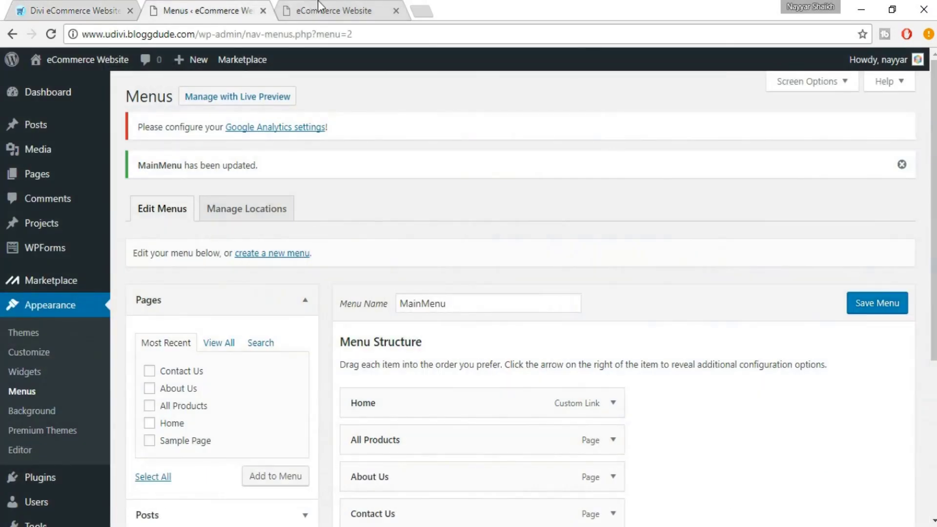
left_click_drag(318, 1, 209, 7)
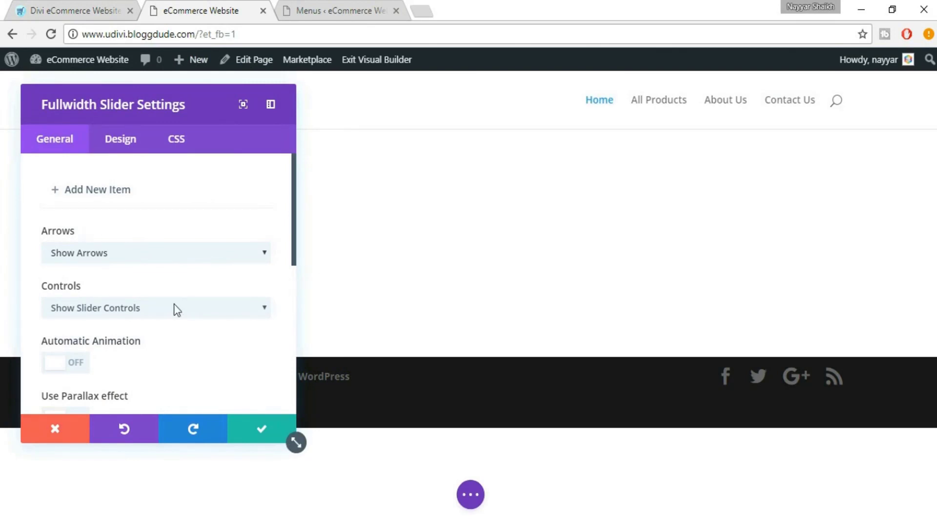
Step: Keep the slider controls shown, comparing the navigation dots with the reference slider
left_click(101, 315)
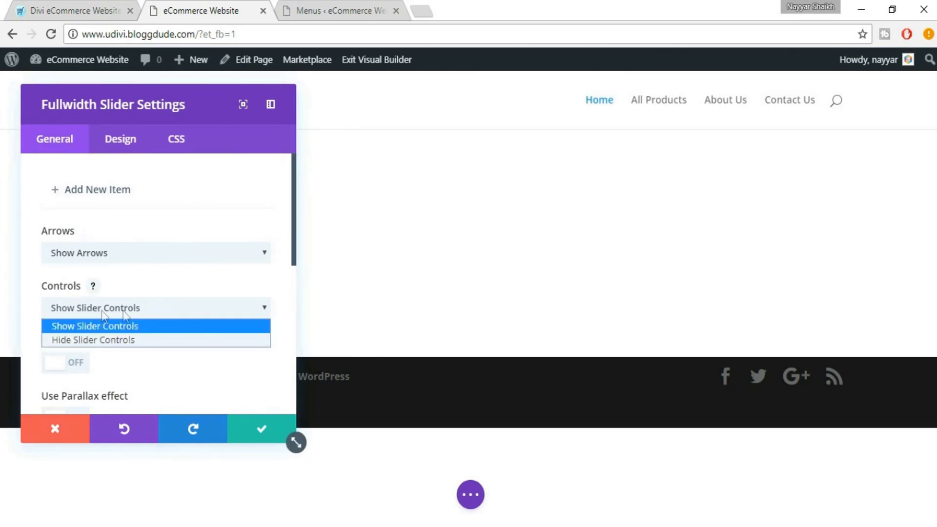
left_click(169, 315)
left_click(73, 10)
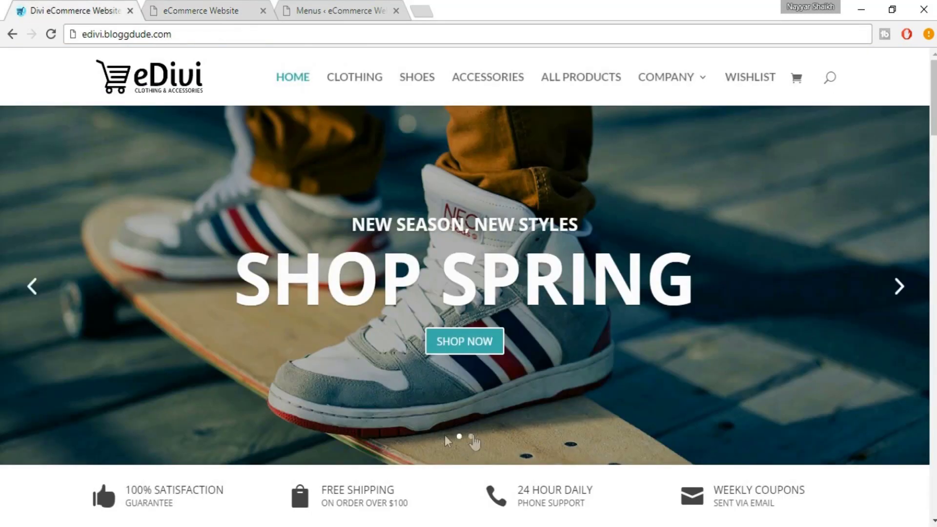
left_click(200, 10)
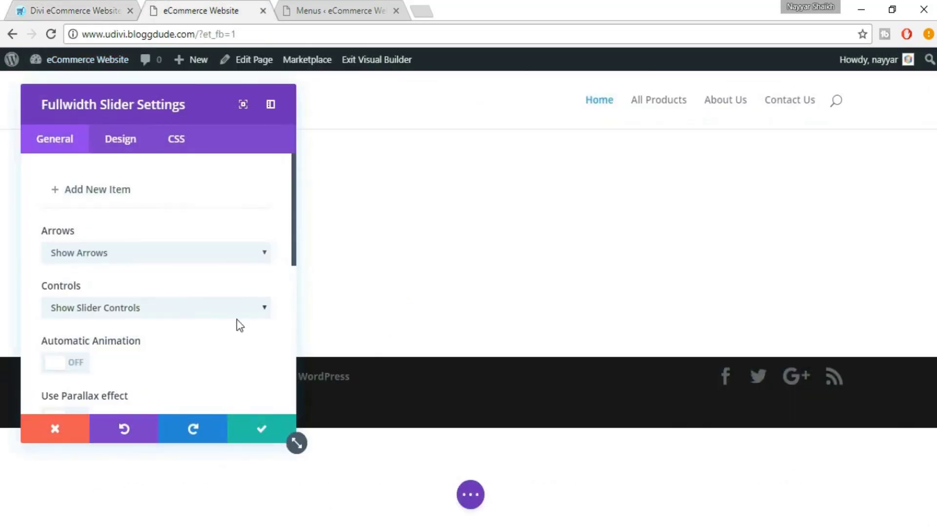
scroll(239, 324, "down", 7)
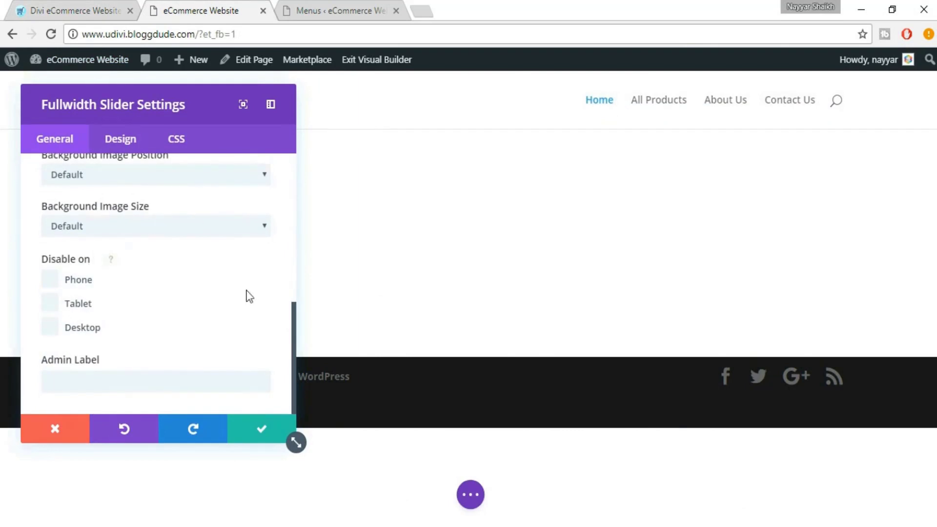
scroll(287, 334, "up", 4)
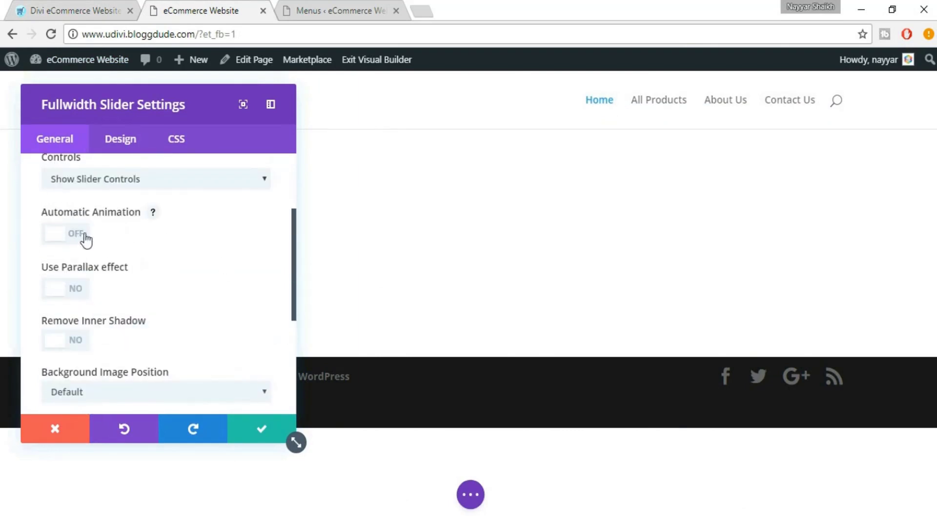
left_click(93, 12)
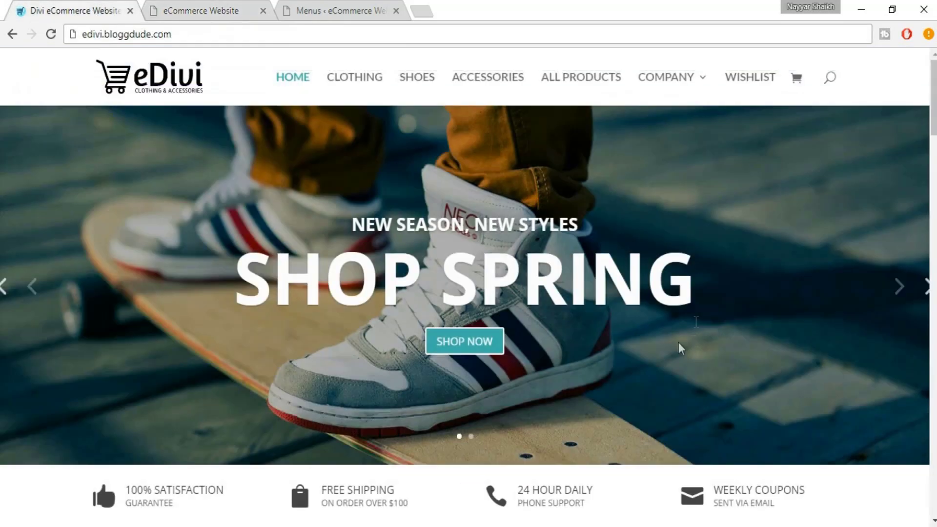
left_click(196, 10)
Step: Leave Automatic Animation and Use Parallax effect off, then add a new slide
left_click(76, 234)
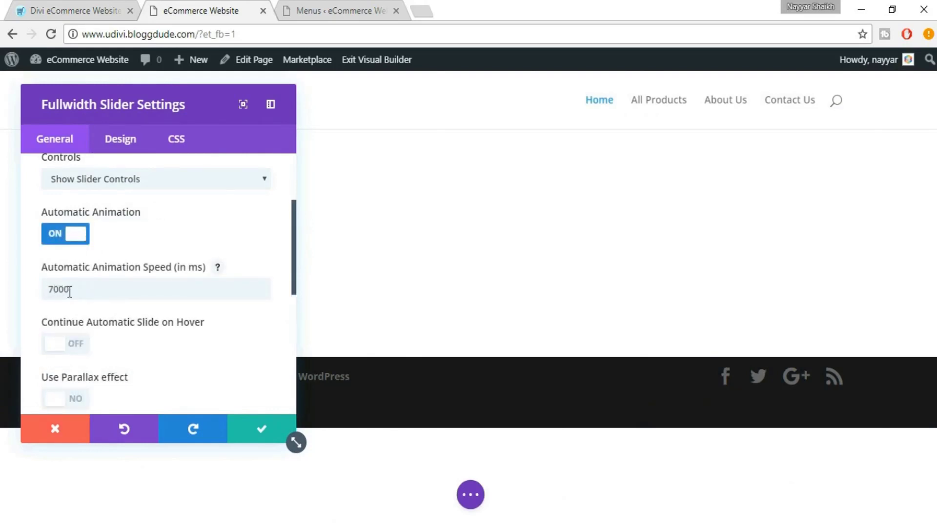
left_click(76, 235)
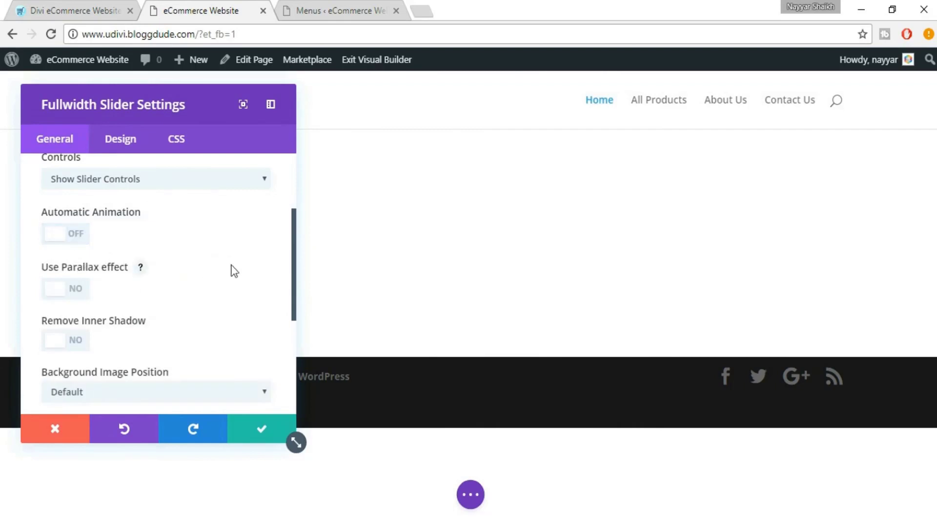
scroll(233, 268, "down", 2)
left_click(73, 216)
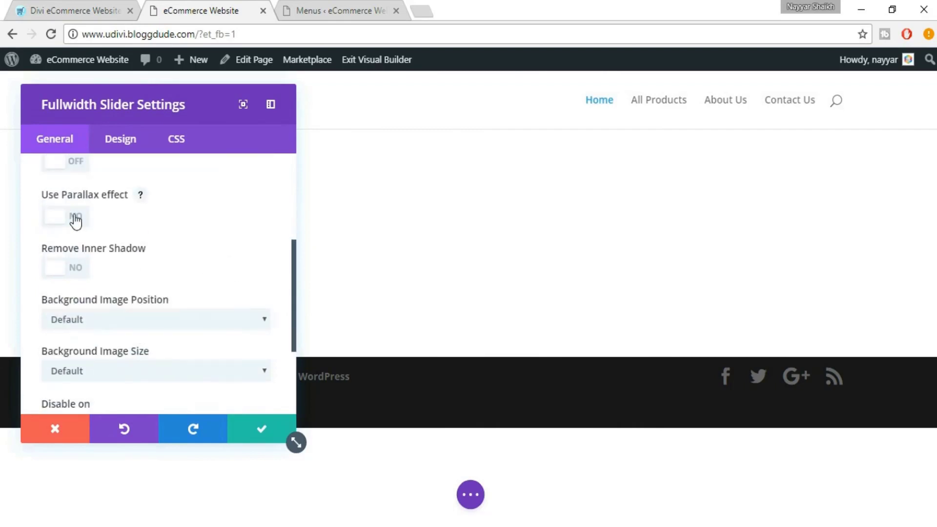
left_click(76, 222)
left_click(77, 221)
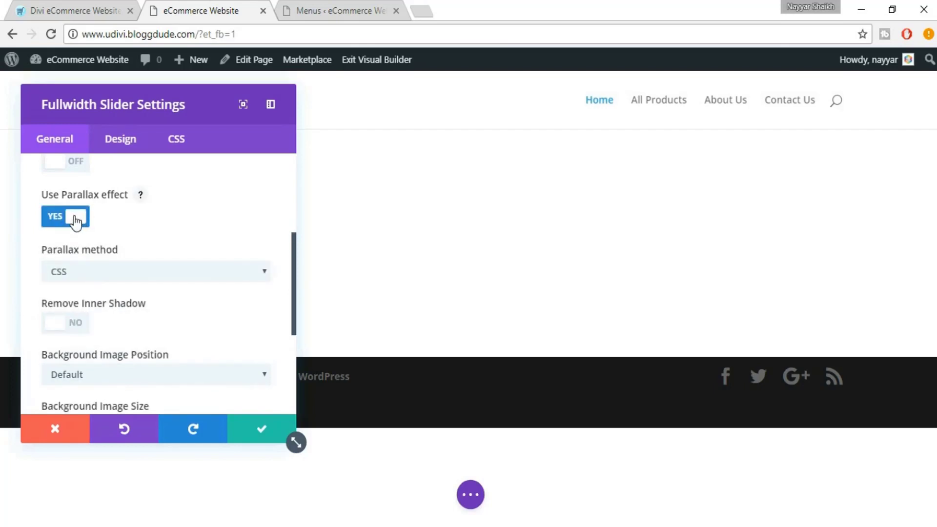
left_click(76, 221)
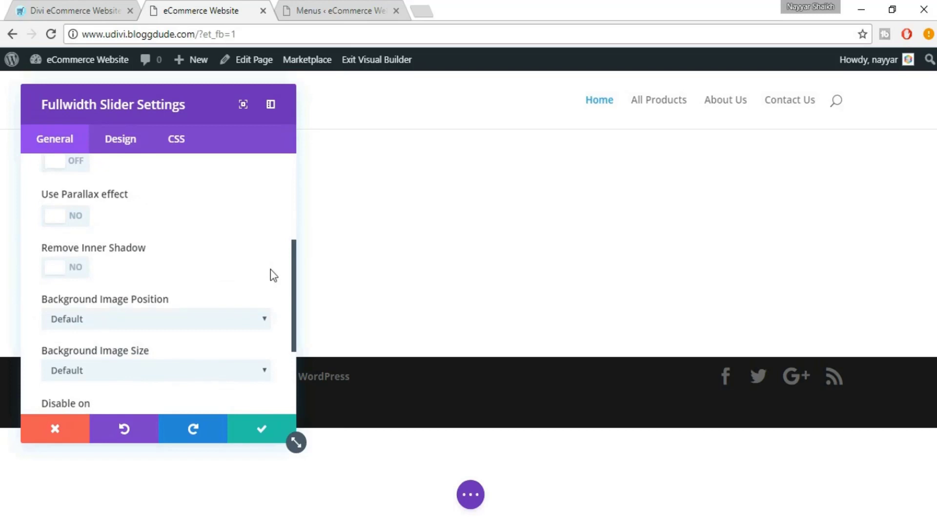
scroll(271, 270, "down", 2)
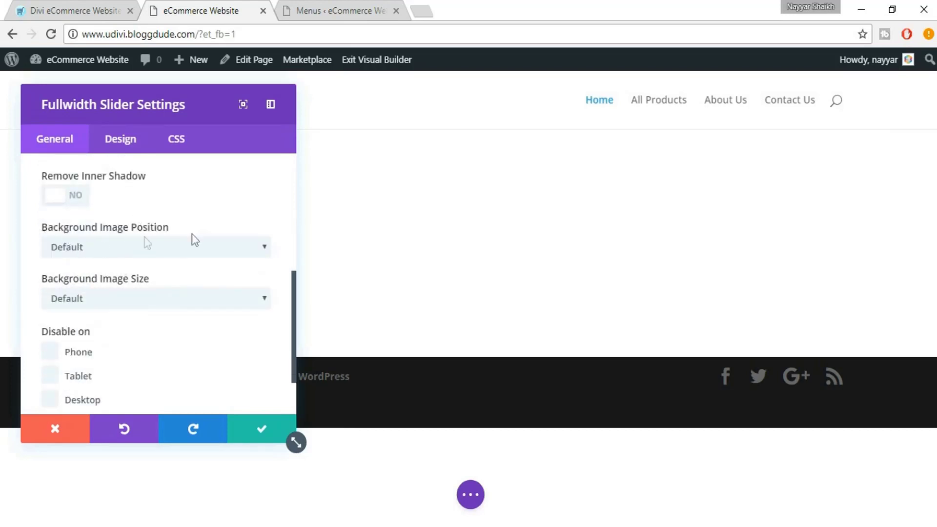
scroll(177, 329, "down", 2)
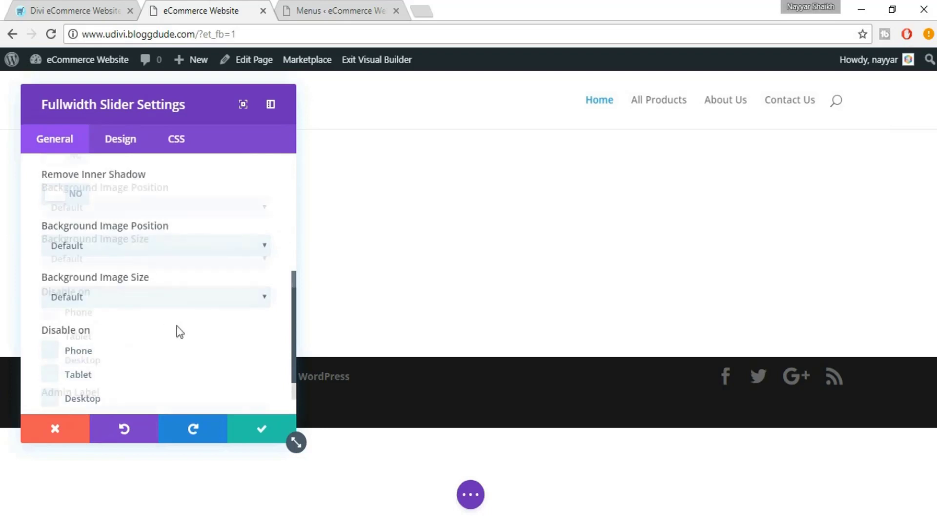
scroll(177, 329, "up", 2)
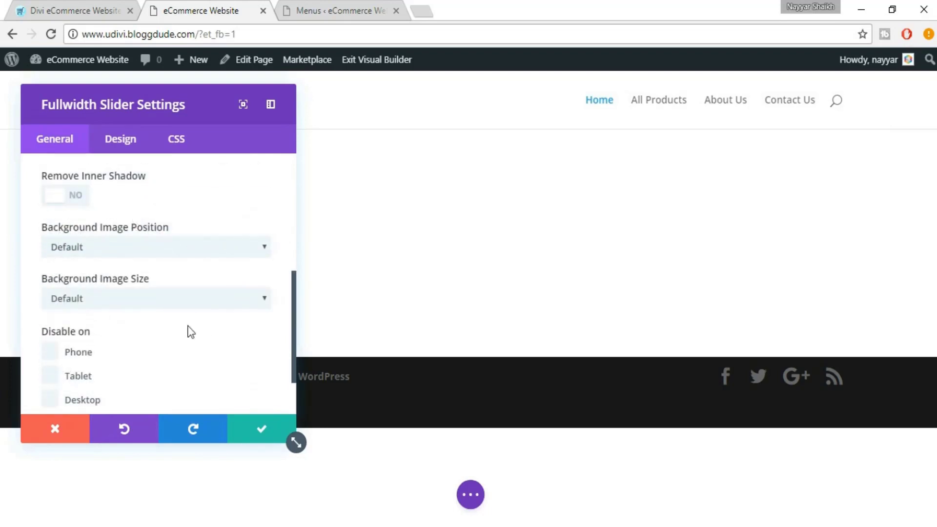
scroll(186, 326, "up", 5)
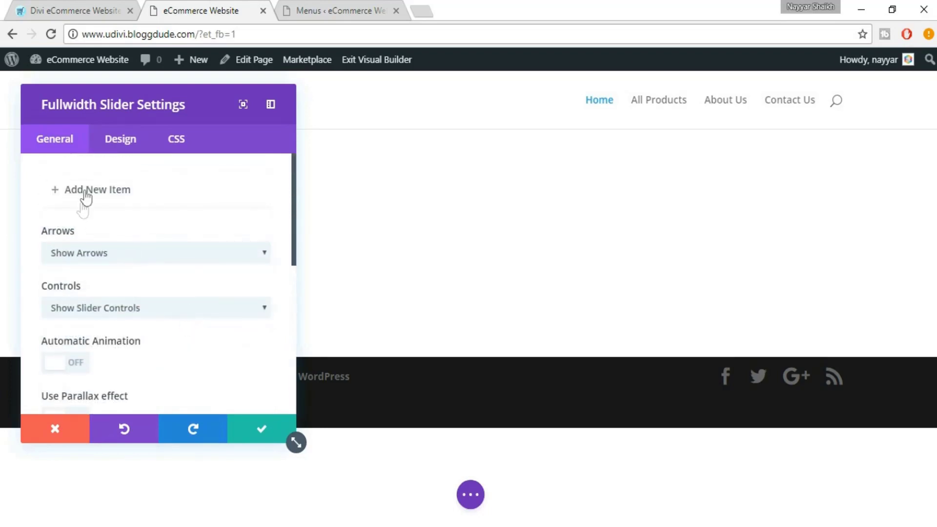
left_click(103, 192)
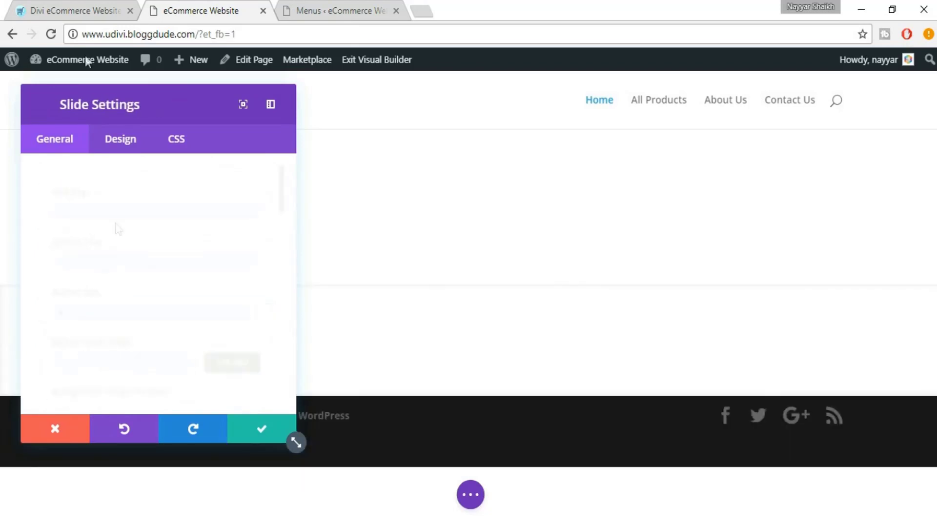
Step: Enter 'NEW SEASON, NEW STYLES' as the slide heading, checking the reference slider's wording
left_click(82, 14)
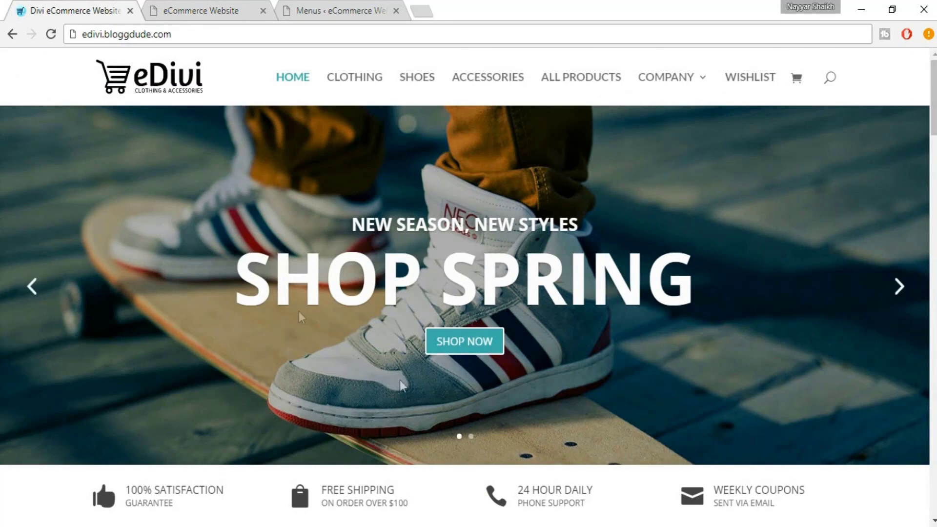
left_click(169, 5)
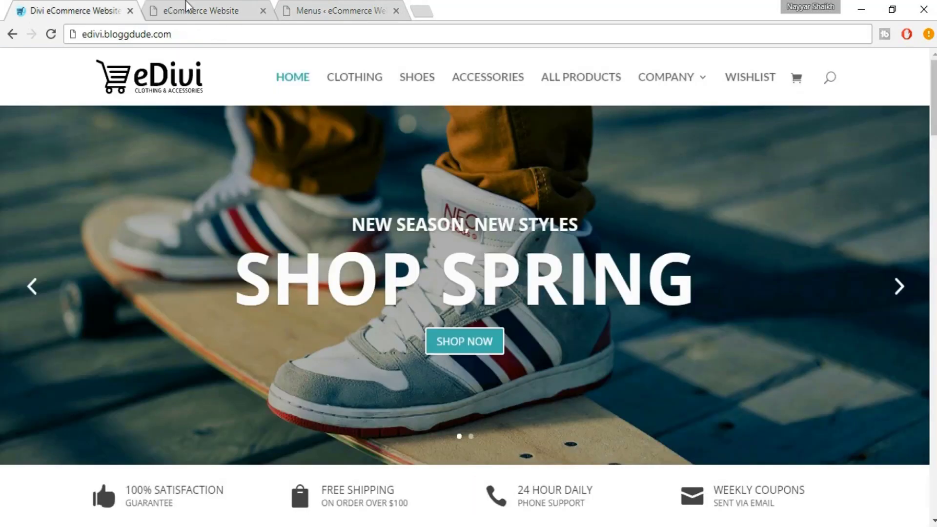
left_click(186, 5)
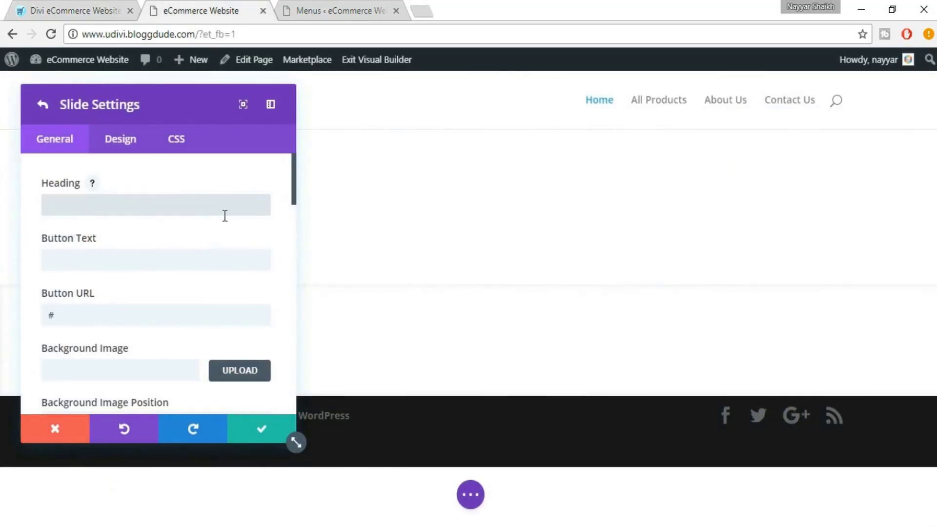
left_click(69, 6)
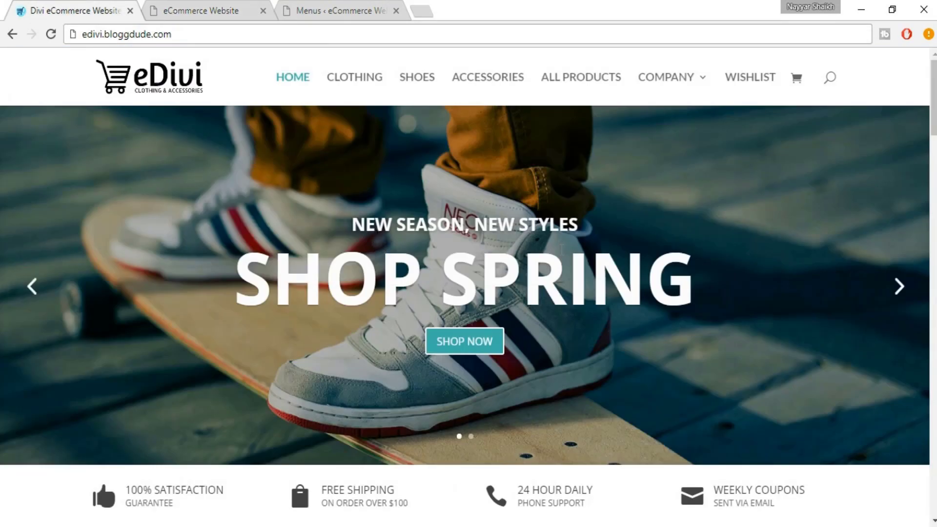
left_click(166, 5)
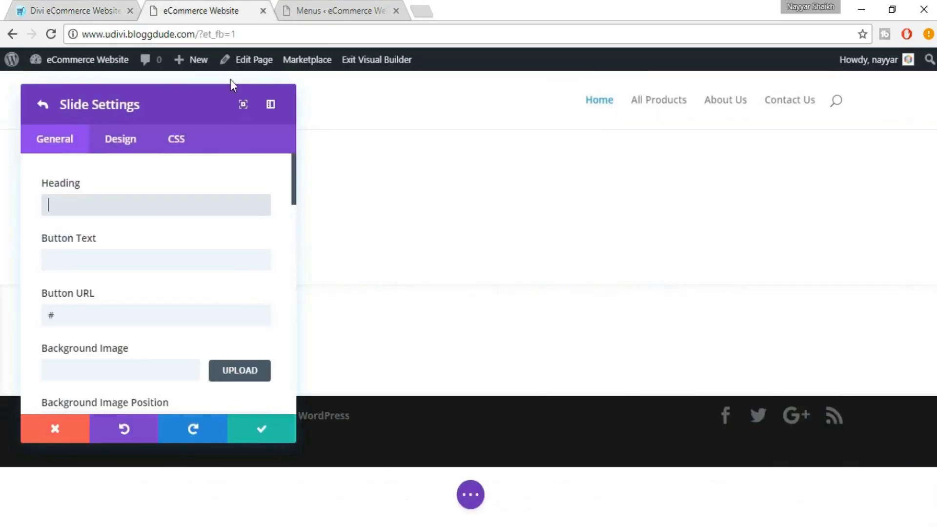
type("NEWS")
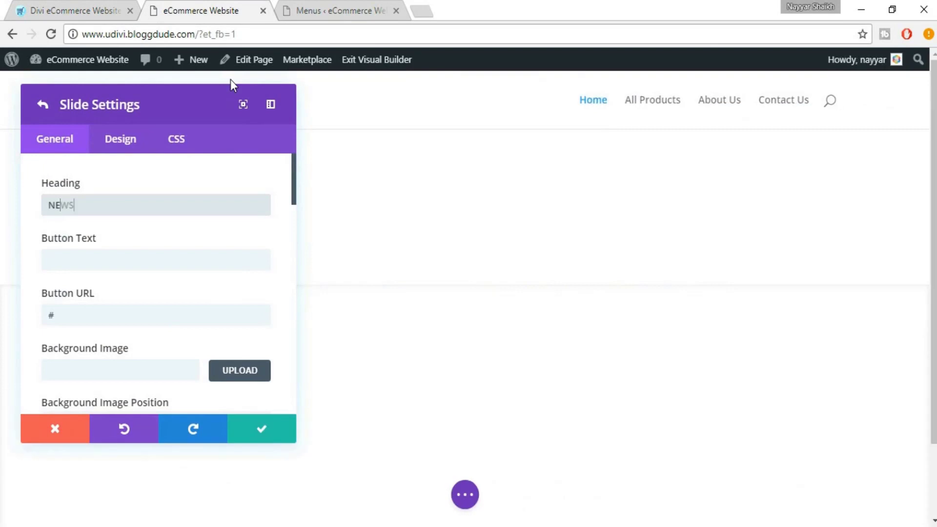
key("BackSpace")
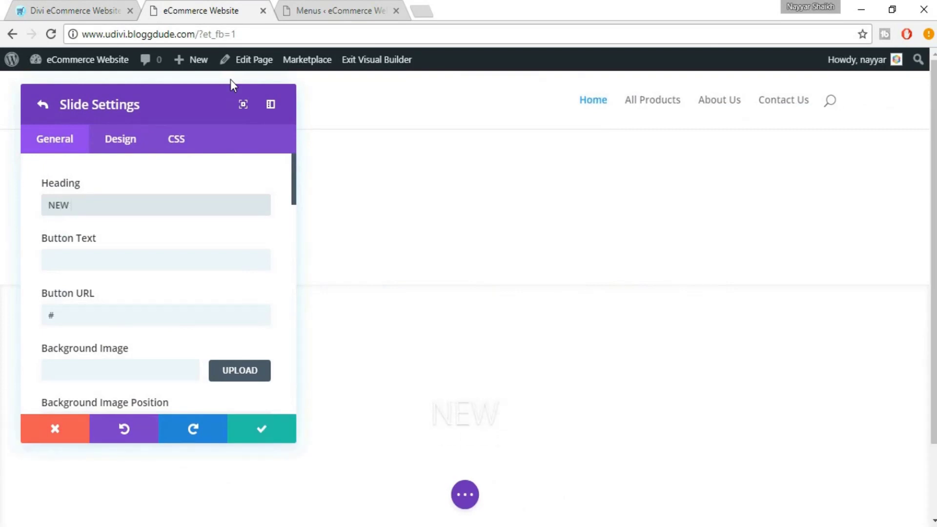
type("SEASON,")
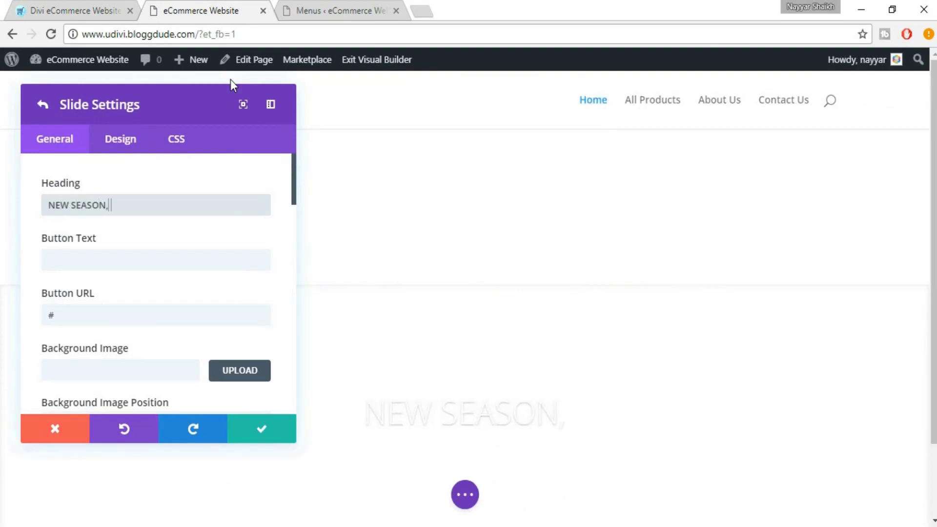
type(" NEW STY")
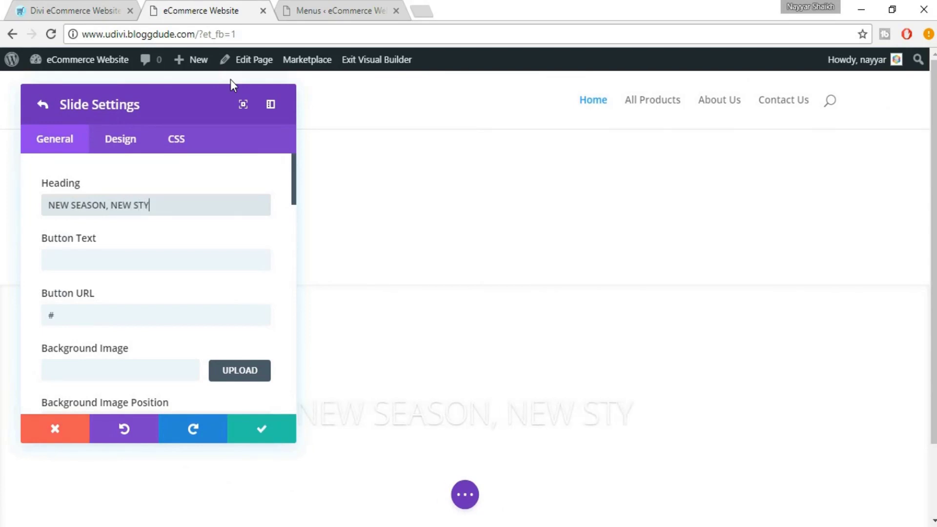
type("LES")
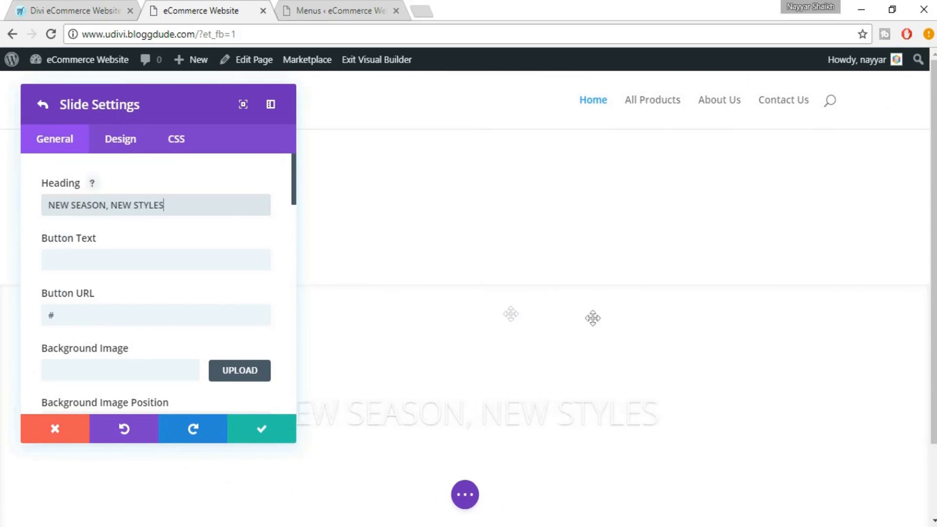
scroll(653, 321, "down", 2)
scroll(488, 351, "up", 1)
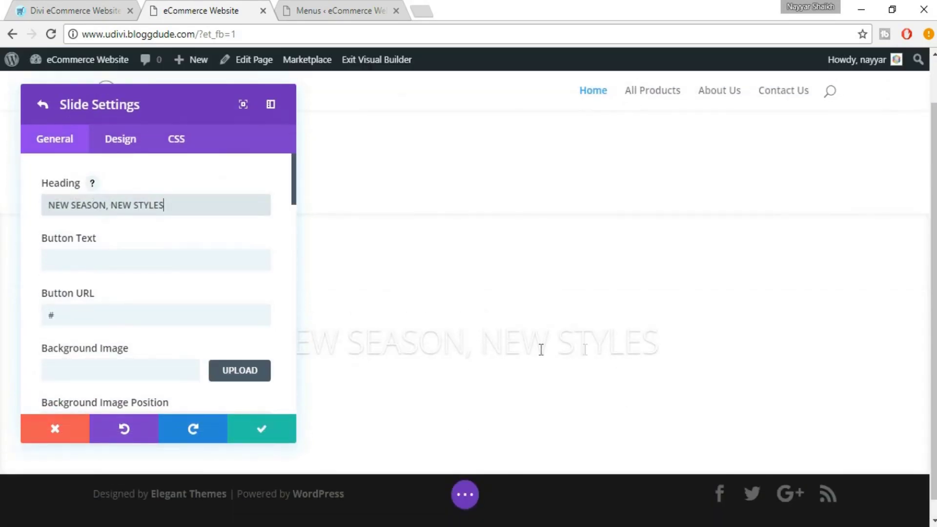
mouse_move(656, 344)
left_mouse_down()
mouse_move(318, 345)
mouse_move(652, 338)
left_mouse_up()
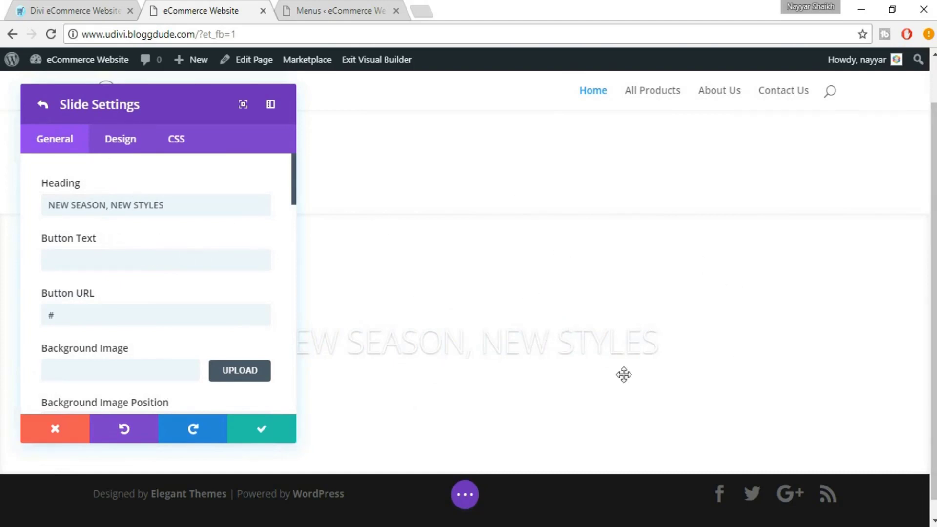
left_click(108, 9)
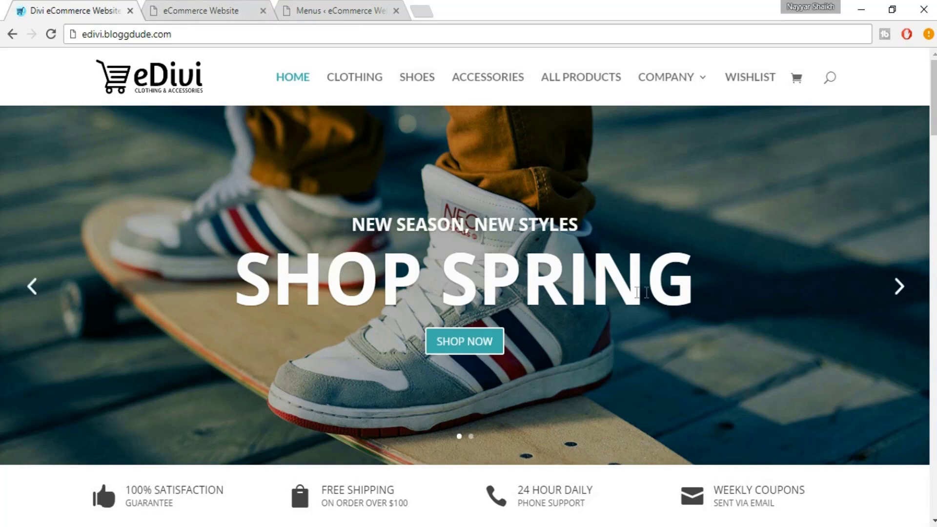
Step: Start the slide's button text, checking the reference slider's button label
left_click(195, 7)
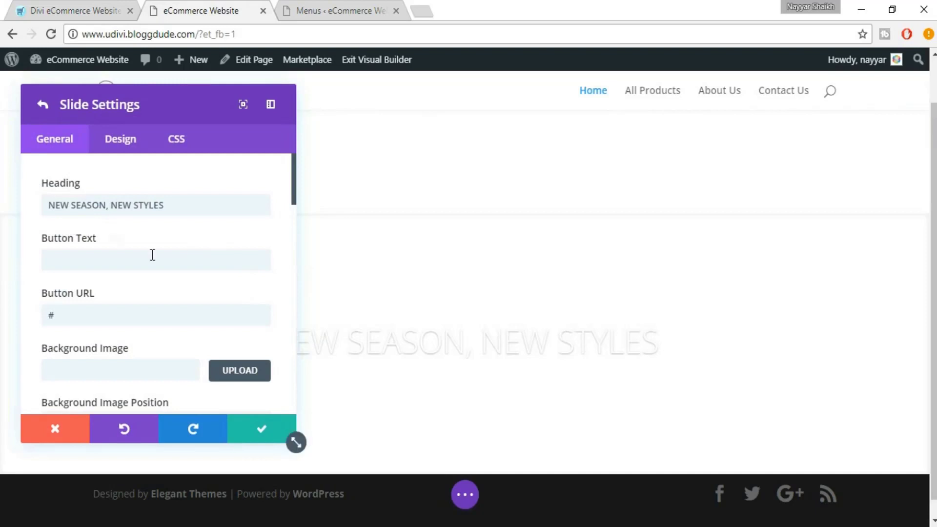
left_click(128, 261)
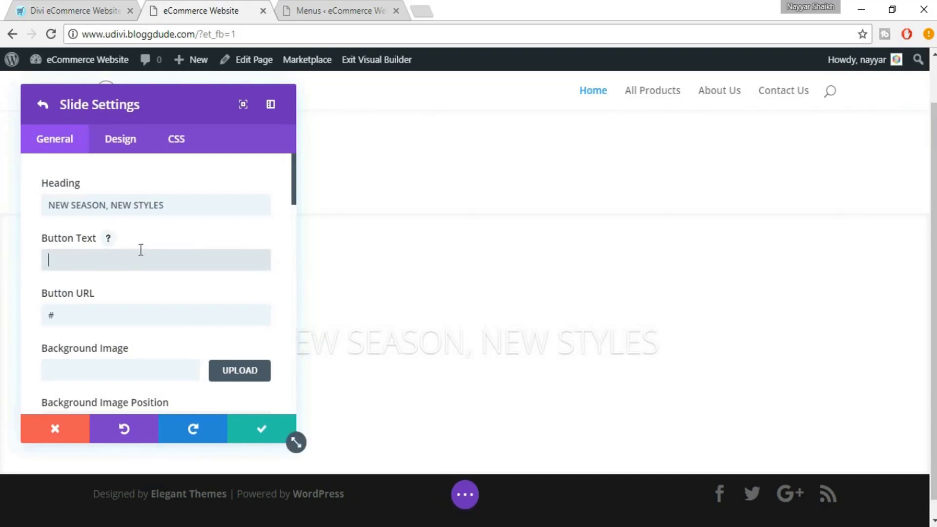
left_click(53, 7)
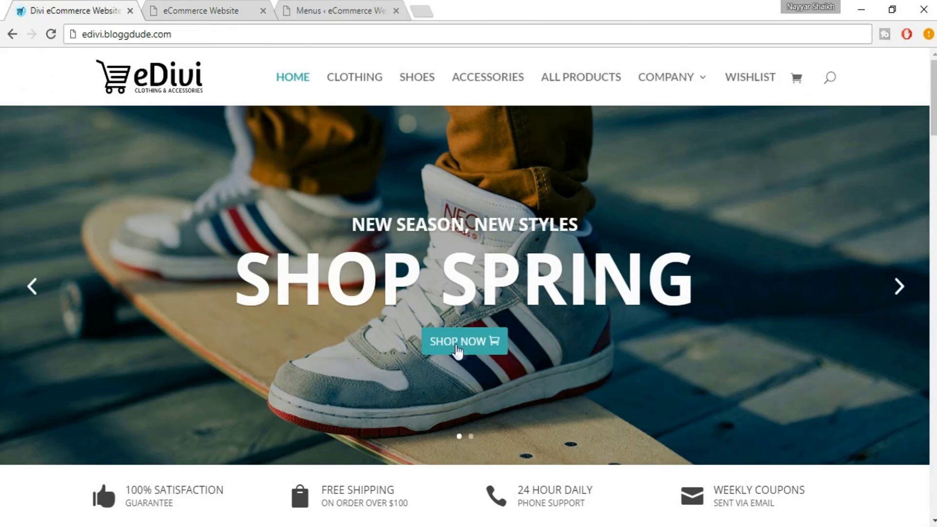
left_click(230, 11)
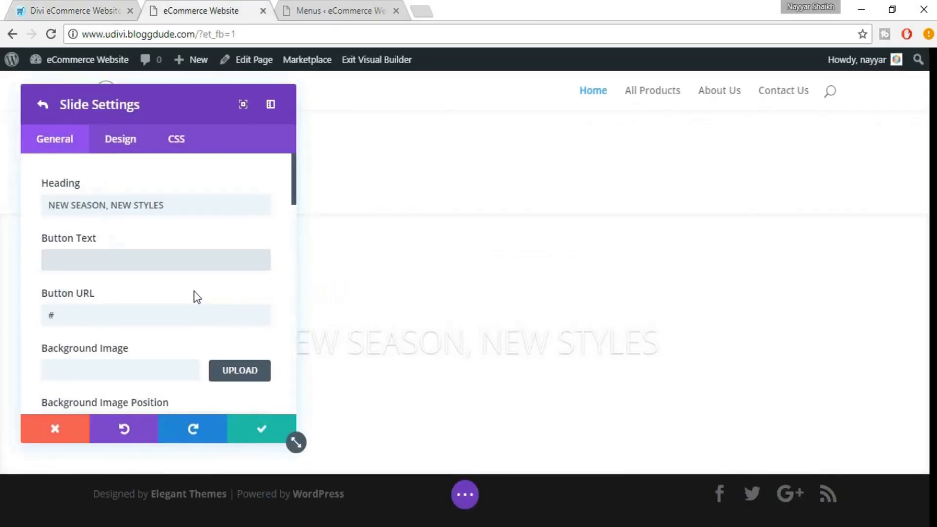
type("AHOP NOW")
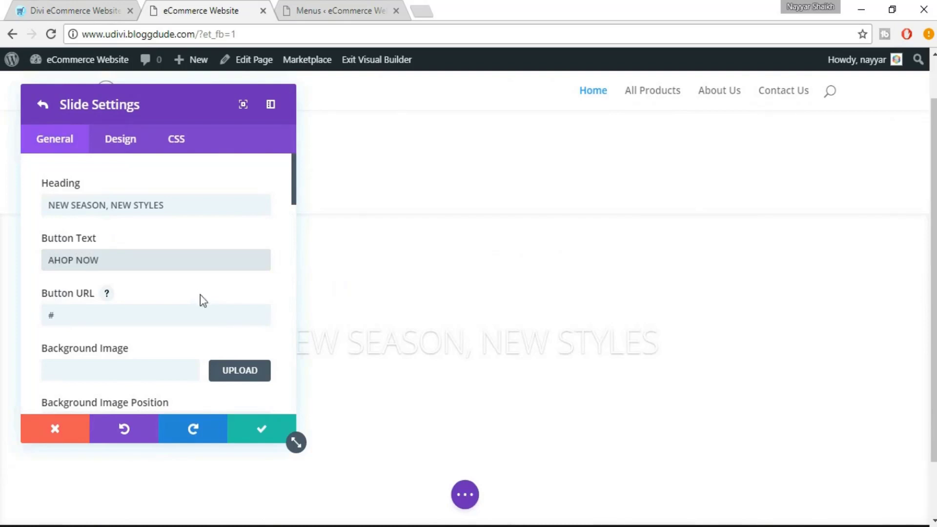
scroll(200, 294, "down", 2)
left_click_drag(56, 243, 34, 242)
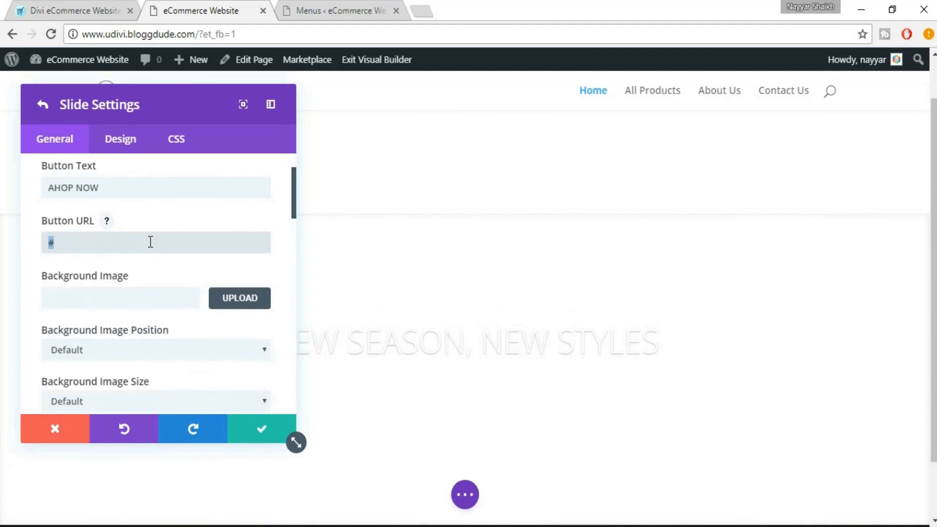
left_click(78, 11)
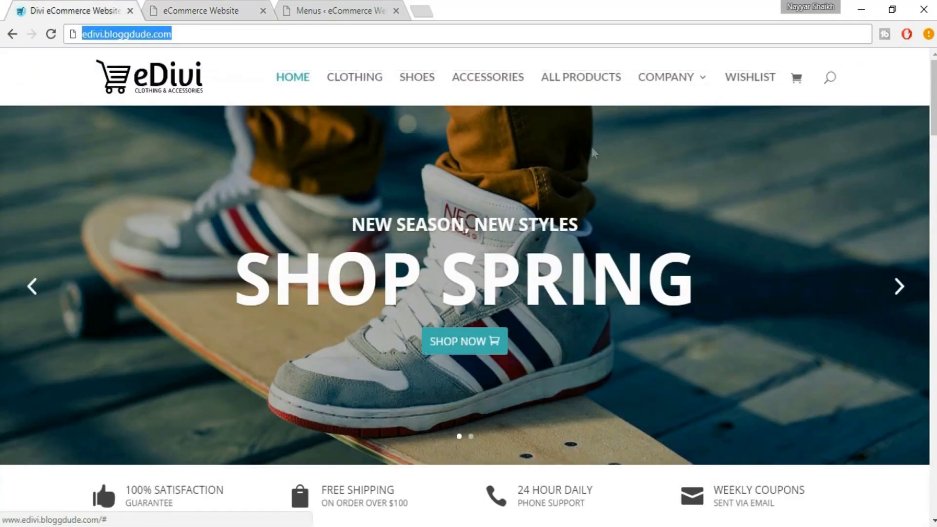
left_click(218, 10)
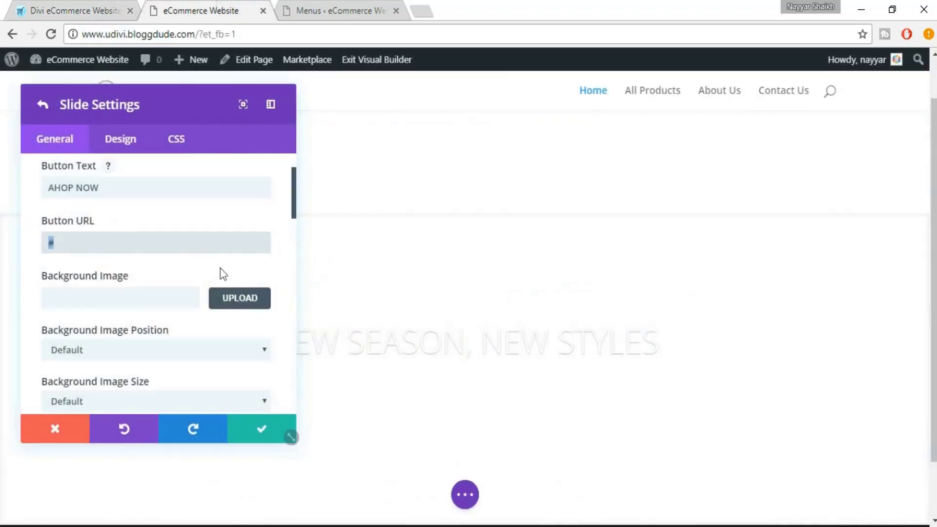
Step: Focus the Button URL field and review it against the reference eDivi slide
left_click(78, 245)
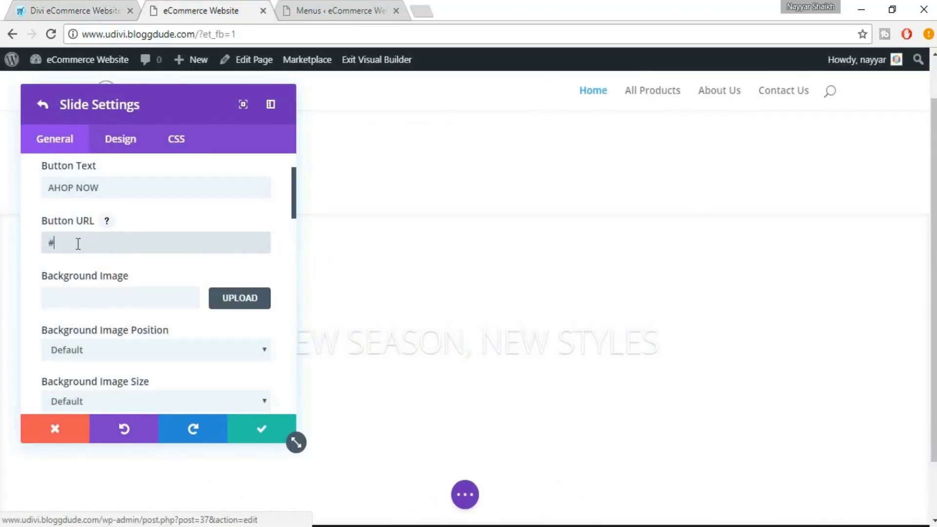
scroll(113, 281, "down", 3)
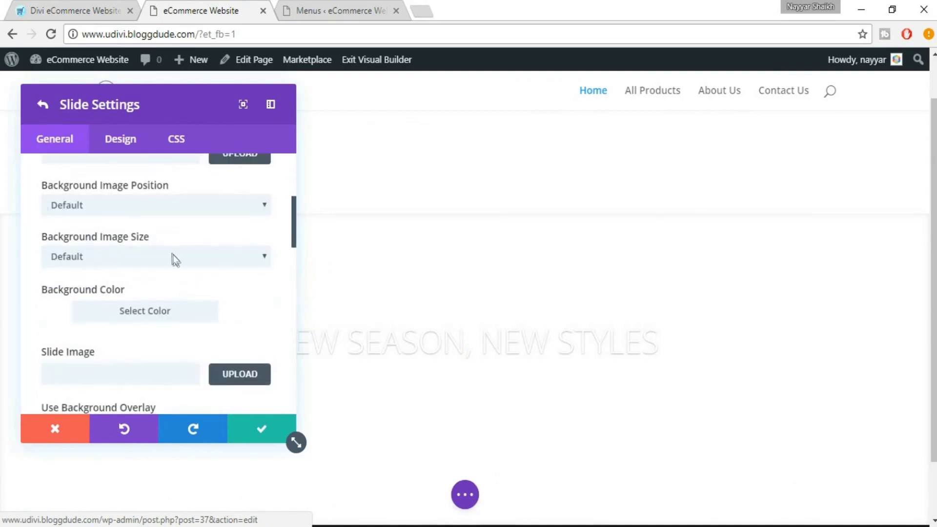
scroll(175, 259, "up", 2)
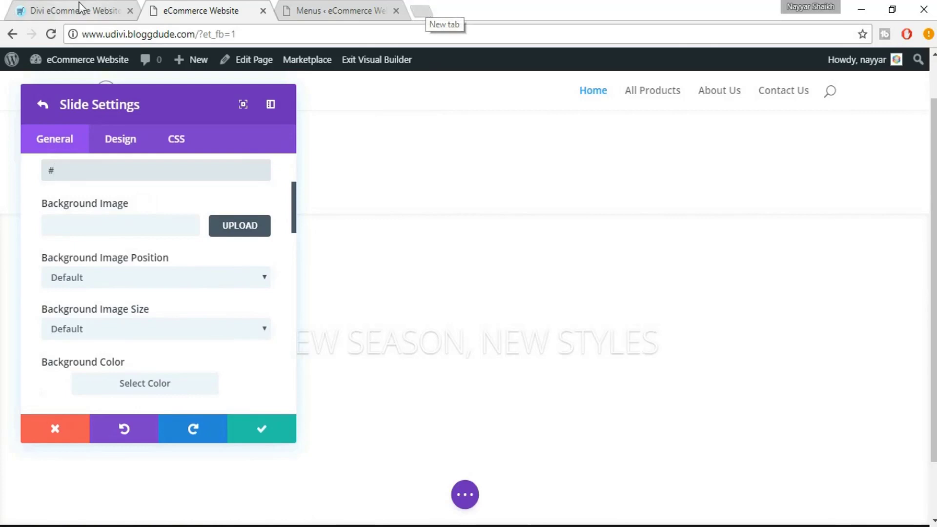
left_click(105, 9)
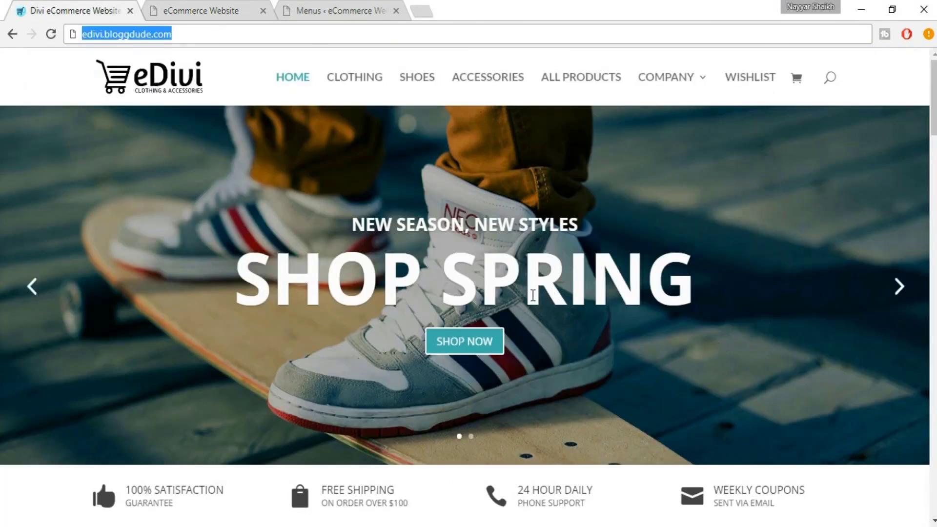
left_click(216, 8)
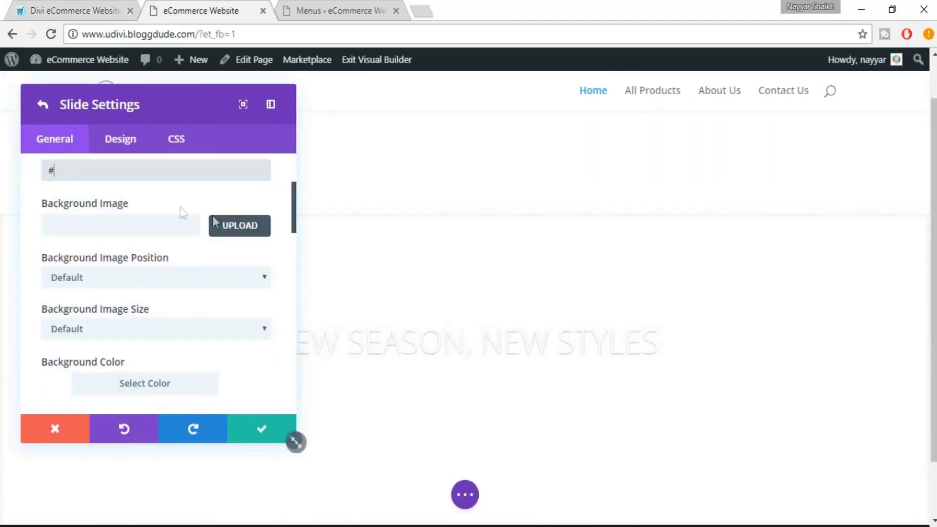
Step: Open the background image uploader and browse the Media folder for a hero image
left_click(222, 224)
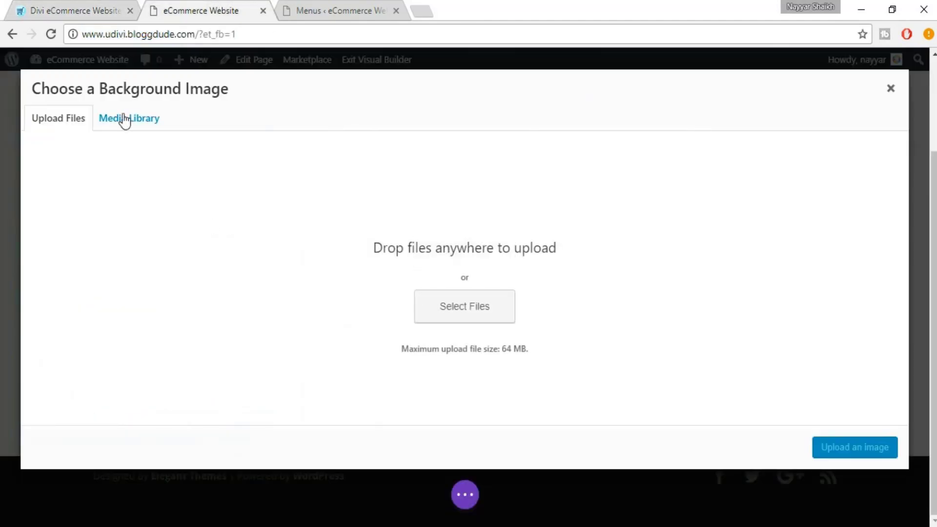
left_click(117, 128)
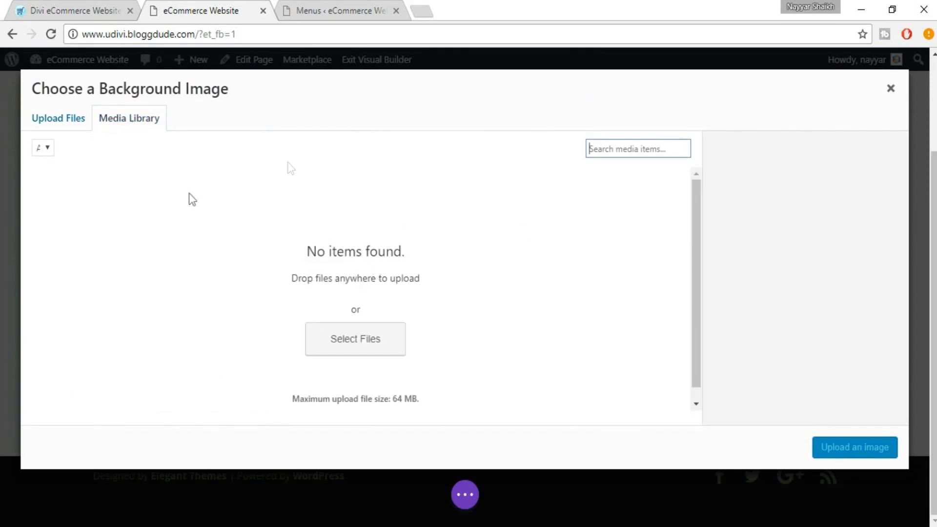
left_click(59, 131)
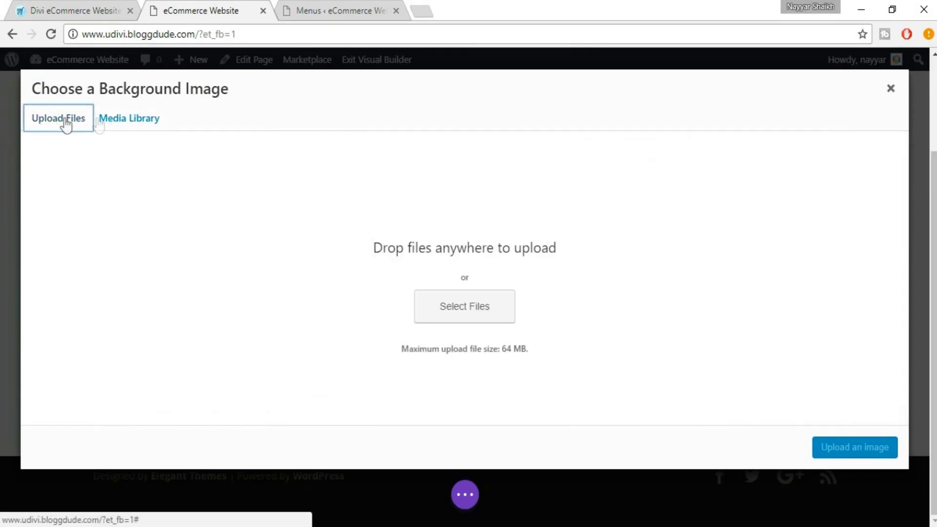
left_click(476, 316)
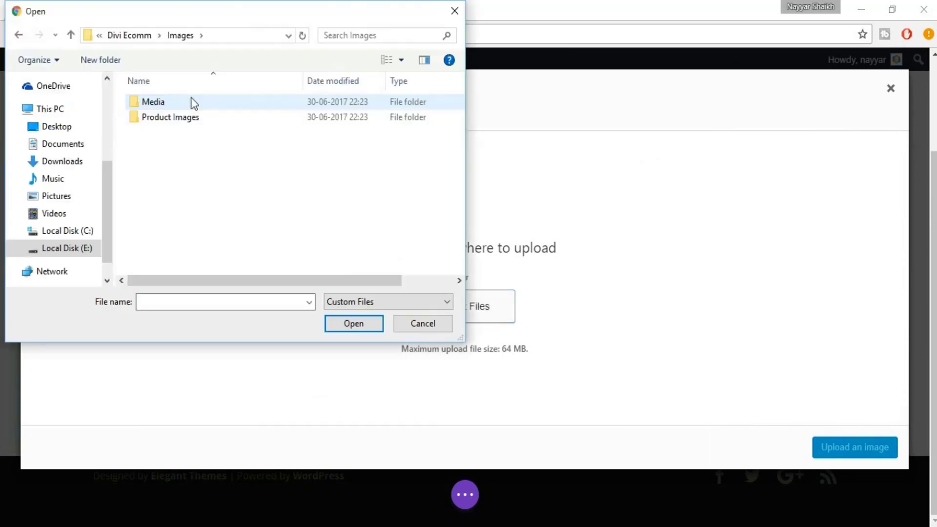
double_click(193, 100)
left_click(247, 152)
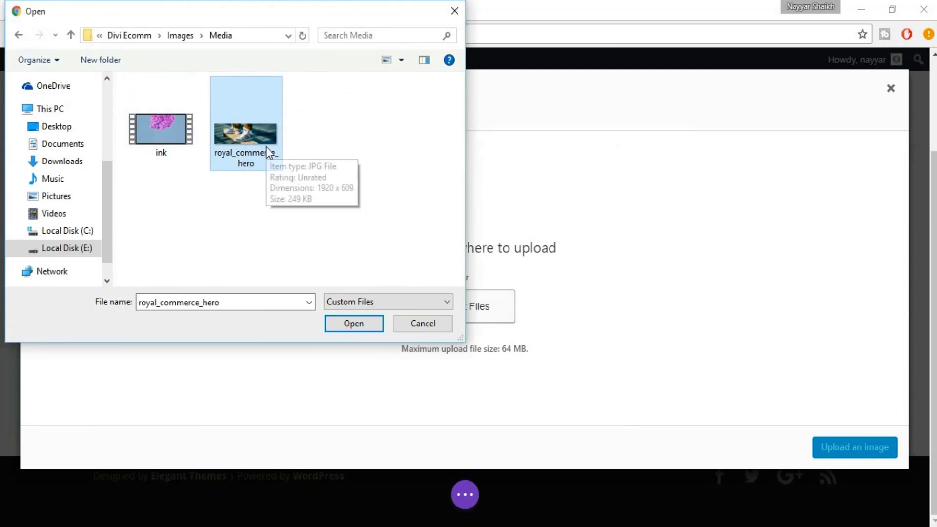
Step: Upload royal_commerce_hero.jpg from Images > Media and set it as the slide background
key("BackSpace")
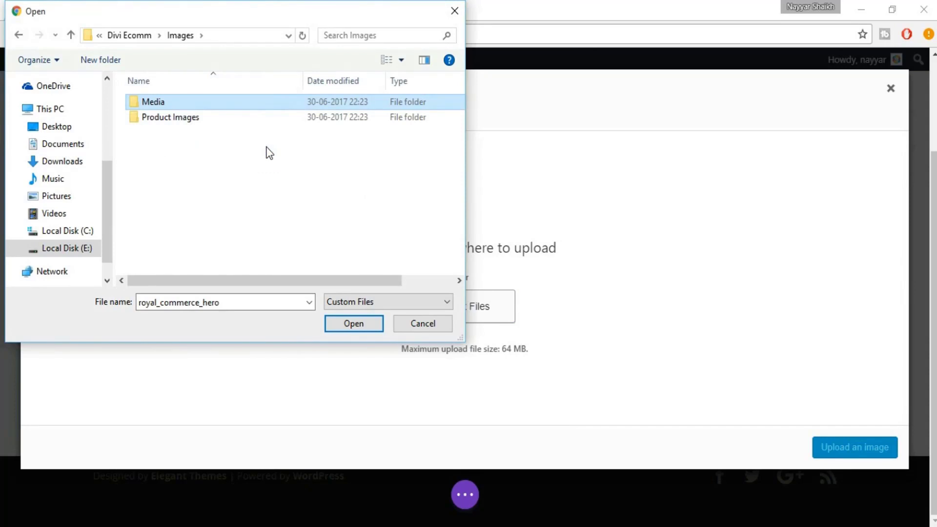
key("BackSpace")
left_click(156, 120)
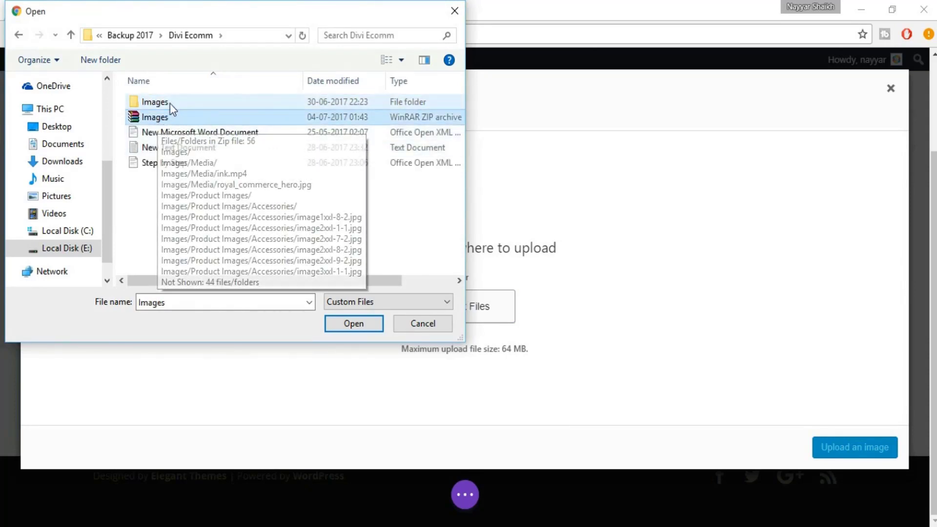
left_click(170, 103)
double_click(170, 103)
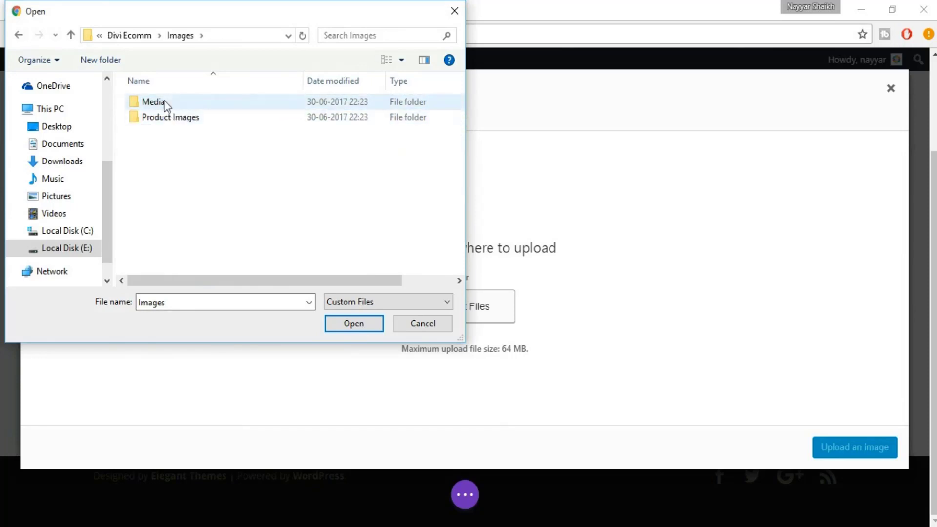
left_click(168, 108)
double_click(168, 105)
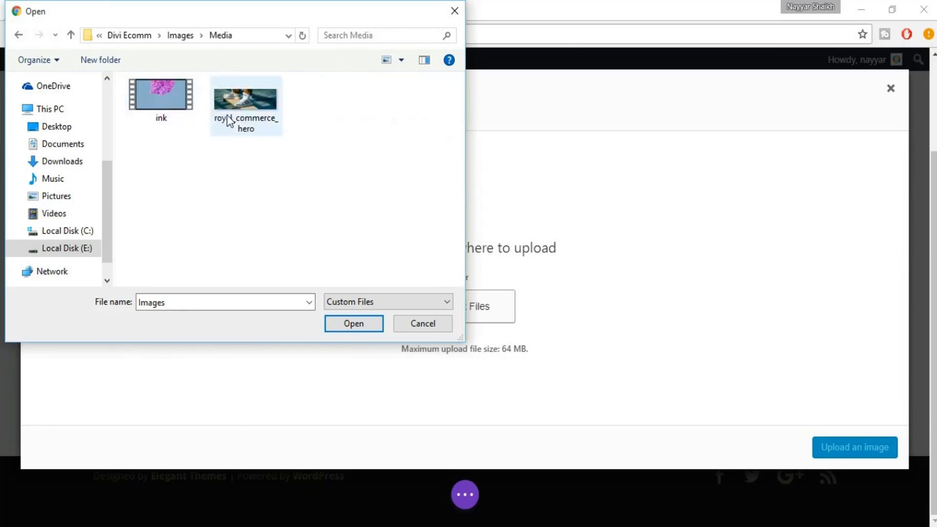
left_click(252, 122)
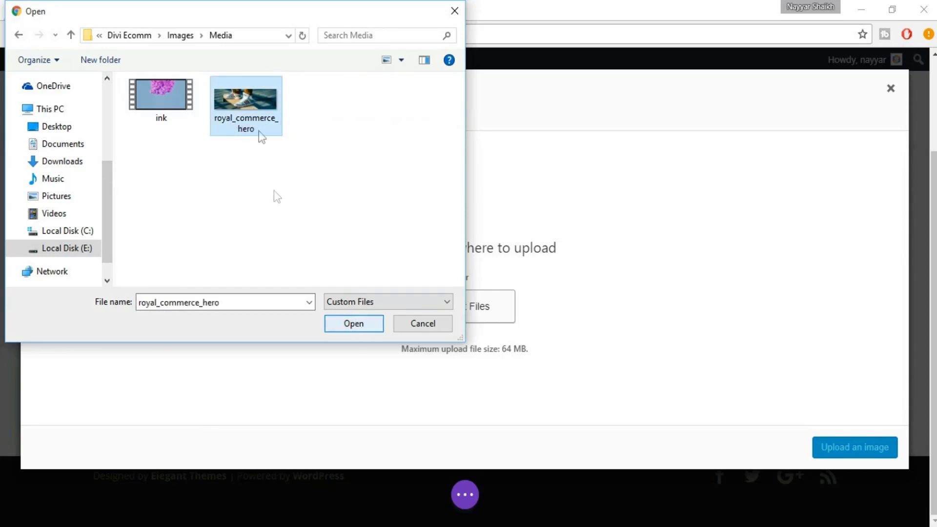
left_click(367, 326)
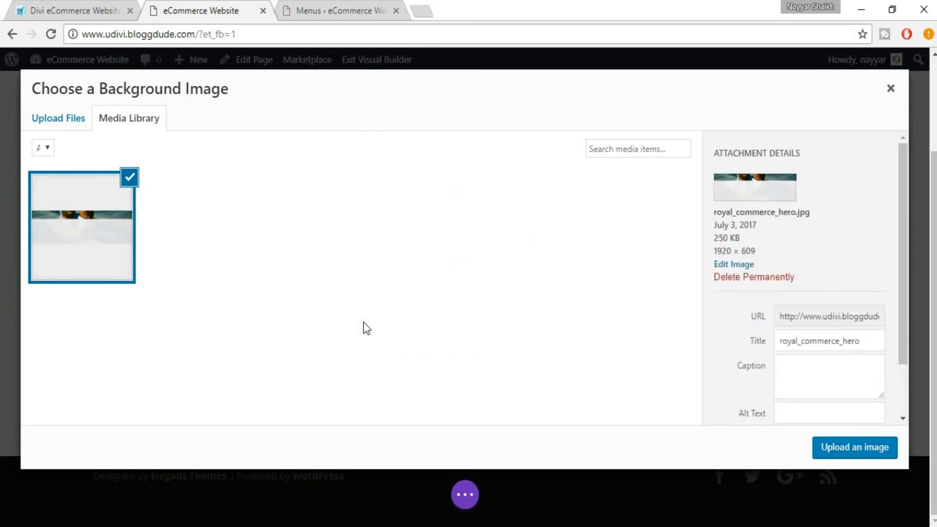
left_click(847, 455)
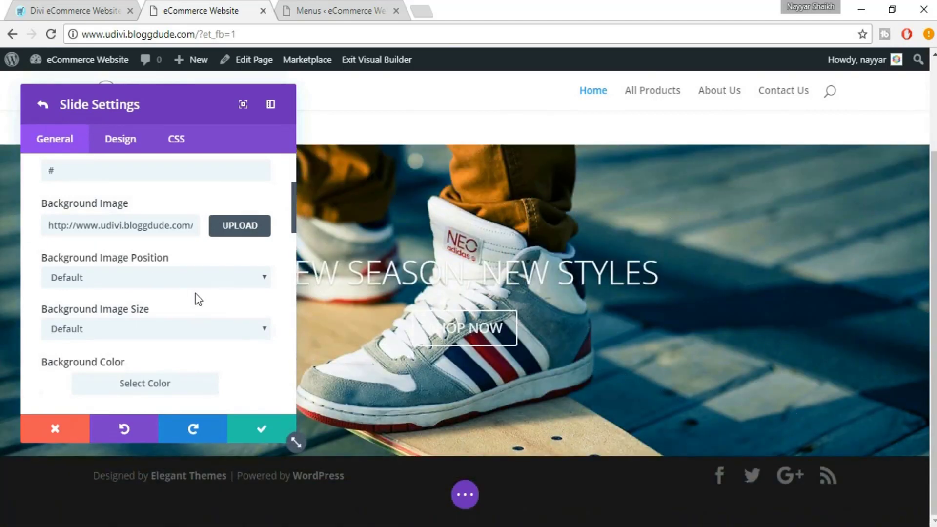
scroll(205, 293, "down", 2)
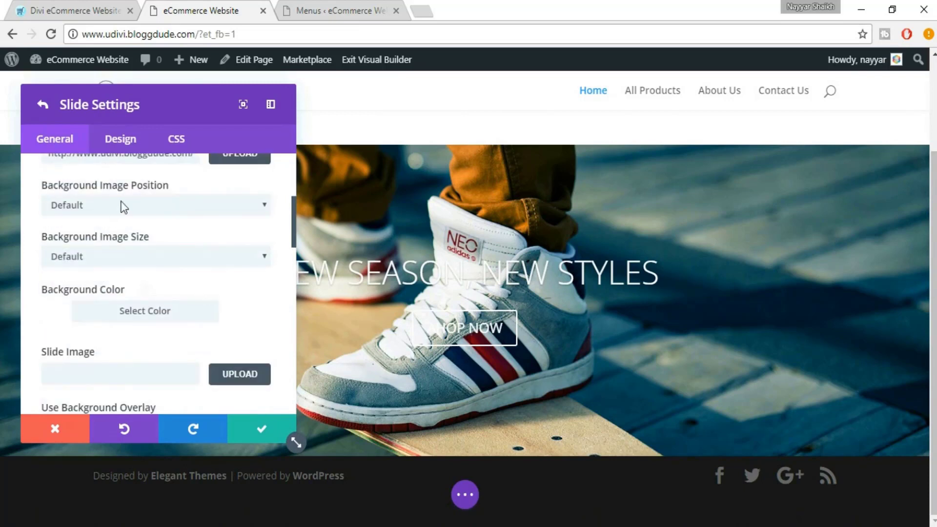
left_click(165, 201)
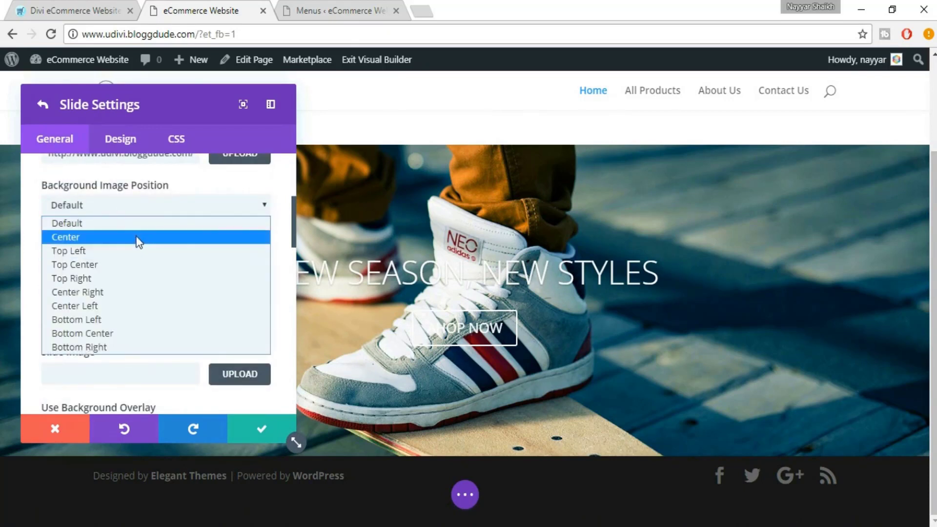
left_click(149, 209)
left_click(149, 209)
left_click(150, 209)
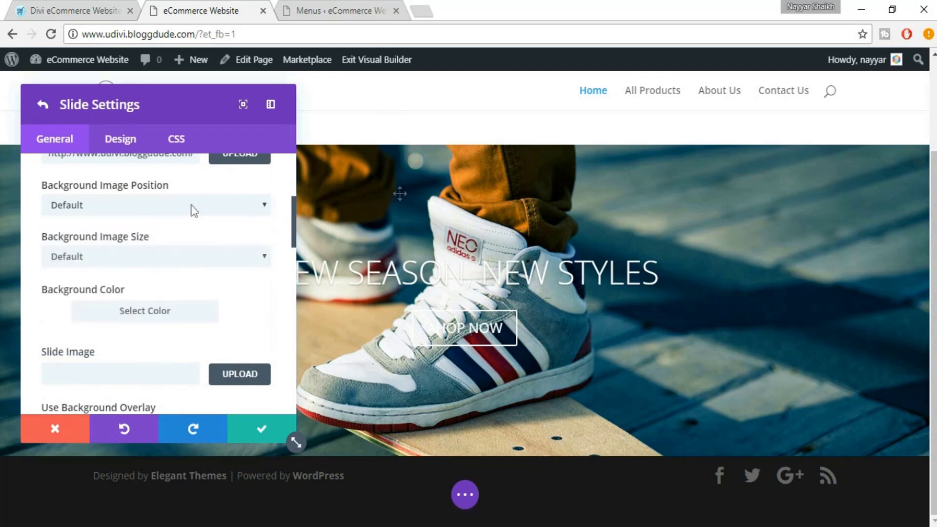
left_click(234, 205)
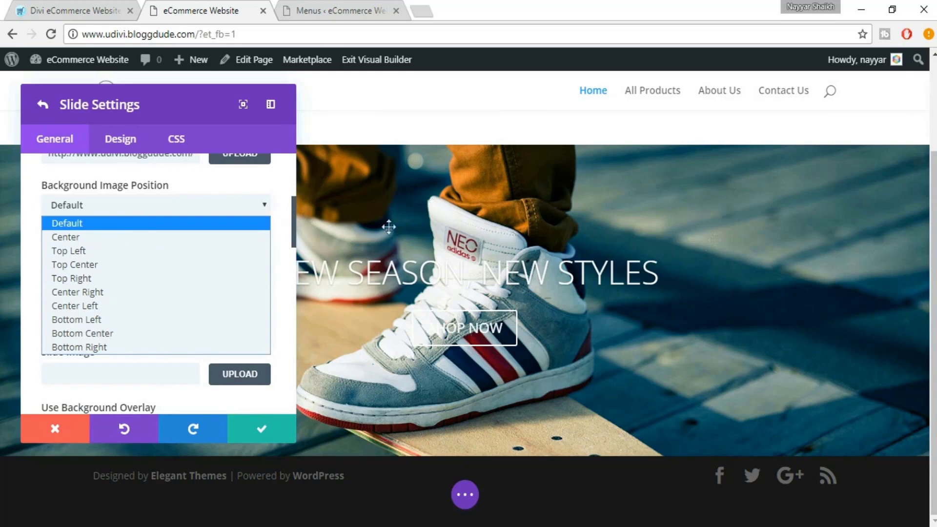
left_click(153, 193)
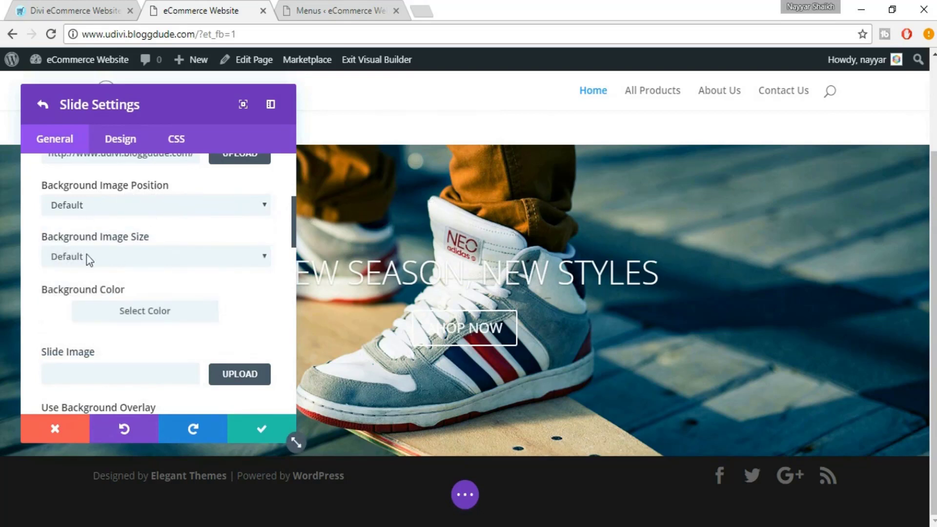
left_click(117, 256)
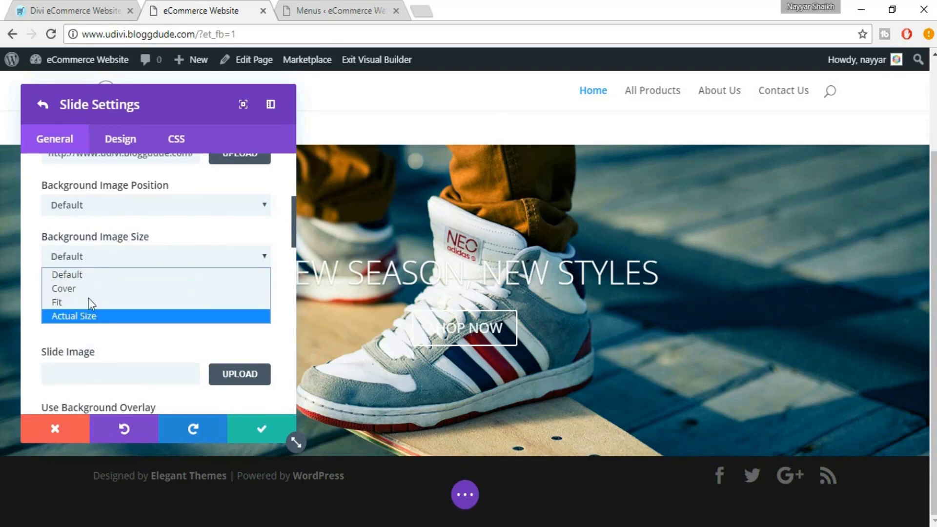
left_click(100, 274)
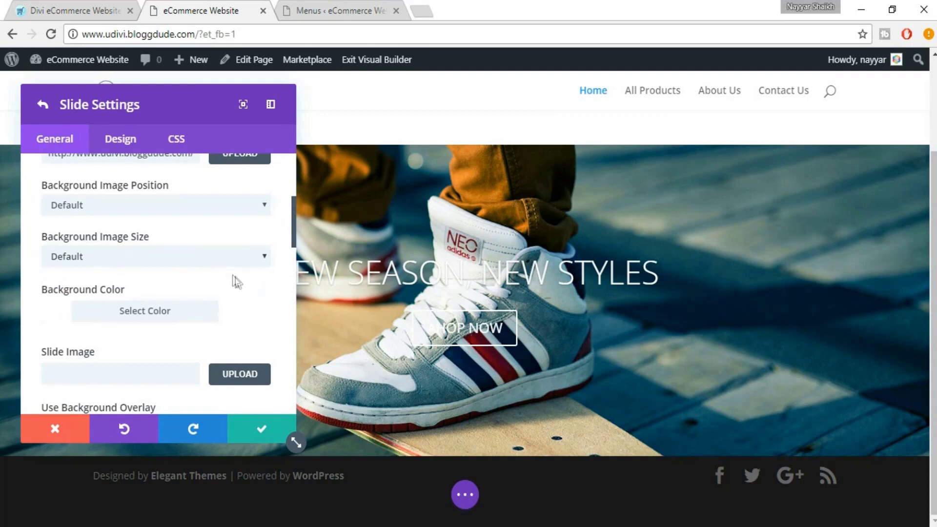
scroll(238, 286, "down", 2)
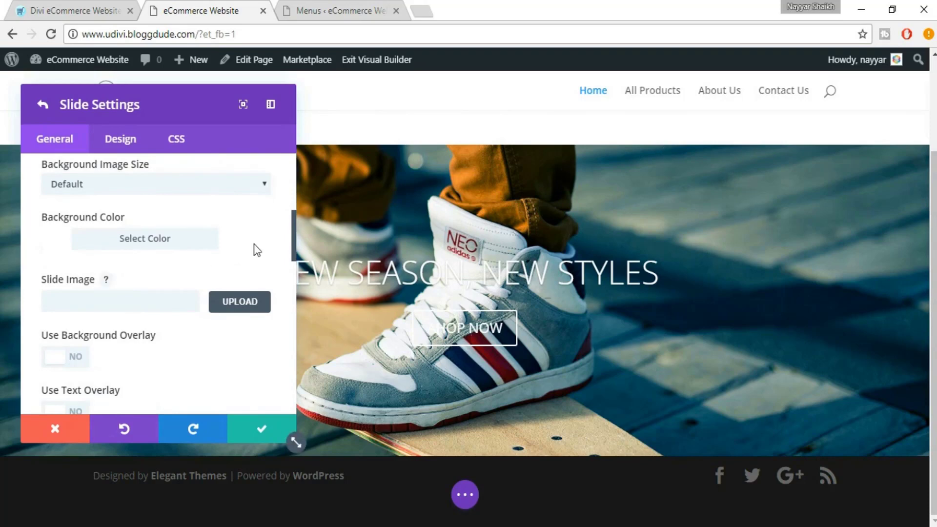
scroll(254, 244, "down", 2)
scroll(266, 281, "down", 2)
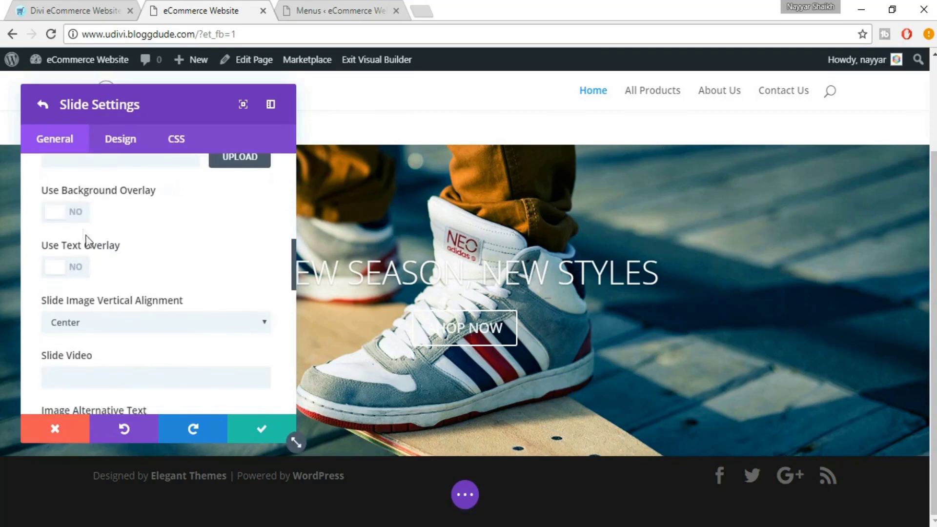
Step: Move the settings panel to the right and switch the slide's Background Overlay on
left_click_drag(190, 100, 854, 99)
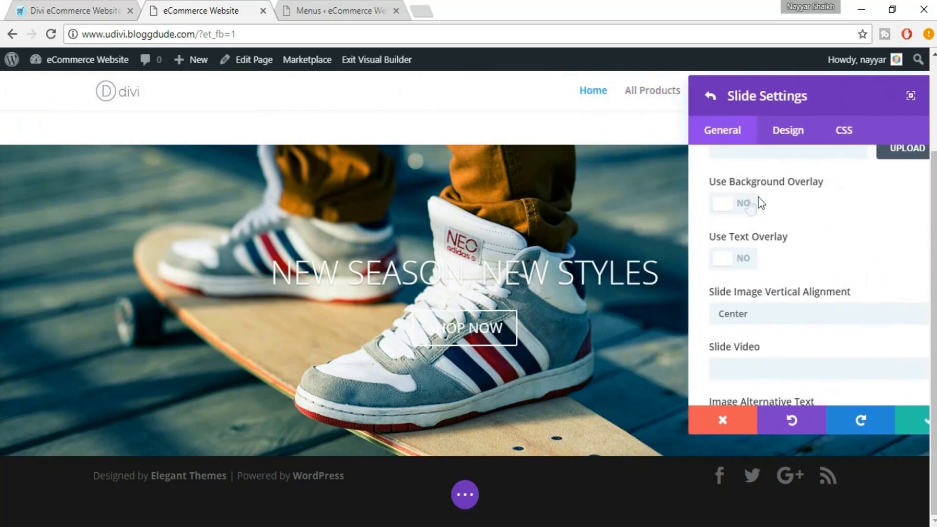
left_click(51, 9)
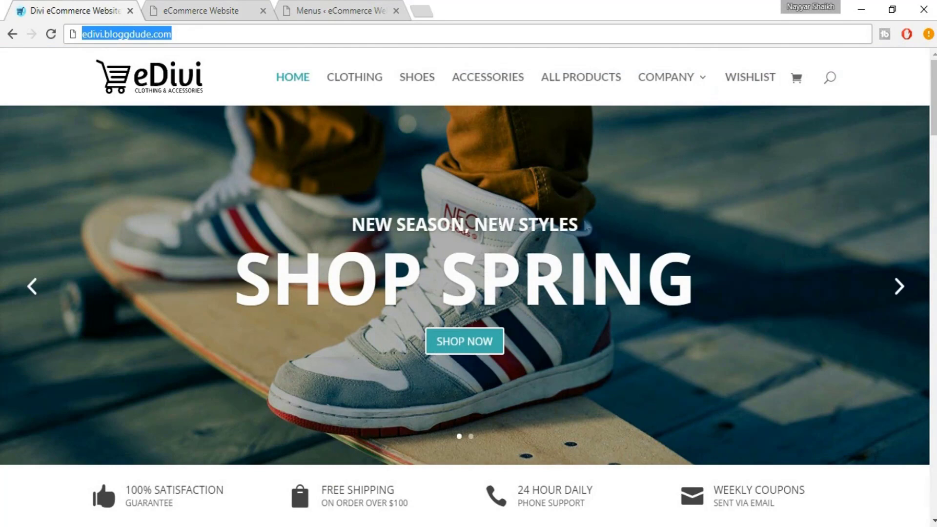
left_click(203, 9)
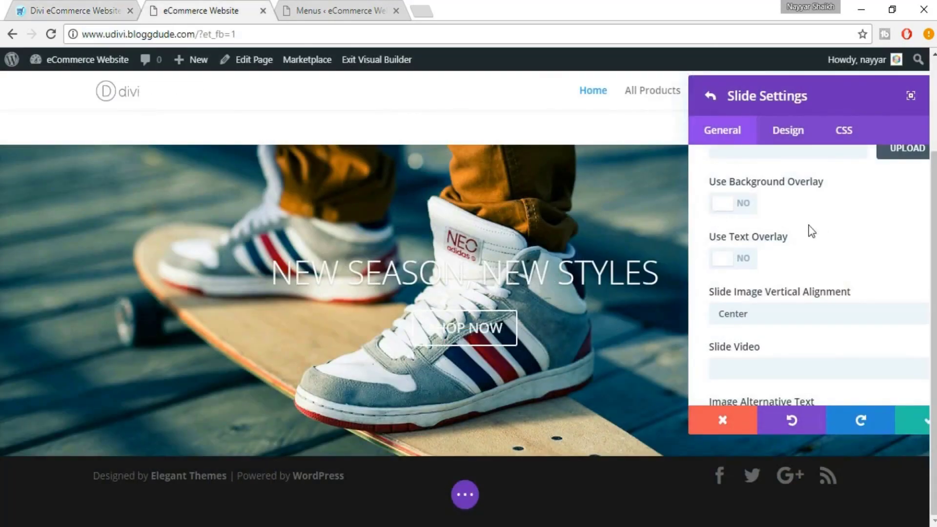
left_click(752, 214)
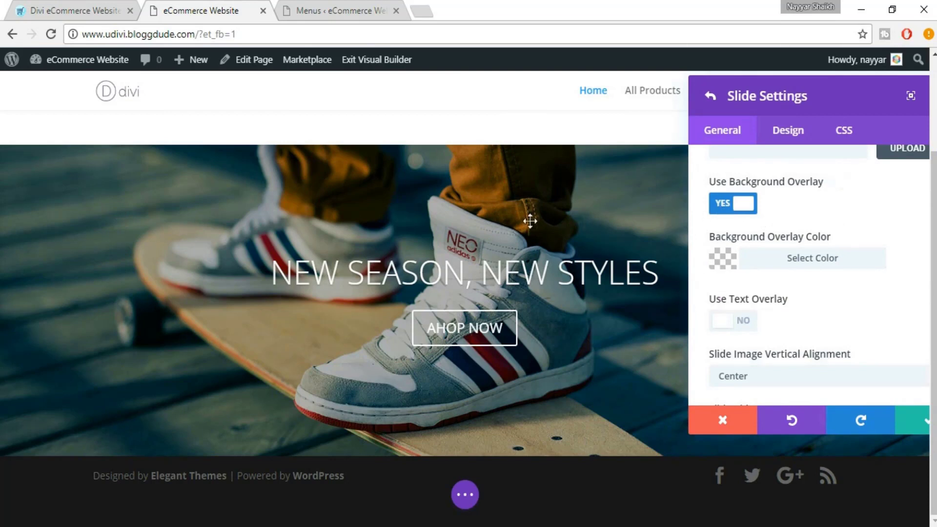
left_click(723, 207)
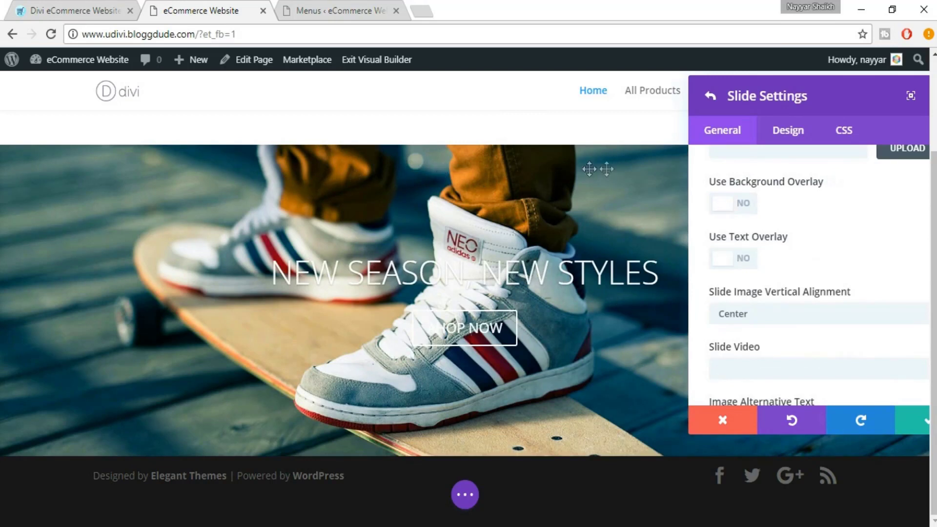
left_click(732, 208)
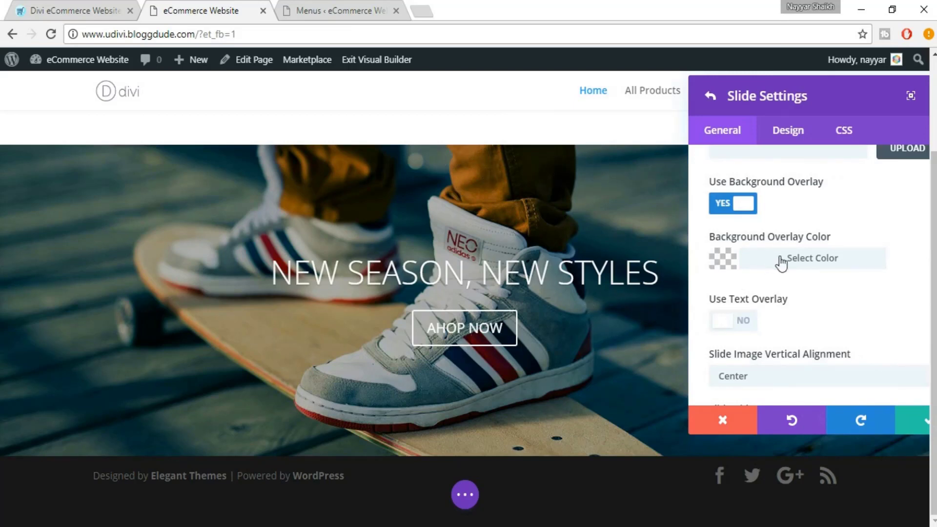
Step: Try yellow (semi-transparent), green and blue overlay tints, then clear the overlay colour
scroll(820, 259, "down", 2)
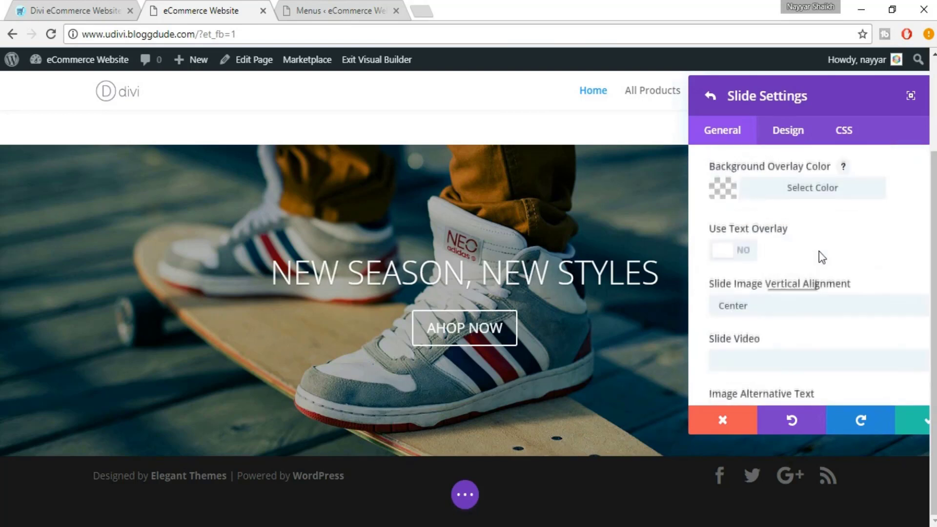
left_click(808, 190)
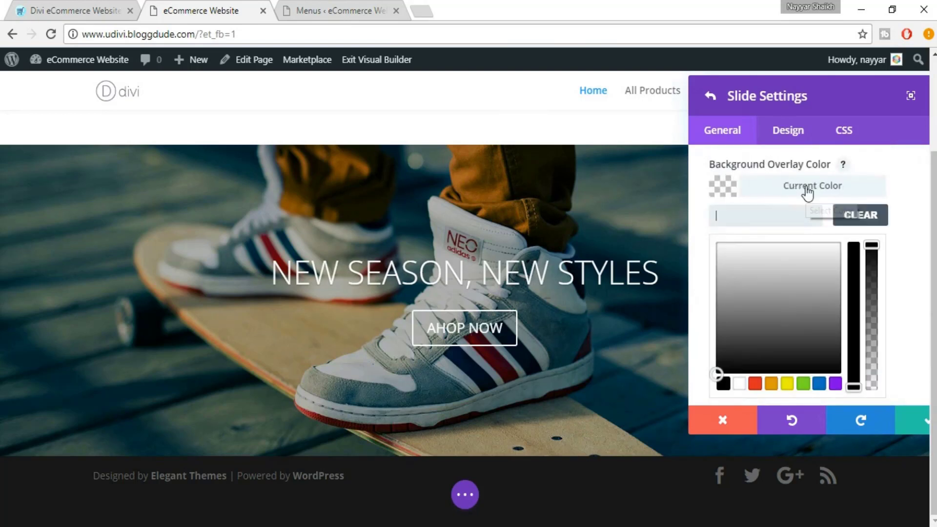
left_click(787, 385)
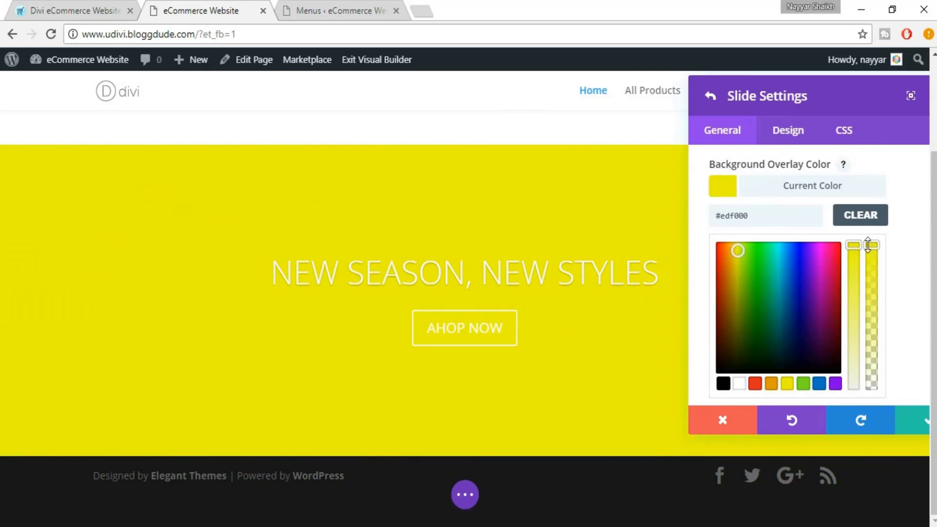
left_click_drag(871, 284, 872, 323)
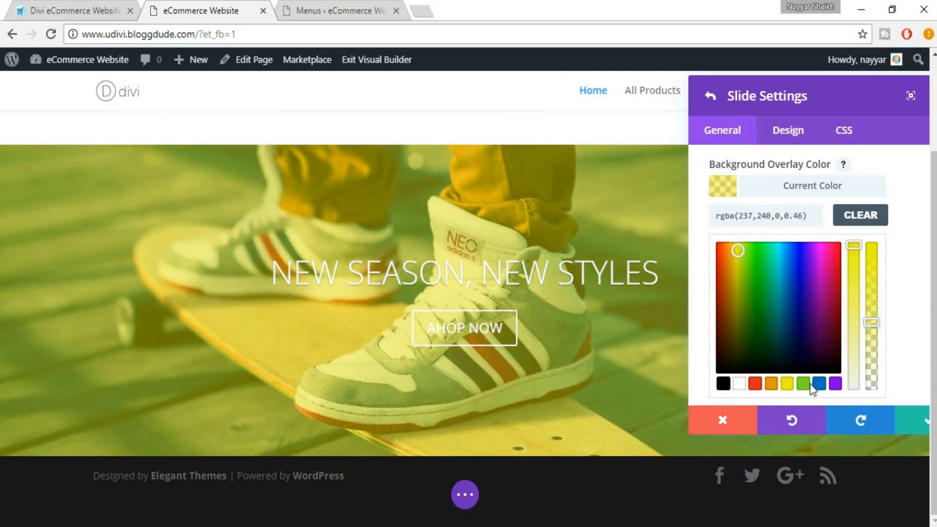
left_click(808, 385)
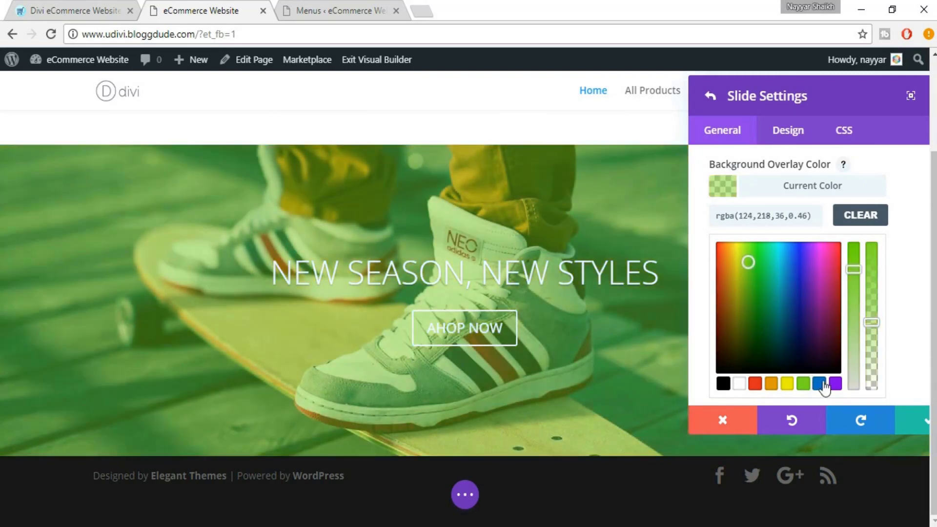
left_click(822, 386)
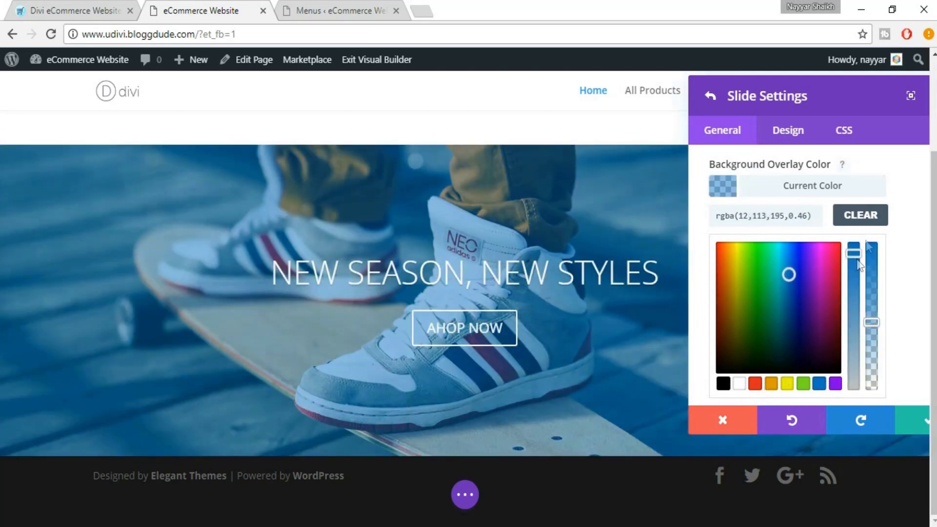
left_click(873, 221)
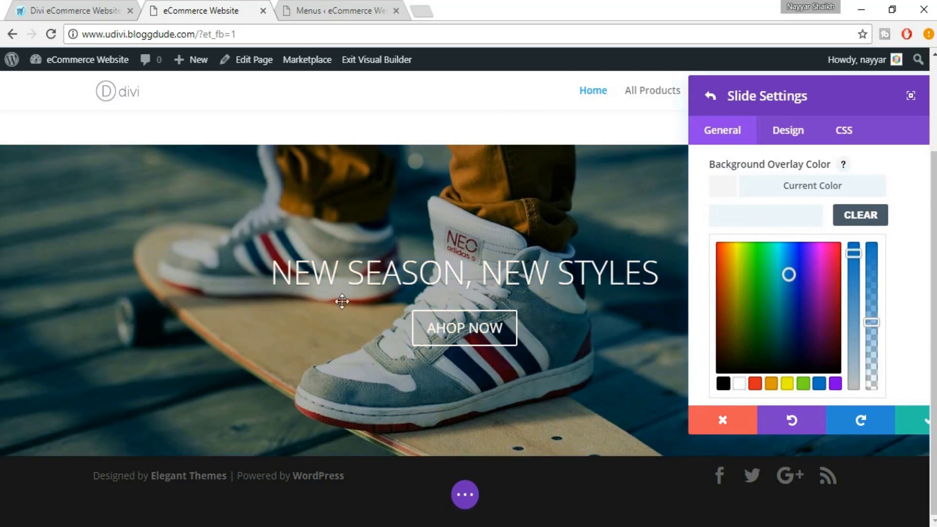
Step: Keep the slide's Text Color set to Light
scroll(911, 245, "down", 4)
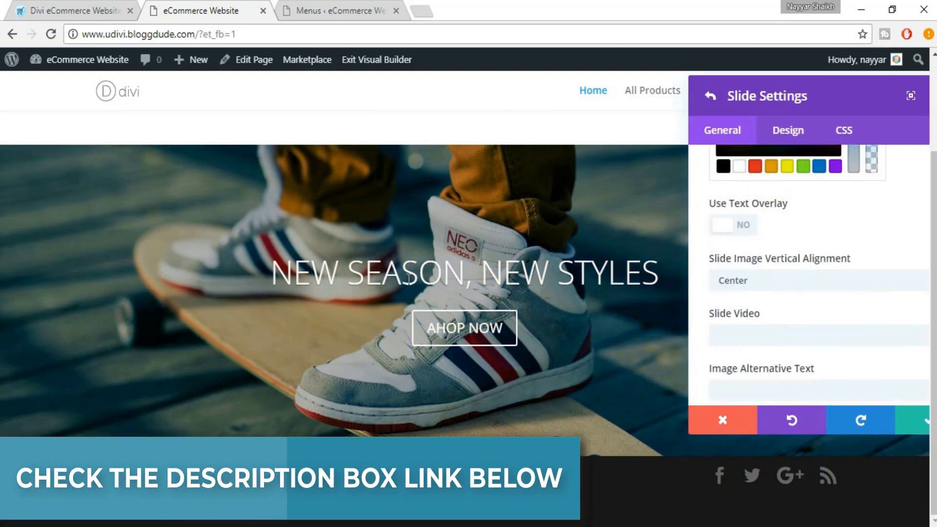
scroll(852, 282, "down", 2)
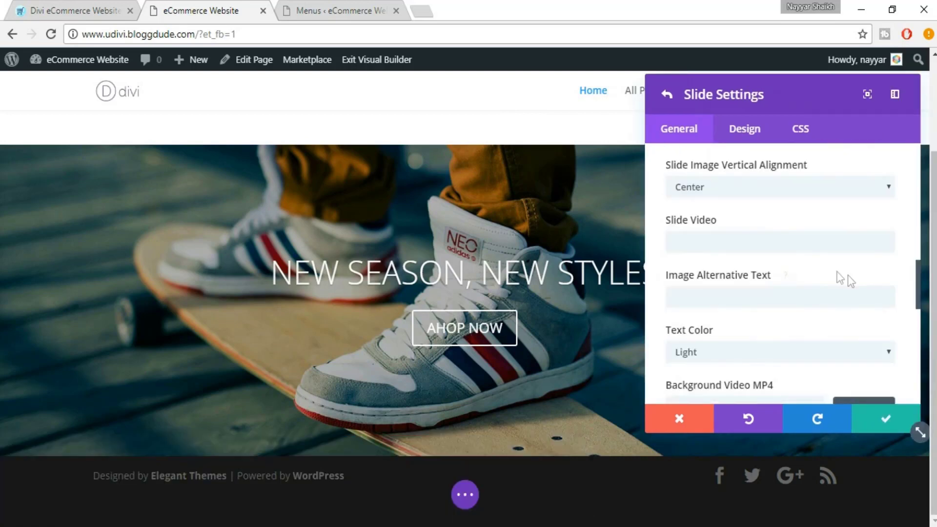
left_click(742, 239)
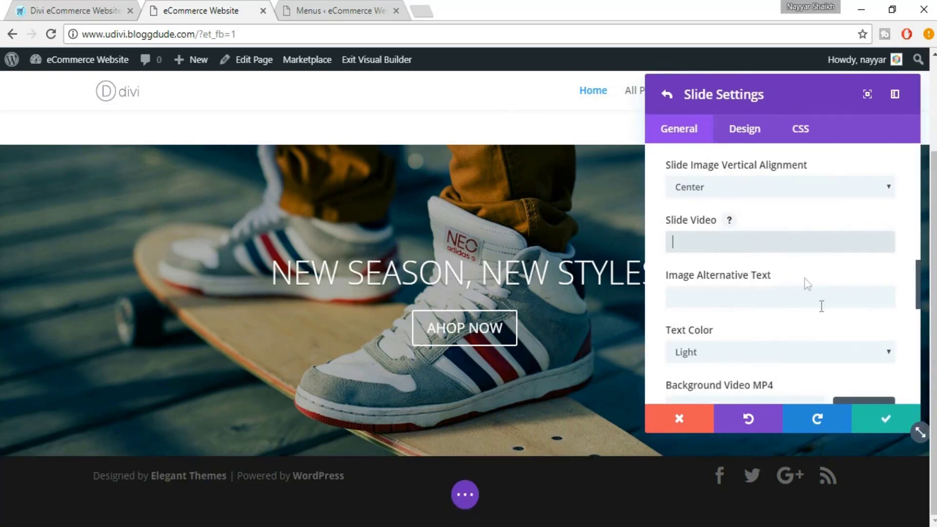
scroll(831, 319, "down", 1)
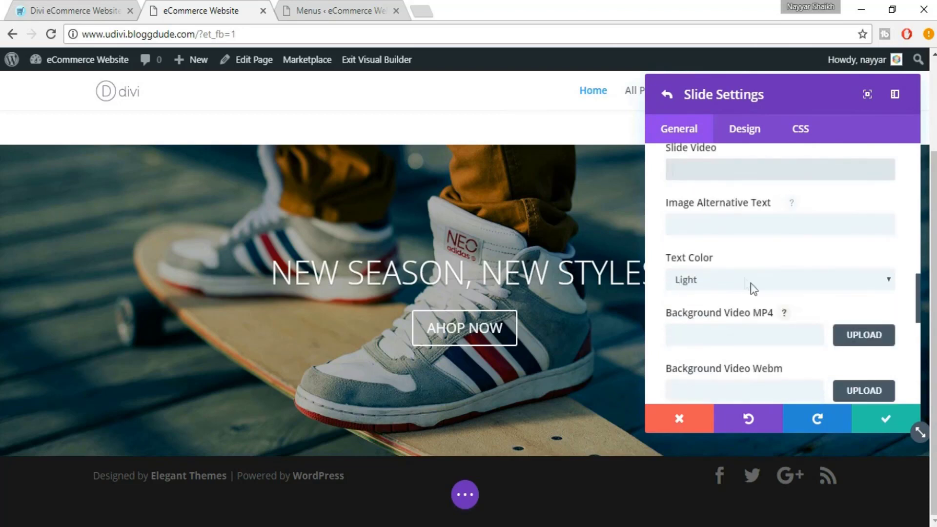
left_click(747, 284)
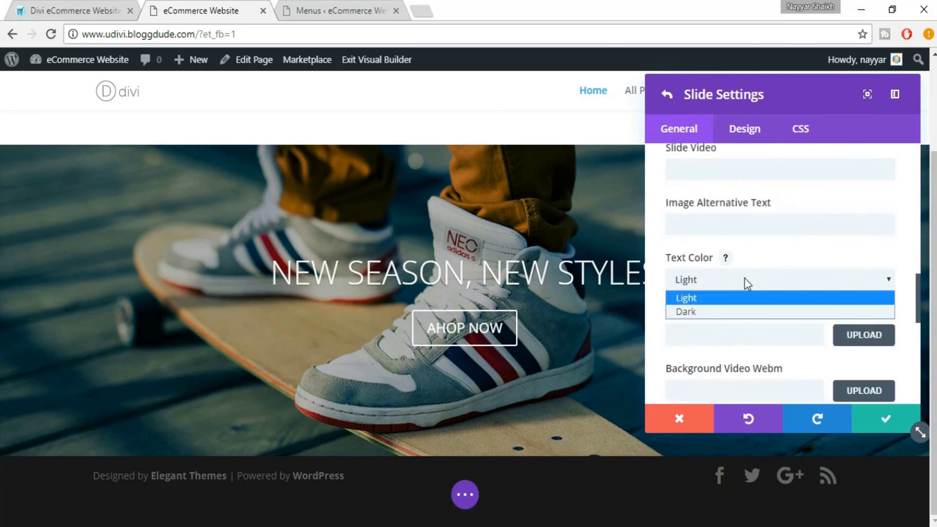
left_click(745, 279)
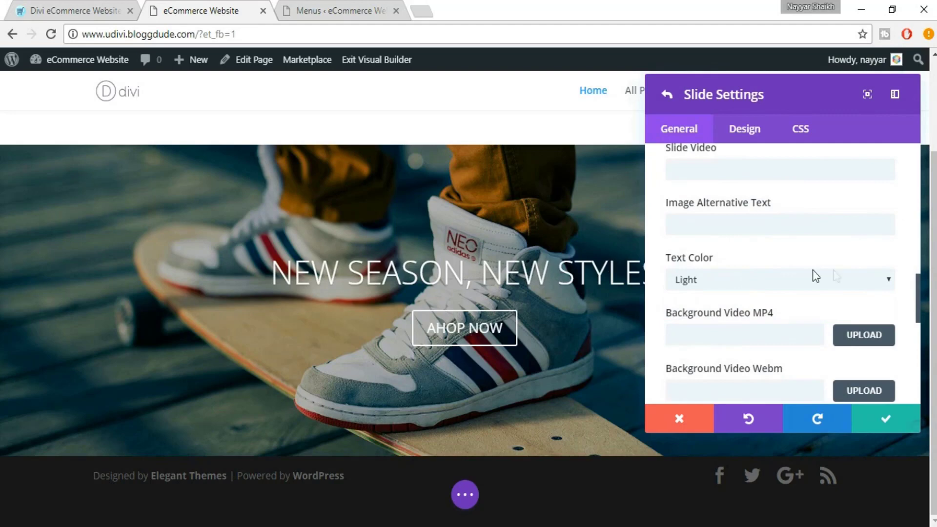
scroll(815, 277, "down", 1)
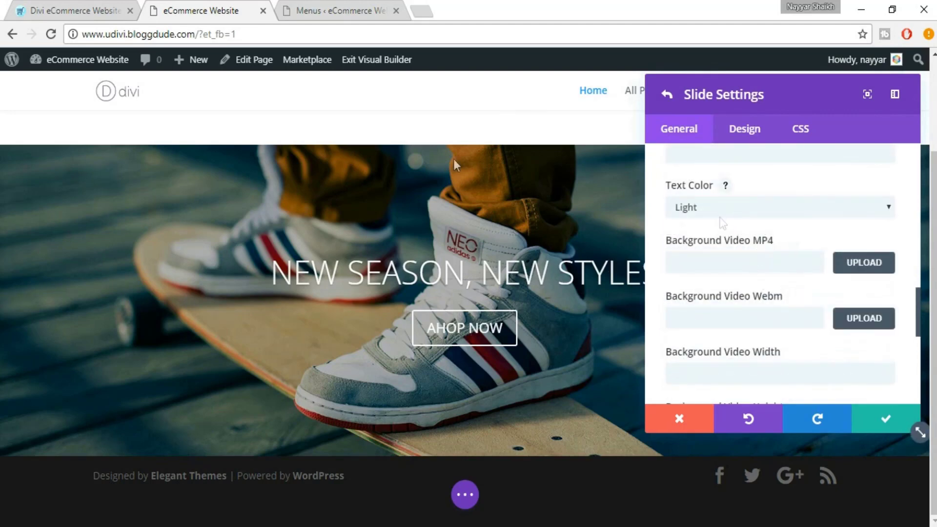
Step: Scroll to the slide's Content field, comparing against the live eDivi homepage slide
left_click(71, 10)
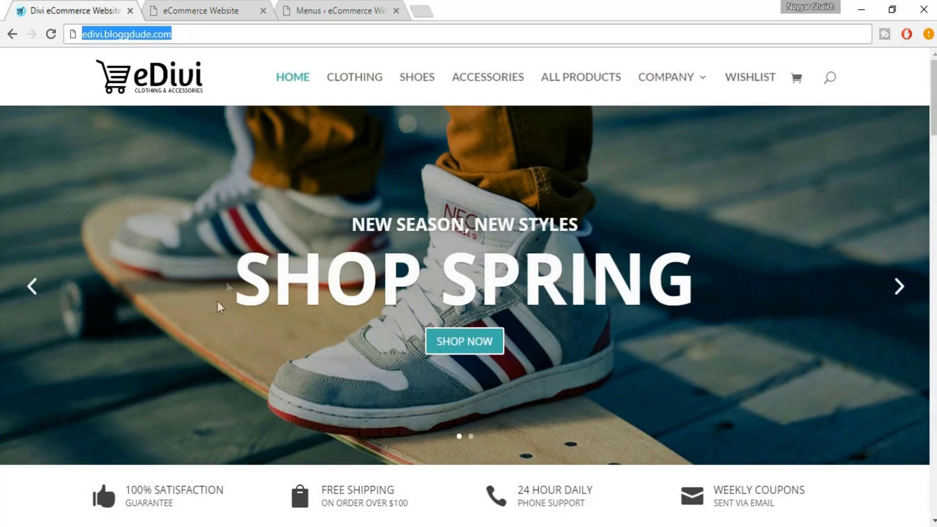
left_click(205, 10)
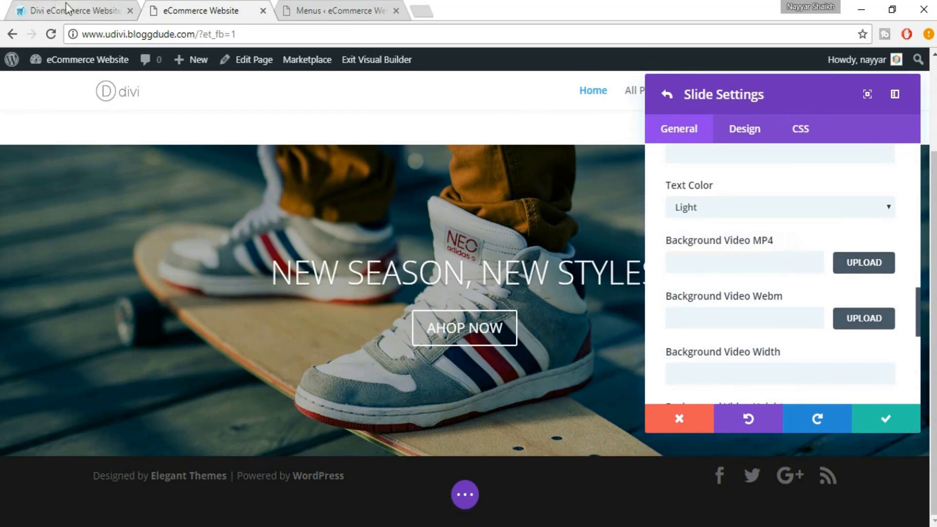
scroll(787, 293, "down", 1)
scroll(806, 303, "down", 2)
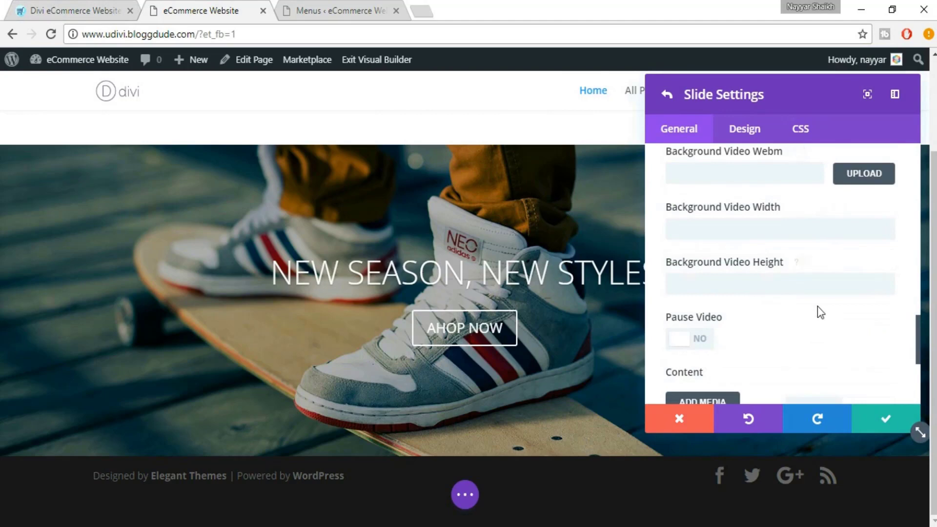
scroll(818, 306, "down", 3)
scroll(818, 306, "down", 2)
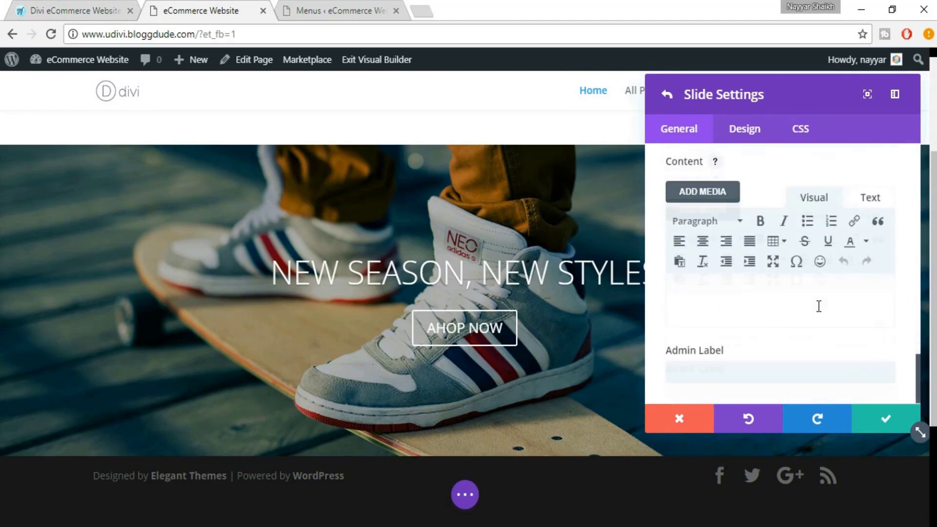
left_click(752, 291)
left_click(91, 6)
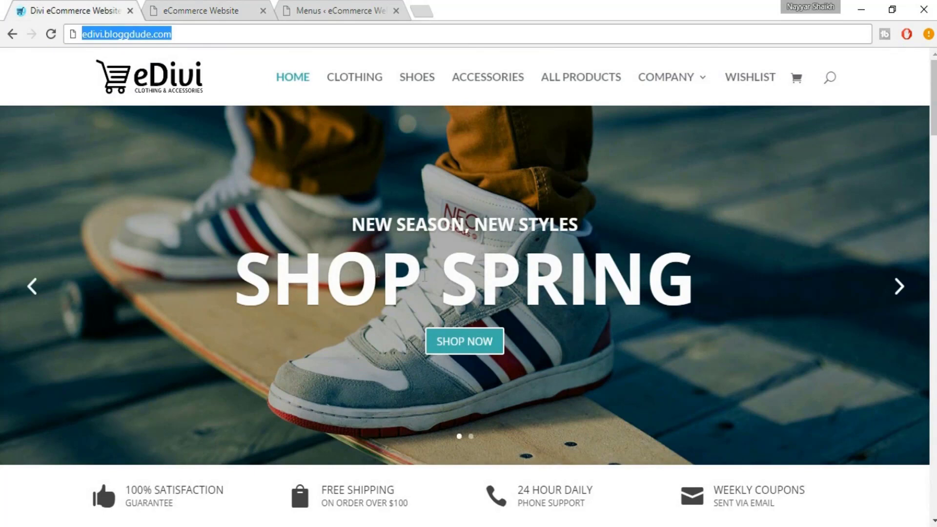
Step: Enter 'SHOP SPRING' as the slide content and save both the slide and slider settings
left_click(216, 9)
type("S")
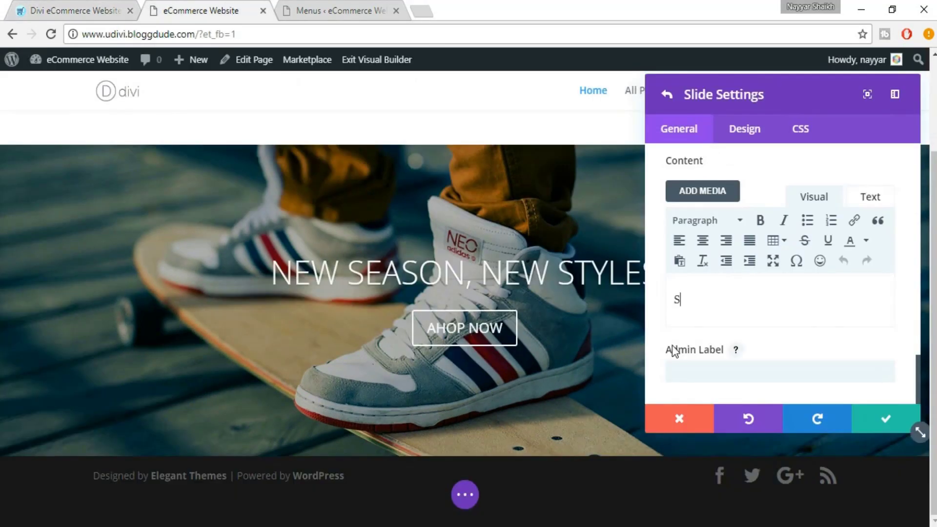
type("HOPSPR")
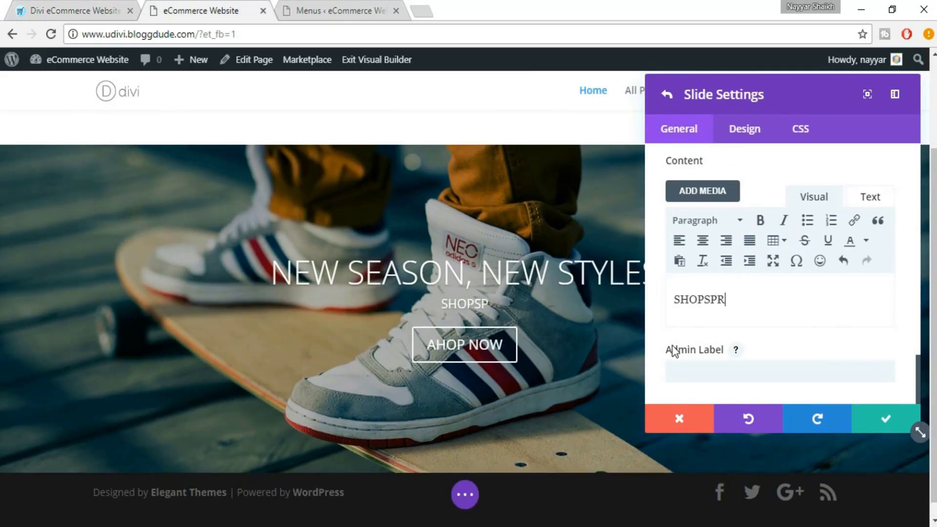
type("ING")
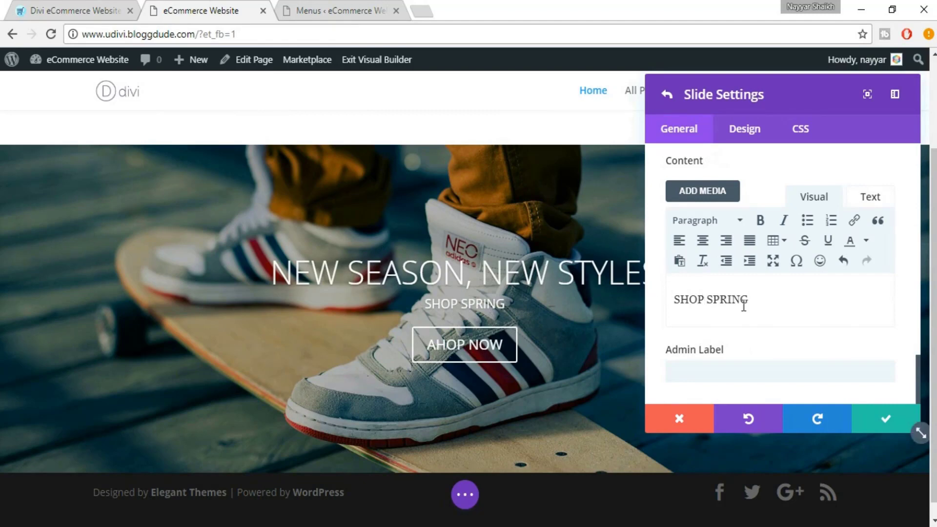
scroll(794, 309, "down", 2)
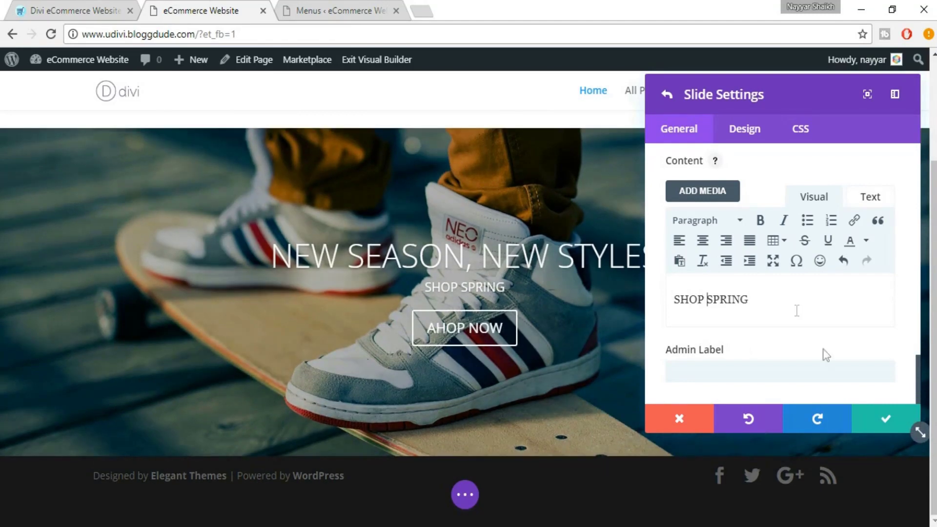
left_click(884, 425)
left_click(884, 425)
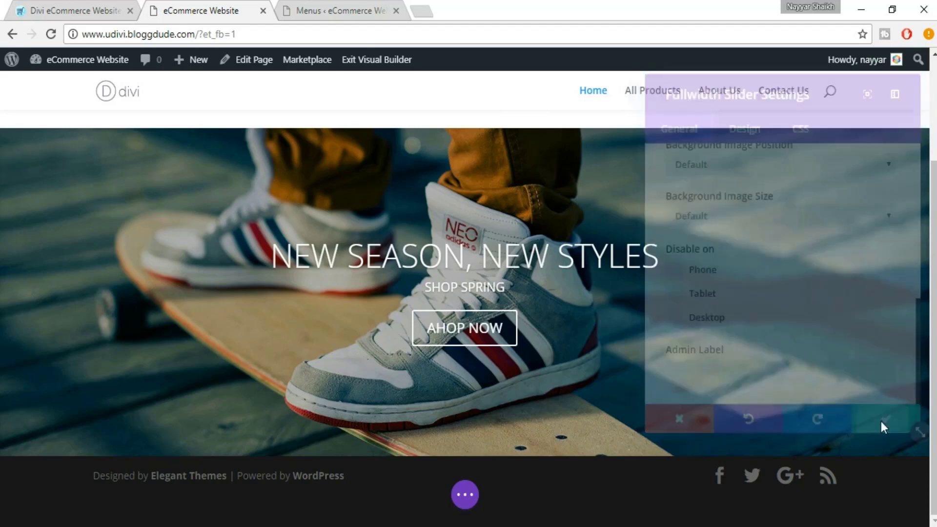
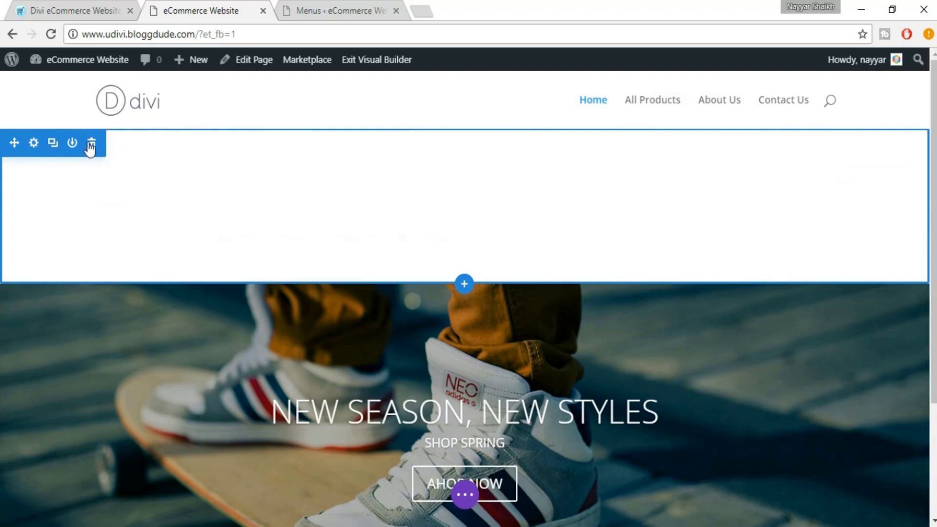
Step: Delete the empty white section above the shoe slider and open the Fullwidth Slider settings
left_click(91, 145)
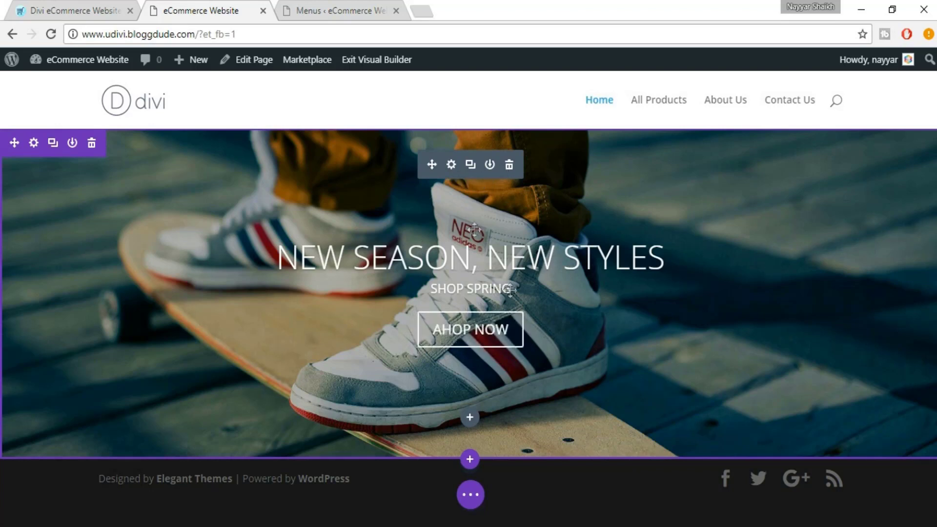
left_click(451, 165)
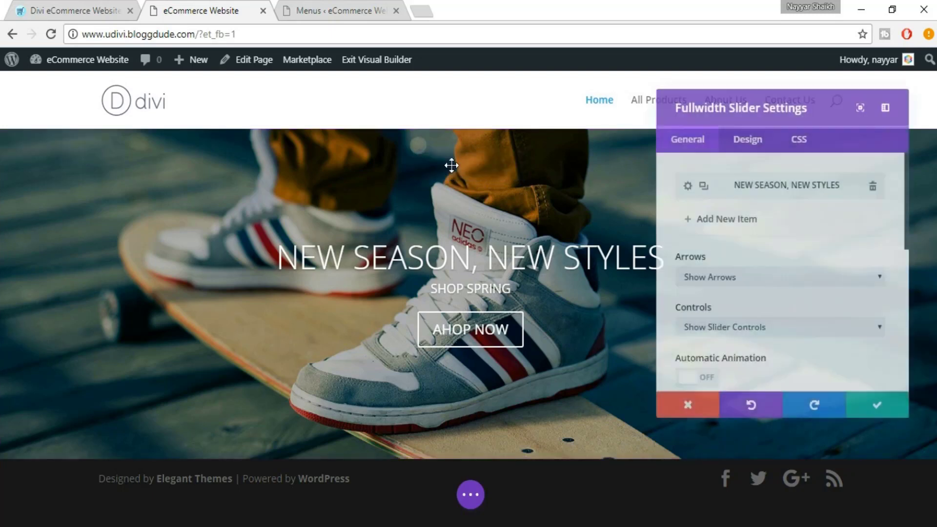
Step: In the NEW SEASON, NEW STYLES slide, change the button text from 'AHOP NOW' to 'SHOP NOW'
left_click(679, 180)
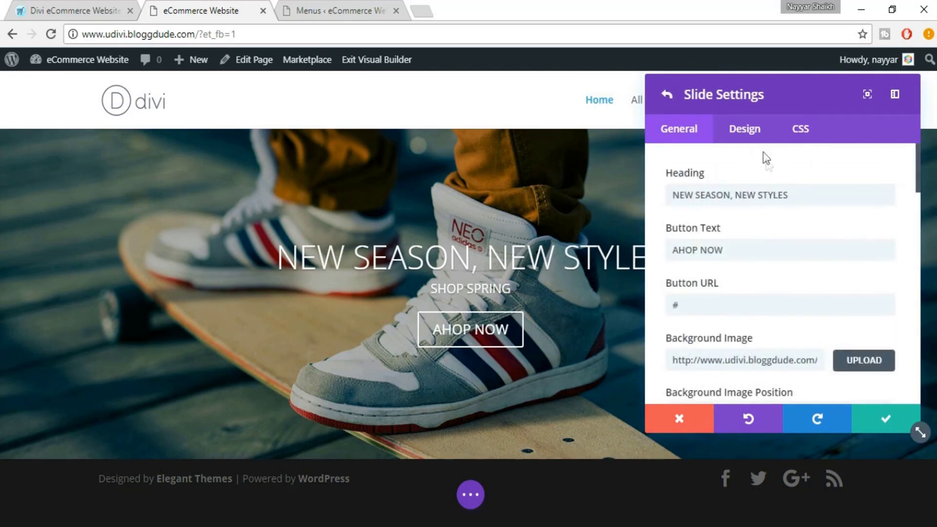
left_click(737, 135)
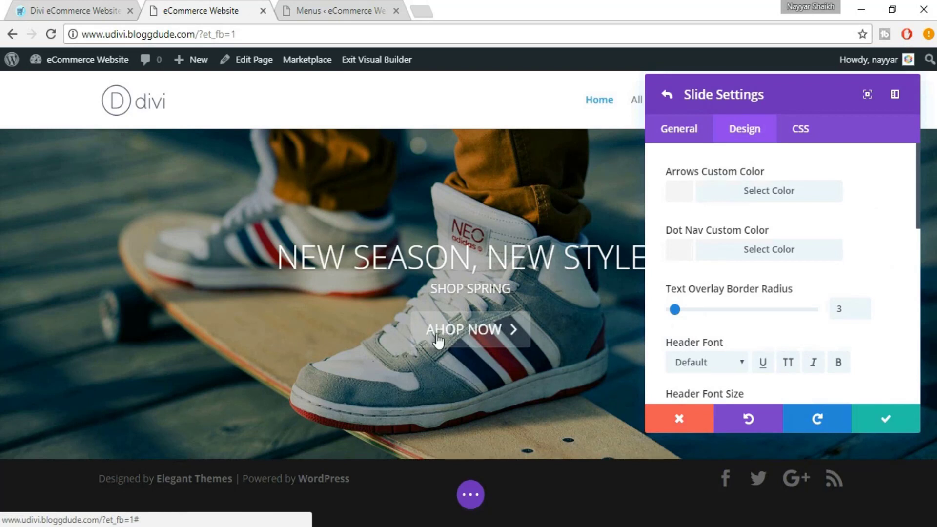
left_click(671, 139)
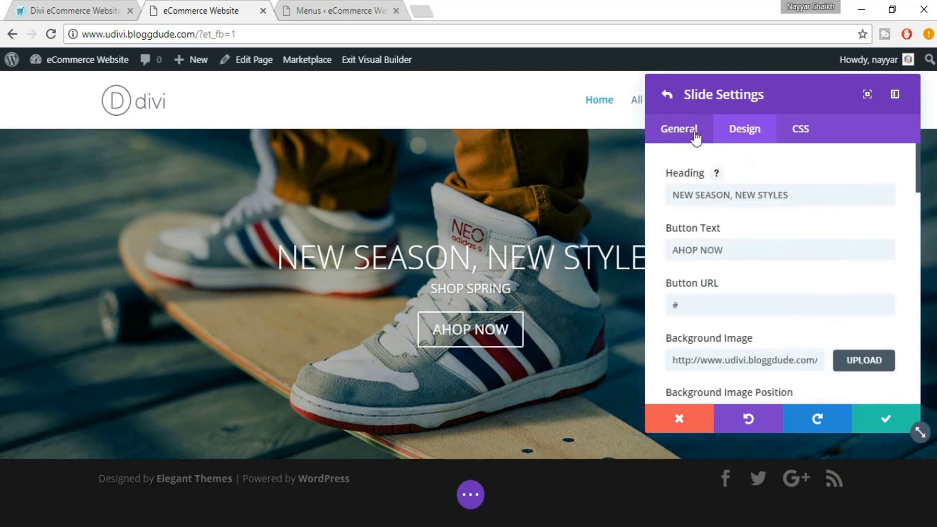
left_click(680, 250)
key("BackSpace")
type("S")
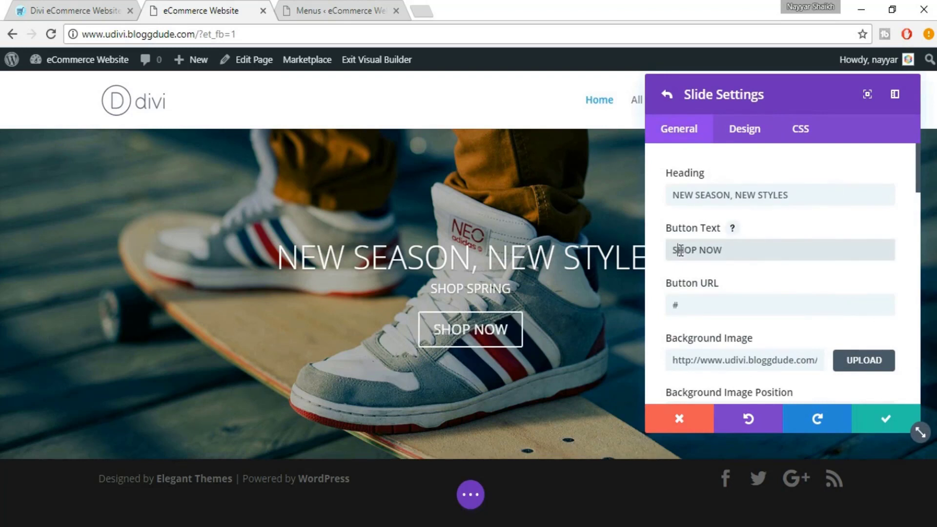
left_click(751, 140)
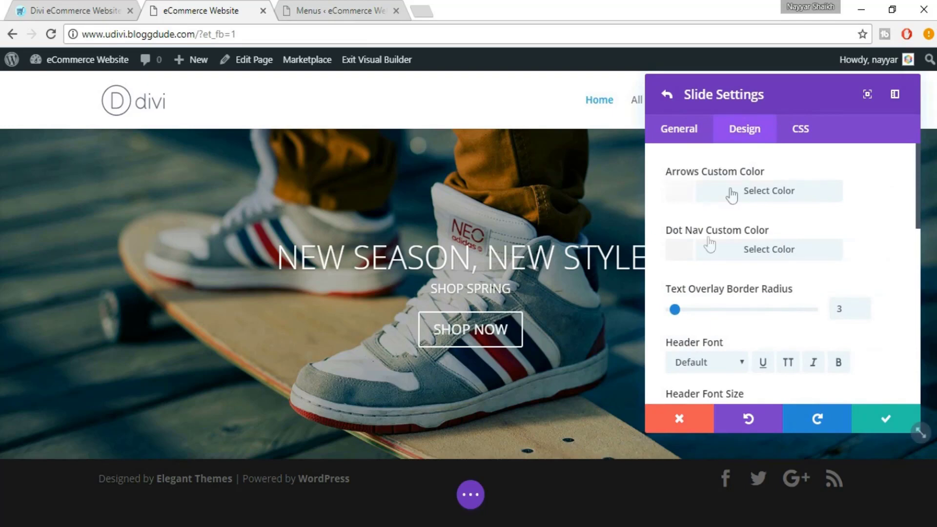
Step: Compare with the demo storefront and shrink the slide heading's font size to 25px
left_click(83, 5)
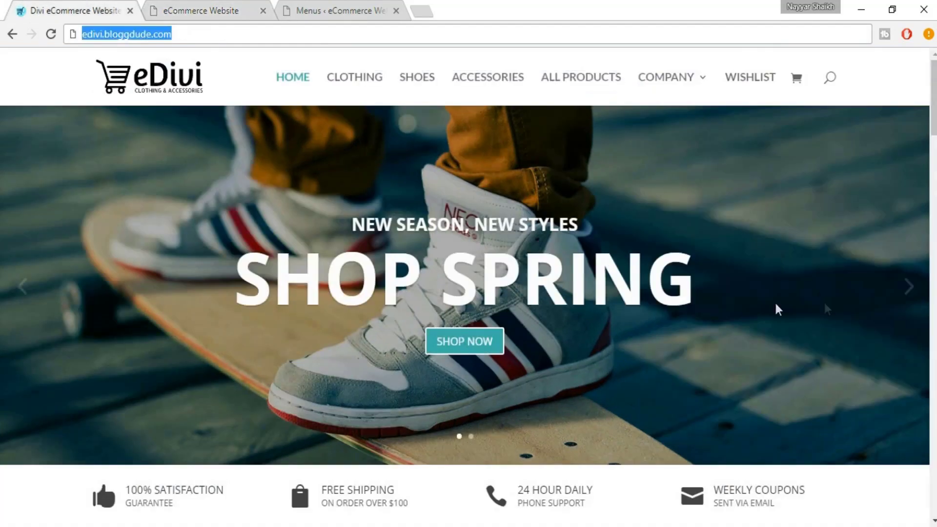
left_click(244, 7)
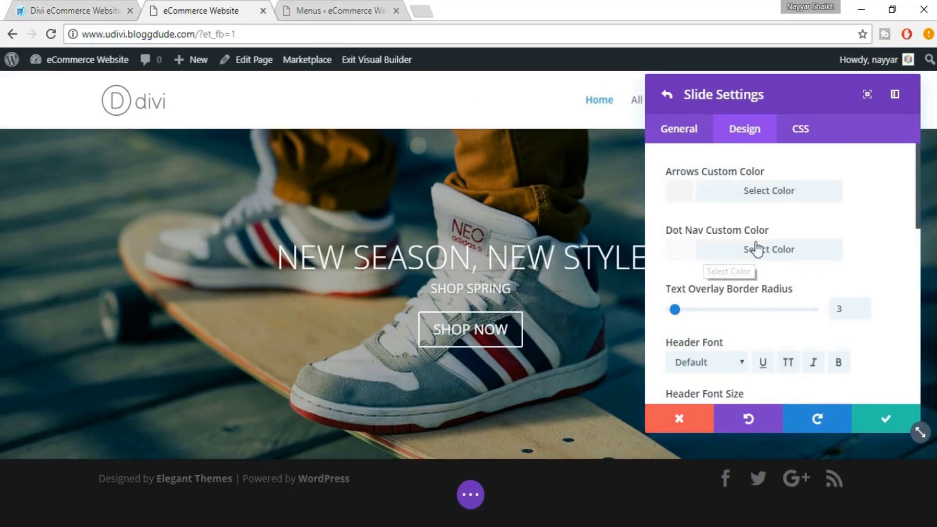
left_click(113, 6)
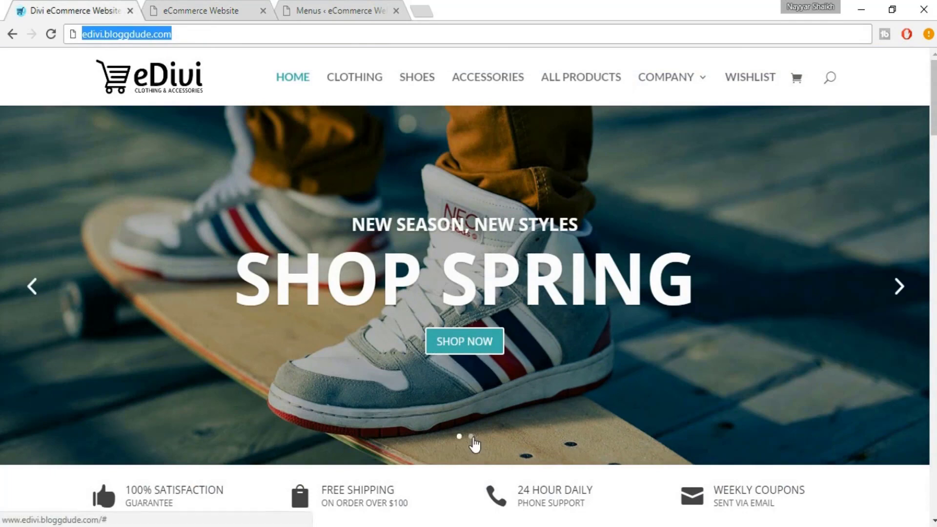
left_click(189, 2)
scroll(855, 256, "down", 2)
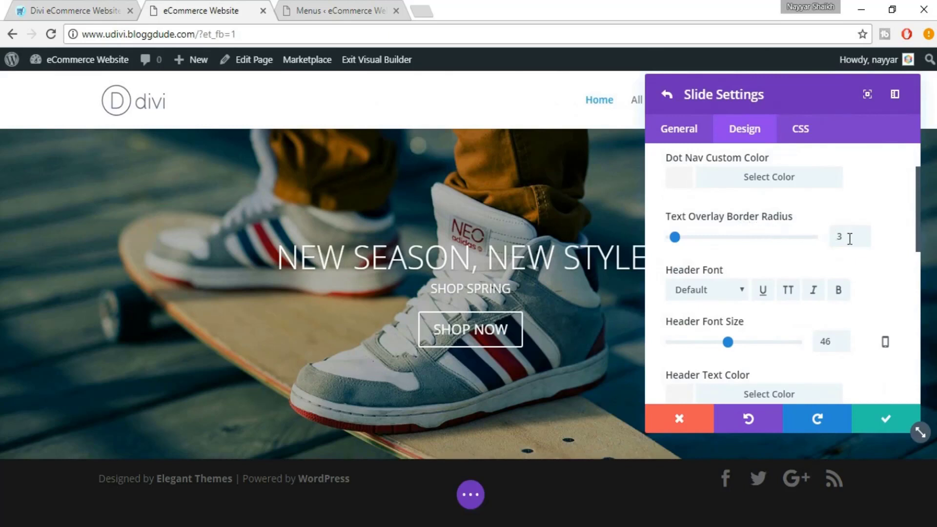
scroll(895, 276, "down", 2)
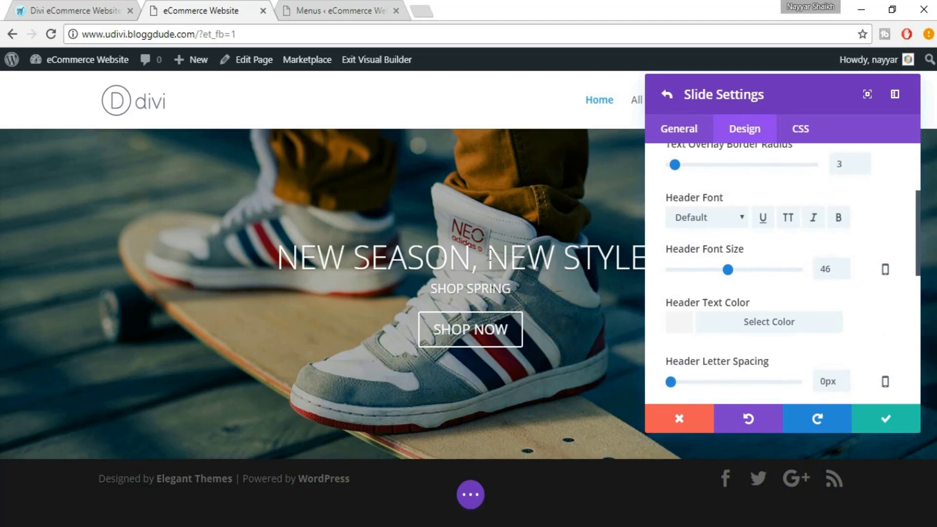
left_click(46, 10)
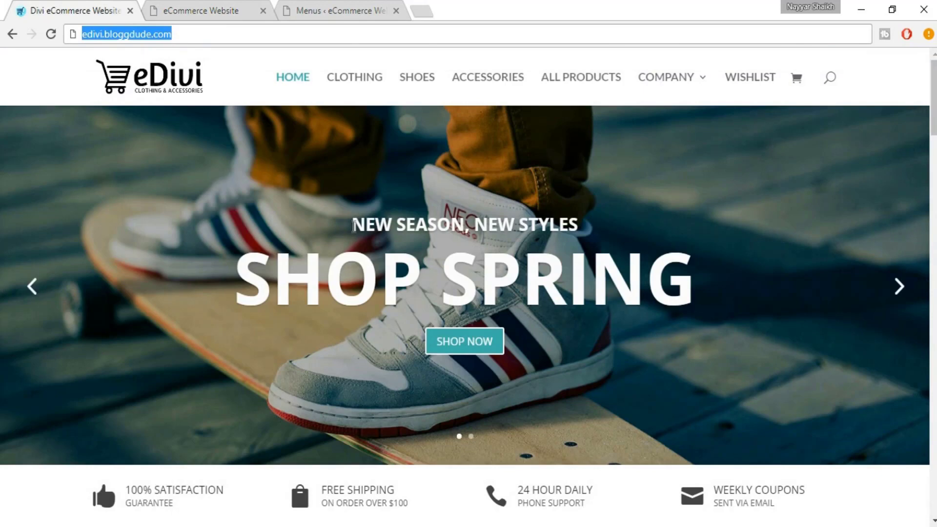
left_click(201, 10)
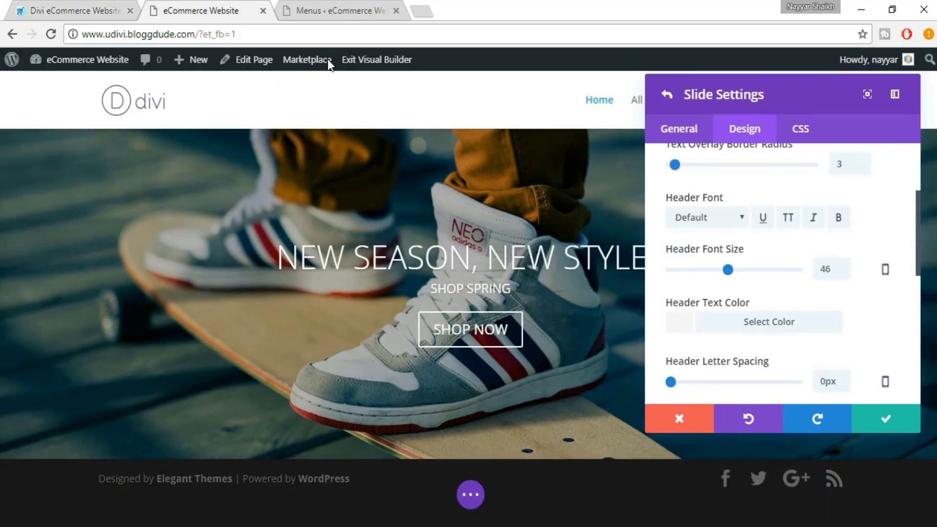
left_click(825, 266)
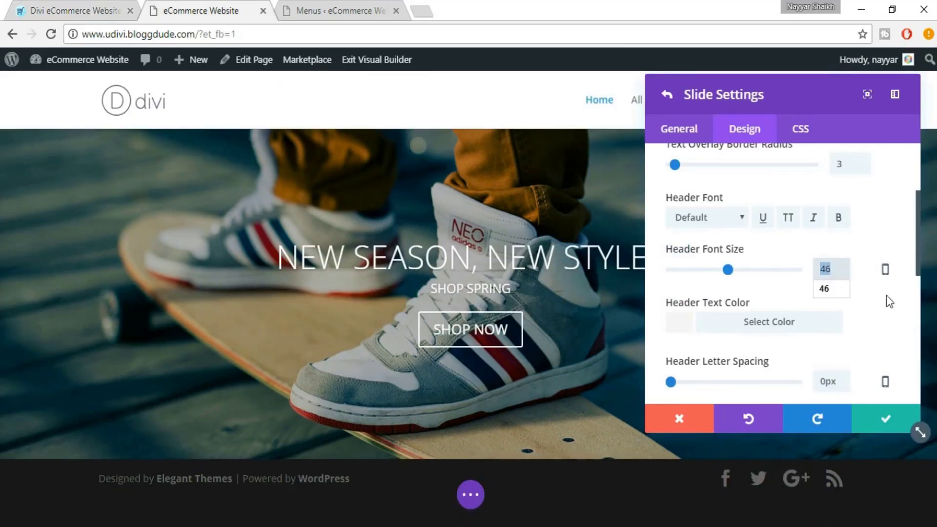
left_click_drag(729, 271, 699, 272)
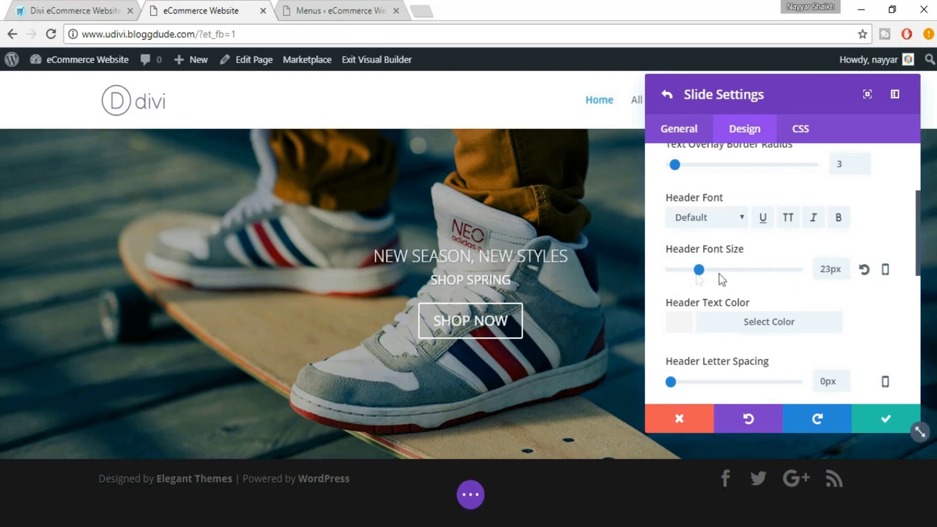
left_click_drag(699, 270, 699, 276)
double_click(830, 269)
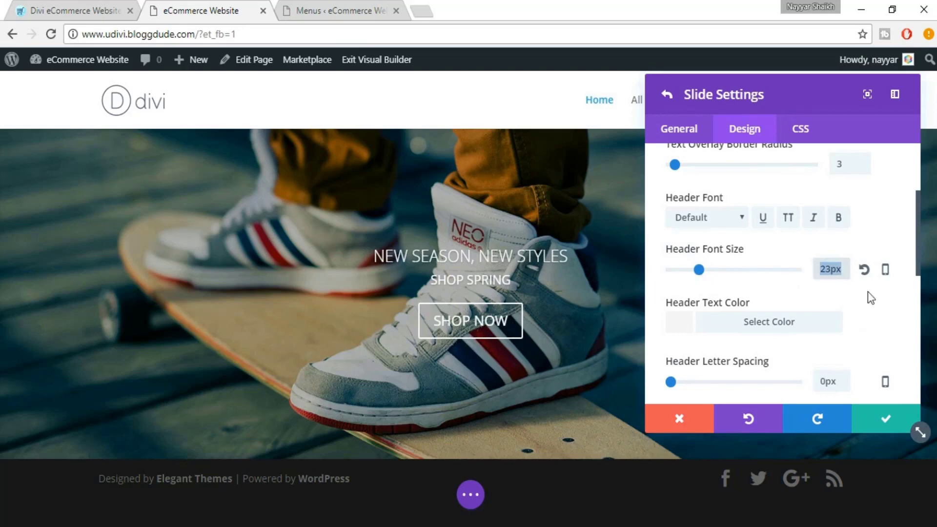
type("25")
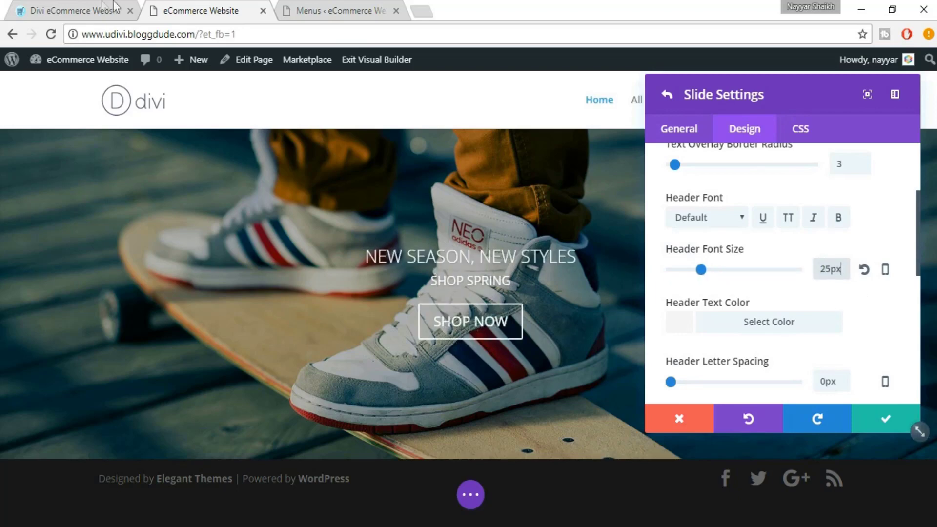
Step: Make the slide heading bold and set its header font size to 30px
left_click(59, 10)
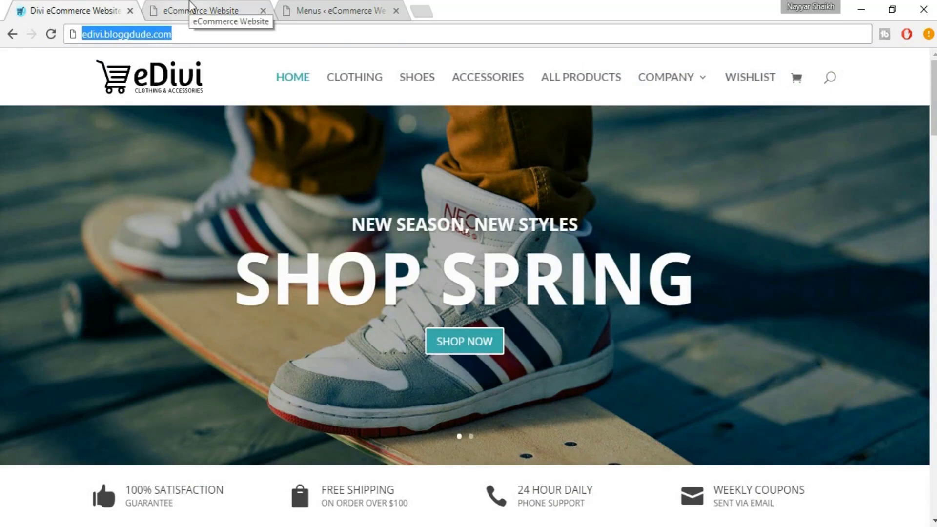
left_click(190, 6)
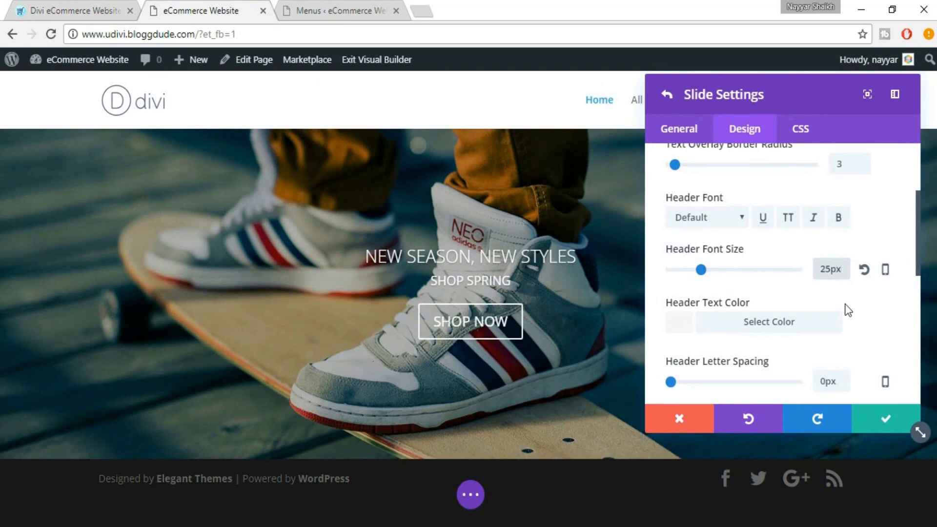
left_click(87, 8)
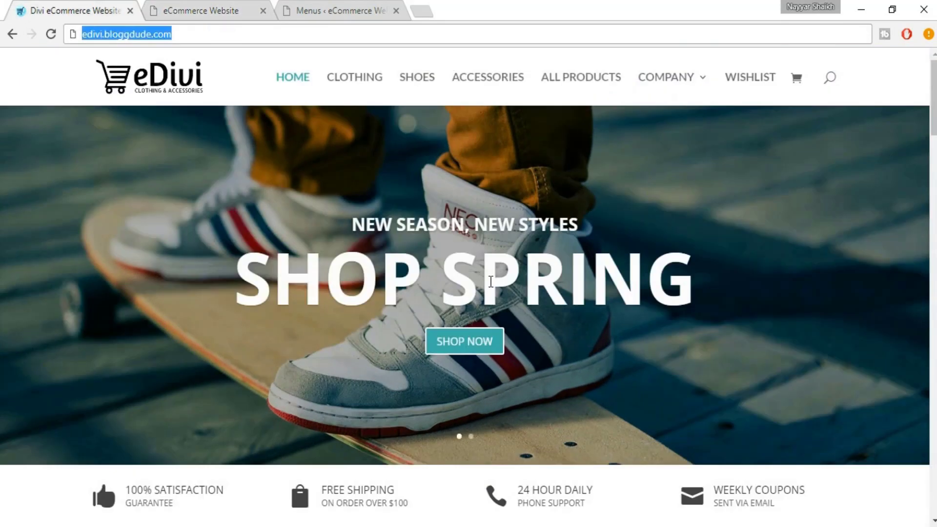
left_click(185, 9)
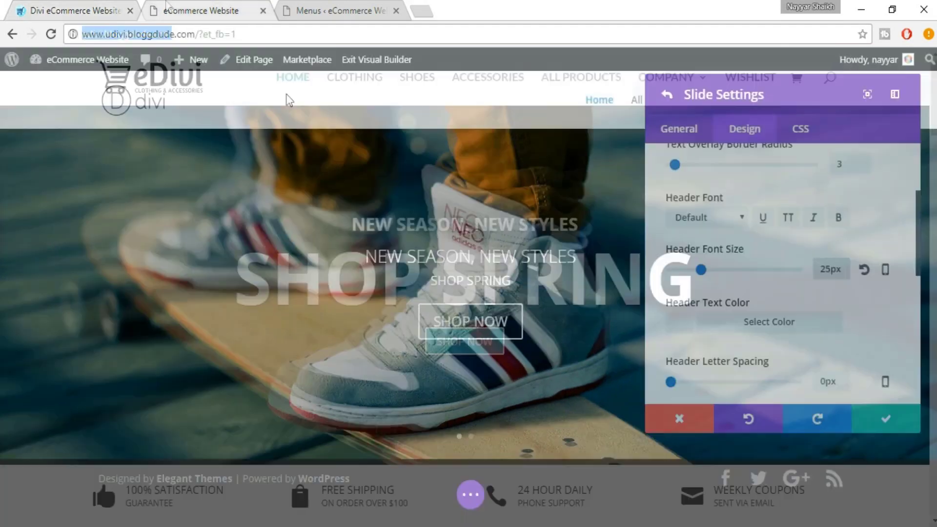
left_click(842, 218)
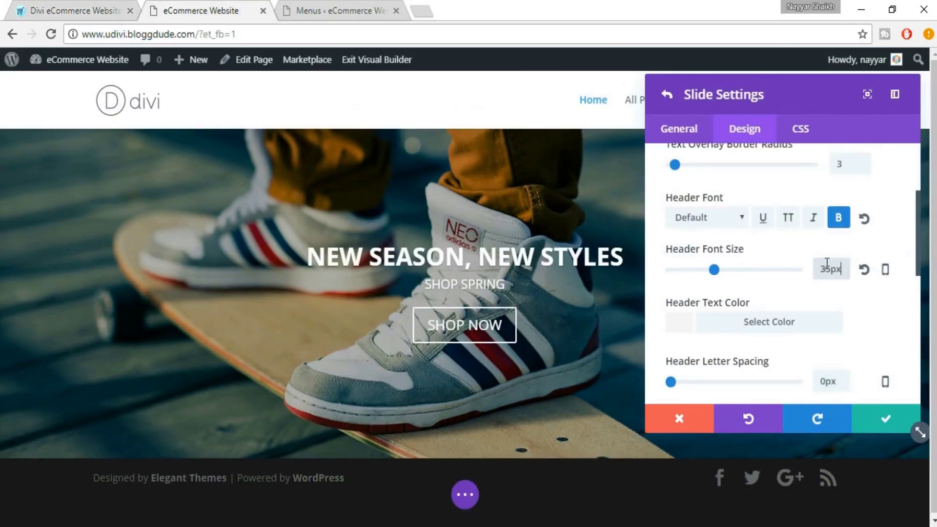
left_click(80, 9)
left_click(191, 8)
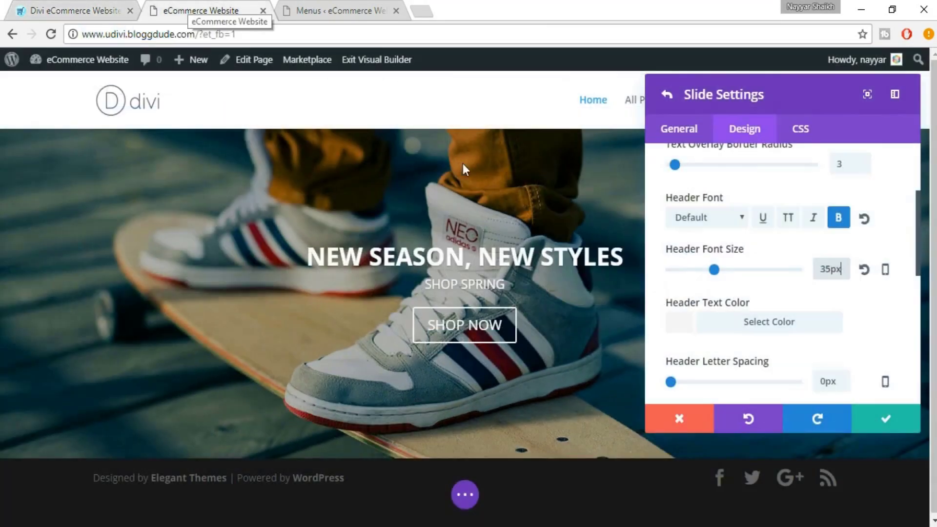
double_click(837, 271)
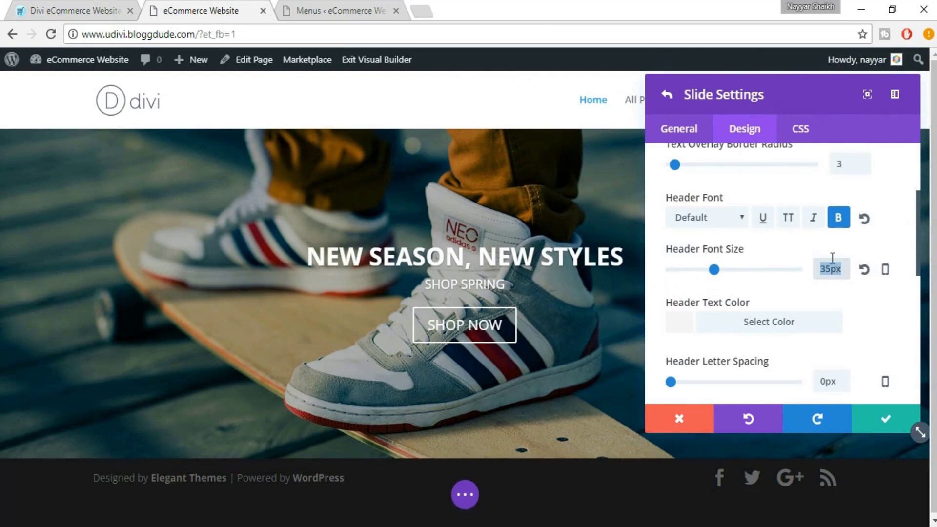
type("3")
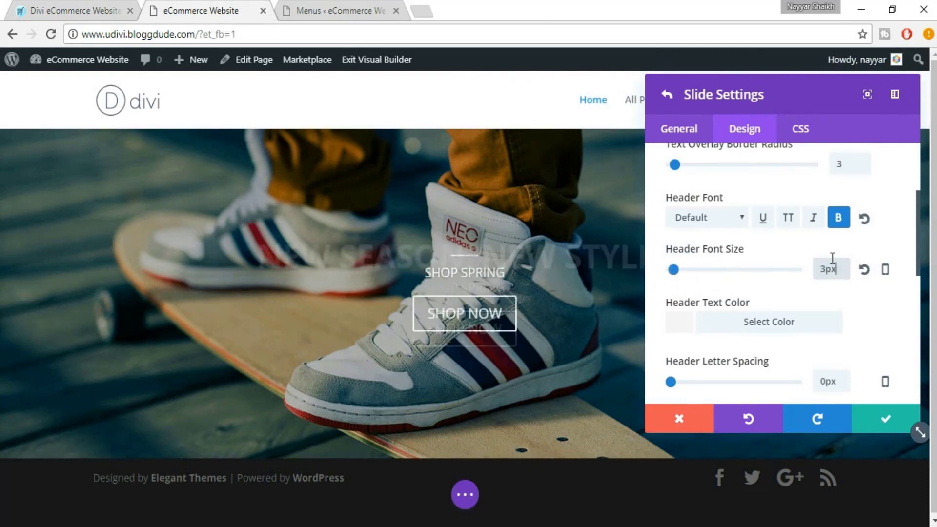
double_click(836, 267)
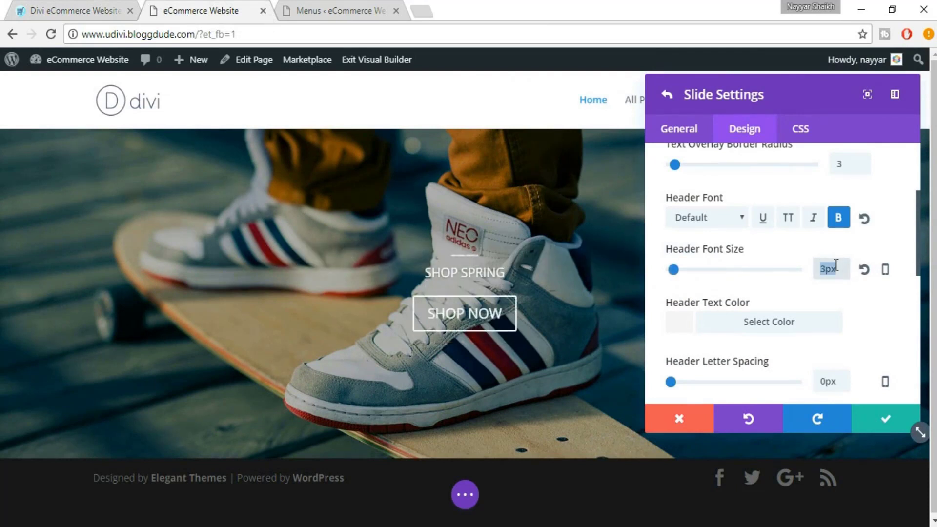
type("3px")
type("0")
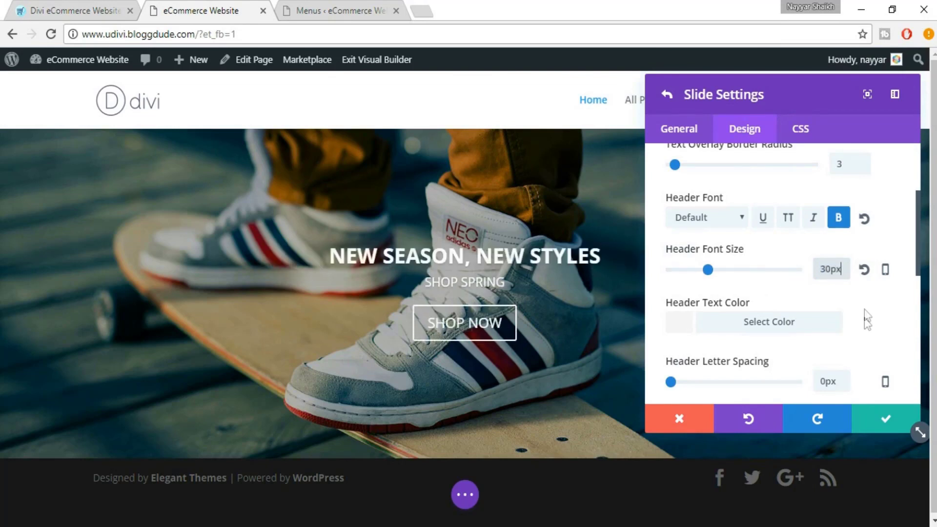
left_click(854, 322)
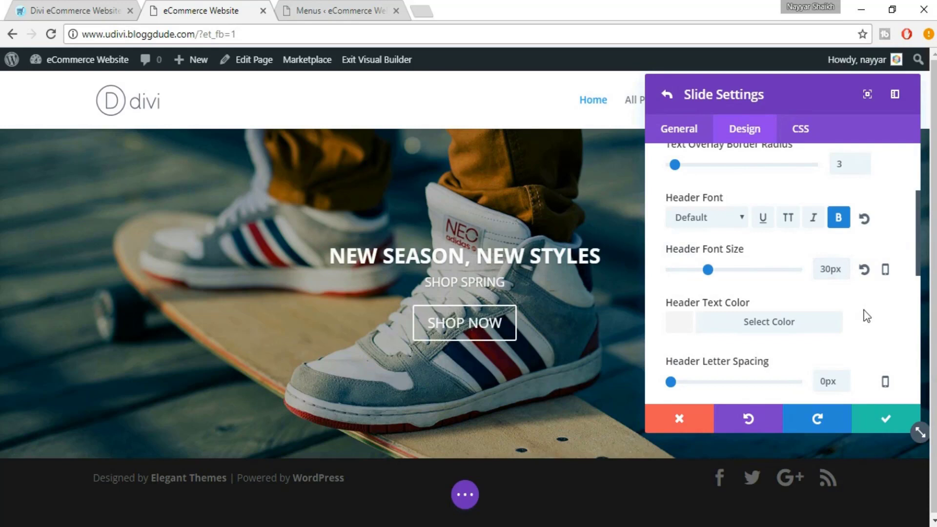
Step: Adjust the heading letter spacing and enlarge the SHOP SPRING body text to 100px
scroll(867, 317, "down", 1)
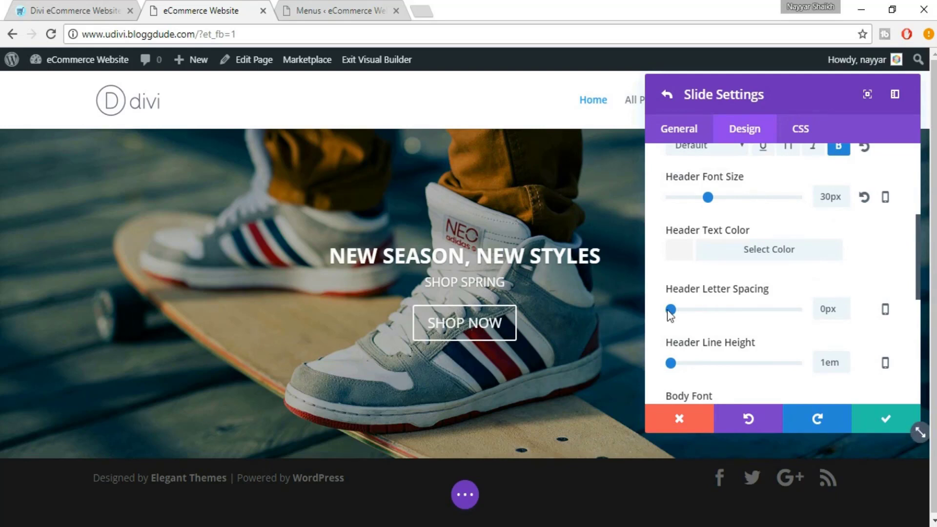
mouse_move(677, 312)
left_mouse_down()
mouse_move(695, 313)
mouse_move(662, 319)
left_mouse_up()
scroll(838, 328, "down", 2)
scroll(748, 308, "down", 2)
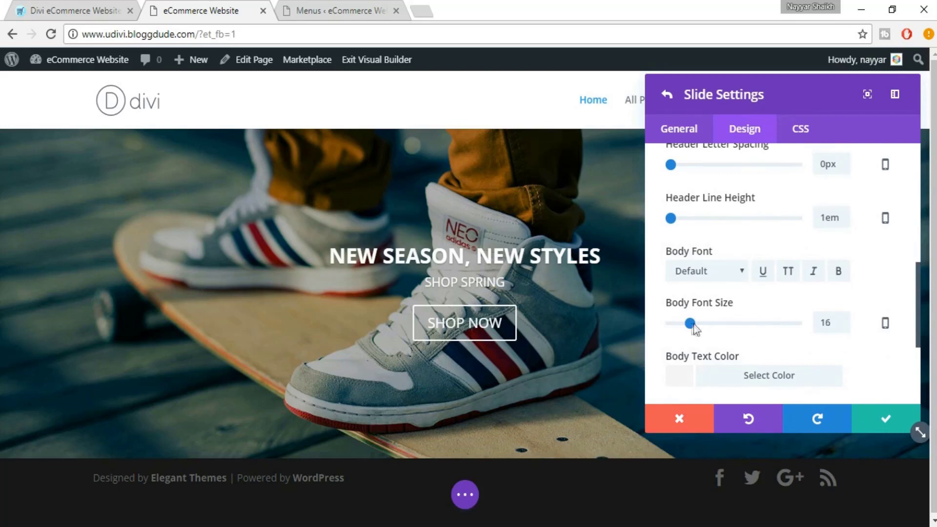
left_click_drag(699, 328, 838, 342)
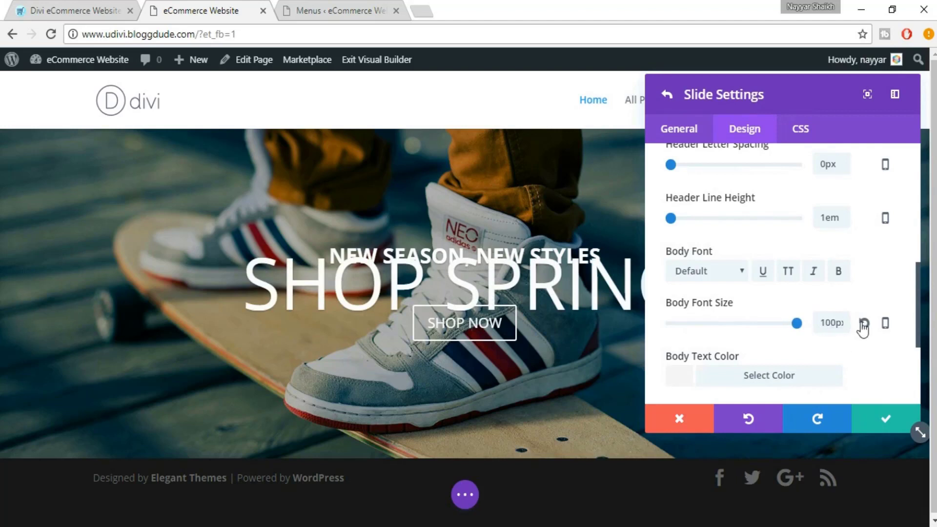
scroll(863, 329, "down", 2)
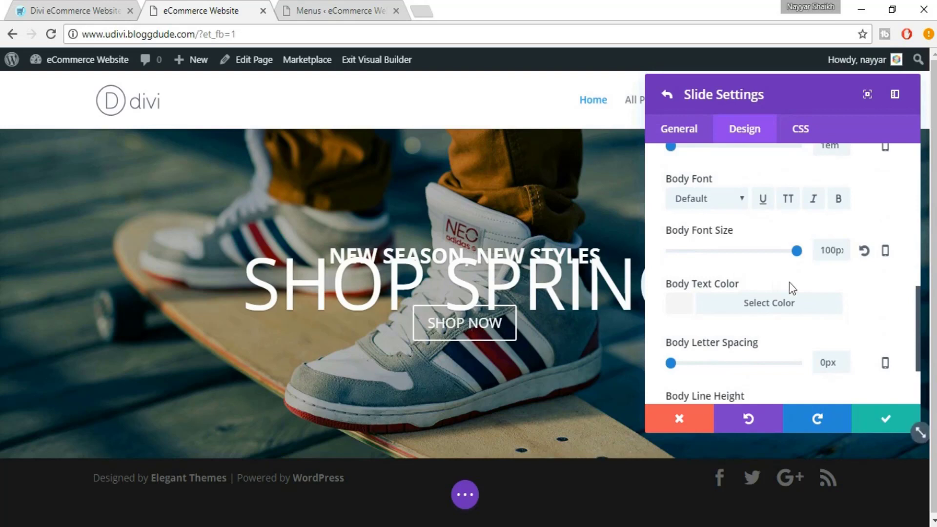
scroll(839, 295, "down", 3)
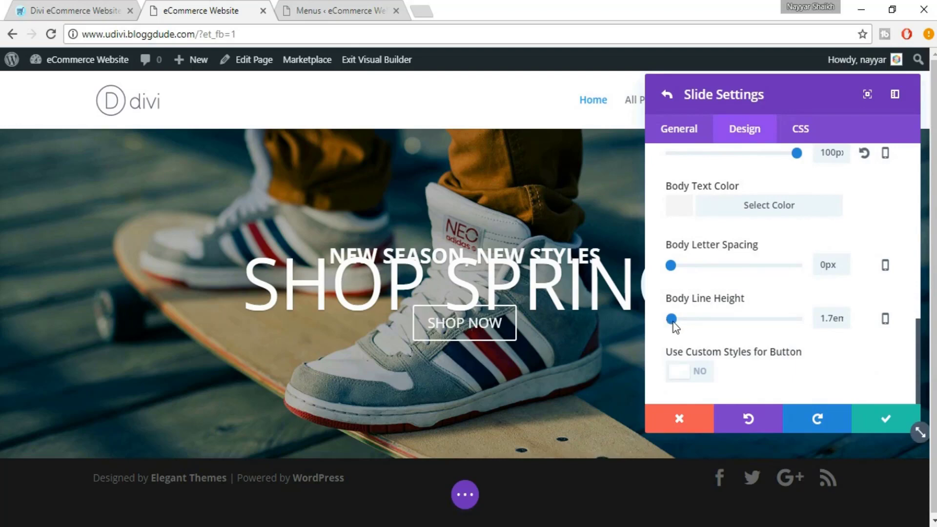
Step: Set the body line height to 1em and make the SHOP SPRING text bold
left_click_drag(672, 322, 670, 327)
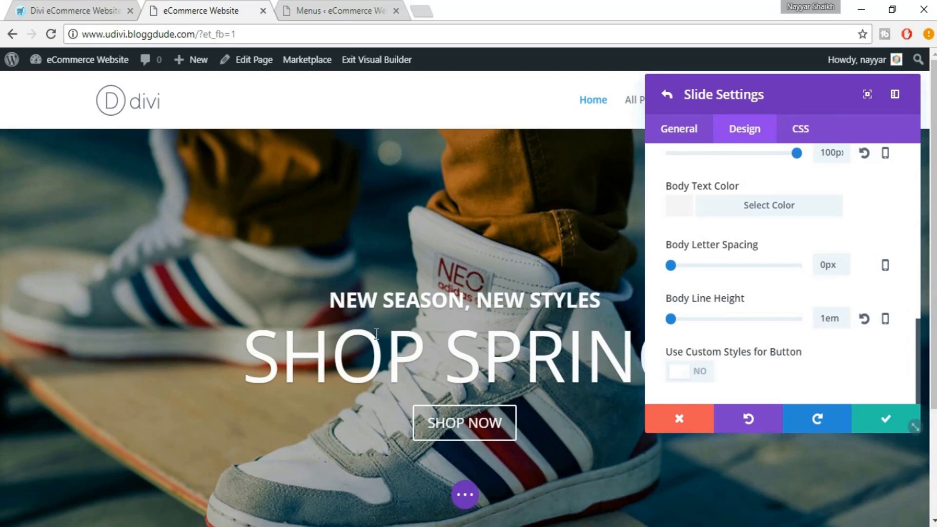
scroll(375, 332, "down", 3)
scroll(376, 332, "up", 3)
scroll(838, 244, "up", 5)
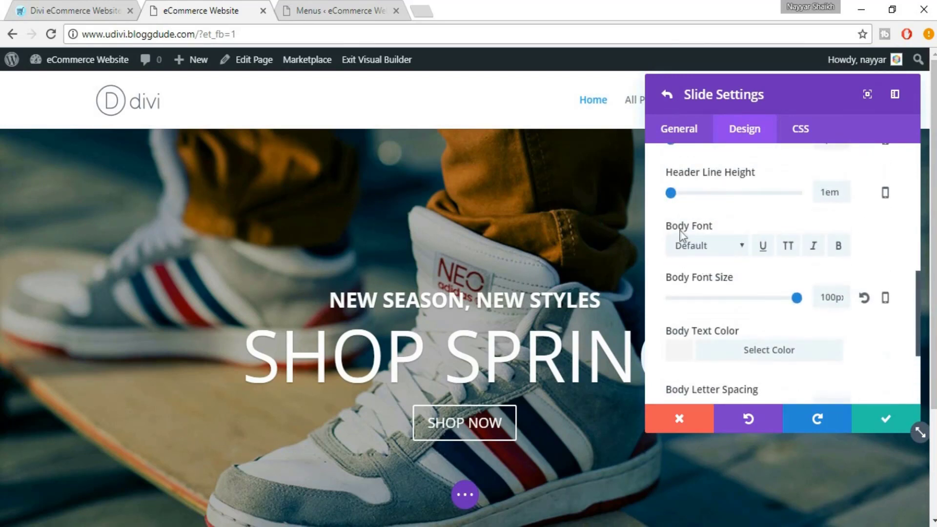
left_click(838, 246)
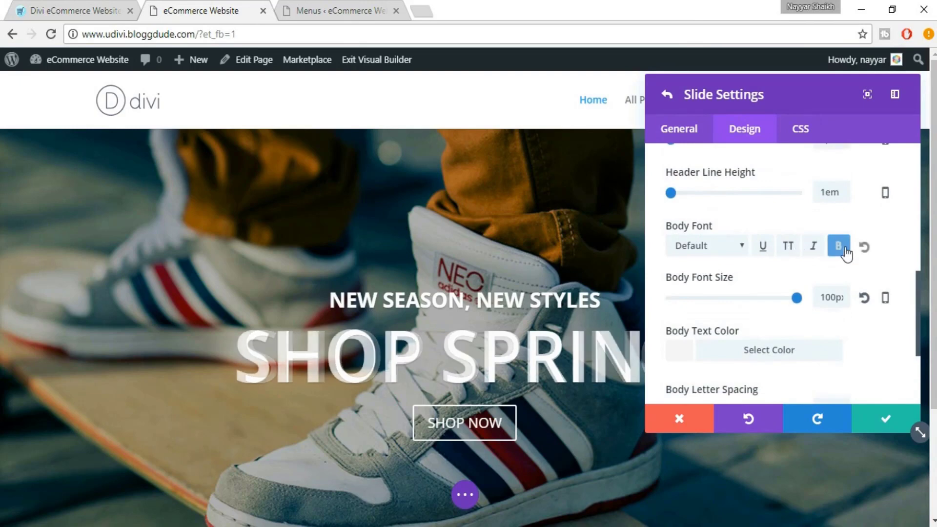
left_click(97, 9)
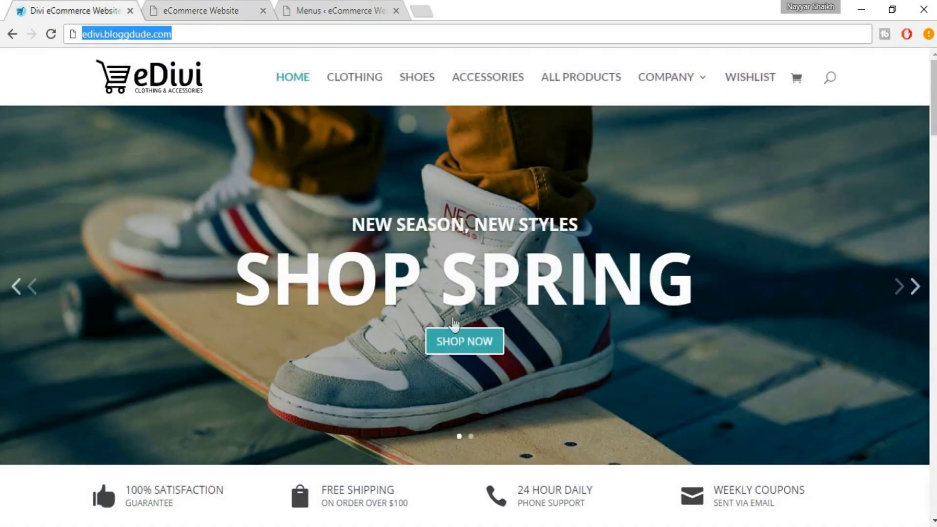
left_click(149, 7)
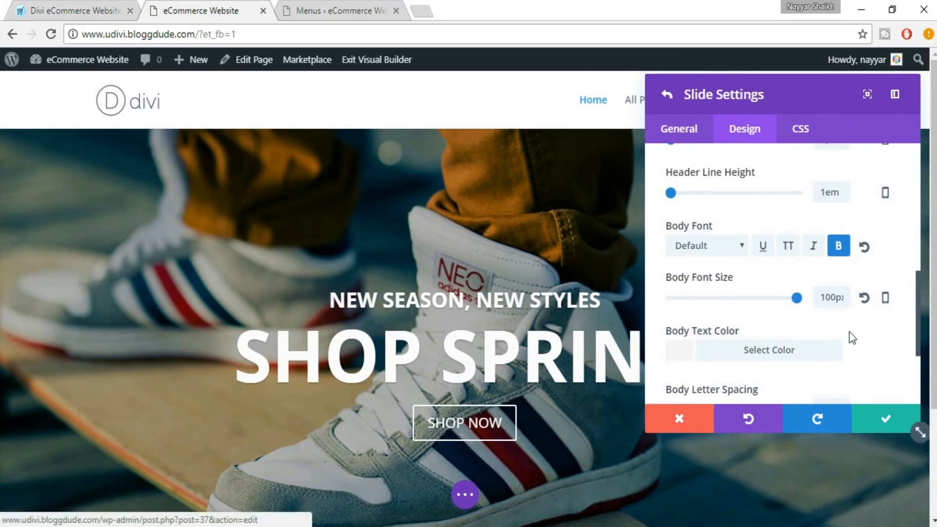
scroll(852, 337, "down", 3)
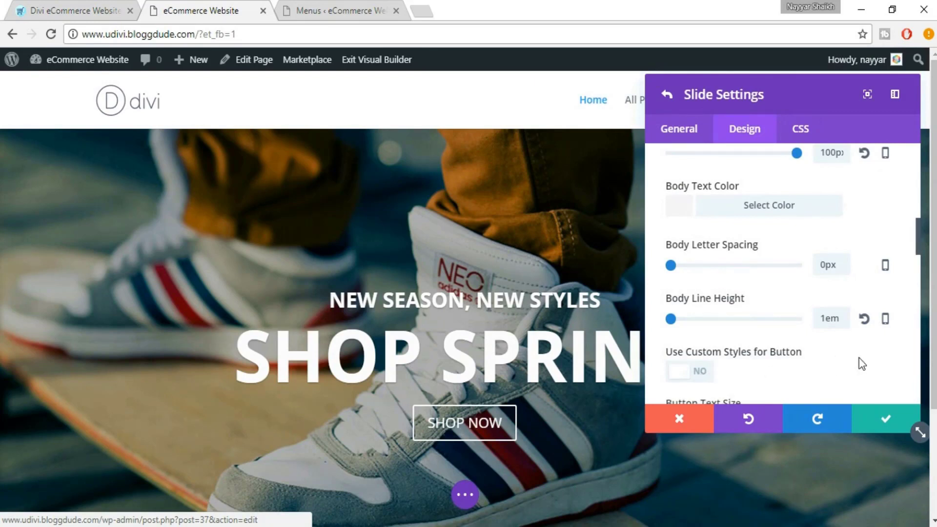
Step: Enable custom button styles and set the SHOP NOW button text size to 15px
left_click(689, 371)
scroll(845, 206, "down", 4)
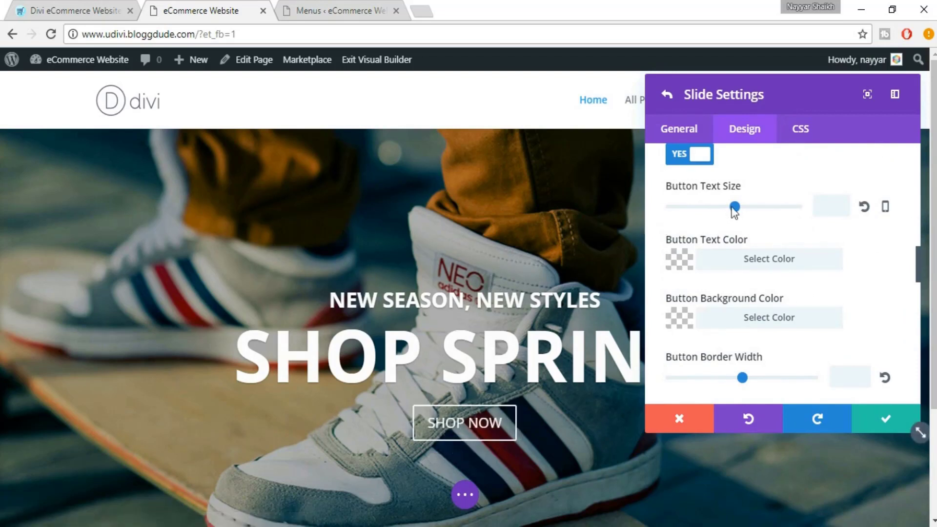
left_click_drag(726, 207, 683, 215)
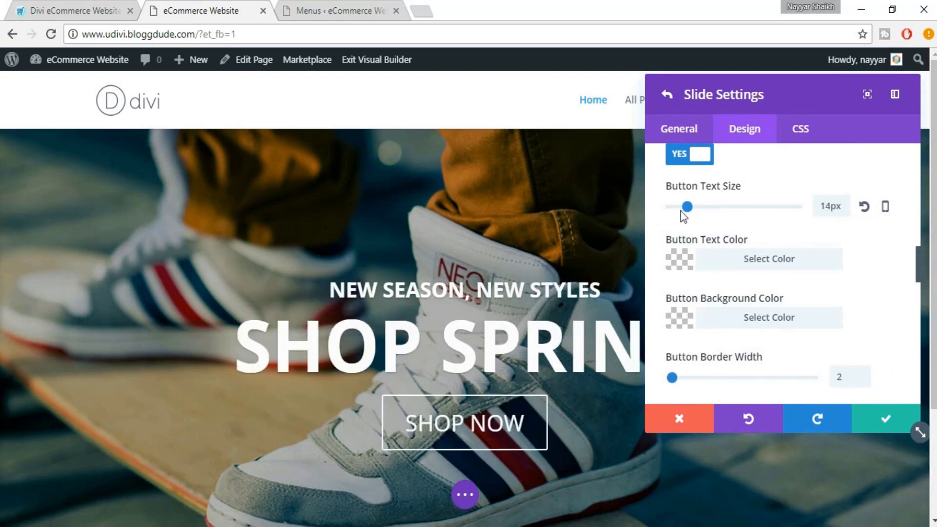
double_click(826, 207)
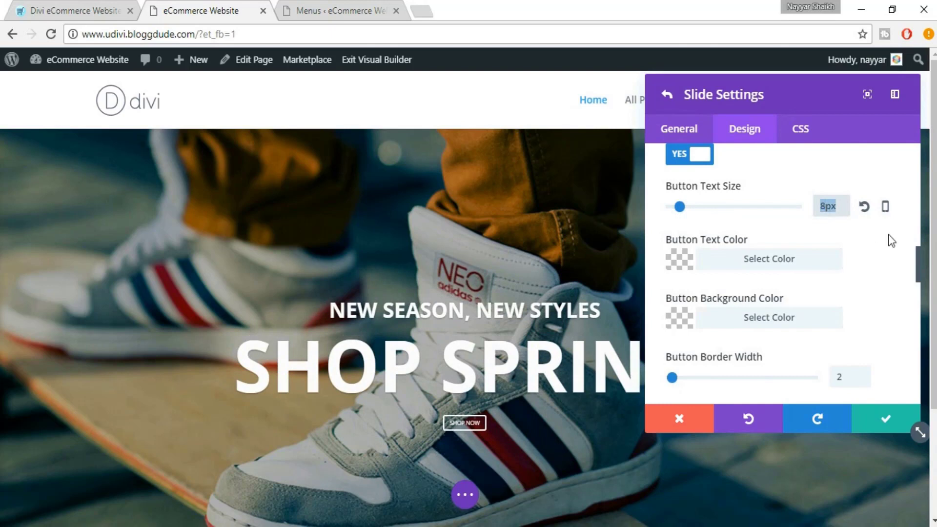
type("15px")
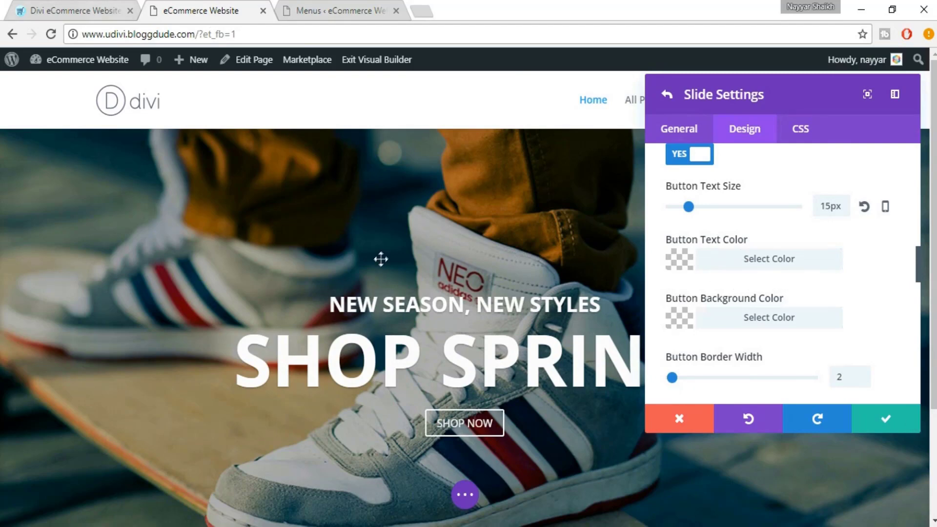
left_click(27, 7)
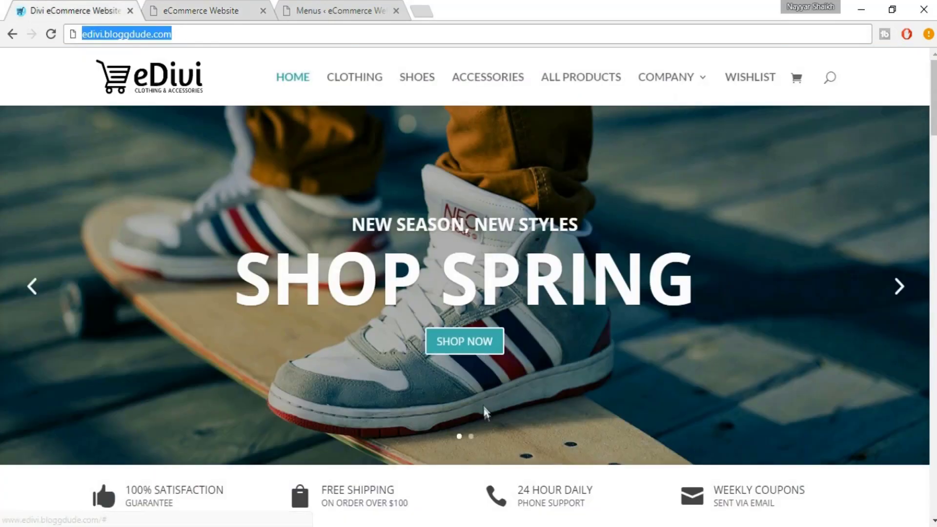
left_click(214, 10)
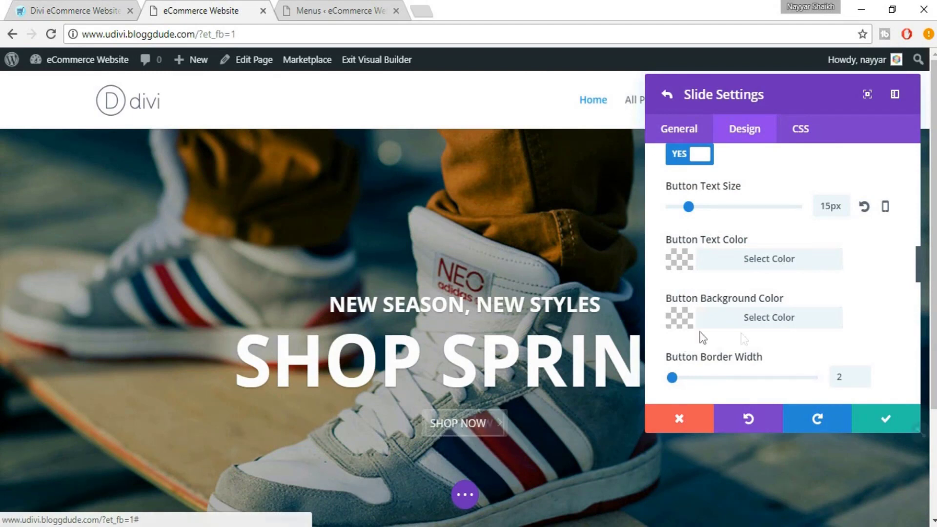
Step: Set the SHOP NOW button background colour to teal #3fb0ac
left_click(775, 318)
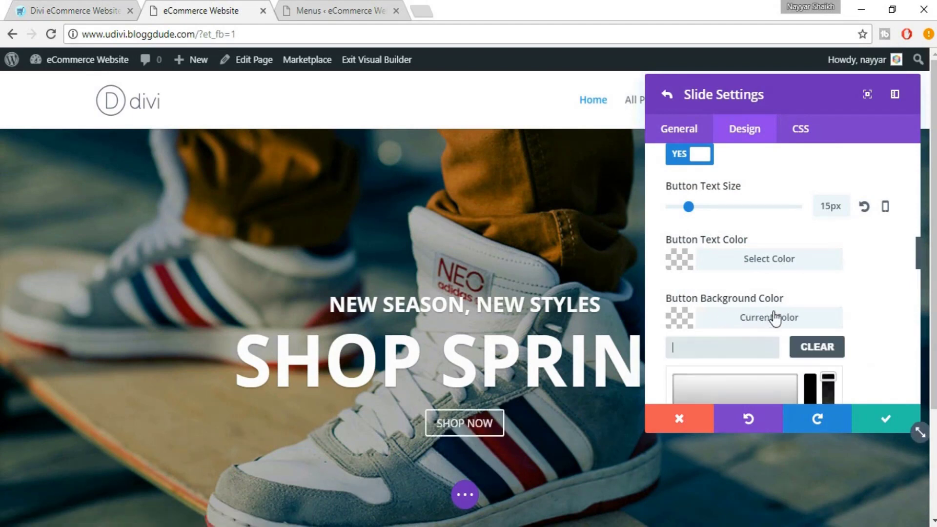
left_click(81, 6)
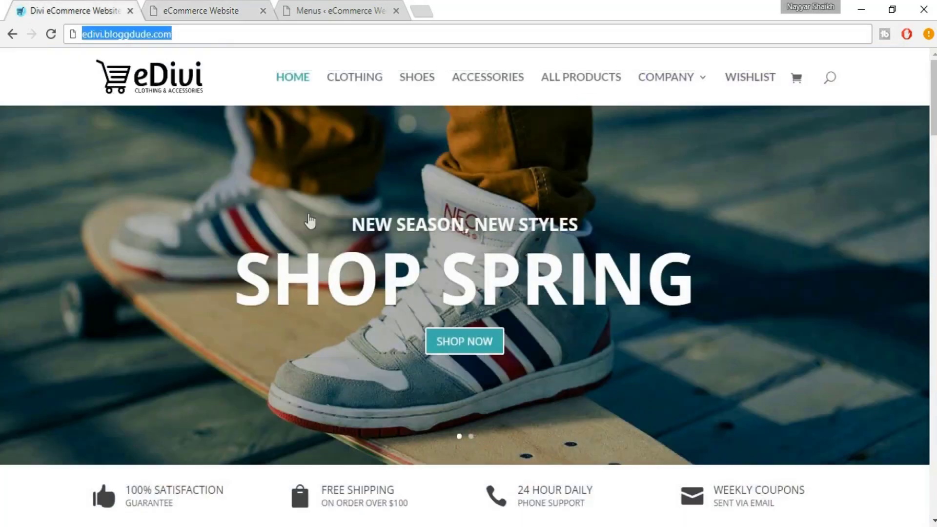
left_click(249, 6)
scroll(822, 307, "down", 1)
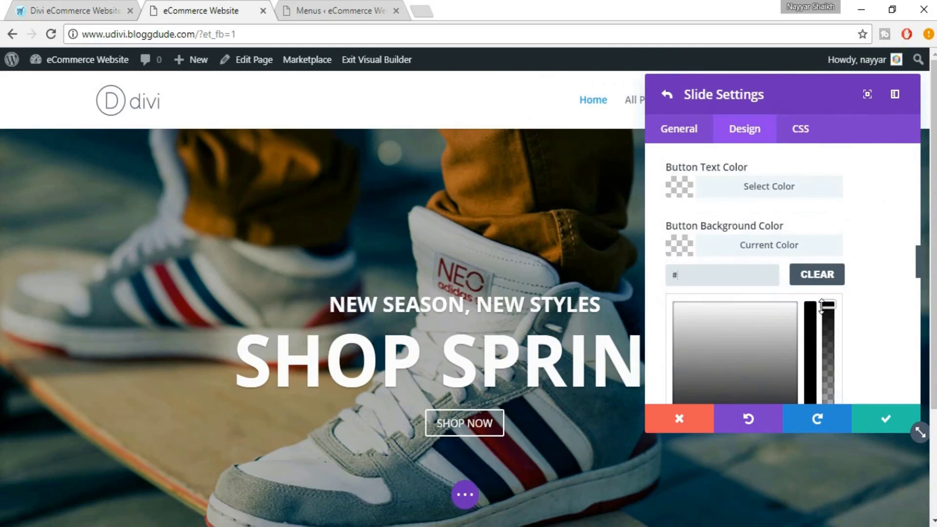
type("3fb0ac")
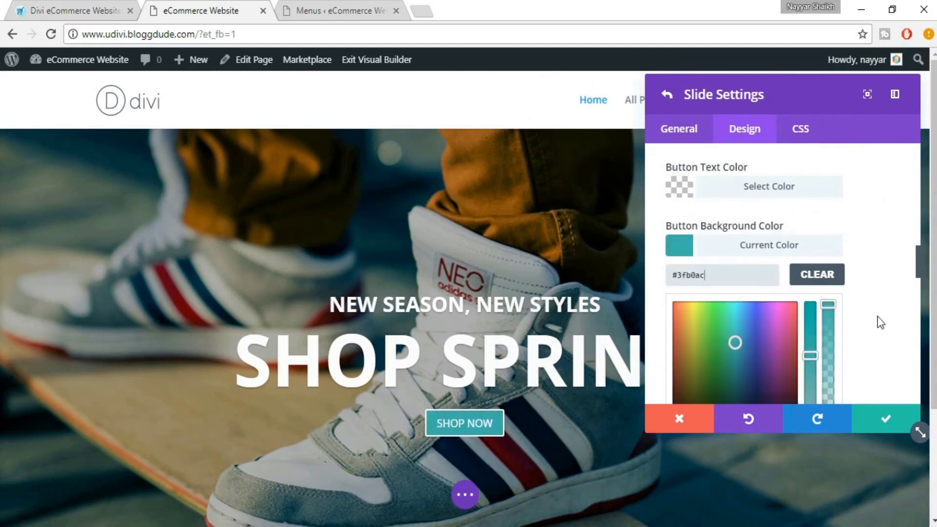
left_click(768, 259)
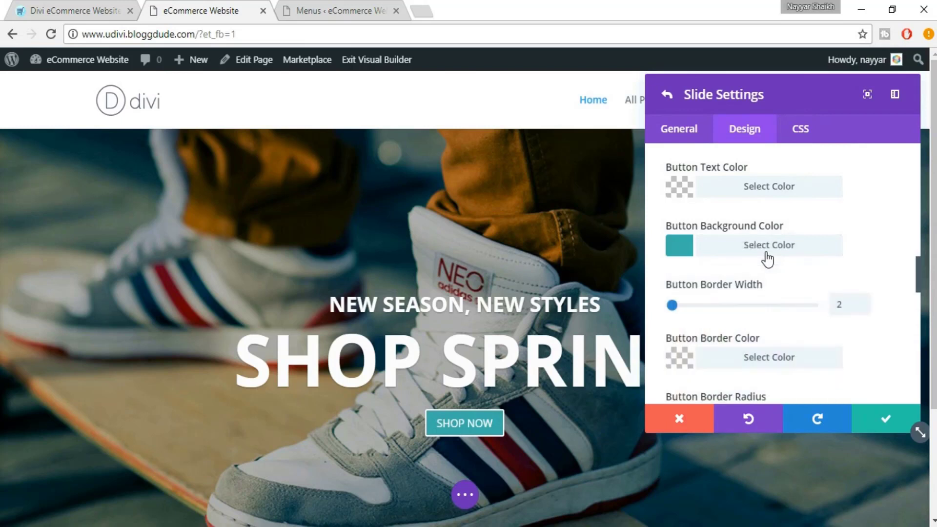
scroll(858, 305, "down", 3)
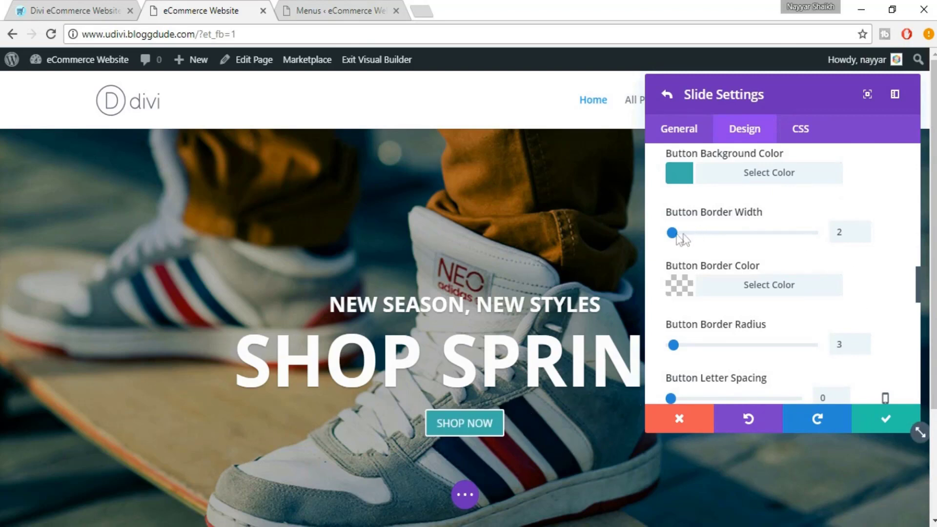
Step: Set the SHOP NOW button's border width to 2px
left_click_drag(682, 235, 664, 244)
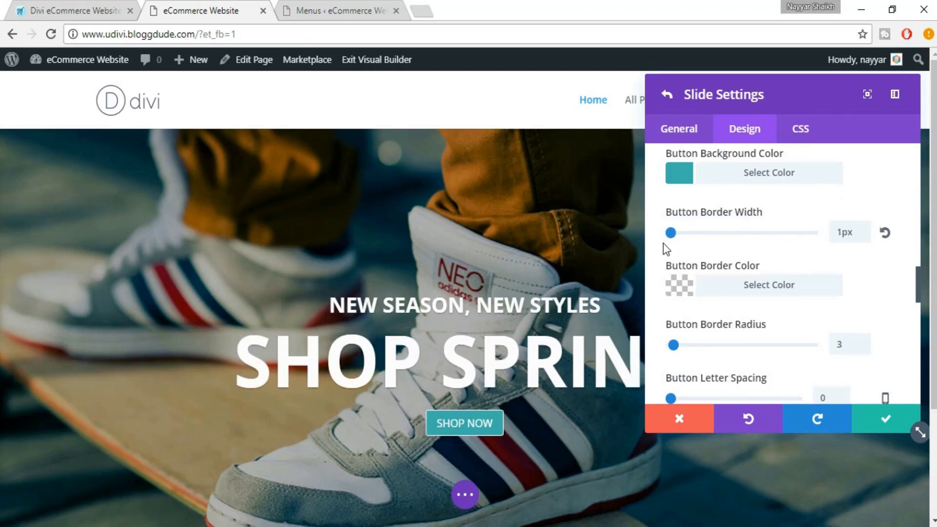
left_click(841, 233)
type("2")
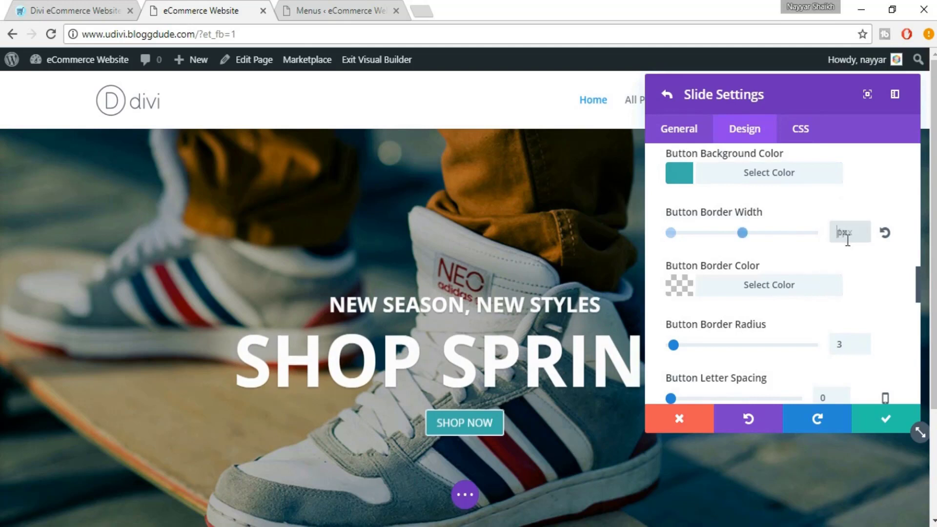
key("Delete")
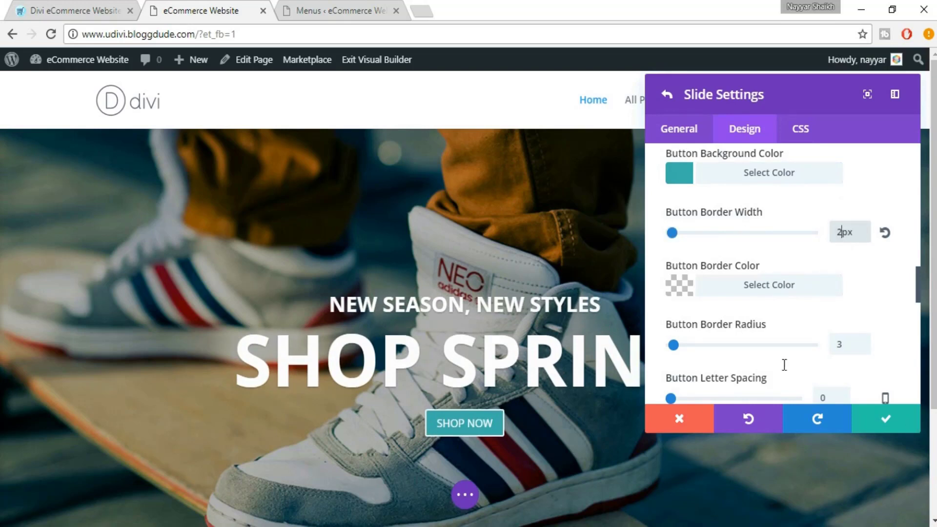
scroll(850, 318, "down", 2)
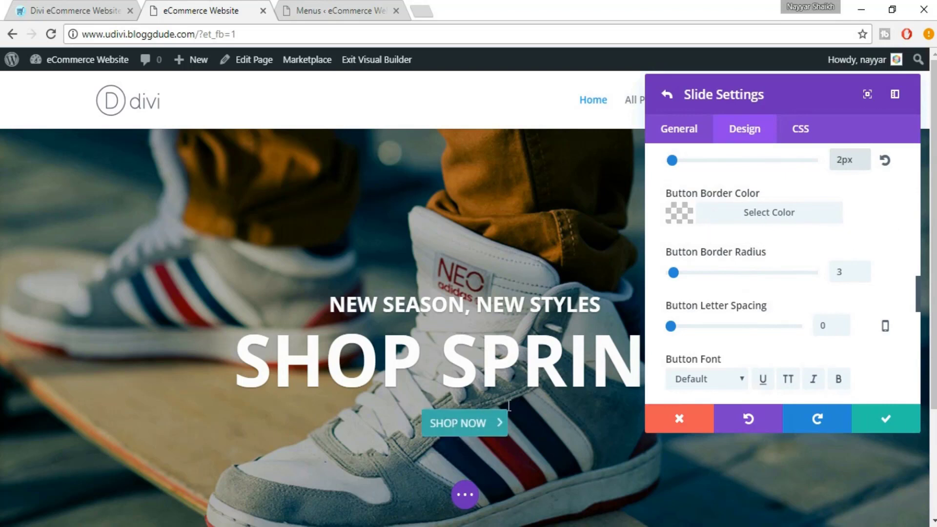
Step: Clear the button's custom border colour and spread its letter spacing to 16px
left_click(758, 223)
scroll(856, 352, "down", 2)
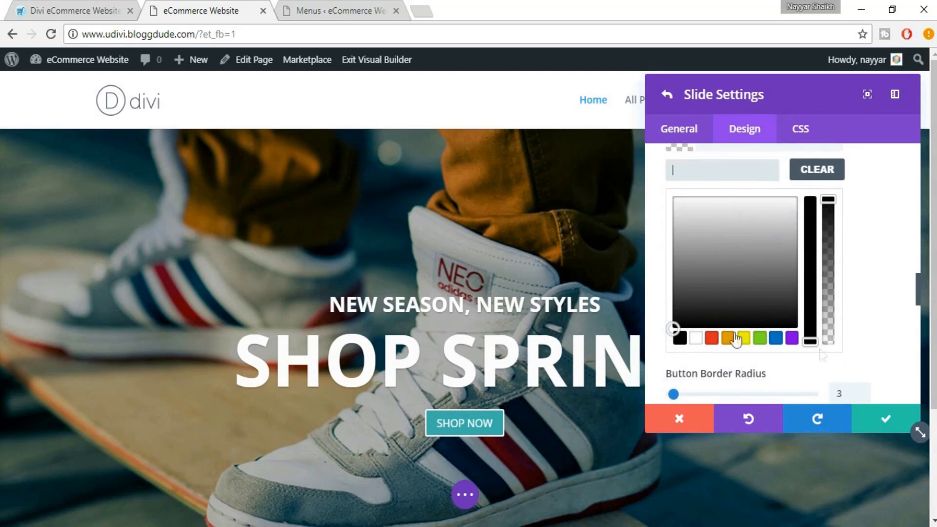
left_click(710, 338)
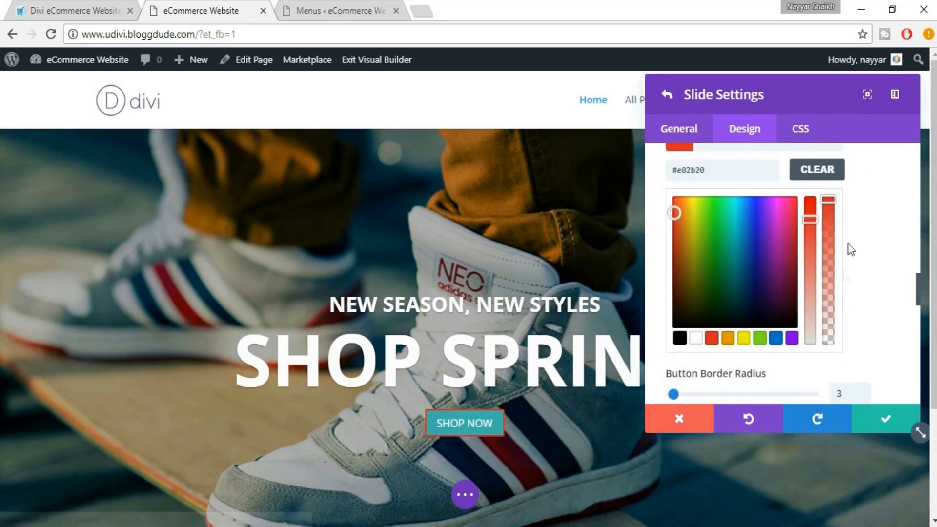
left_click(828, 172)
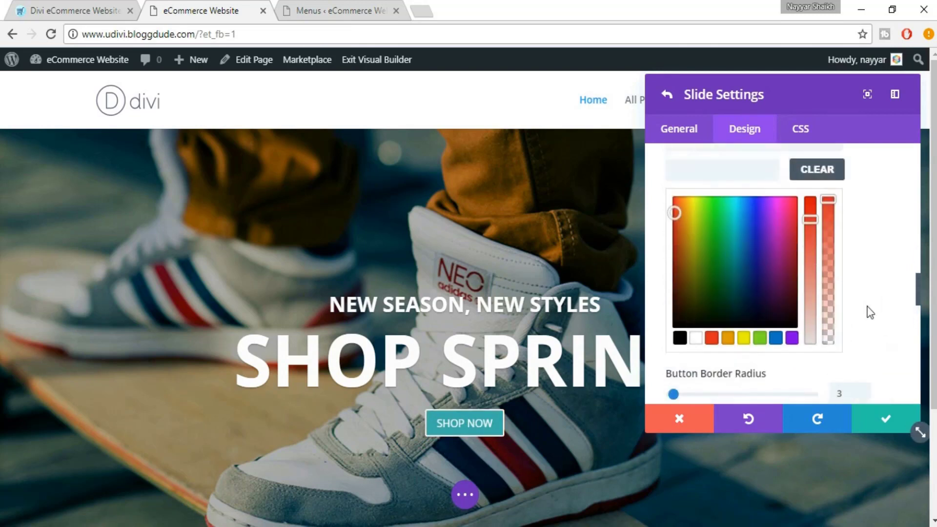
scroll(870, 311, "up", 2)
left_click(796, 215)
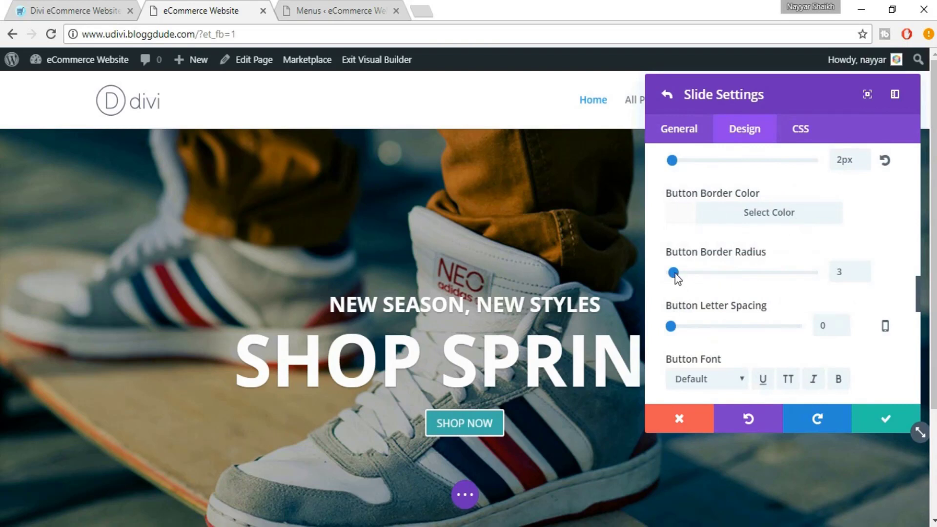
scroll(860, 304, "down", 2)
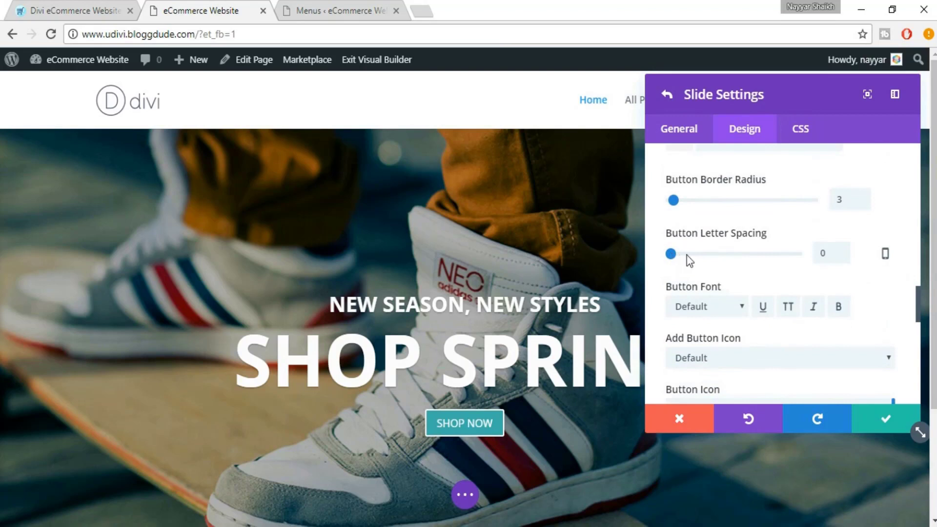
left_click_drag(686, 254, 689, 259)
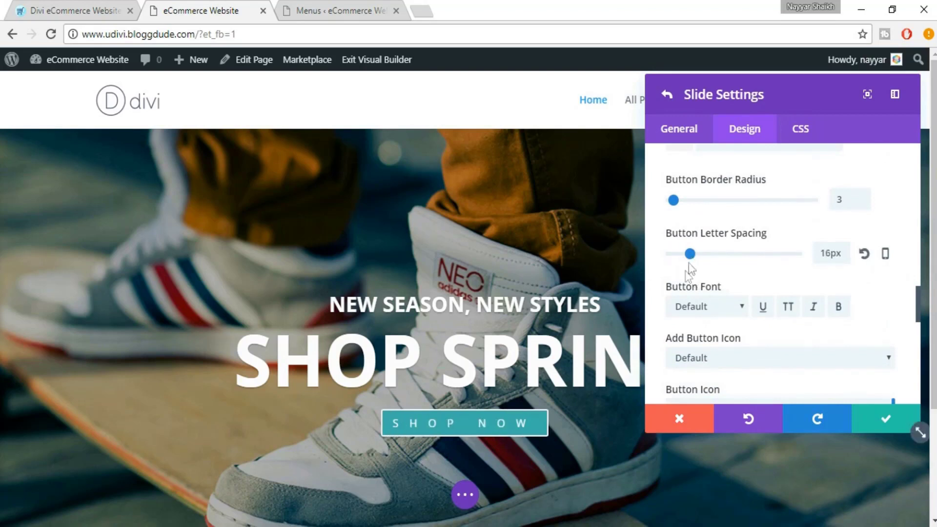
Step: Reset the button letter spacing to 0 and compare with the live store homepage
left_click(865, 257)
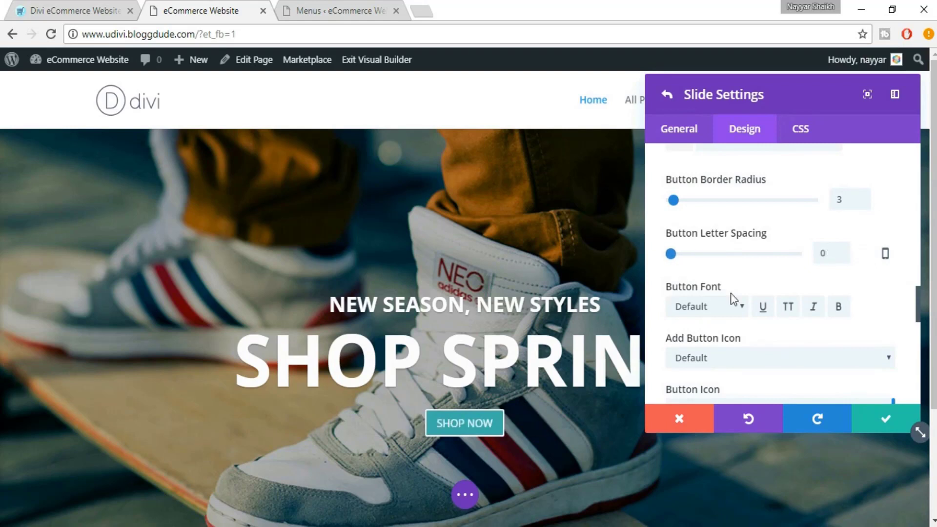
scroll(901, 310, "down", 1)
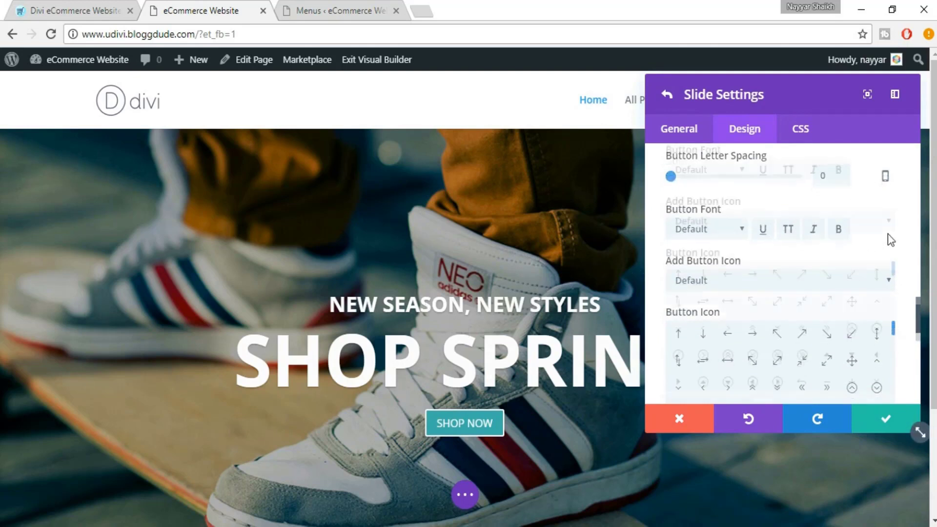
scroll(889, 234, "down", 2)
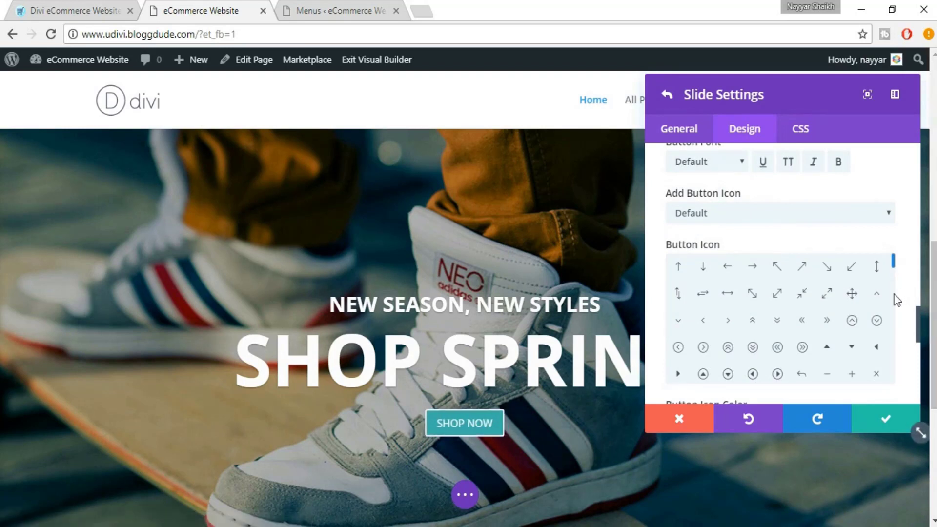
scroll(893, 295, "down", 6)
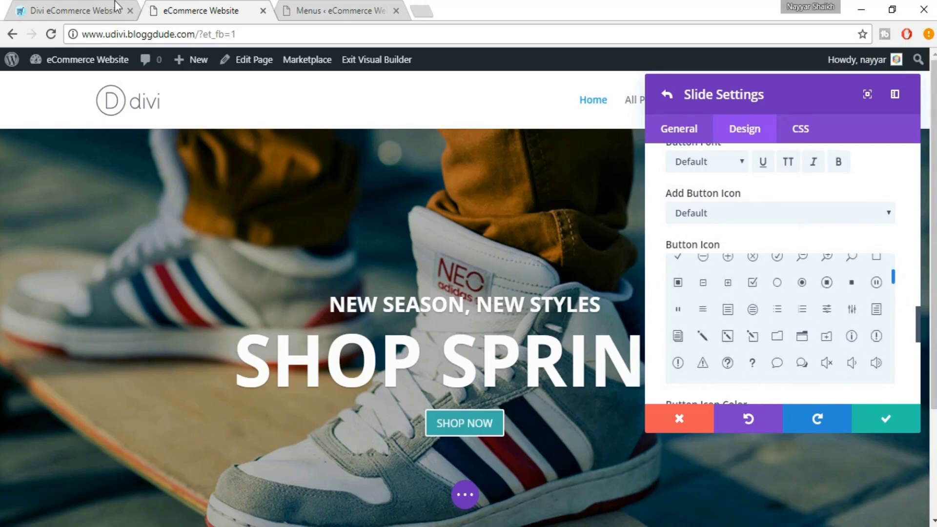
left_click(116, 1)
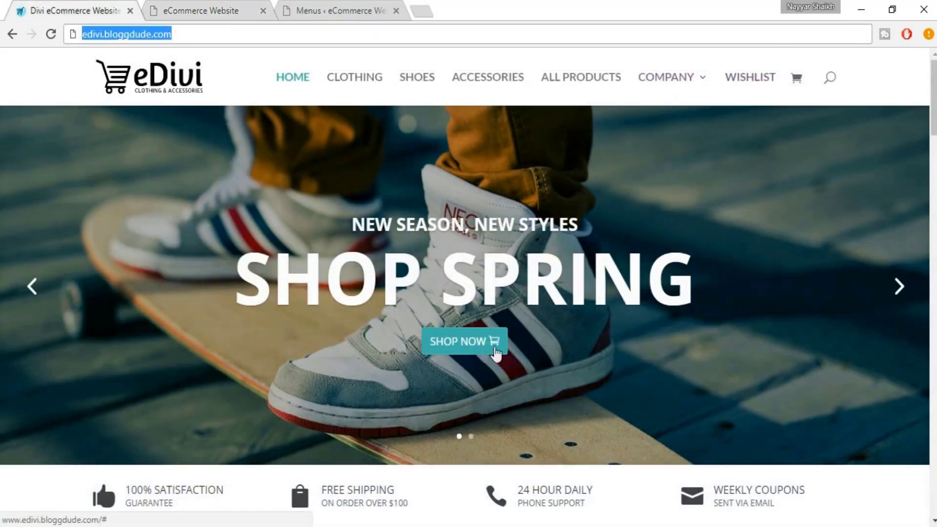
left_click(187, 1)
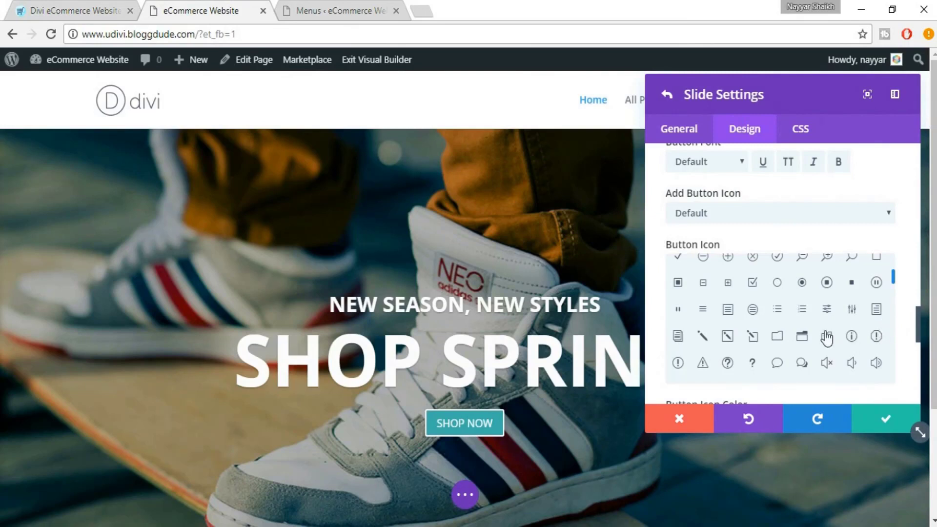
scroll(862, 337, "down", 1)
scroll(862, 337, "down", 1)
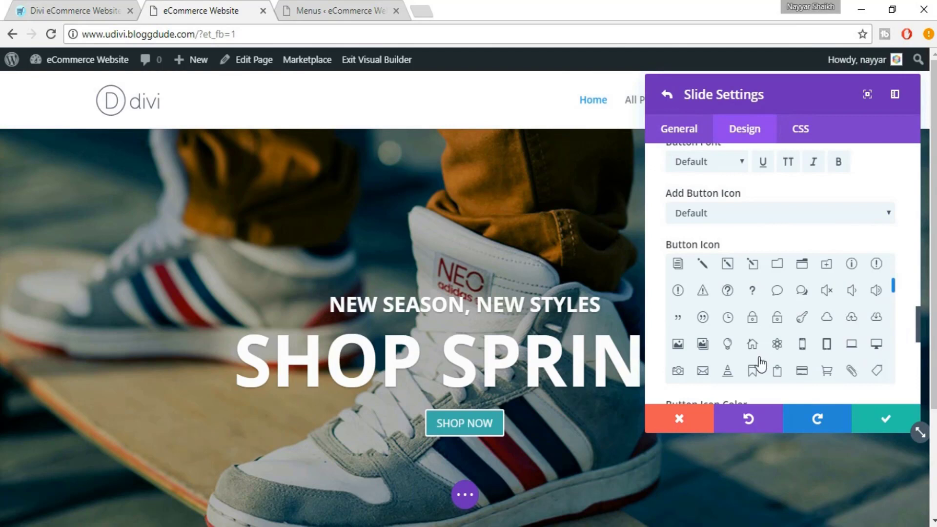
Step: Give the SHOP NOW button a shopping-cart icon that appears on hover
left_click(828, 374)
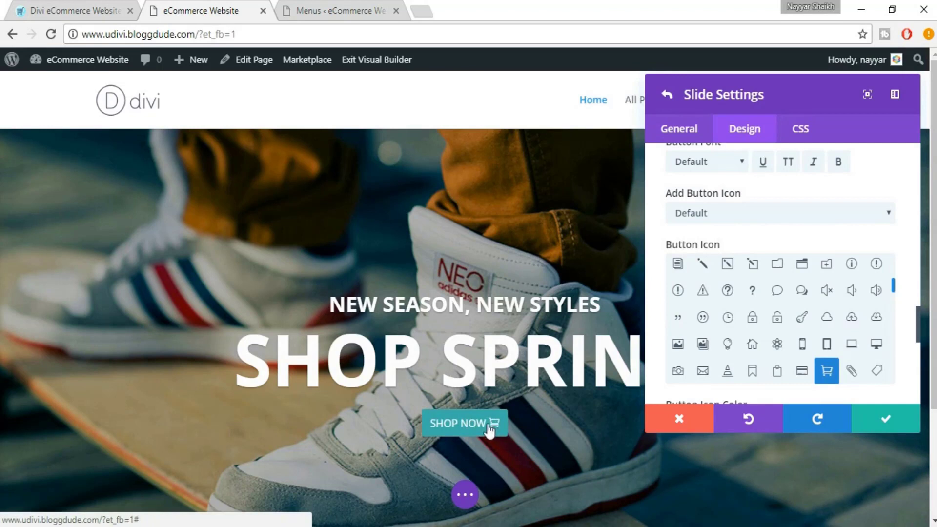
scroll(906, 345, "down", 2)
scroll(907, 346, "down", 1)
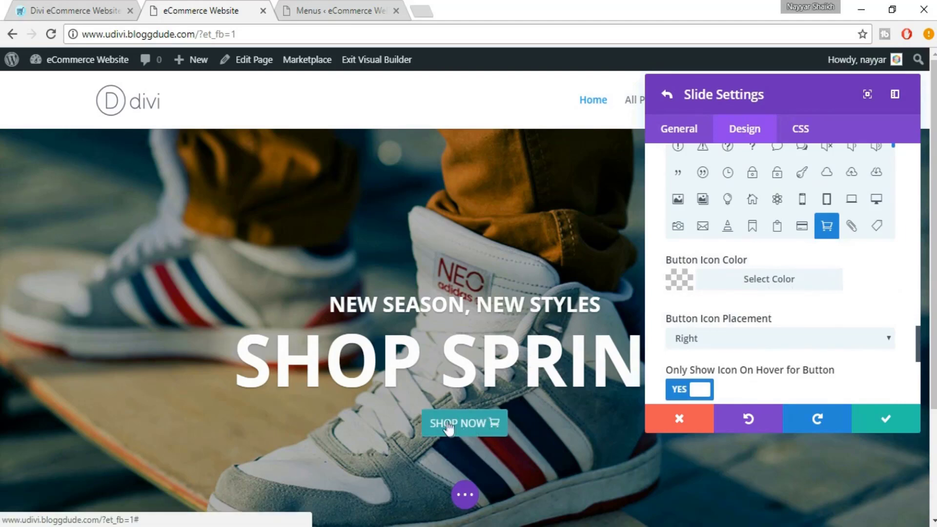
scroll(878, 325, "down", 5)
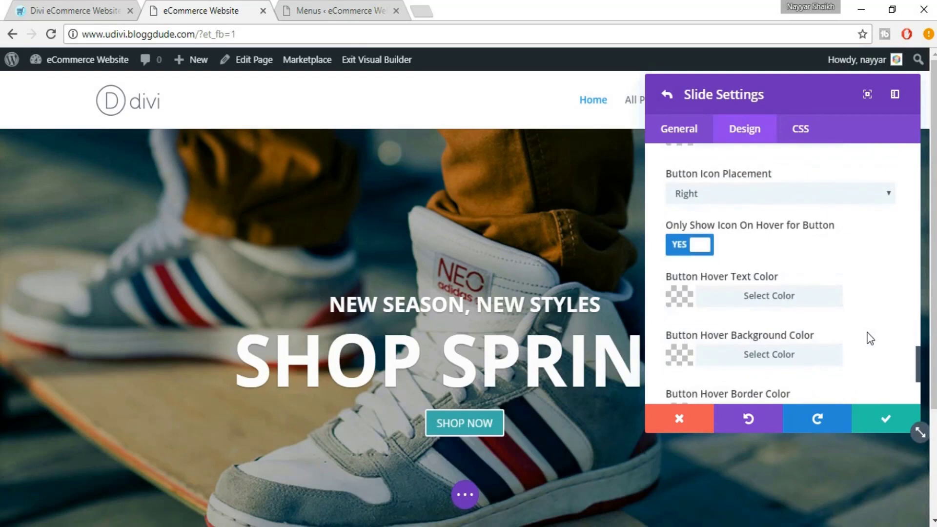
scroll(870, 339, "down", 3)
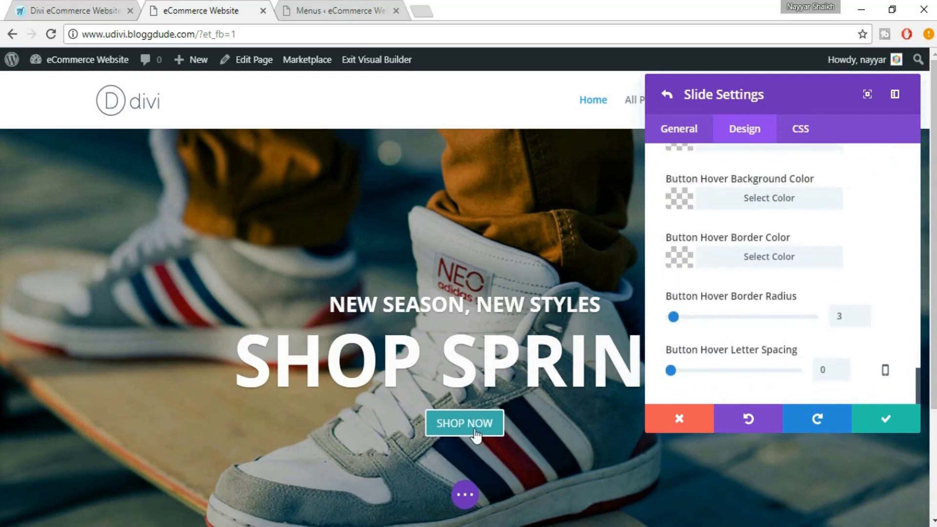
scroll(477, 436, "down", 1)
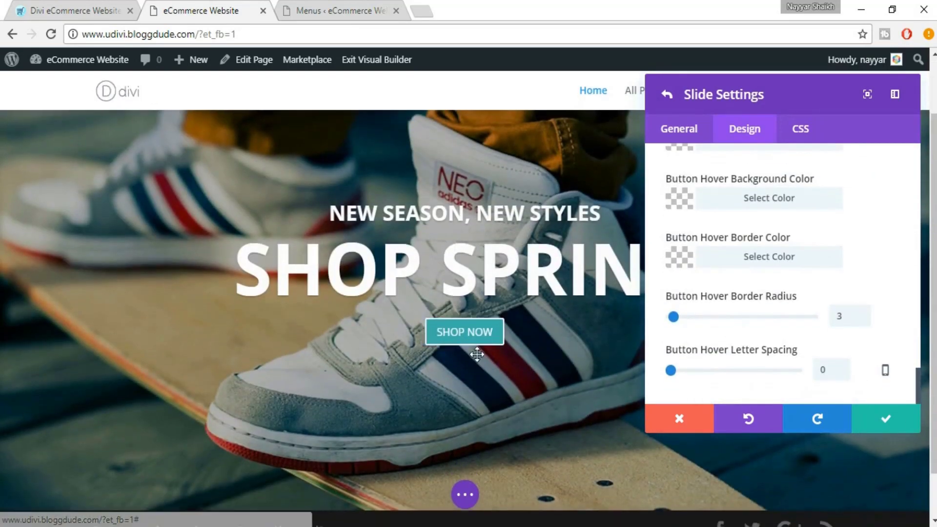
scroll(476, 355, "up", 1)
Step: Save and close the slide settings, returning to the styled SHOP SPRING slider
left_click(885, 419)
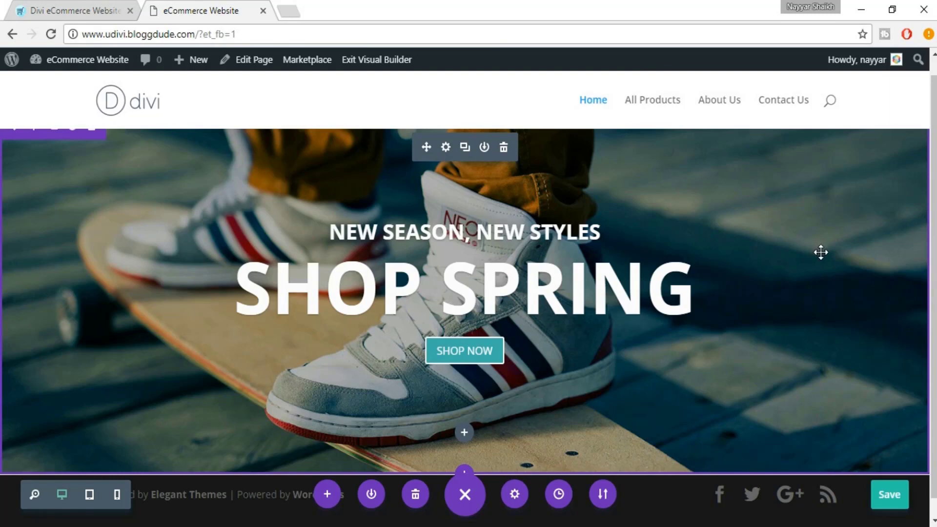
scroll(776, 295, "down", 1)
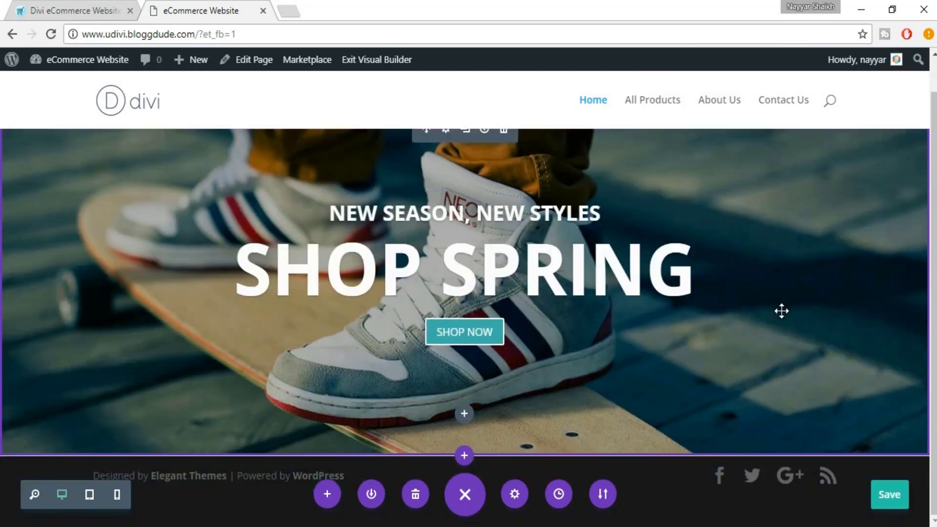
scroll(782, 311, "up", 2)
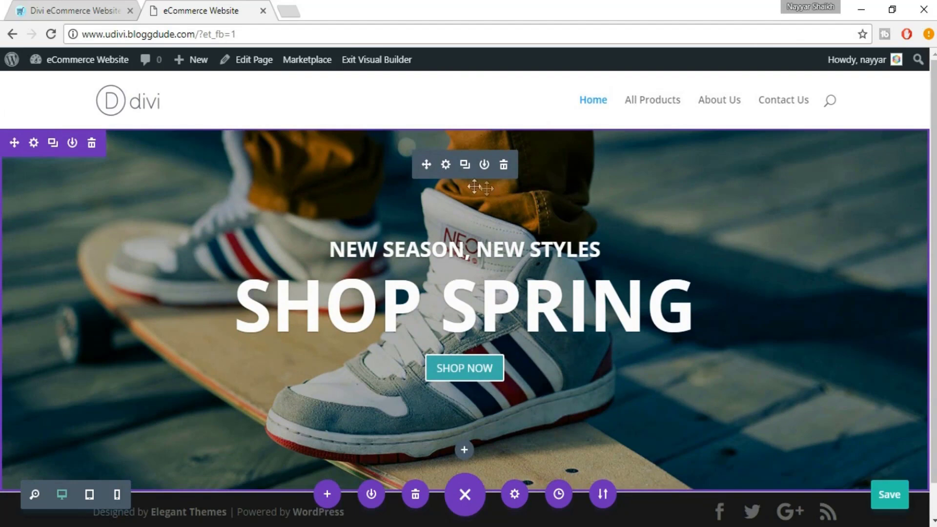
Step: Duplicate the NEW SEASON, NEW STYLES slide in the slider settings and open the copy's settings
left_click(446, 165)
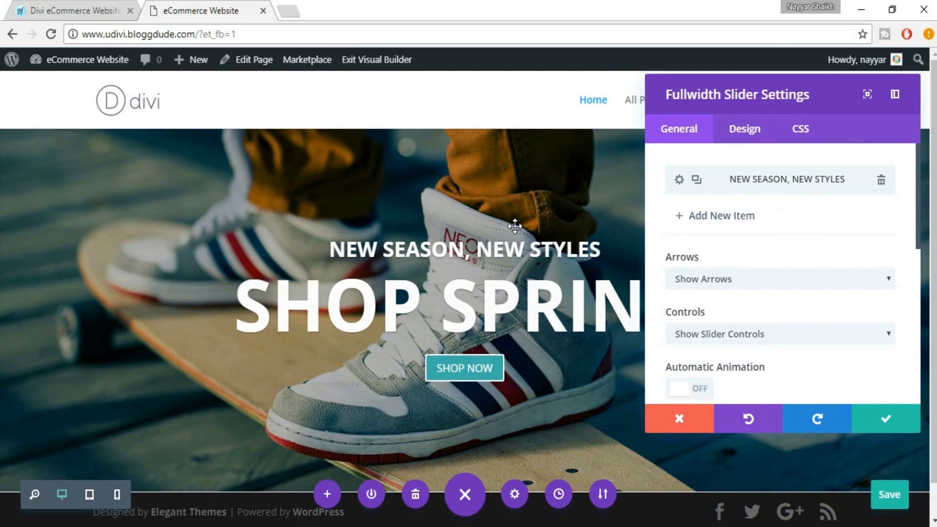
left_click(698, 182)
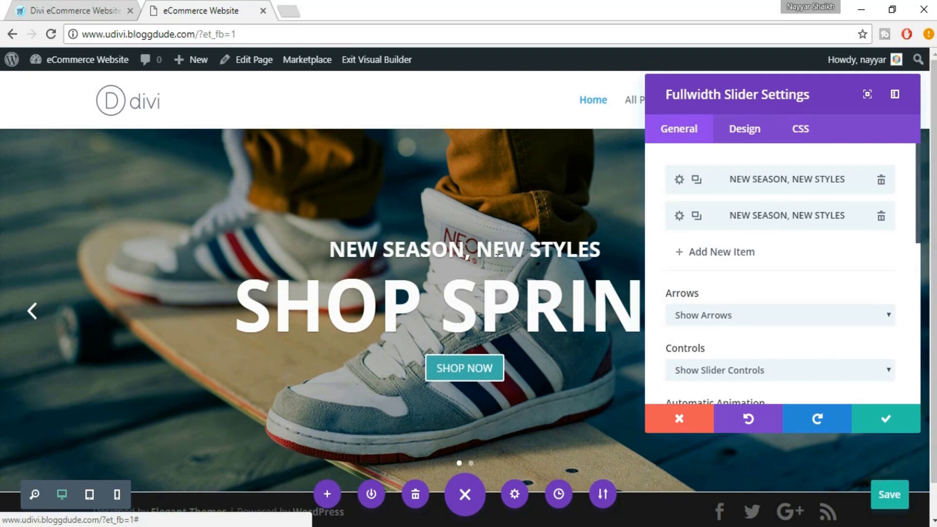
left_click(680, 216)
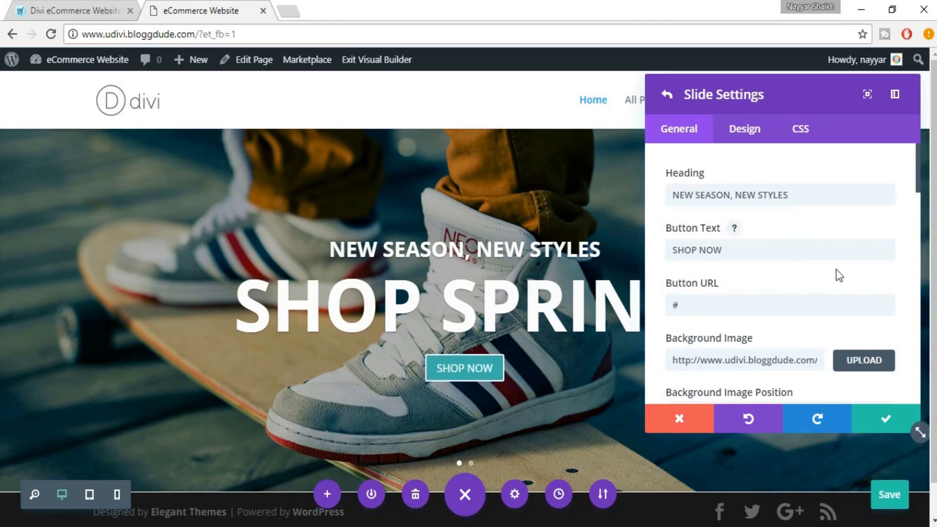
Step: Clear the slide's background image address, leaving the image position at Default
scroll(837, 272, "down", 3)
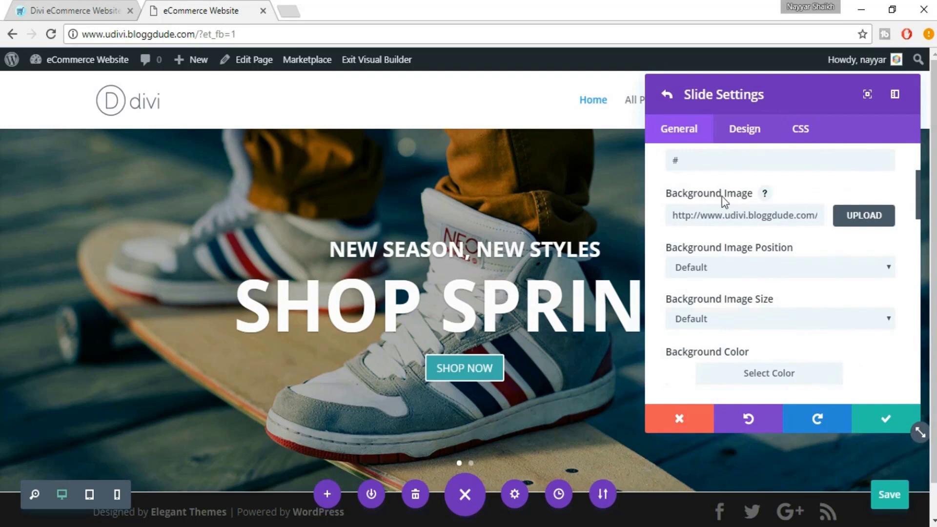
triple_click(733, 215)
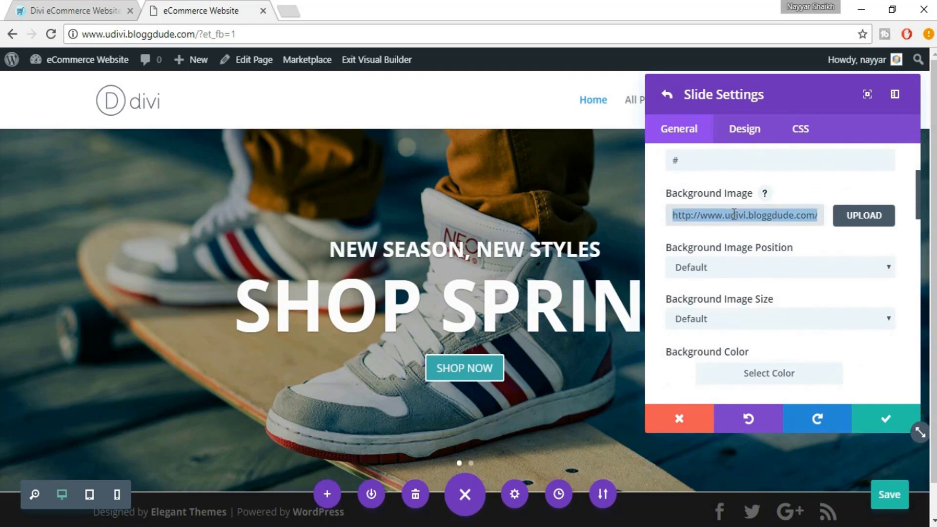
key("BackSpace")
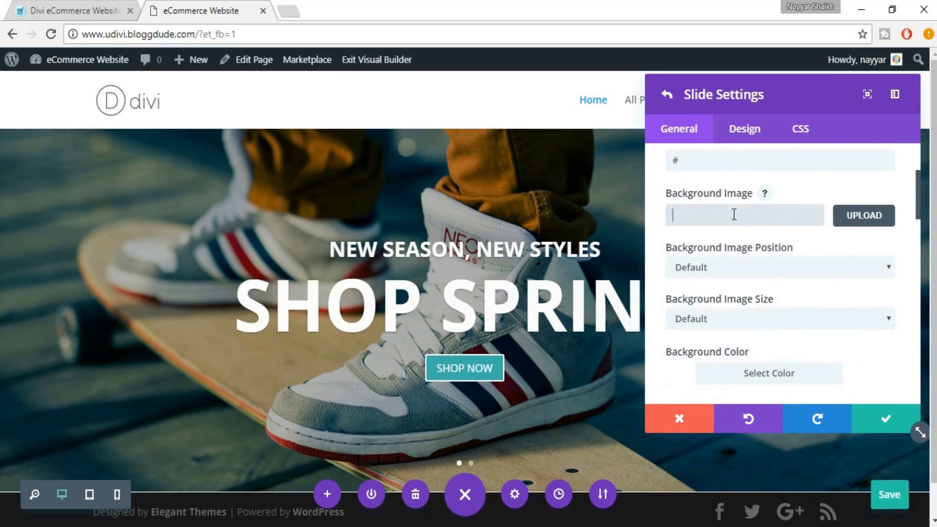
left_click(831, 264)
left_click(831, 250)
Step: Upload ink.mp4 as the slide's MP4 background video and confirm the slide settings
scroll(831, 251, "down", 3)
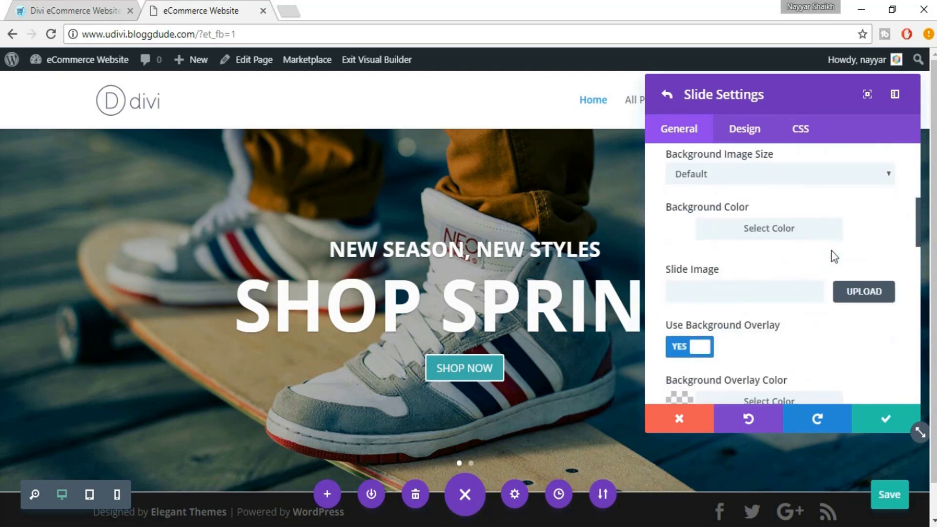
scroll(830, 250, "down", 7)
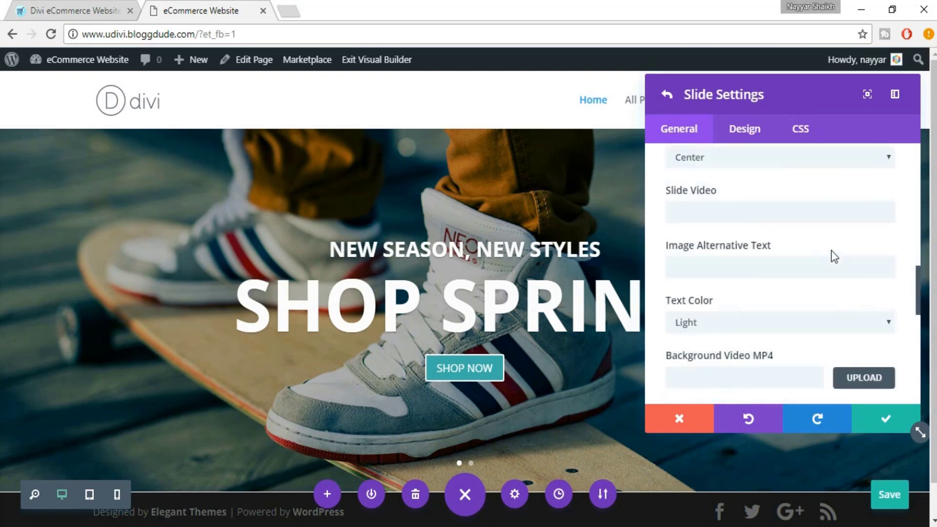
scroll(831, 251, "down", 2)
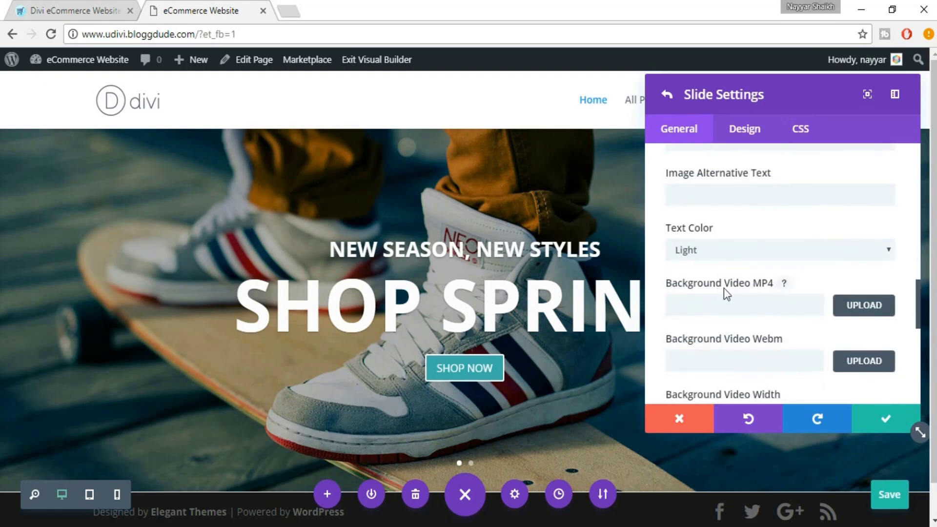
left_click(864, 307)
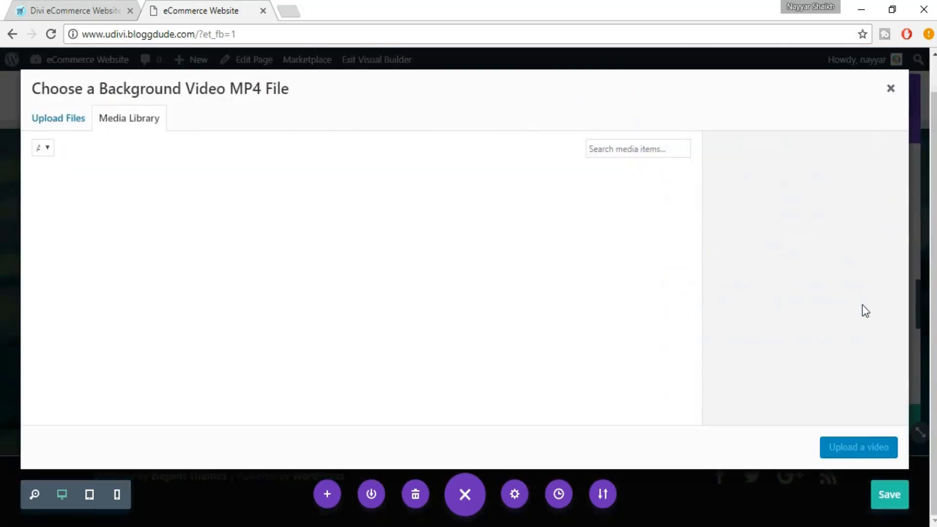
left_click(41, 128)
left_click(482, 313)
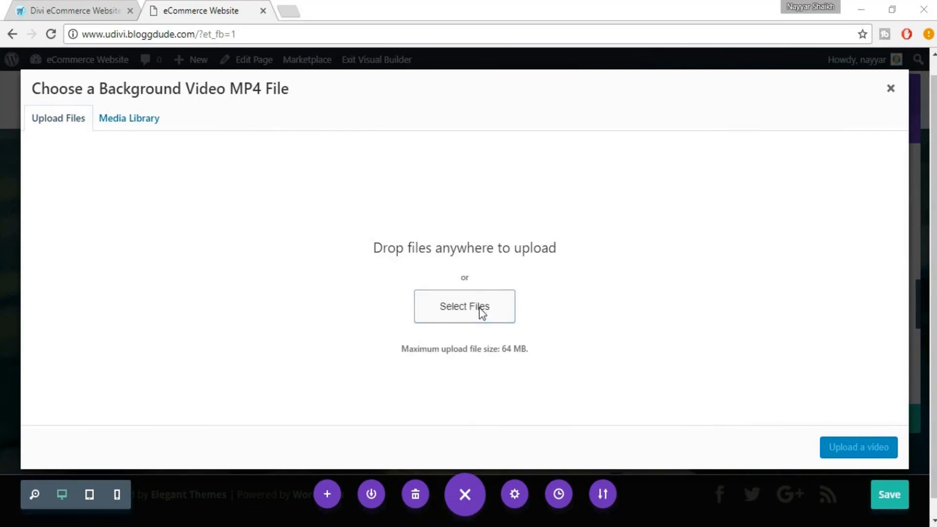
left_click(173, 136)
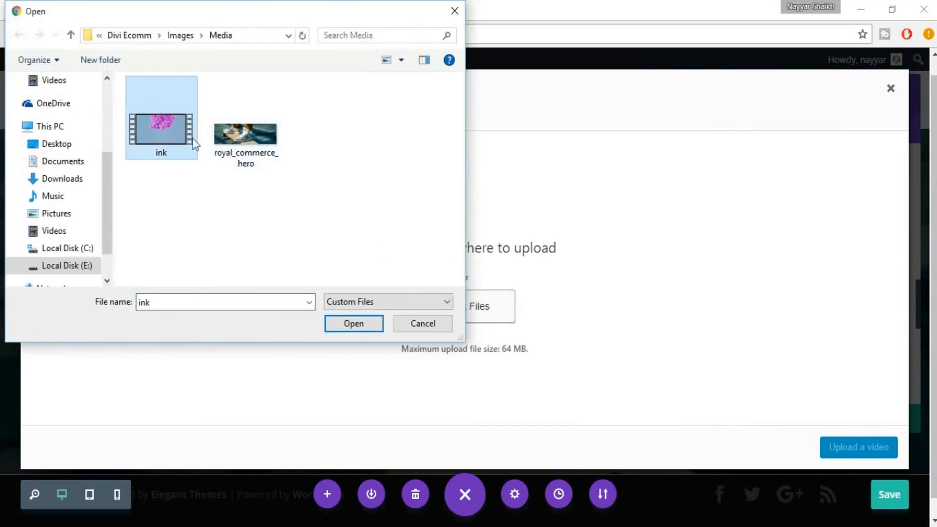
left_click(351, 325)
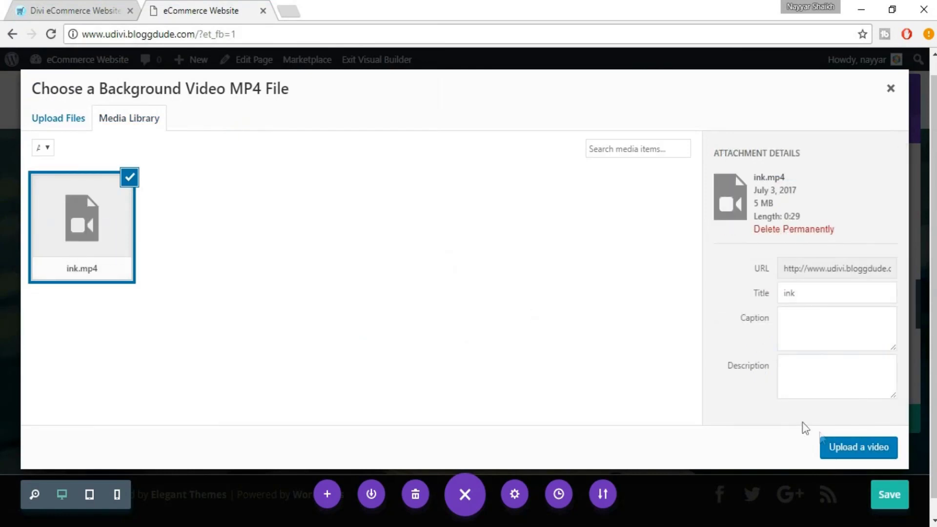
left_click(840, 452)
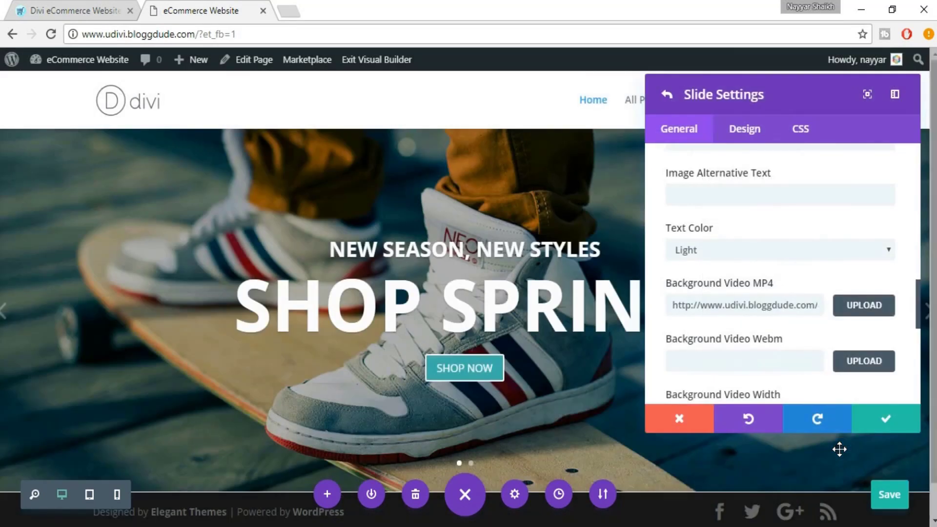
left_click(886, 429)
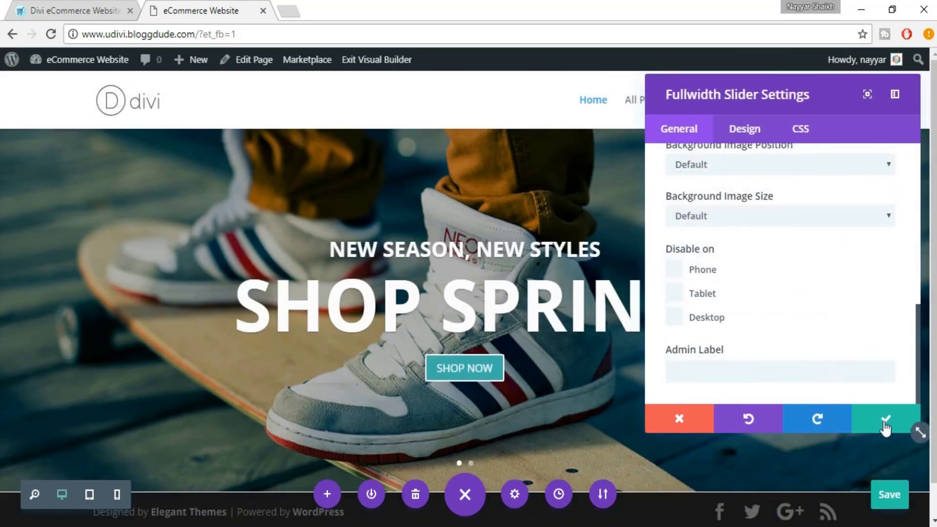
Step: Close the slider settings, advance to the ink video slide and save the page
left_click(885, 426)
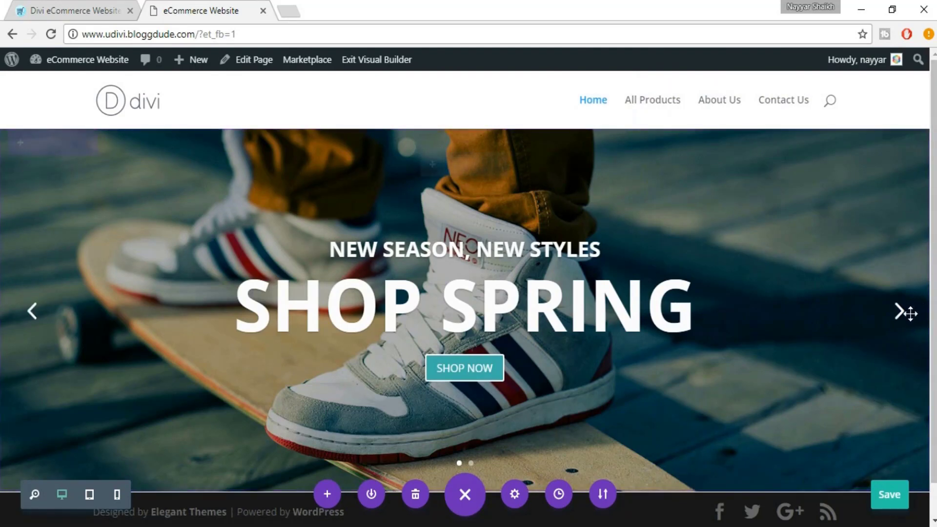
left_click(908, 318)
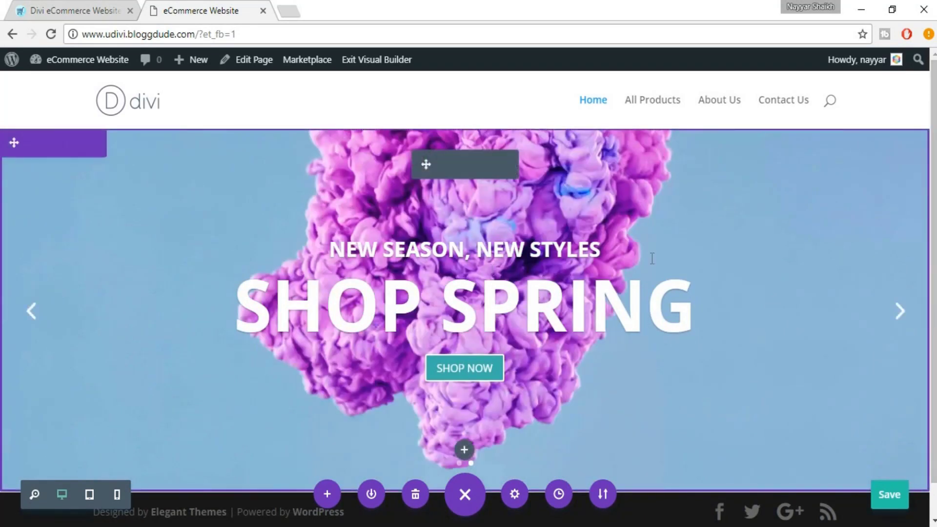
left_click(896, 496)
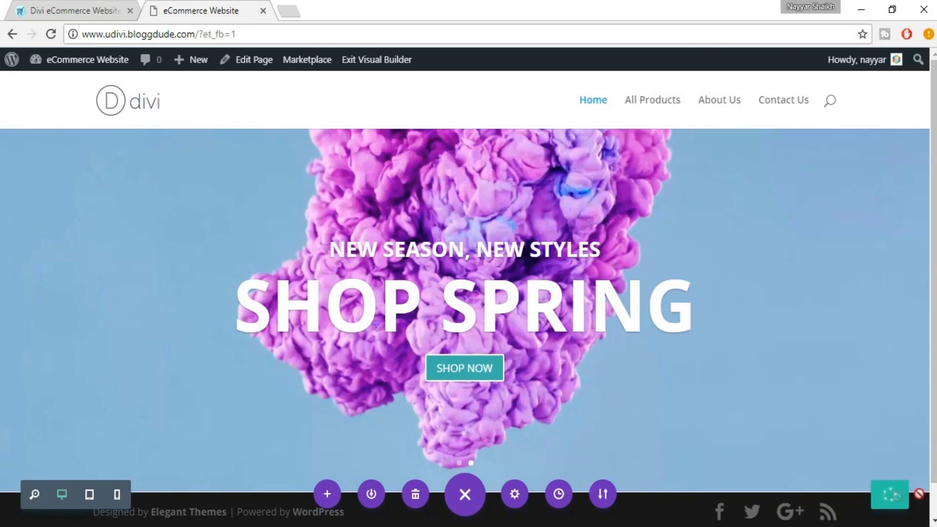
Step: Collapse and re-expand the builder toolbar to preview, then bring up the eDivi reference site
left_click(463, 493)
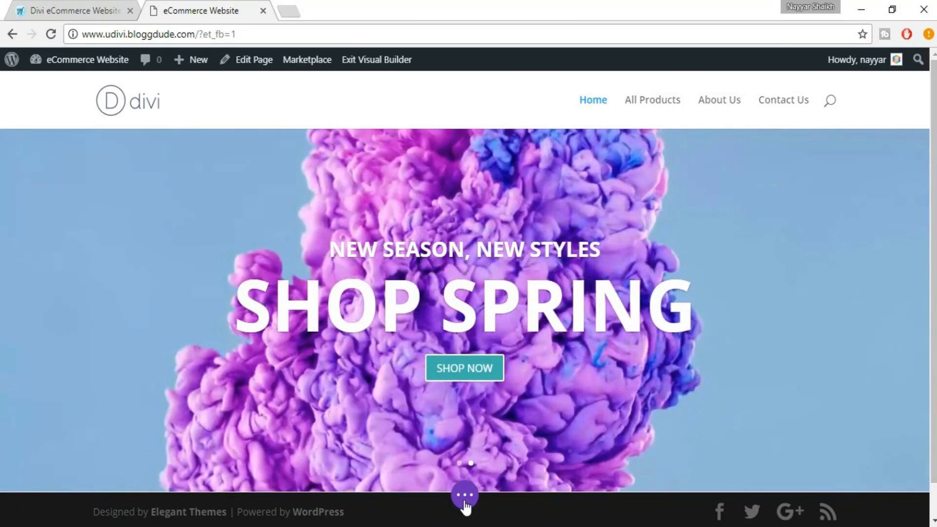
left_click(465, 503)
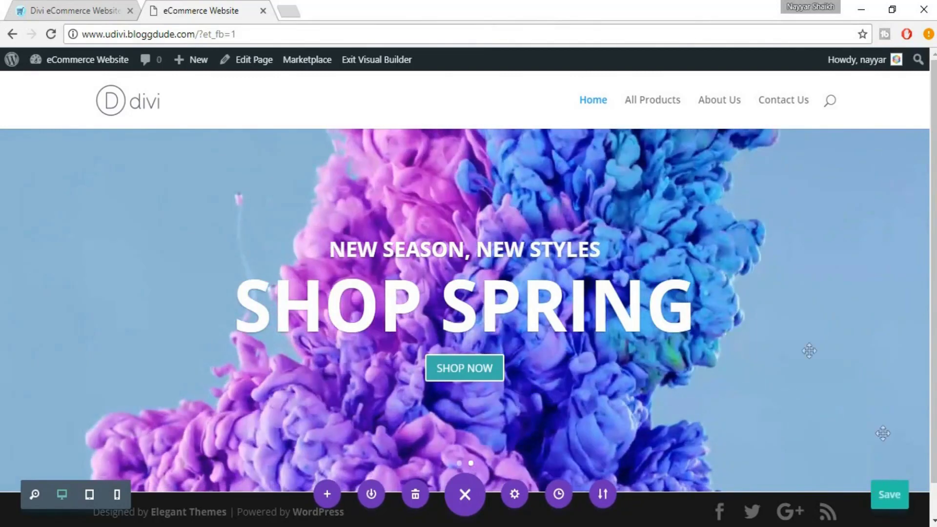
left_click(30, 314)
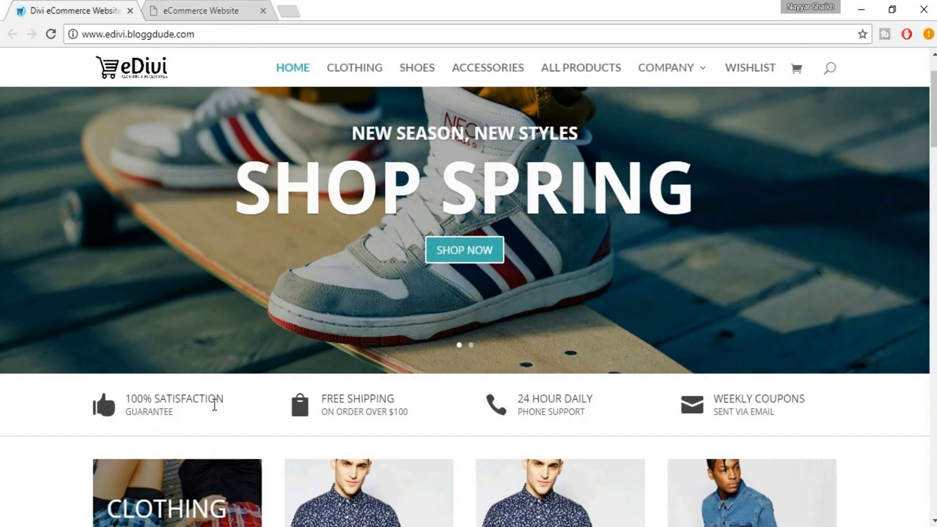
Step: Add a regular section below the SHOP SPRING slider with a four-equal-column row
left_click(209, 10)
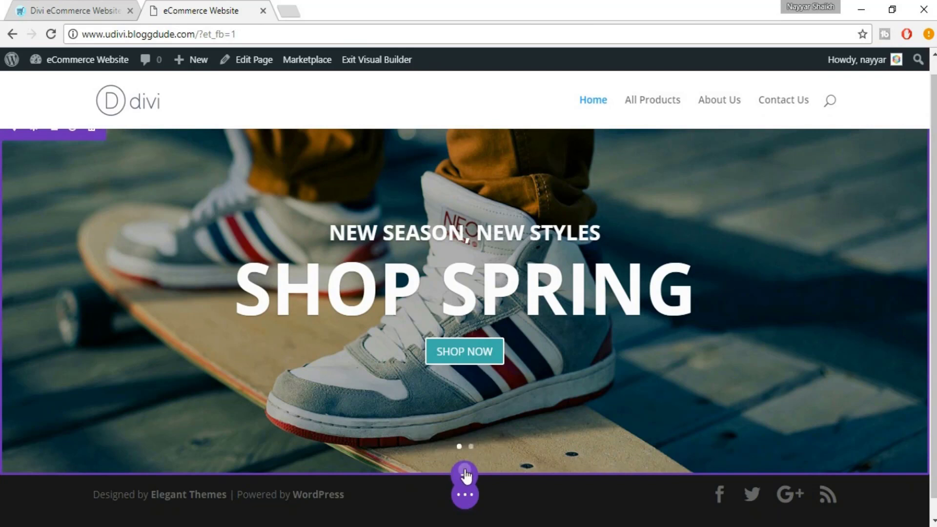
left_click(465, 474)
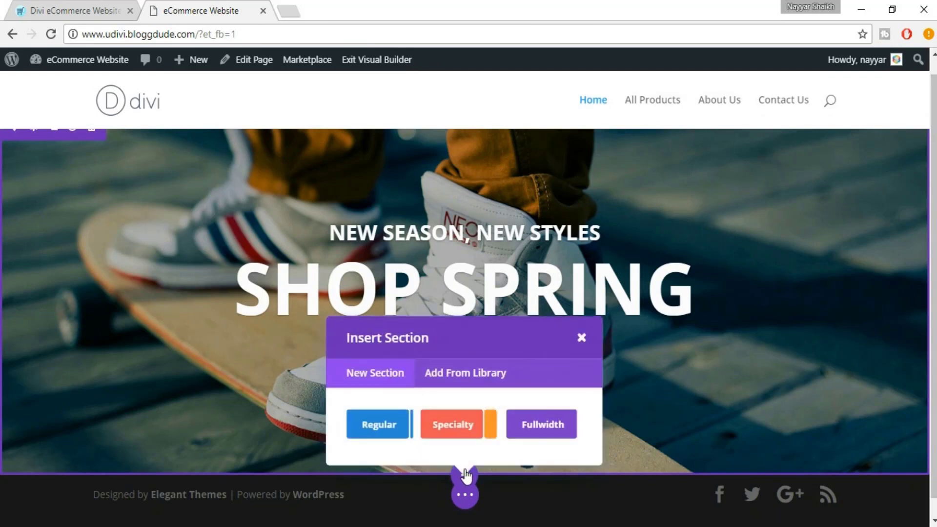
left_click(374, 427)
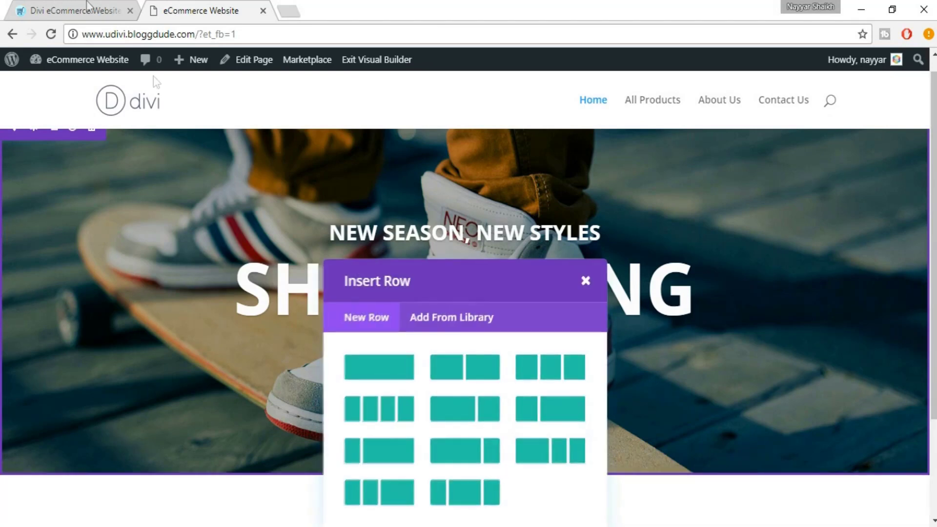
left_click(86, 7)
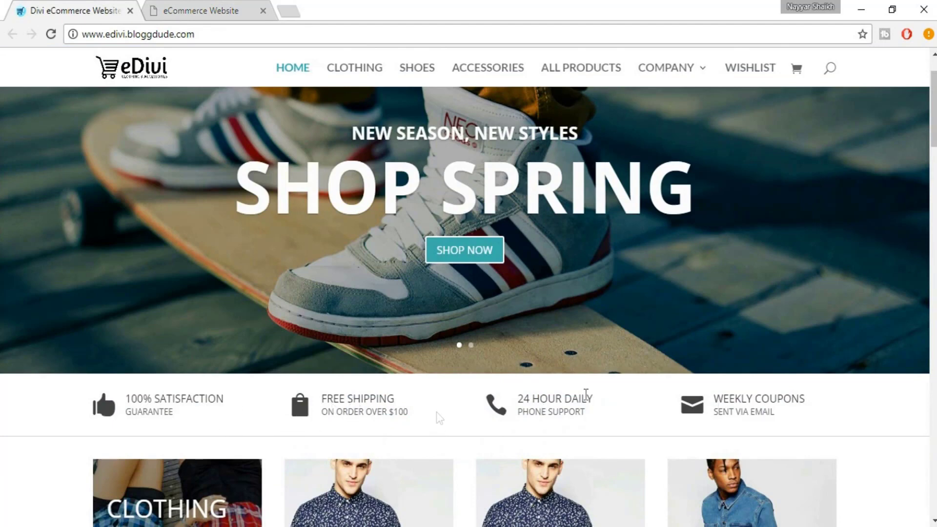
left_click(208, 7)
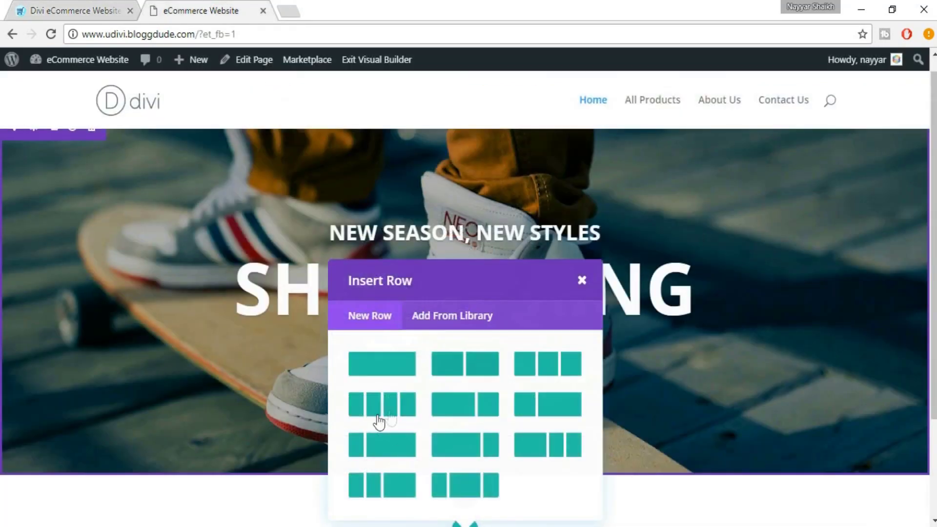
left_click(391, 417)
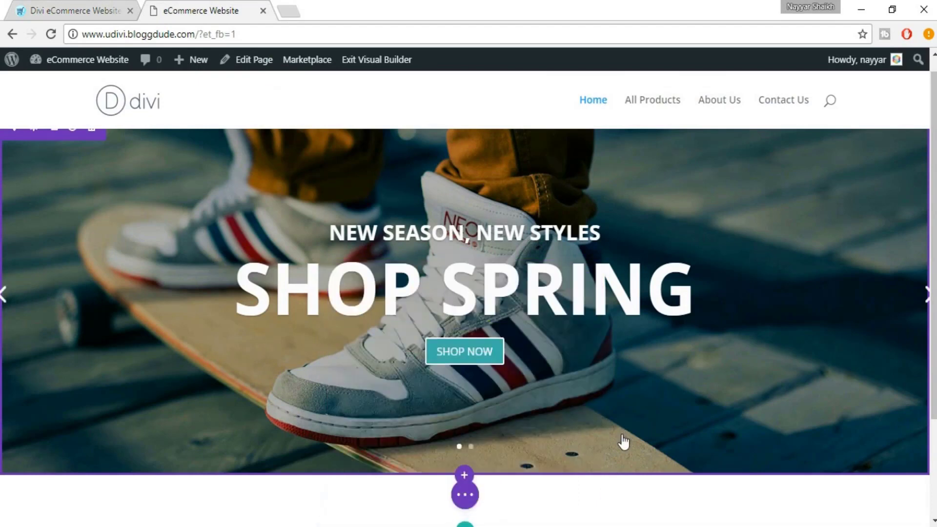
scroll(621, 434, "down", 4)
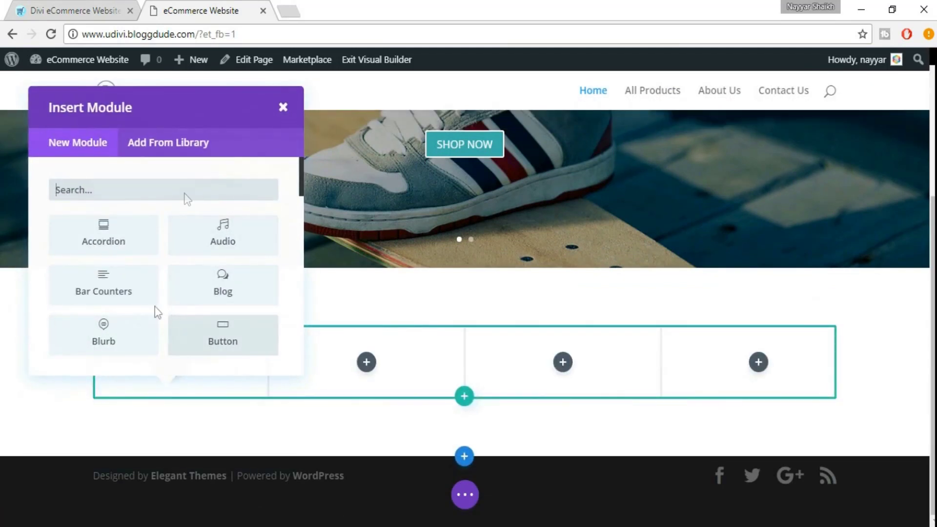
Step: Add a Blurb module to the first column titled '100% SATISFACTION'
left_click(54, 6)
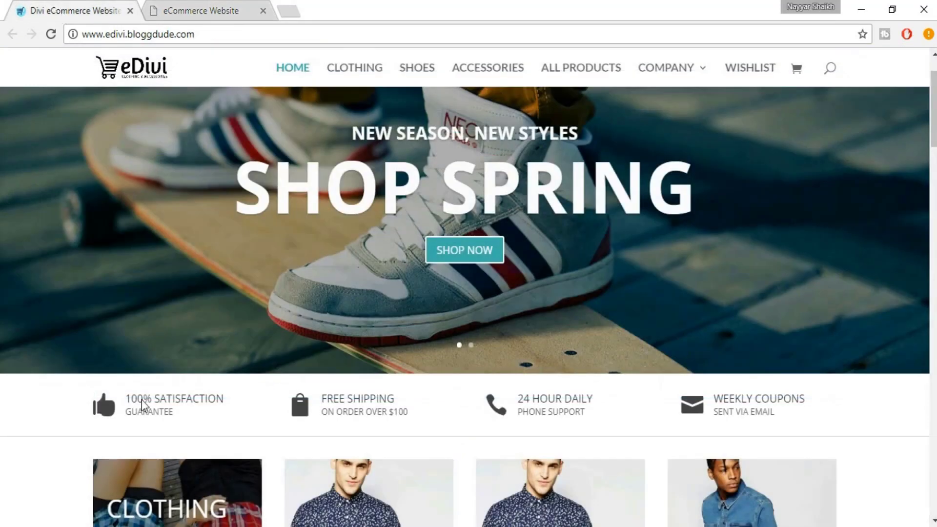
scroll(142, 400, "down", 3)
left_click(177, 7)
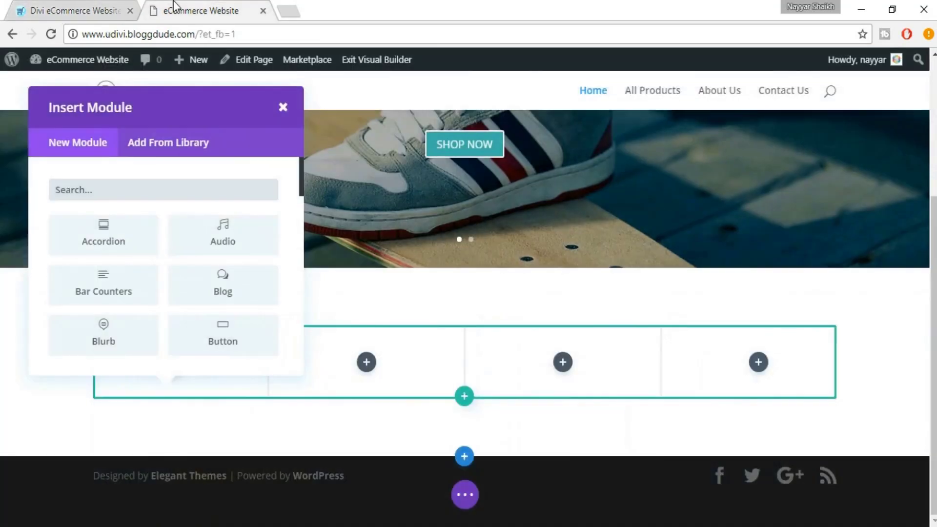
left_click(111, 347)
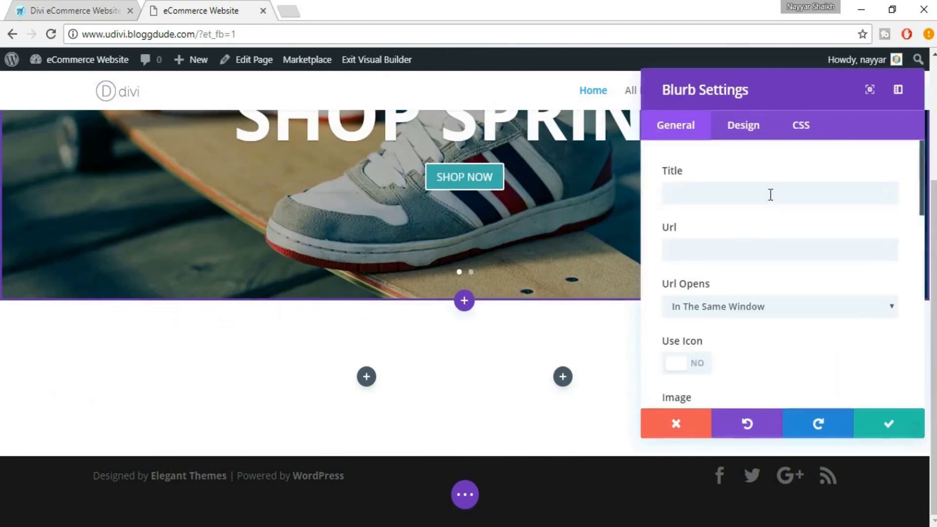
left_click(770, 194)
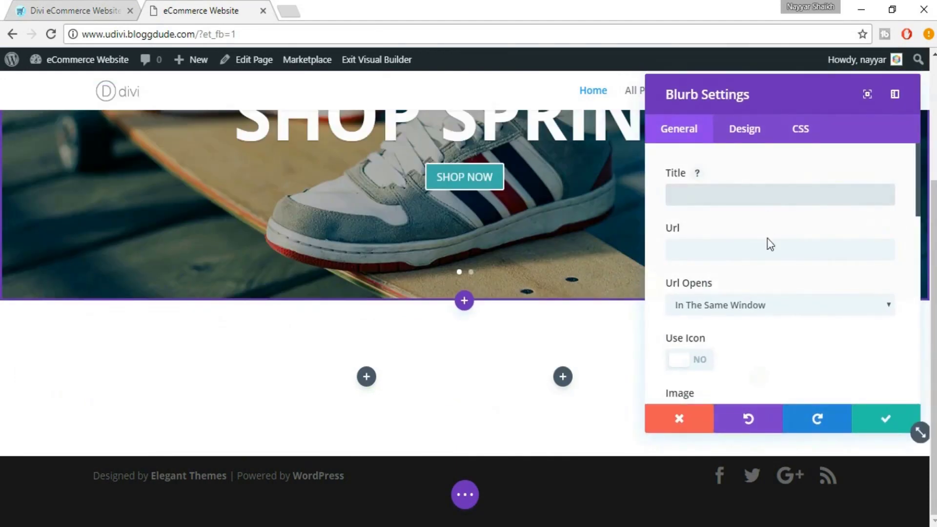
left_click(93, 8)
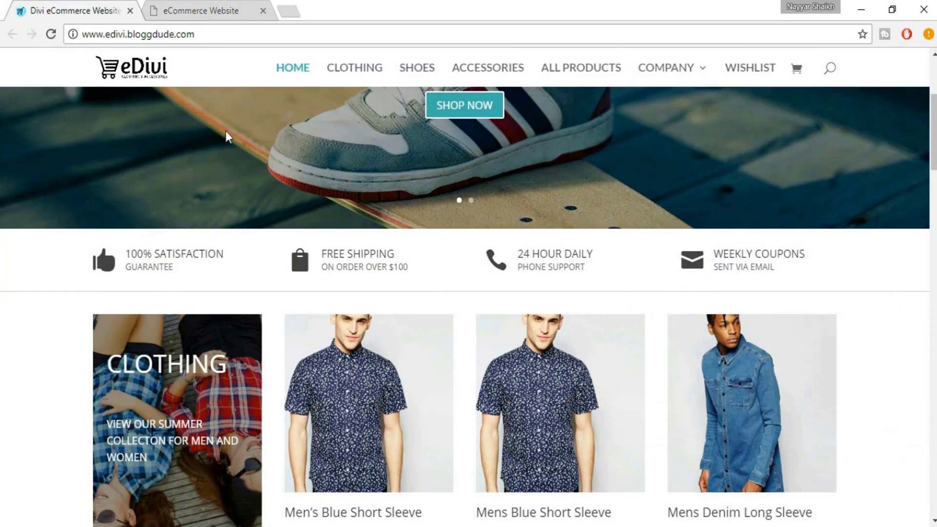
left_click(200, 7)
type("100% SATISFACTION")
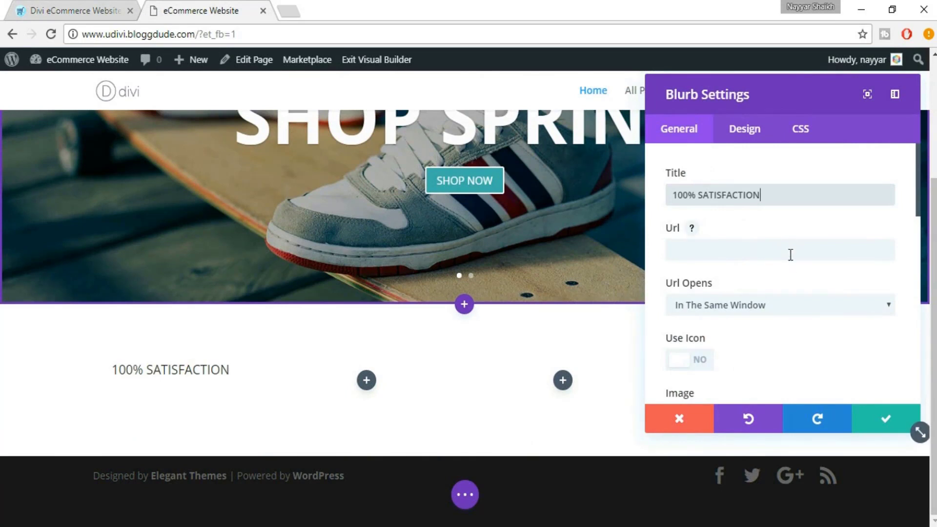
Step: Switch the blurb's Use Icon option to YES
scroll(791, 255, "down", 2)
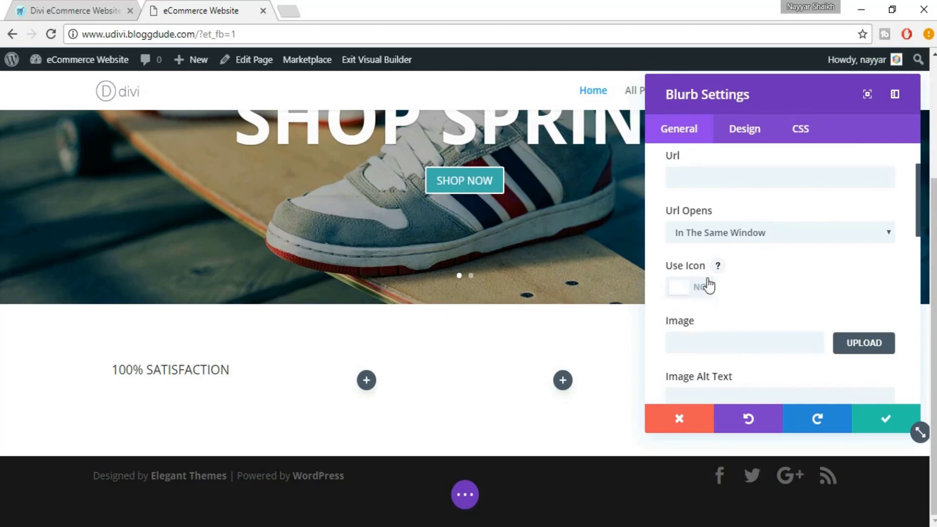
left_click(699, 294)
key("ctrl+Tab")
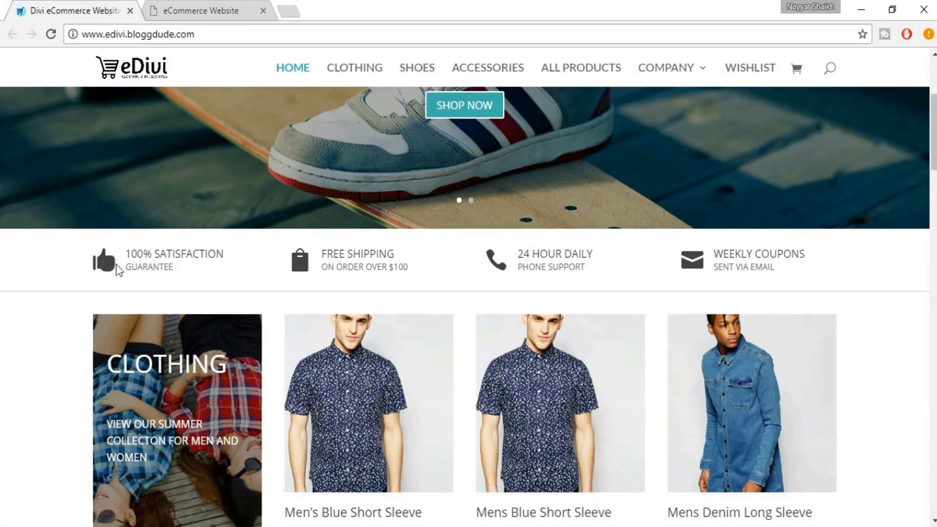
left_click(213, 7)
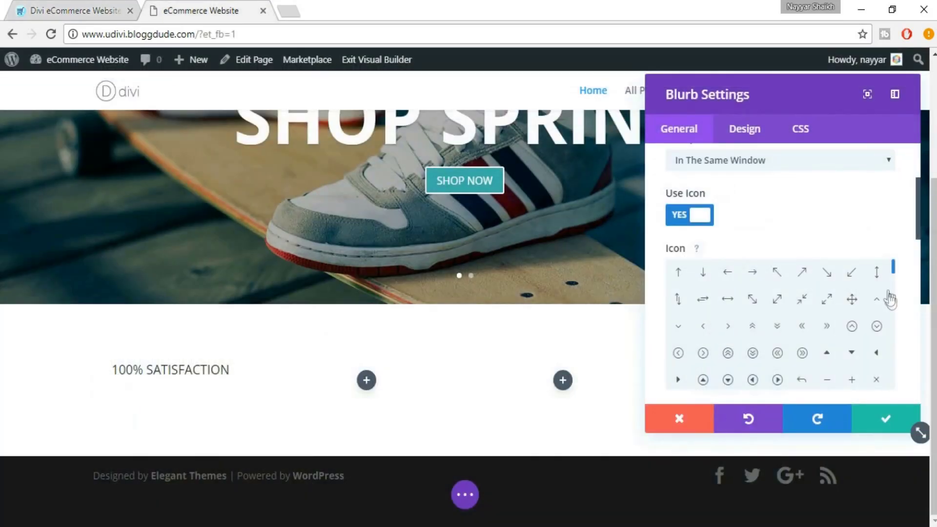
Step: Give the blurb a thumbs-up icon coloured dark grey #444444
scroll(830, 324, "down", 5)
scroll(830, 325, "up", 2)
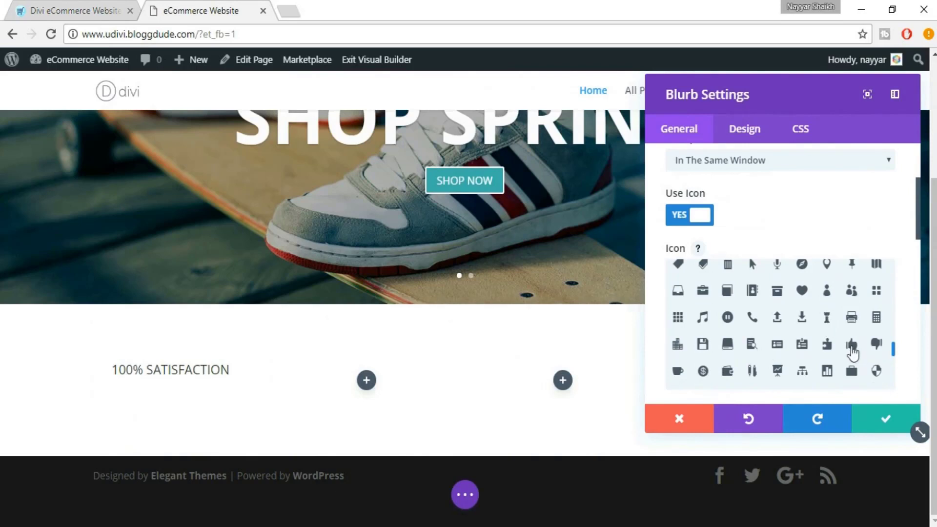
left_click(852, 350)
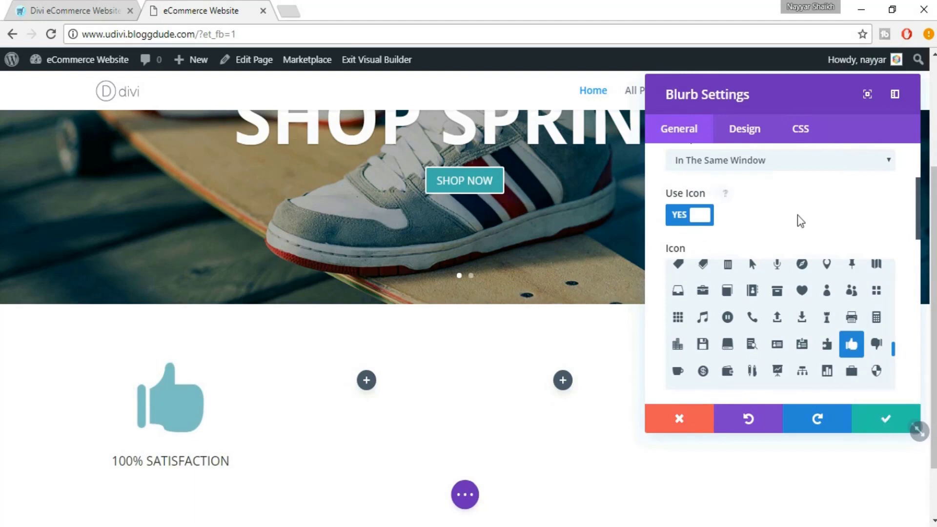
scroll(860, 251, "down", 5)
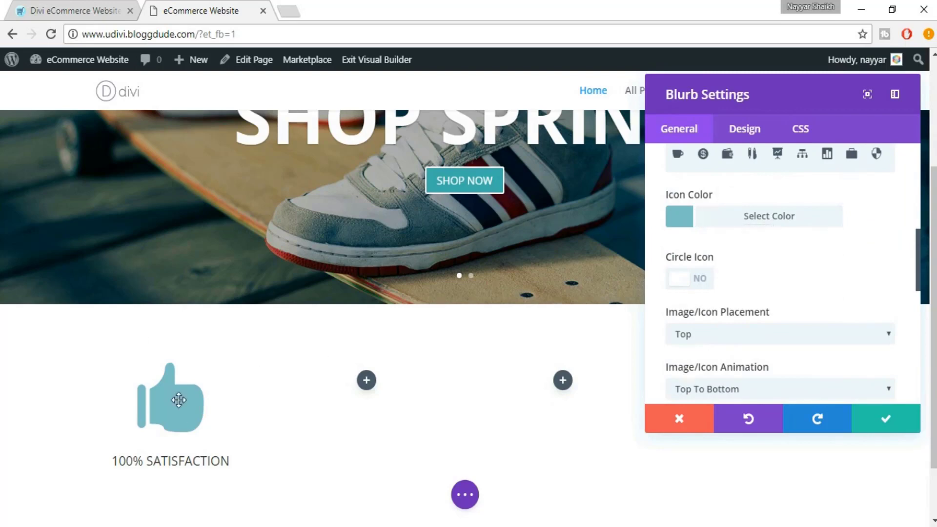
left_click(94, 6)
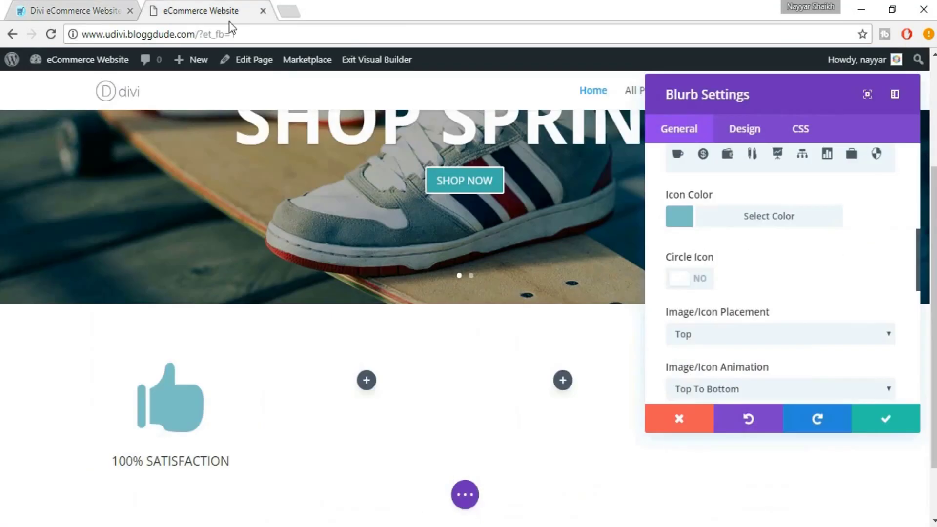
left_click(191, 8)
left_click(746, 216)
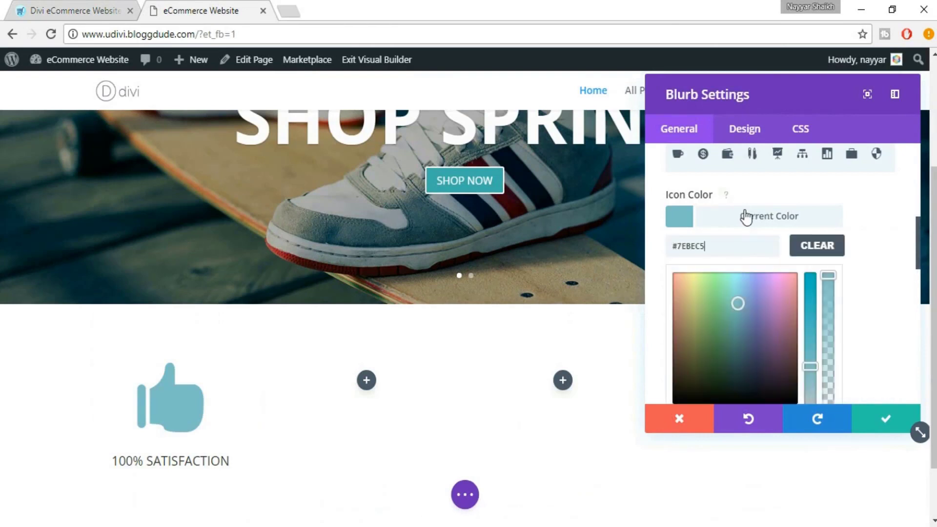
left_click_drag(725, 243, 672, 238)
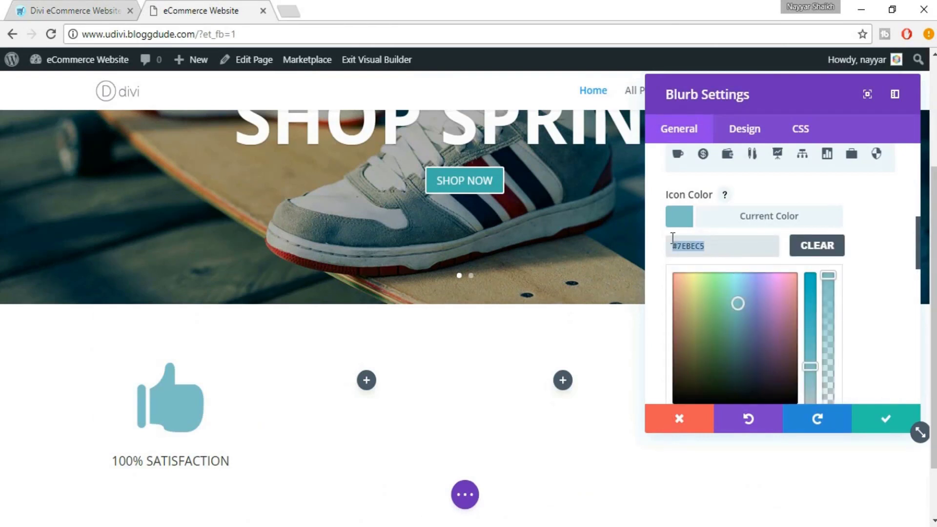
type("#444444")
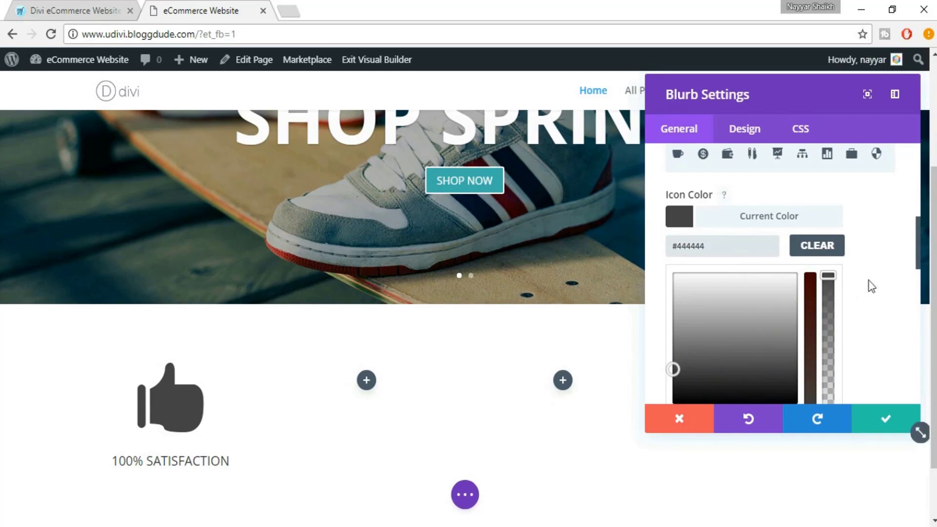
left_click(782, 215)
Step: Try a circle behind the icon against the reference, finally leaving Circle Icon off
scroll(816, 296, "down", 2)
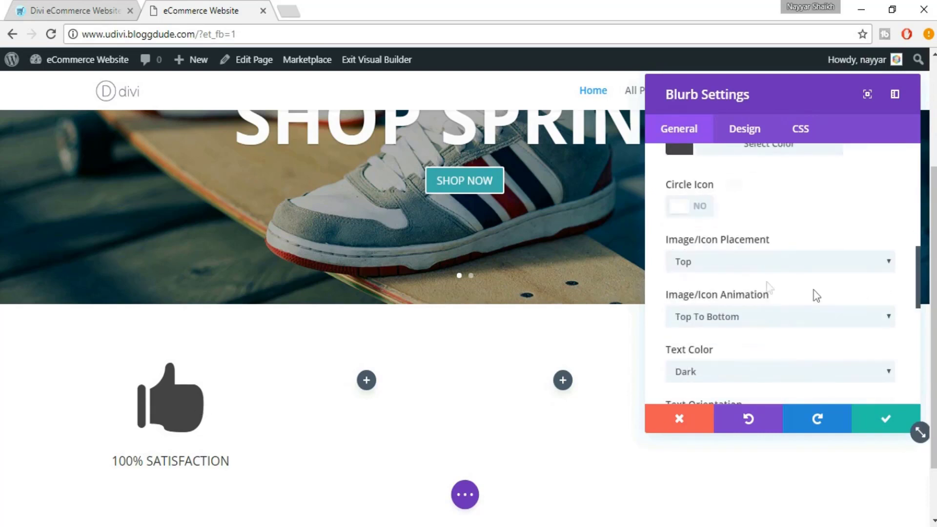
left_click(701, 207)
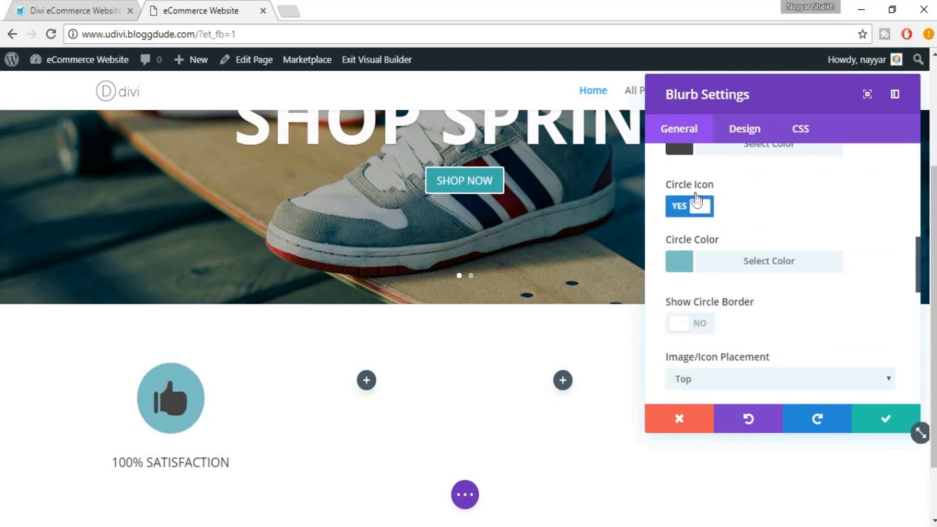
left_click(698, 208)
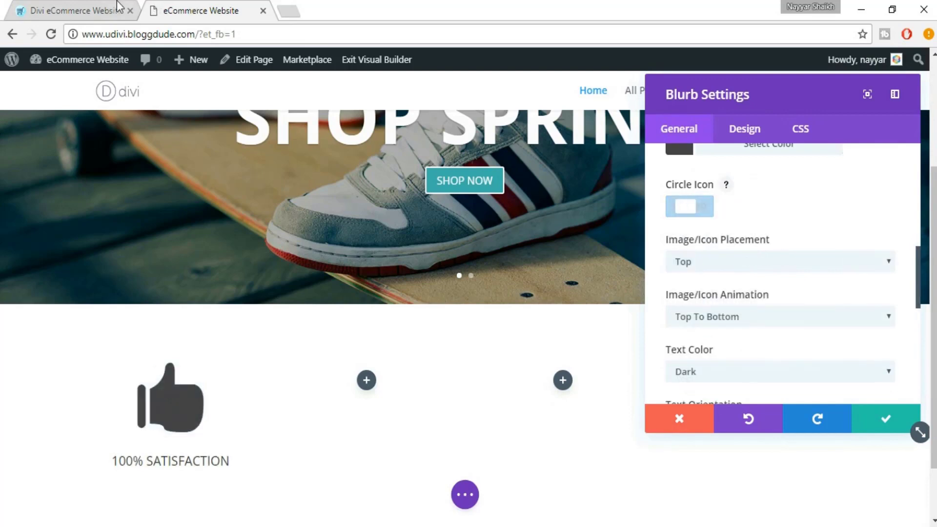
left_click(116, 4)
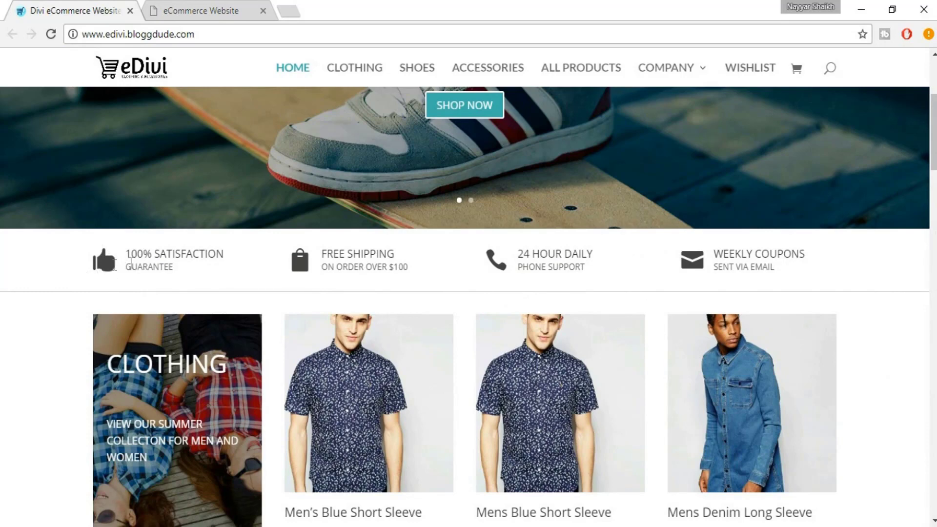
left_click(188, 7)
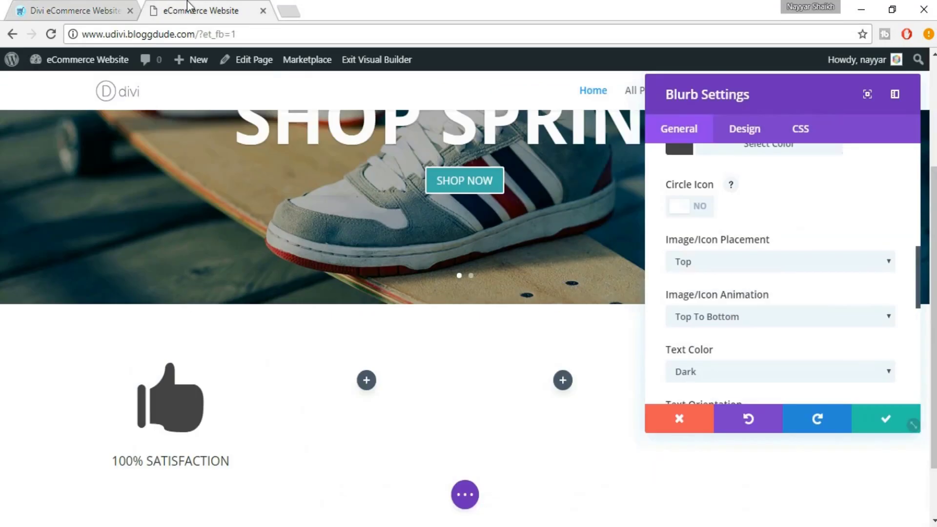
left_click(696, 210)
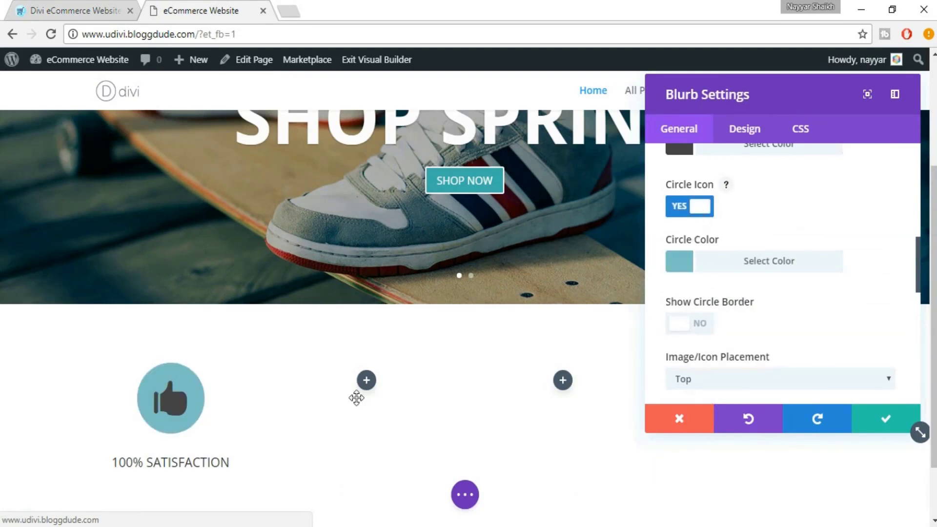
left_click(689, 217)
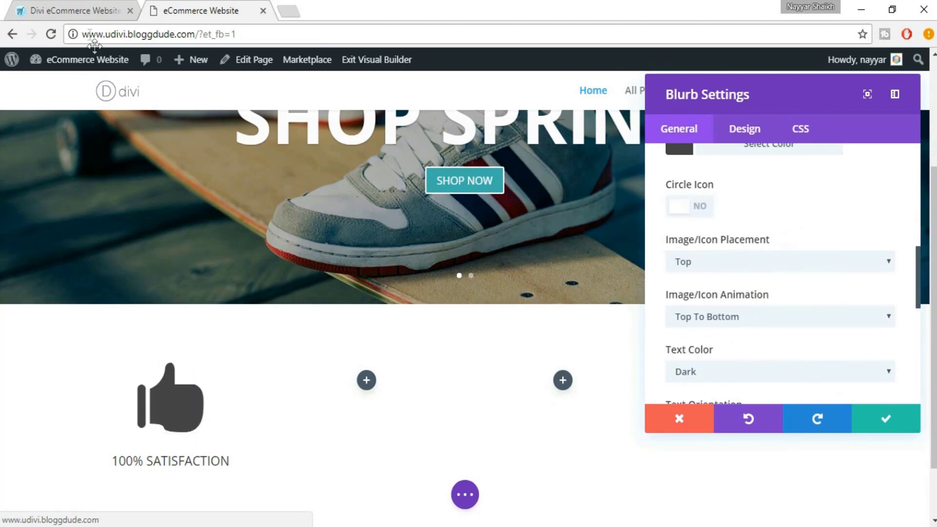
left_click(79, 11)
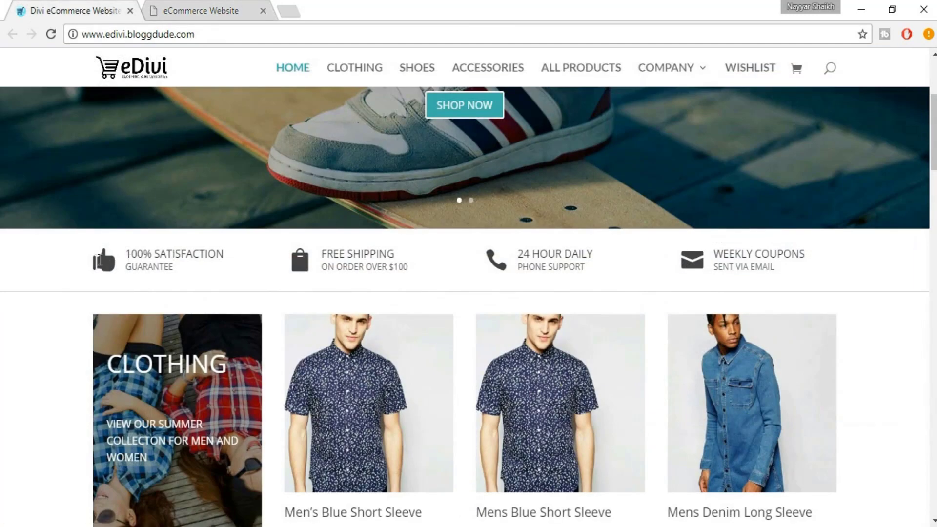
left_click(201, 7)
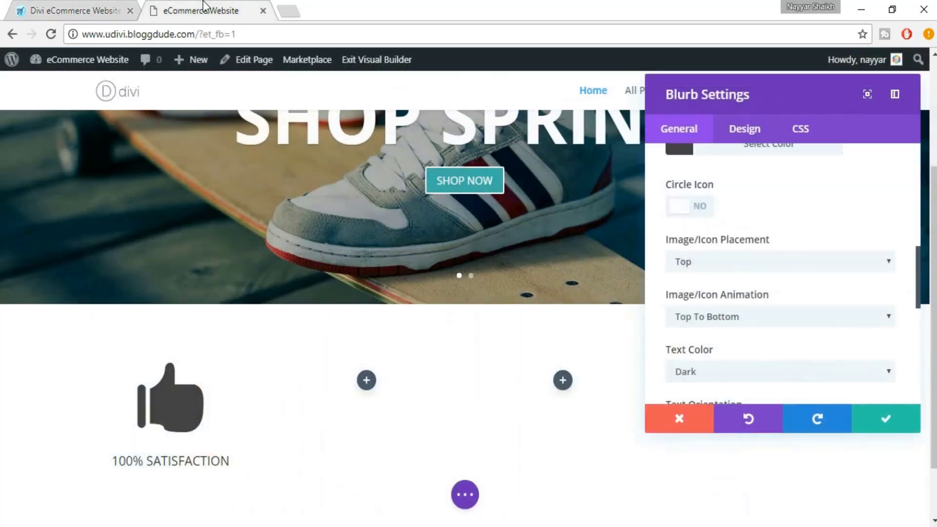
Step: Set the Image/Icon Placement to Left of the title
left_click(768, 265)
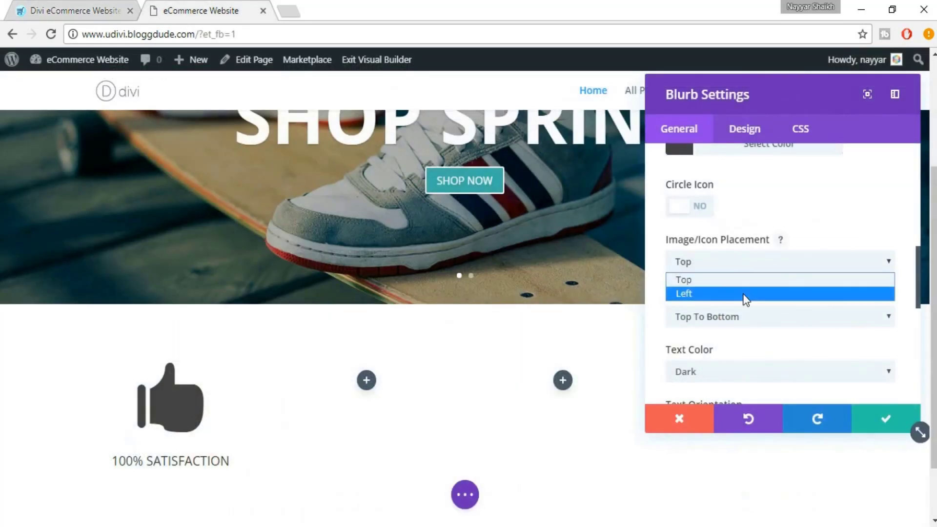
left_click(744, 296)
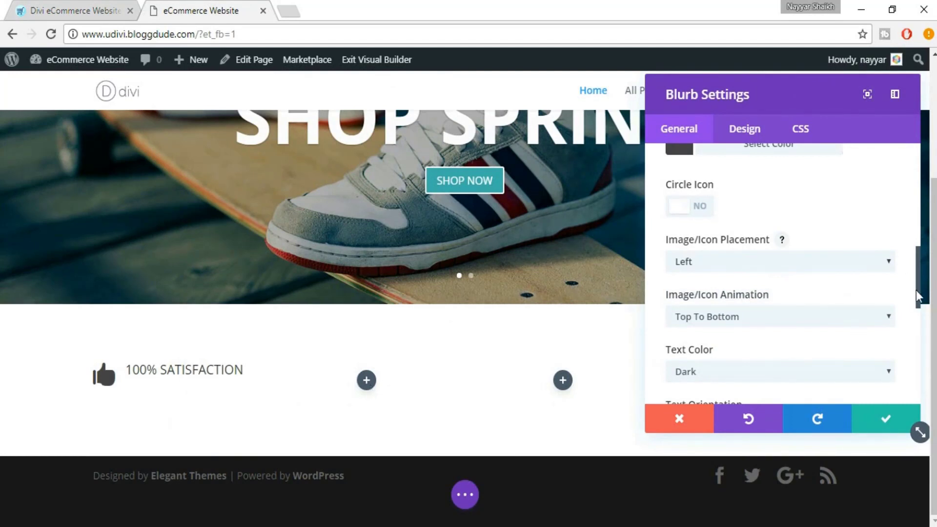
scroll(873, 310, "down", 3)
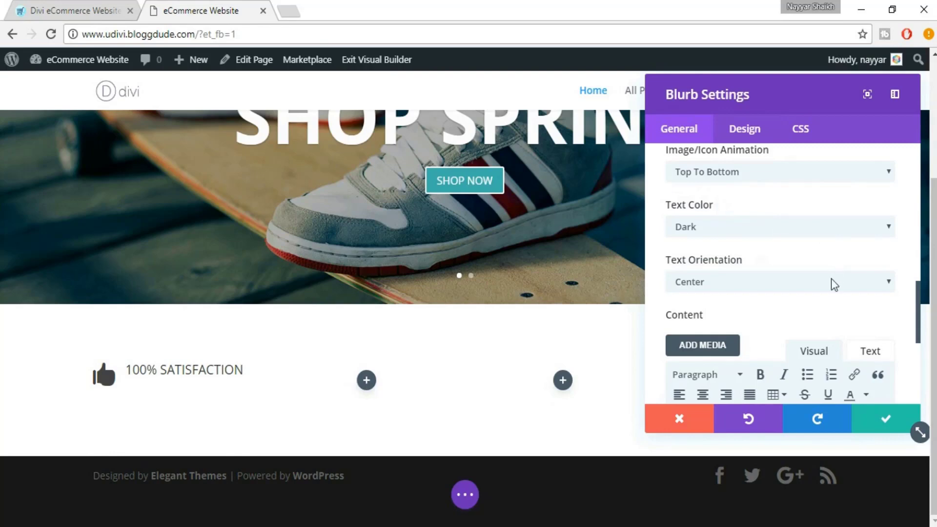
scroll(833, 282, "down", 2)
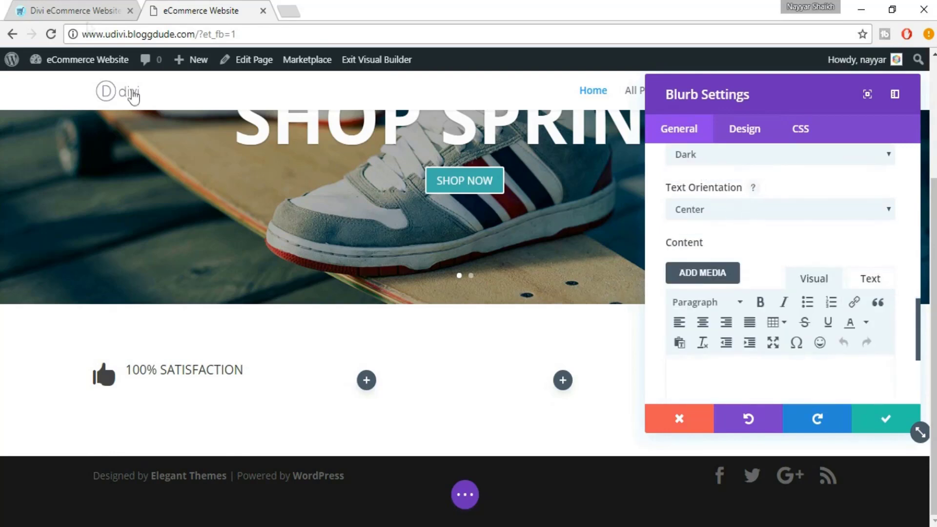
left_click(79, 7)
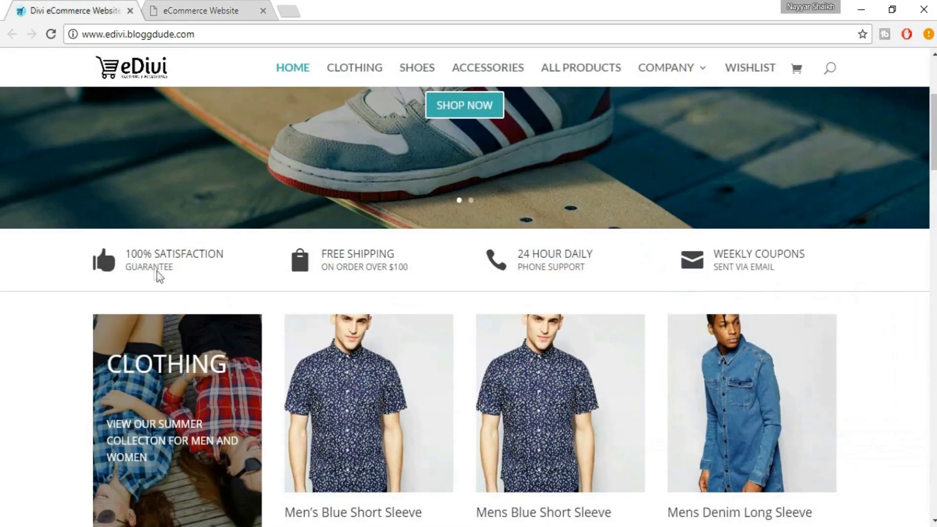
left_click(190, 6)
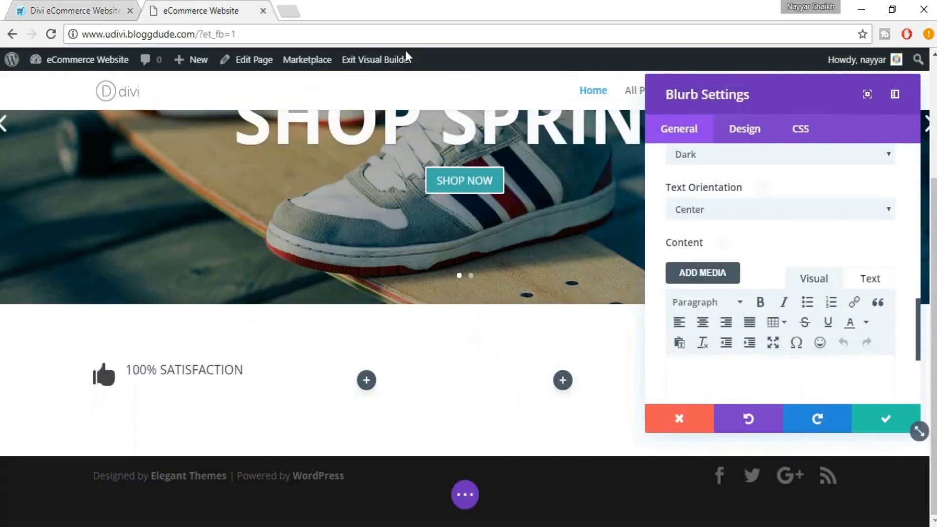
Step: Enter GUARANTEE as the blurb's body content
scroll(835, 322, "down", 2)
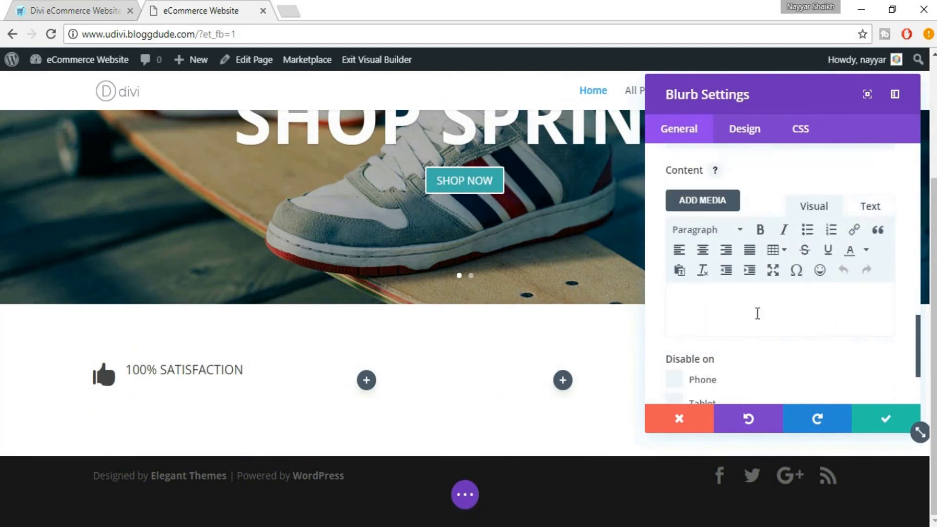
type("UARANTEE")
scroll(758, 314, "down", 3)
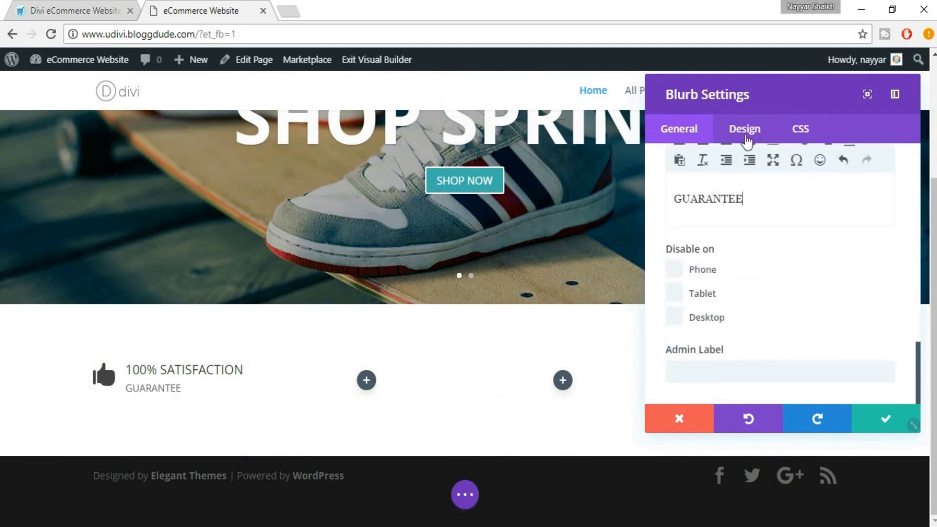
left_click(747, 142)
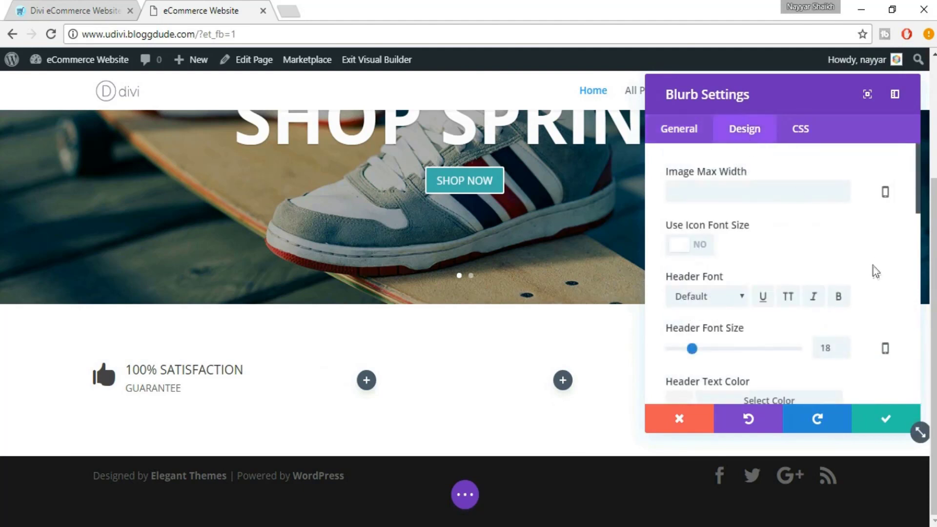
Step: Reduce the blurb header font size from 18 to 15px after checking the reference heading
scroll(877, 273, "down", 2)
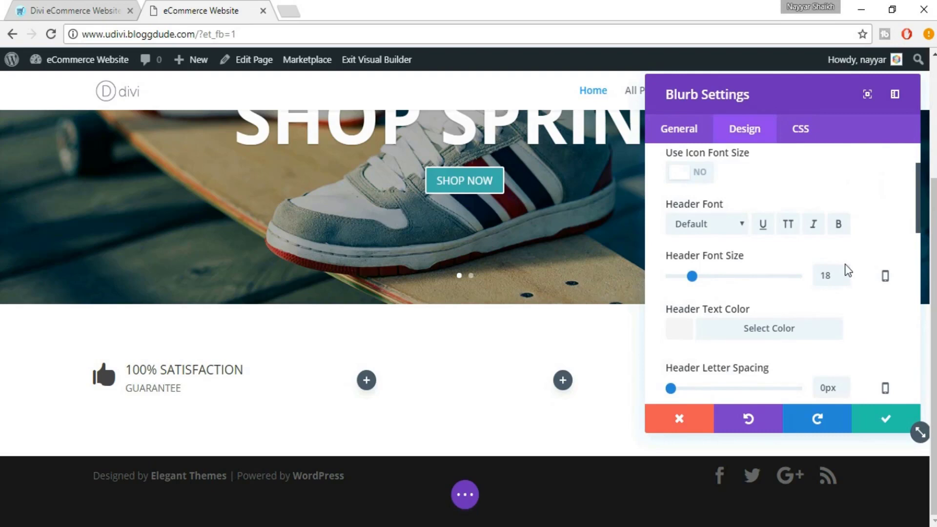
left_click(130, 5)
left_click_drag(129, 252, 226, 259)
left_click(168, 260)
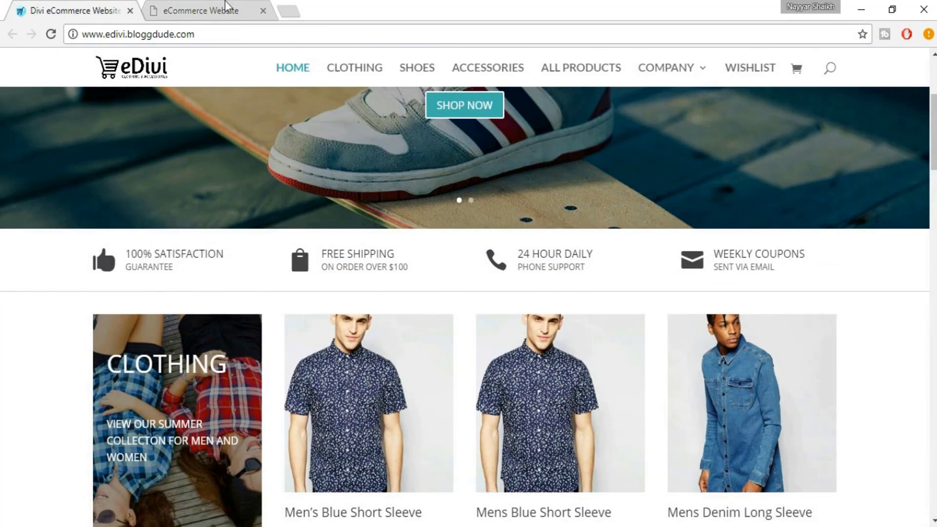
left_click(210, 11)
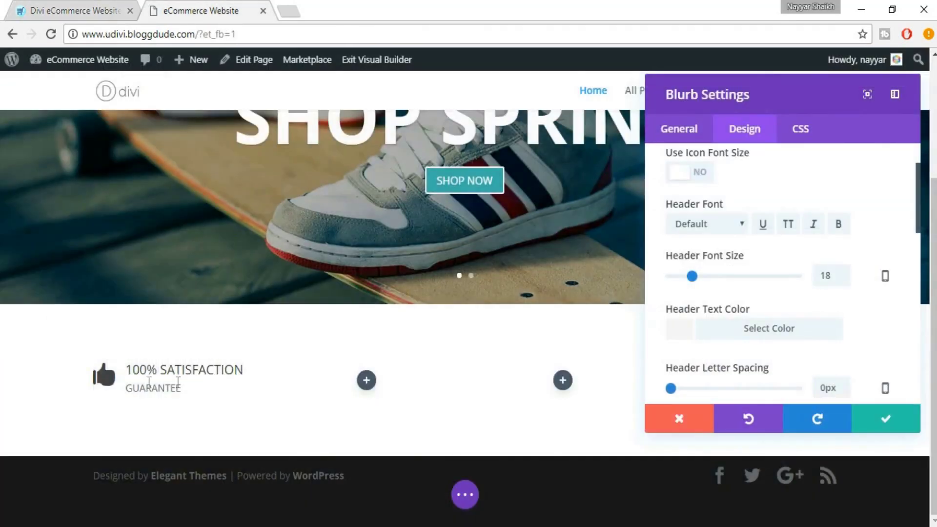
double_click(830, 276)
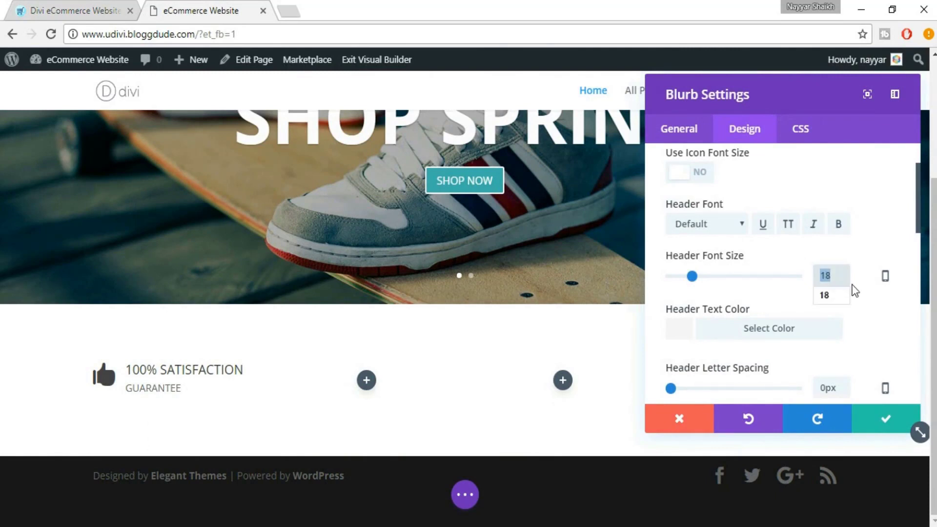
type("15")
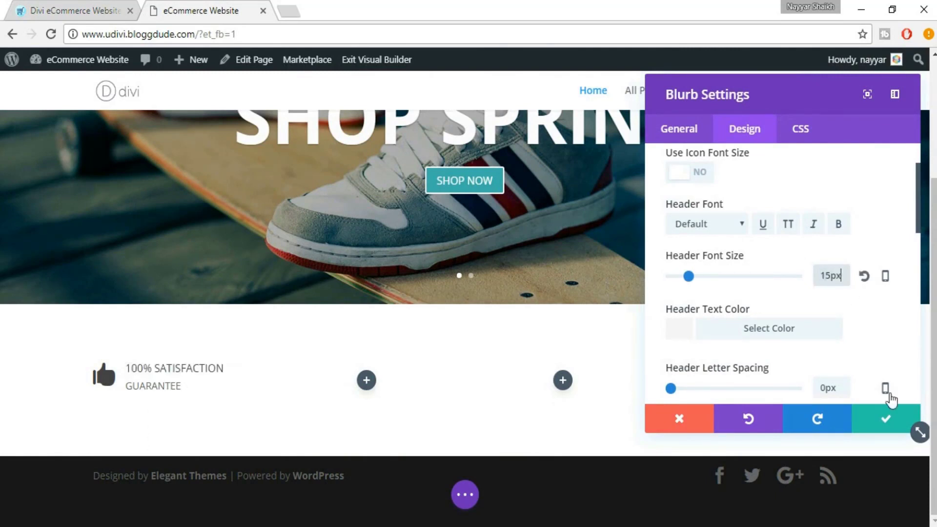
left_click(878, 326)
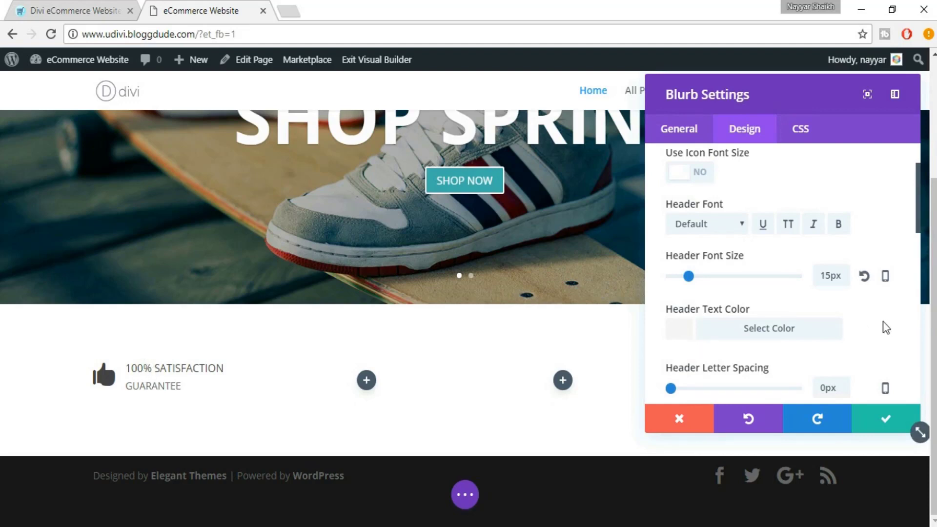
Step: Set body font size to 12px and body line height to 1em, checking the reference storefront
scroll(887, 328, "down", 3)
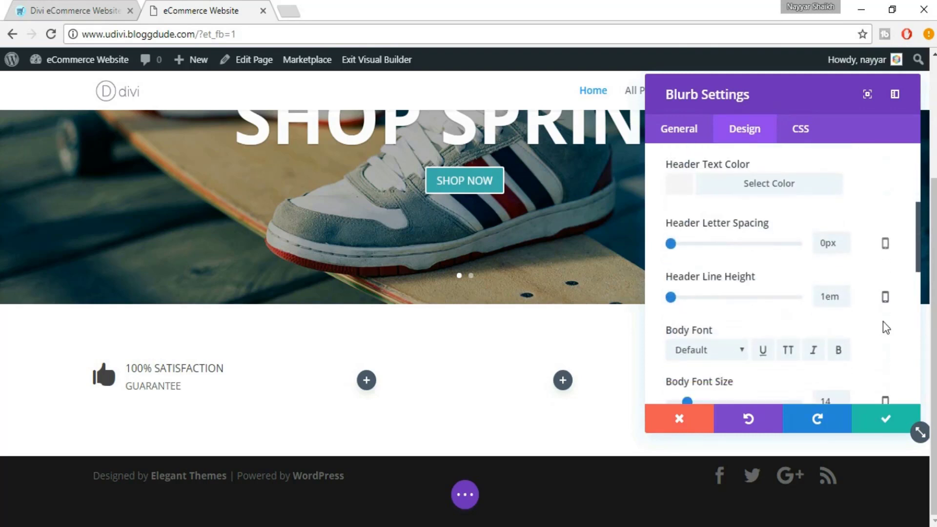
scroll(886, 328, "down", 3)
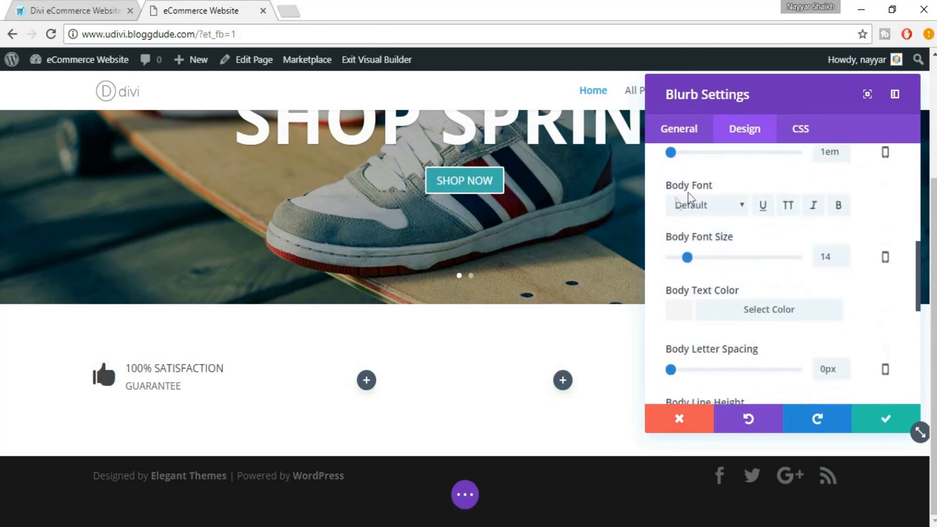
double_click(825, 257)
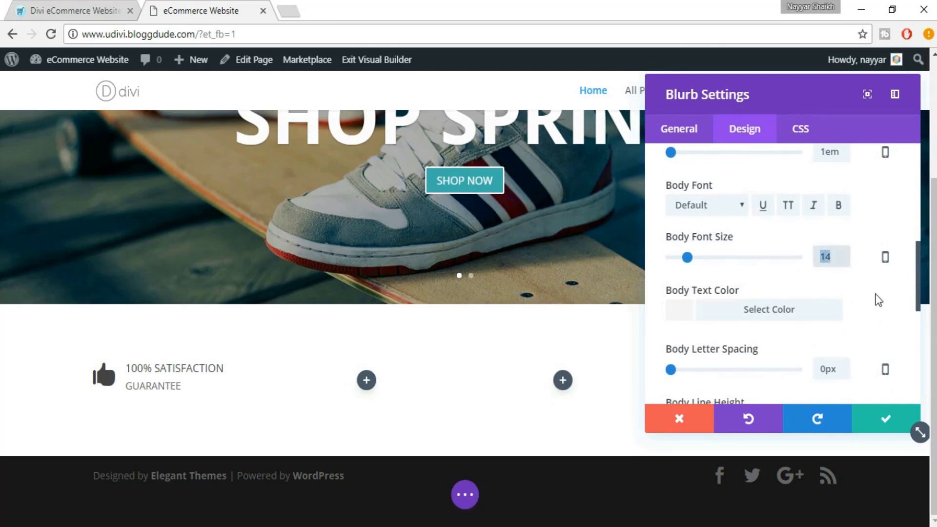
type("12px")
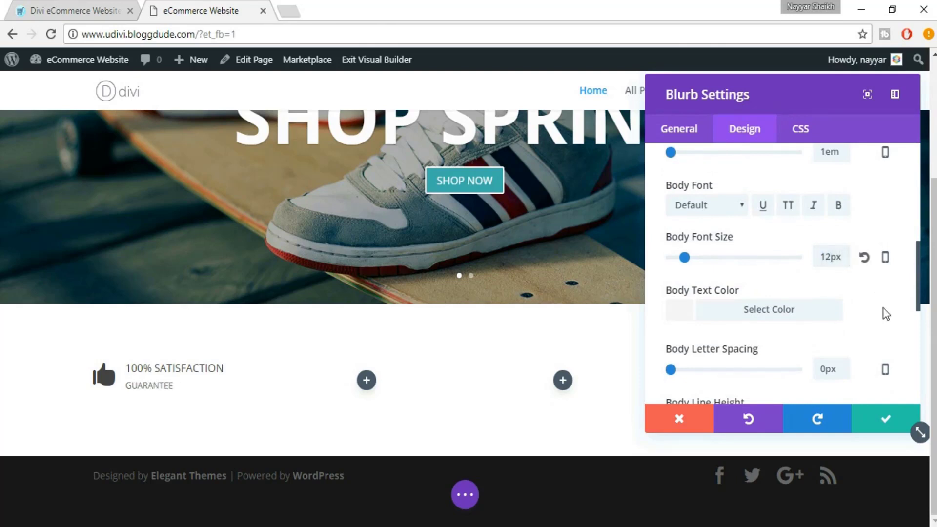
scroll(884, 307, "down", 2)
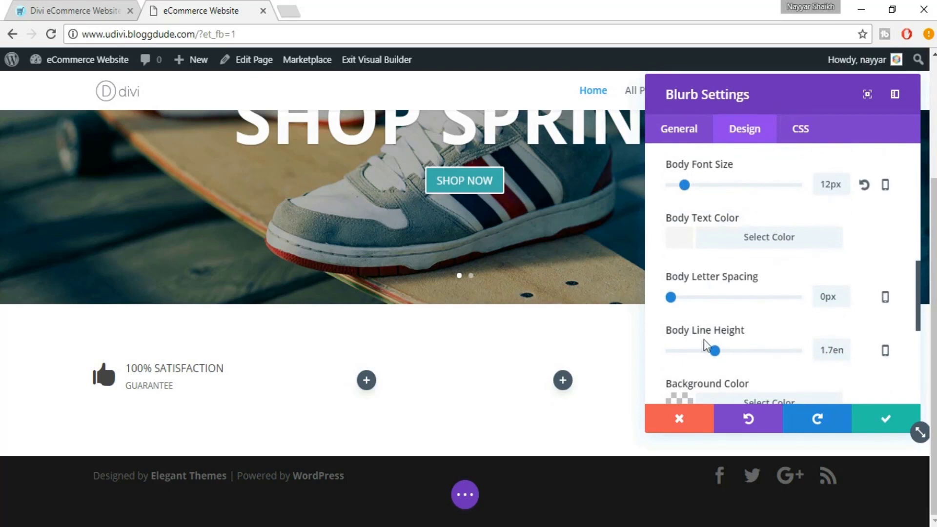
left_click(668, 352)
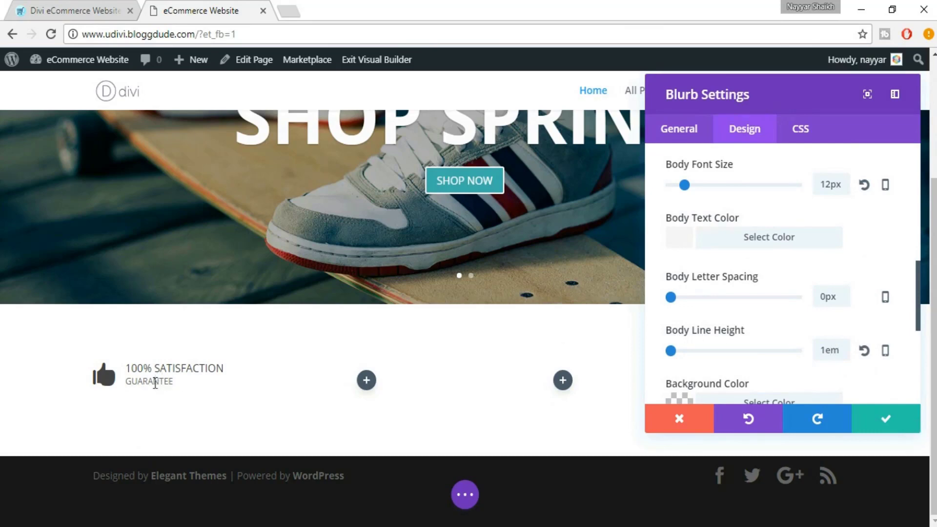
left_click(95, 8)
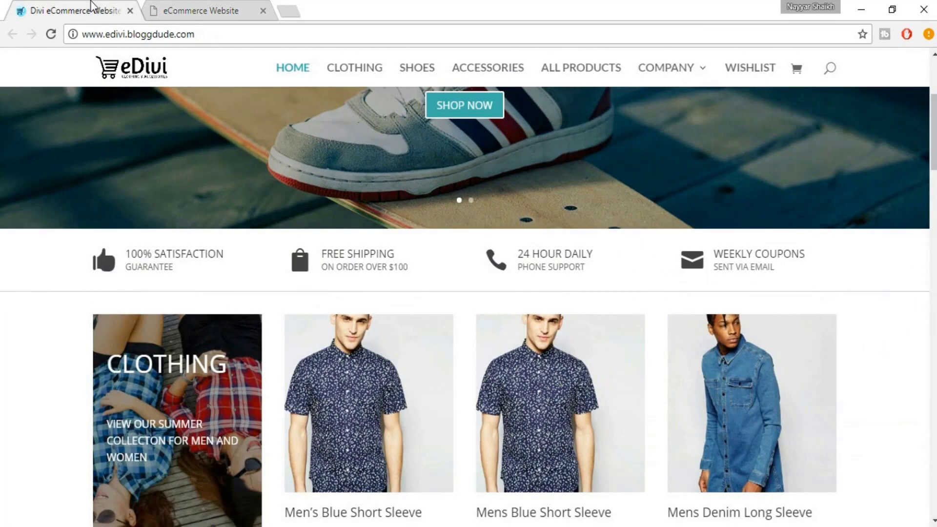
left_click(210, 8)
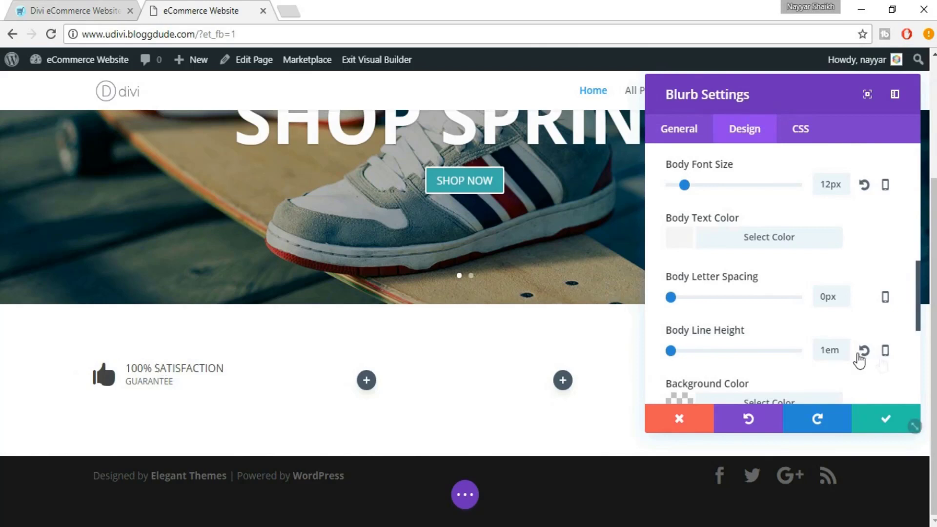
scroll(869, 361, "down", 3)
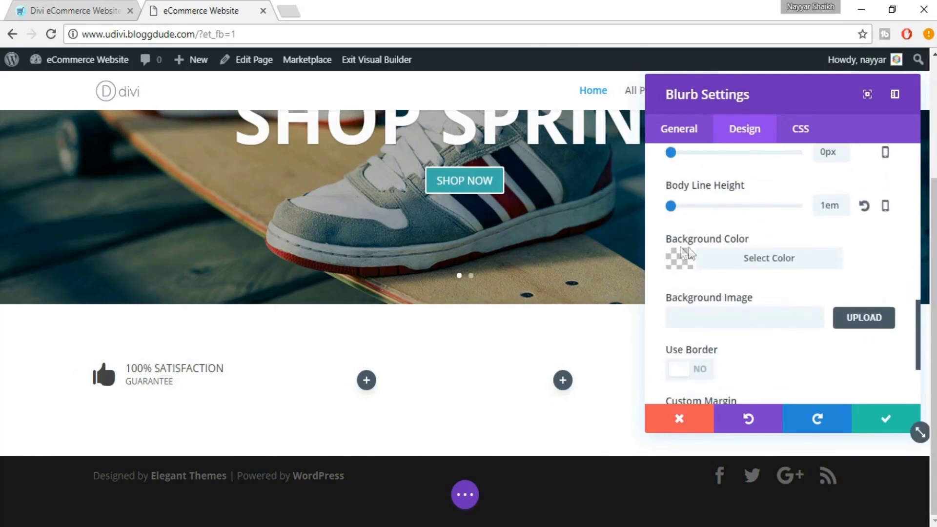
scroll(788, 312, "down", 2)
scroll(789, 313, "down", 1)
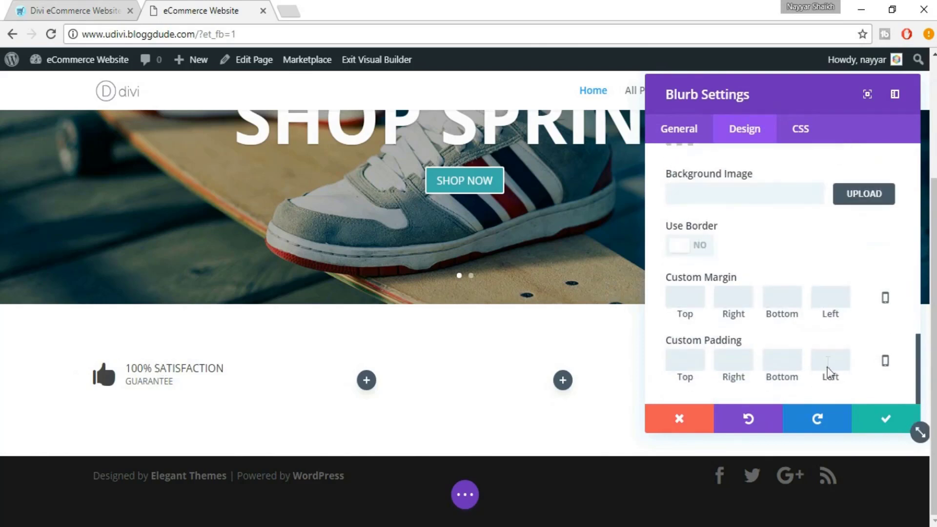
left_click(69, 2)
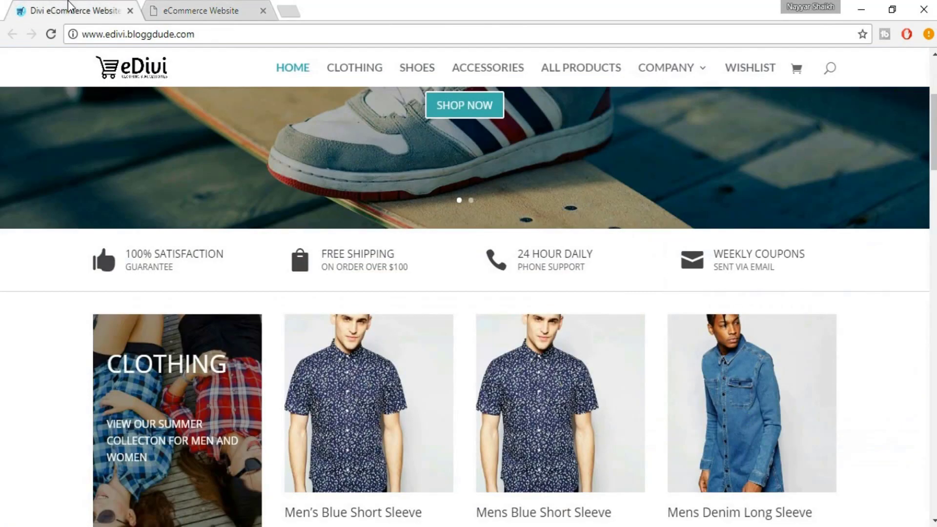
left_click(221, 6)
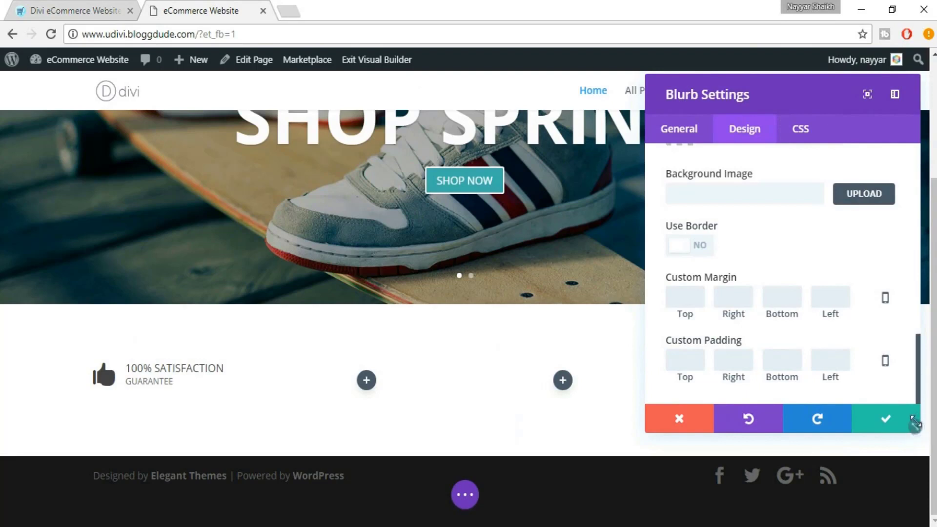
Step: Save the blurb, duplicate it three times and move the copies into columns 2, 3 and 4
left_click(885, 432)
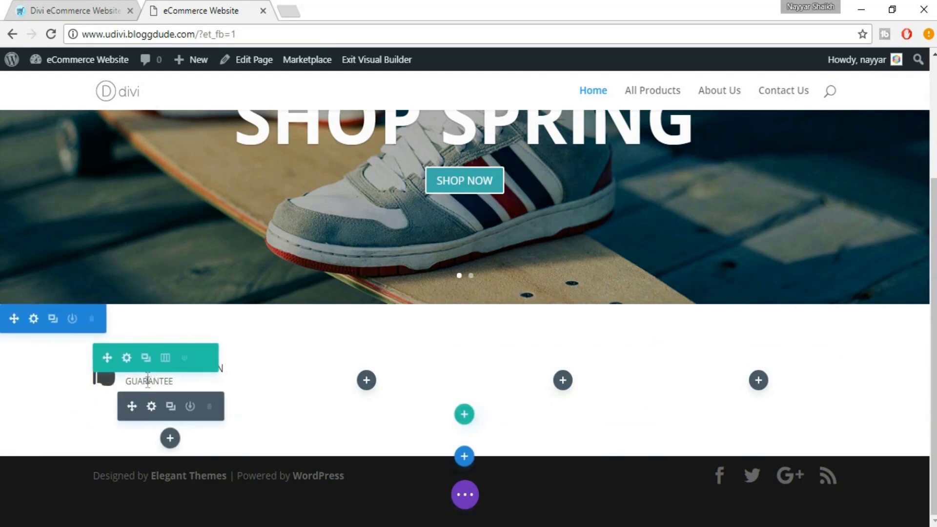
left_click(171, 408)
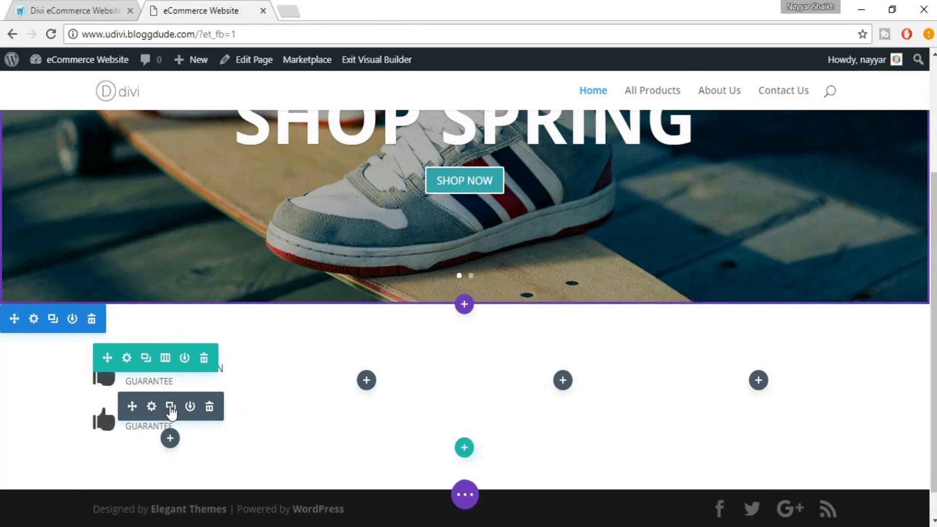
left_click(171, 408)
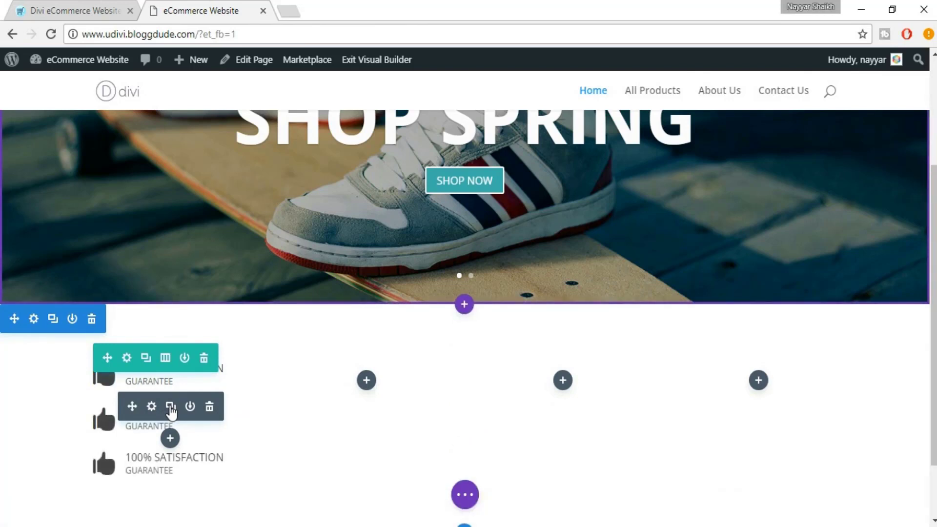
left_click(170, 408)
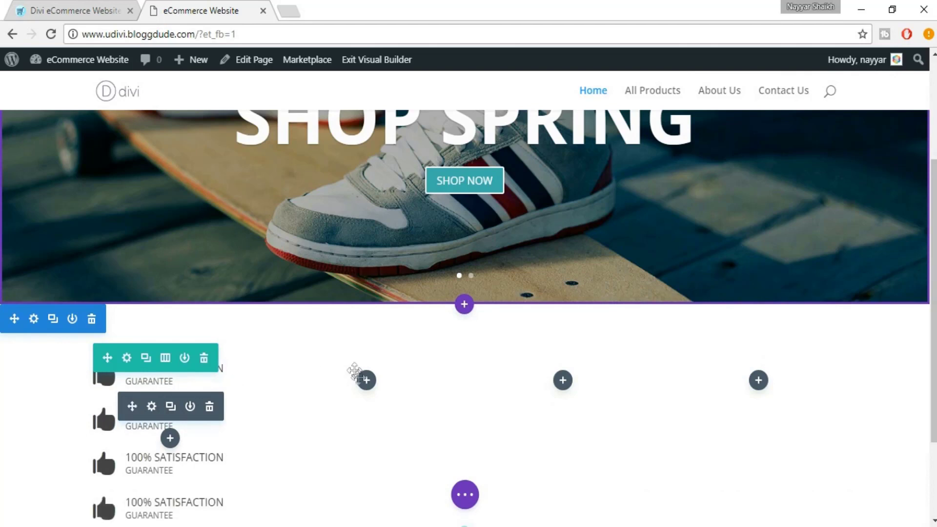
left_click_drag(355, 371, 360, 383)
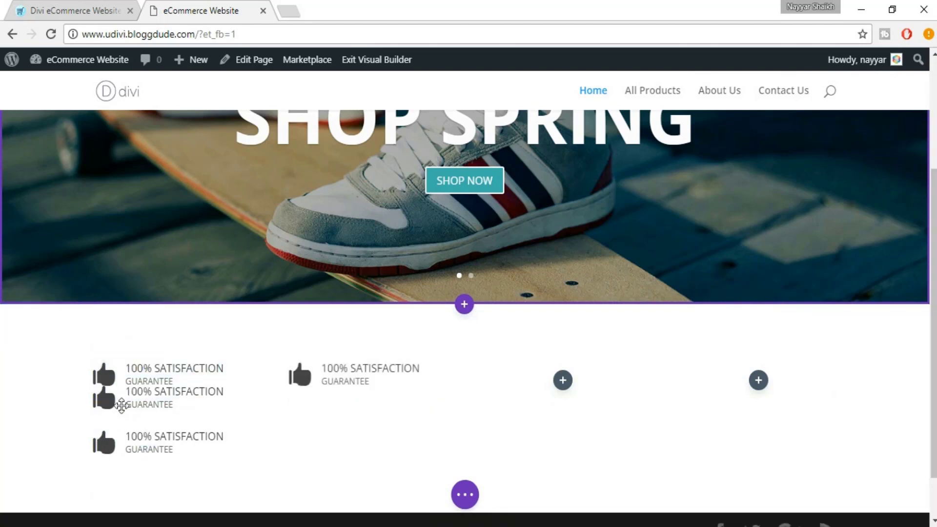
left_click_drag(121, 405, 557, 376)
left_click_drag(128, 429, 763, 404)
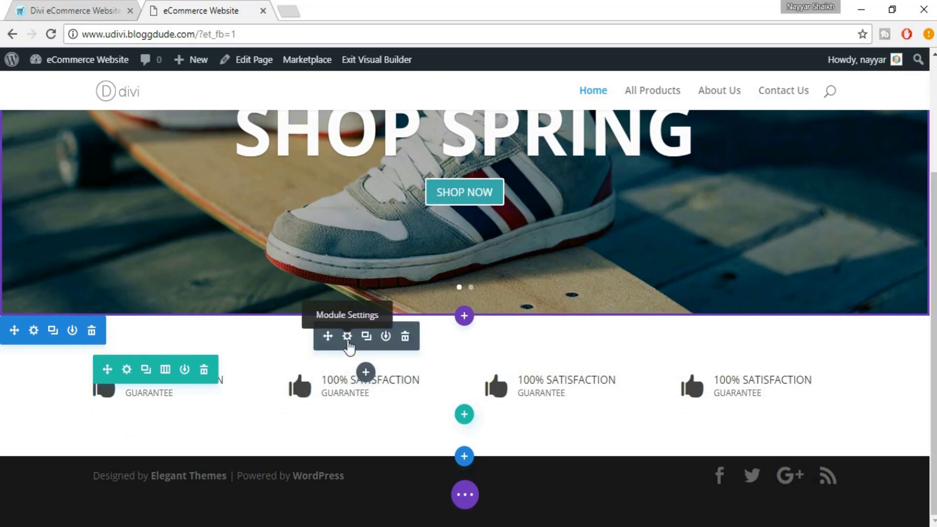
Step: Retitle the second-column blurb 'FREE SHIPPING'
left_click(348, 342)
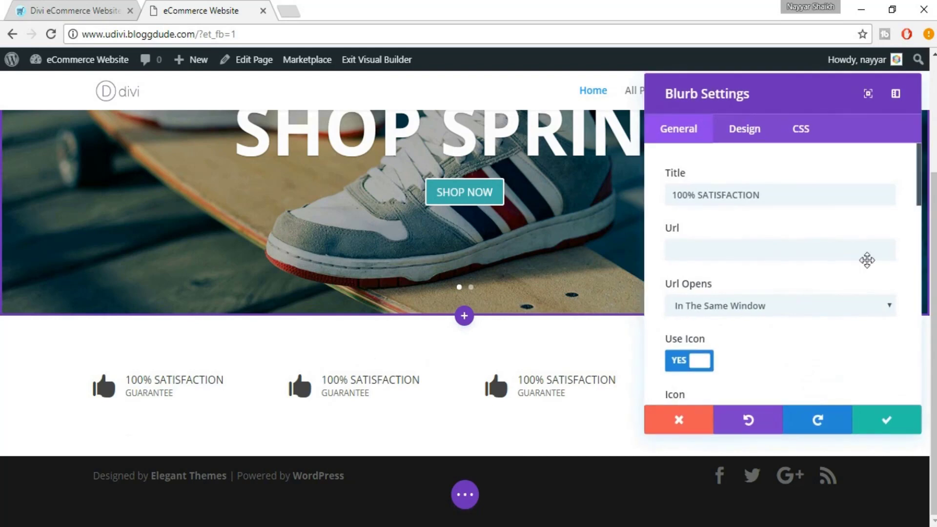
left_click(82, 10)
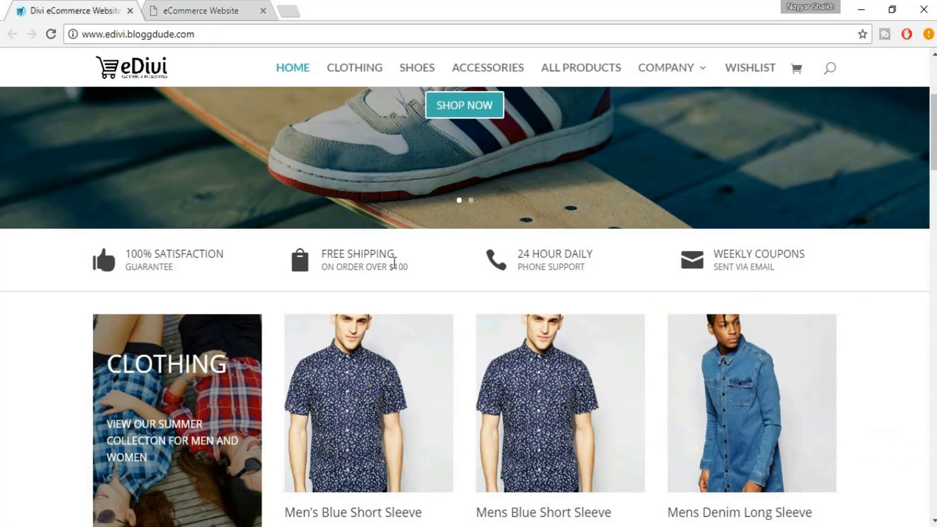
left_click(251, 7)
left_click_drag(785, 195, 669, 195)
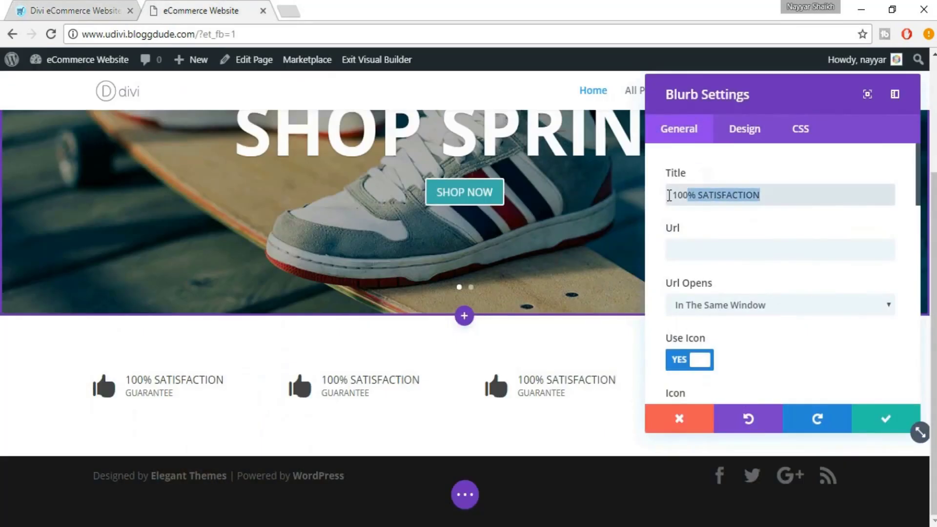
type("F")
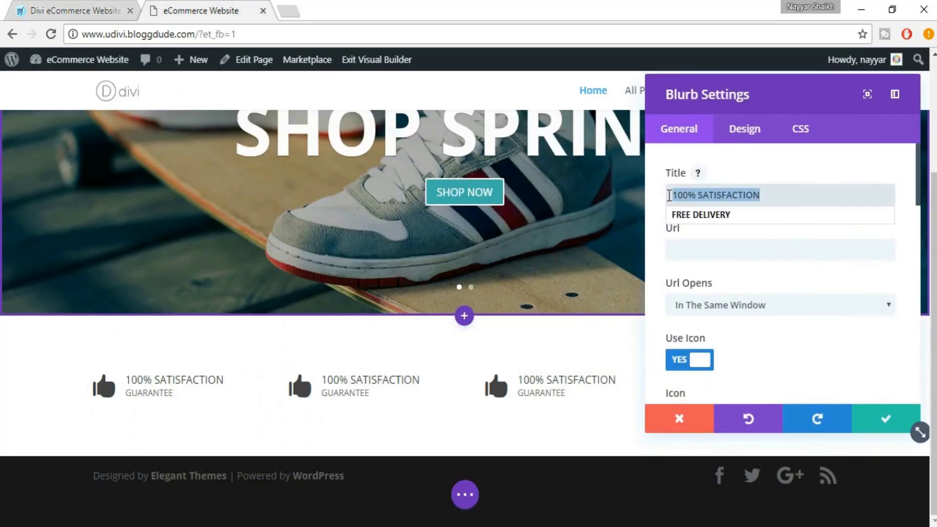
type("REE SH")
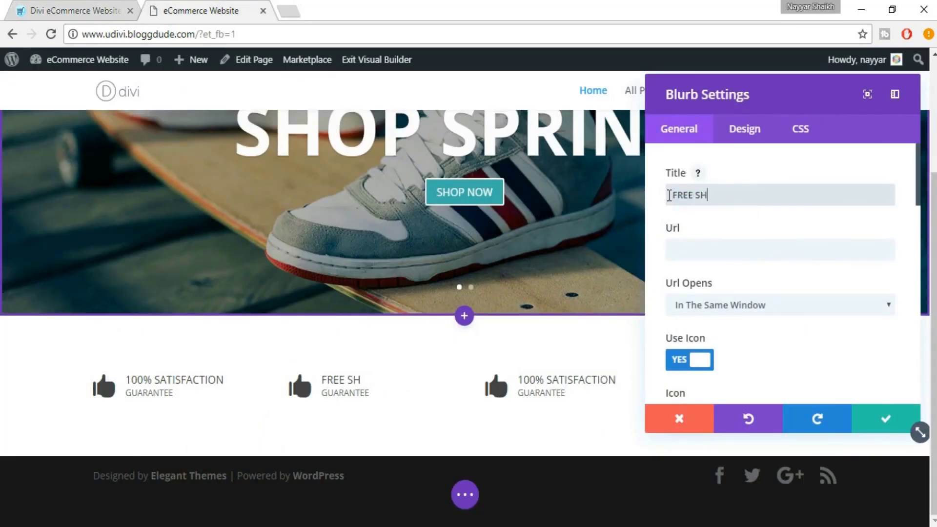
type("IPPING")
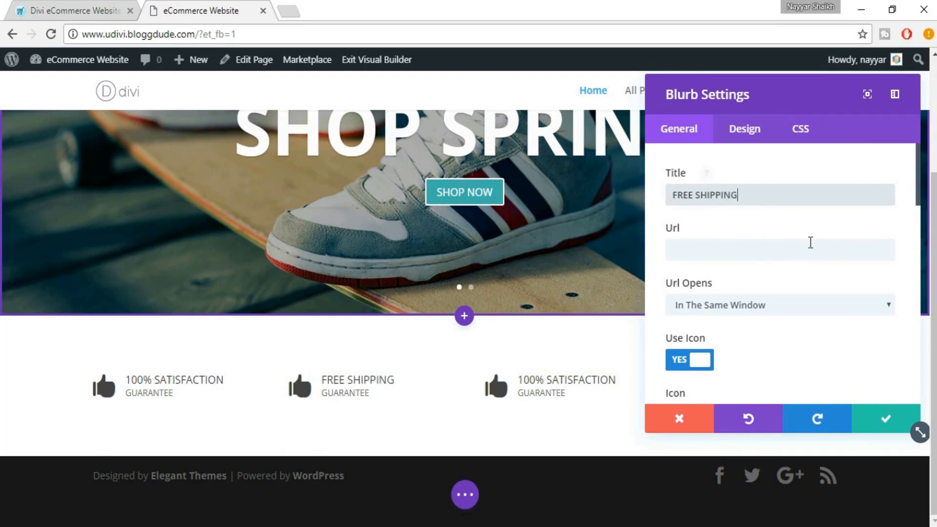
Step: Replace the Free Shipping blurb's thumbs-up with a shopping cart icon
scroll(815, 273, "down", 2)
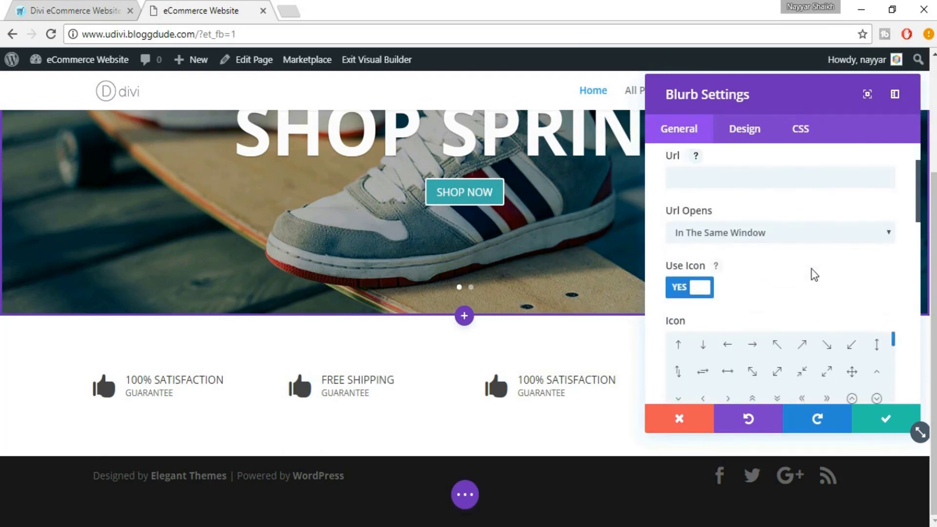
scroll(814, 273, "down", 2)
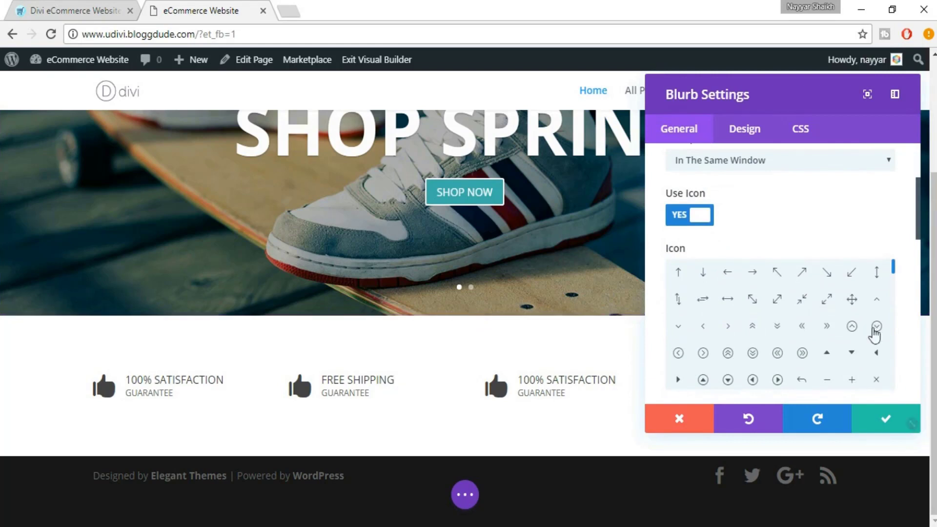
scroll(901, 300, "down", 2)
scroll(868, 267, "down", 3)
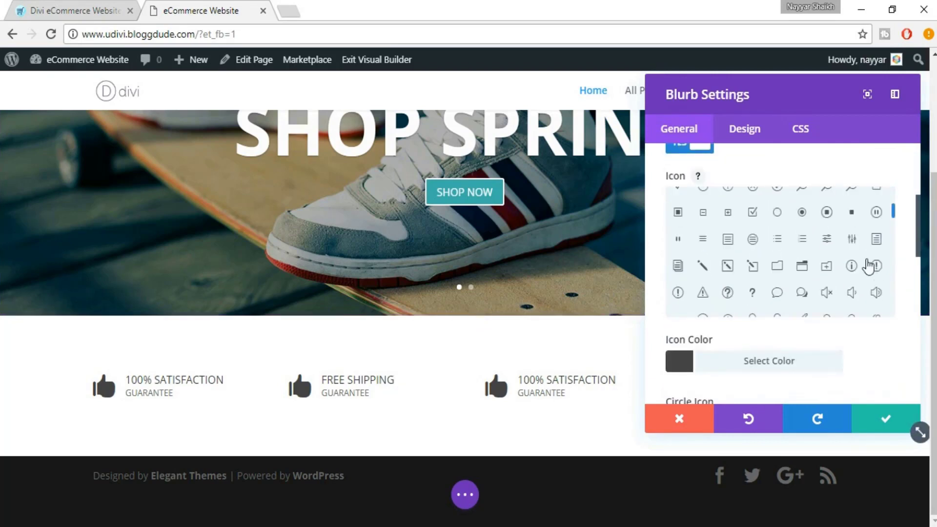
scroll(868, 266, "down", 5)
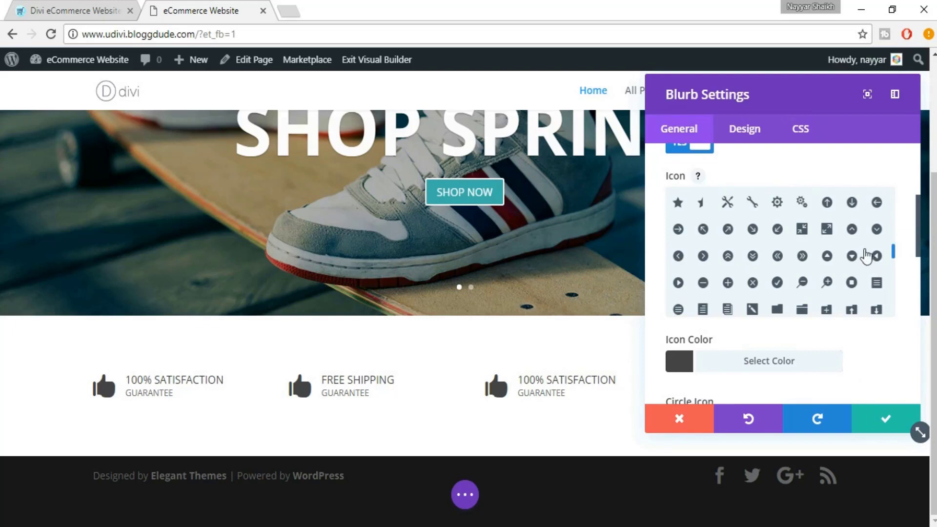
scroll(837, 239, "down", 3)
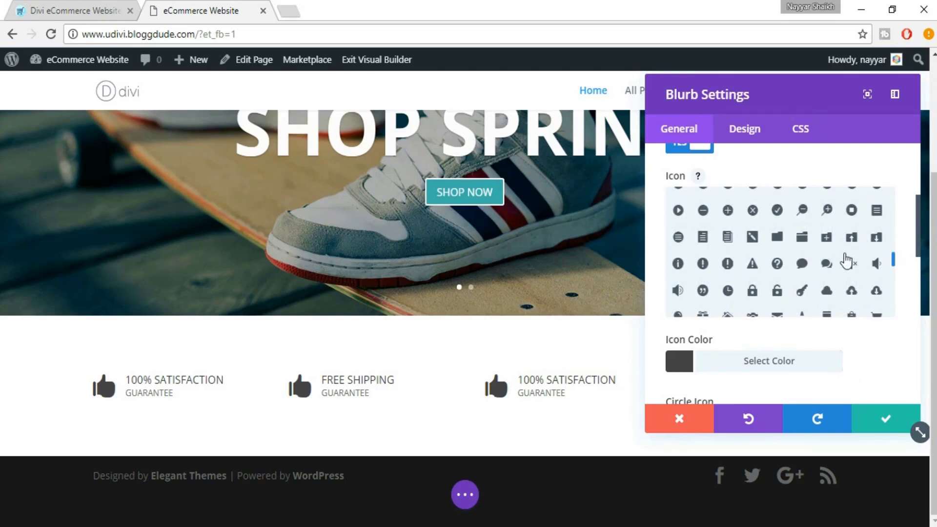
scroll(847, 261, "down", 3)
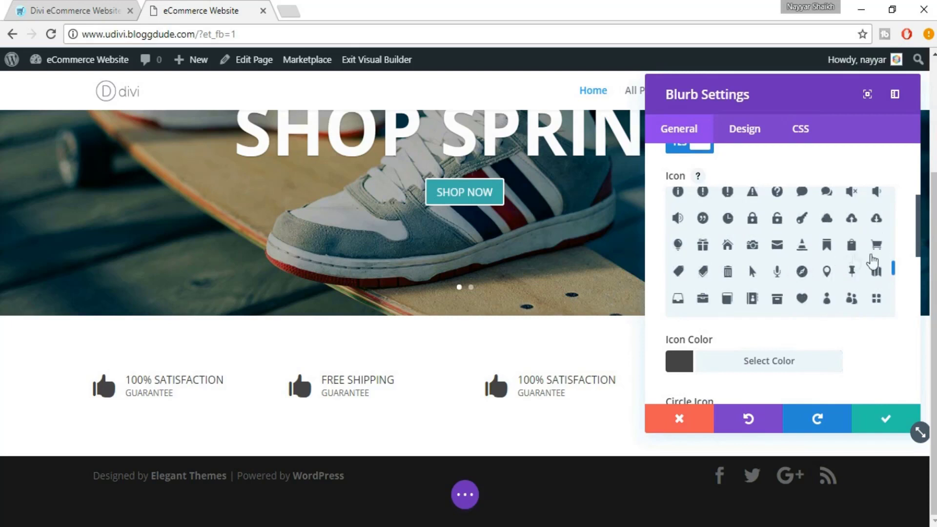
left_click(851, 250)
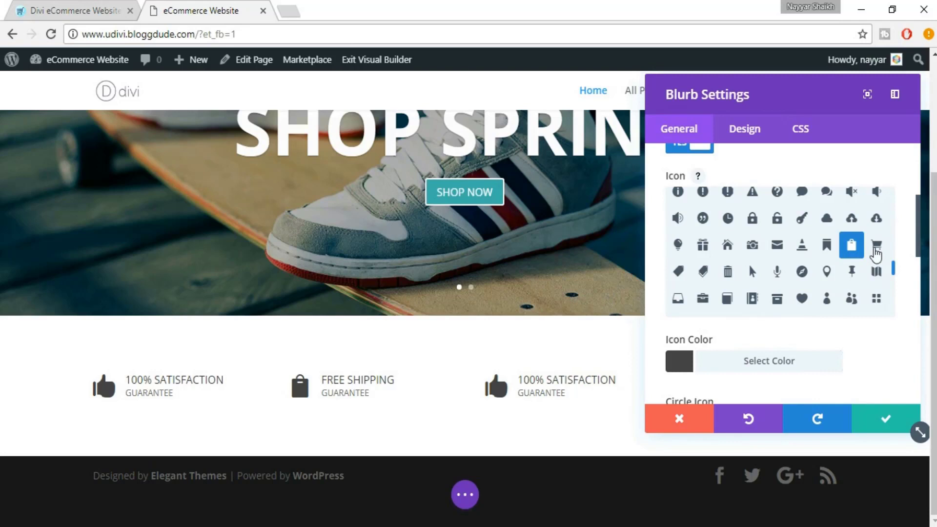
left_click(877, 253)
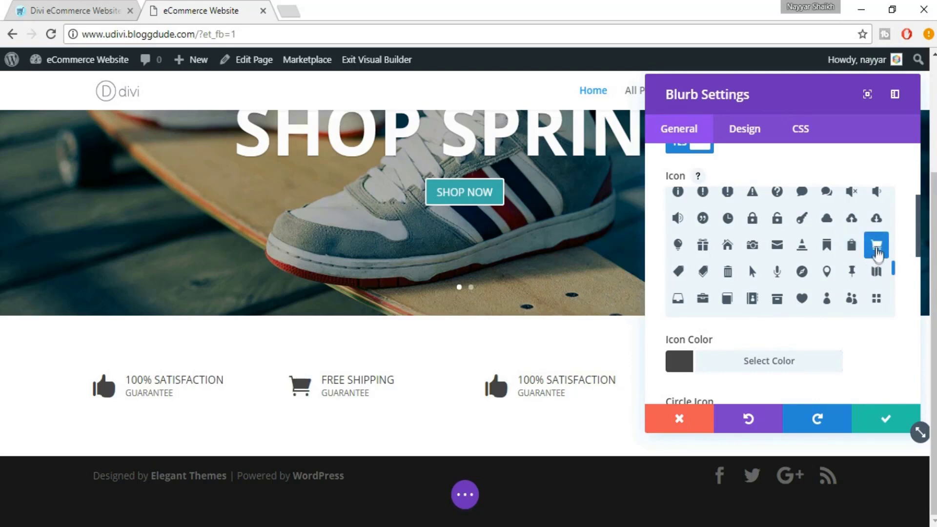
left_click(92, 6)
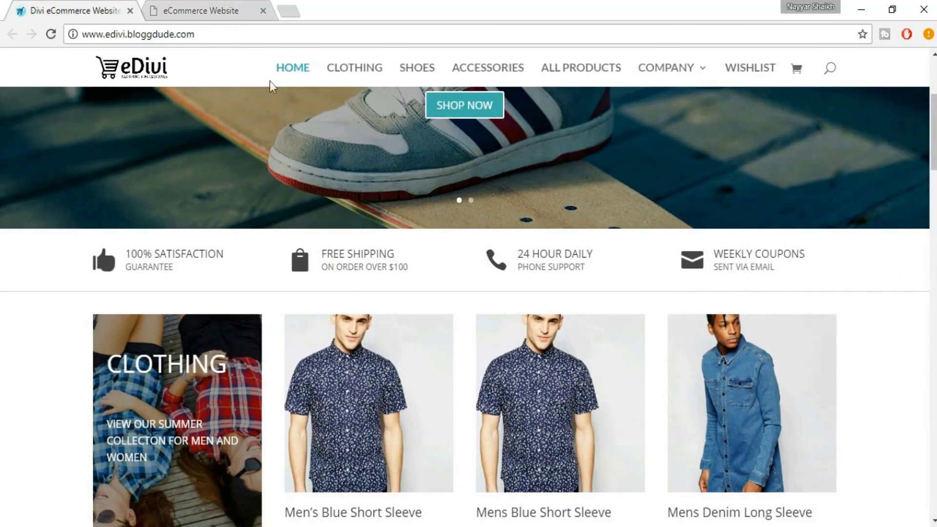
left_click(222, 7)
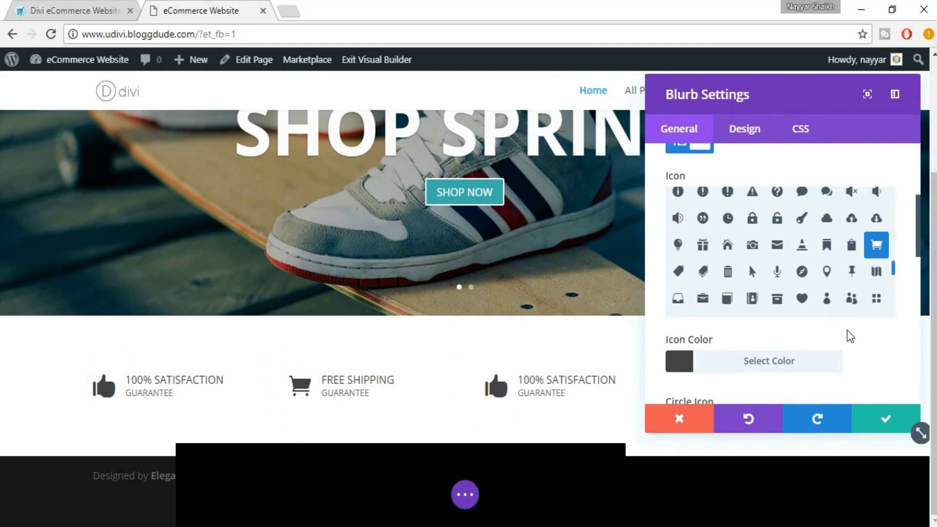
scroll(869, 336, "down", 4)
scroll(882, 331, "down", 6)
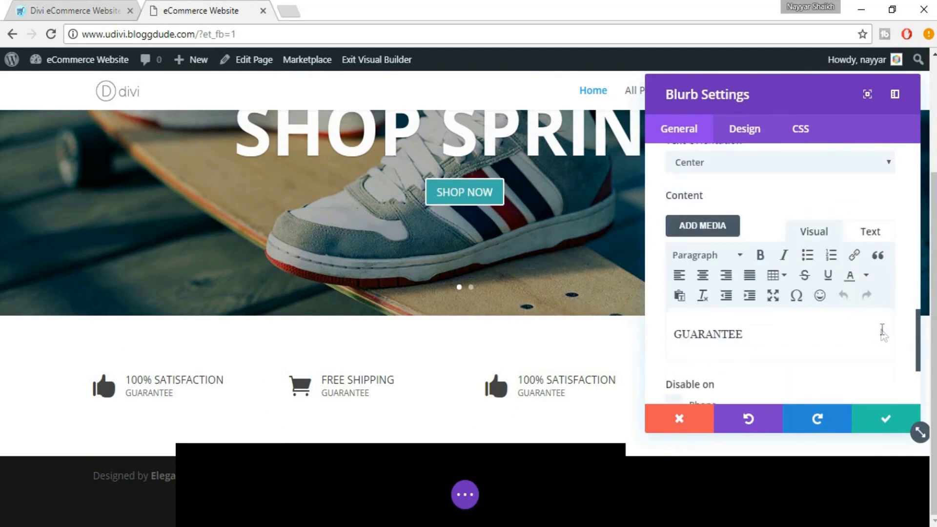
Step: Replace GUARANTEE with 'ON ORDERS OVER $500' in the Free Shipping blurb and save it
left_click_drag(769, 236, 651, 238)
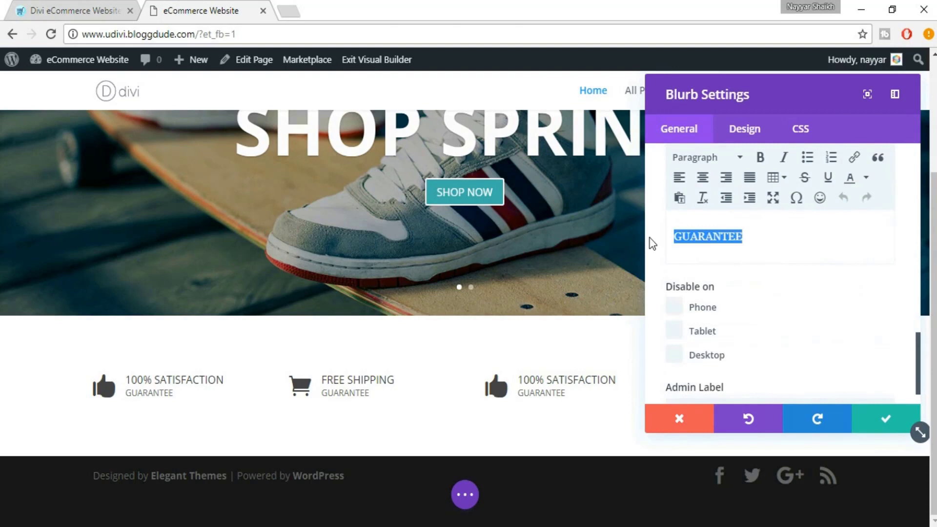
type("O")
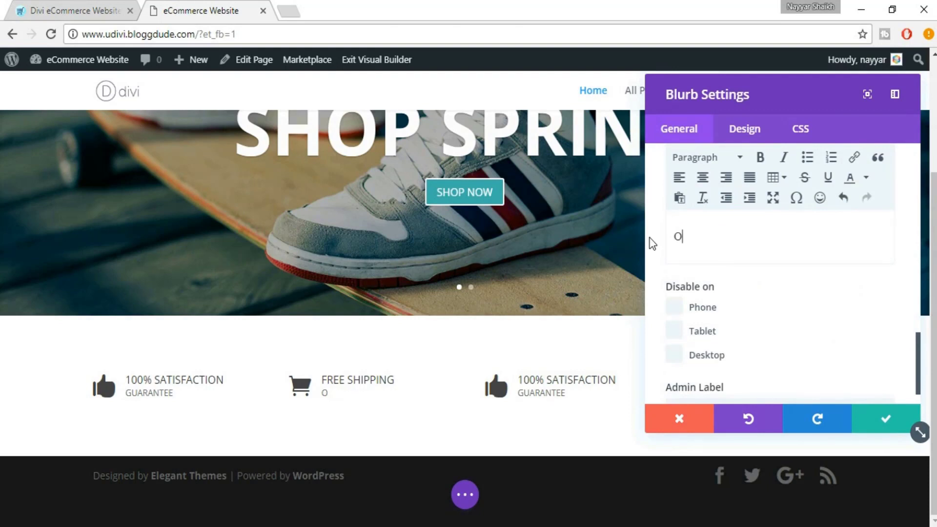
type("N ORDERS ")
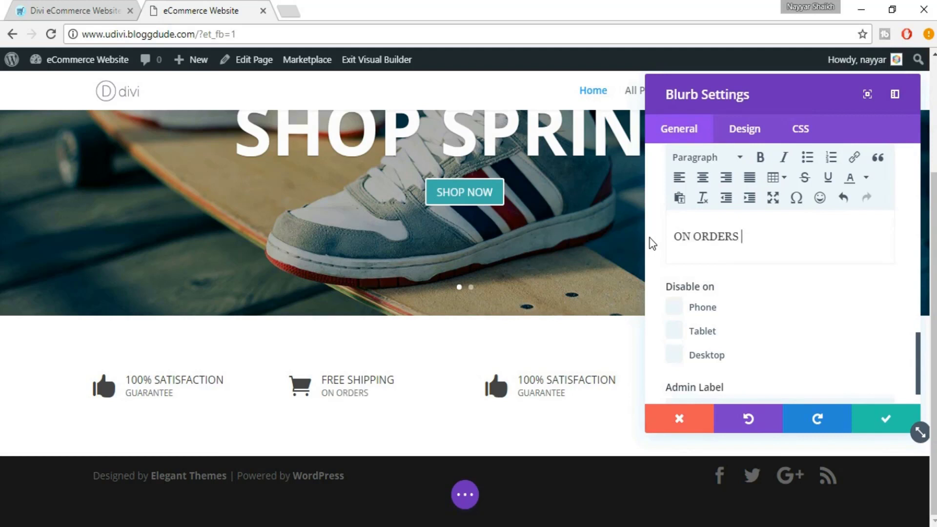
type("OVER $50")
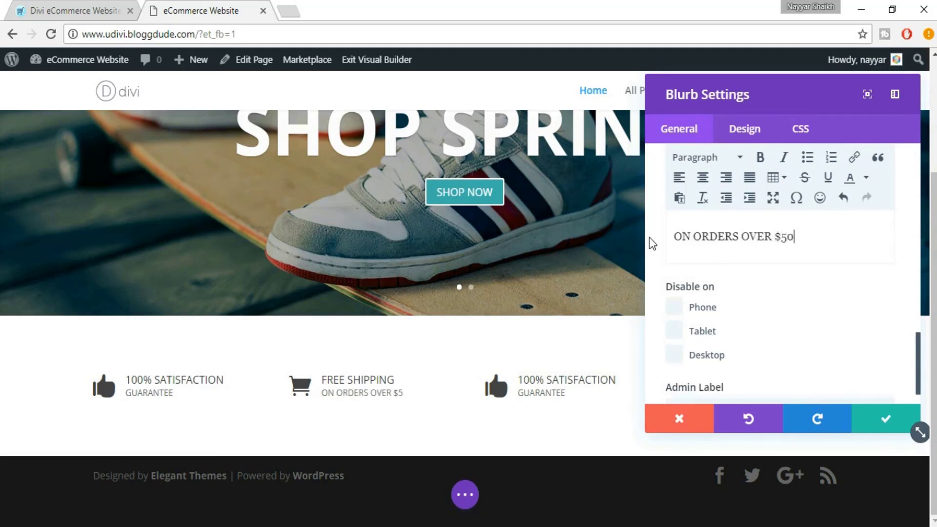
type("0")
left_click(873, 426)
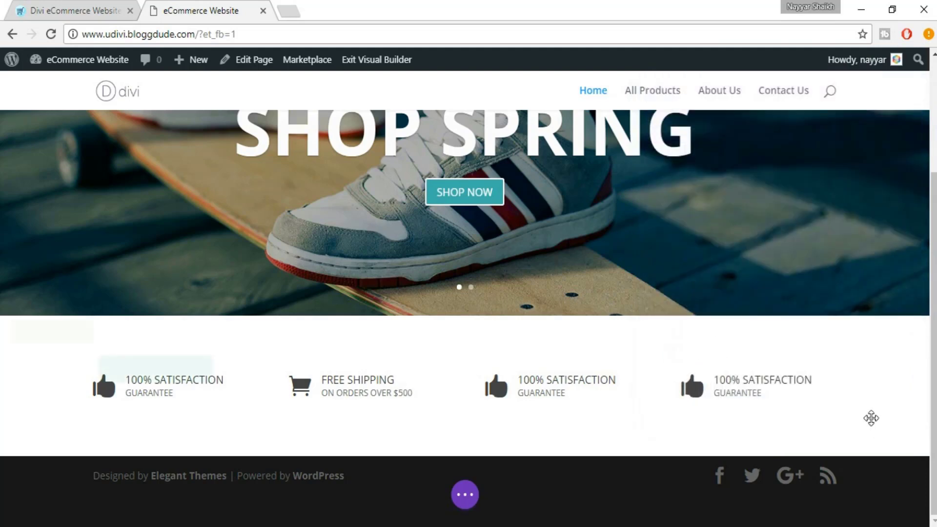
Step: Retitle the third-column blurb '24 HOUR DAILY'
left_click(71, 10)
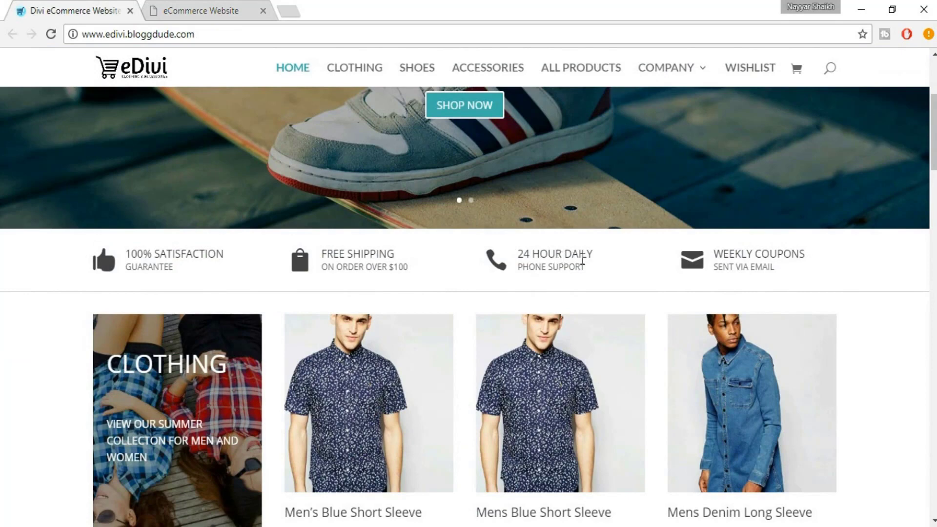
left_click(259, 9)
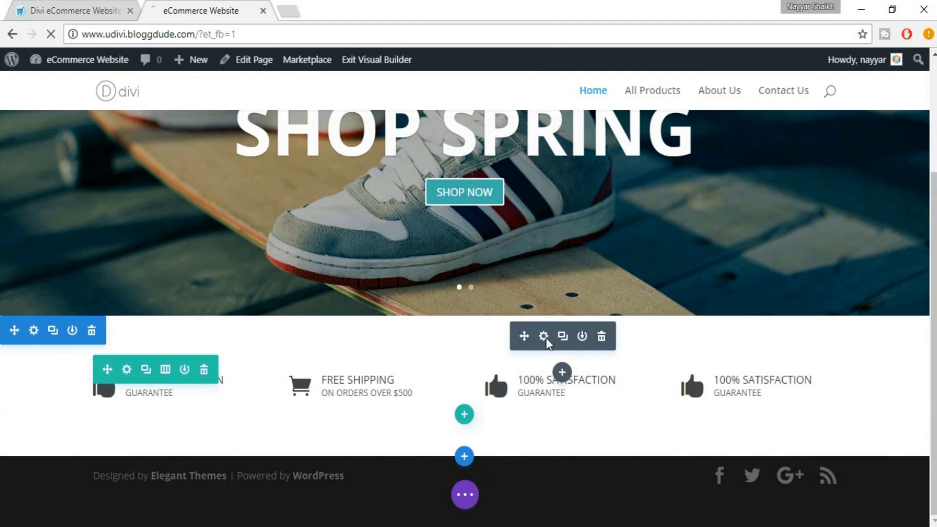
left_click(545, 340)
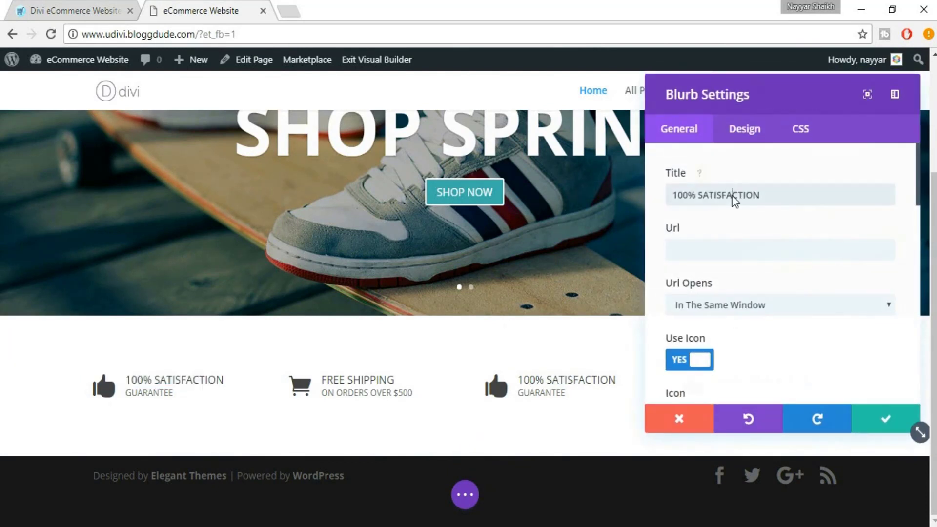
triple_click(734, 195)
type("24 H")
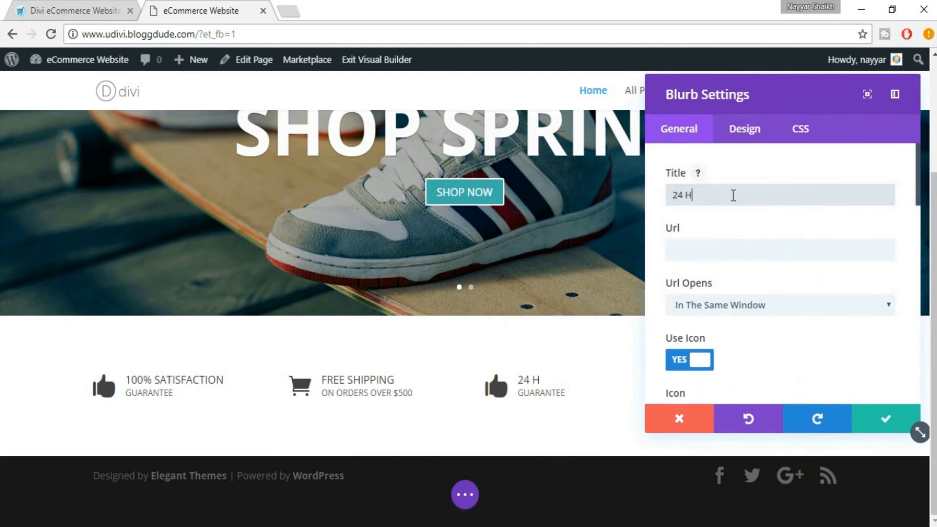
type("OUR DAILY")
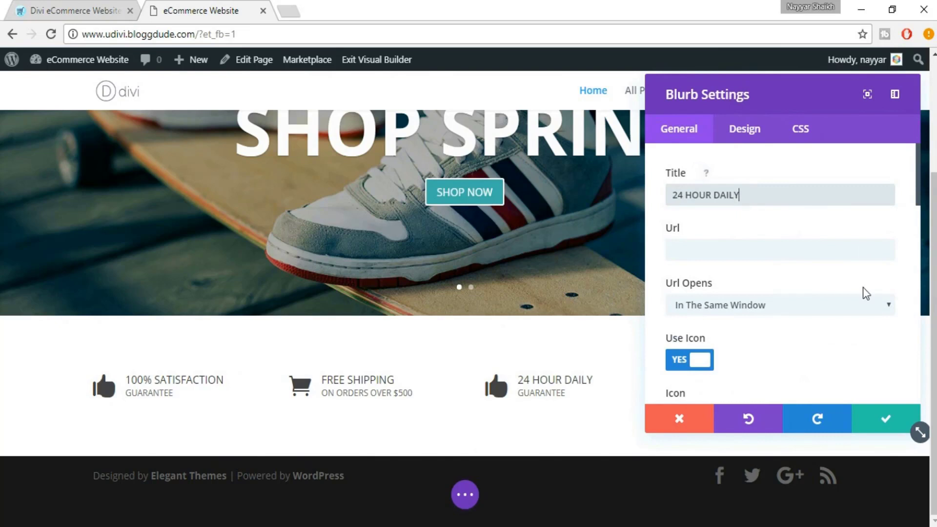
Step: Give the 24 HOUR DAILY blurb a phone icon instead of the thumbs-up
scroll(867, 293, "down", 2)
scroll(879, 305, "down", 4)
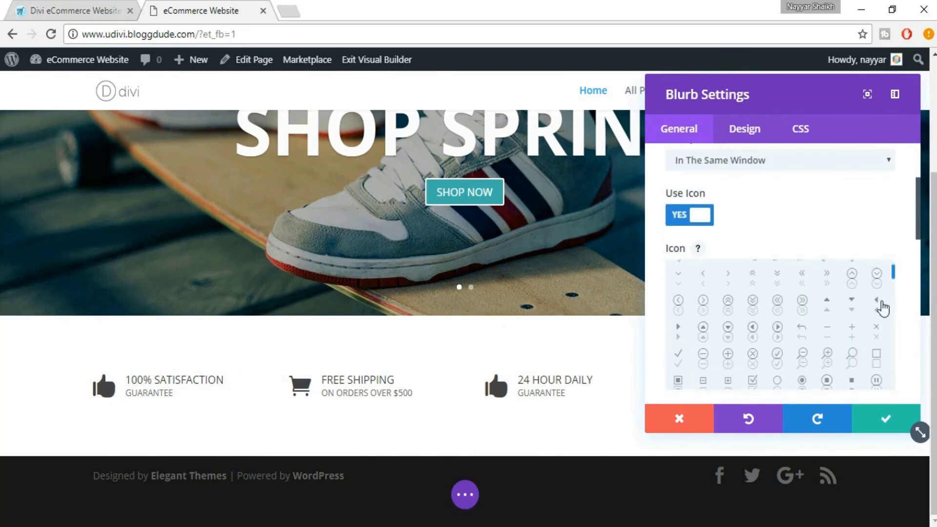
scroll(883, 309, "down", 5)
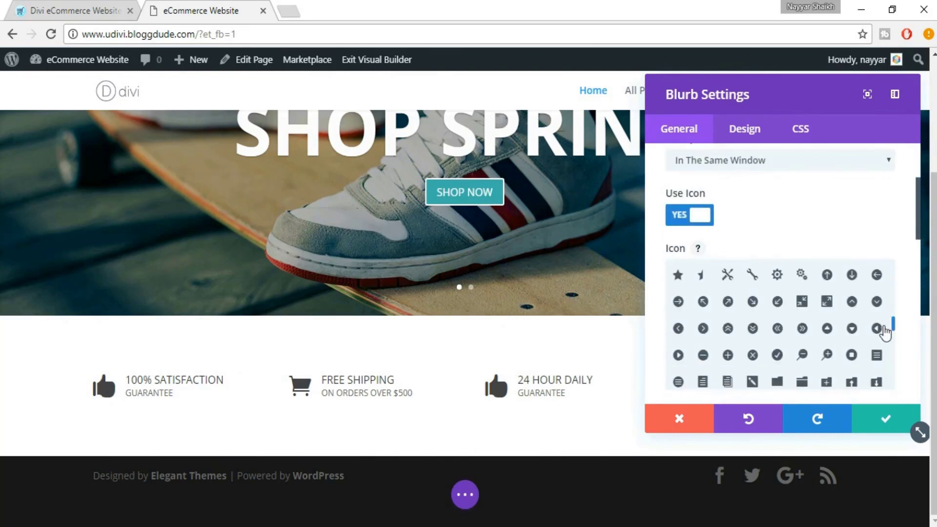
scroll(882, 334, "down", 3)
scroll(884, 345, "down", 3)
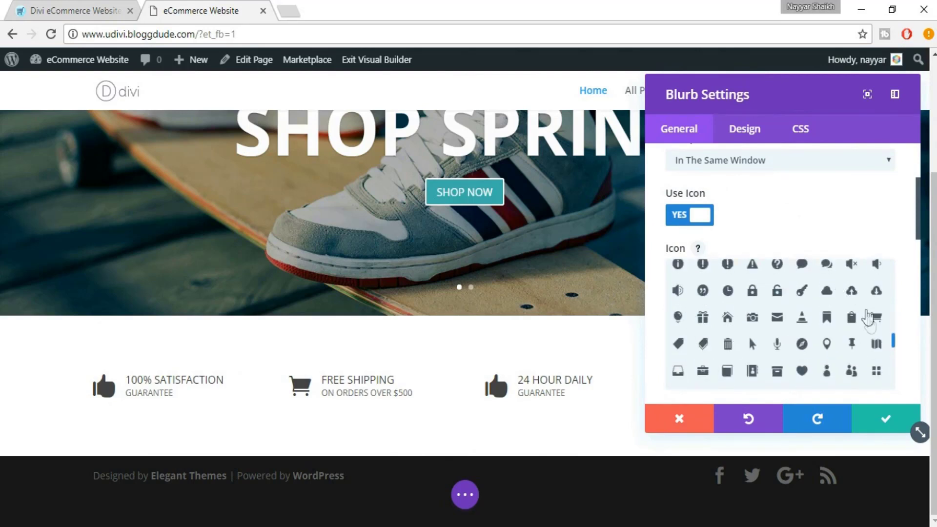
scroll(877, 348, "down", 3)
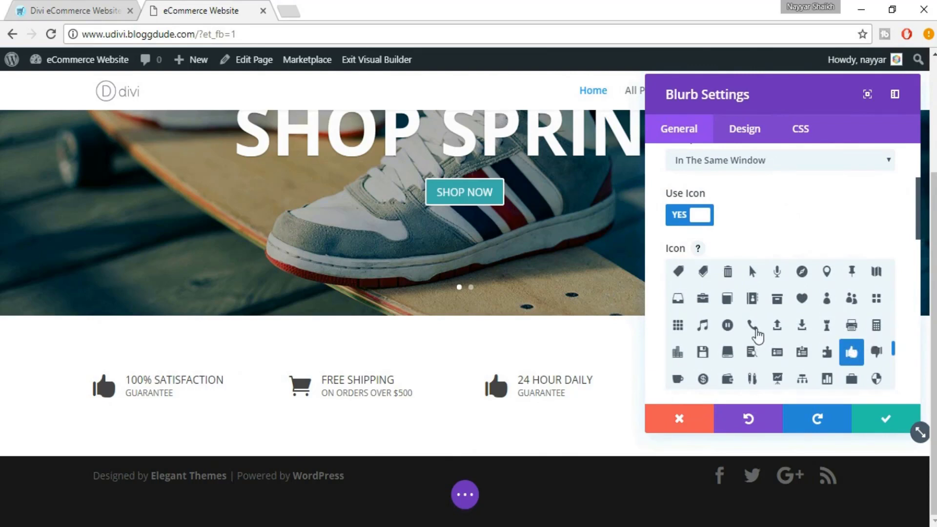
left_click(756, 330)
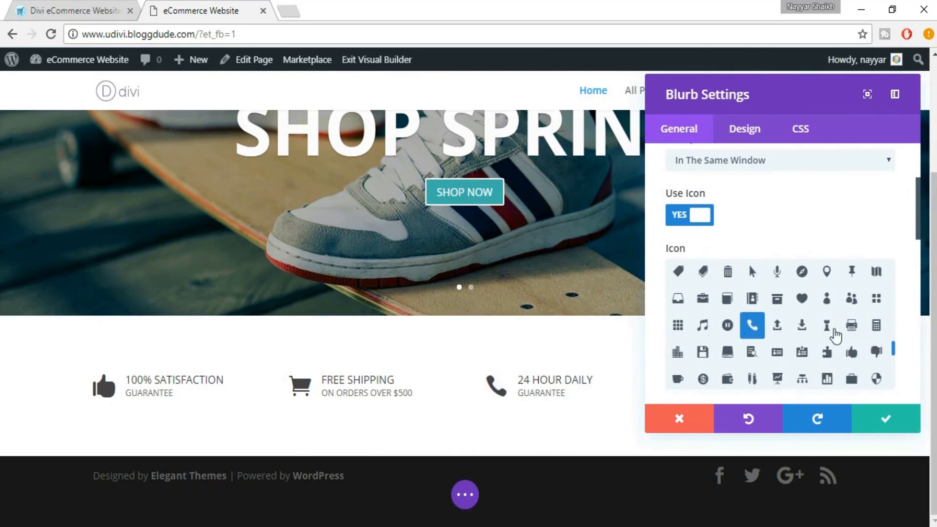
scroll(907, 326, "down", 3)
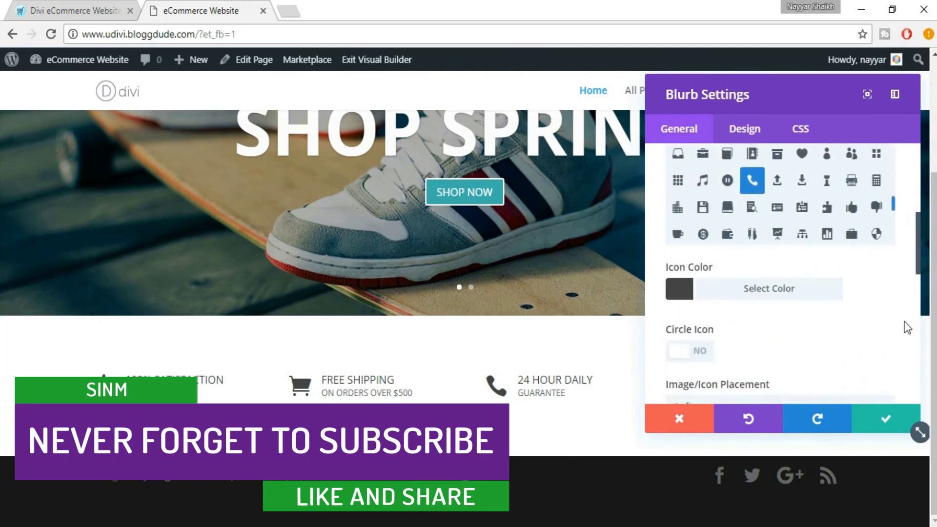
scroll(907, 327, "down", 3)
scroll(908, 327, "down", 6)
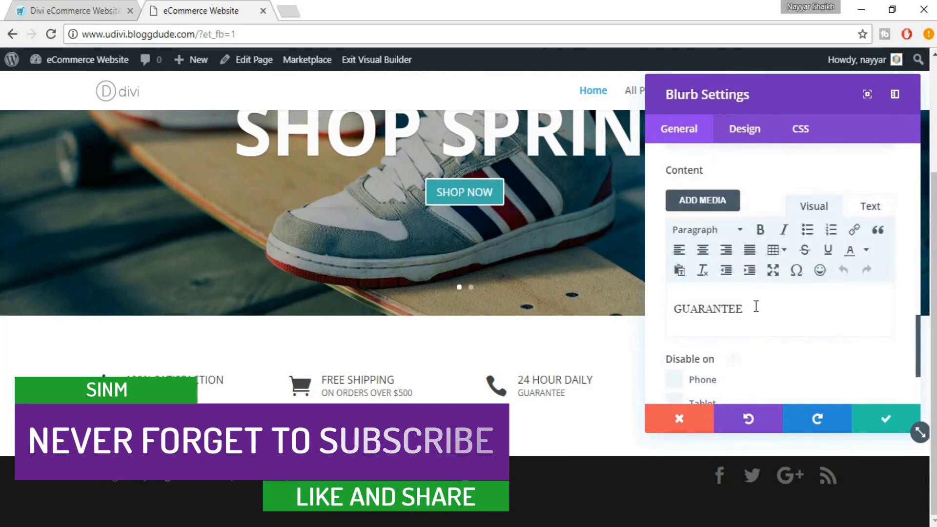
Step: Replace the third blurb's GUARANTEE subtext with 'PHONE SUPPPORT' and save the blurb
left_click_drag(655, 305, 744, 308)
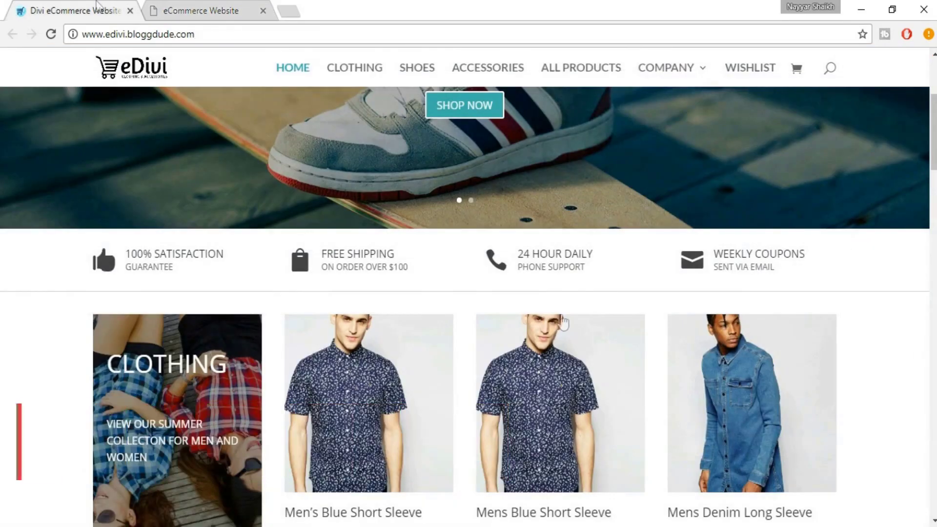
left_click(230, 11)
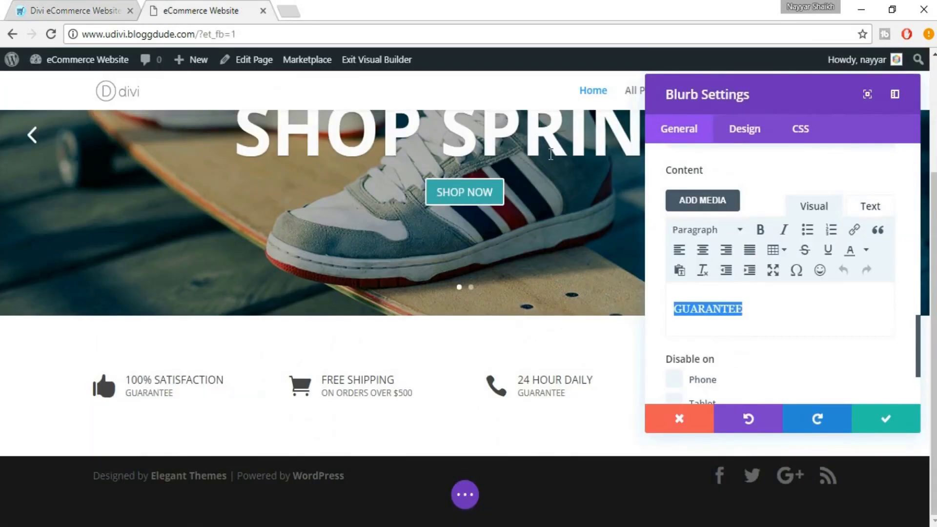
type("PHONE")
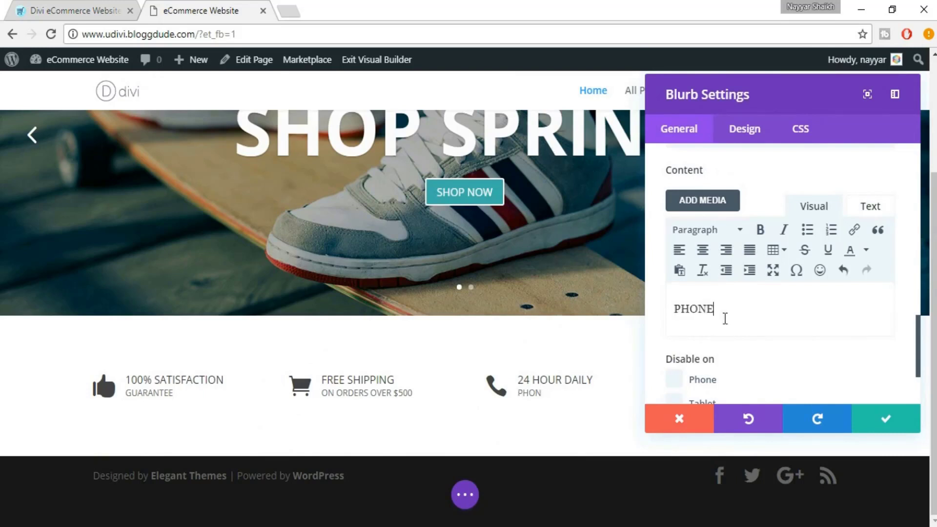
type(" SUPPPORT")
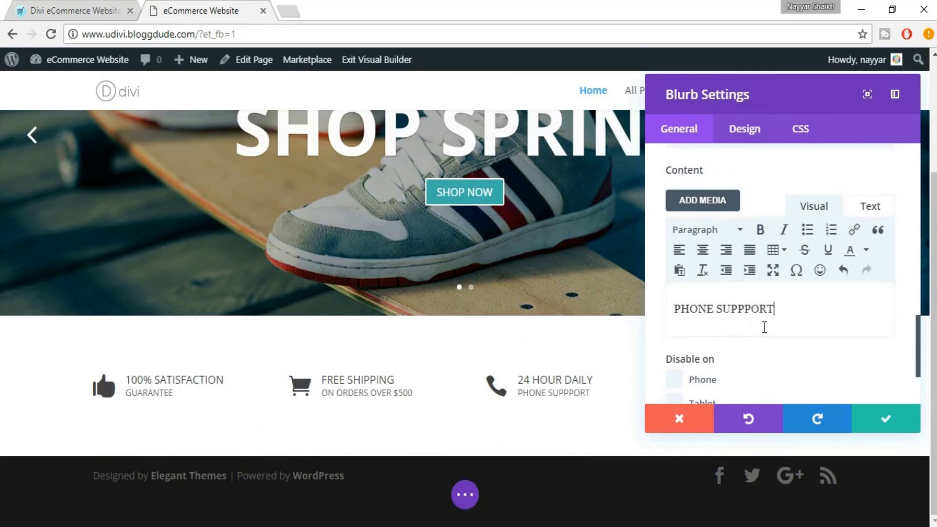
left_click(887, 425)
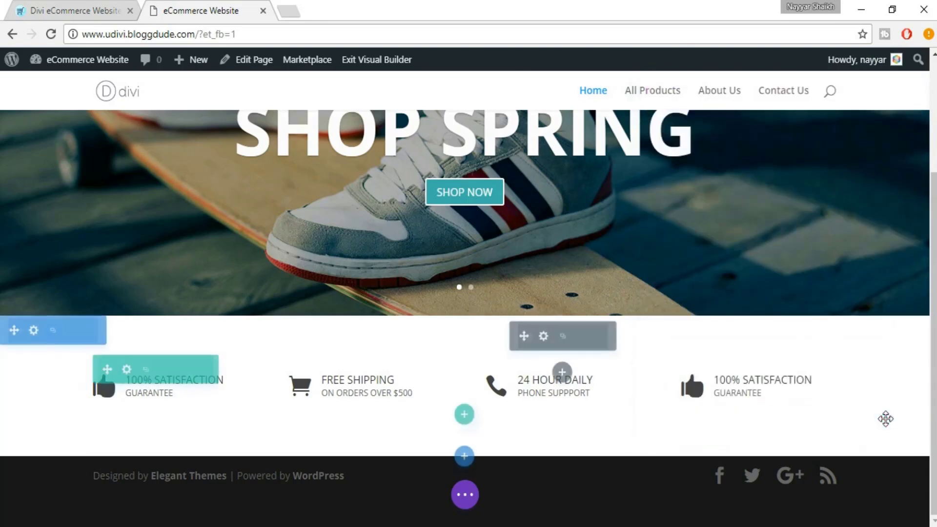
left_click(28, 7)
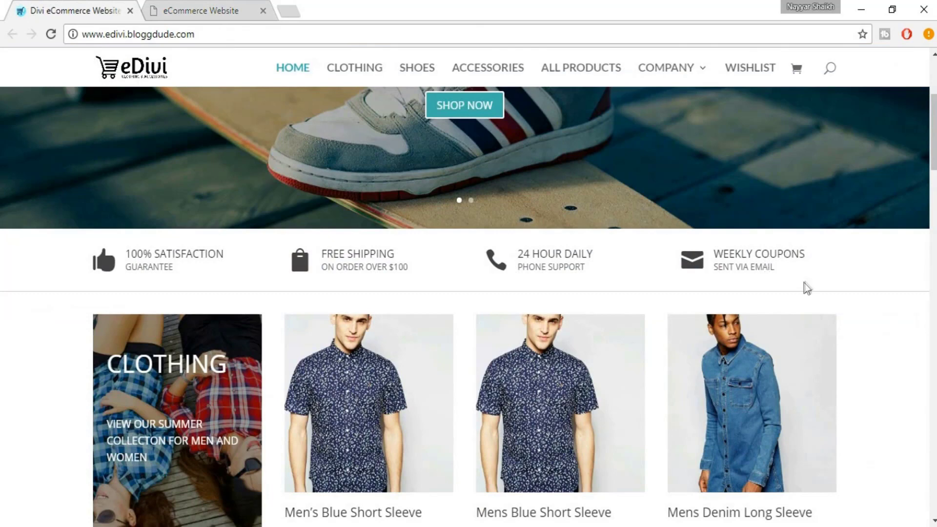
Step: Open the fourth blurb's settings and retitle it WEEKLY COUPONS
left_click(233, 7)
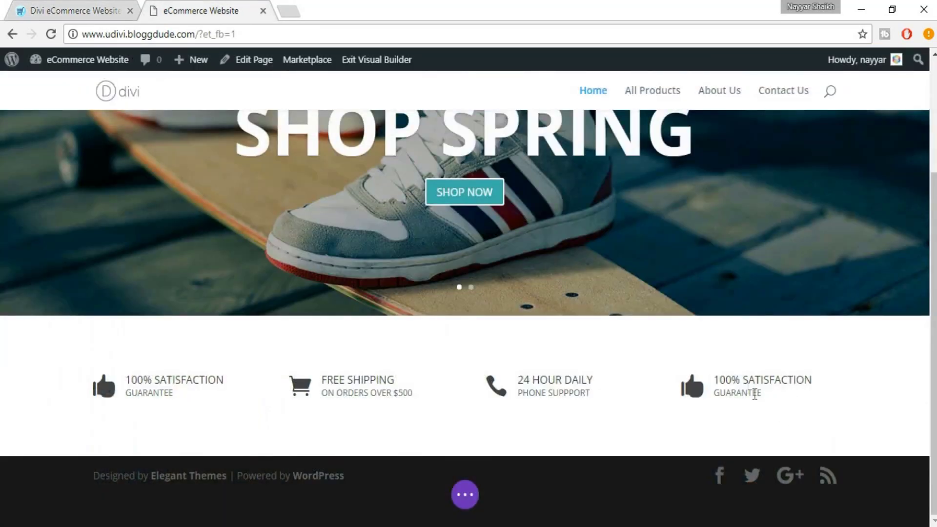
mouse_move(731, 380)
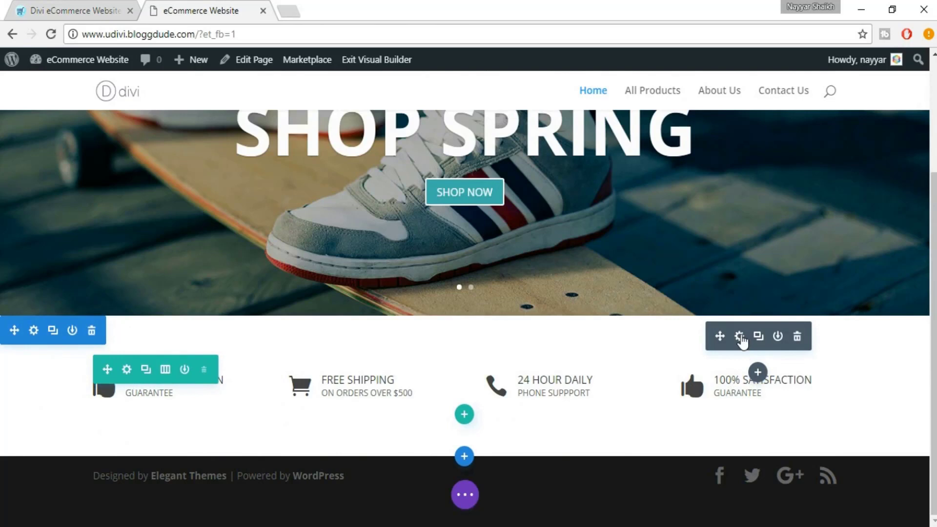
left_click(740, 339)
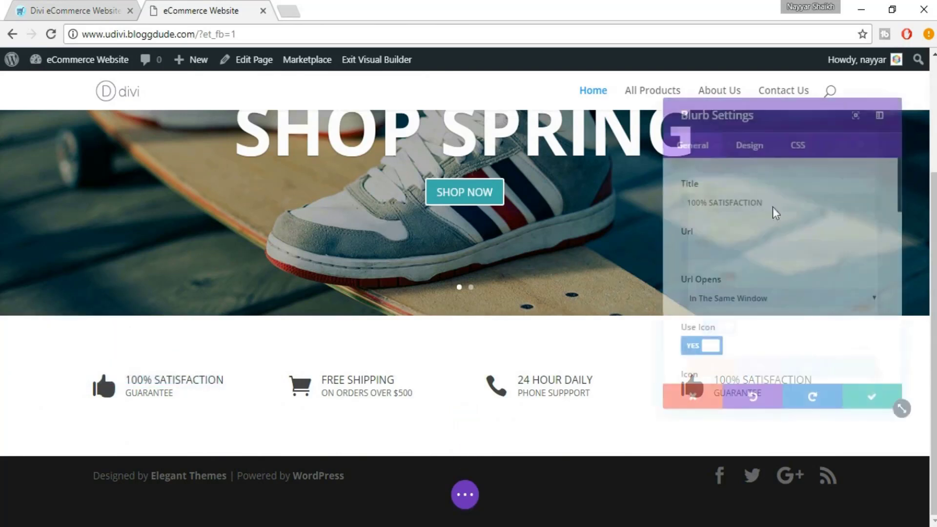
triple_click(772, 194)
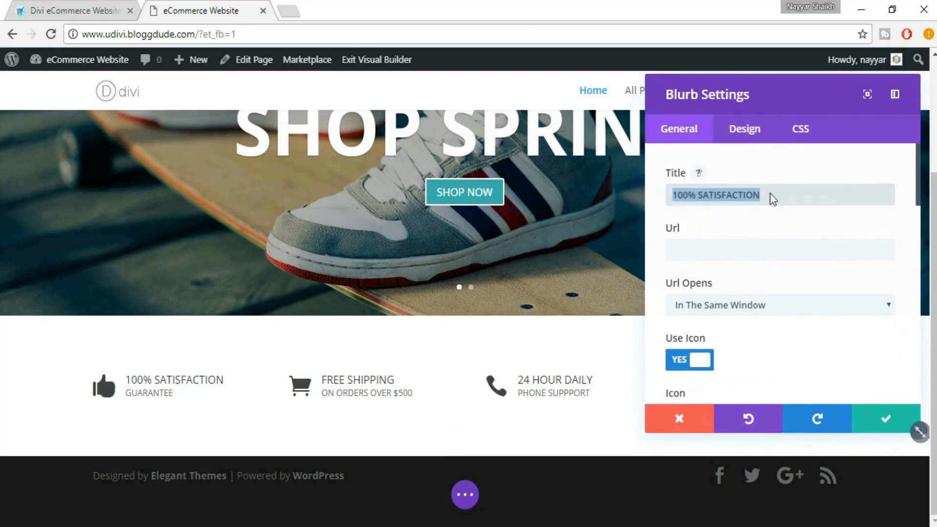
type("WEEKLY COUPONS")
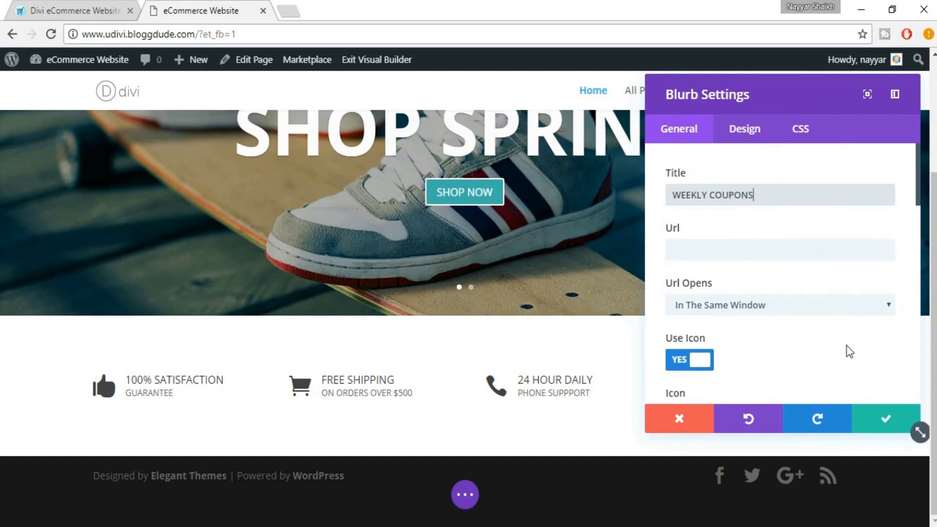
Step: Choose the envelope icon for the fourth blurb
scroll(851, 351, "down", 3)
scroll(896, 332, "down", 8)
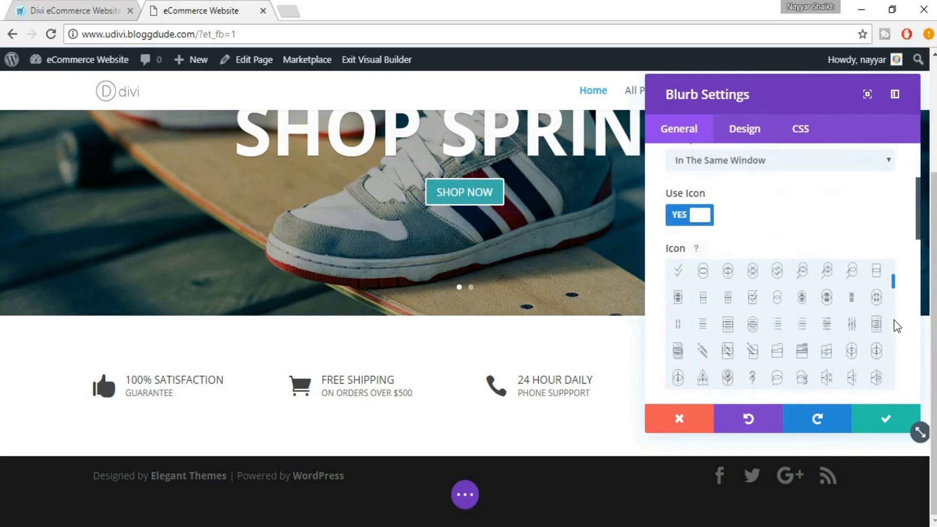
scroll(896, 326, "down", 5)
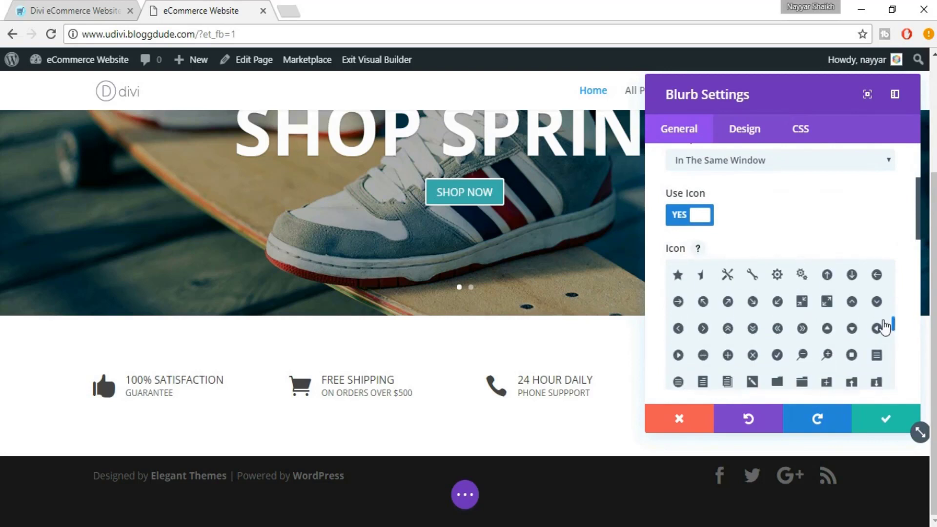
scroll(885, 328, "down", 3)
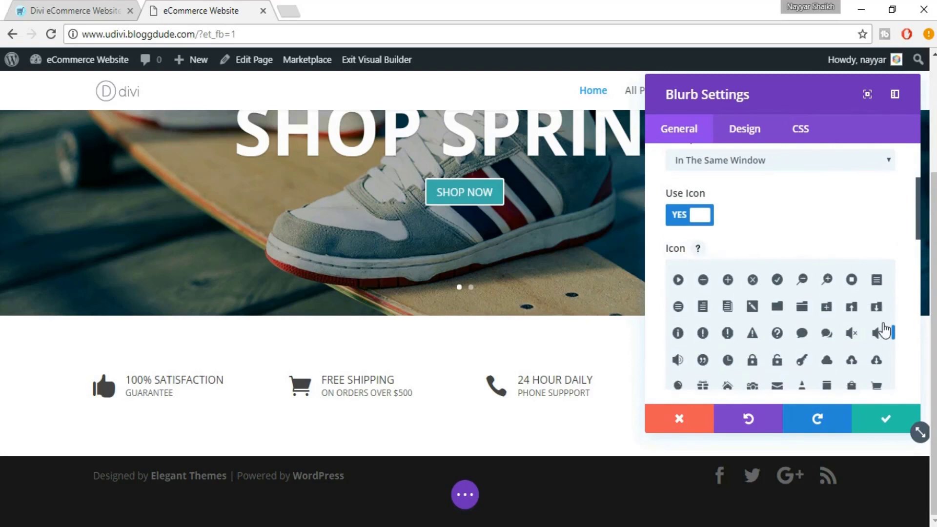
scroll(885, 329, "down", 3)
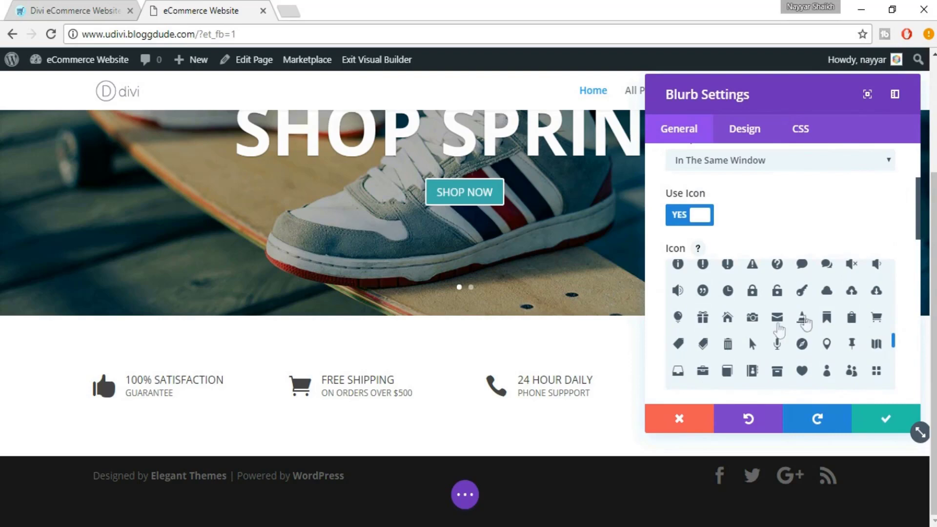
left_click(780, 326)
Step: Replace the blurb's GUARANTEE text with 'SENT VIA EMAIL' and save the blurb
scroll(907, 316, "down", 6)
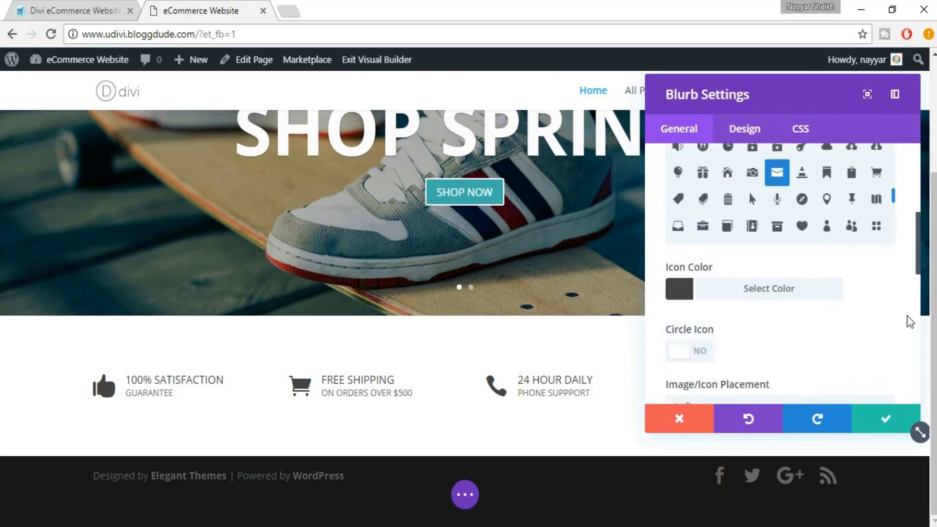
scroll(877, 322, "down", 5)
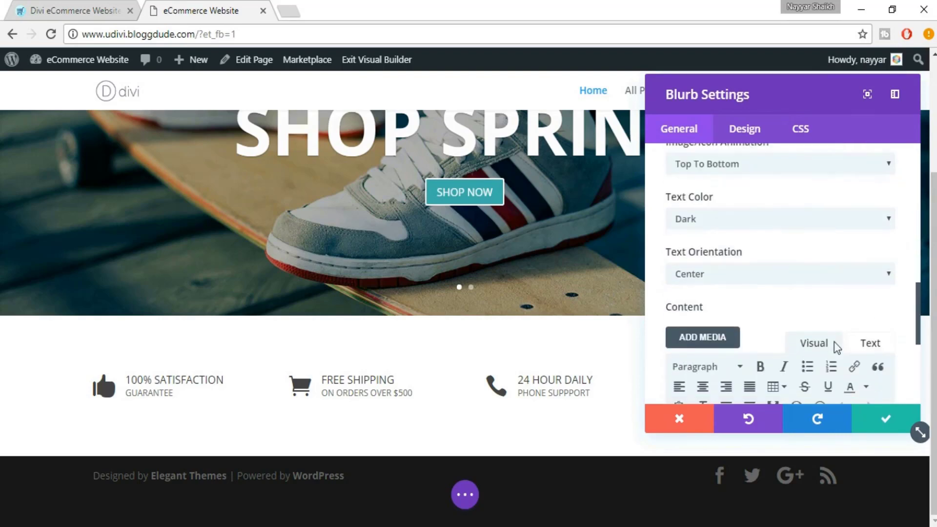
double_click(666, 236)
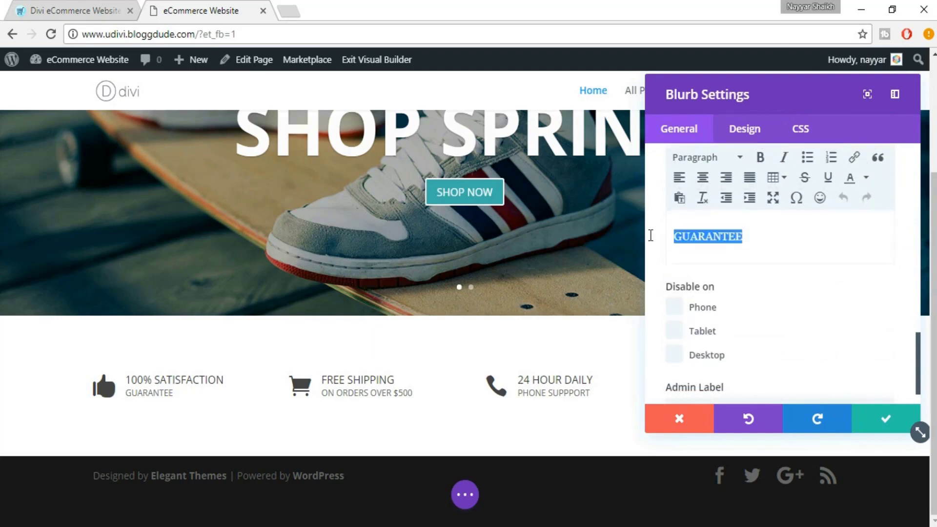
type("S")
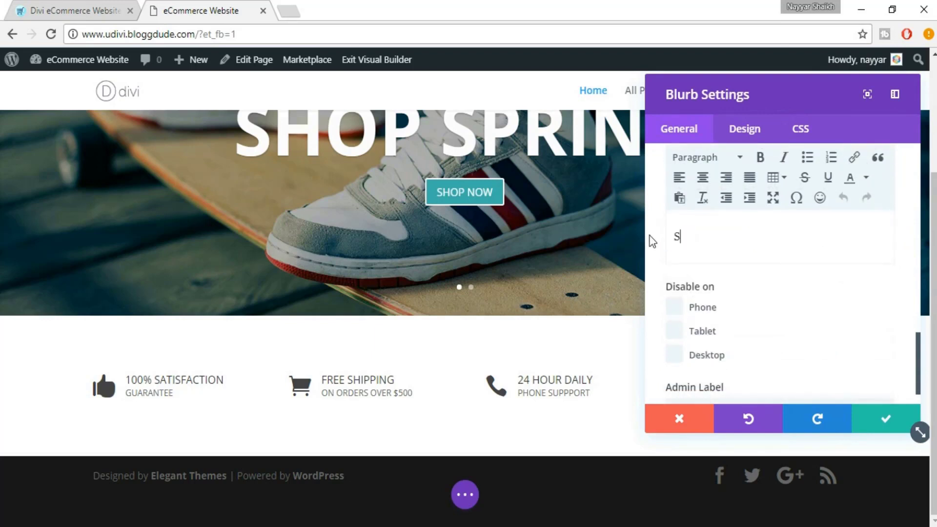
type("ENT VIA EMAIL")
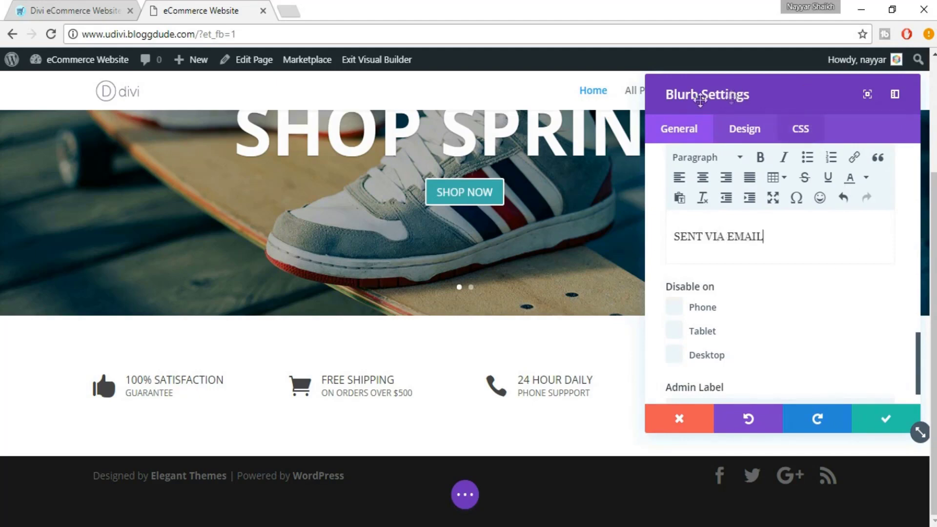
left_click_drag(701, 100, 293, 101)
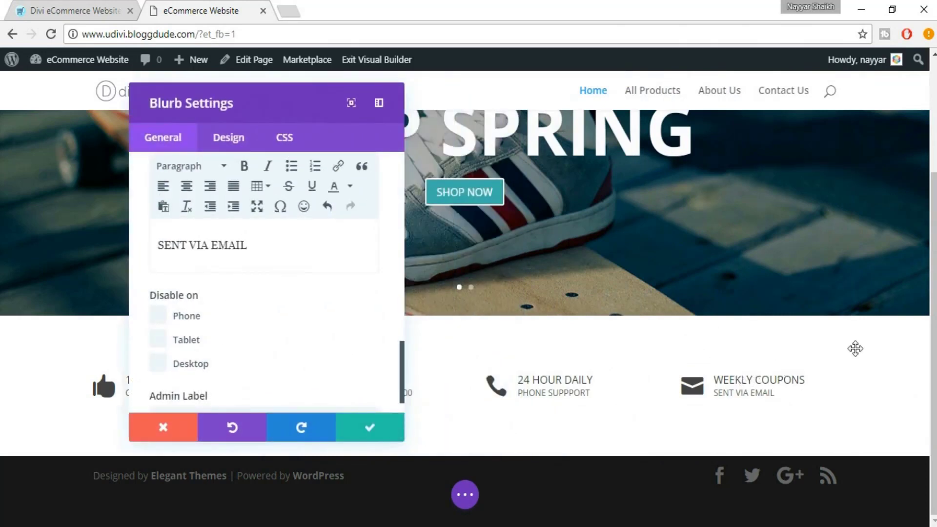
left_click(371, 429)
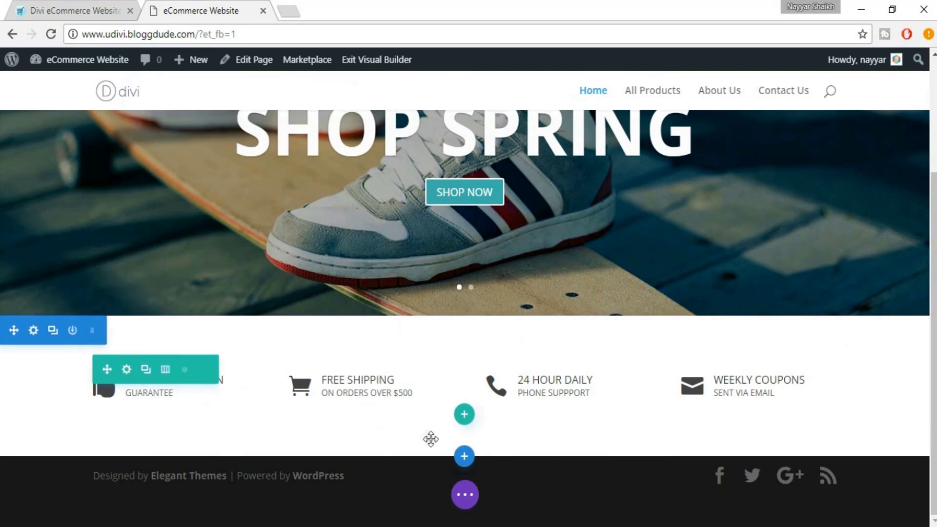
Step: Drag the blurb section's top and bottom padding down to zero
left_click(86, 5)
left_click(162, 6)
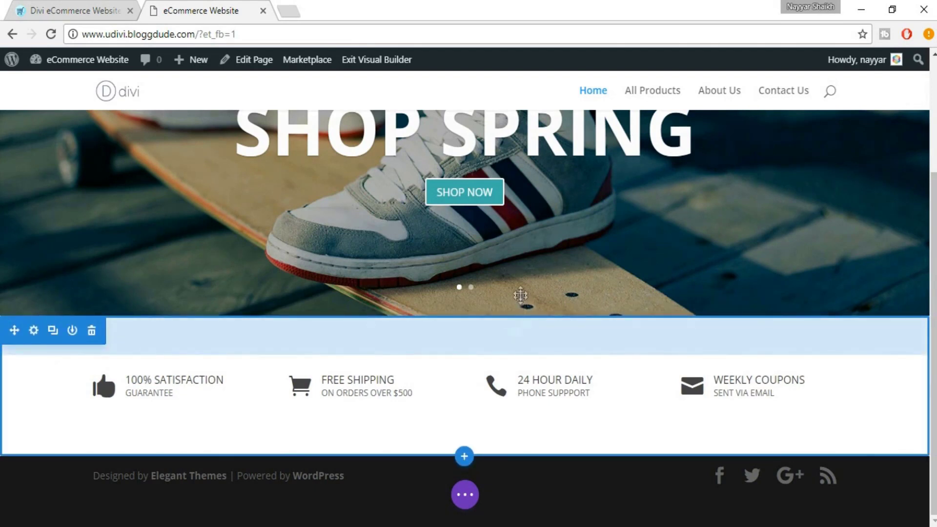
left_click_drag(520, 295, 523, 236)
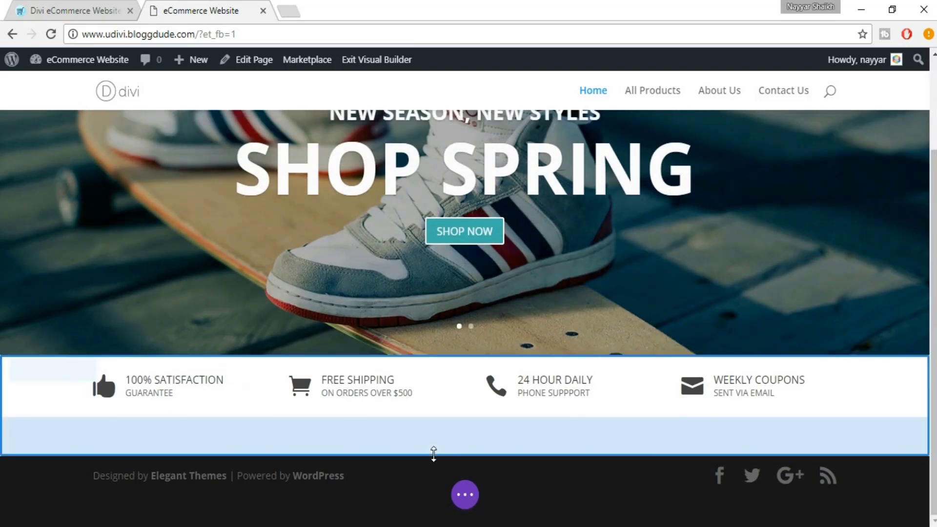
left_click_drag(434, 454, 440, 404)
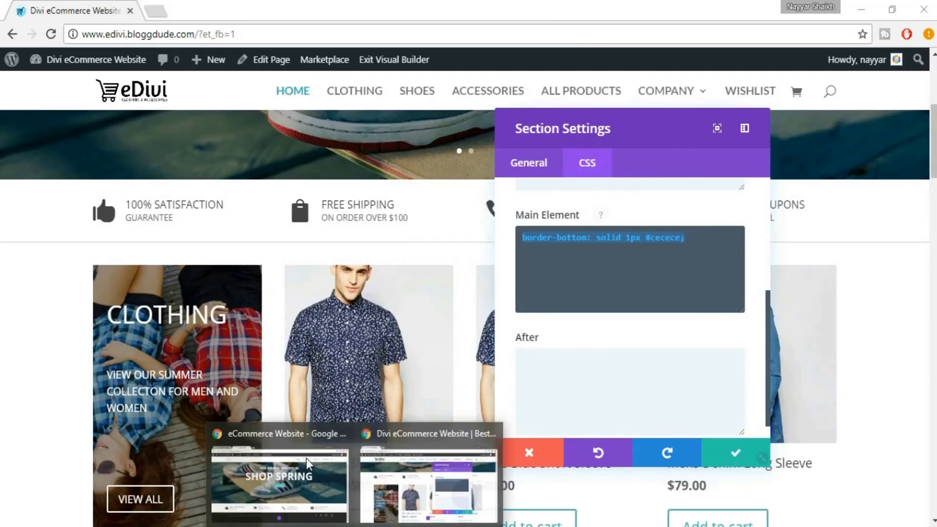
Step: Compare the tightened blurb row against the reference site's blurb row
left_click(303, 462)
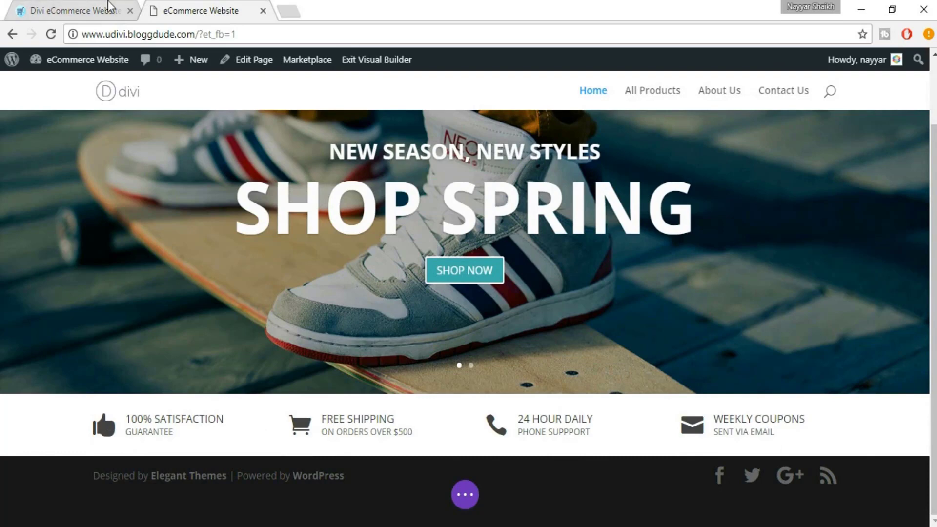
left_click(108, 6)
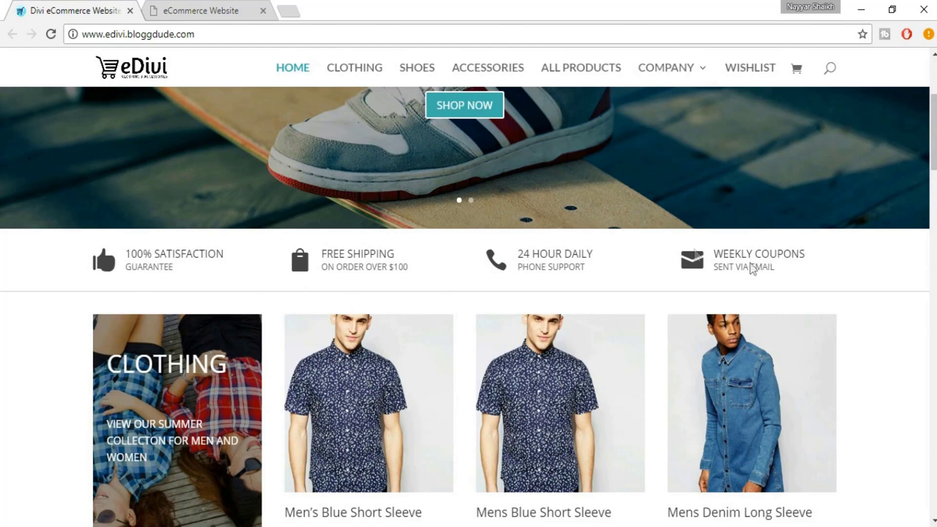
left_click(227, 15)
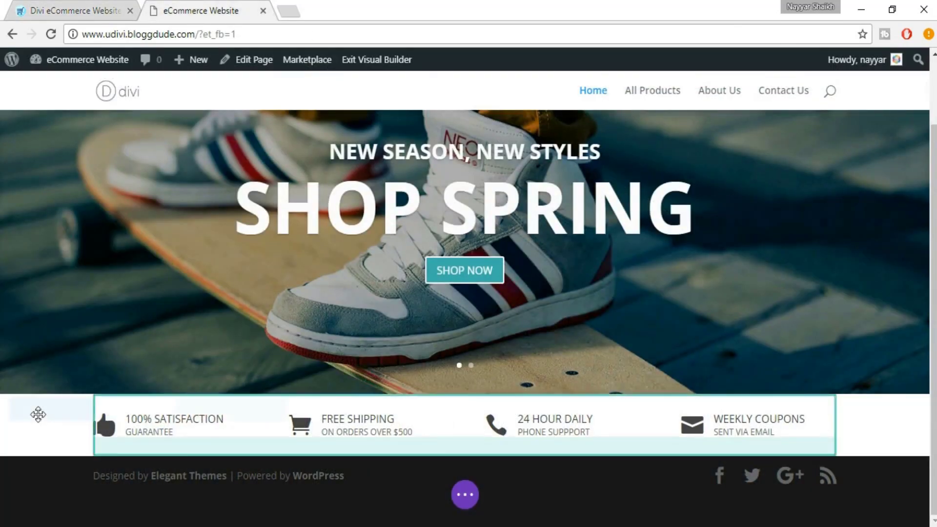
mouse_move(24, 412)
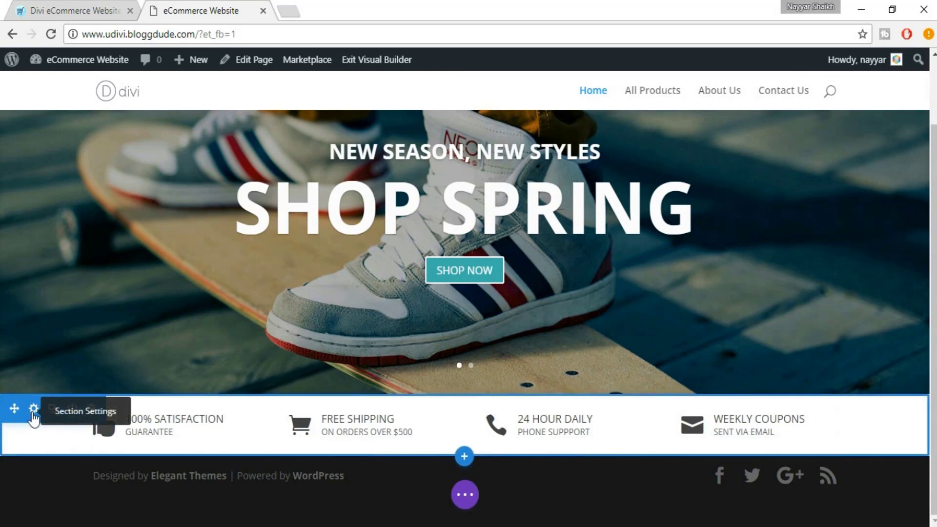
Step: Add 'border-bottom: solid 1px #cecece;' as the section's Main Element CSS and save
left_click(32, 411)
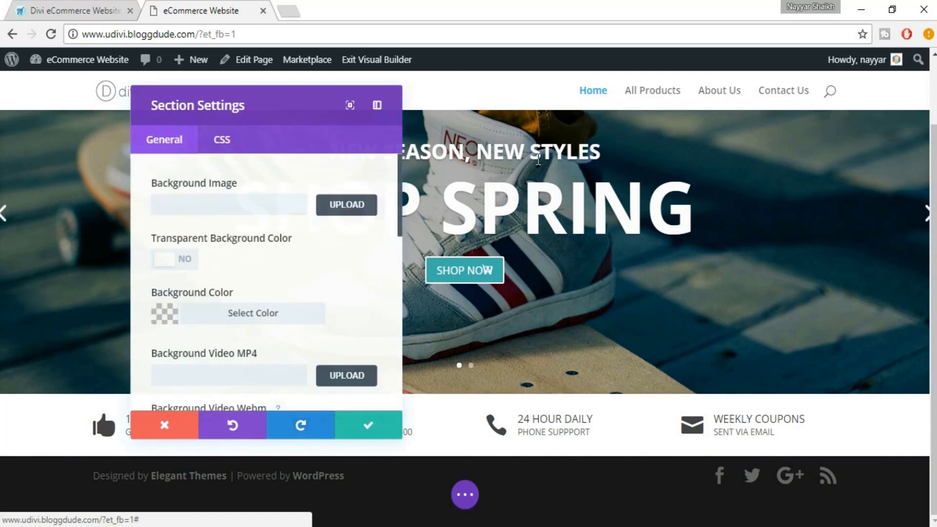
left_click(223, 139)
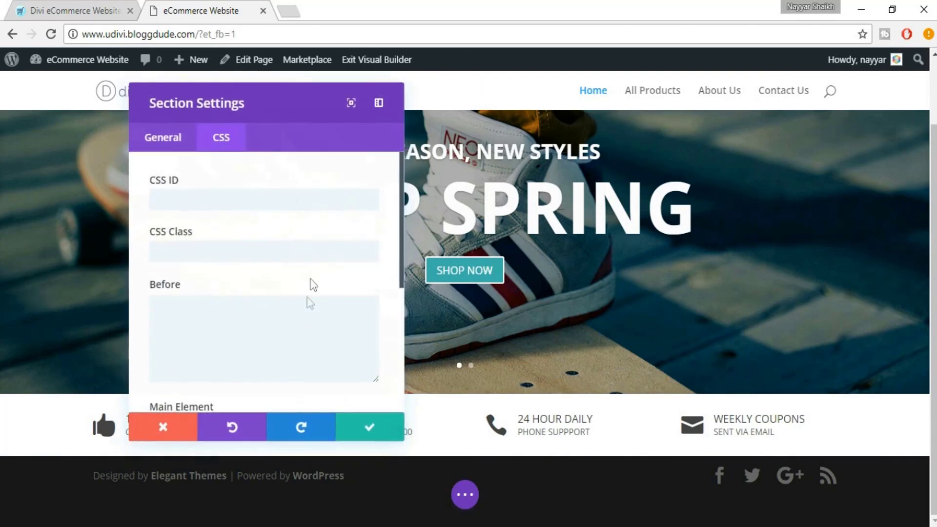
scroll(304, 299, "down", 2)
scroll(248, 293, "down", 2)
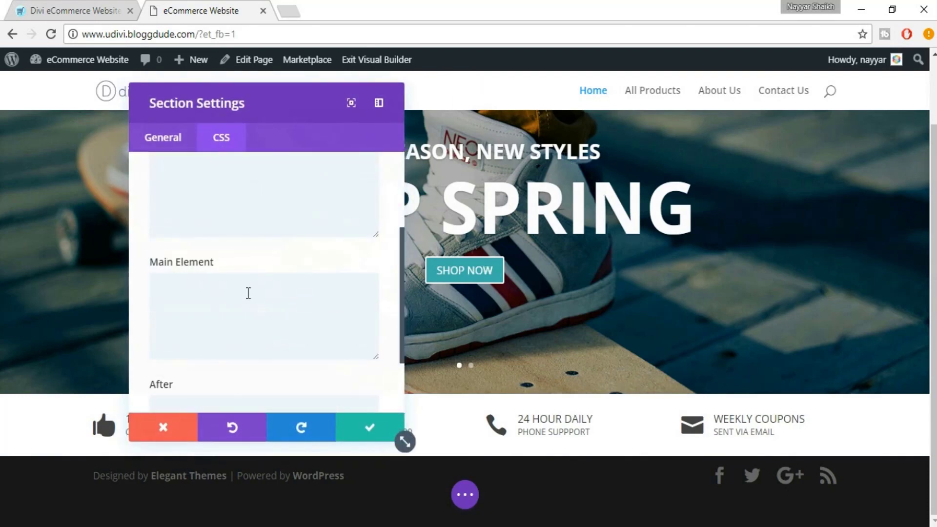
left_click(248, 293)
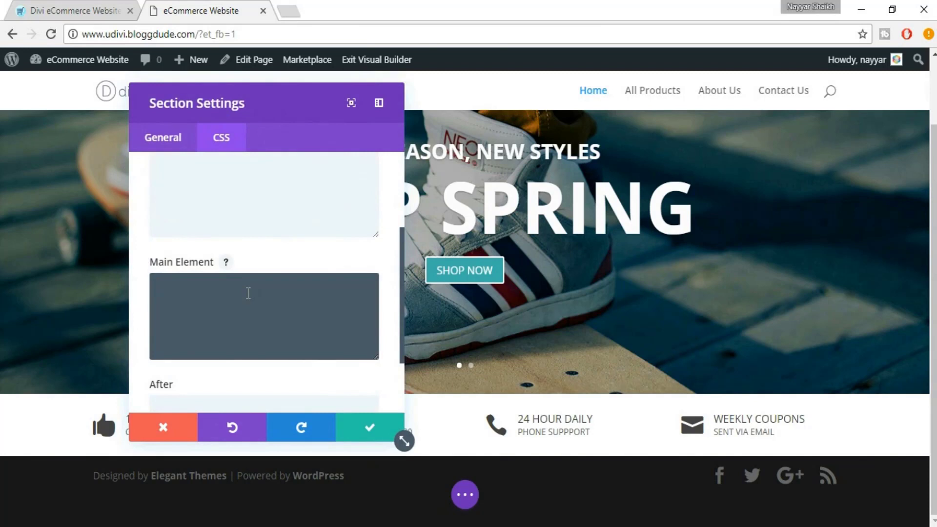
type("border-bottom: solid 1px #cecece;")
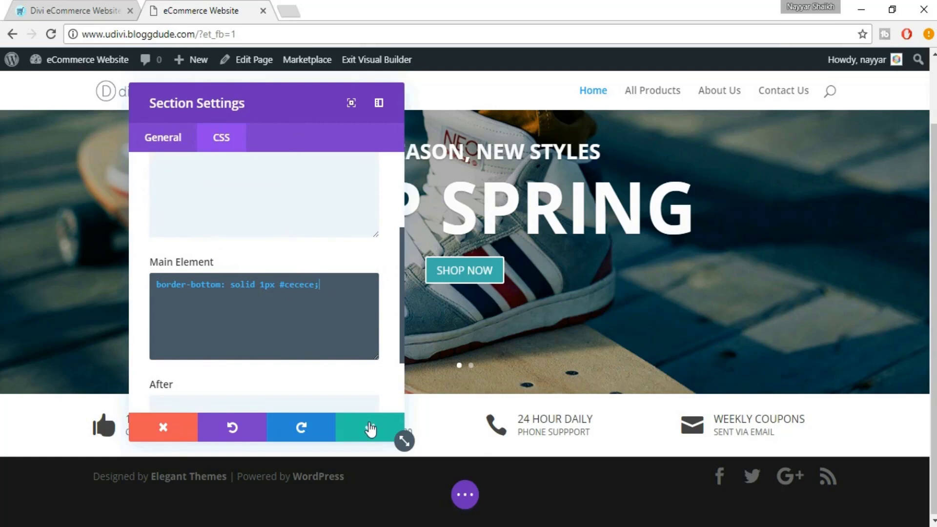
left_click(369, 423)
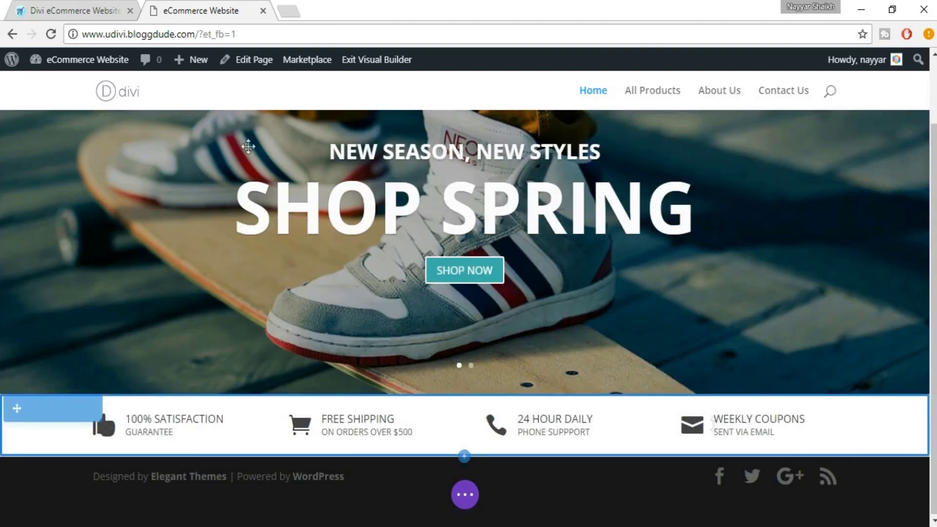
Step: Switch to the eCommerce Website tab and bring up the admin-bar Dashboard link's options
left_click(63, 9)
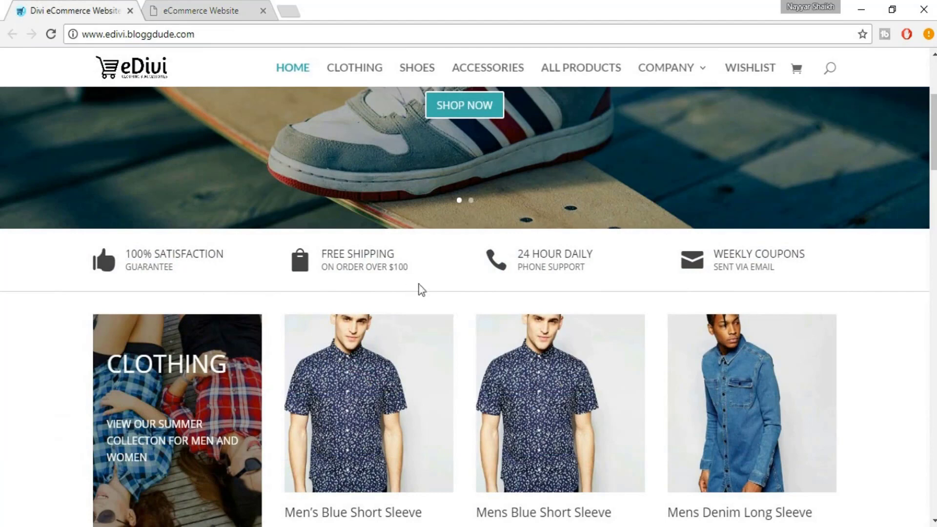
left_click(218, 7)
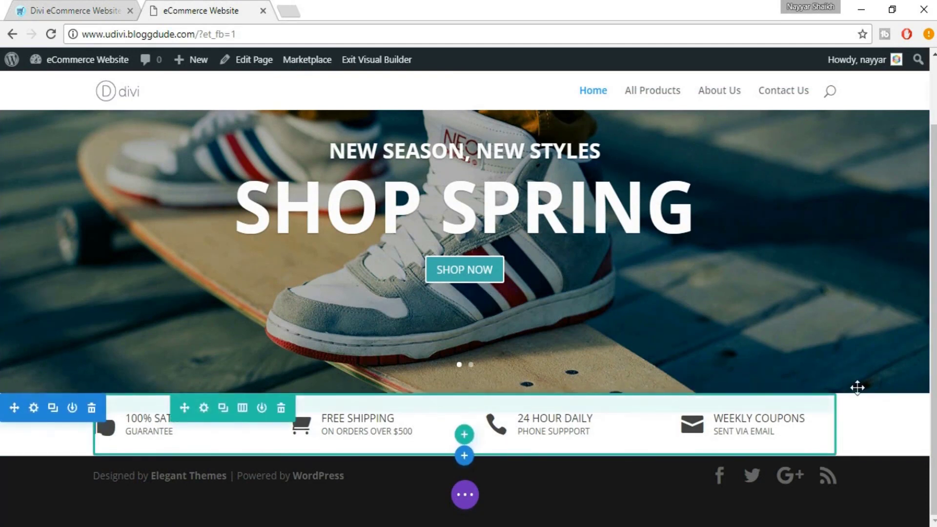
mouse_move(86, 66)
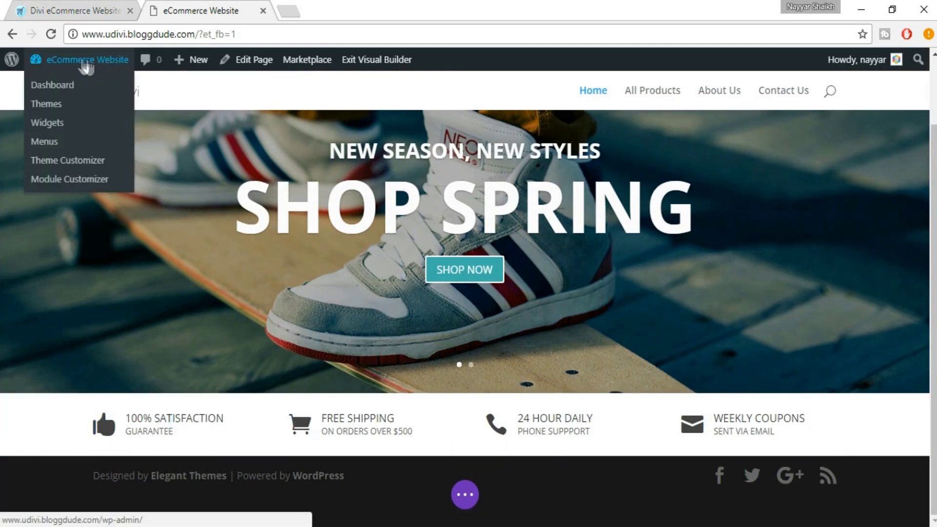
right_click(68, 88)
Step: Open the Dashboard in a new tab and go to Plugins > Add New
left_click(93, 97)
left_click(358, 12)
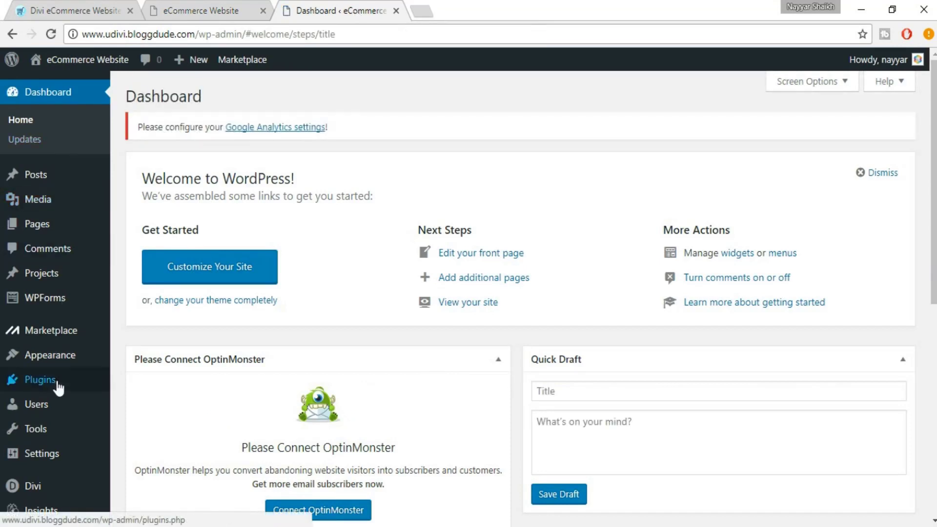
mouse_move(58, 388)
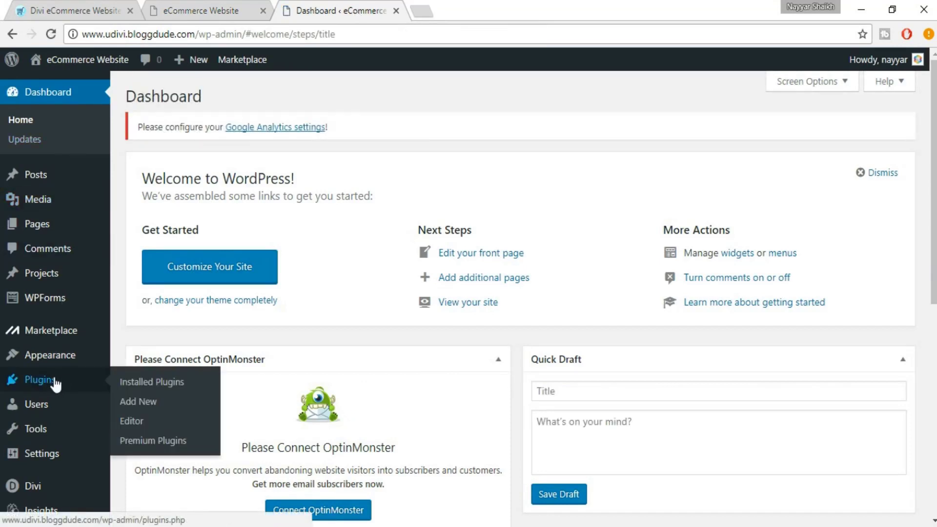
left_click(137, 404)
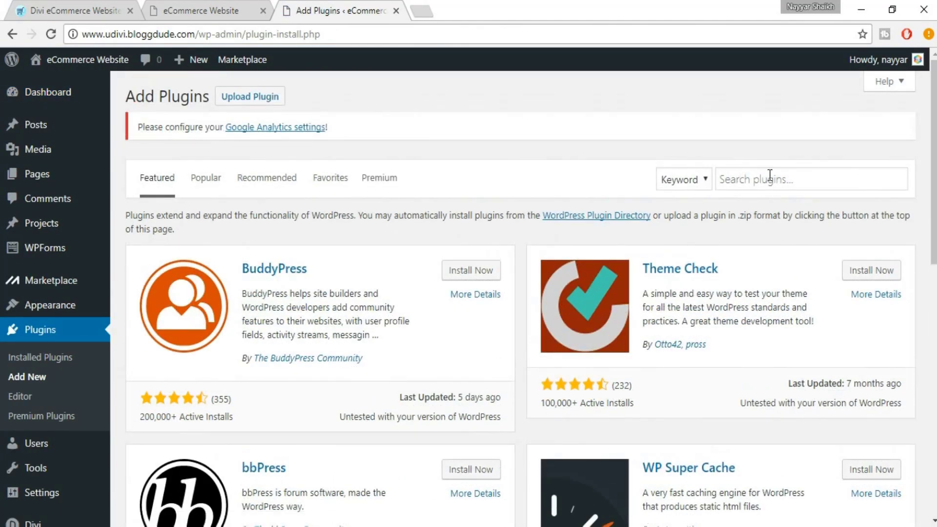
Step: Search for WooCommerce, then install and activate the plugin
left_click(768, 179)
type("wooc")
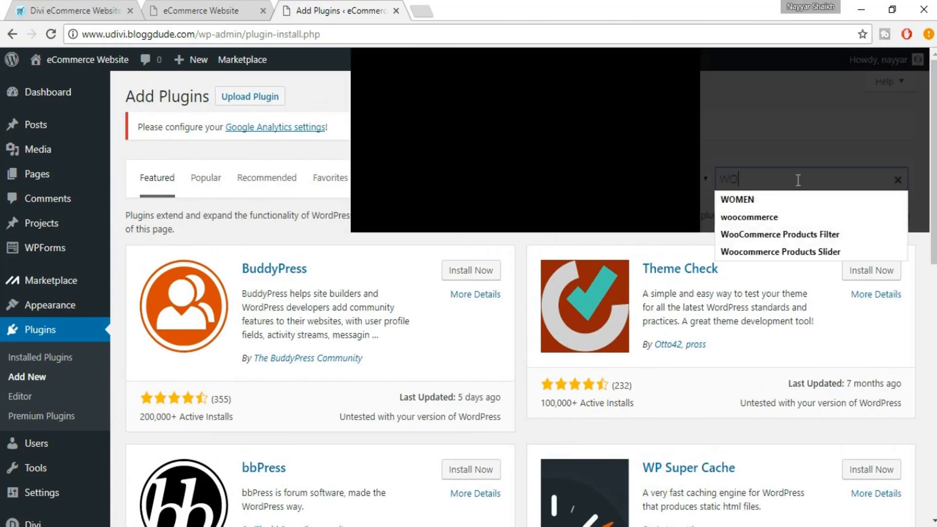
type("ommer")
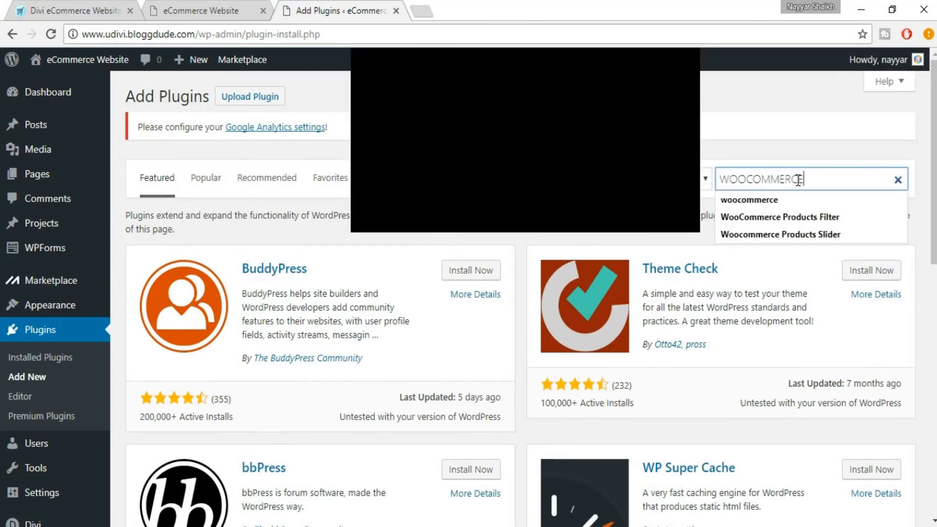
key("Return")
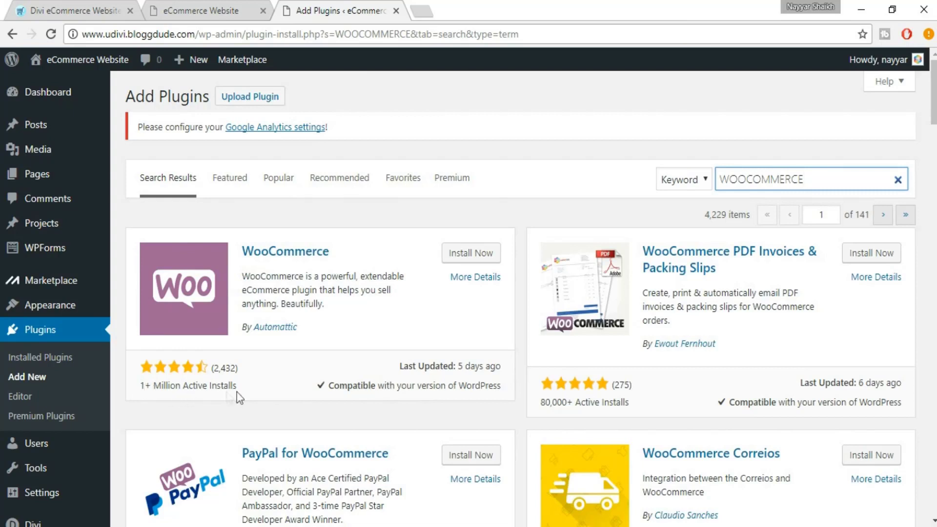
left_click(474, 258)
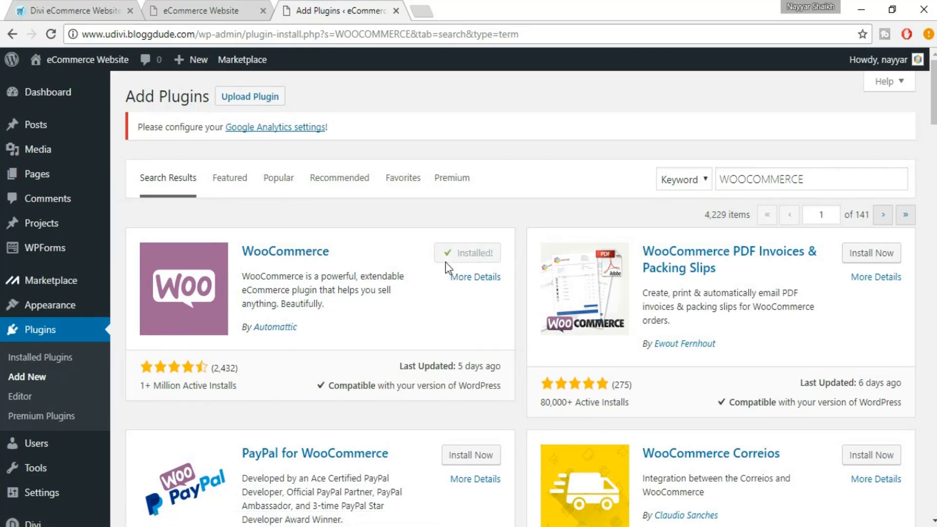
left_click(479, 254)
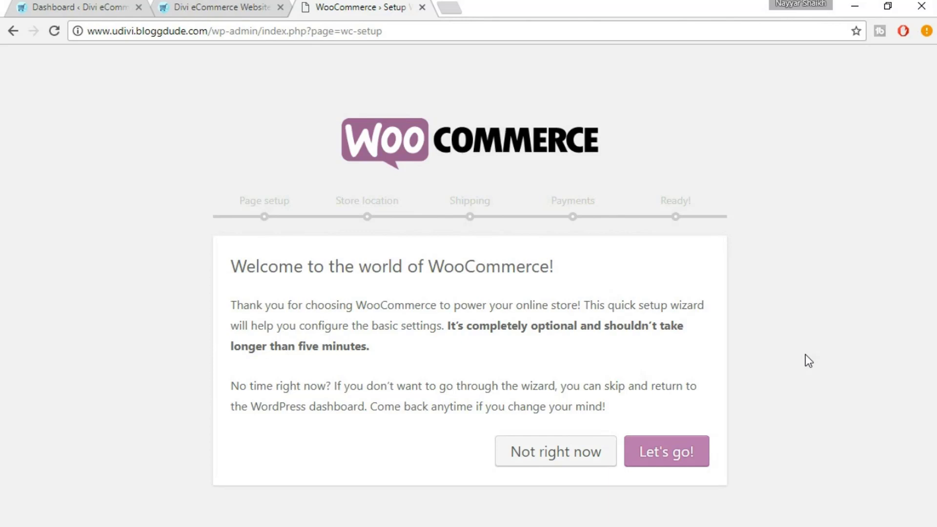
Step: Start the WooCommerce wizard with Let's go! and continue past the Page setup step
left_click(680, 464)
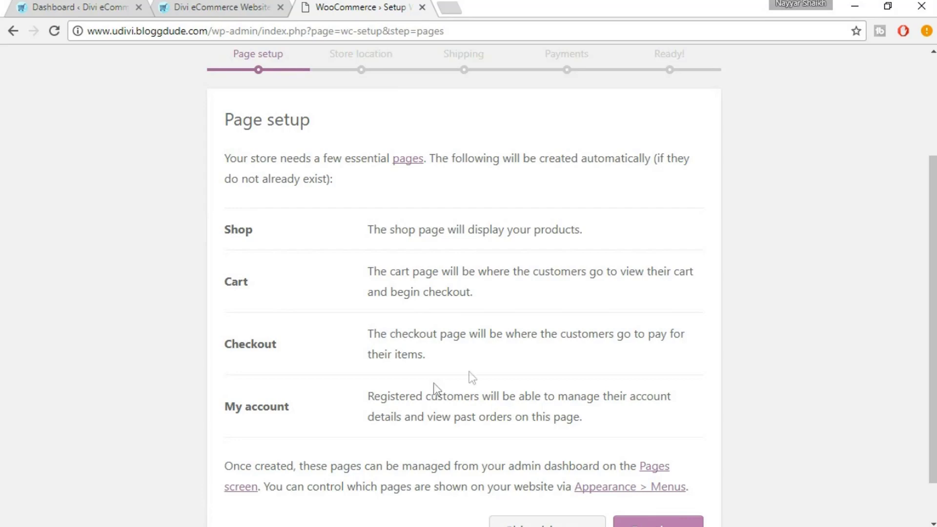
scroll(730, 332, "down", 1)
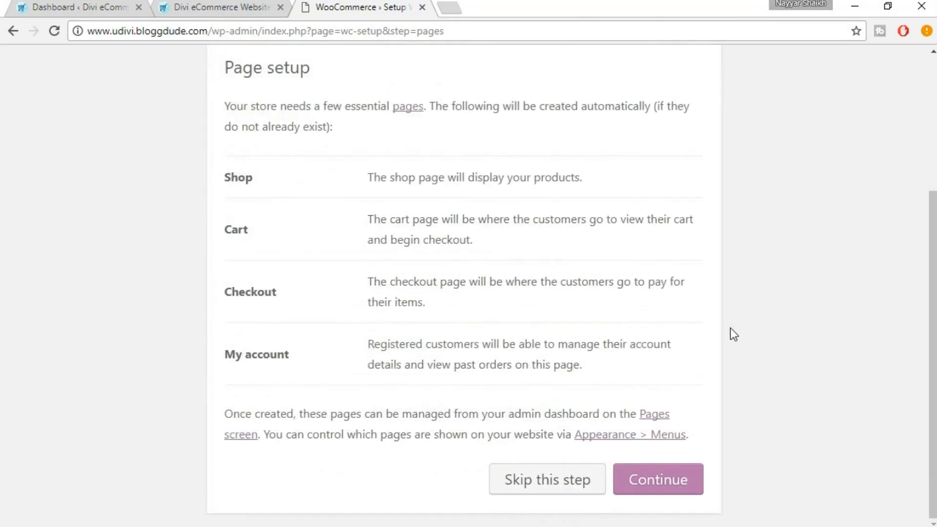
scroll(734, 335, "up", 4)
scroll(732, 333, "down", 4)
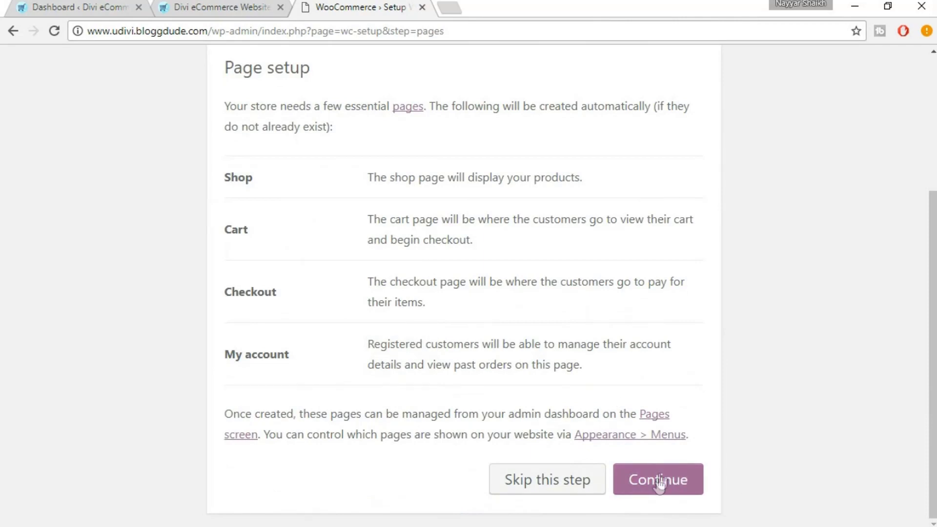
left_click(657, 479)
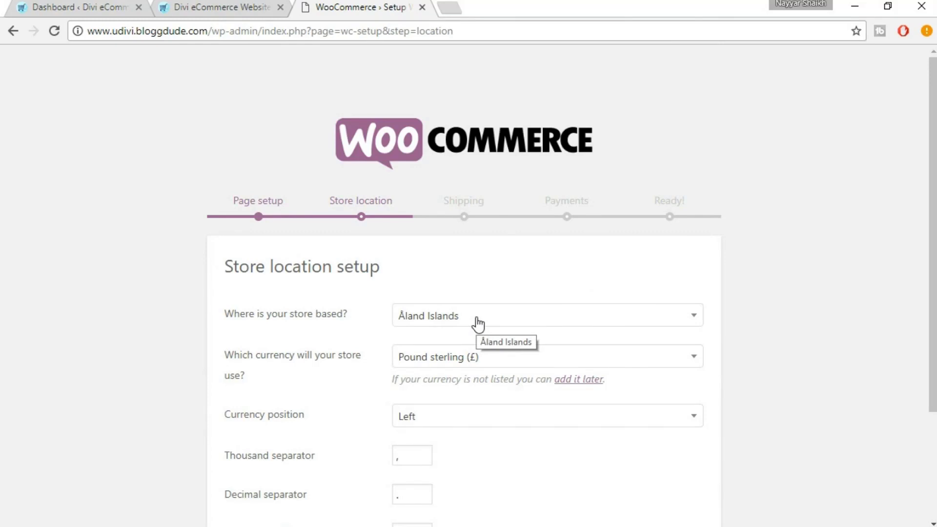
Step: Set the store location to India — Maharashtra and currency to United States dollar ($)
left_click(692, 317)
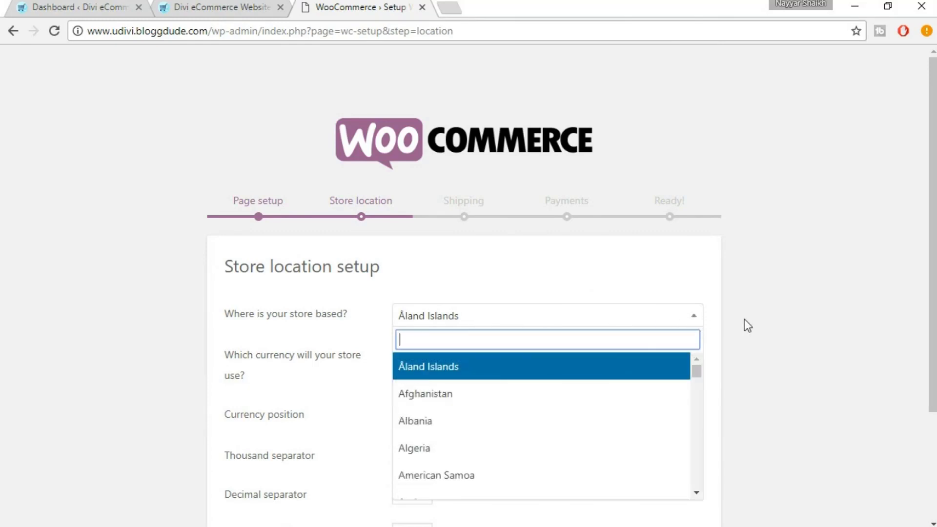
type("maha")
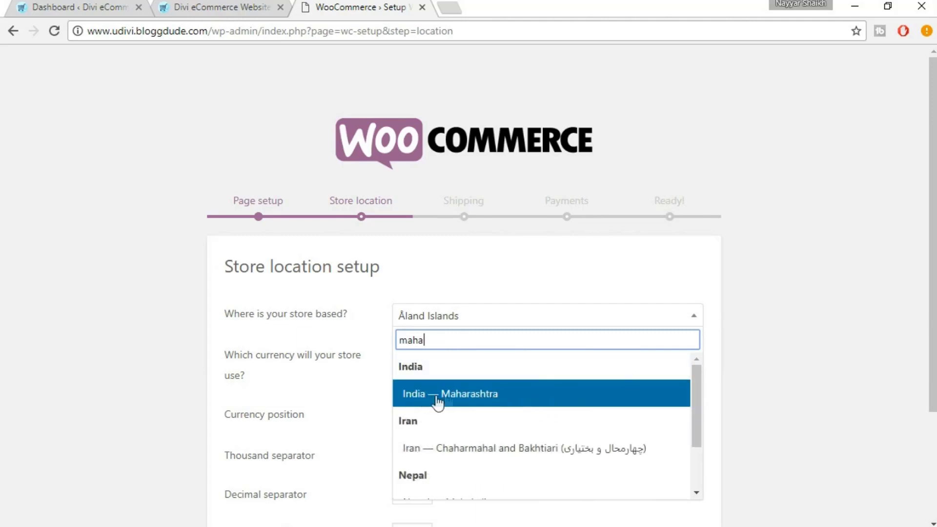
left_click(469, 399)
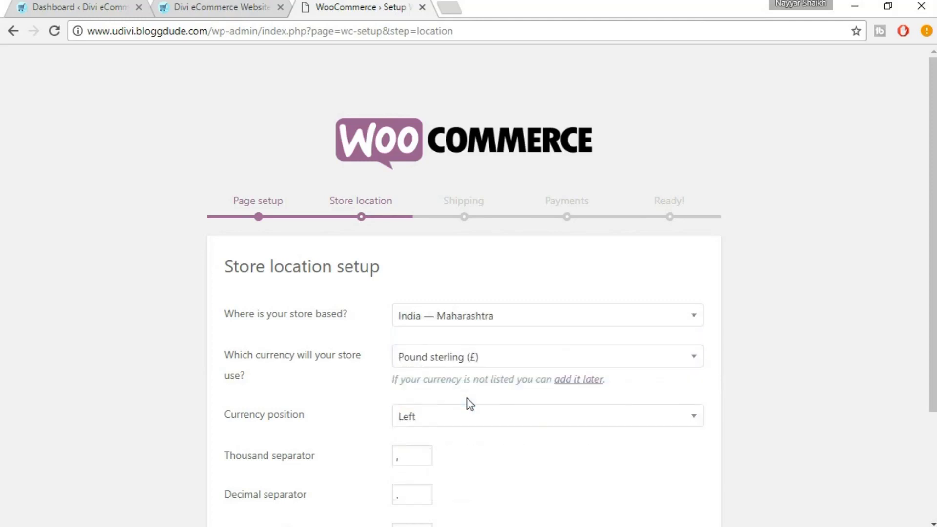
left_click(474, 362)
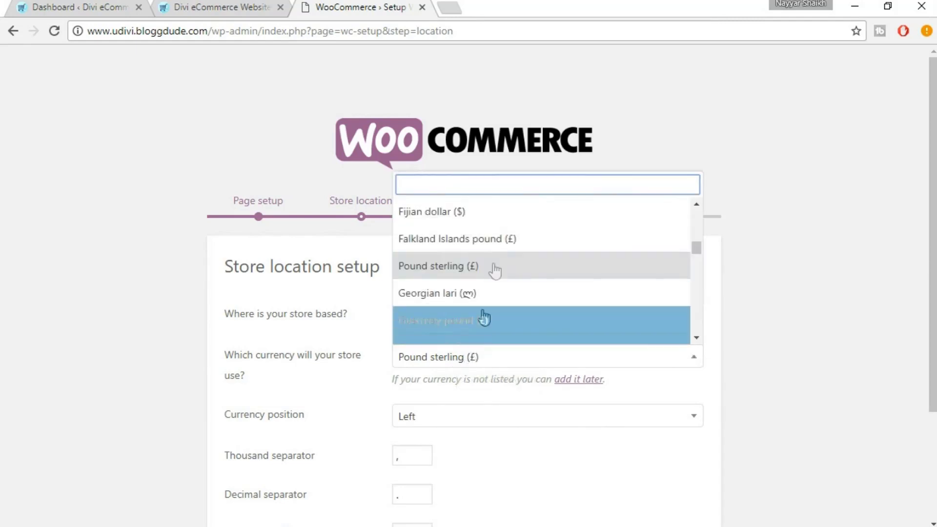
scroll(526, 283, "up", 8)
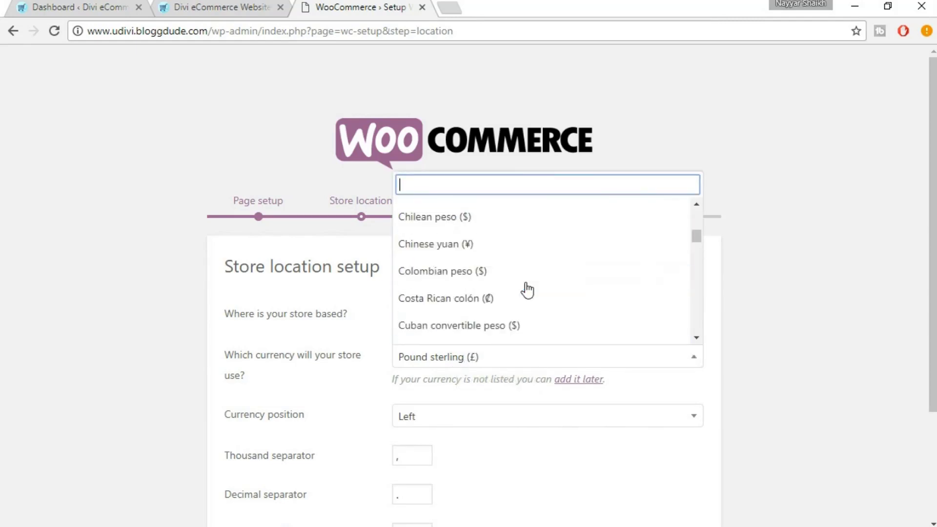
type("uni")
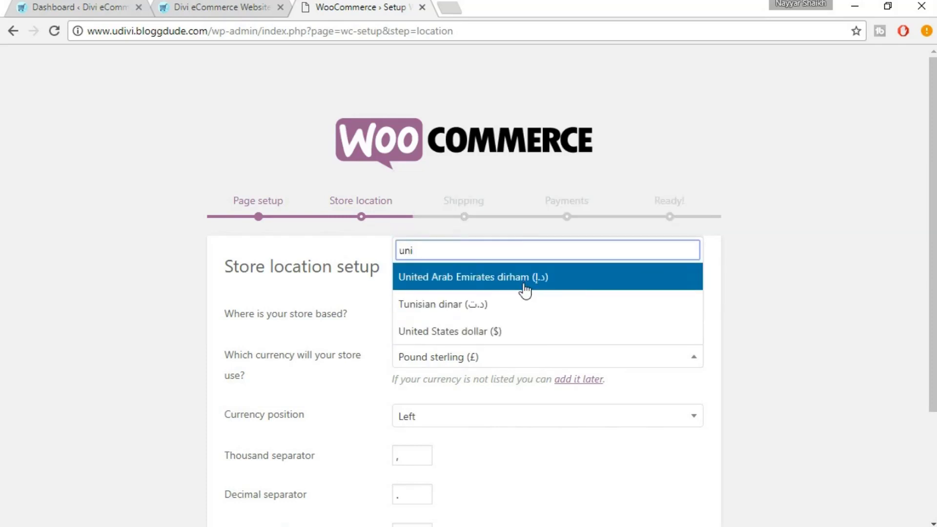
left_click(529, 332)
Step: Enable charging sales tax in the store location step
scroll(893, 381, "down", 1)
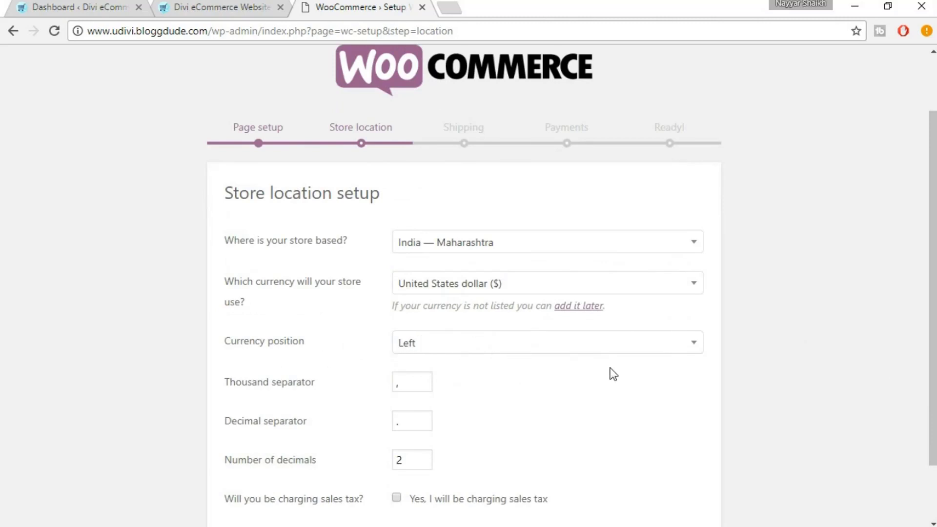
scroll(610, 368, "down", 1)
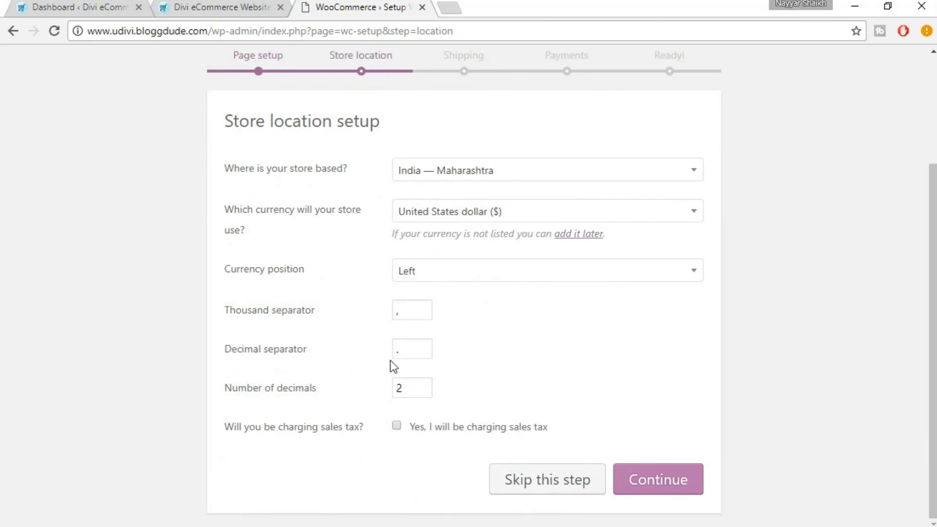
double_click(404, 350)
left_click(396, 425)
scroll(557, 425, "down", 3)
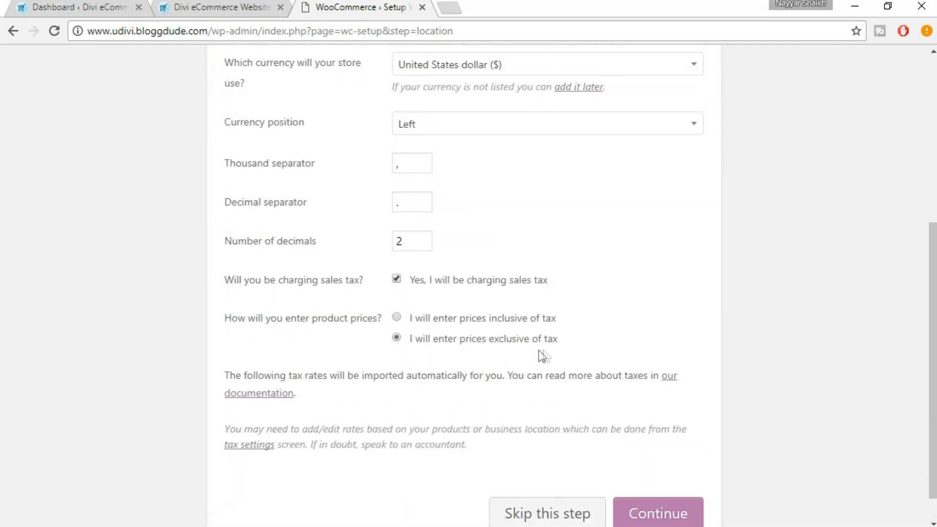
scroll(566, 351, "down", 1)
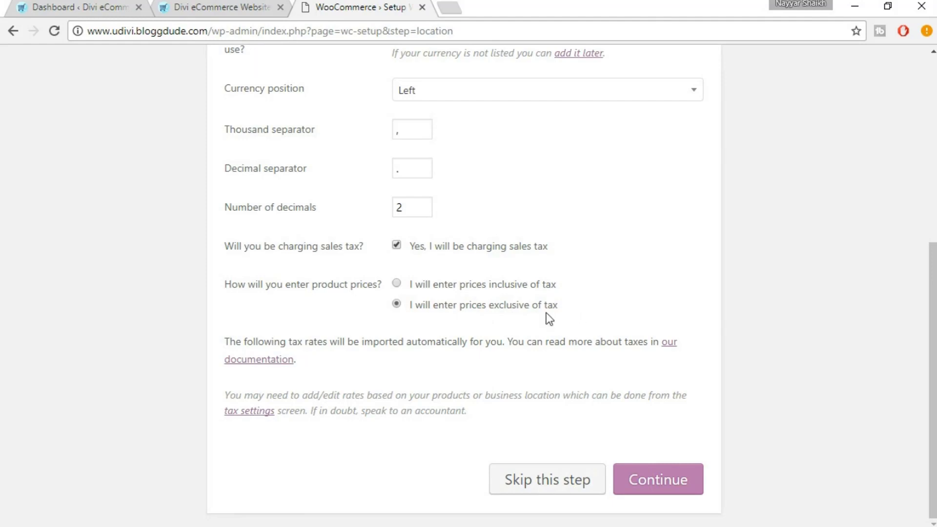
Step: Keep prices entered exclusive of tax and submit the store location settings
left_click(682, 491)
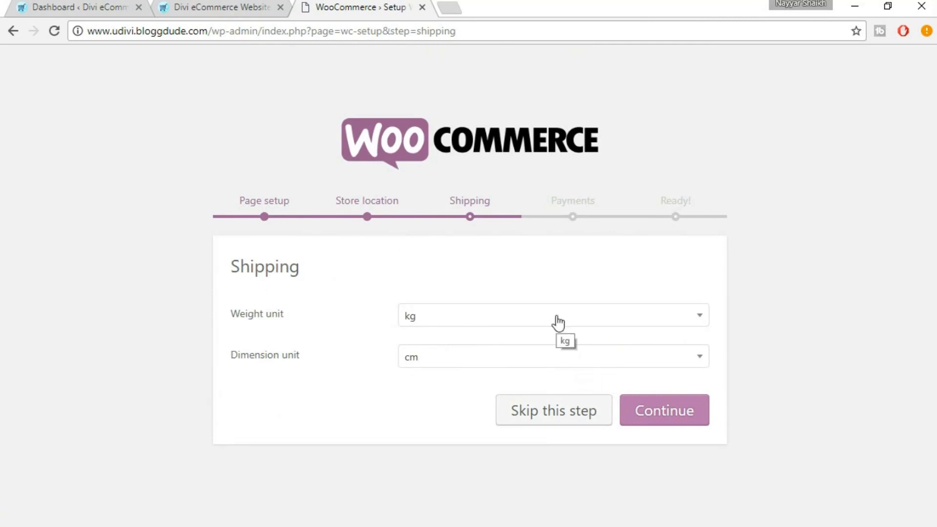
Step: Change the store's weight unit from kg to g
left_click(232, 7)
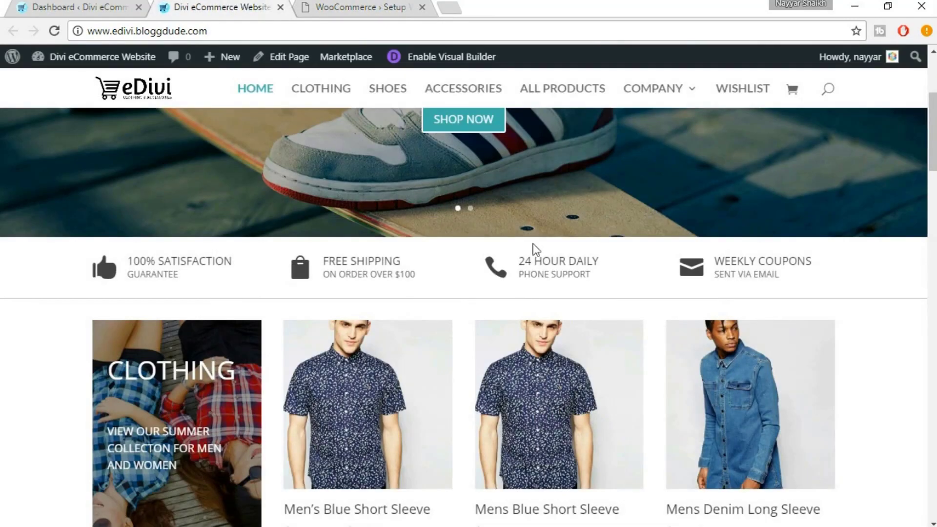
scroll(670, 368, "down", 3)
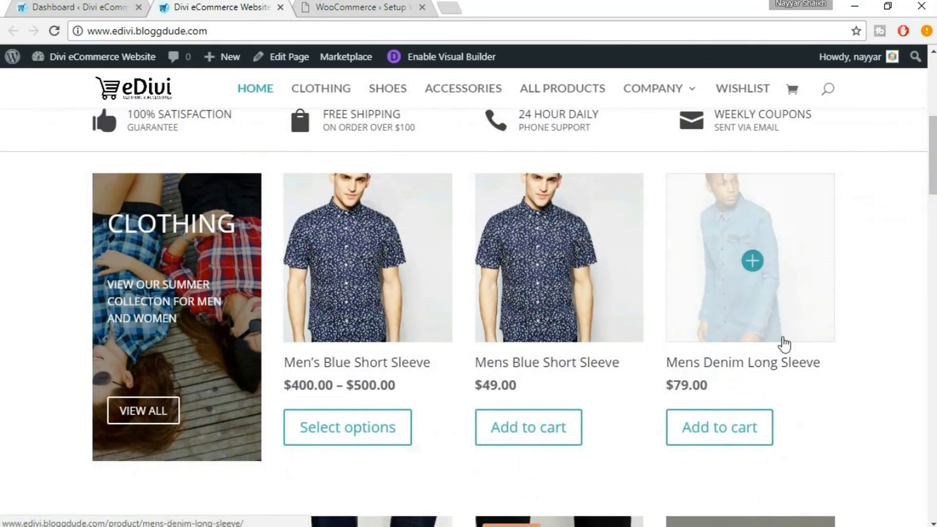
scroll(785, 345, "down", 1)
scroll(433, 393, "down", 6)
scroll(433, 393, "up", 12)
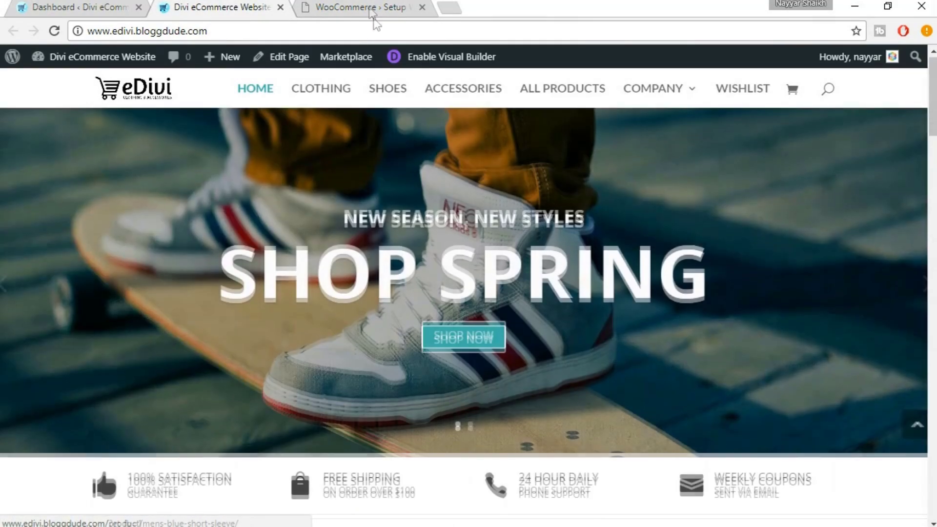
left_click(373, 8)
left_click(514, 317)
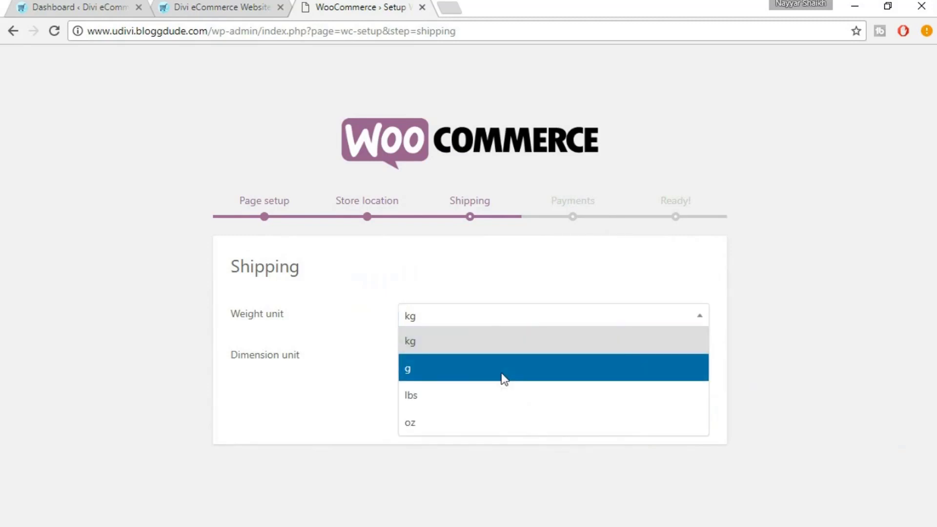
left_click(502, 373)
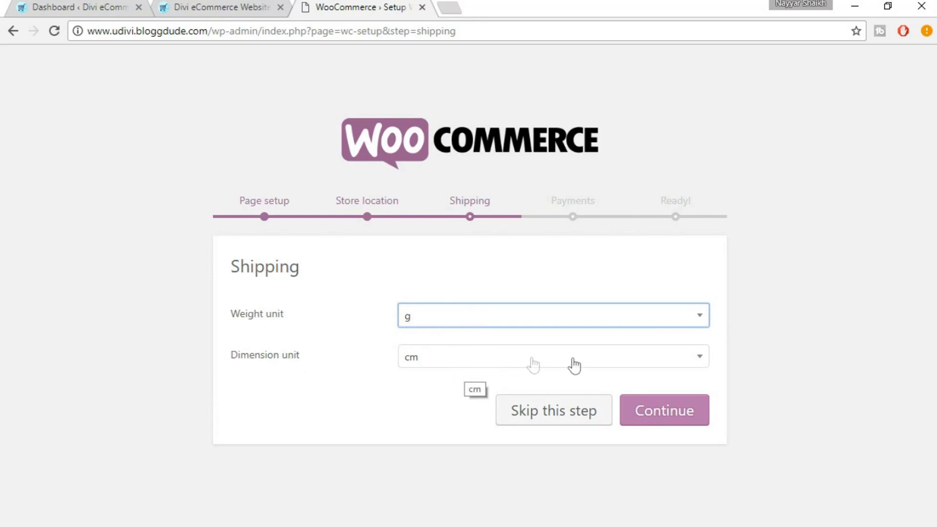
Step: Keep the dimension unit as cm and save the shipping units
left_click(506, 364)
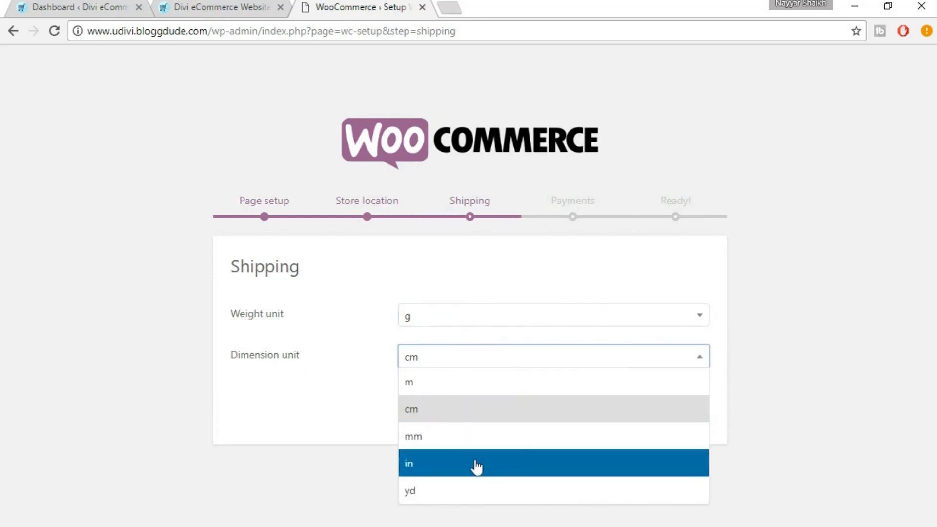
left_click(453, 365)
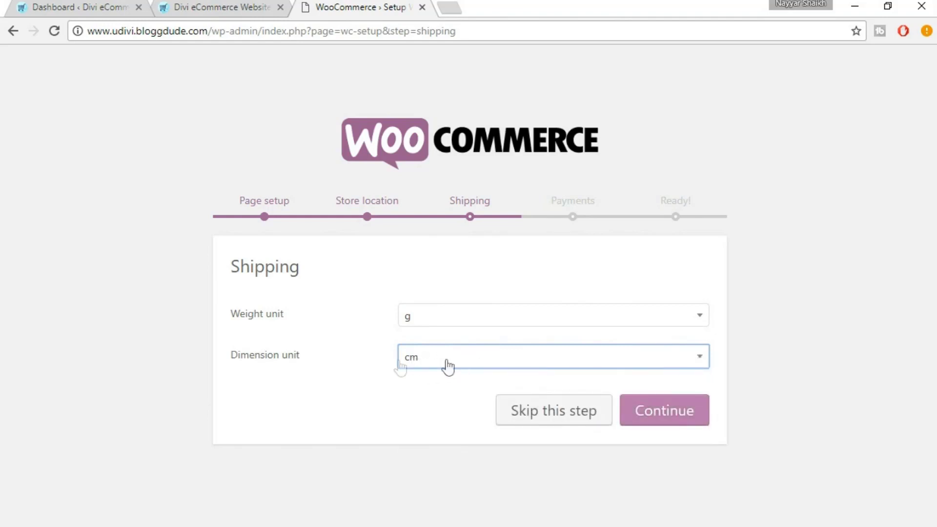
left_click(213, 7)
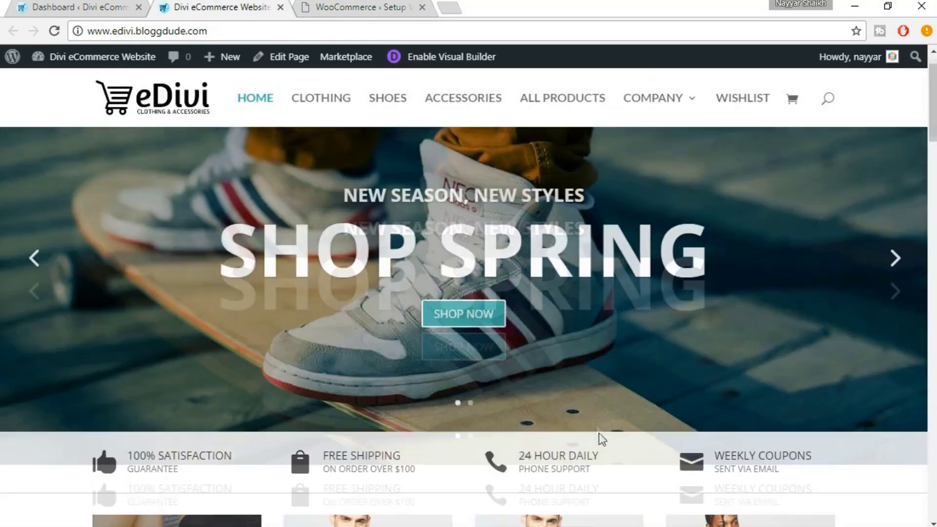
scroll(599, 433, "down", 5)
left_click(371, 7)
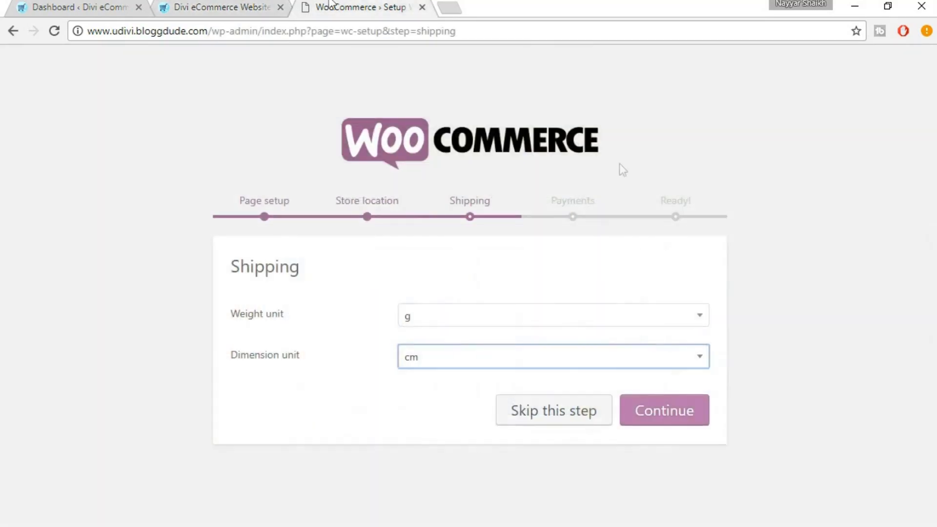
left_click(676, 415)
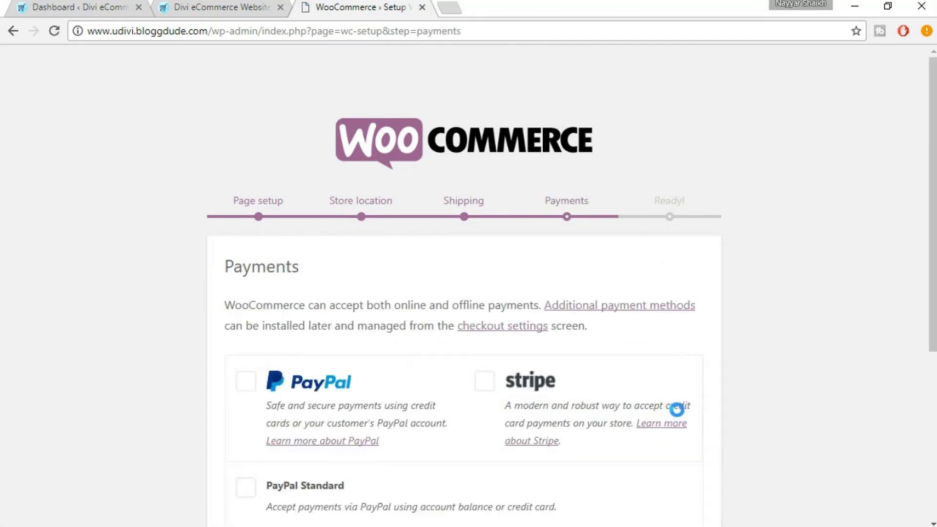
Step: Leave PayPal, Stripe, check, bank transfer and cash on delivery disabled and continue
scroll(836, 389, "down", 5)
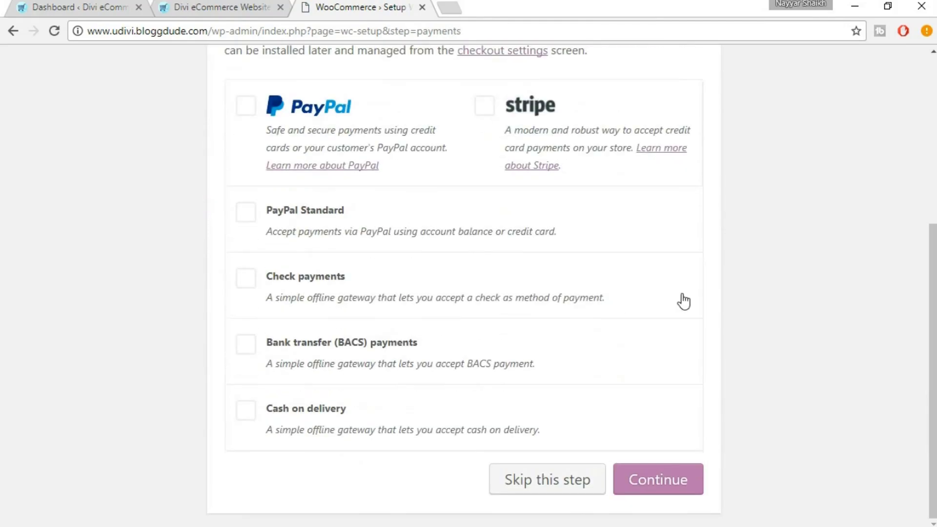
scroll(742, 379, "up", 4)
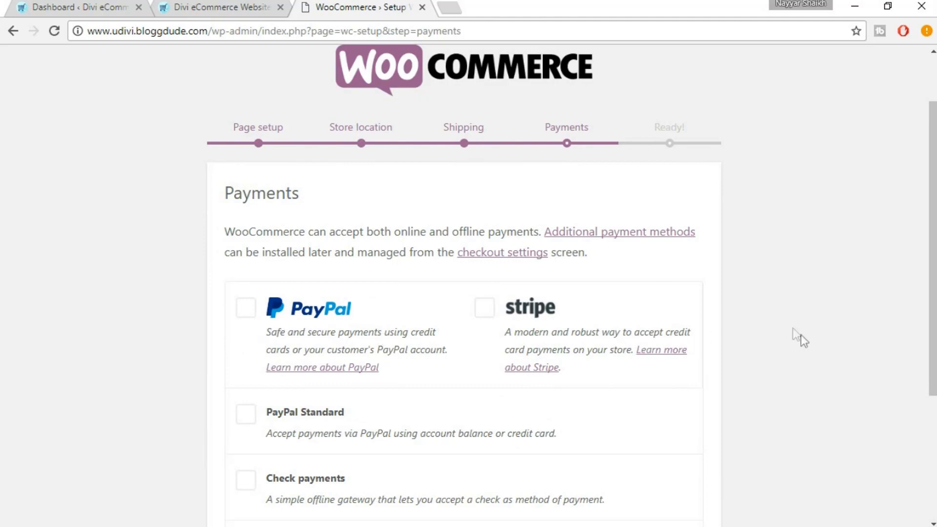
scroll(800, 347, "down", 4)
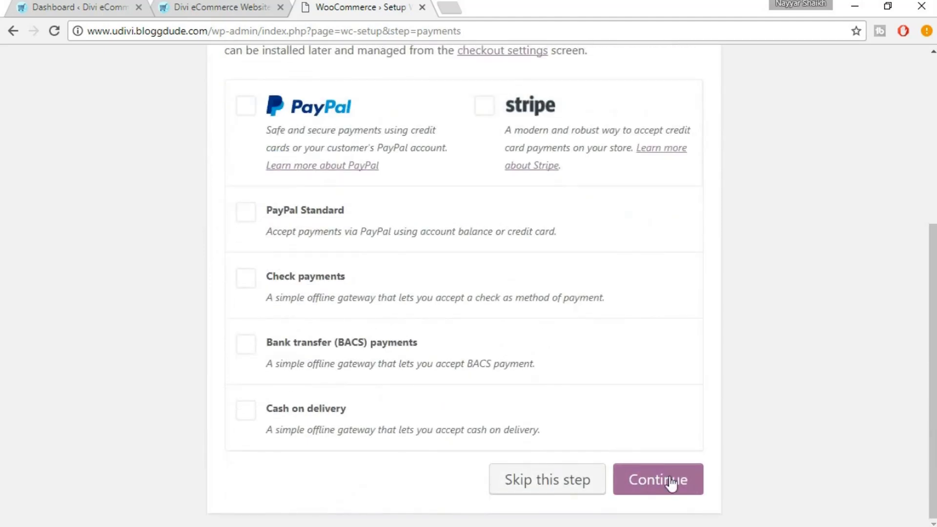
left_click(670, 478)
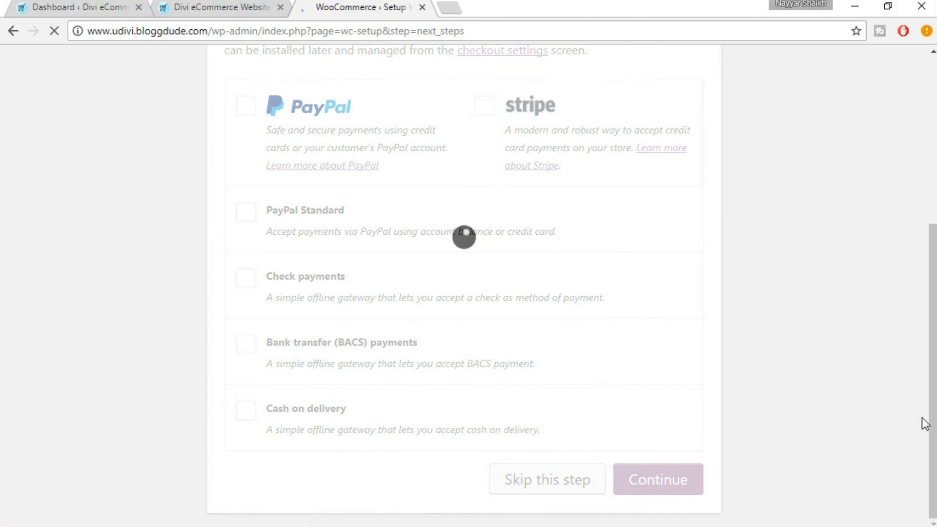
Step: Cut the setup-wizard part from the address so it ends at /wp-admin/ and load it
scroll(921, 417, "down", 2)
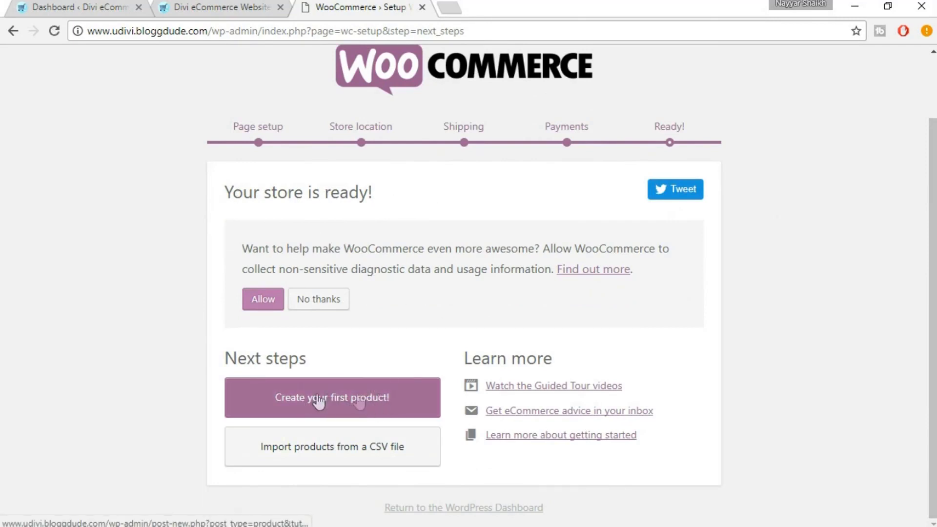
scroll(581, 307, "up", 2)
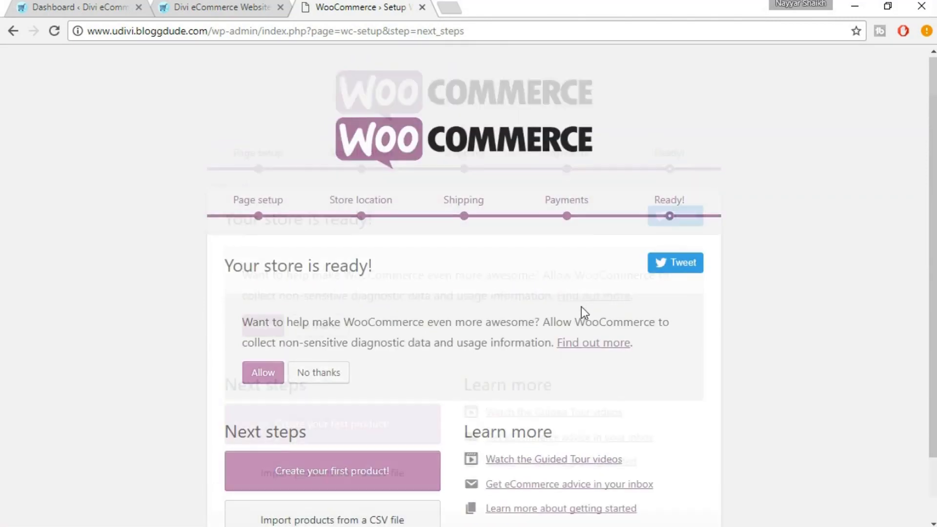
scroll(581, 312, "down", 2)
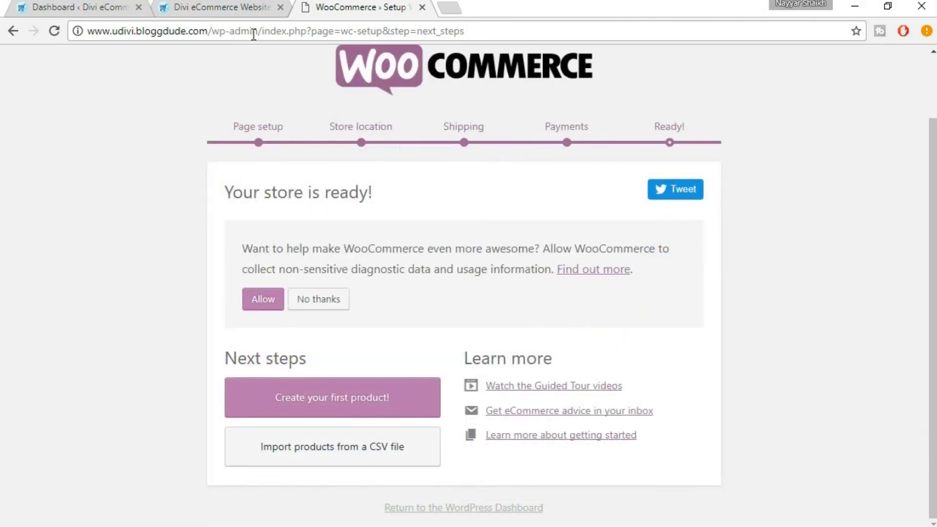
left_click_drag(262, 30, 560, 31)
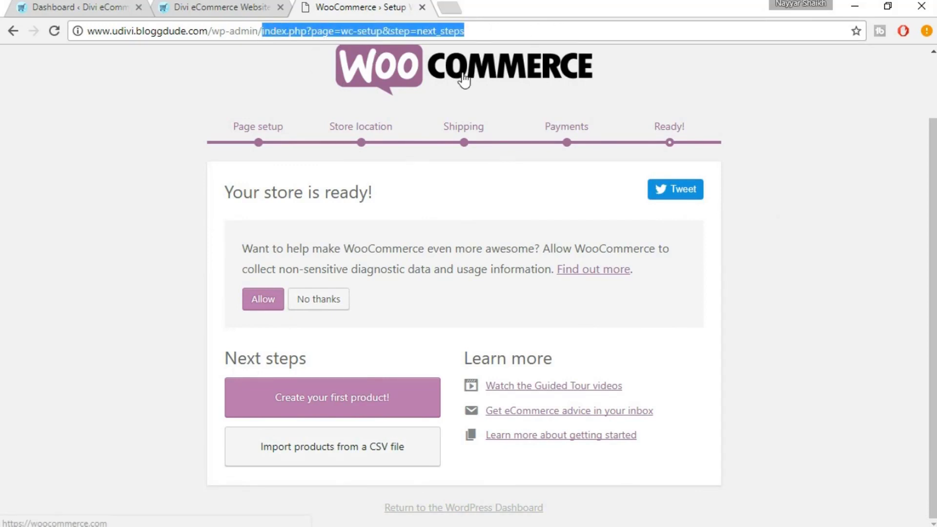
key("BackSpace")
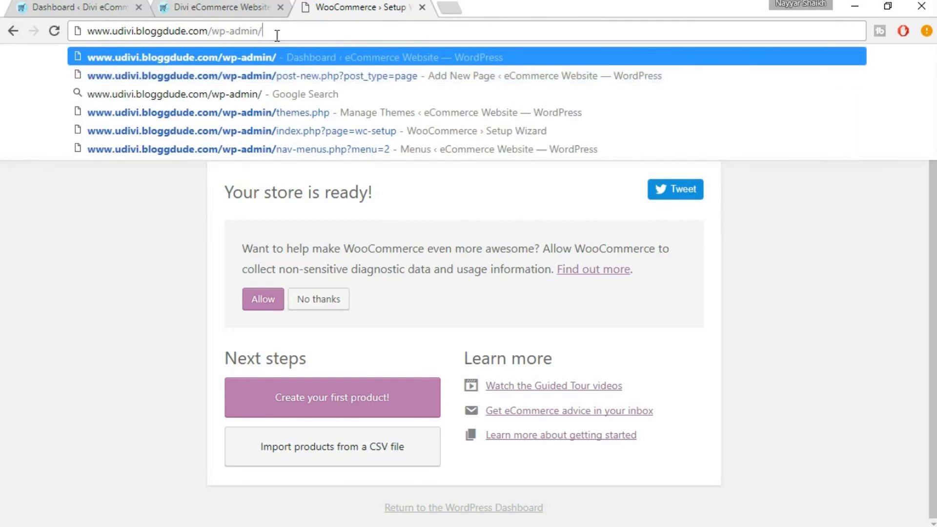
key("Return")
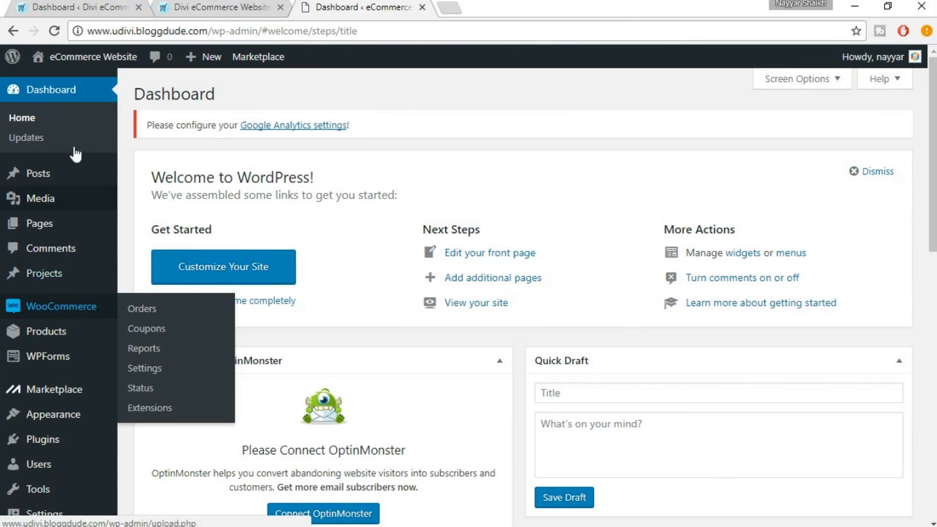
Step: Open WooCommerce > Settings to review the General options
mouse_move(74, 318)
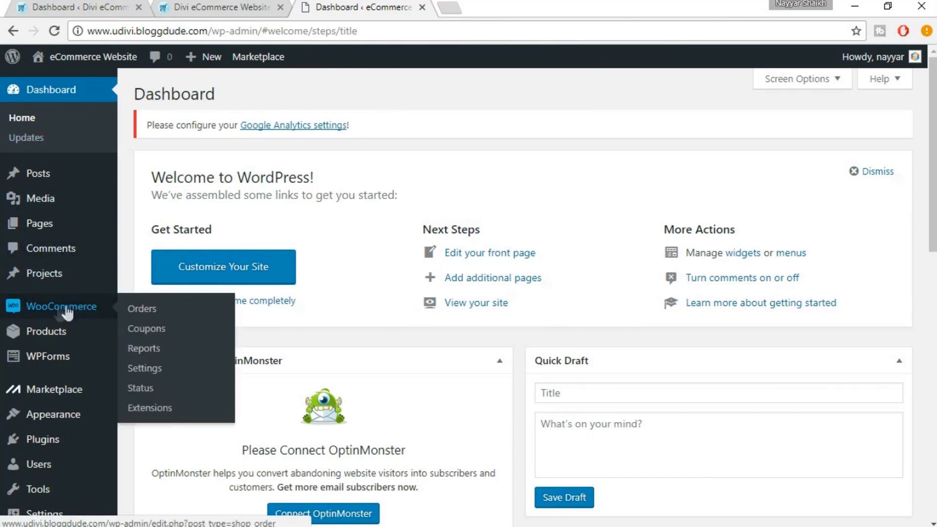
left_click(149, 368)
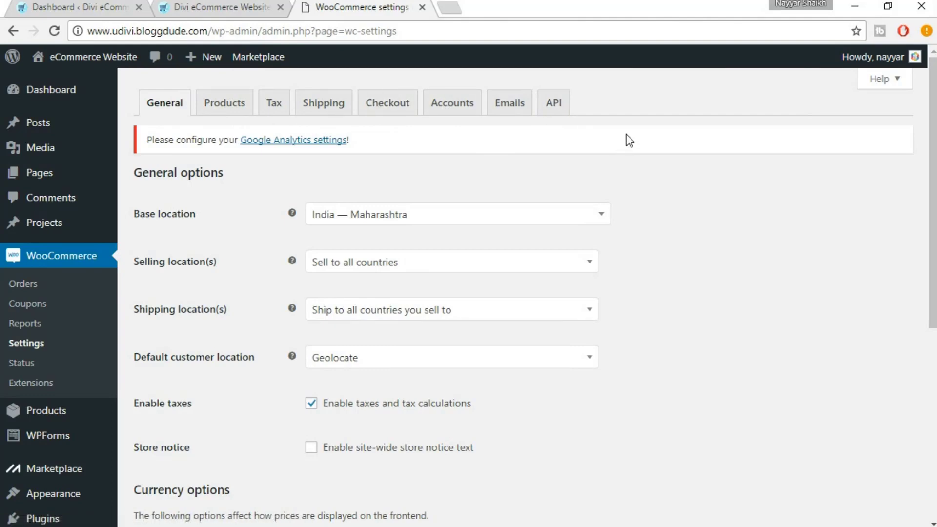
scroll(394, 188, "down", 3)
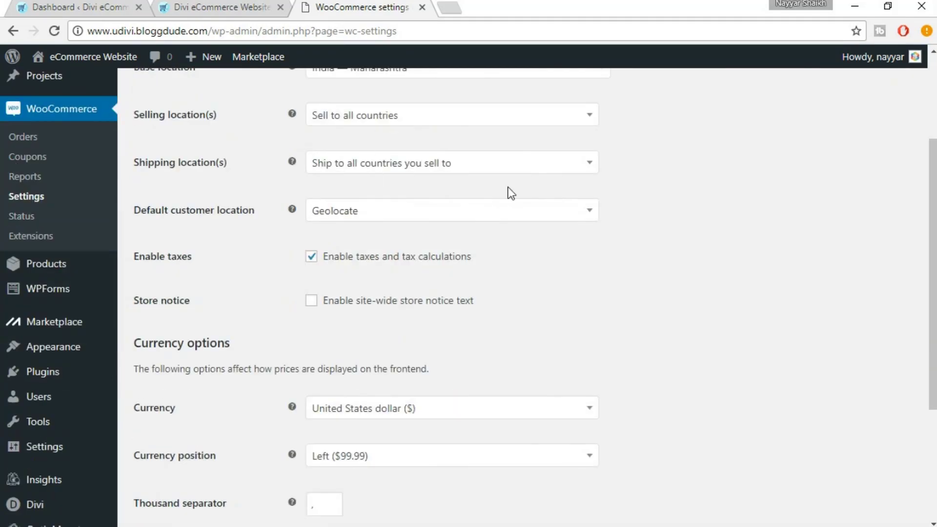
scroll(508, 193, "up", 2)
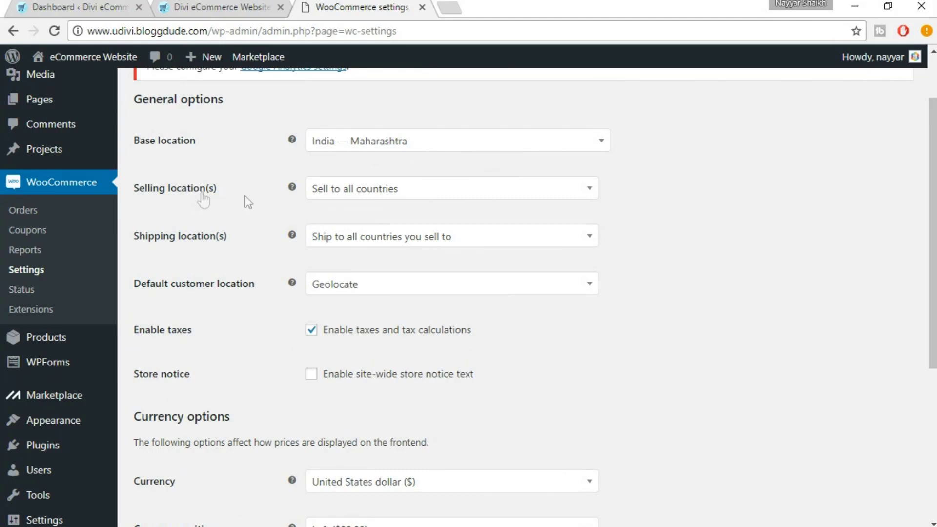
Step: Set selling locations to specific countries, with India as the only country
left_click(401, 193)
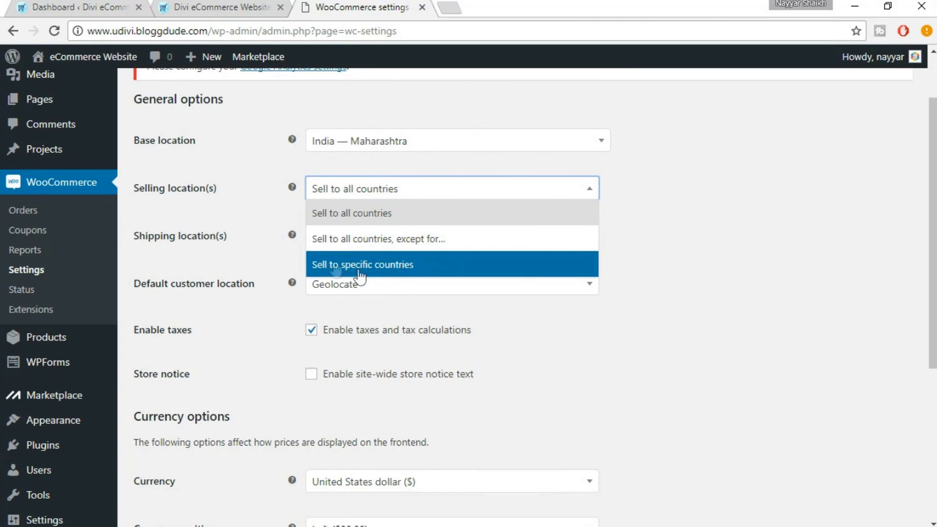
left_click(402, 268)
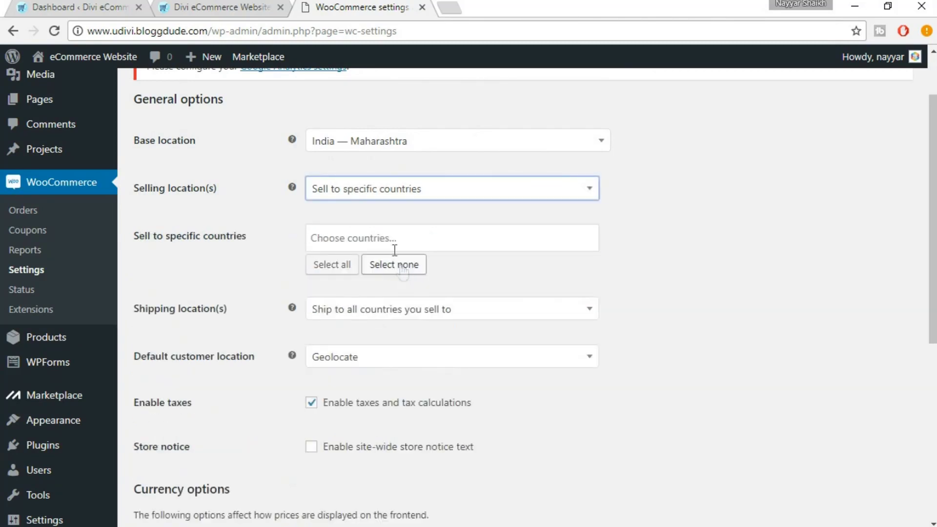
left_click(416, 238)
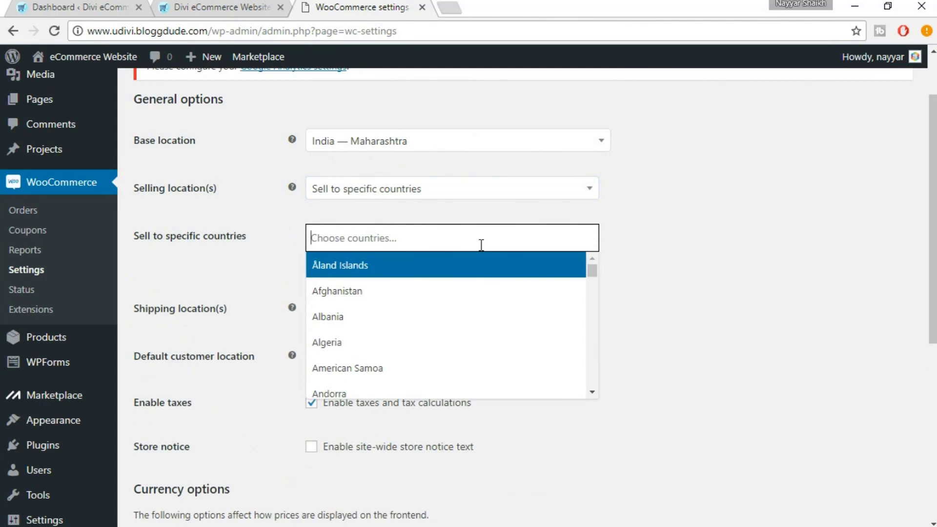
type("indi")
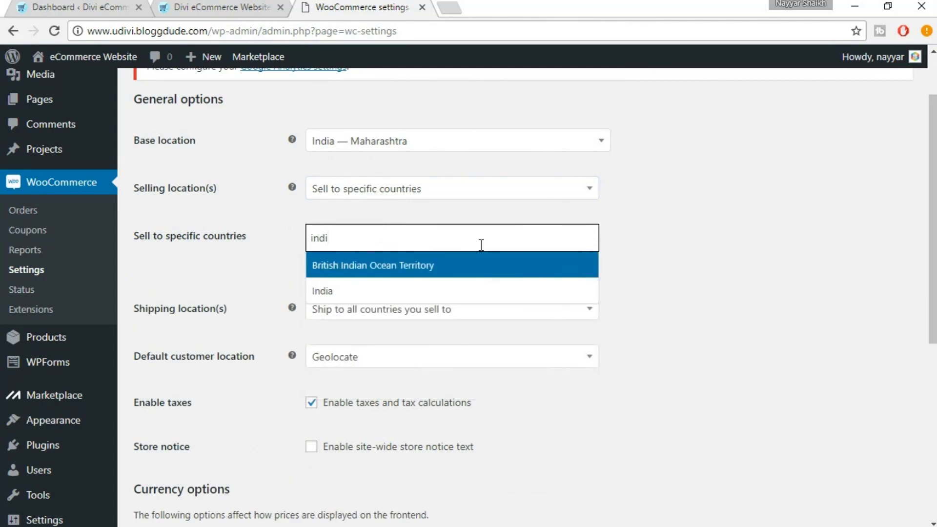
left_click(351, 292)
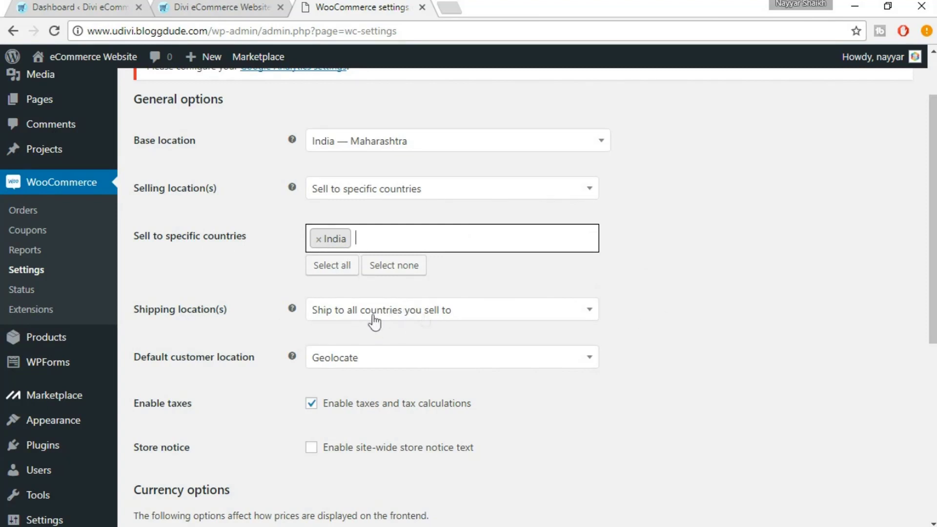
left_click(524, 320)
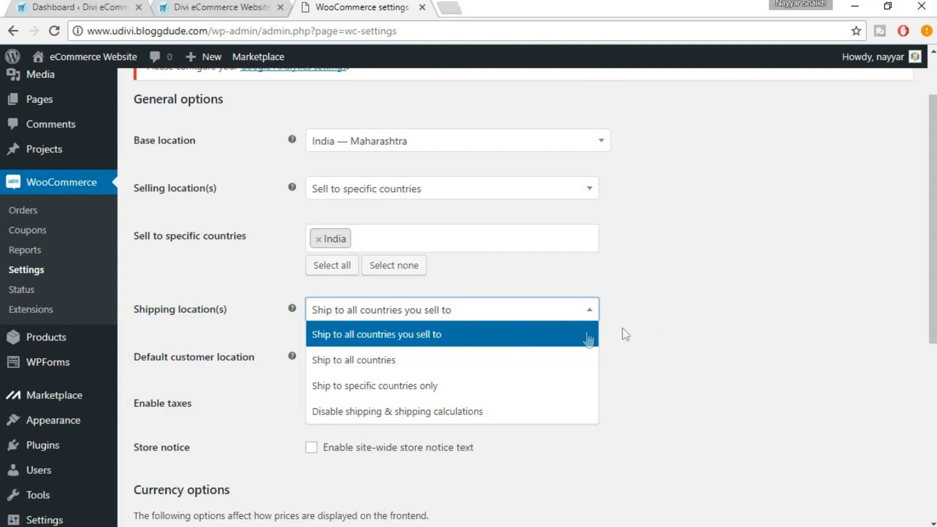
Step: Keep shipping to all countries you sell to and save the general settings
left_click(550, 341)
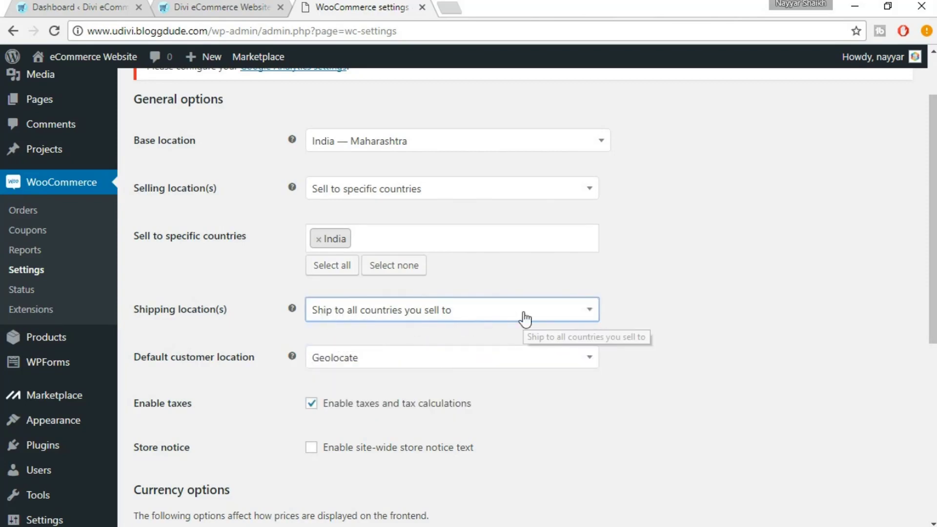
scroll(762, 344, "down", 1)
scroll(760, 339, "down", 3)
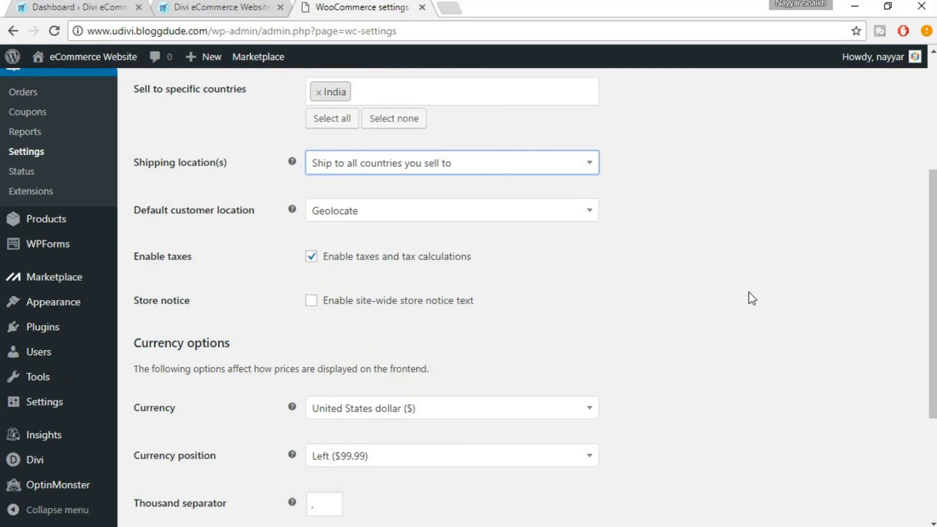
scroll(742, 303, "down", 1)
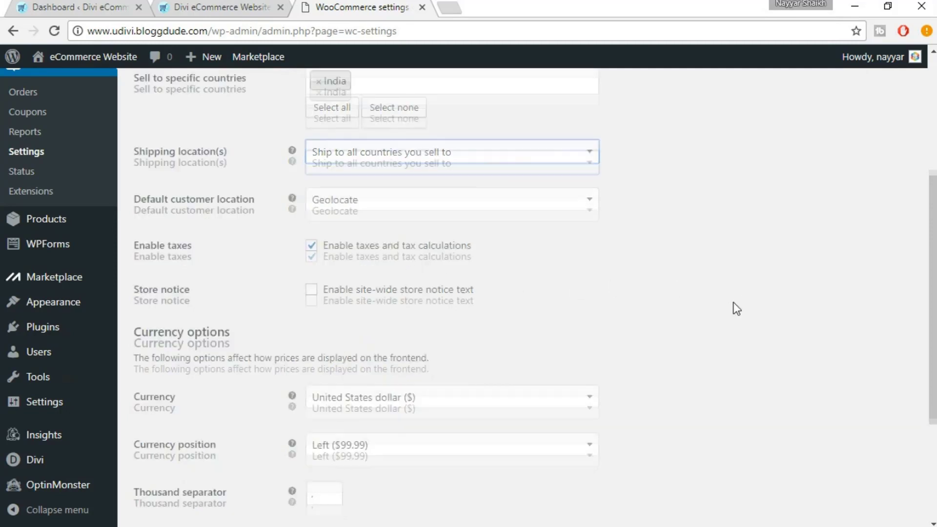
scroll(737, 308, "down", 2)
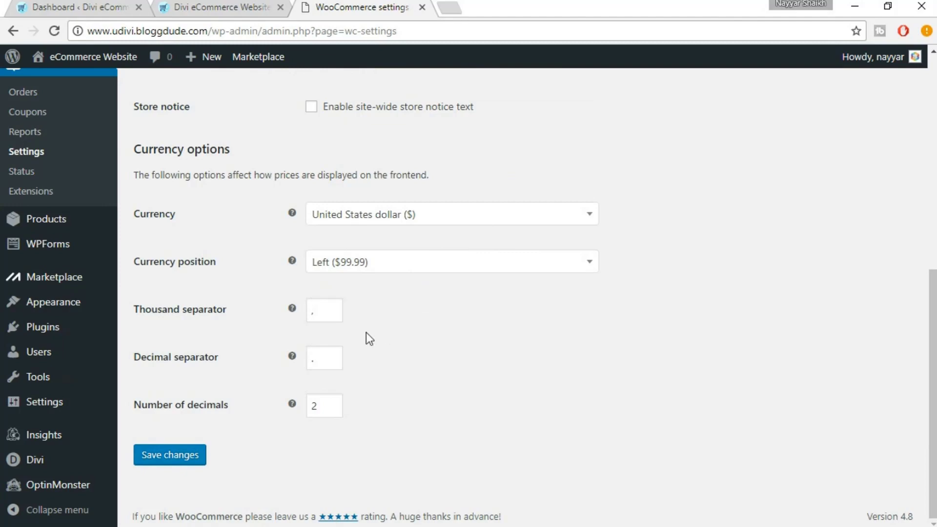
scroll(444, 381, "up", 8)
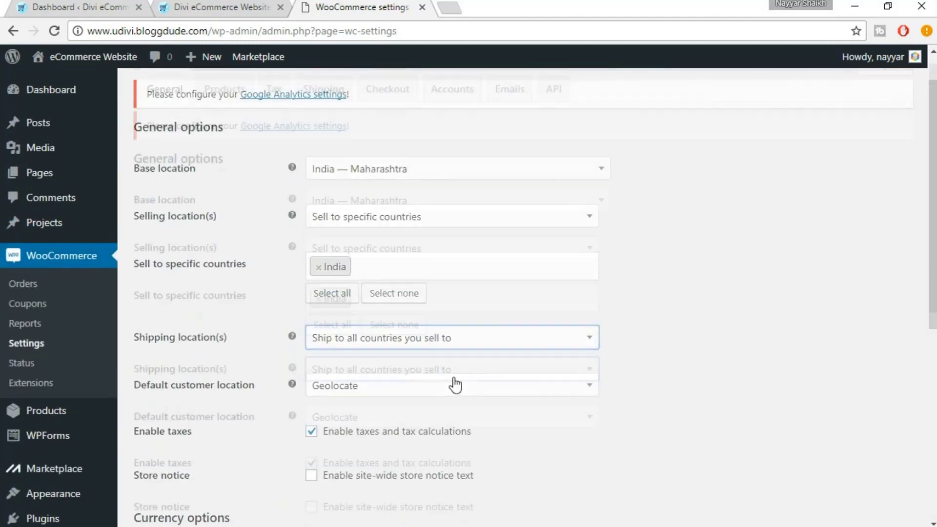
scroll(618, 327, "down", 8)
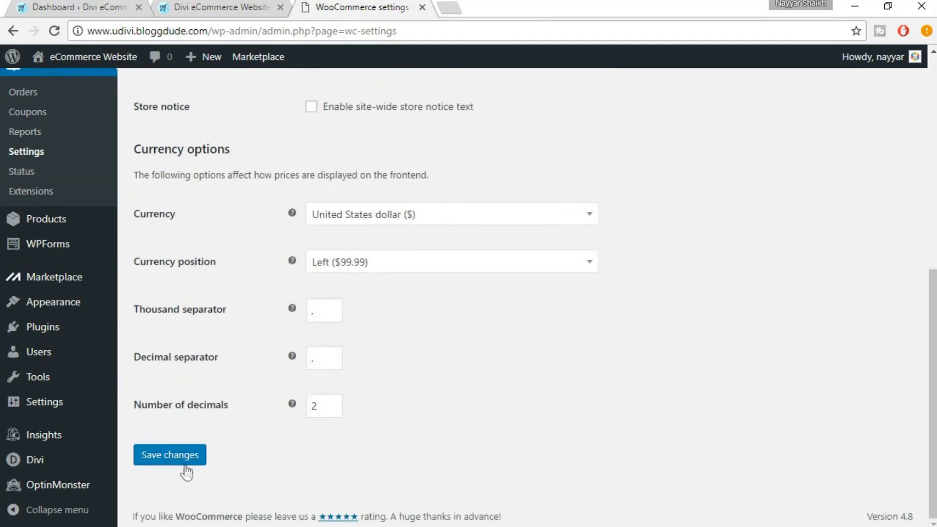
left_click(183, 461)
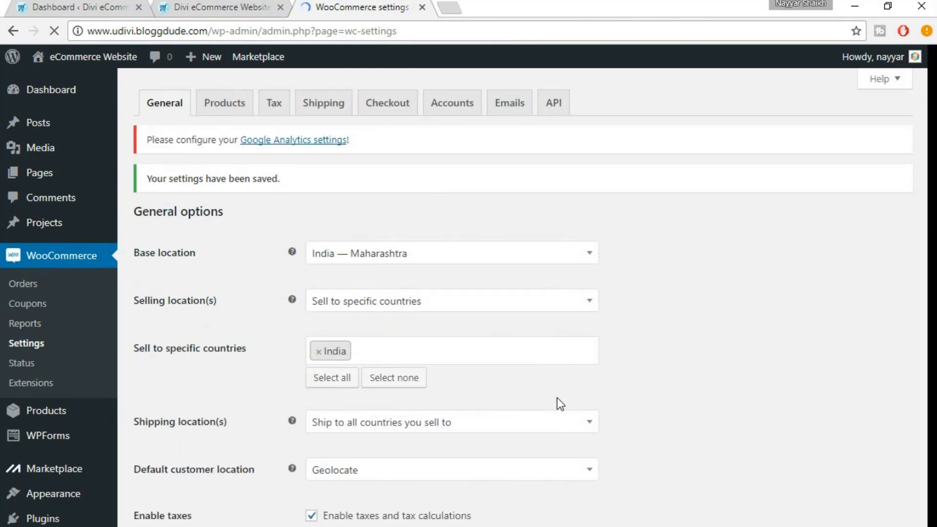
left_click(217, 107)
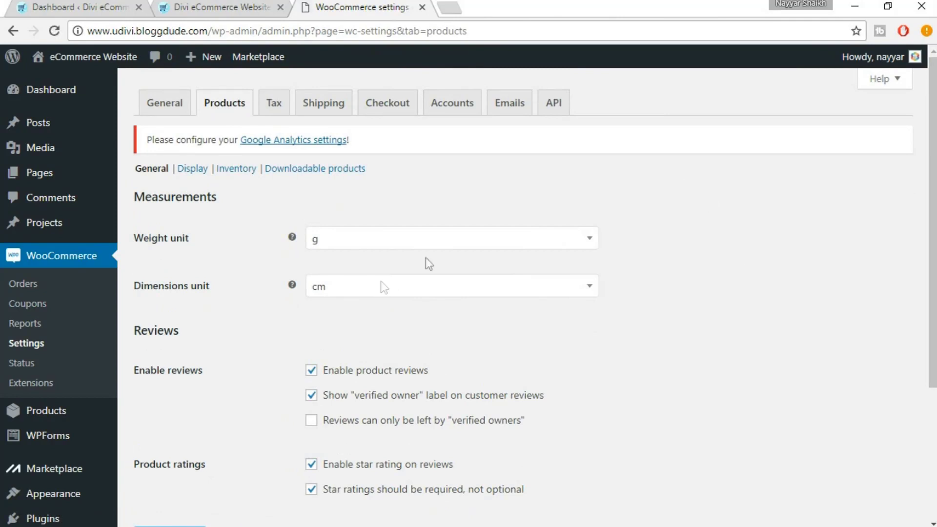
Step: Scroll the Products settings down to the Reviews section
scroll(379, 244, "down", 2)
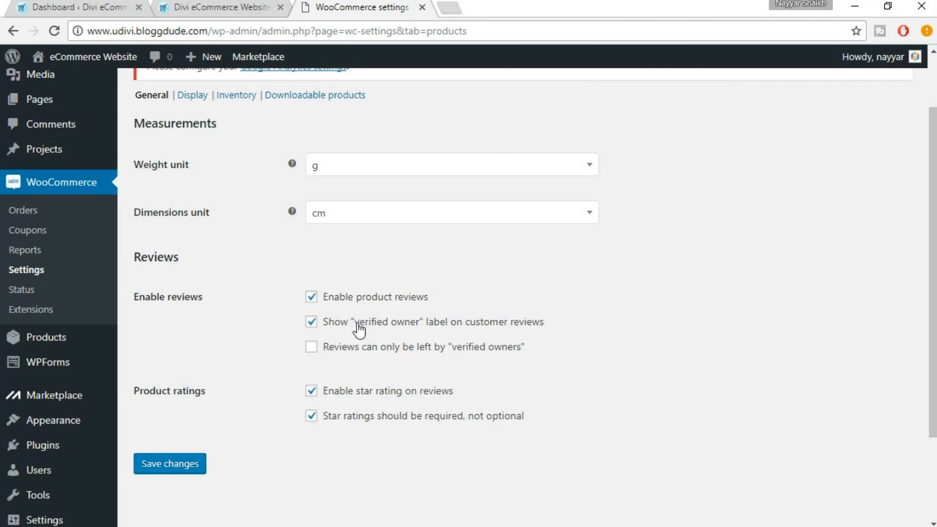
Step: Try the verified-owner and star-rating review options, restore them, and save Products settings
left_click_drag(356, 324, 419, 329)
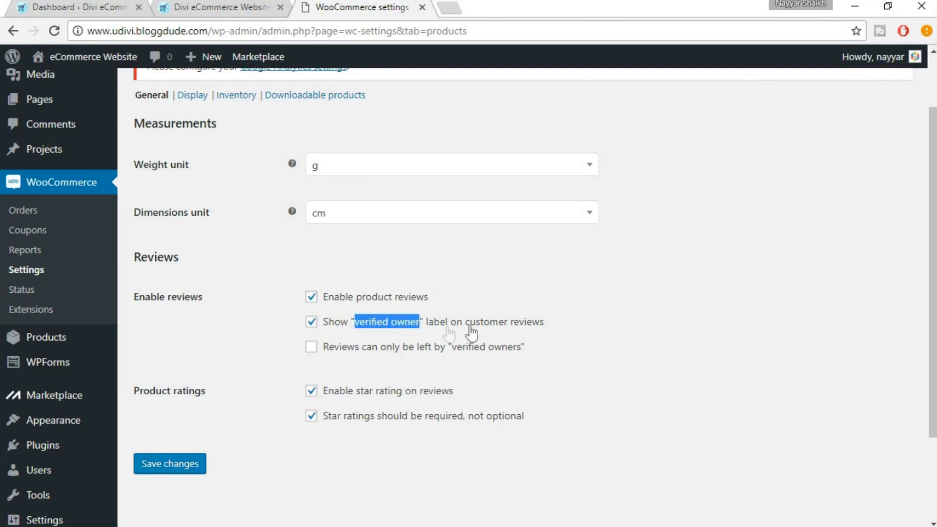
left_click(640, 344)
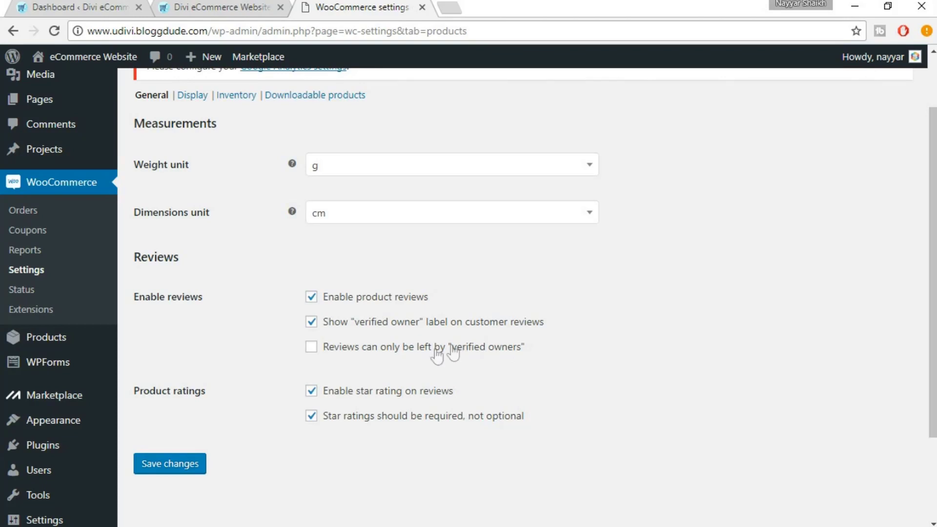
left_click(366, 348)
left_click(360, 350)
left_click(358, 421)
left_click(361, 425)
scroll(289, 427, "up", 1)
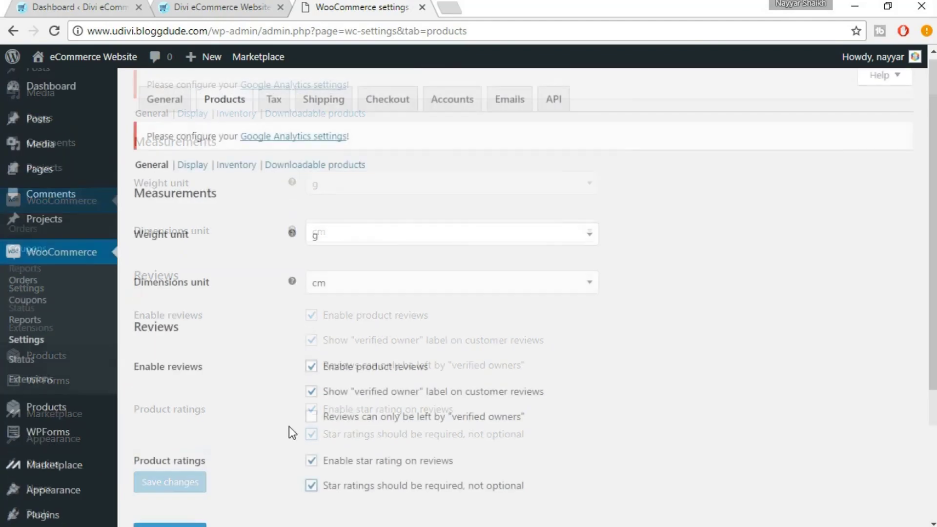
scroll(299, 439, "down", 1)
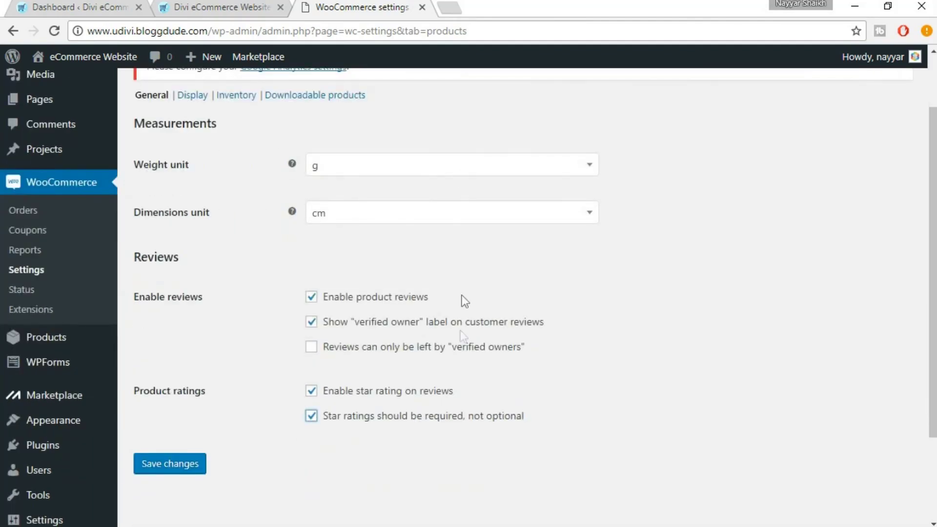
left_click(184, 465)
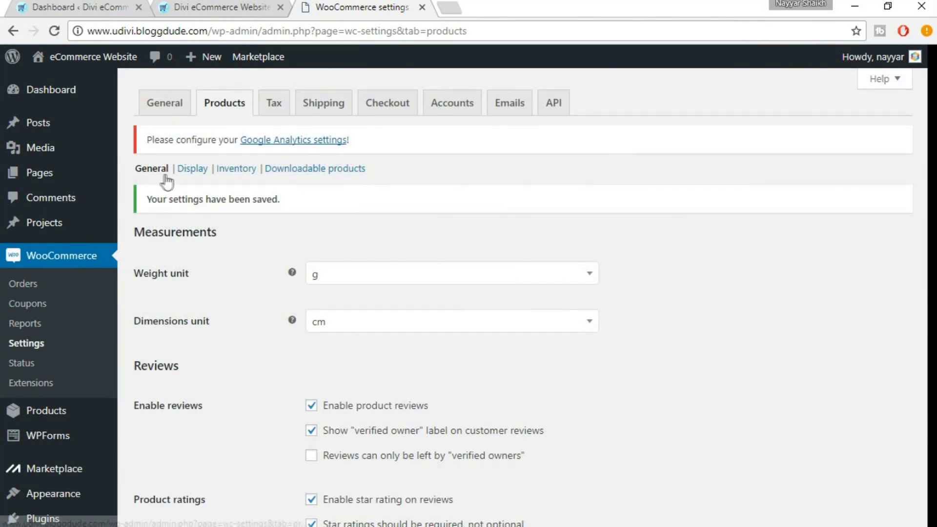
Step: Keep Shop as the shop page showing products, then view the eDivi storefront
left_click(193, 170)
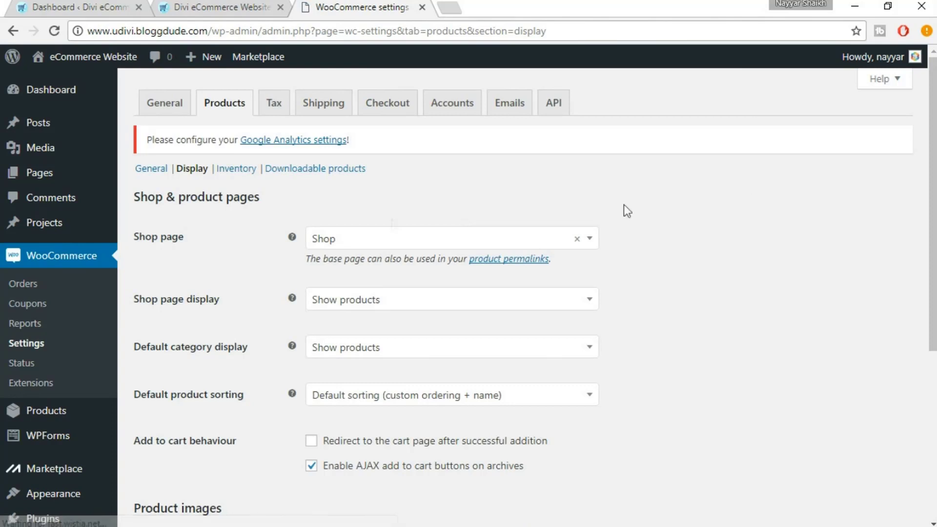
left_click(425, 246)
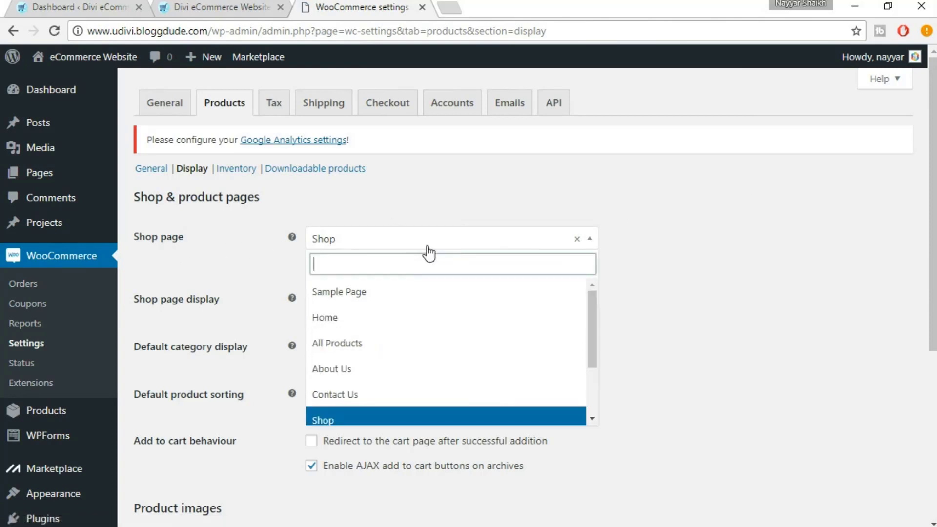
left_click(698, 339)
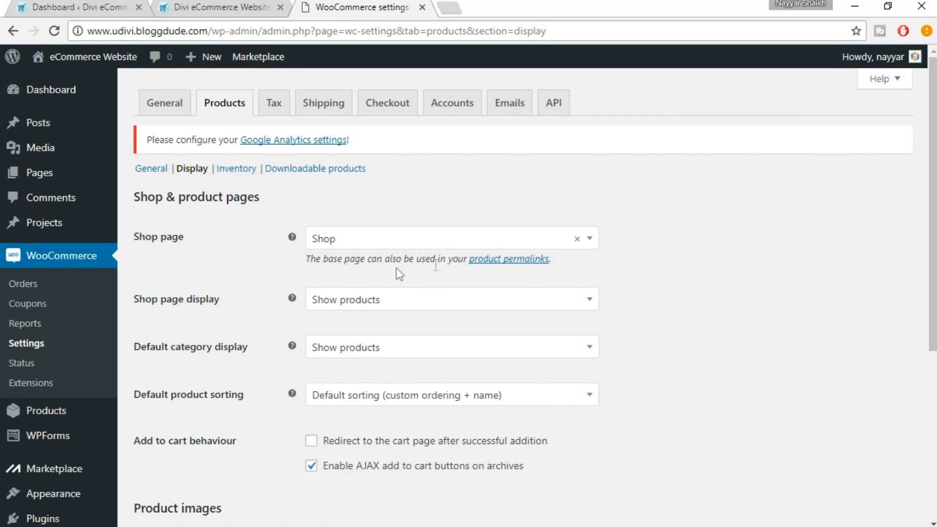
scroll(403, 312, "down", 3)
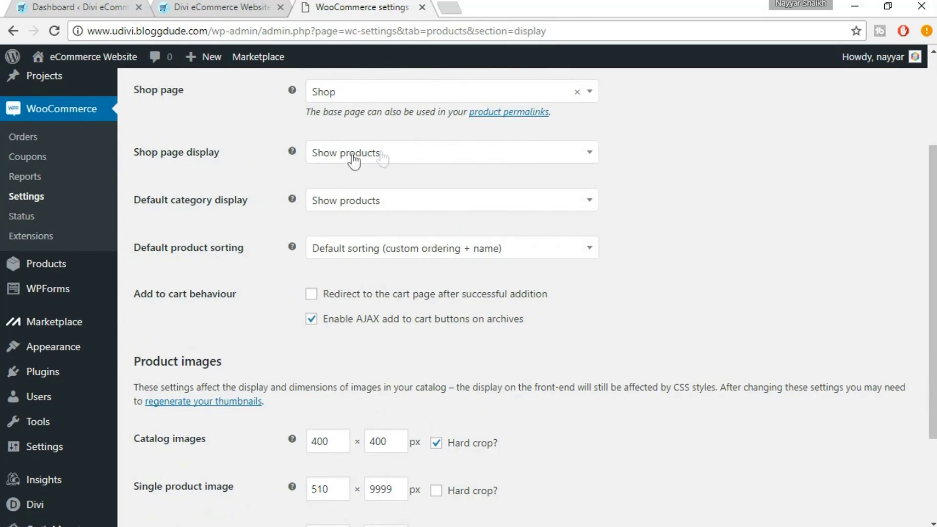
left_click(391, 156)
left_click(393, 157)
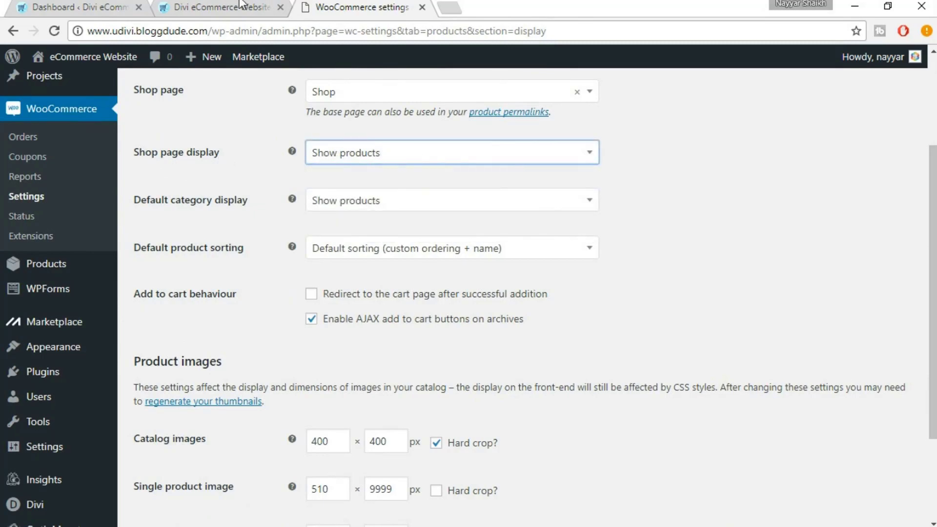
left_click(244, 7)
scroll(702, 230, "up", 6)
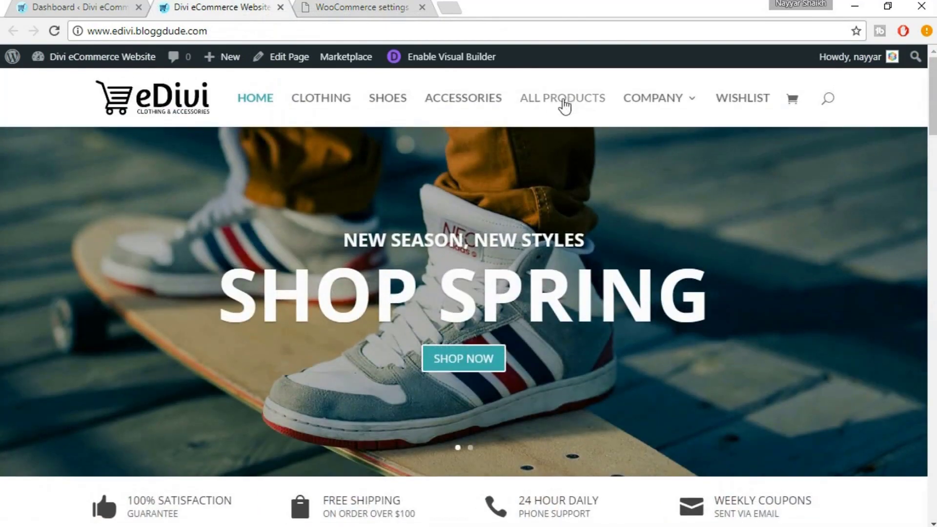
Step: Browse the store's all products page
left_click(563, 107)
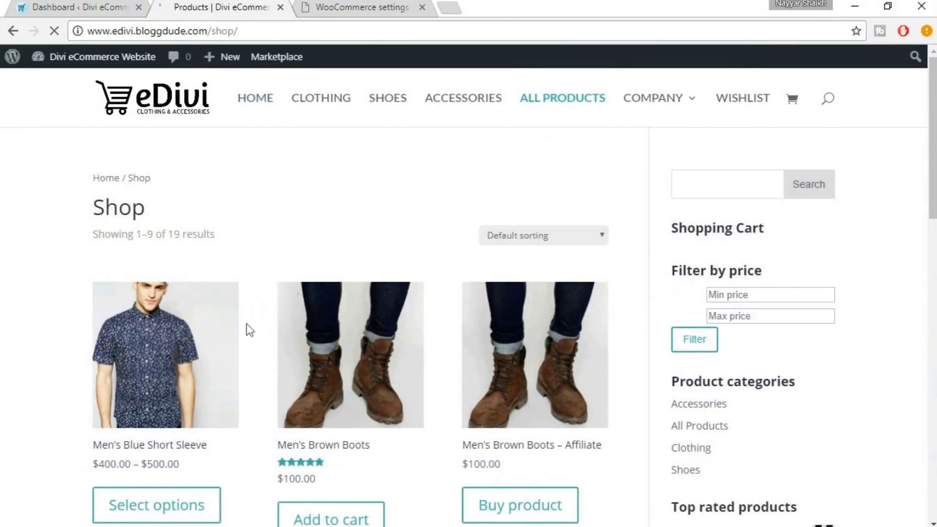
scroll(549, 298, "down", 3)
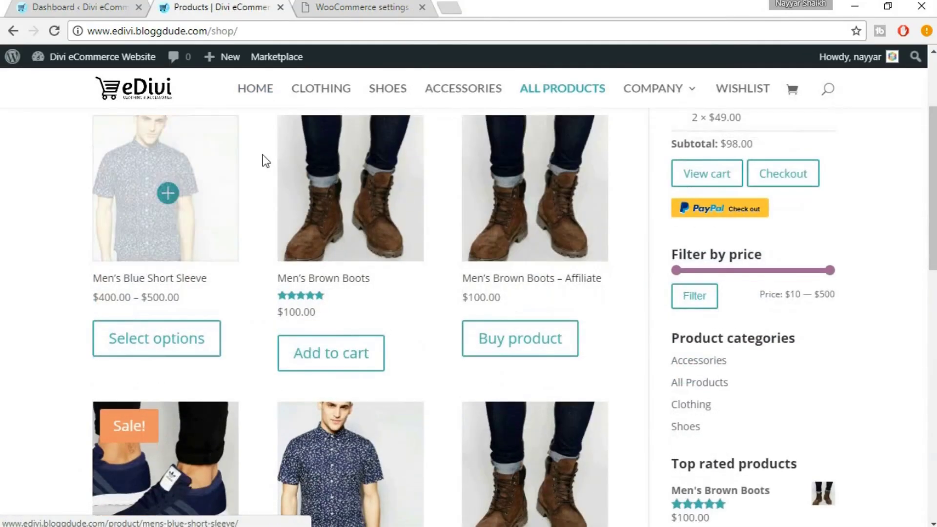
scroll(195, 291, "up", 3)
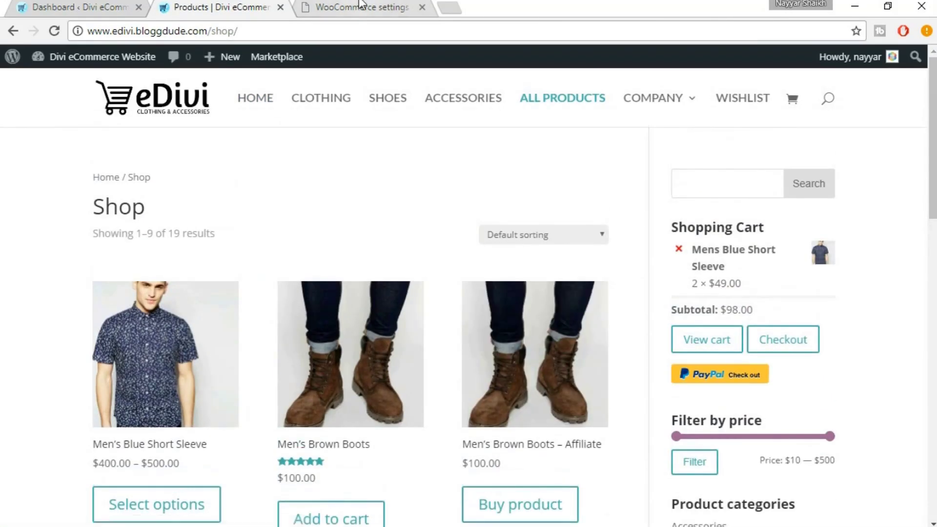
Step: Check the Shop page display options in Products > Display, leaving Show products selected
left_click(361, 6)
scroll(430, 216, "up", 1)
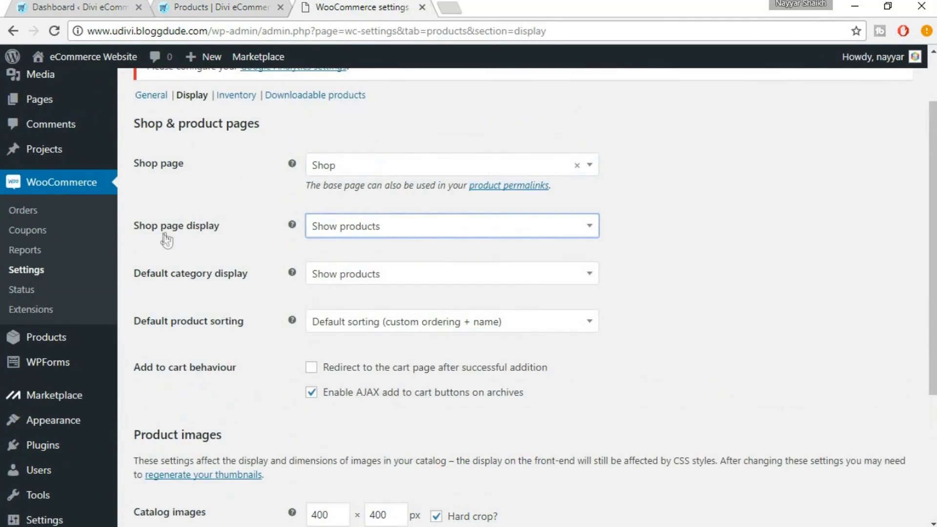
left_click(387, 230)
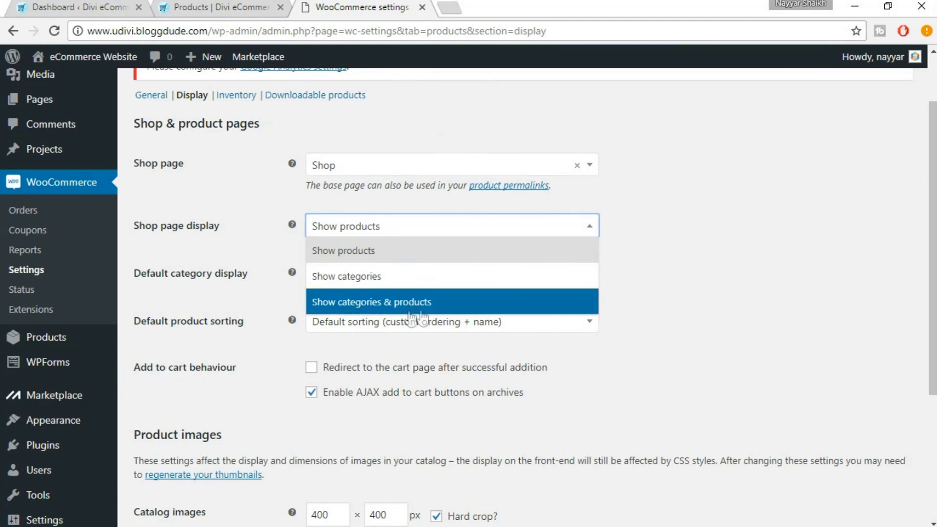
left_click(264, 217)
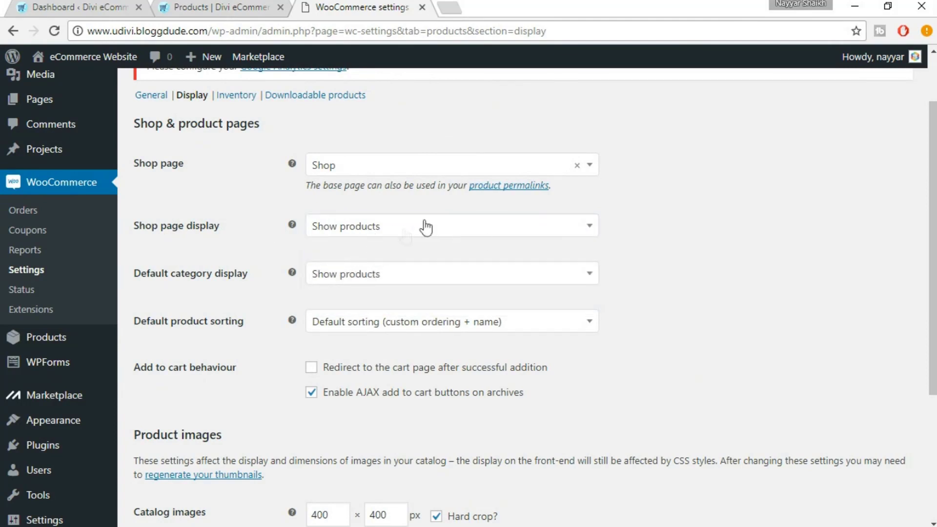
left_click(477, 237)
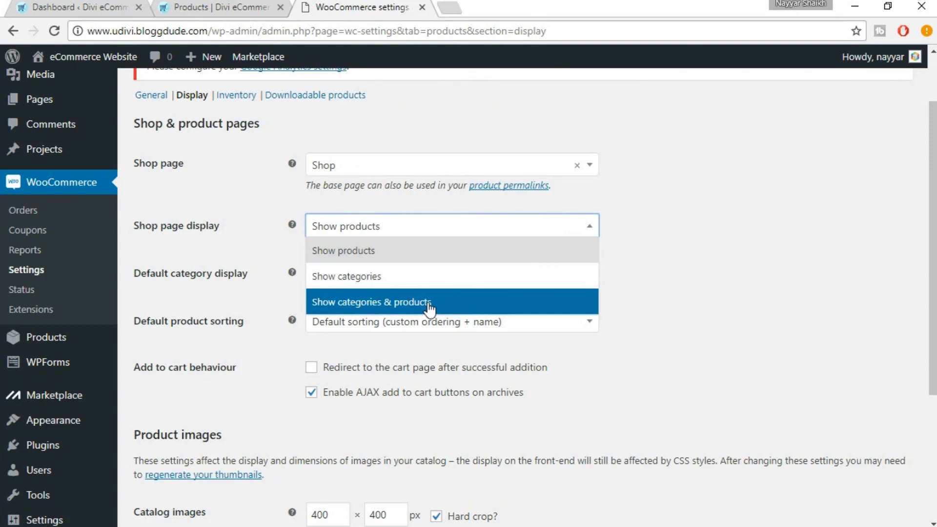
left_click(717, 298)
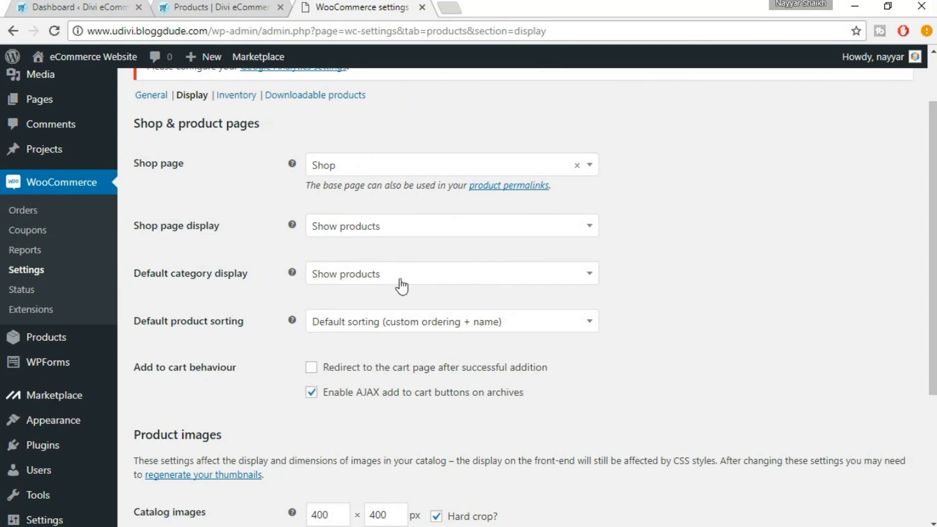
Step: View the storefront's Clothing category page, then return to the Display settings
left_click(263, 6)
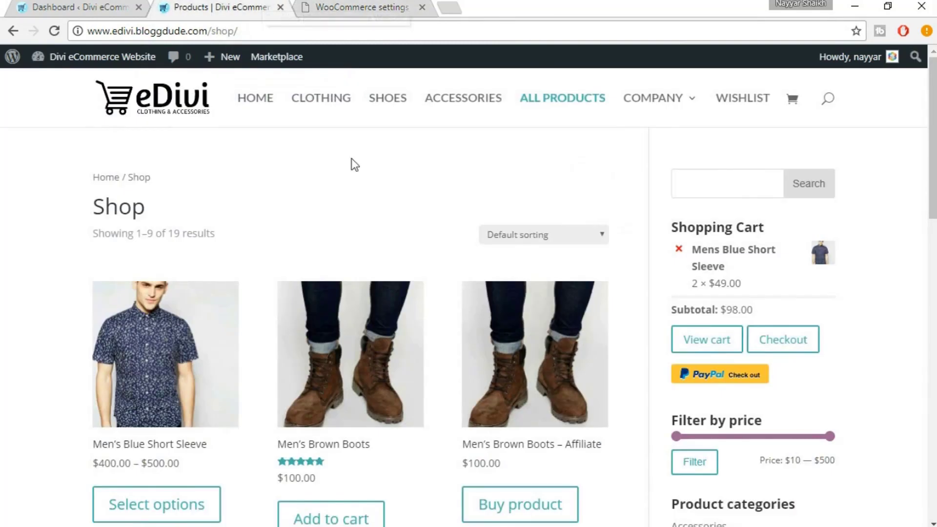
left_click(336, 112)
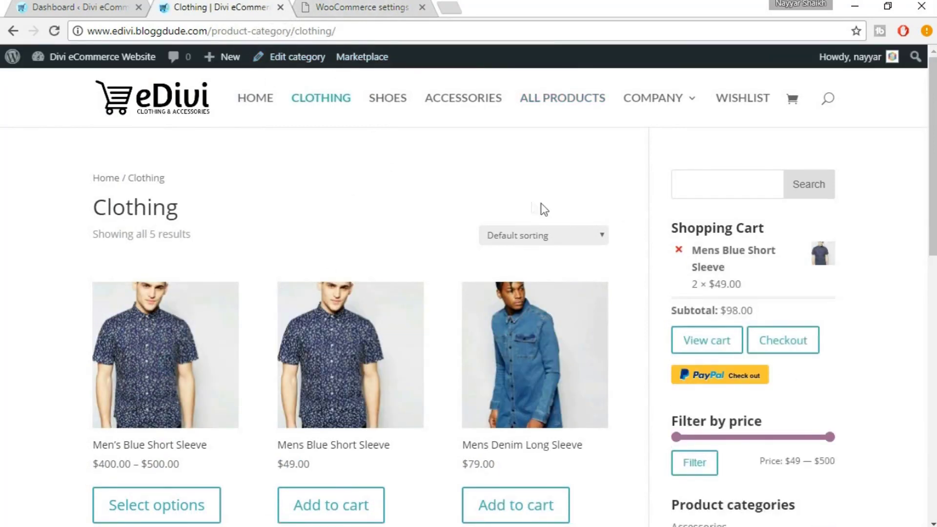
scroll(542, 206, "down", 5)
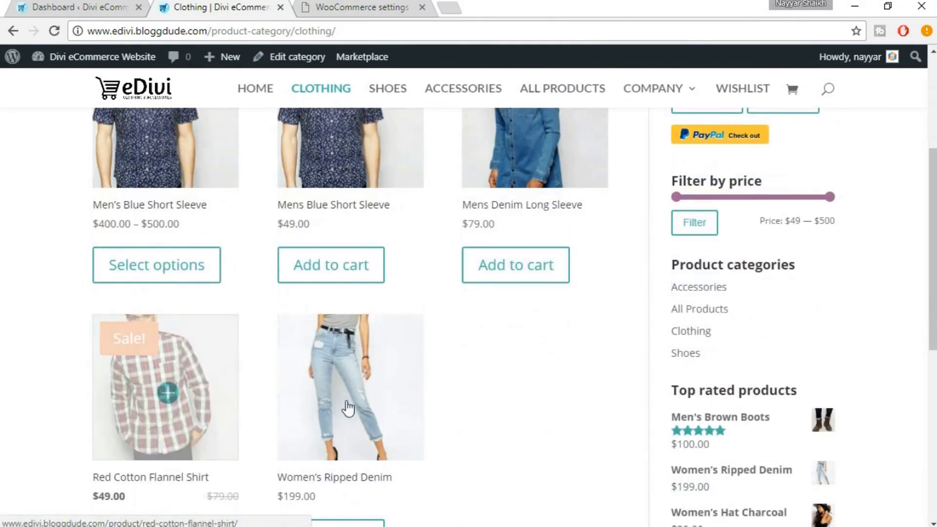
key("ctrl+Tab")
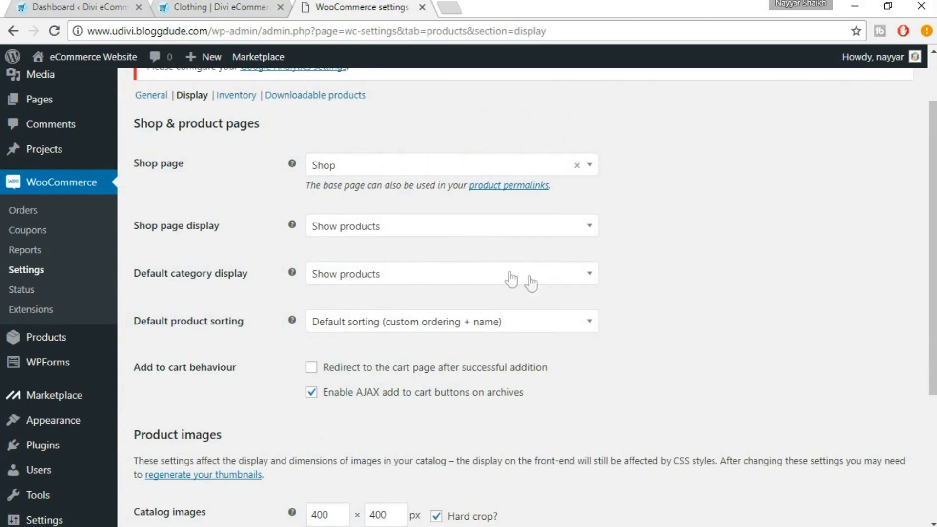
scroll(667, 294, "down", 2)
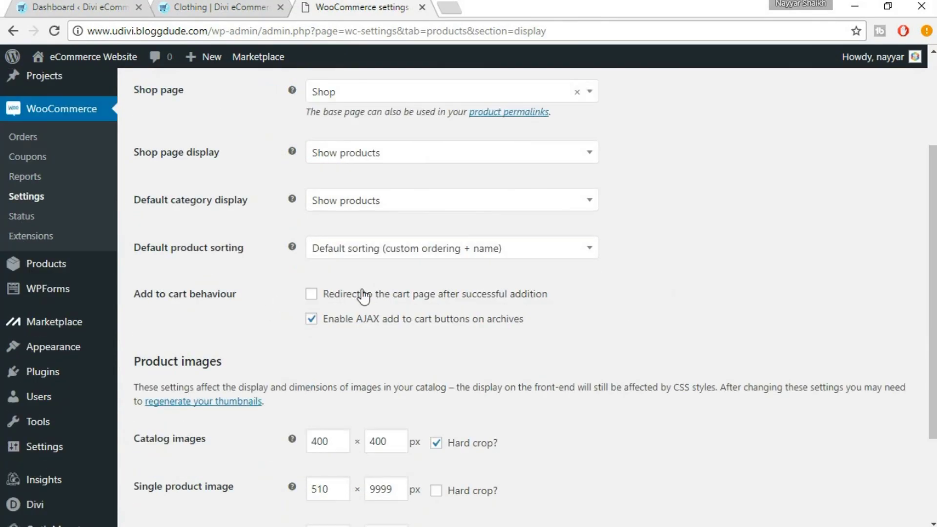
Step: Save the Products > Display settings unchanged, with Shop page display as Show products
scroll(639, 315, "down", 1)
scroll(639, 315, "down", 1)
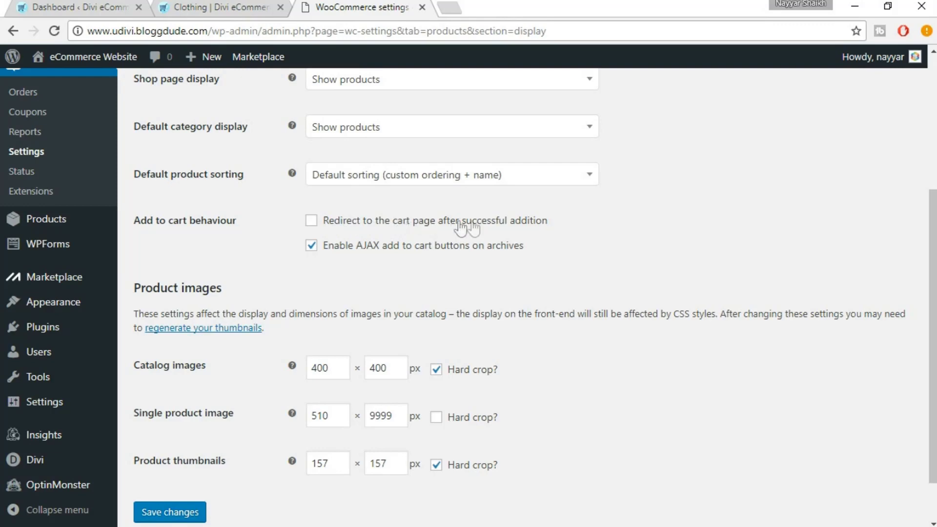
scroll(429, 412, "down", 2)
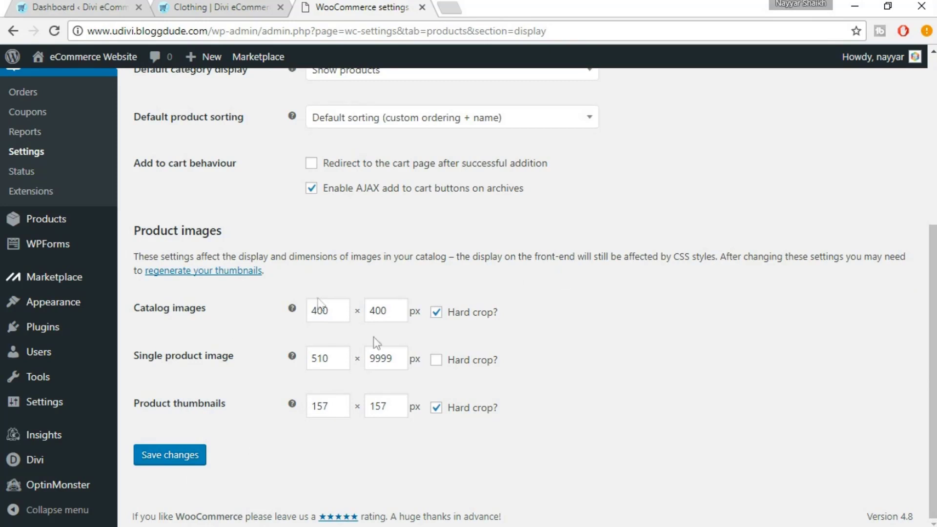
left_click(176, 466)
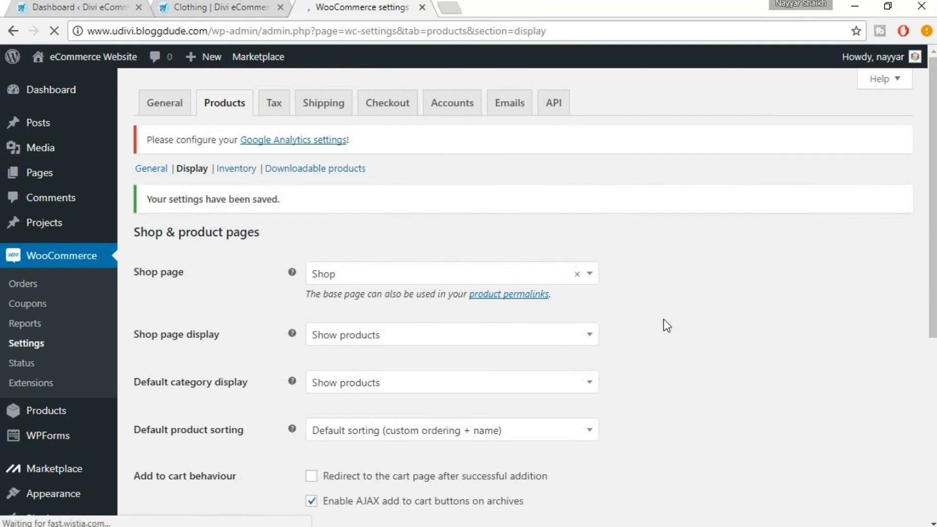
Step: Open Products > Inventory and toggle Enable stock management off and on, leaving it enabled
left_click(247, 171)
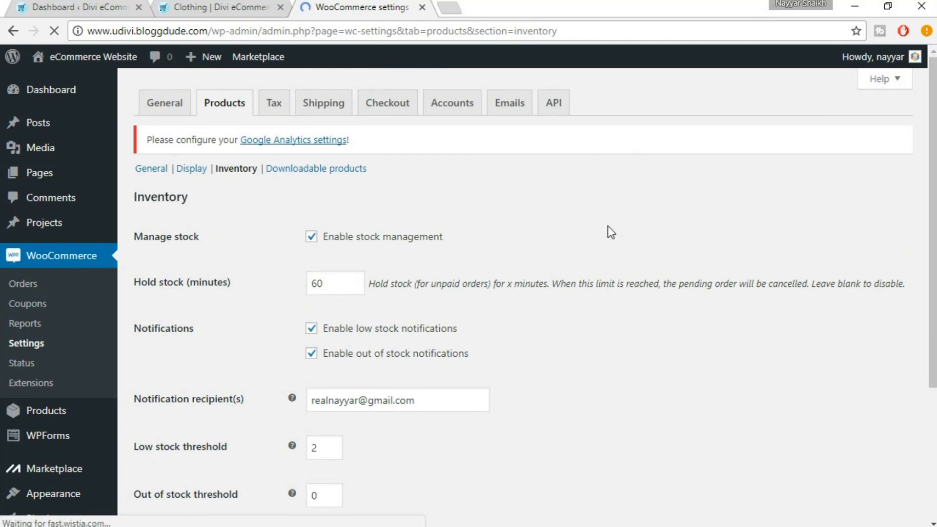
left_click(358, 240)
left_click(358, 241)
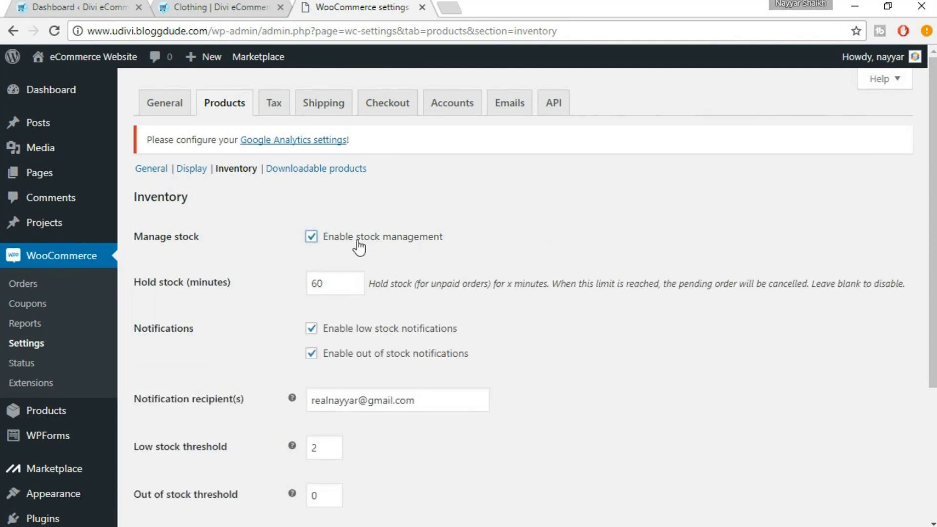
left_click(358, 241)
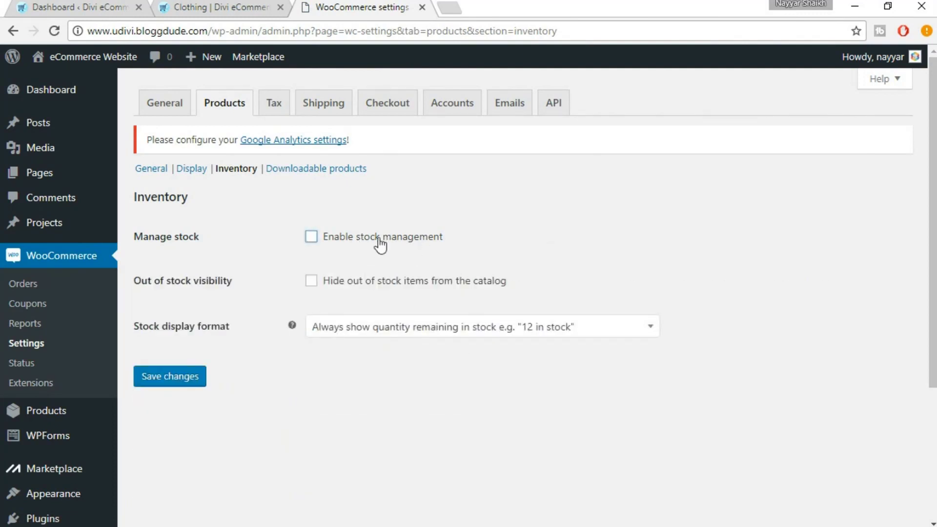
left_click(378, 244)
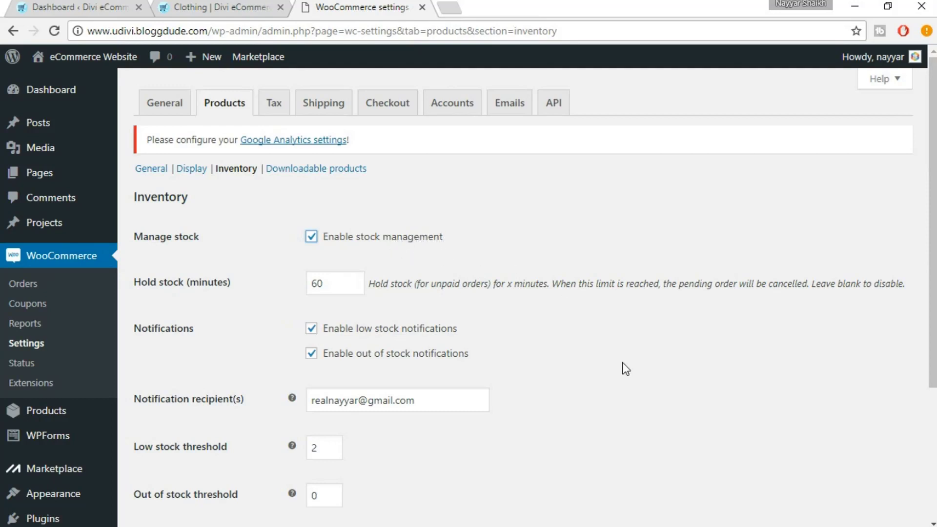
scroll(623, 362, "down", 2)
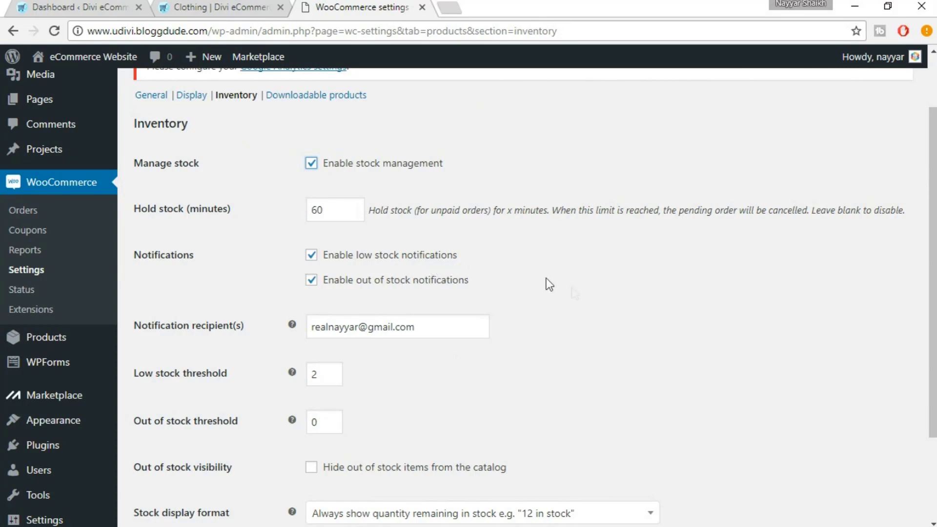
Step: Keep the notification recipient, low stock threshold 2, and out-of-stock items shown, then save
scroll(663, 318, "down", 1)
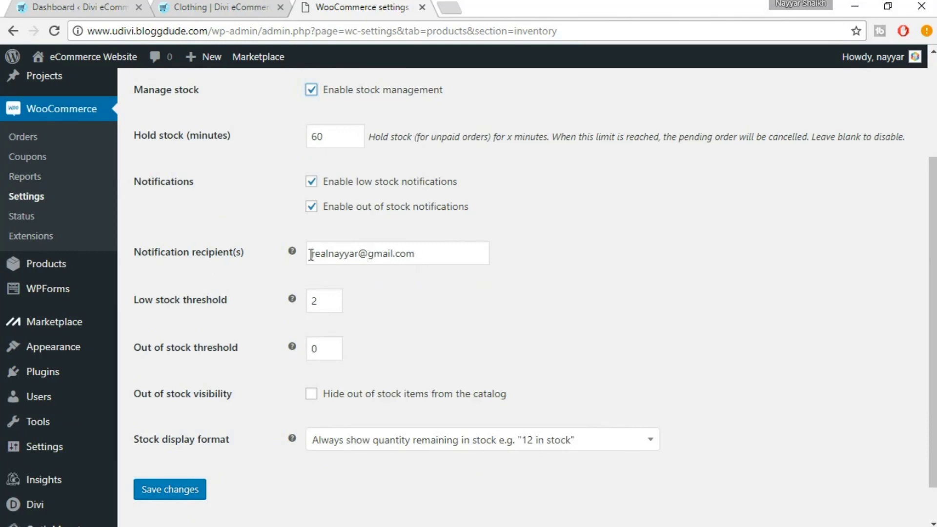
triple_click(456, 254)
left_click(562, 255)
mouse_move(301, 301)
double_click(315, 303)
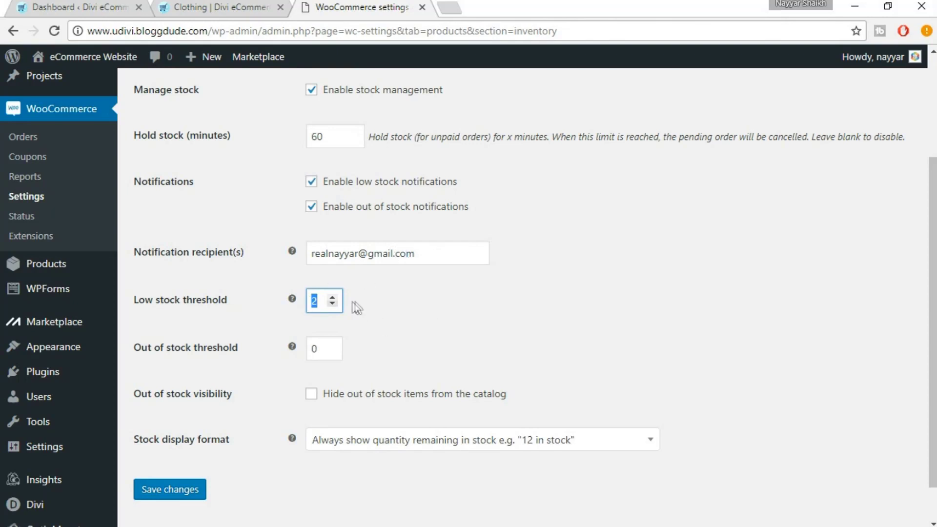
scroll(603, 344, "down", 1)
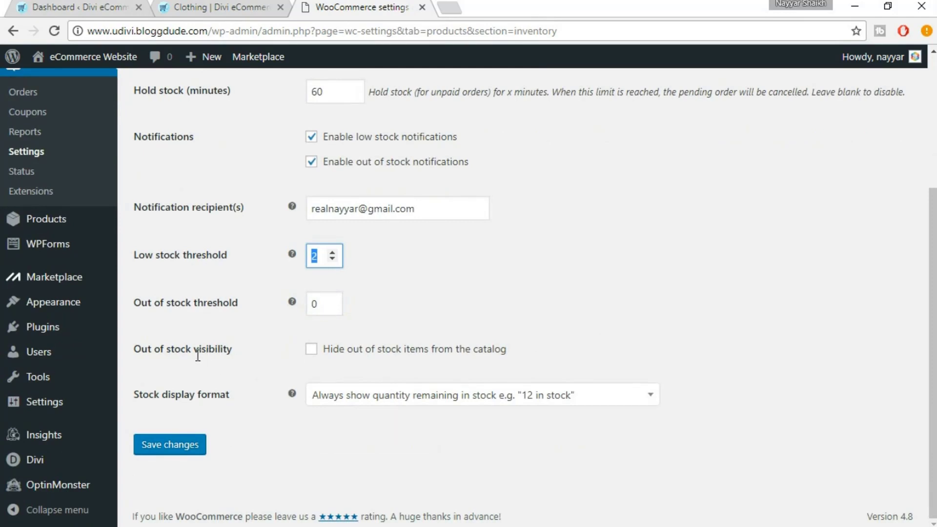
left_click(312, 352)
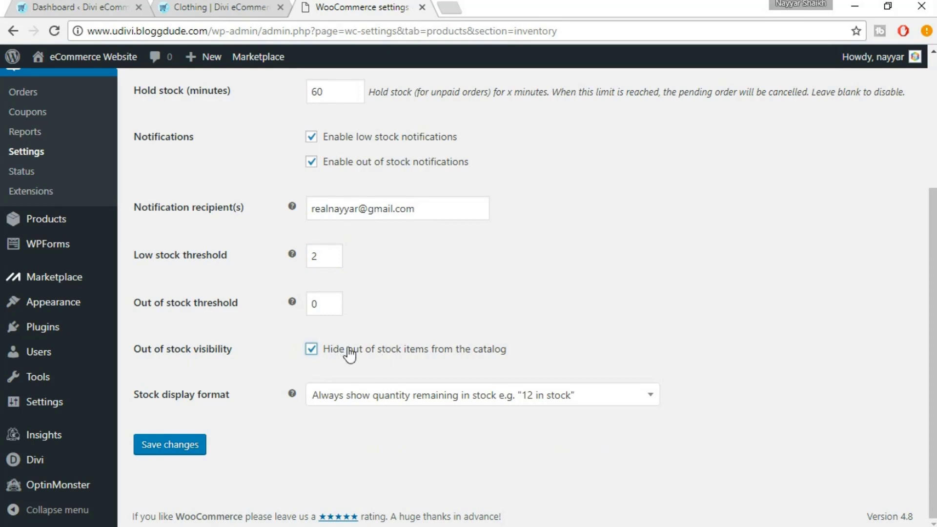
left_click(342, 350)
left_click(179, 451)
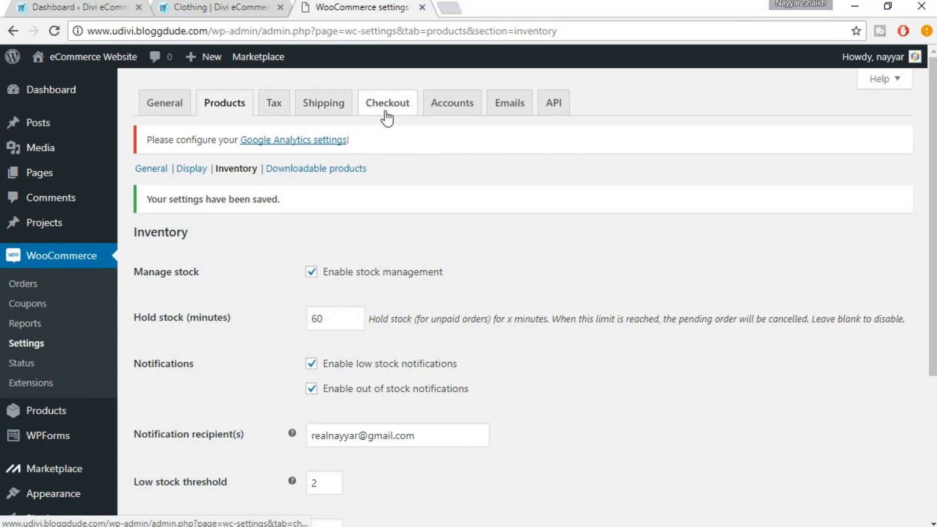
Step: Keep My account as the account page, allow registration on My account, and save
left_click(443, 111)
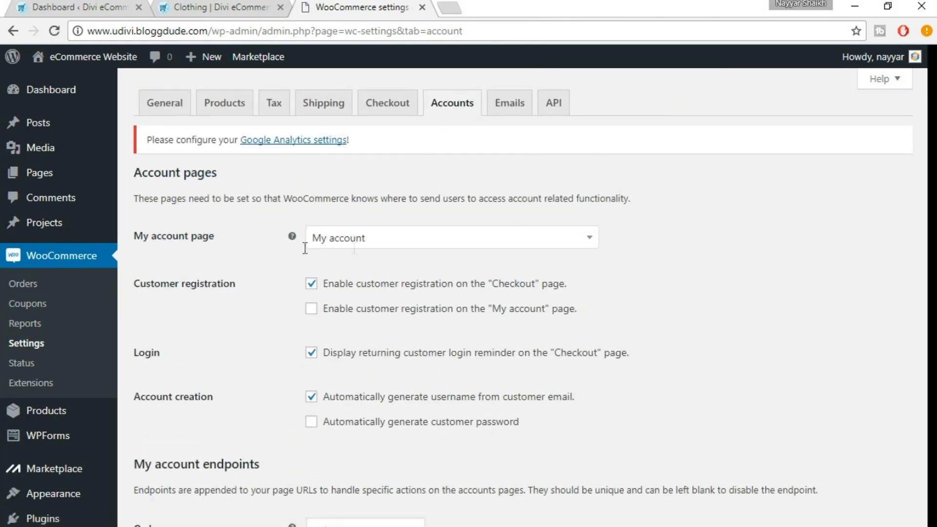
left_click(382, 251)
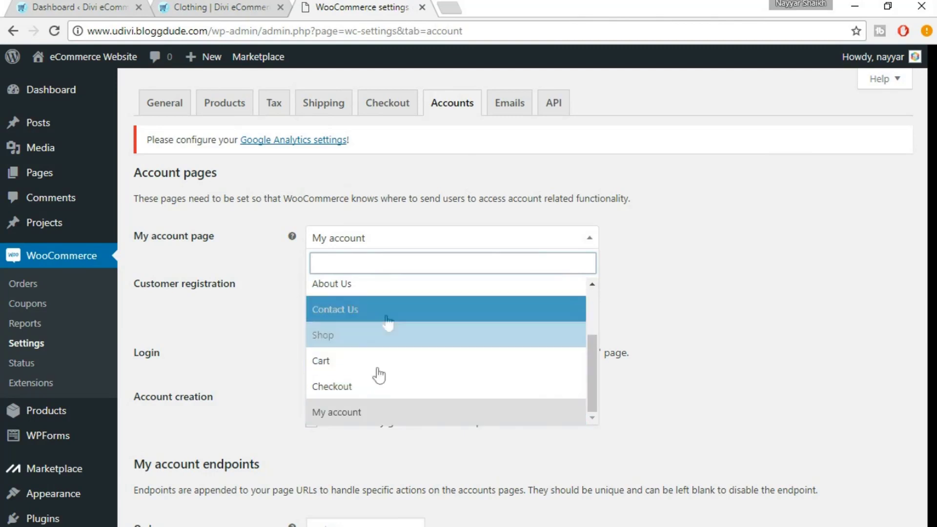
left_click(368, 414)
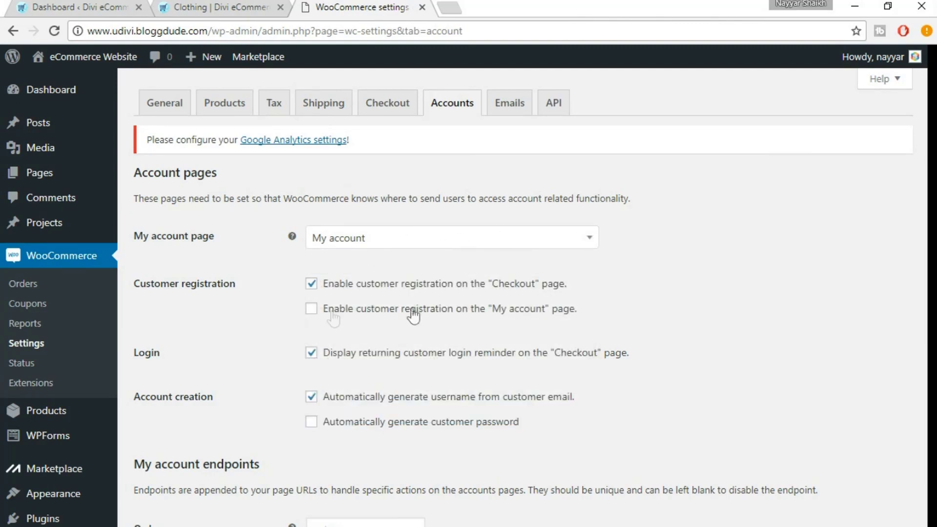
left_click(383, 318)
scroll(718, 340, "down", 3)
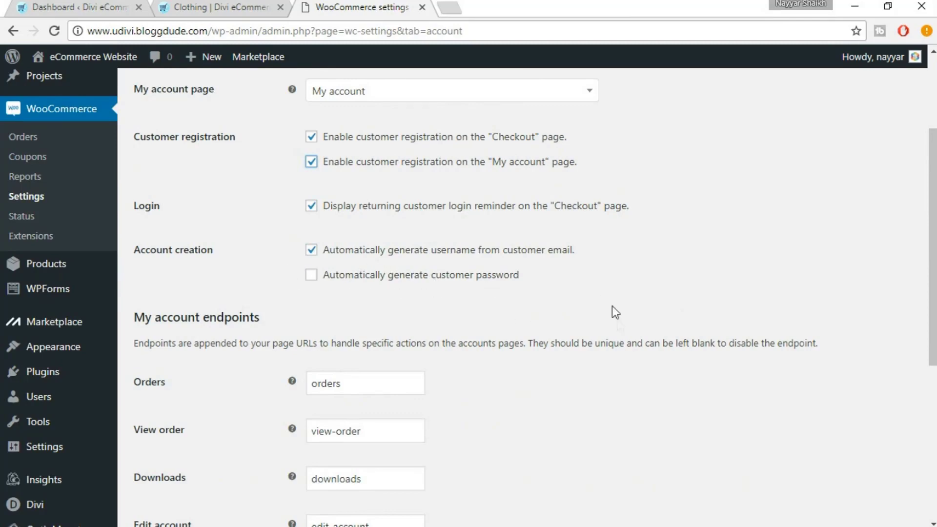
scroll(614, 312, "down", 2)
scroll(621, 329, "down", 5)
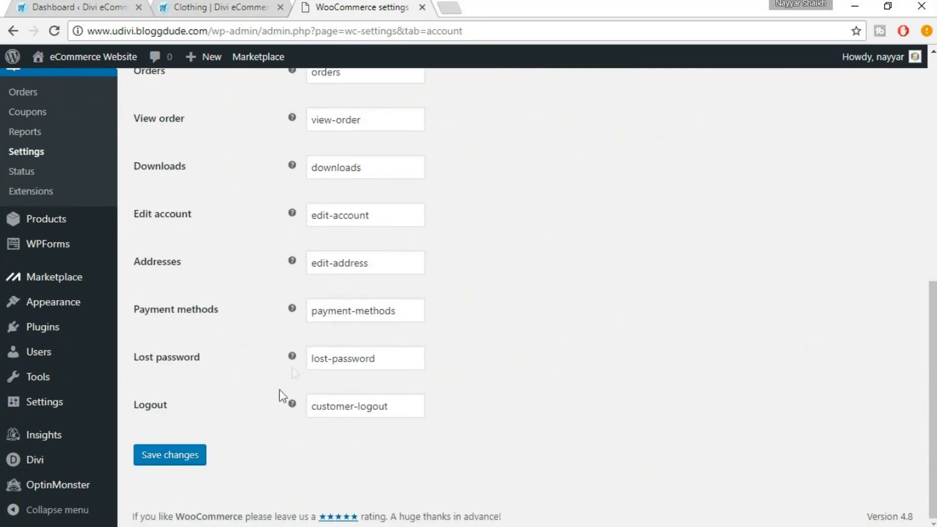
left_click(194, 459)
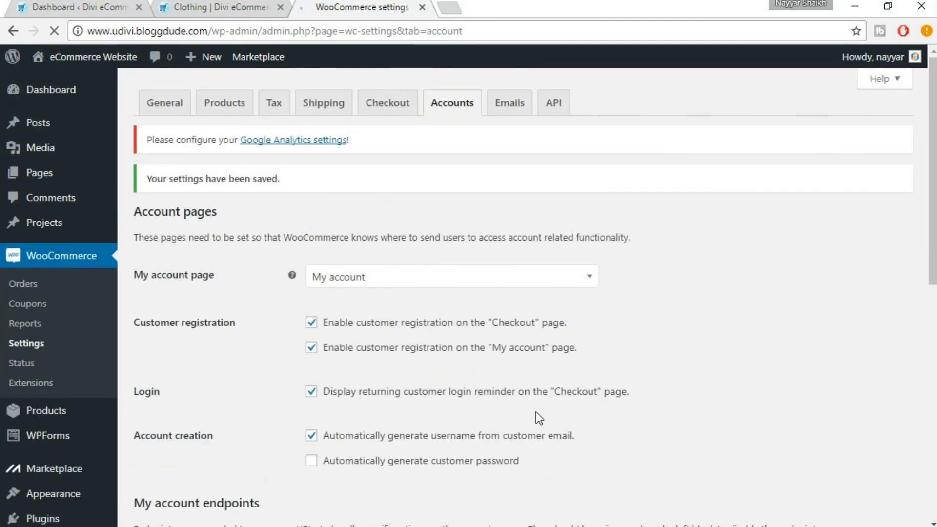
Step: Review the New order recipient address in the Emails settings
left_click(509, 110)
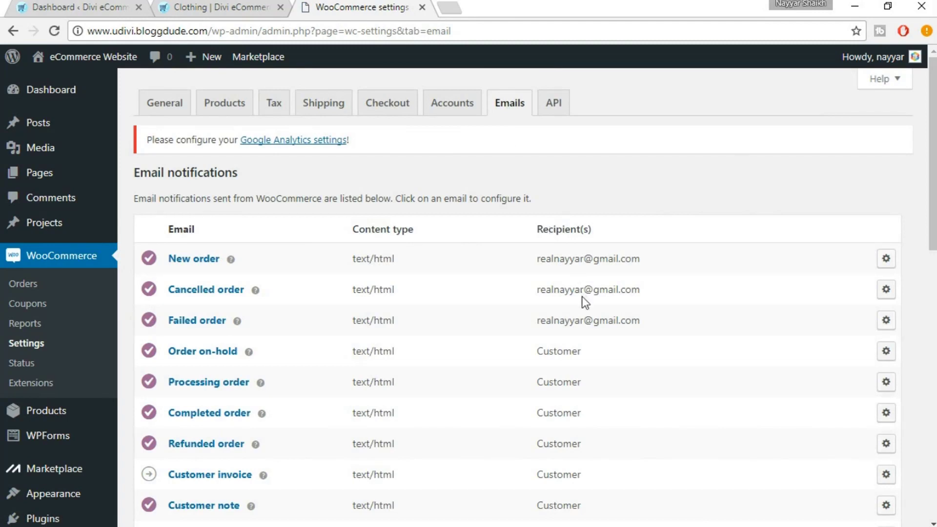
left_click_drag(535, 259, 646, 259)
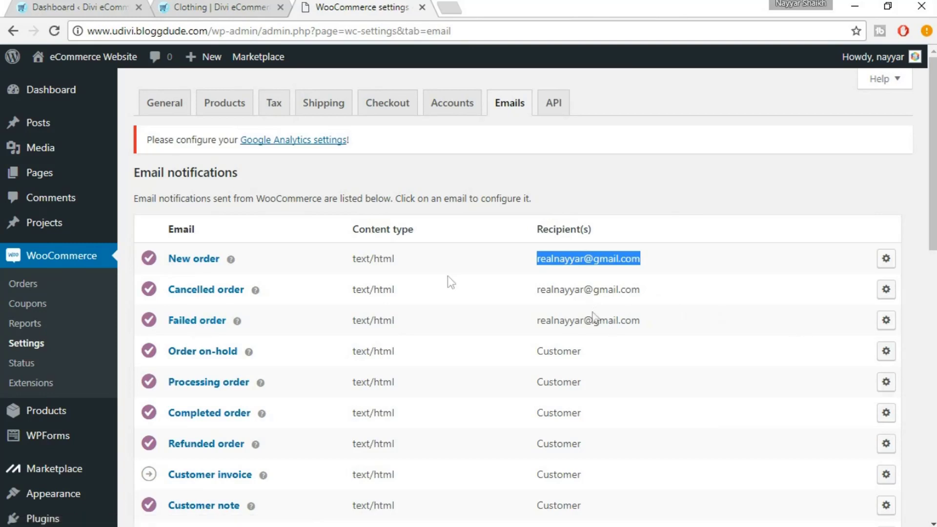
left_click(279, 262)
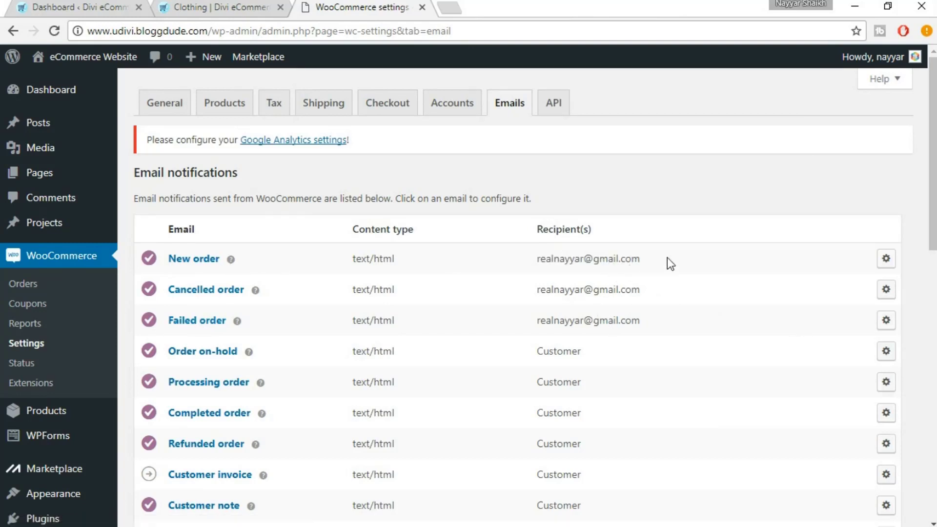
left_click_drag(537, 257, 653, 266)
left_click(599, 271)
Step: Review the sender From address, save the email settings unchanged, and go to Tax options
scroll(702, 353, "down", 5)
scroll(702, 353, "down", 2)
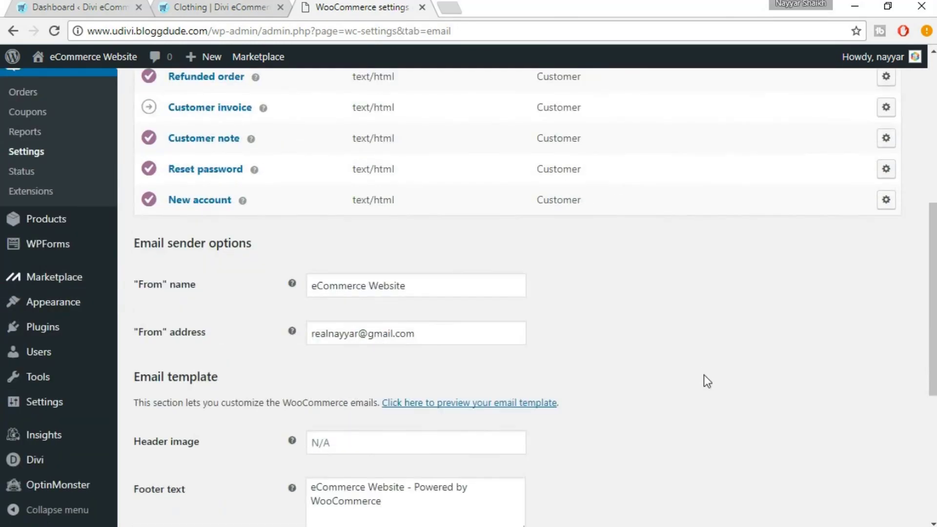
scroll(688, 284, "up", 6)
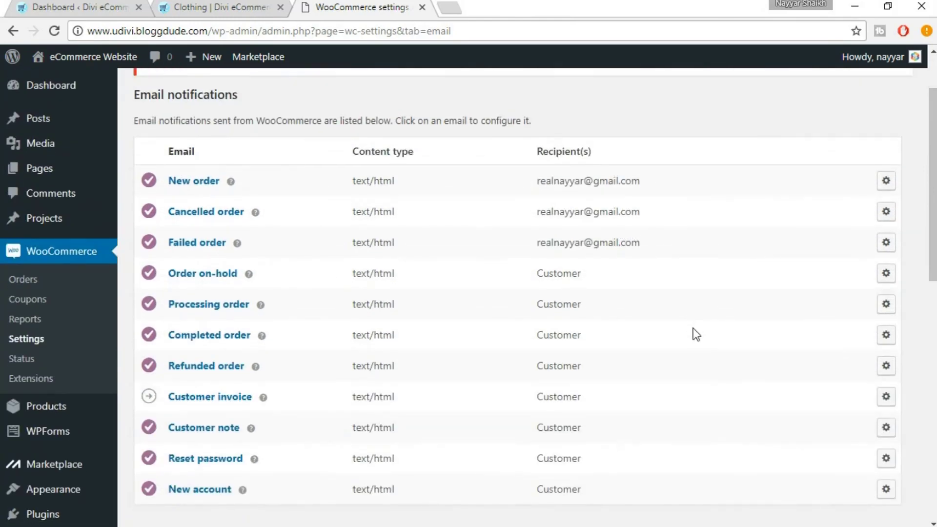
scroll(693, 328, "down", 7)
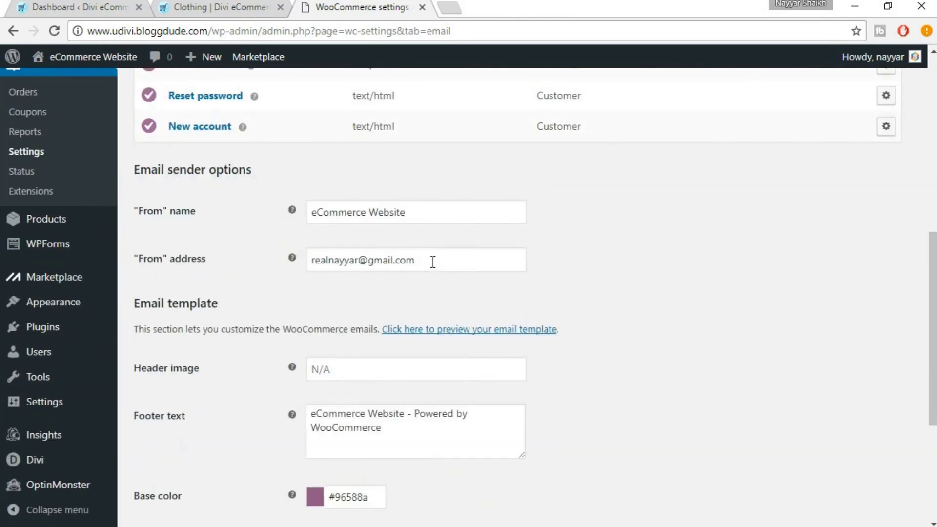
left_click_drag(433, 262, 308, 260)
left_click(686, 296)
scroll(695, 318, "down", 5)
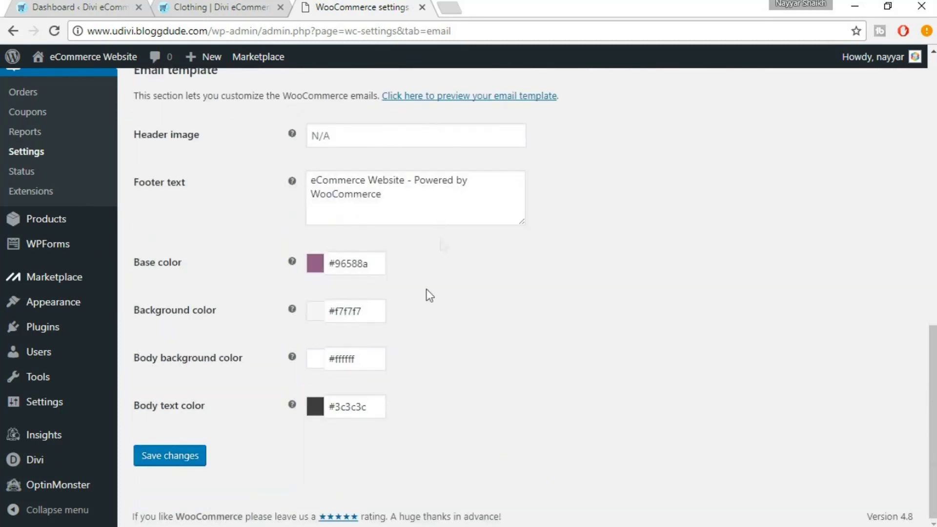
left_click(184, 461)
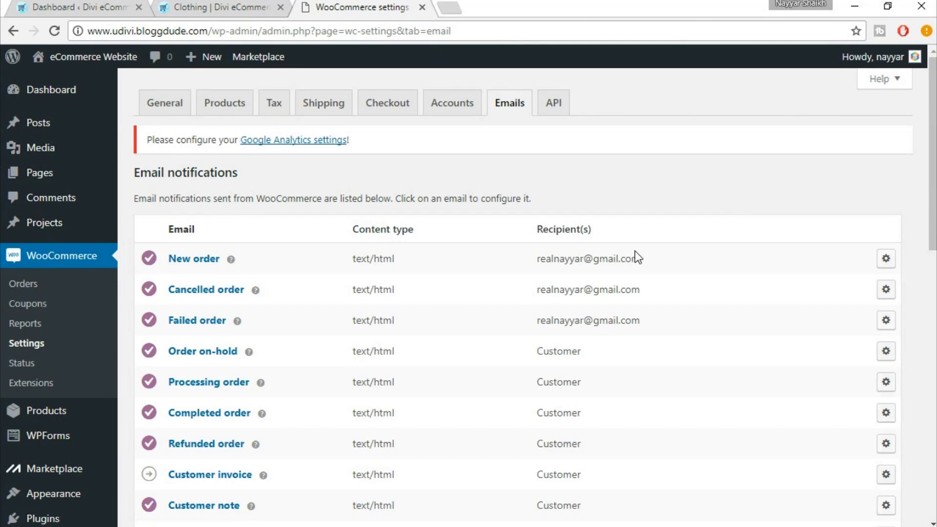
left_click(274, 109)
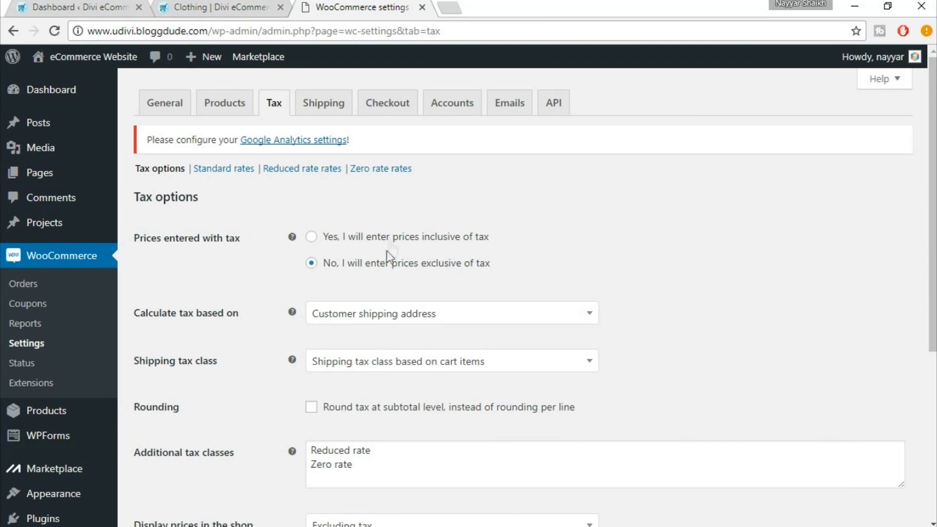
Step: View the Clothing page with 2 Mens Blue Short Sleeve shirts ($98.00) in the cart
left_click(219, 7)
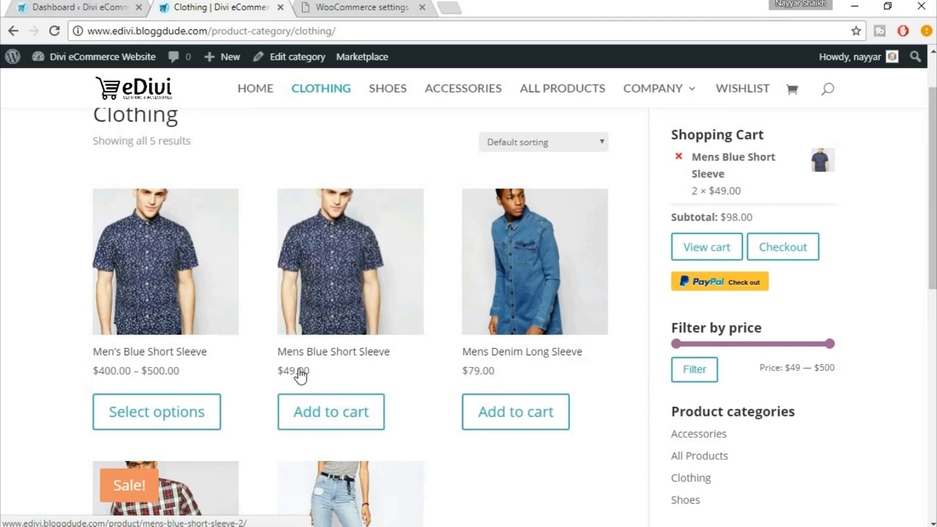
Step: Go back to the WooCommerce Tax options settings
left_click(342, 6)
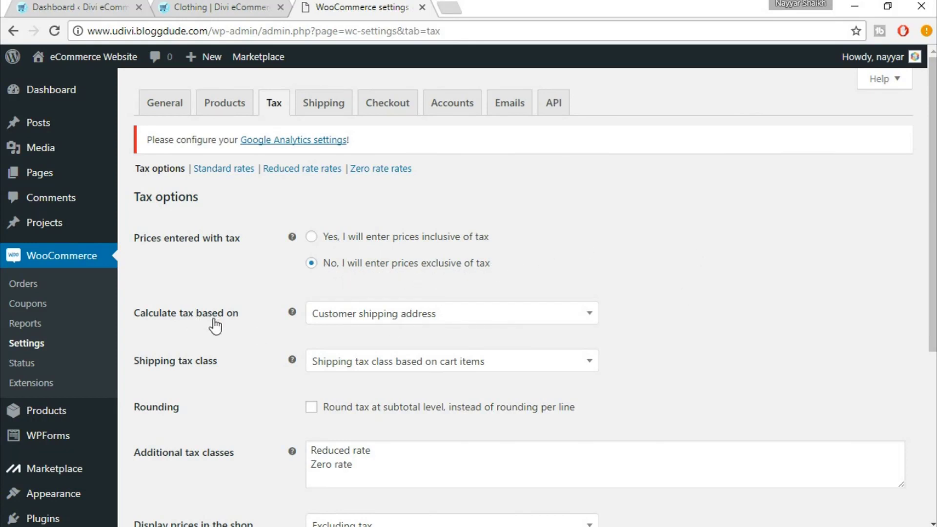
Step: Keep tax based on customer shipping address and shipping tax class based on cart items
scroll(226, 332, "down", 1)
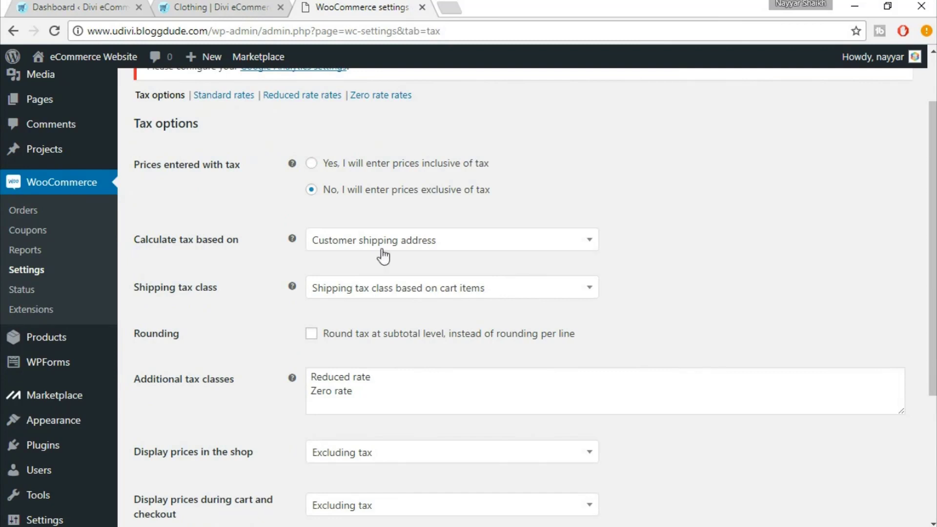
left_click(420, 246)
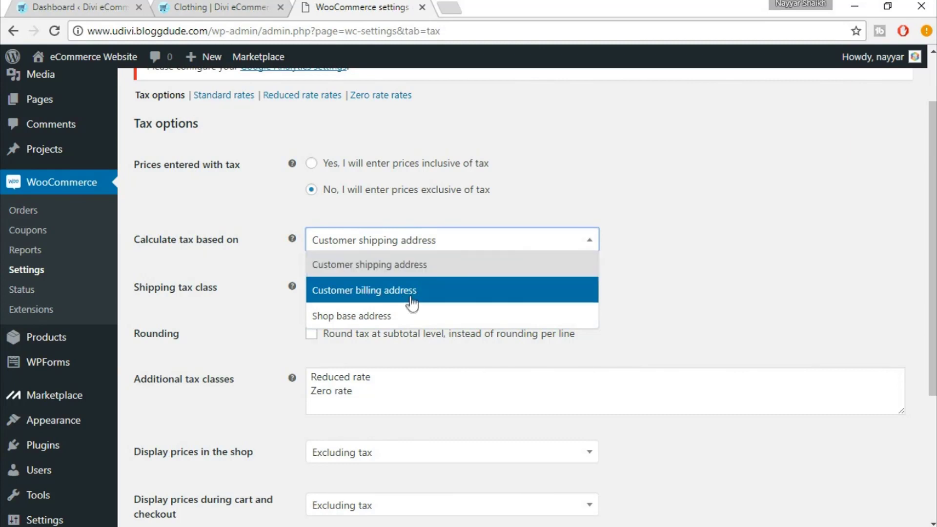
left_click(429, 267)
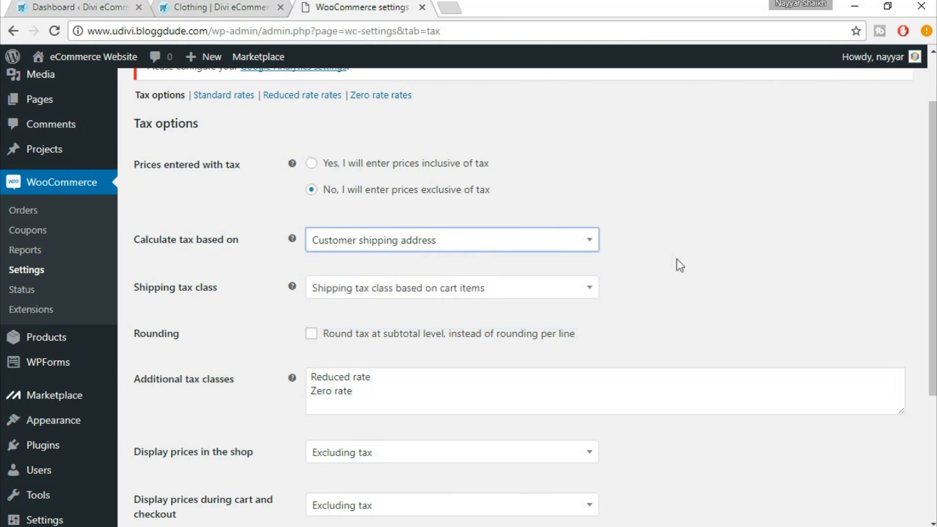
scroll(683, 282, "down", 1)
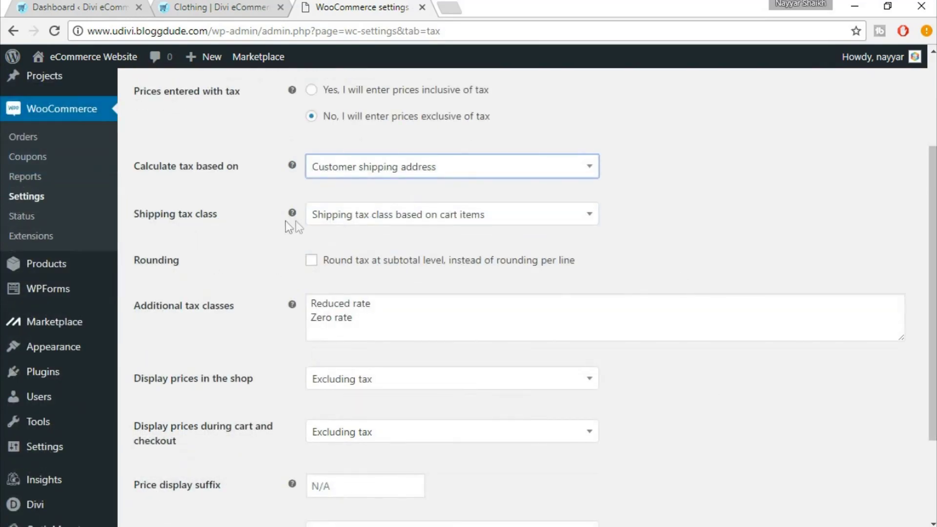
left_click(462, 218)
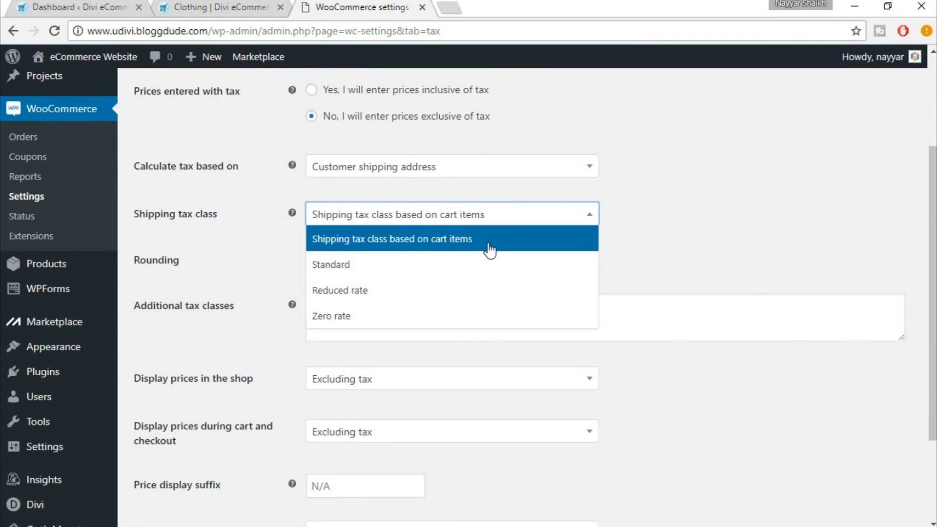
left_click(481, 244)
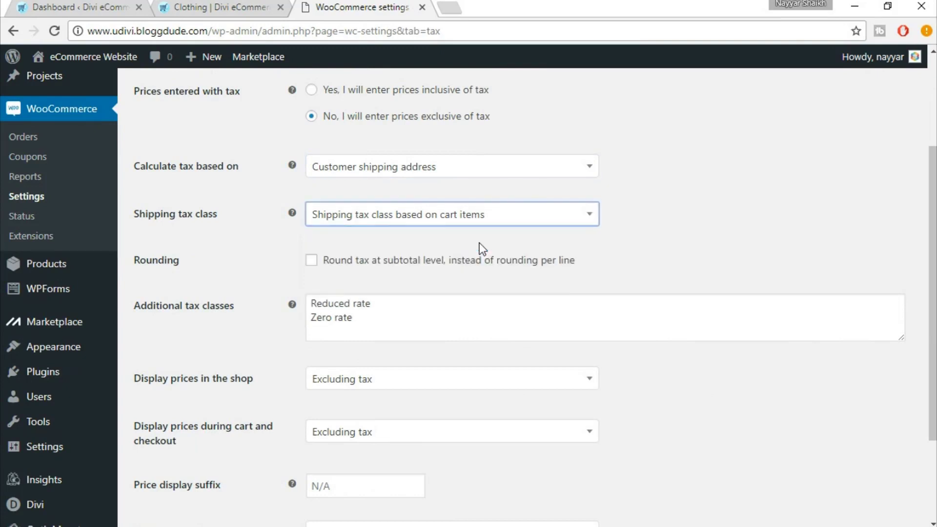
left_click(401, 223)
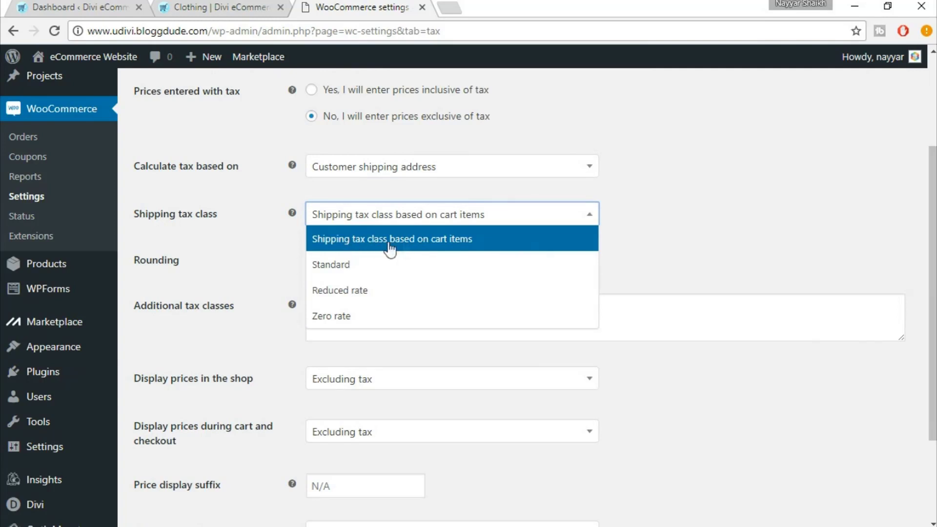
left_click(485, 244)
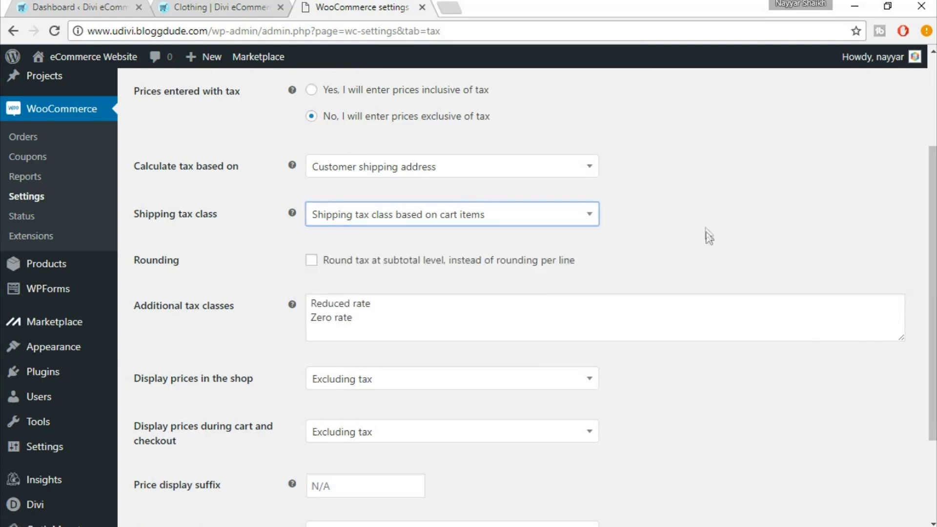
Step: Keep shop and cart prices excluding tax and tax totals itemized, then save
scroll(707, 233, "down", 2)
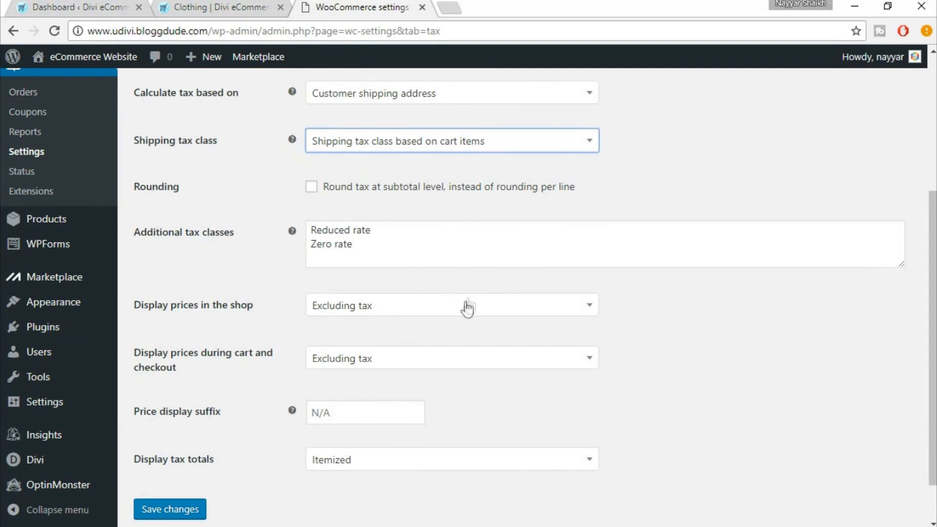
scroll(655, 295, "down", 1)
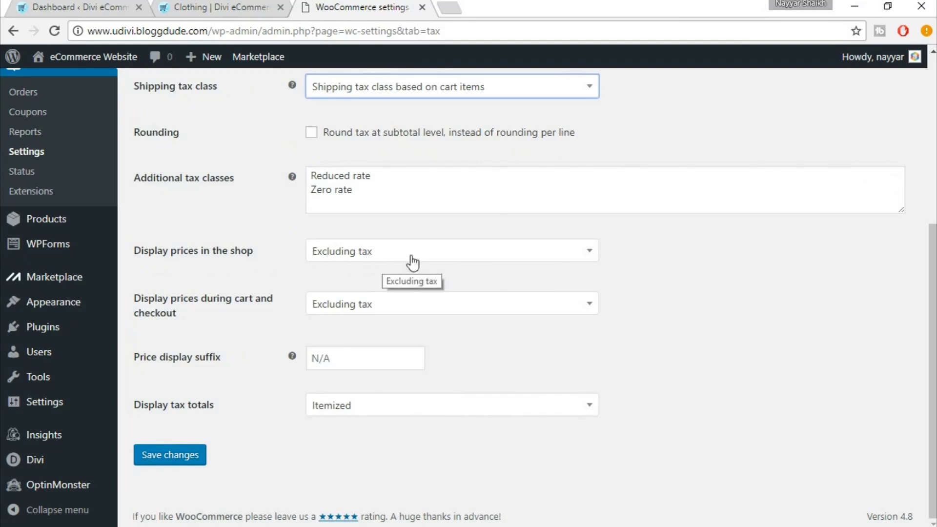
left_click(460, 257)
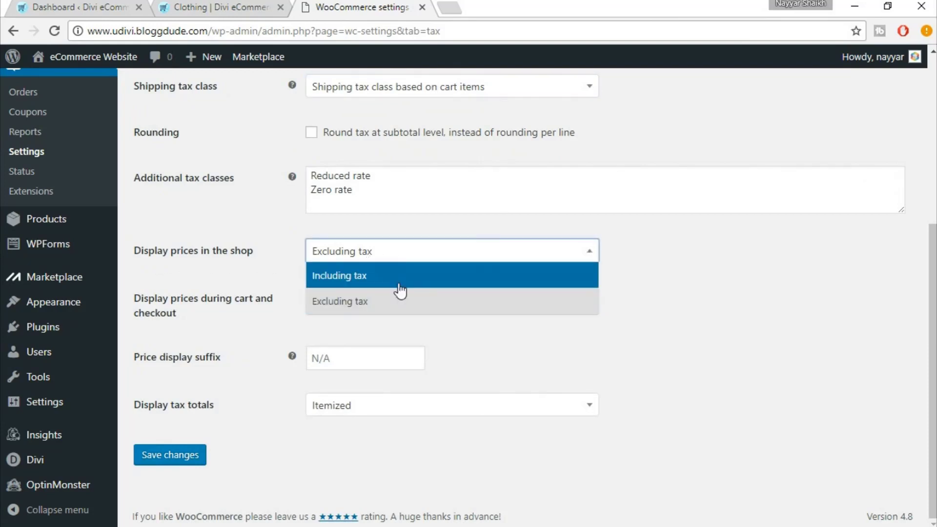
left_click(385, 307)
left_click(369, 306)
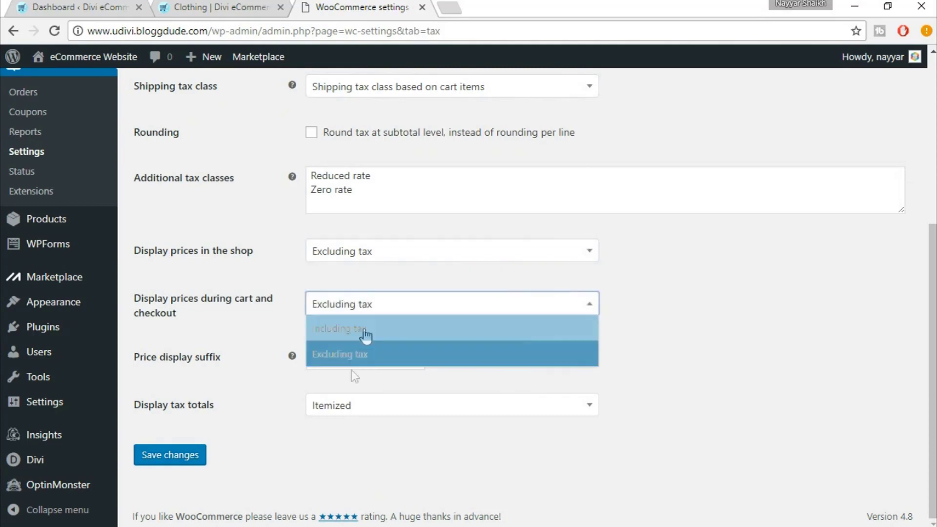
left_click(361, 358)
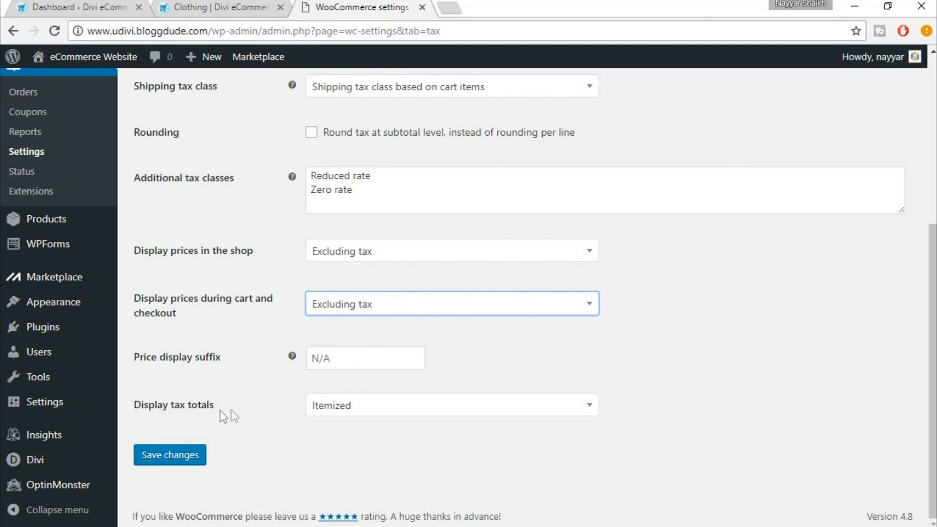
left_click(344, 409)
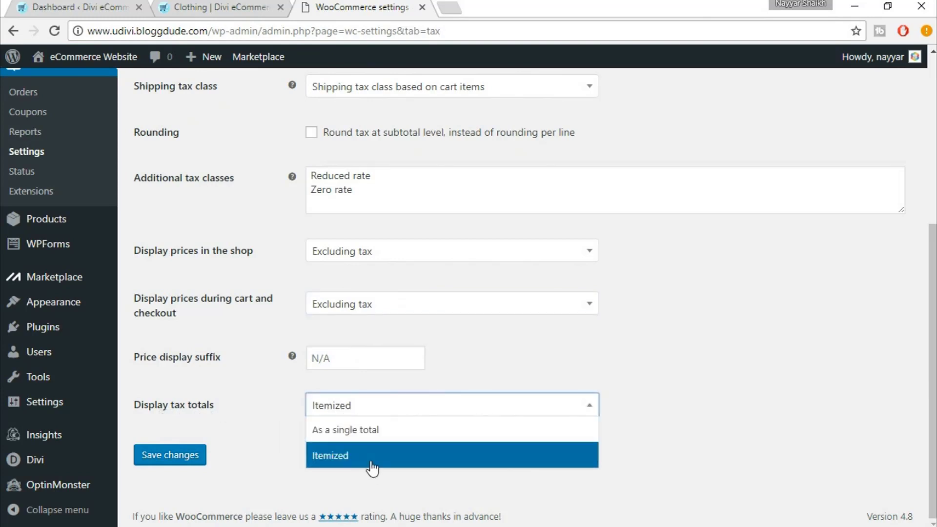
left_click(369, 456)
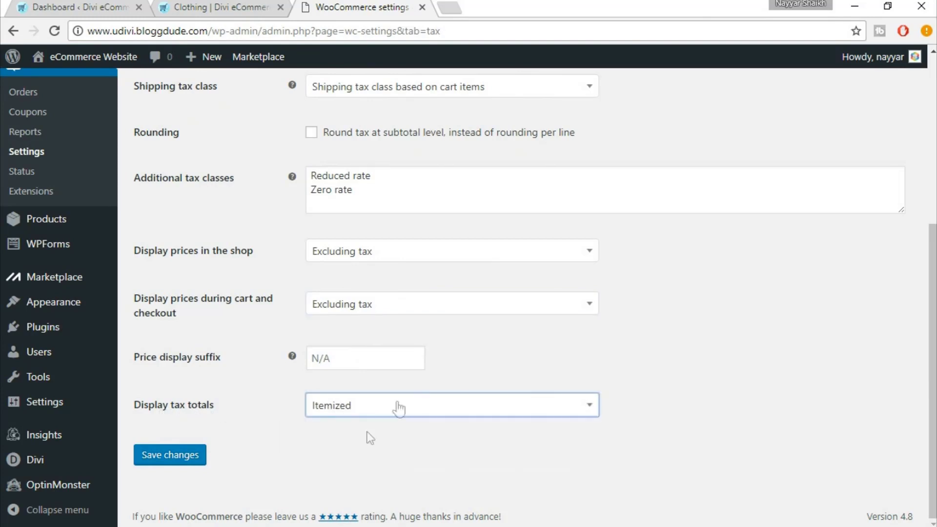
left_click(379, 410)
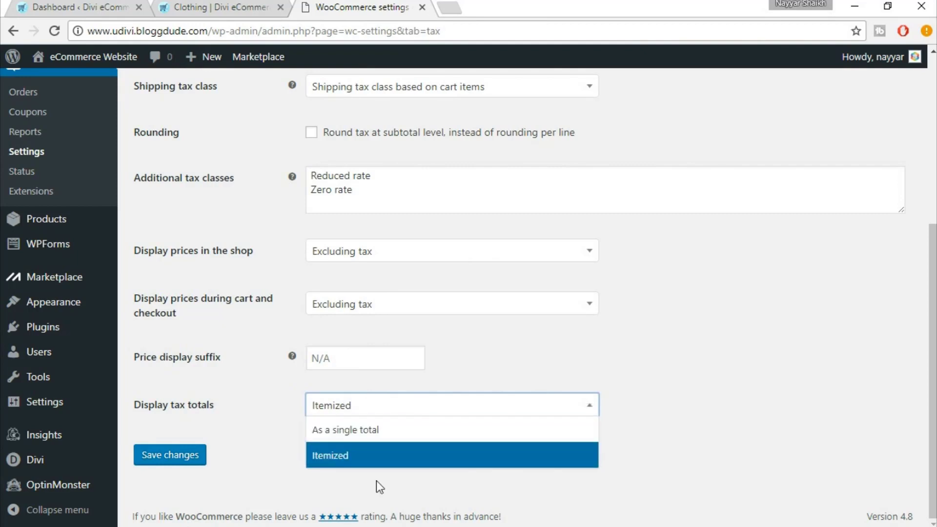
left_click(388, 459)
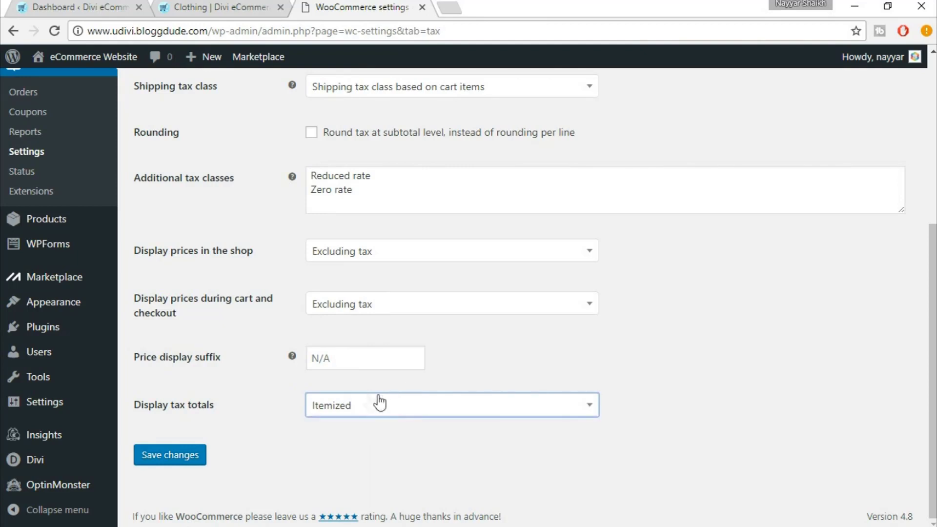
left_click(172, 467)
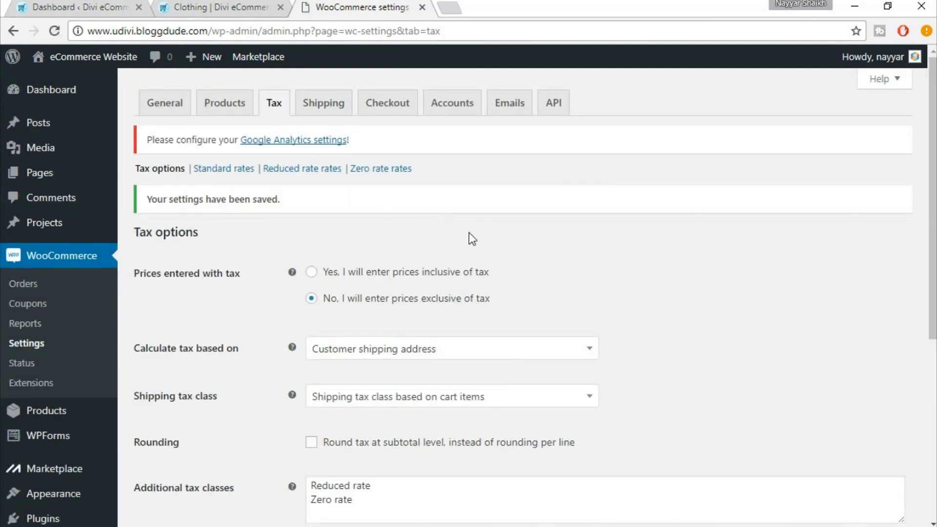
Step: Insert a new Standard rates row with country code IN
left_click(226, 169)
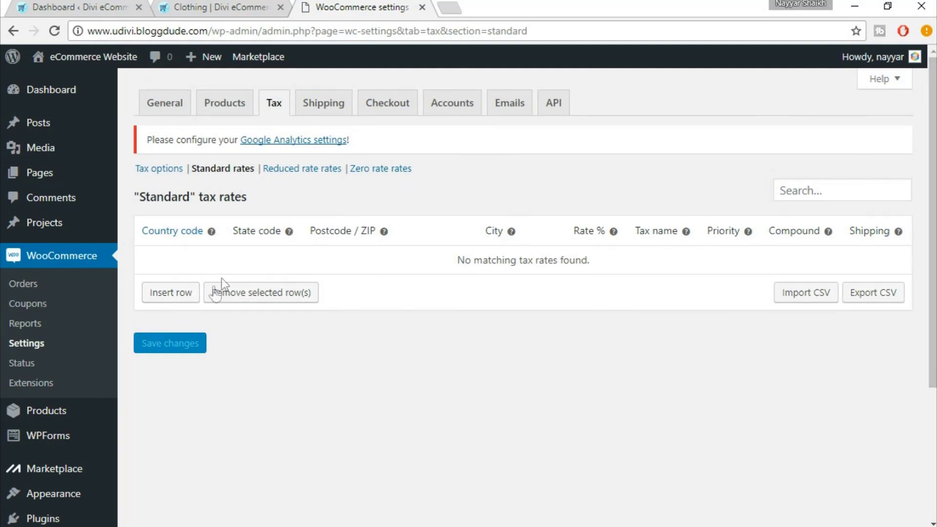
left_click(170, 296)
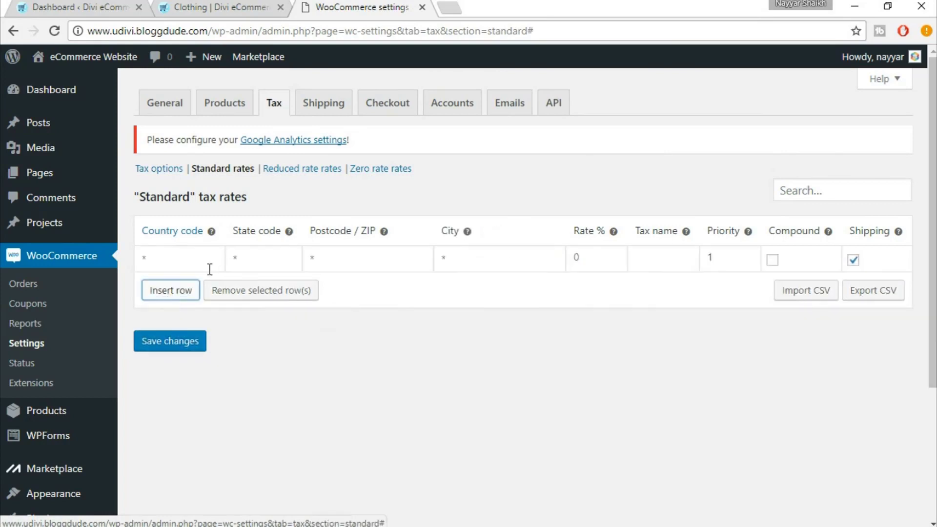
left_click(185, 257)
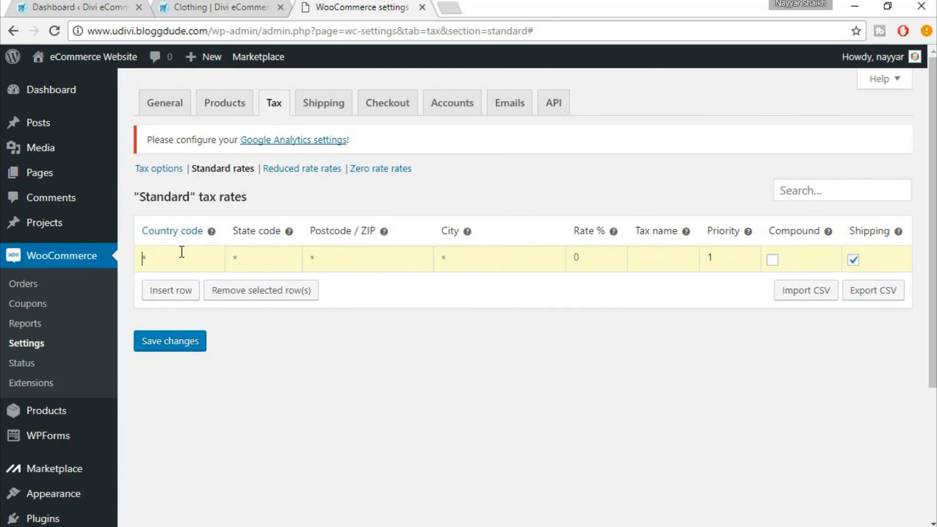
type("IN")
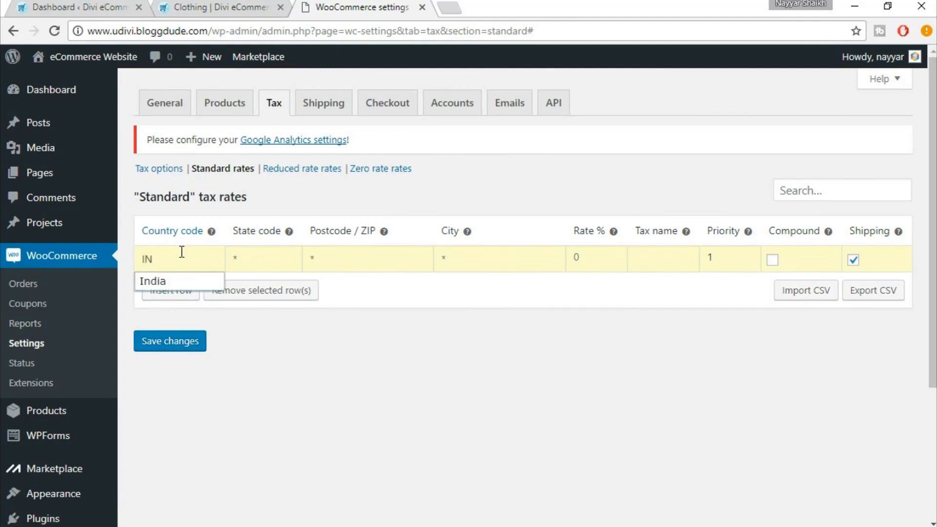
left_click(156, 284)
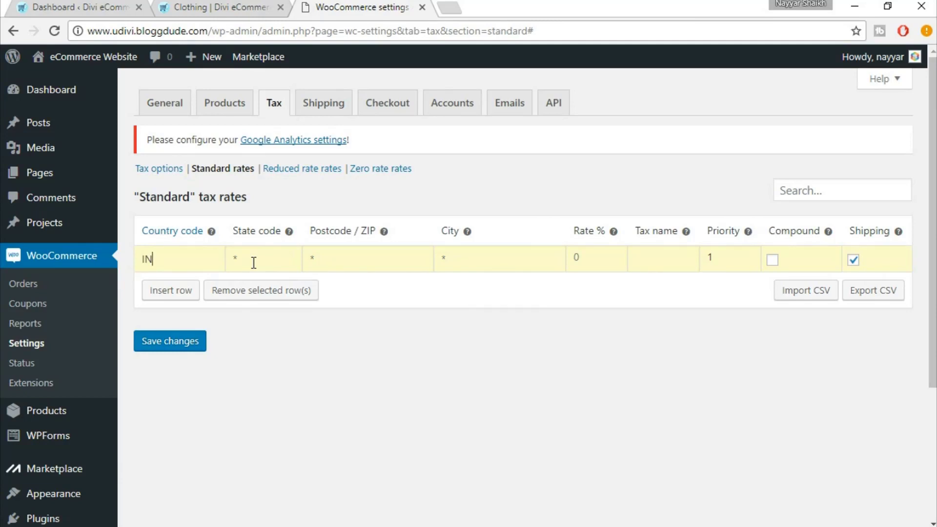
Step: Set the row's rate to 12% and tax name CGST, then add a second row
left_click(261, 262)
left_click(576, 258)
key("Delete")
type("12")
left_click(648, 258)
type("CGST")
left_click(182, 296)
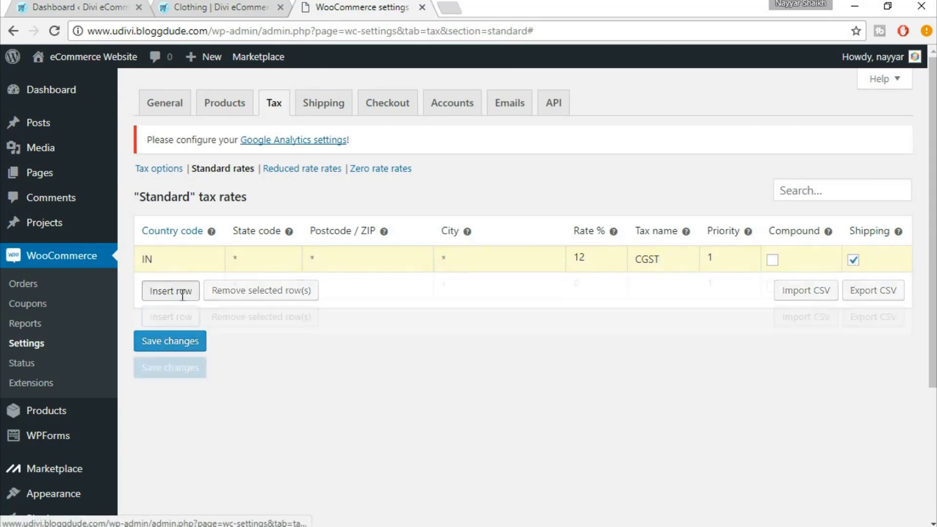
Step: Enter country IN and state MH in the second standard tax rate row
left_click(184, 283)
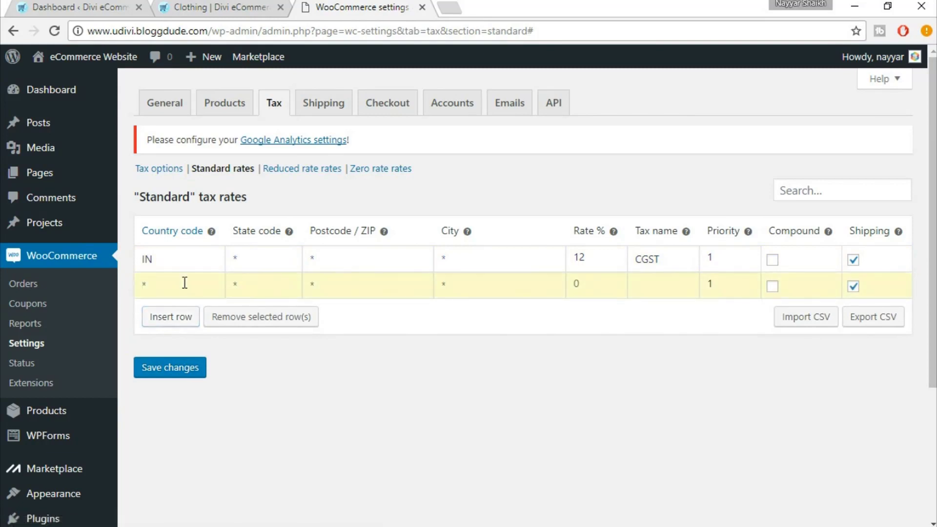
type("IN")
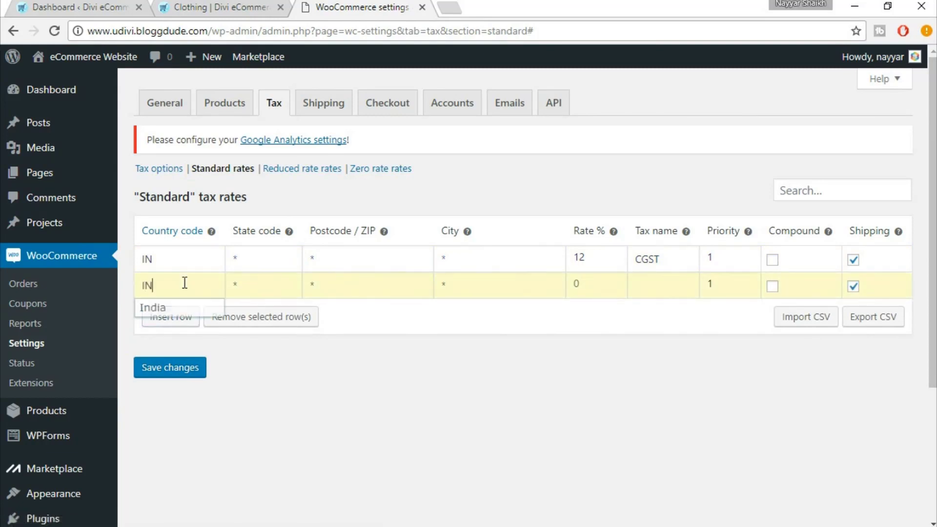
left_click(184, 308)
left_click(247, 292)
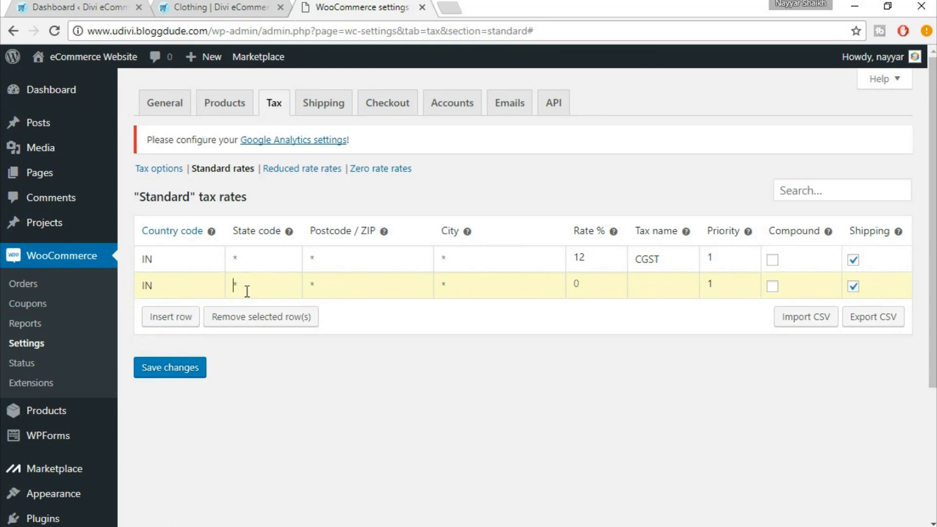
type("MH")
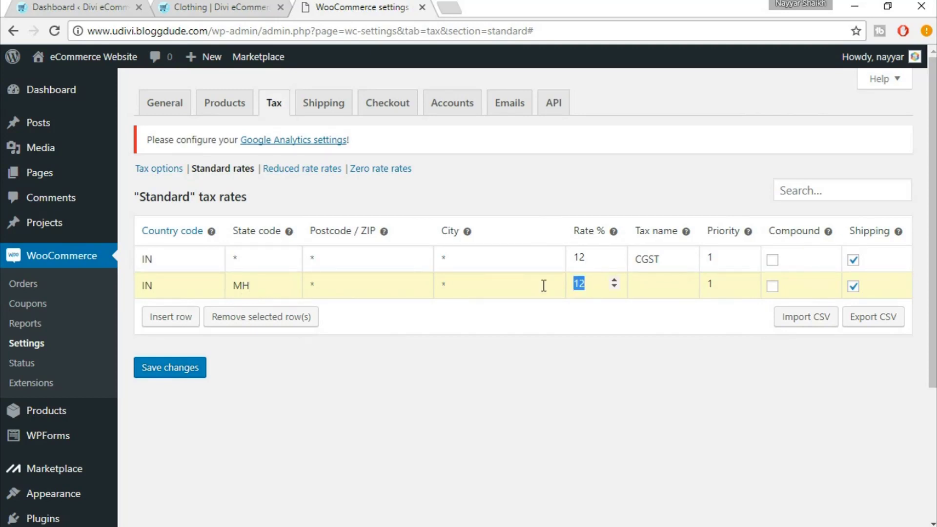
key("BackSpace")
left_click_drag(255, 291, 233, 289)
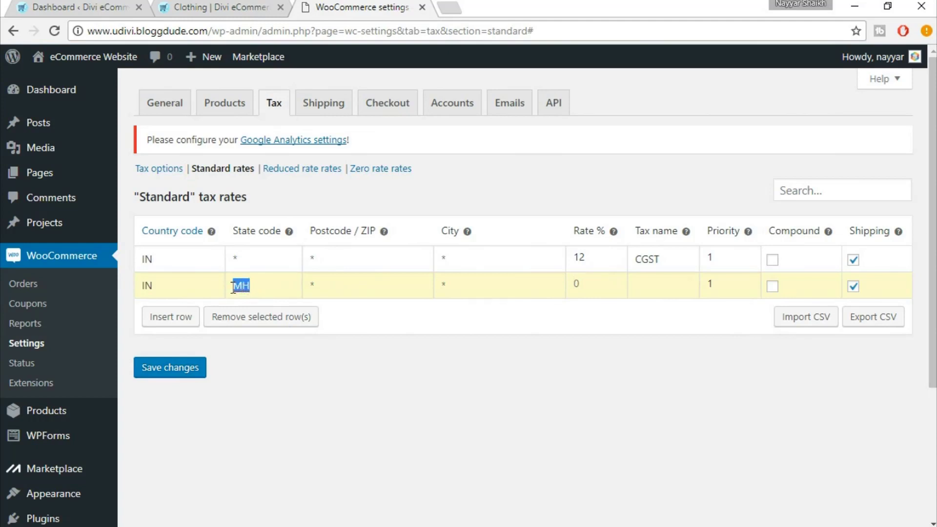
Step: Name the second rate SGST with priority 2 and save both standard rates
left_click(318, 293)
left_click(501, 284)
left_click(656, 279)
type("SGST")
left_click(748, 282)
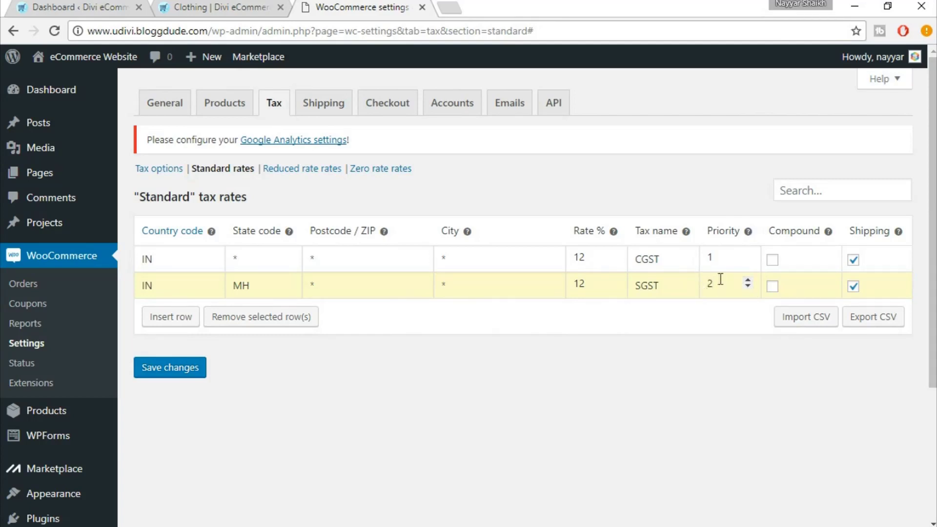
left_click(165, 381)
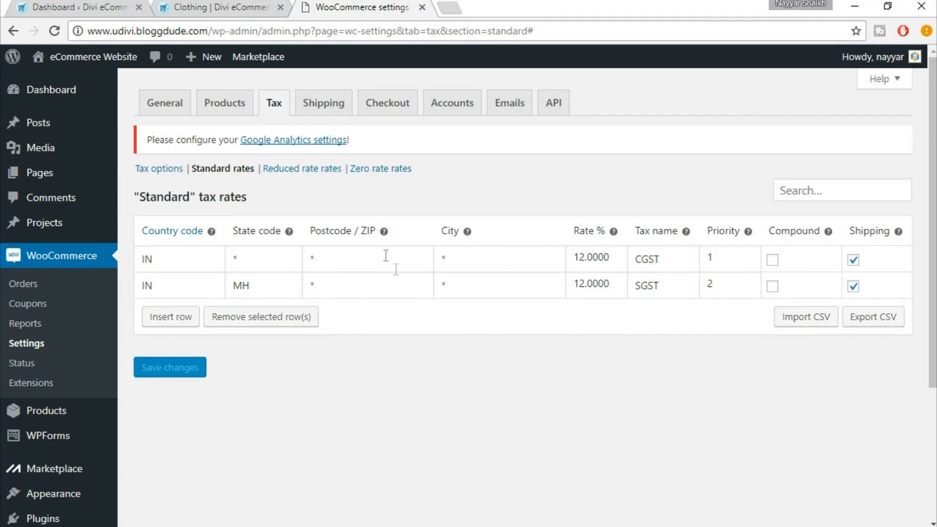
Step: Open the shopping cart from the Clothing page and reload it to refresh totals
left_click(203, 6)
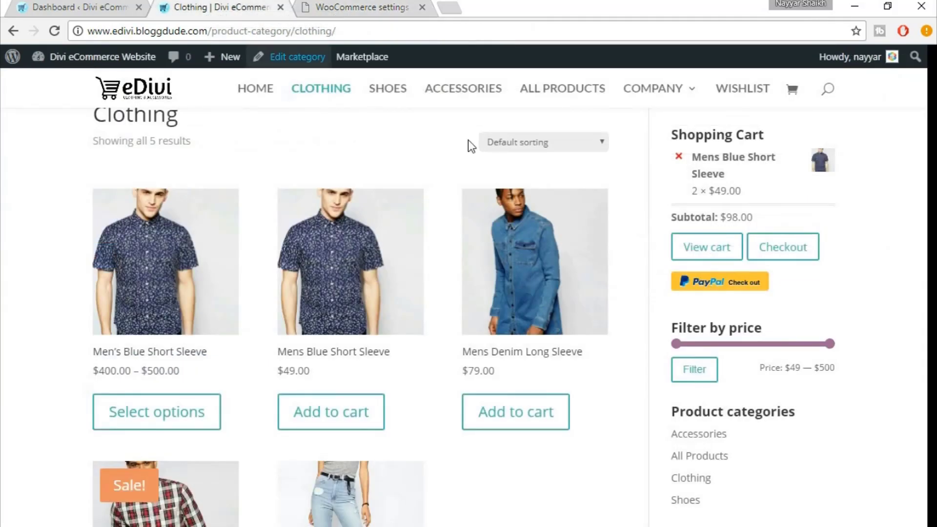
scroll(351, 263, "up", 3)
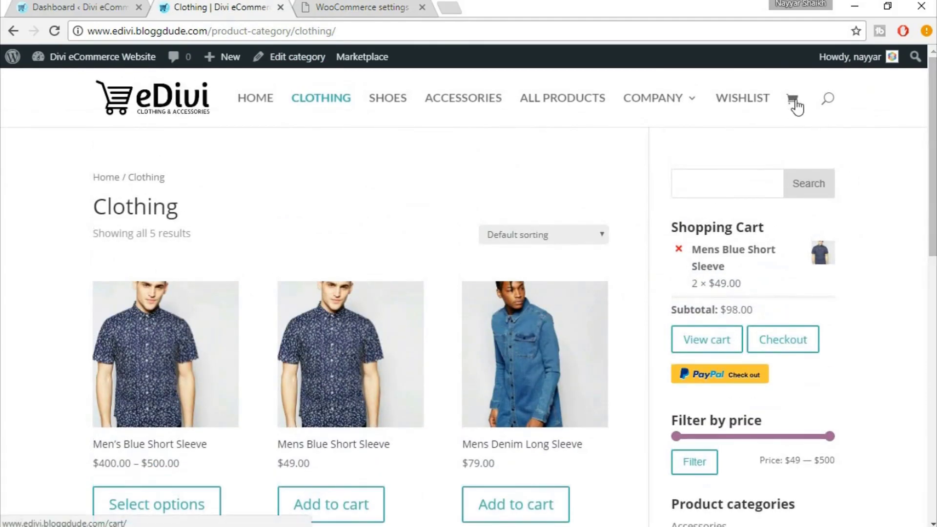
left_click(794, 101)
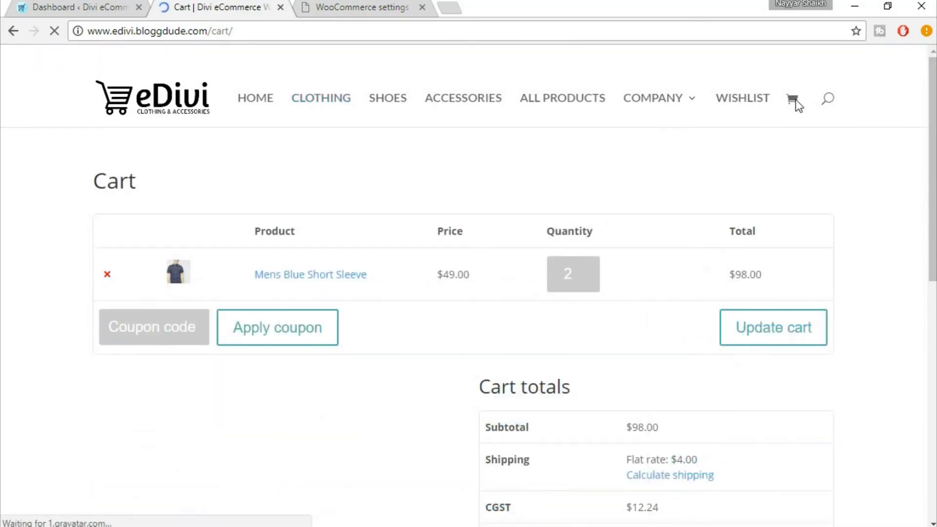
left_click(323, 278)
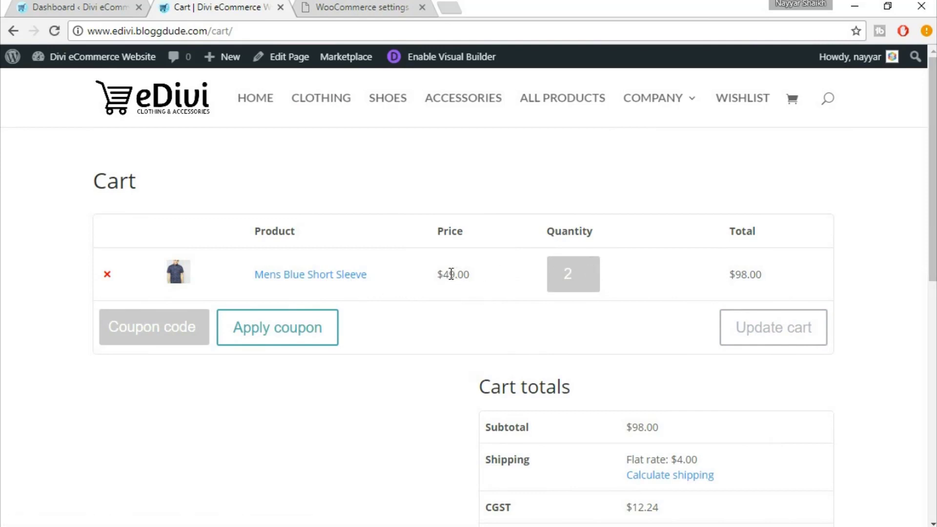
Step: Check cart totals show CGST and SGST at $12.24 each and $126.48 total
left_click_drag(445, 275, 455, 276)
left_click(458, 288)
double_click(567, 277)
left_click(703, 282)
scroll(933, 286, "down", 2)
scroll(933, 285, "down", 3)
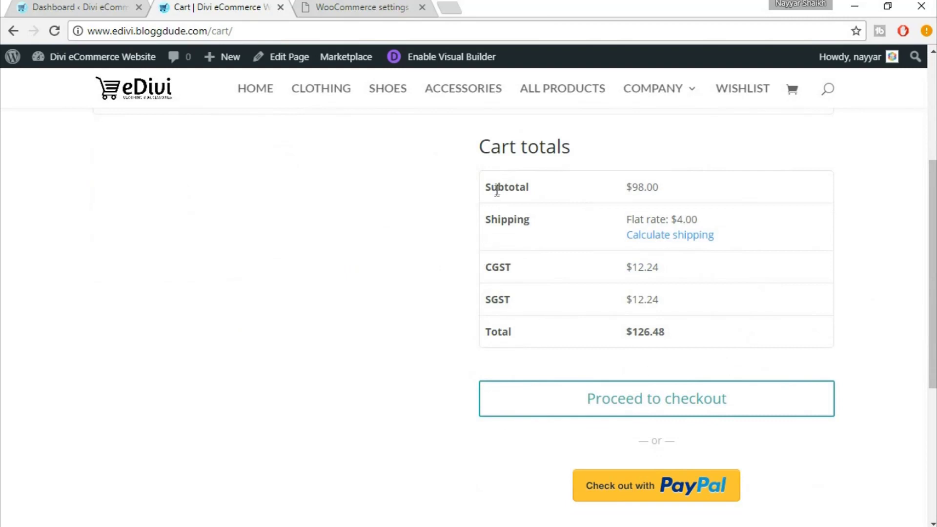
left_click_drag(631, 185, 644, 186)
left_click_drag(677, 219, 685, 219)
left_click_drag(486, 270, 526, 267)
left_click_drag(483, 300, 513, 299)
left_click_drag(490, 332, 523, 332)
left_click(535, 334)
scroll(651, 303, "up", 5)
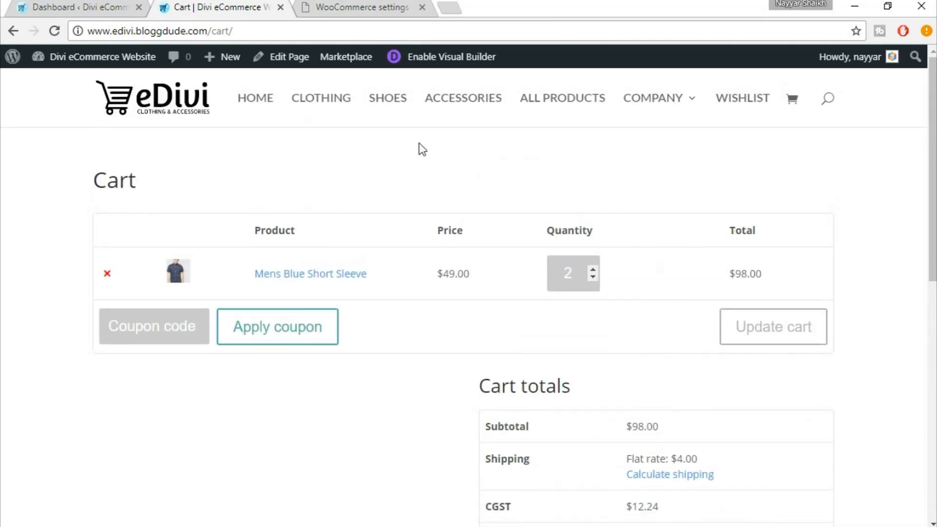
left_click(369, 6)
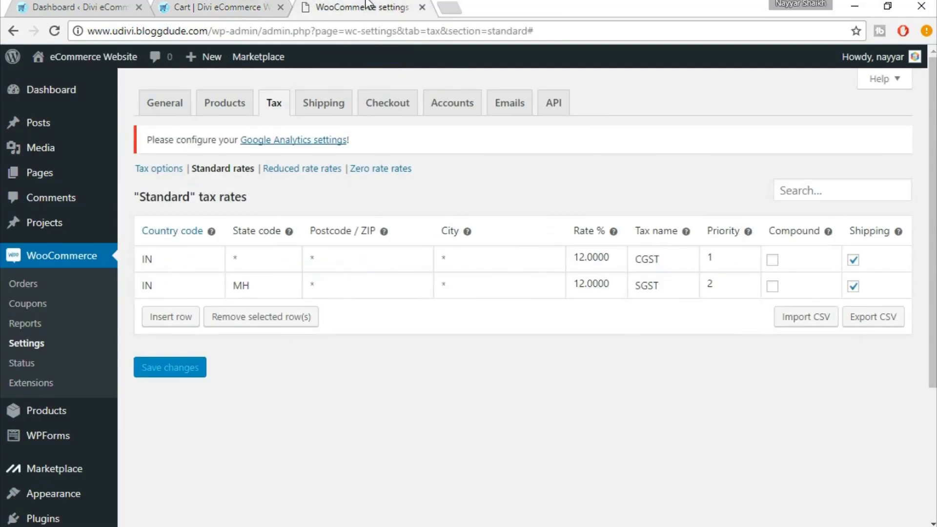
left_click(177, 319)
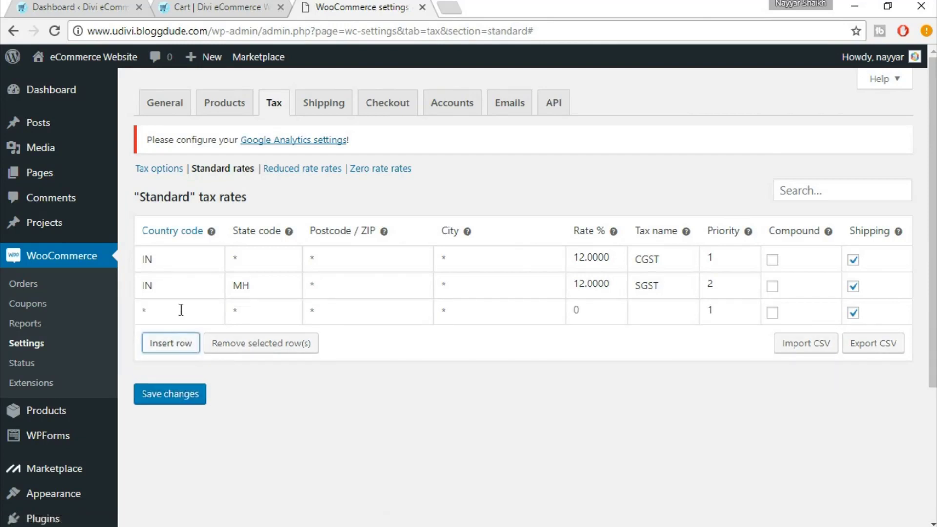
left_click(183, 308)
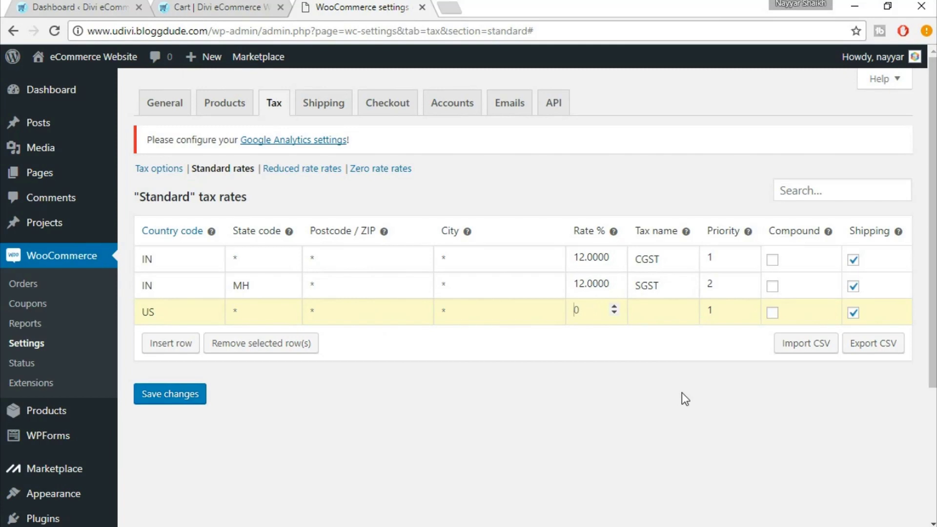
type("8")
left_click(655, 322)
type("VAT")
left_click(157, 405)
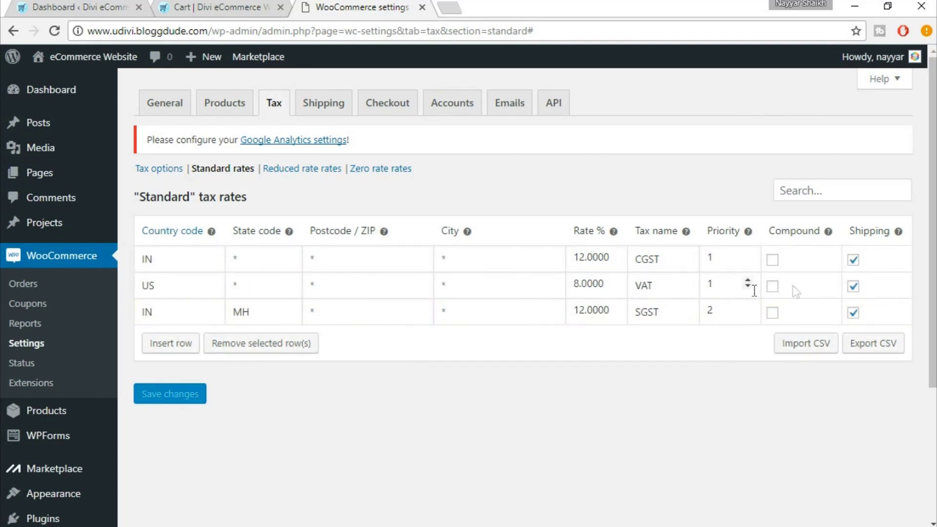
left_click(202, 291)
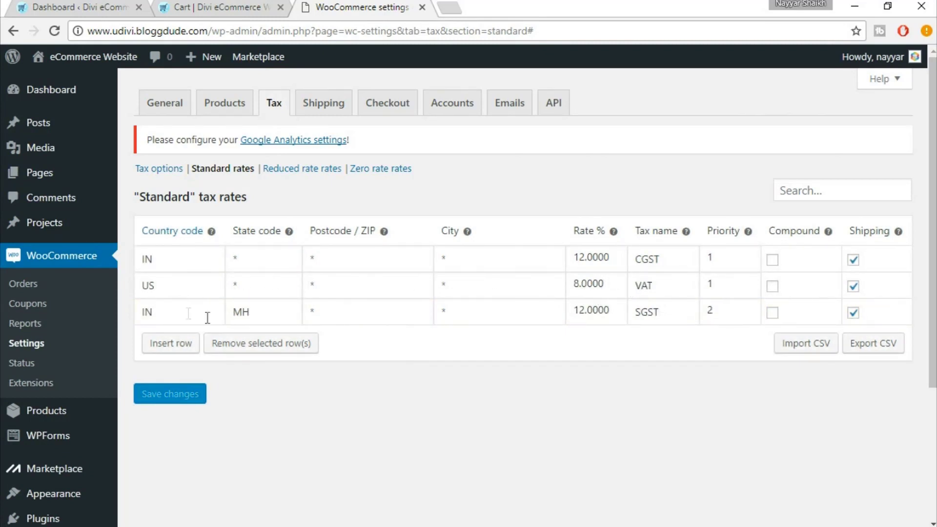
left_click(284, 345)
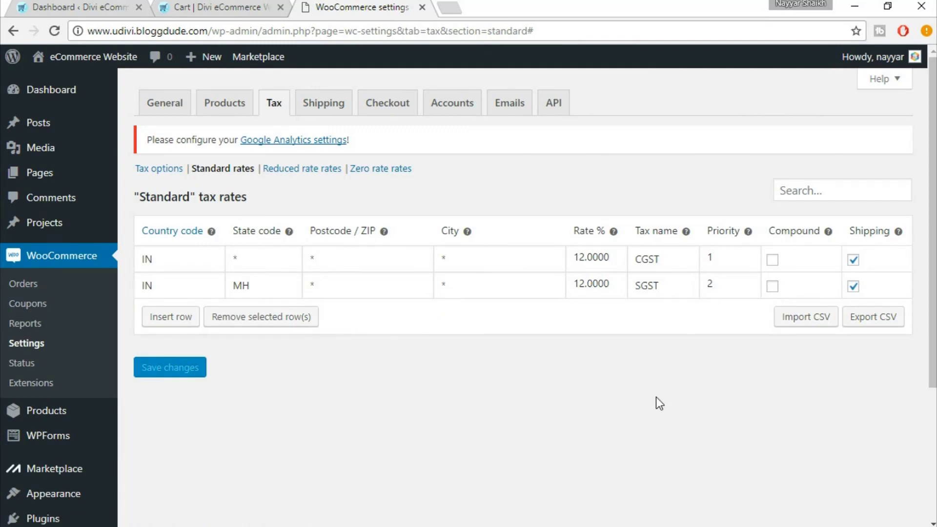
Step: Start a new shipping zone named India in the Shipping settings
left_click(320, 110)
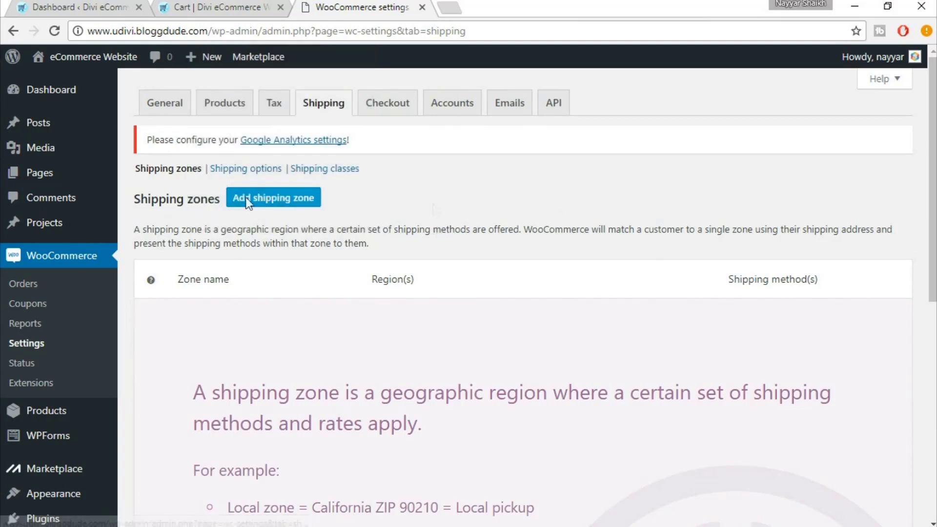
left_click(287, 207)
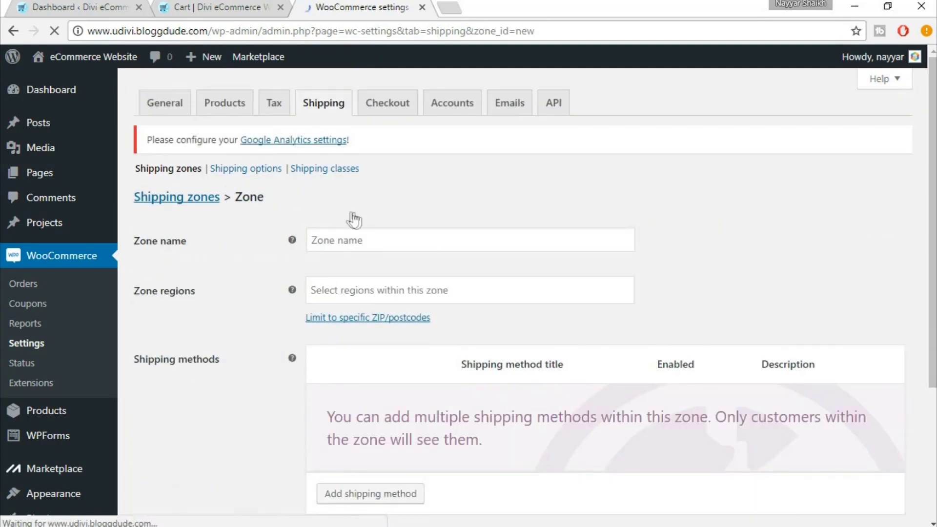
left_click(365, 237)
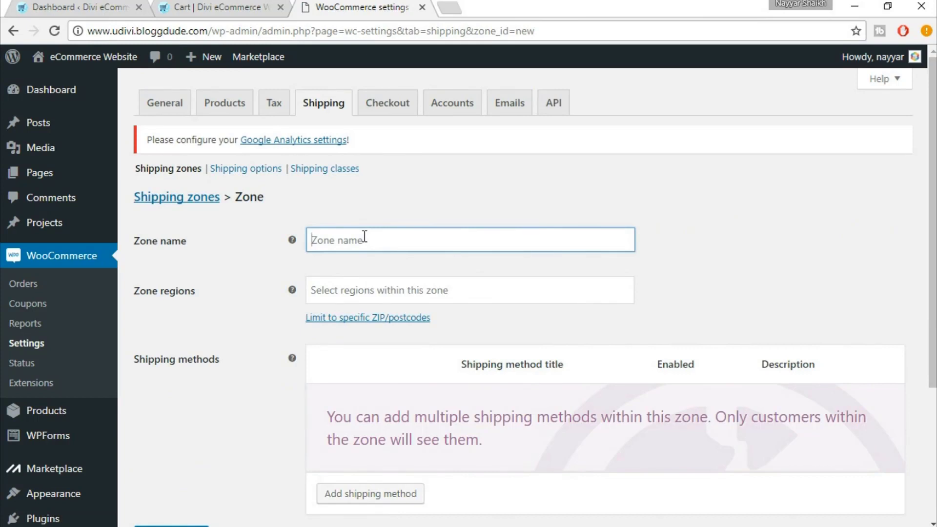
type("IN")
key("BackSpace")
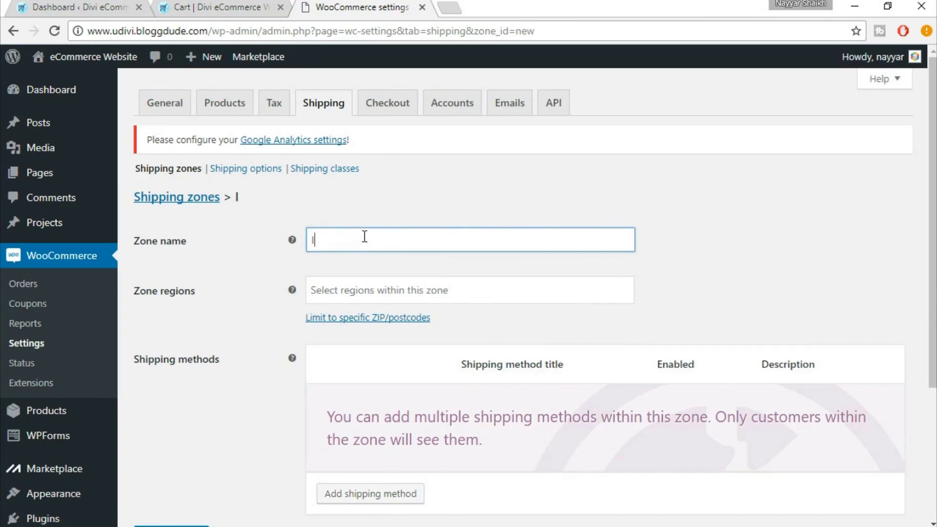
type("ndia")
Step: Set the zone's region to India and save the shipping zone
left_click(371, 289)
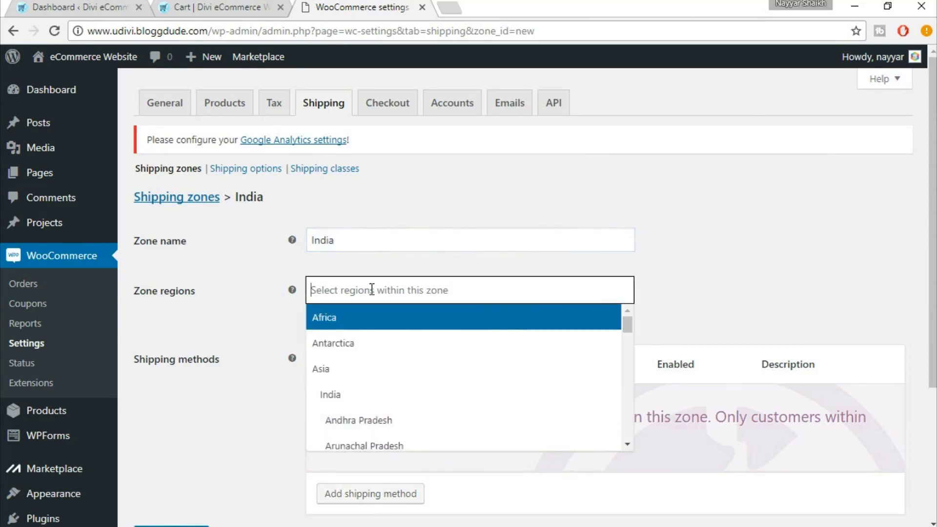
left_click(337, 398)
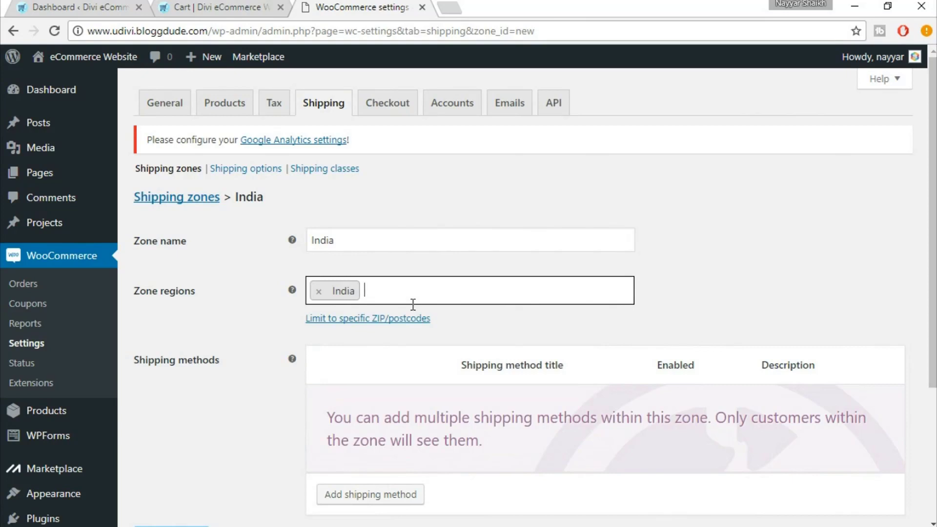
left_click(319, 291)
type("maha")
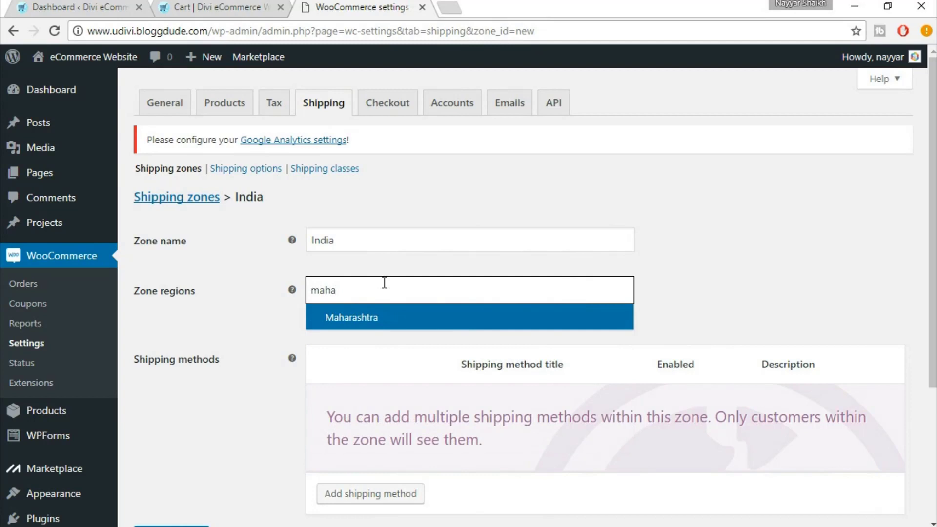
left_click(384, 320)
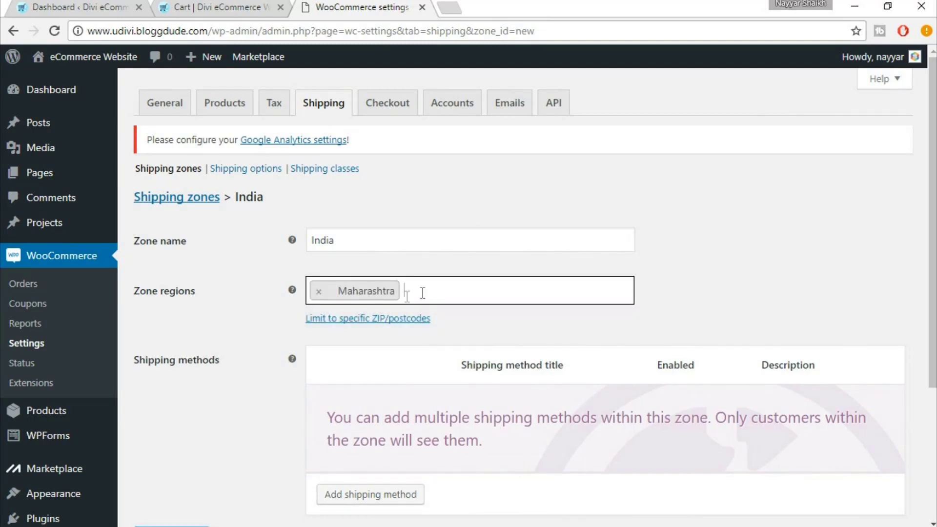
left_click(319, 291)
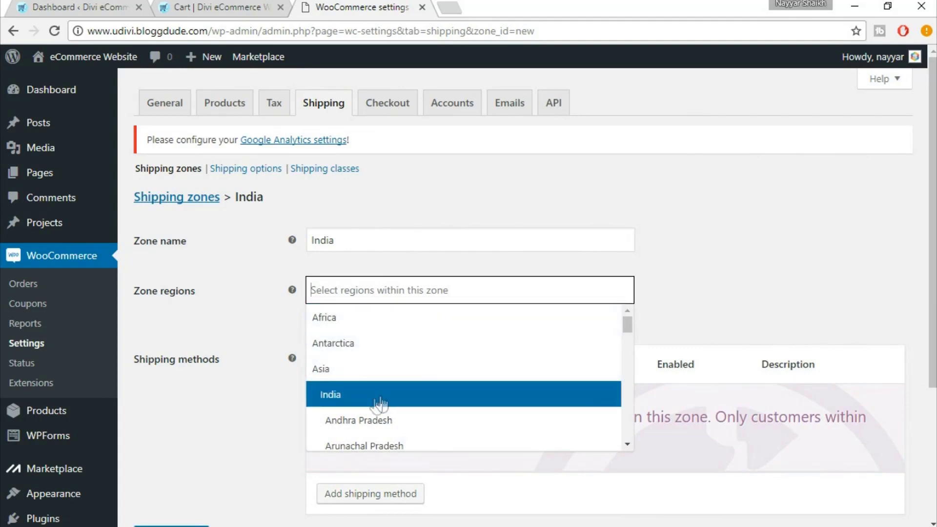
left_click(349, 402)
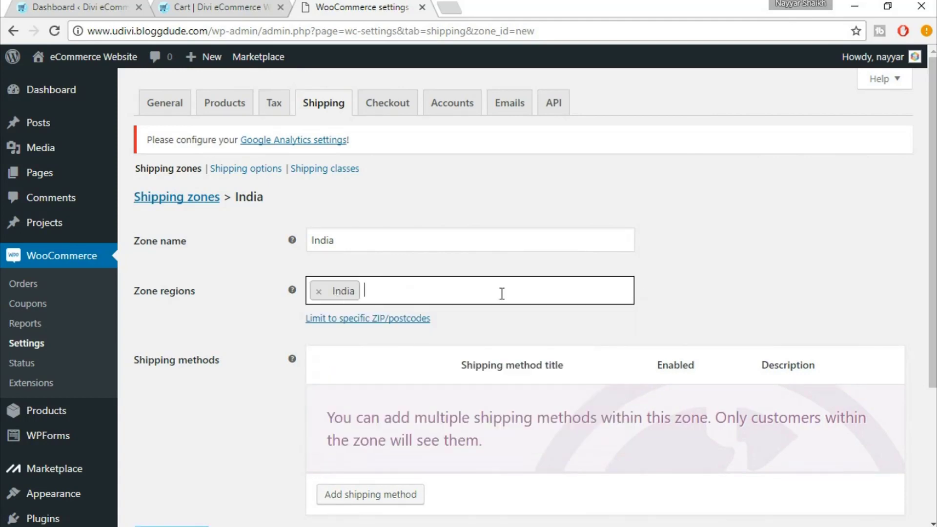
scroll(643, 295, "down", 2)
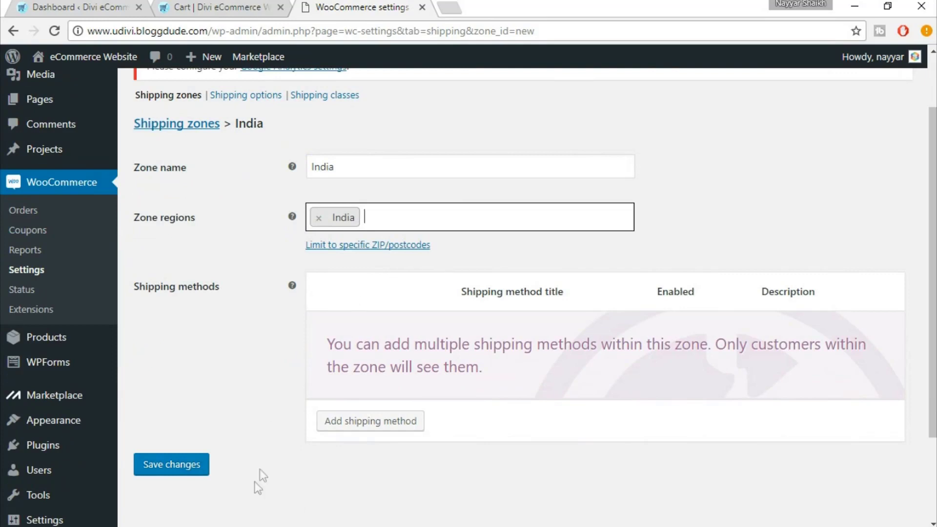
left_click(197, 469)
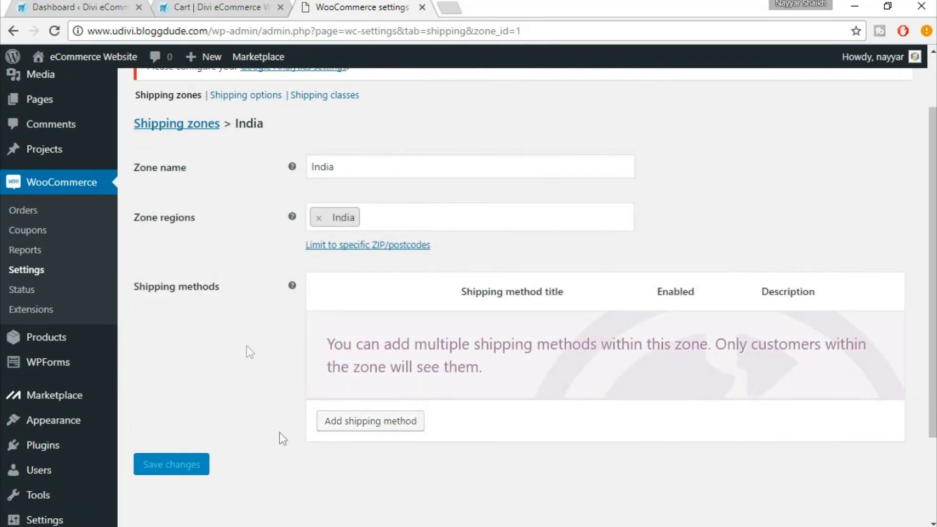
Step: Add a Flat rate shipping method to the India zone
left_click(380, 423)
left_click(342, 300)
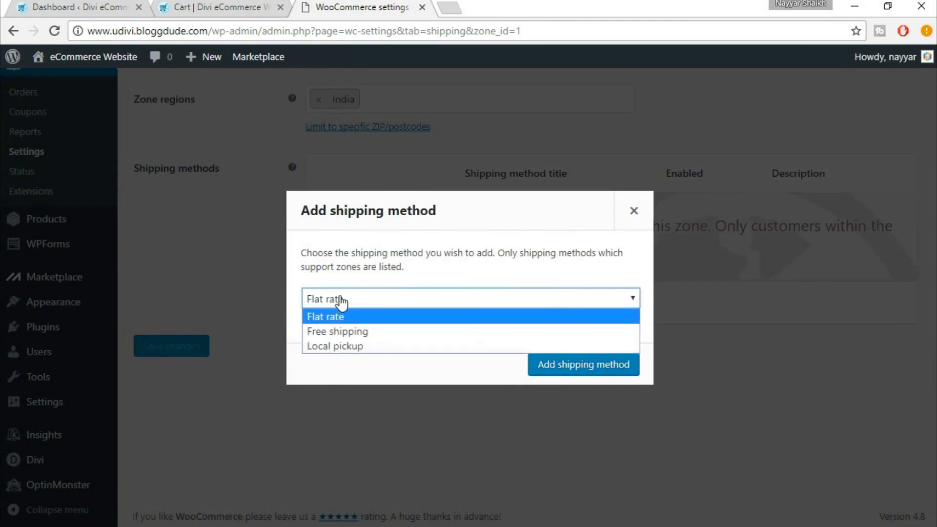
left_click(357, 319)
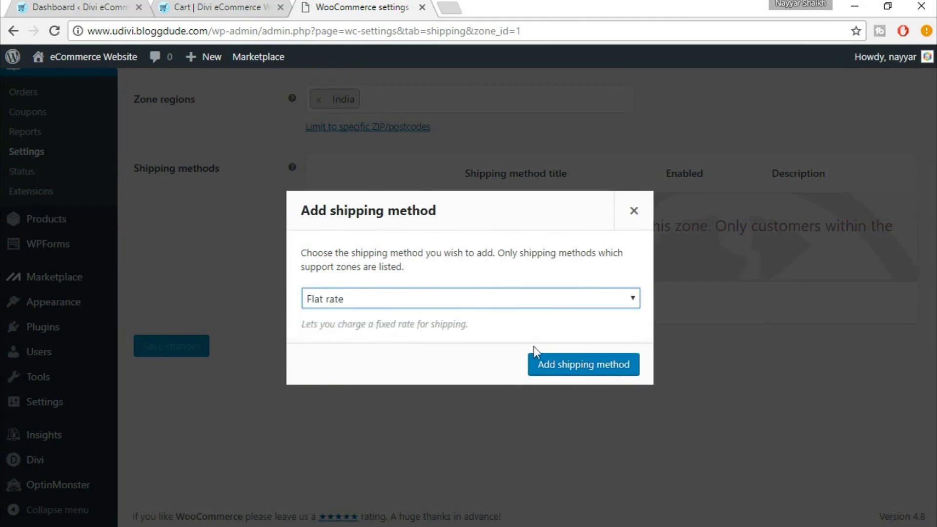
left_click(582, 371)
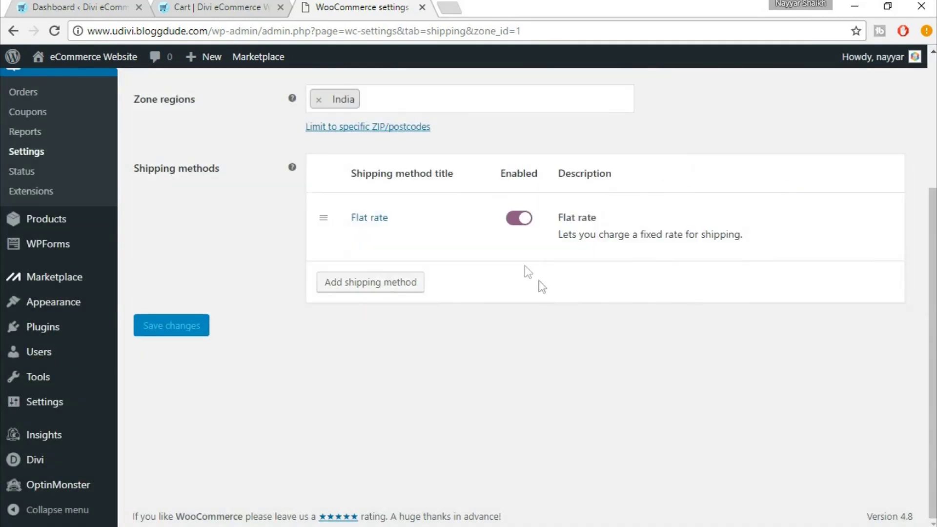
Step: Set the flat rate's cost to 2 and save it
scroll(537, 283, "up", 3)
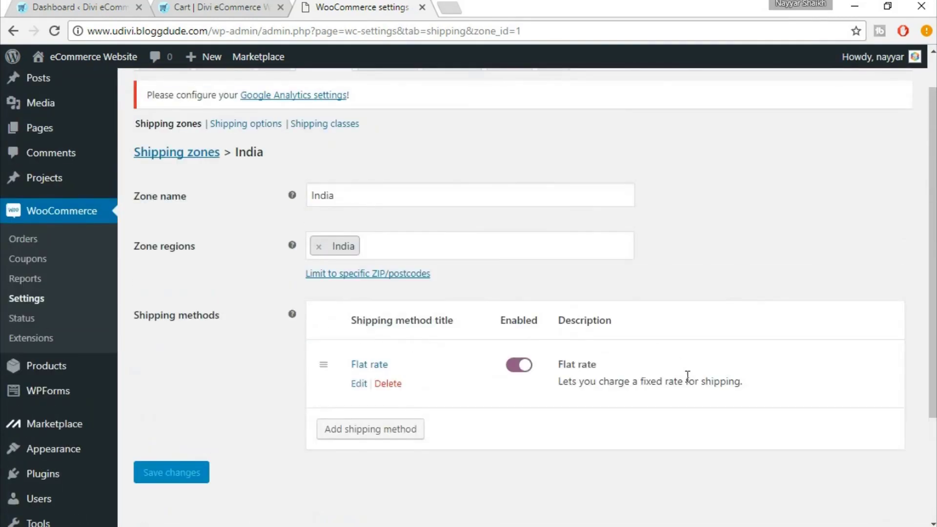
left_click(360, 384)
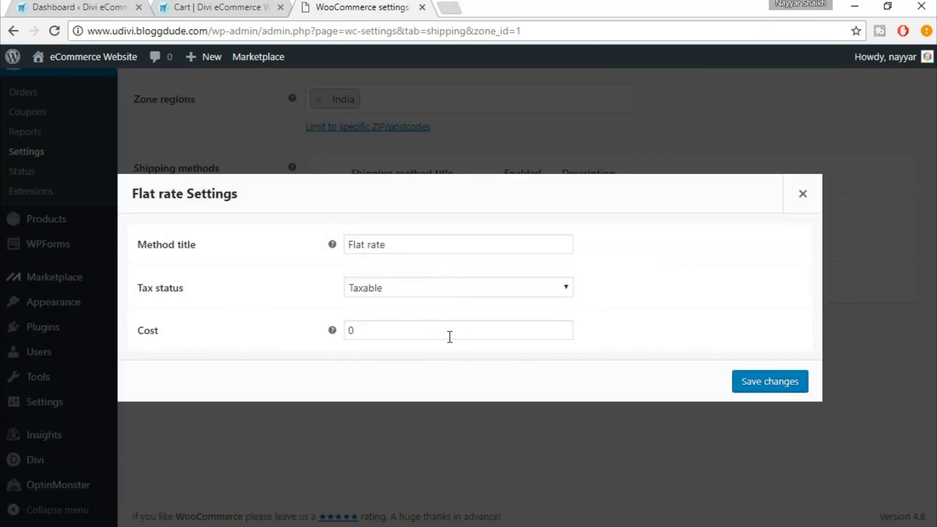
double_click(382, 335)
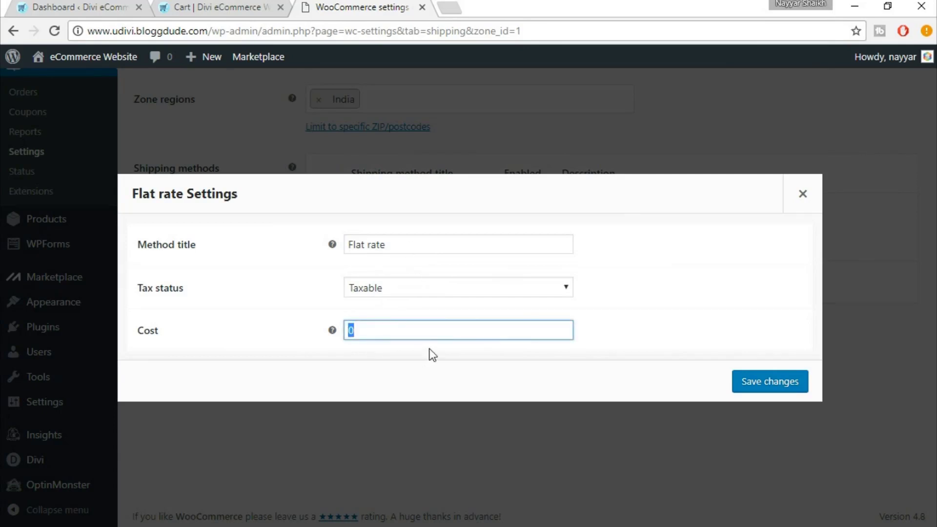
type("2")
left_click(770, 386)
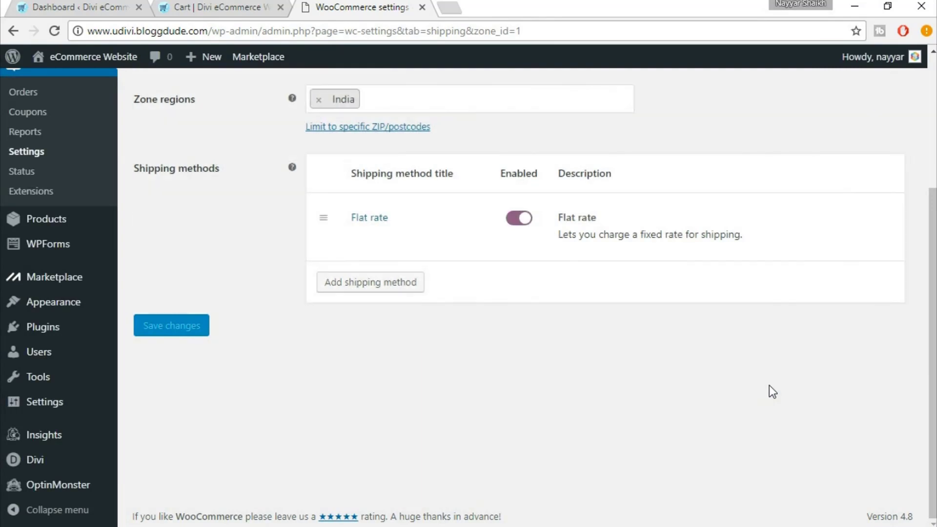
scroll(682, 359, "up", 4)
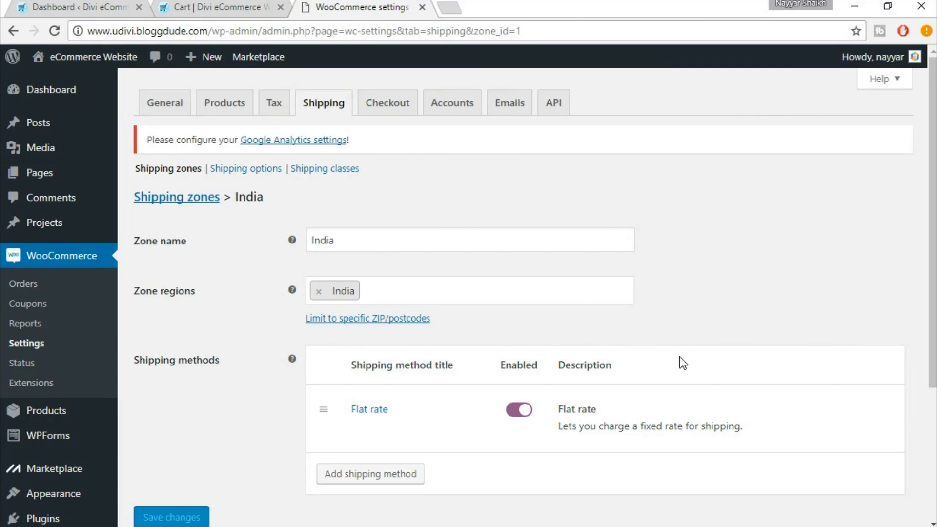
Step: Go to the Shipping options settings, then switch to the store's cart page
left_click(264, 171)
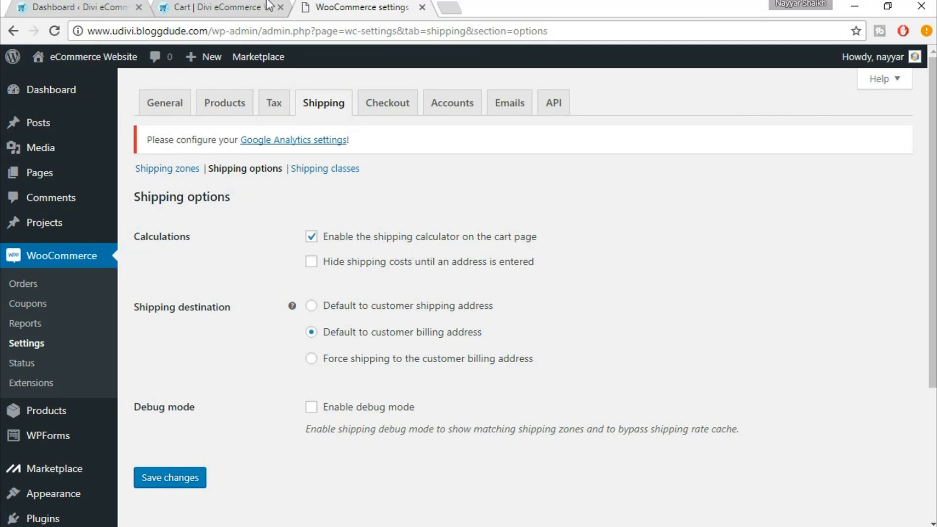
left_click(243, 6)
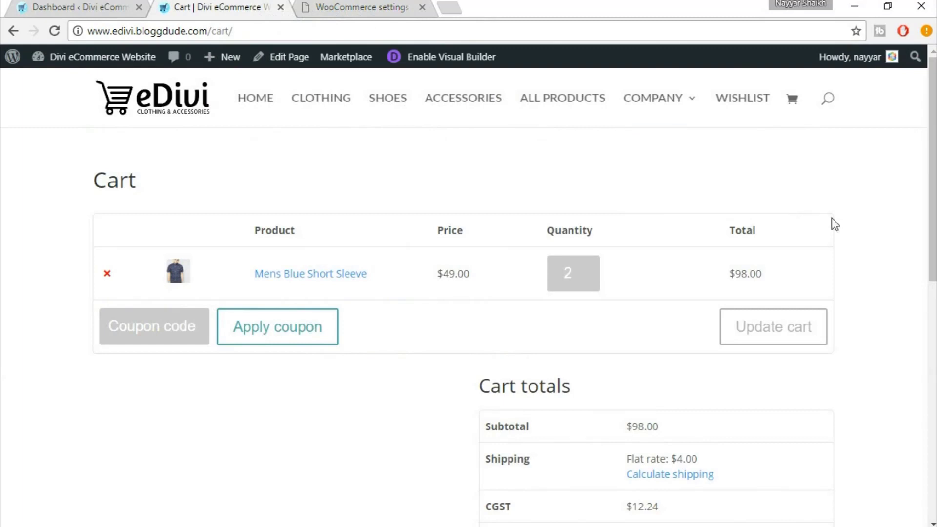
Step: Update the cart totals via the shipping calculator for India, Maharashtra 400017, then return to settings
scroll(832, 218, "down", 3)
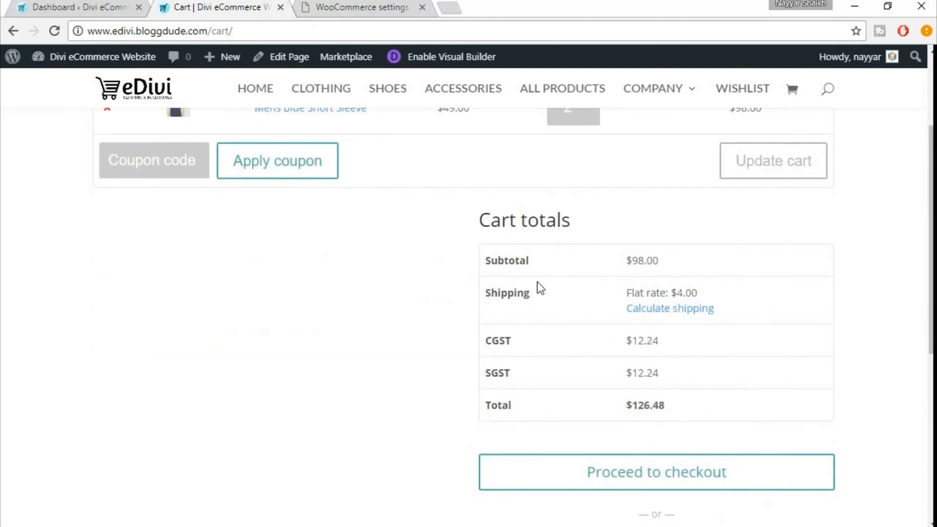
left_click(668, 310)
scroll(730, 324, "down", 1)
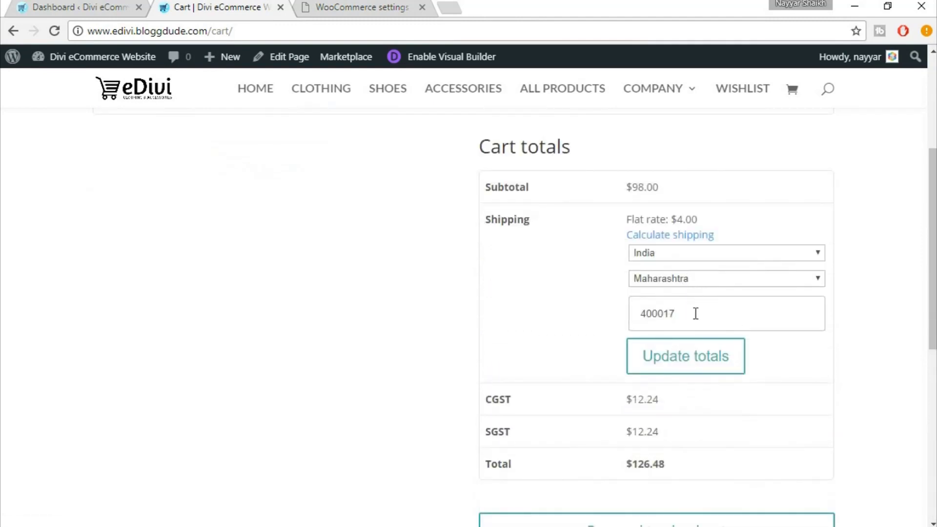
left_click(695, 370)
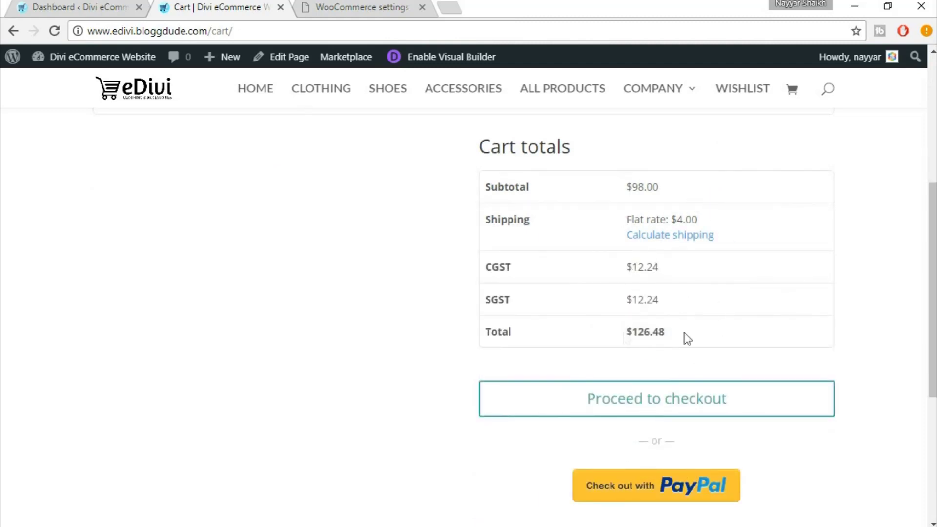
left_click(387, 8)
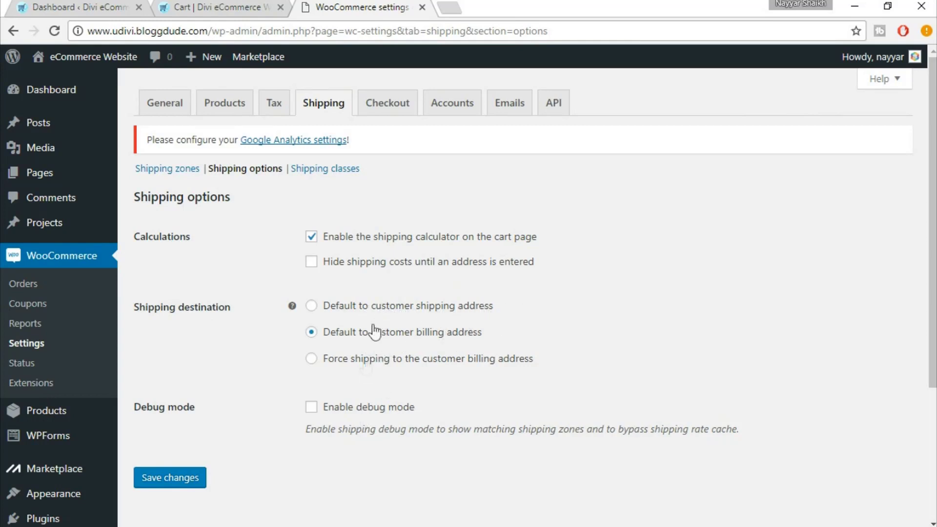
Step: Save the shipping destination as 'Default to customer shipping address', then go to Shipping classes
left_click(407, 312)
scroll(314, 429, "down", 2)
left_click(179, 405)
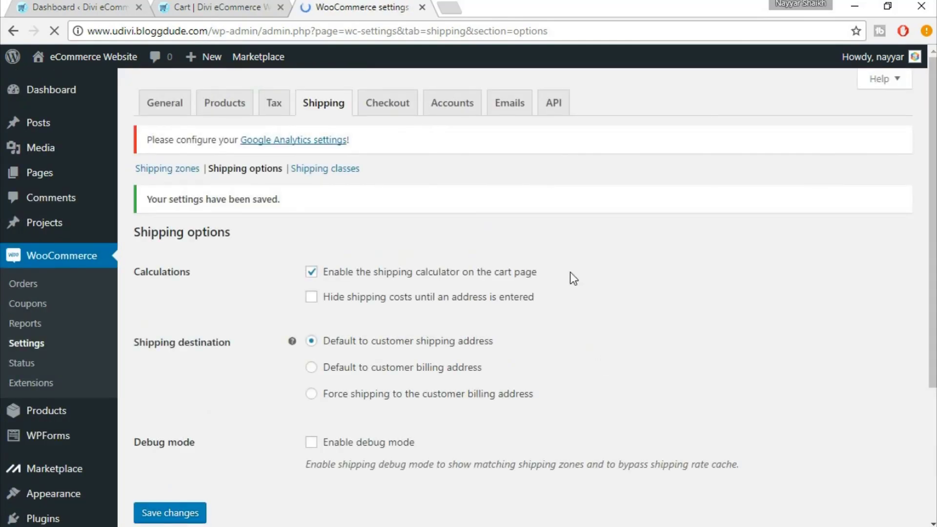
left_click(347, 171)
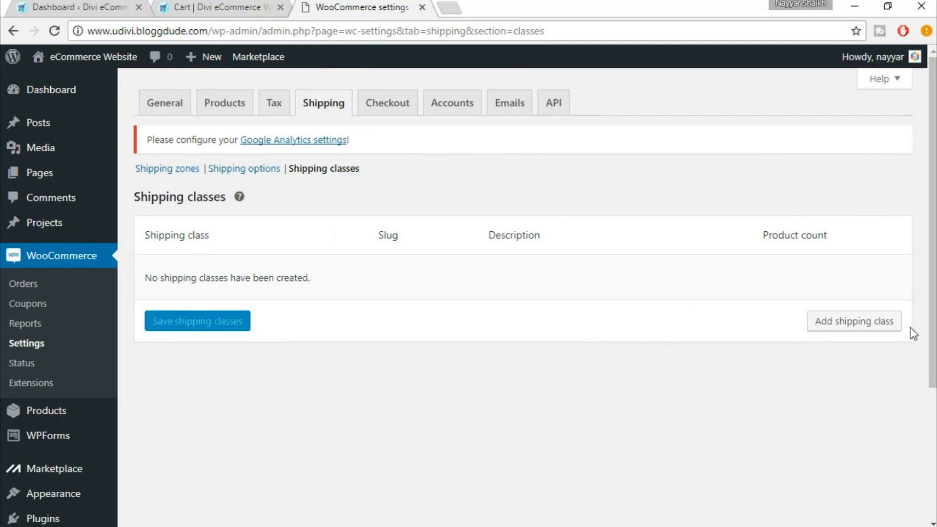
Step: Add and save the shipping class Bulky, slug bulky, described 'Products over 50kg'
left_click(849, 322)
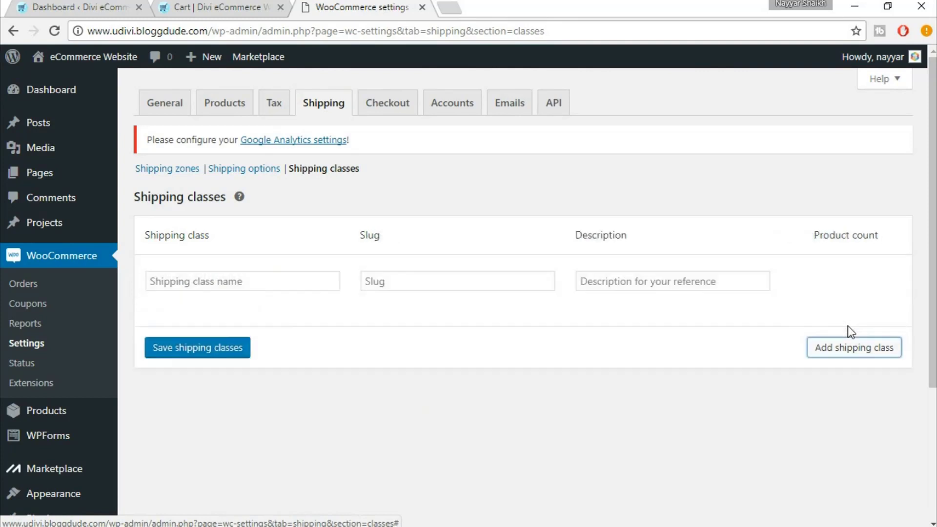
left_click(251, 282)
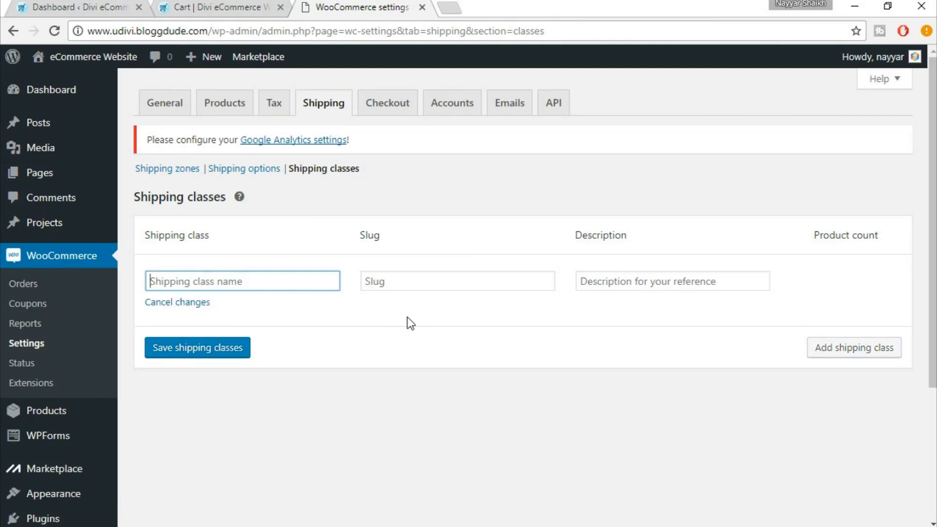
type("Bulky")
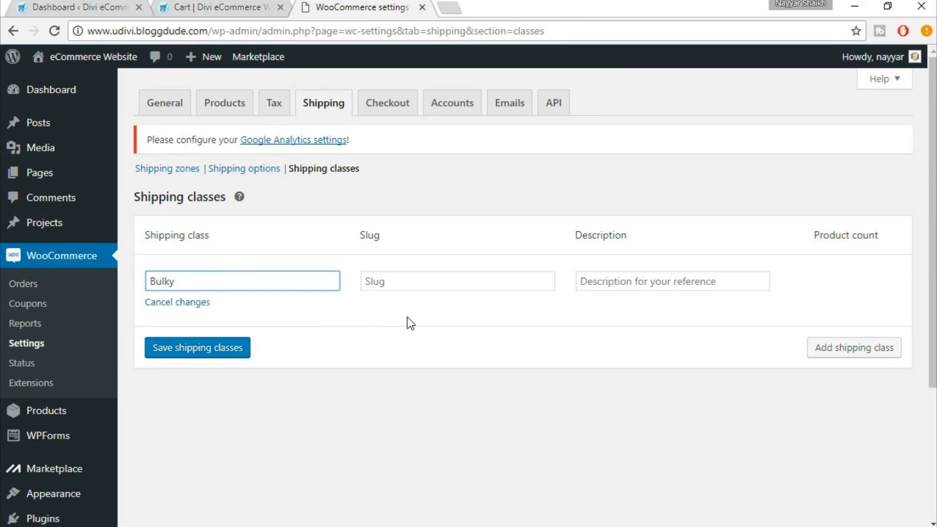
left_click(382, 285)
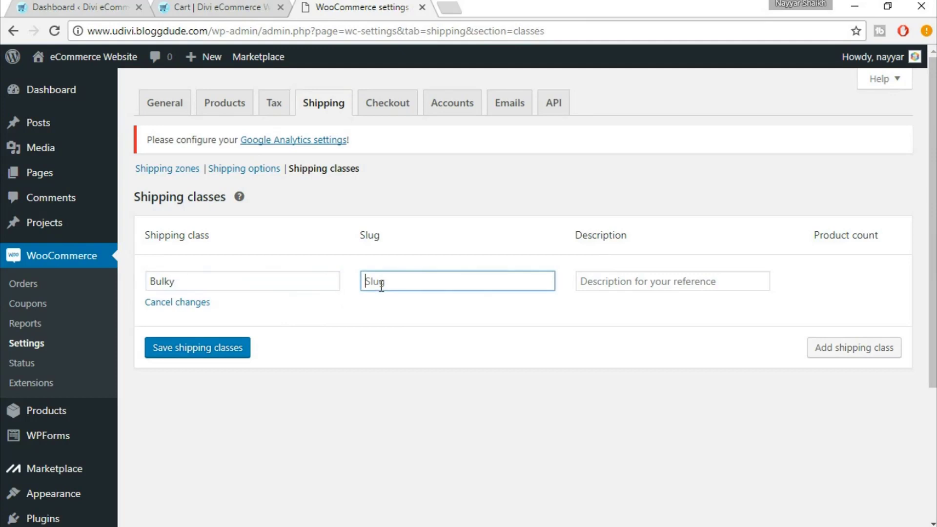
type("bulky")
left_click(642, 279)
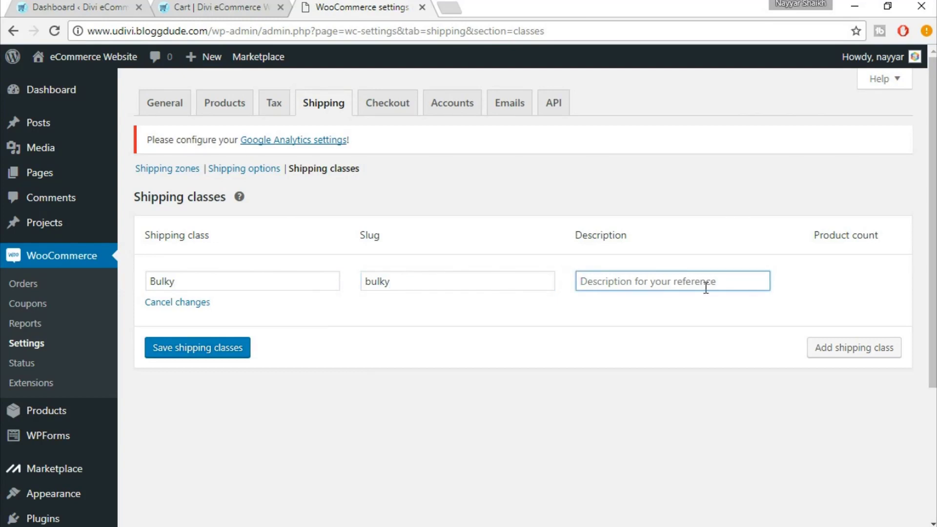
type("Products")
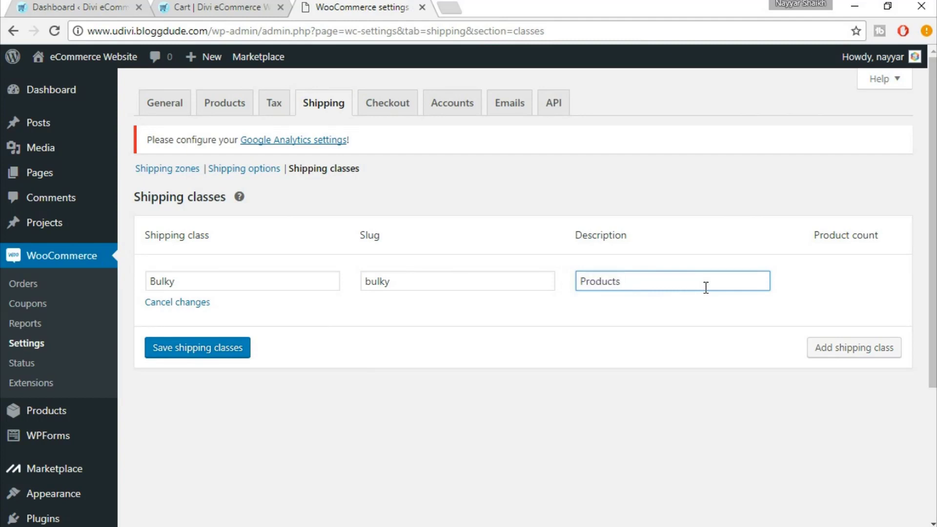
type(" over 50kg")
left_click(210, 355)
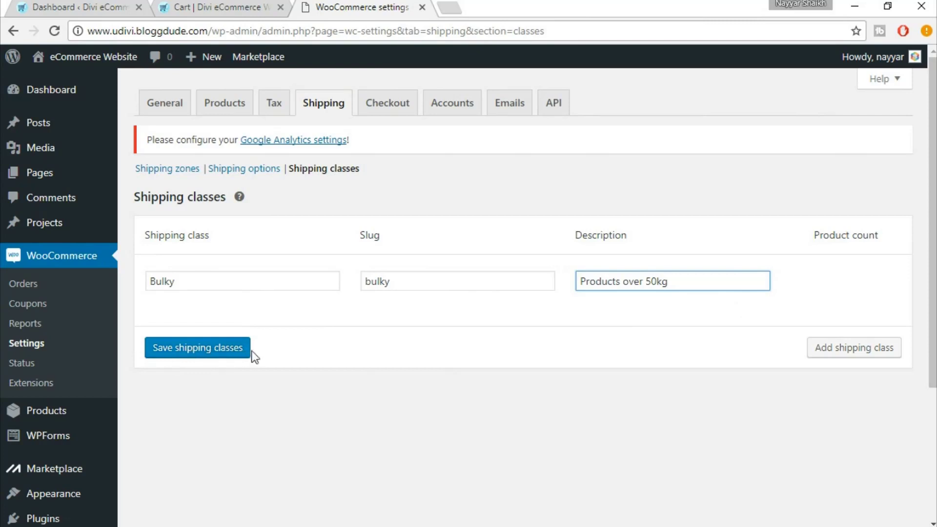
left_click(201, 350)
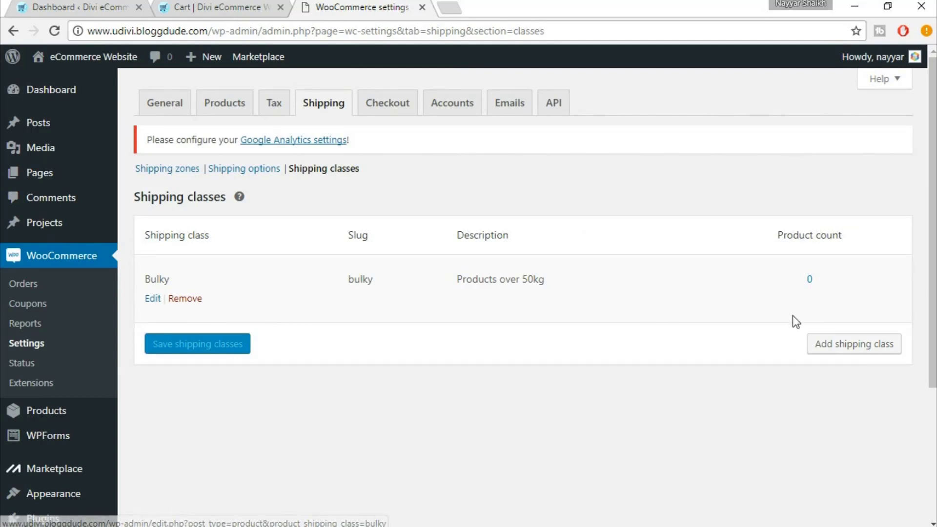
left_click(106, 5)
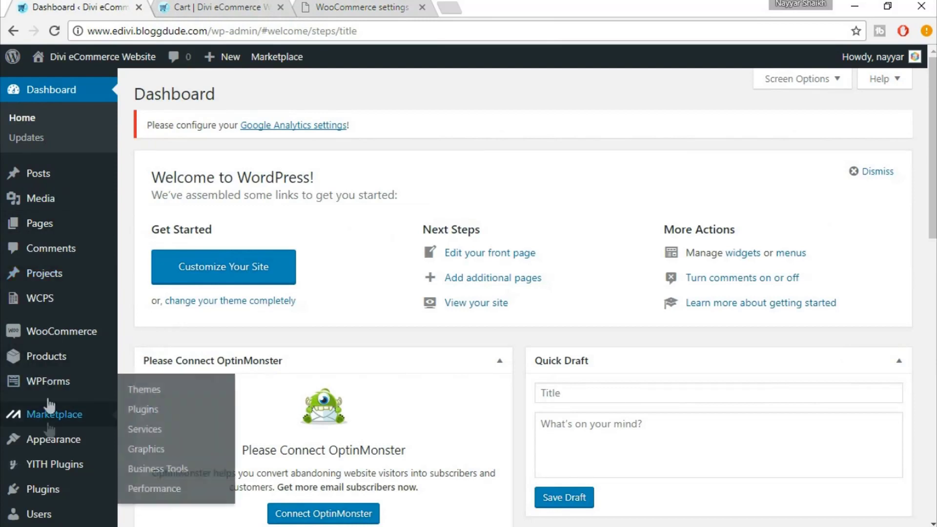
mouse_move(50, 341)
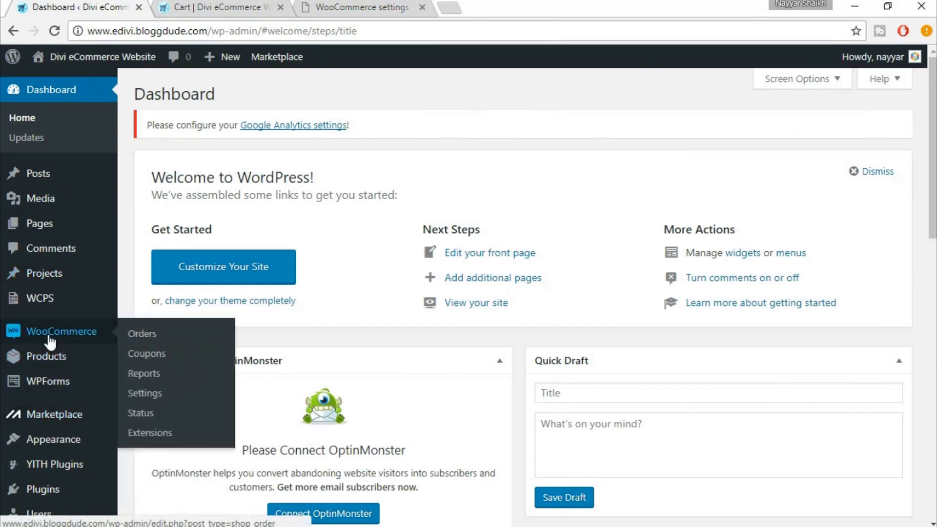
left_click(148, 395)
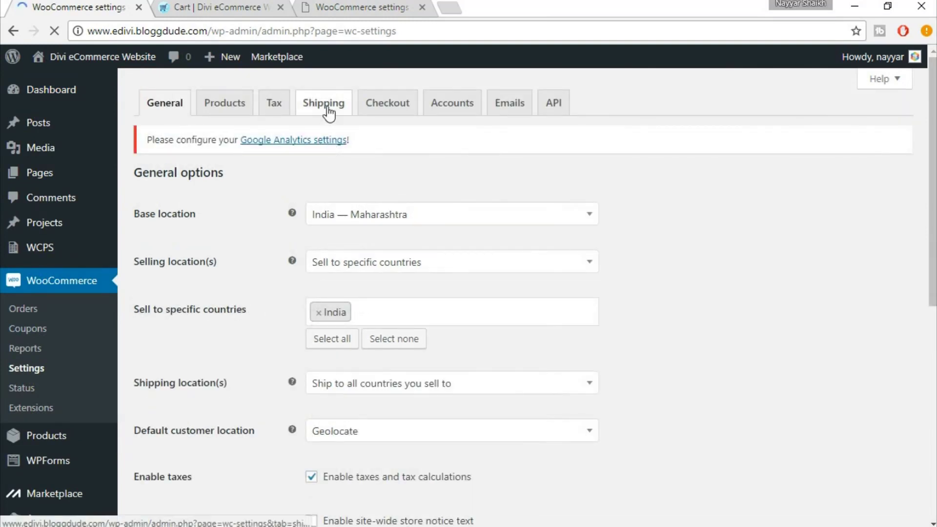
left_click(329, 112)
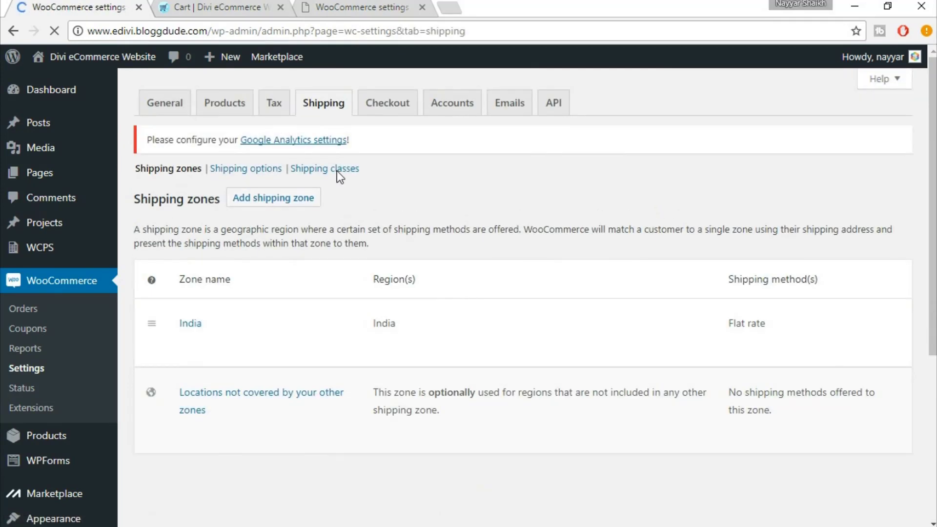
left_click(340, 171)
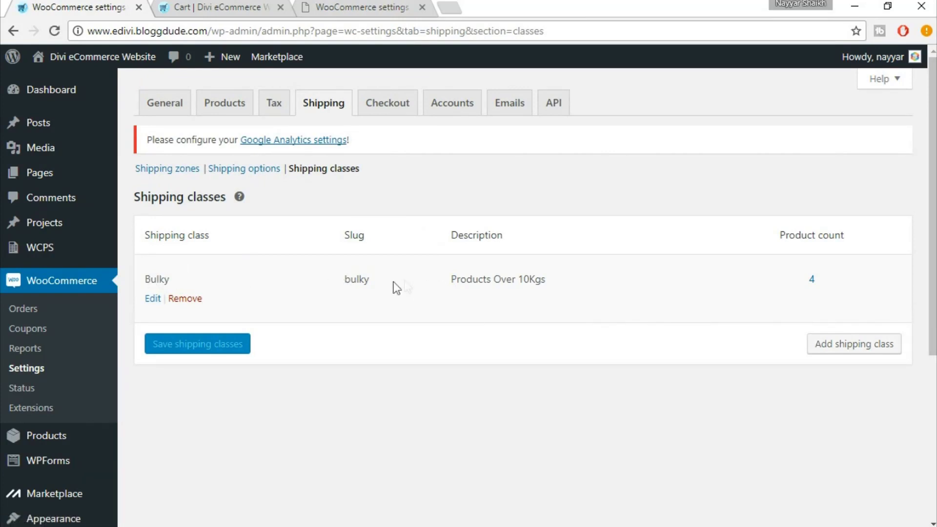
left_click_drag(446, 281, 562, 283)
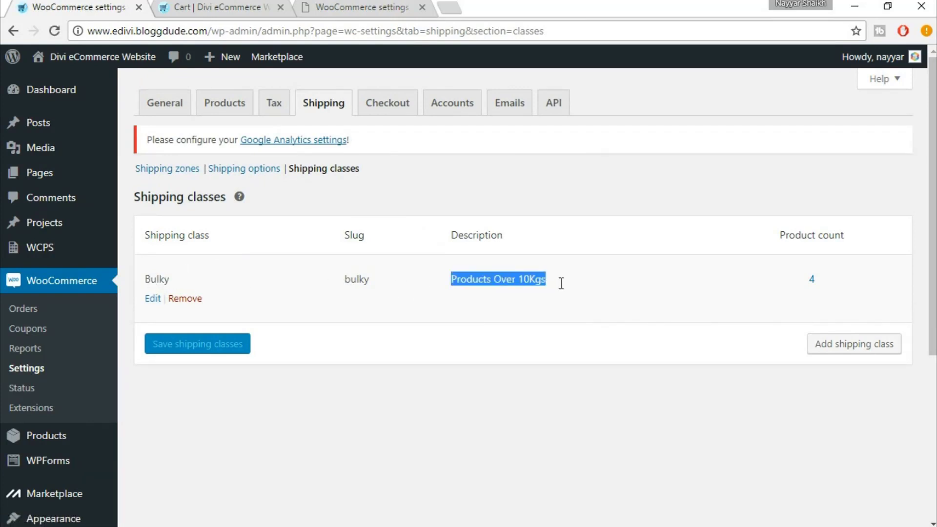
left_click(549, 291)
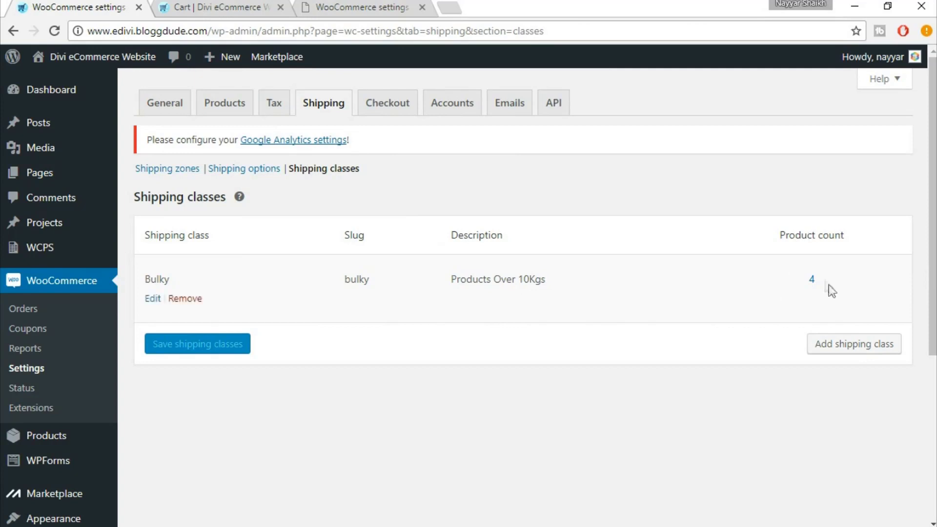
left_click(812, 281)
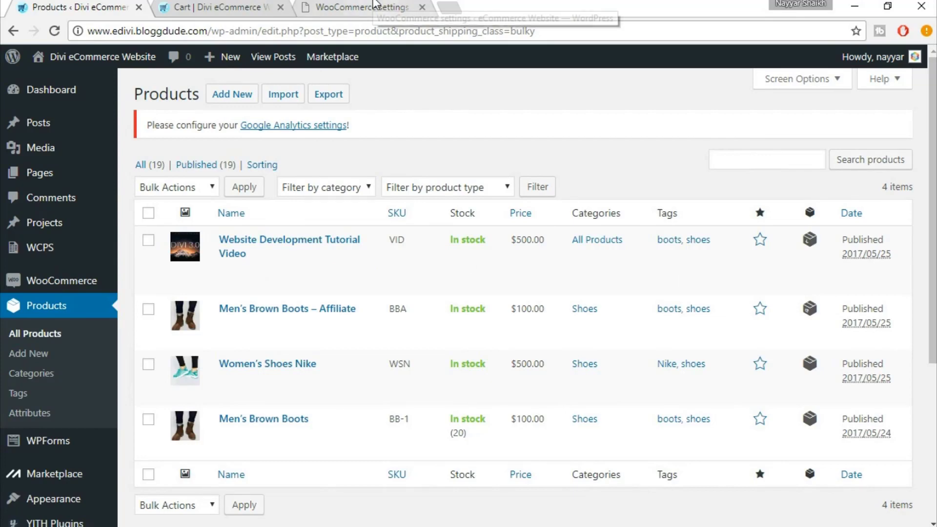
left_click(376, 5)
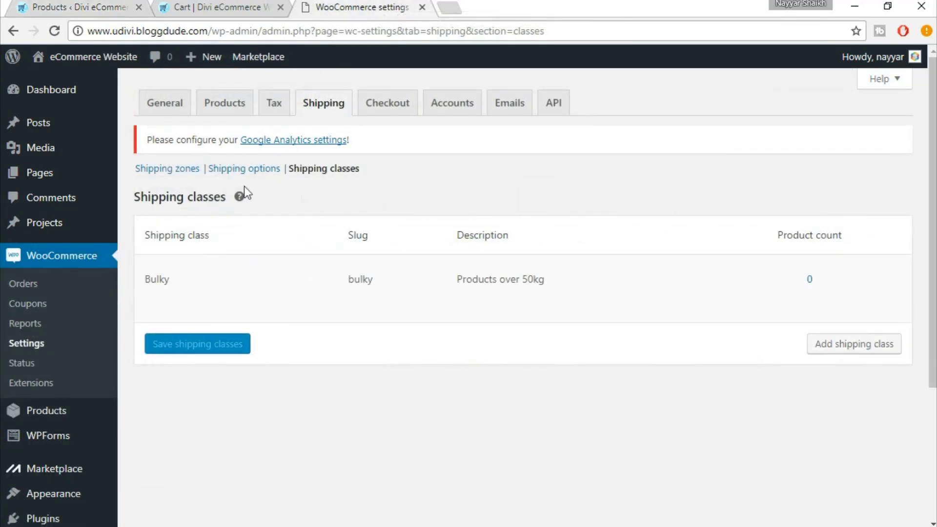
Step: Go to Shipping zones, edit the India zone, then edit its Flat rate method
left_click(184, 171)
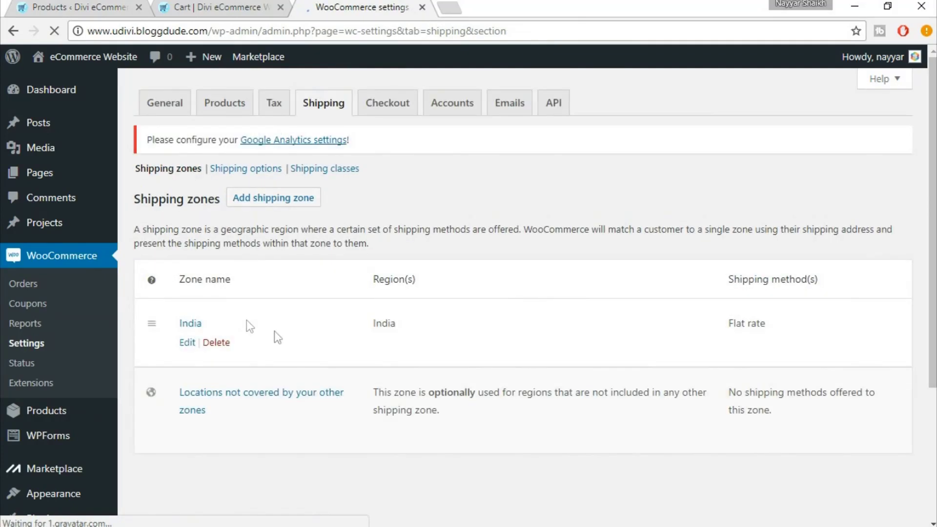
left_click(188, 343)
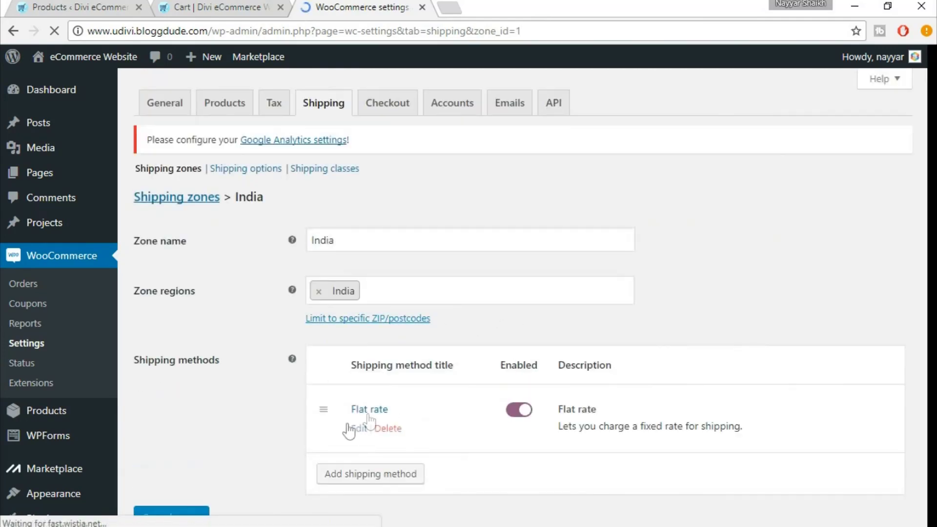
scroll(358, 405, "down", 3)
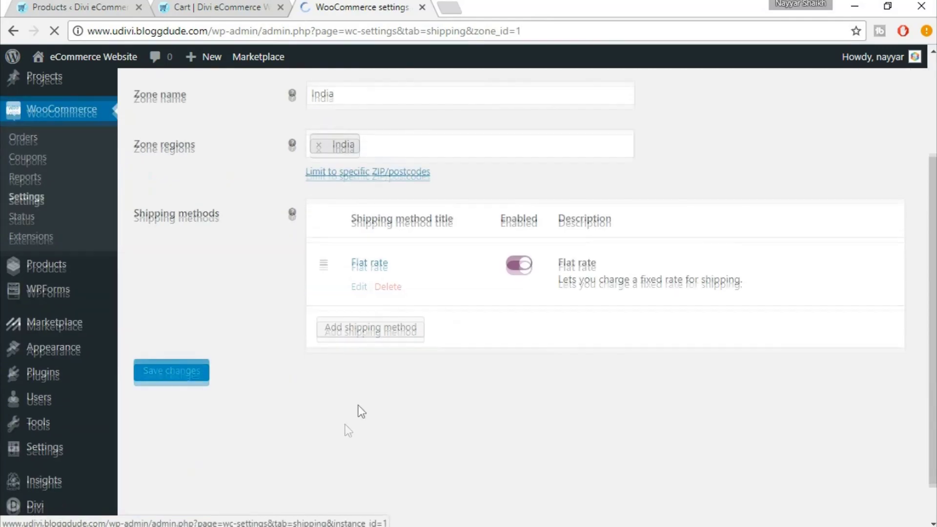
left_click(359, 284)
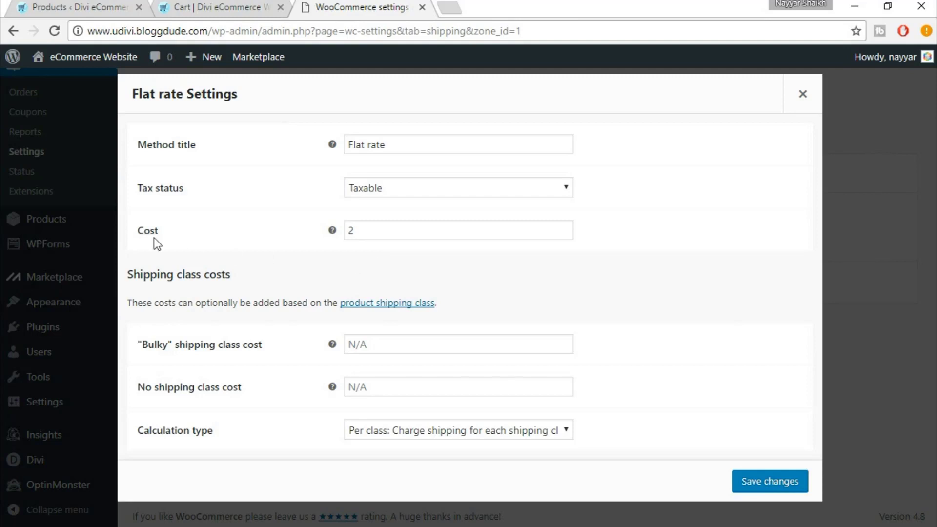
Step: Replace the flat rate cost of 2 with the formula [qty] * 2
left_click(364, 230)
left_click_drag(364, 231, 356, 232)
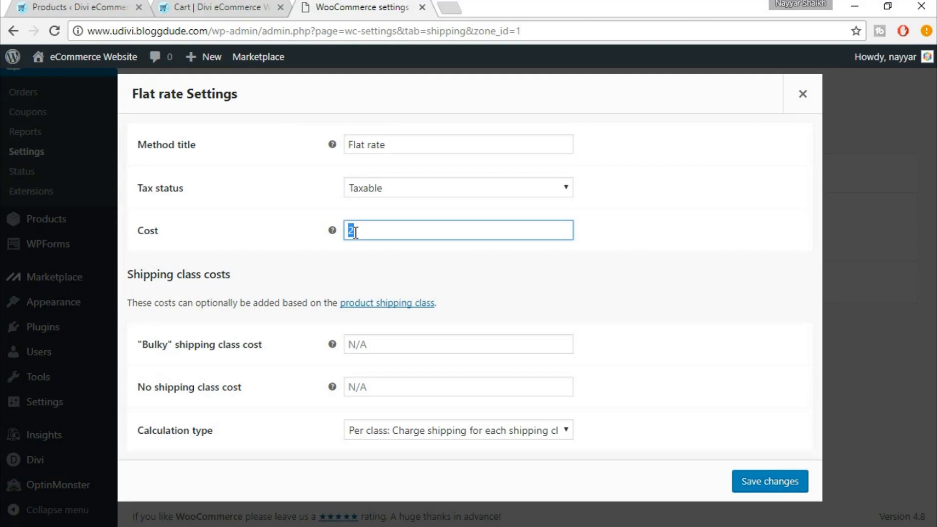
key("BackSpace")
type("0")
type("qty")
type("]")
type("*")
type(" 2")
left_click_drag(385, 230, 341, 227)
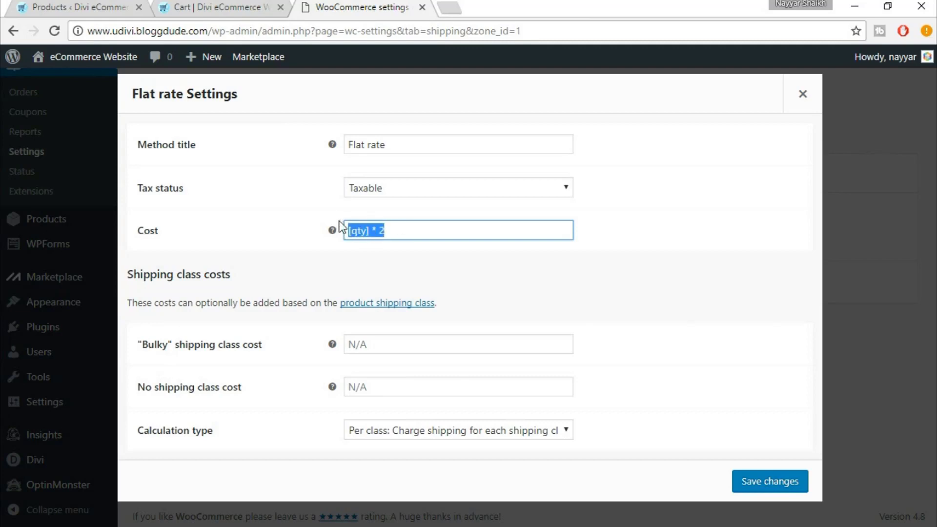
left_click(397, 242)
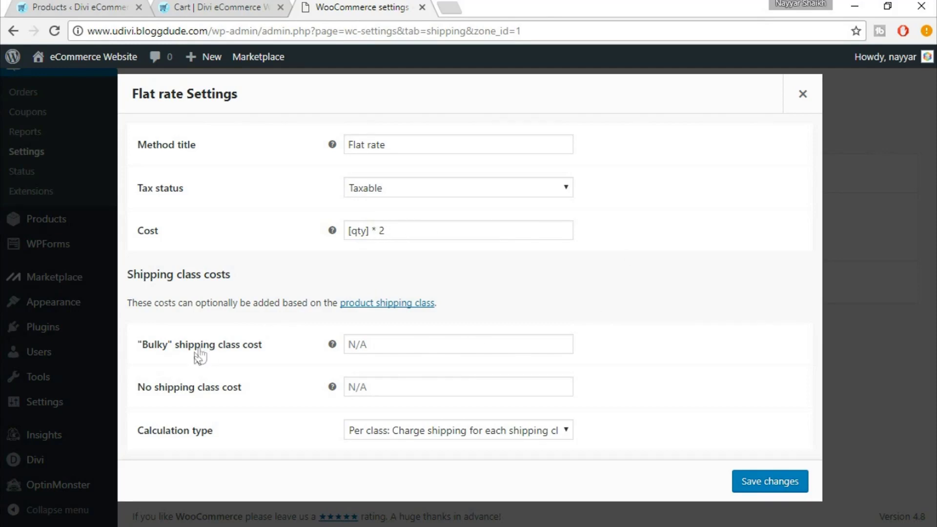
Step: Set the Bulky shipping class cost to [qty] * 5 and save the flat rate
left_click(366, 349)
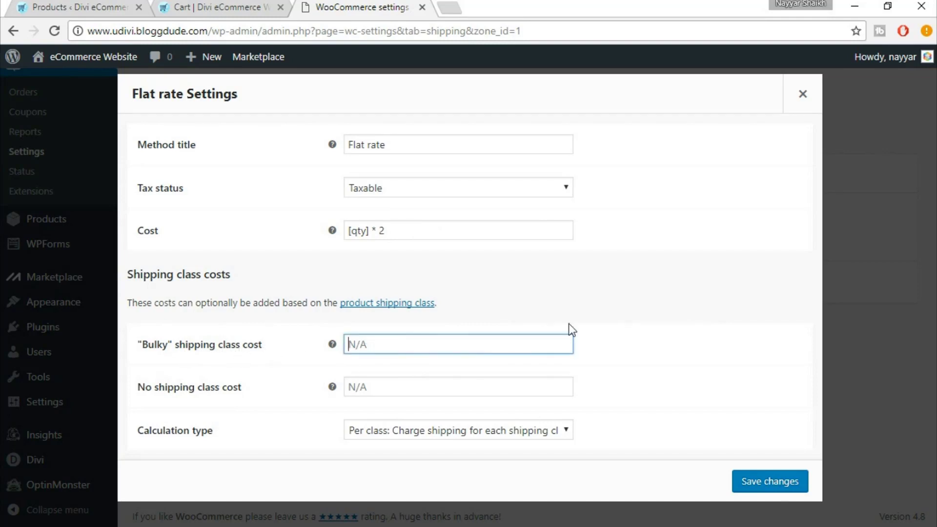
type("[qty] * 5")
left_click(784, 485)
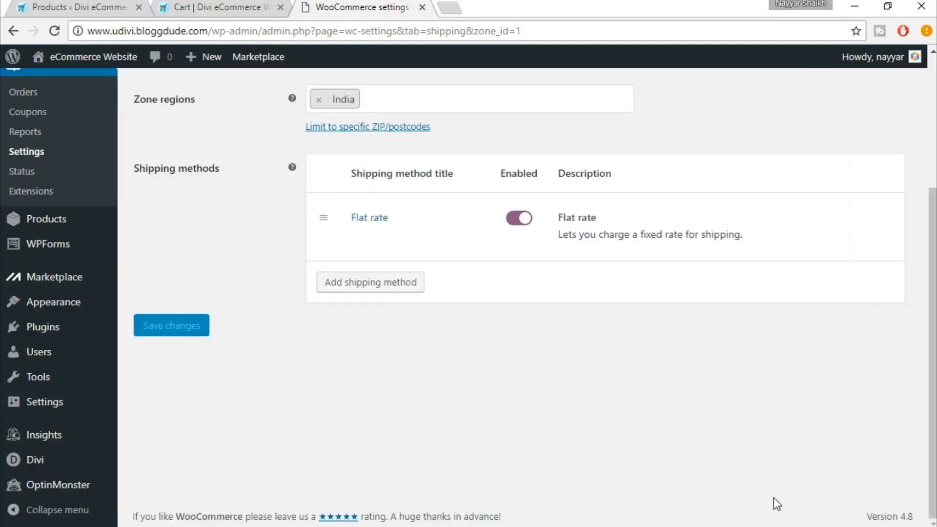
Step: Switch to the Checkout tab of WooCommerce Settings
scroll(774, 497, "up", 4)
scroll(774, 497, "down", 3)
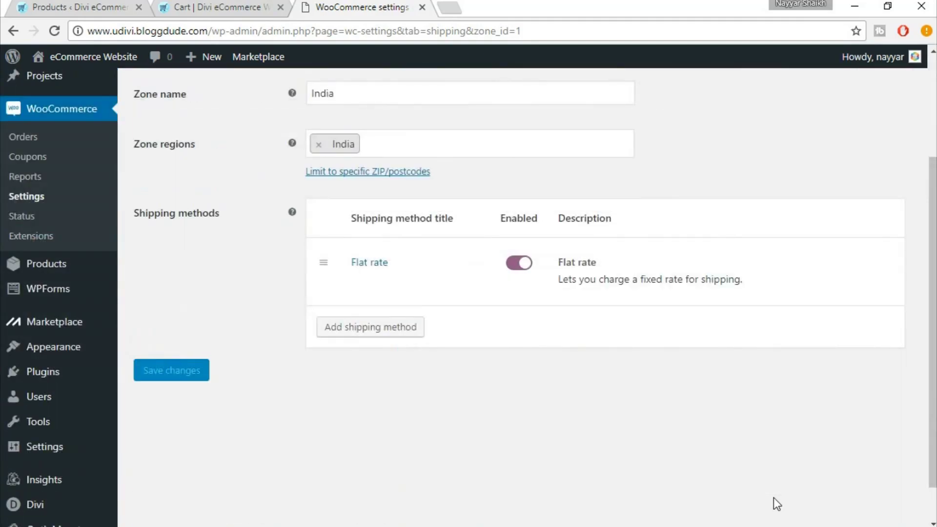
scroll(774, 497, "up", 3)
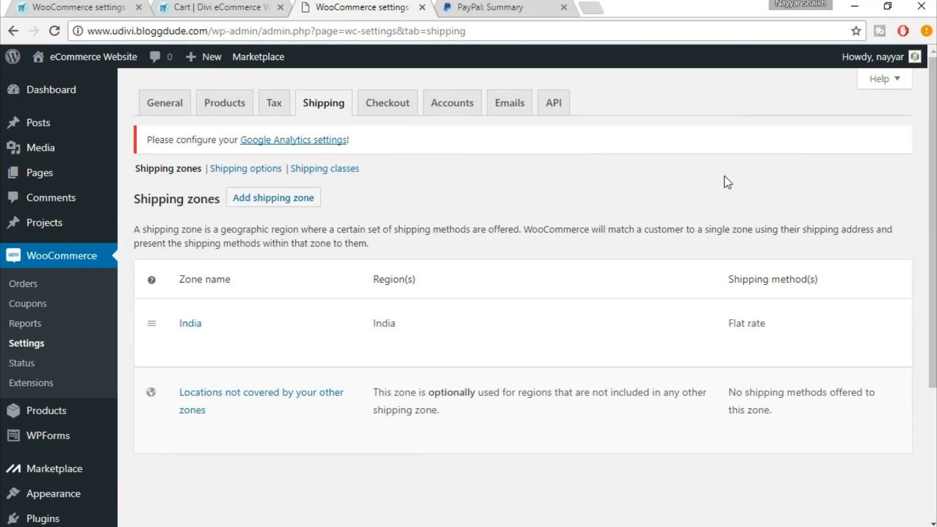
left_click(390, 108)
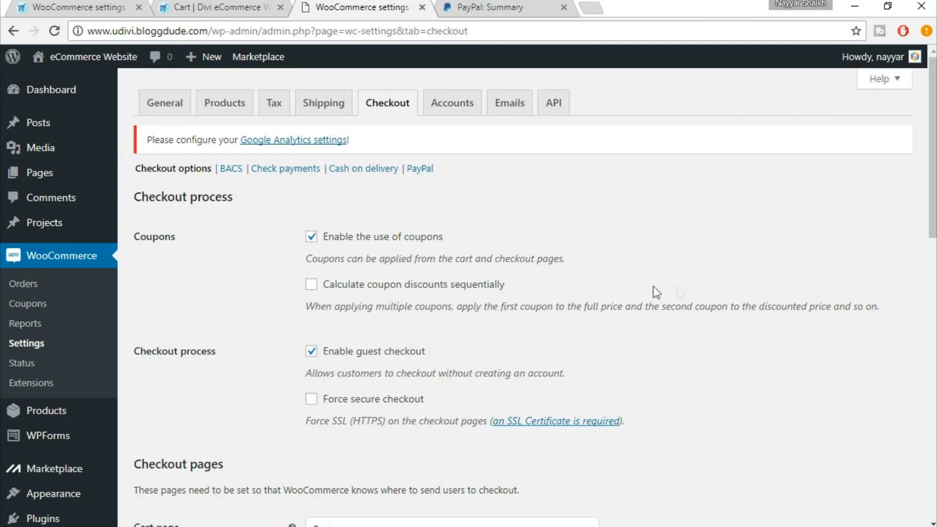
Step: Leave the Terms and conditions page unselected and save the checkout options
scroll(680, 288, "down", 2)
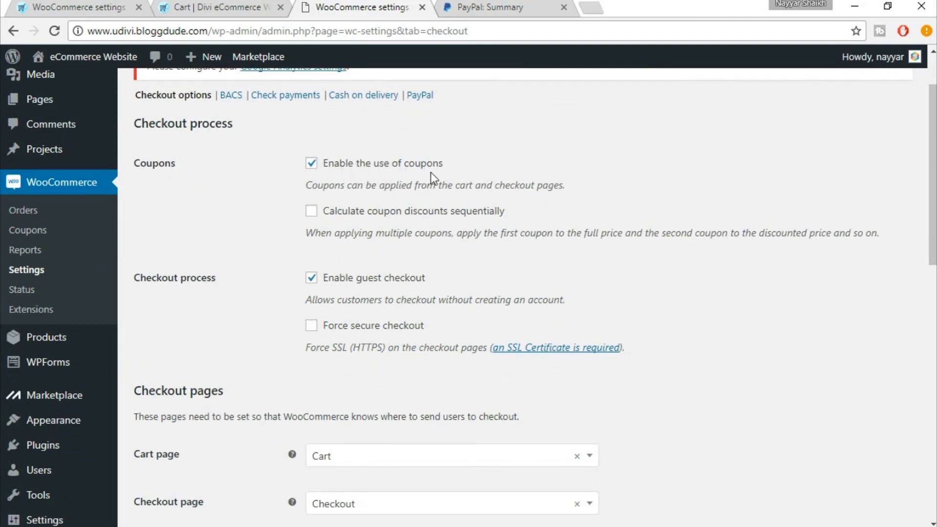
scroll(604, 265, "up", 2)
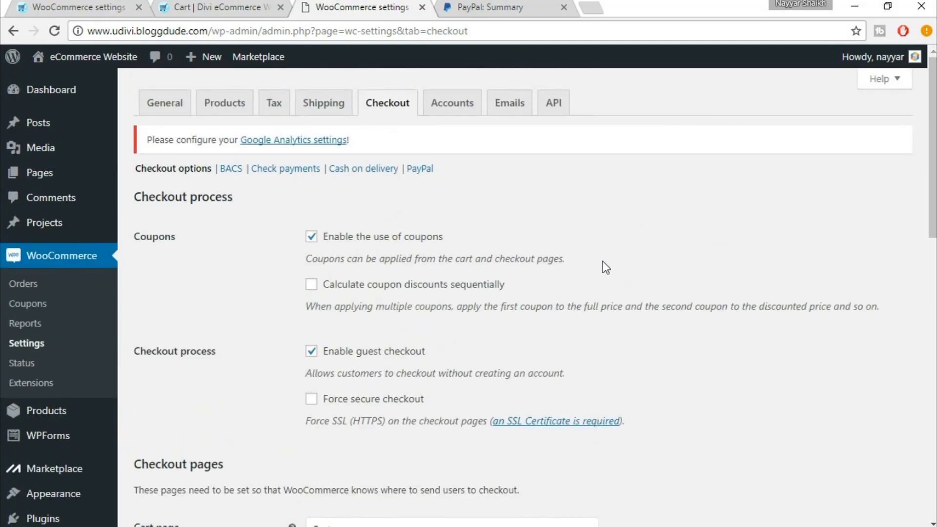
scroll(640, 311, "down", 2)
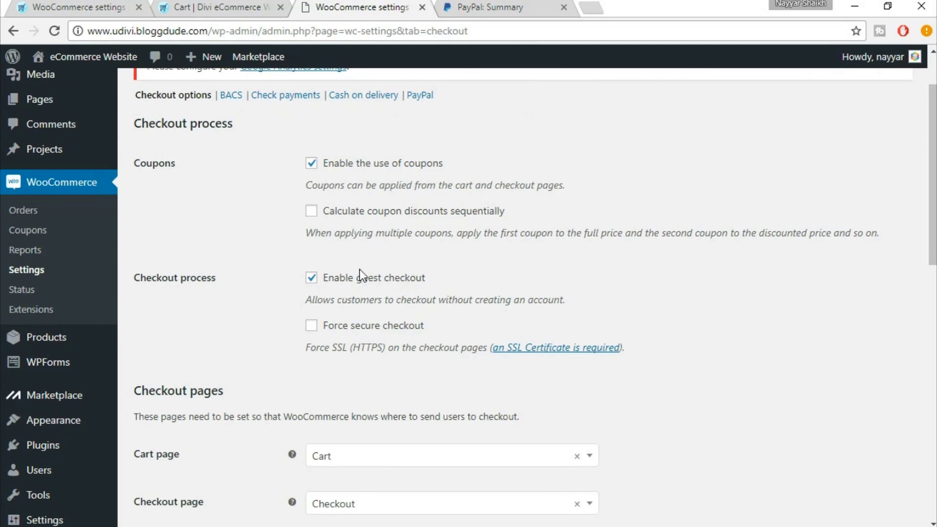
scroll(745, 293, "down", 5)
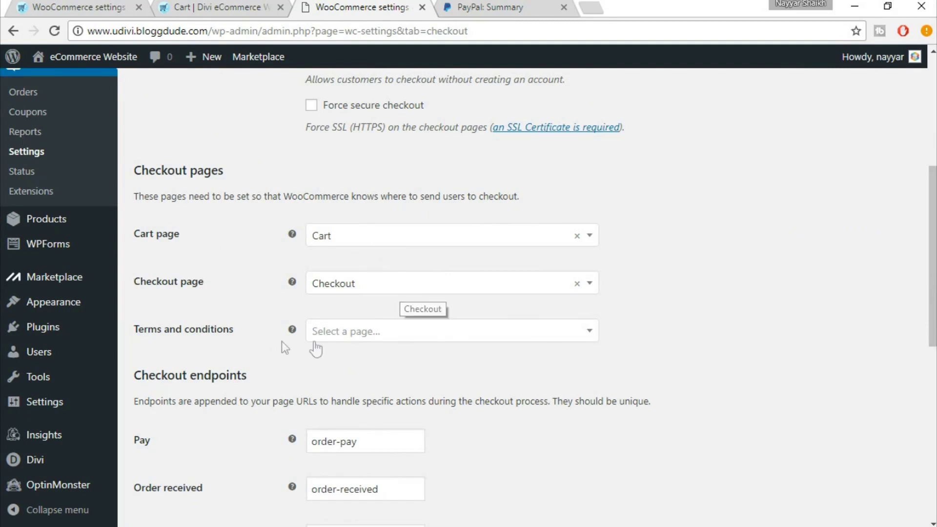
left_click(441, 335)
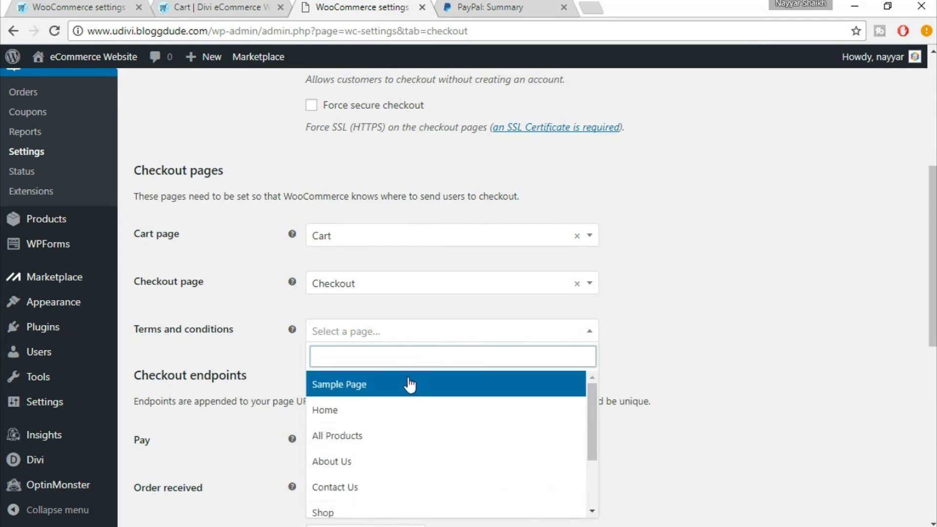
left_click(406, 331)
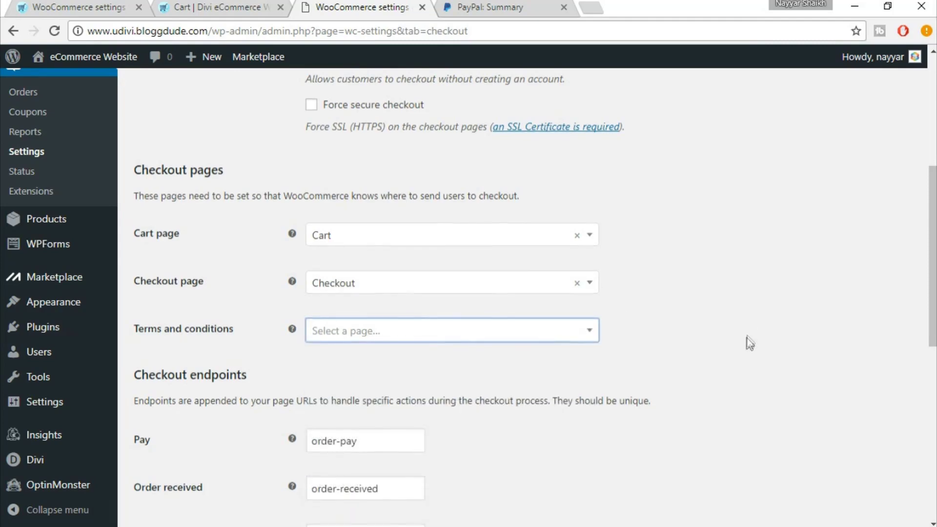
scroll(750, 344, "down", 4)
scroll(750, 345, "down", 4)
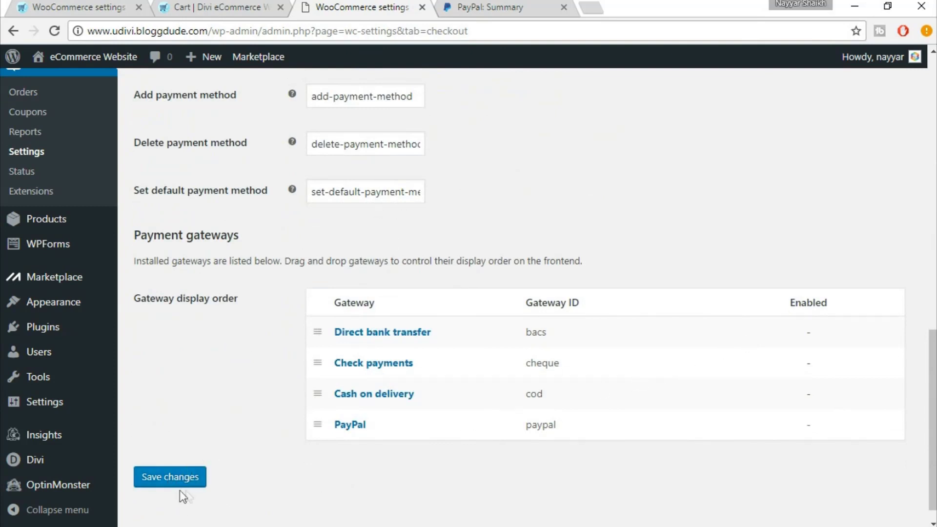
left_click(185, 479)
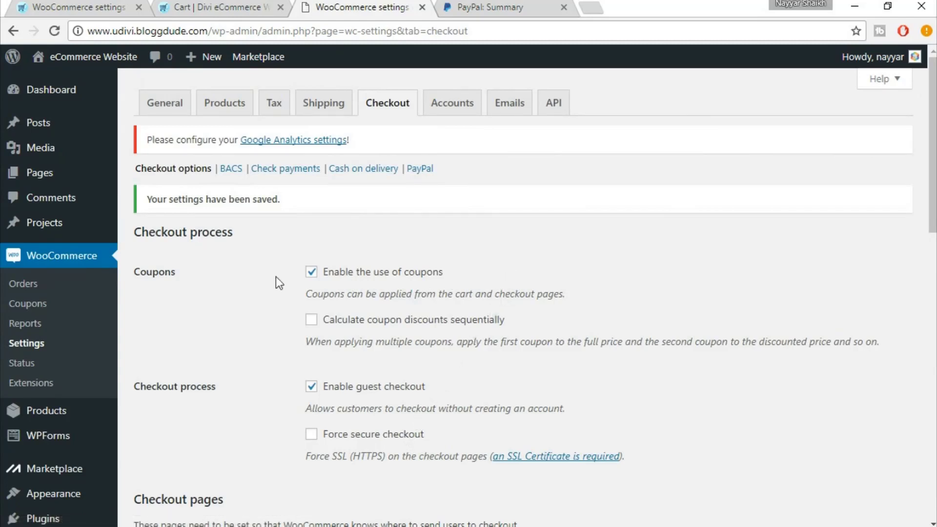
Step: Go to WooCommerce Coupons and start a new coupon with Add coupon
left_click(35, 304)
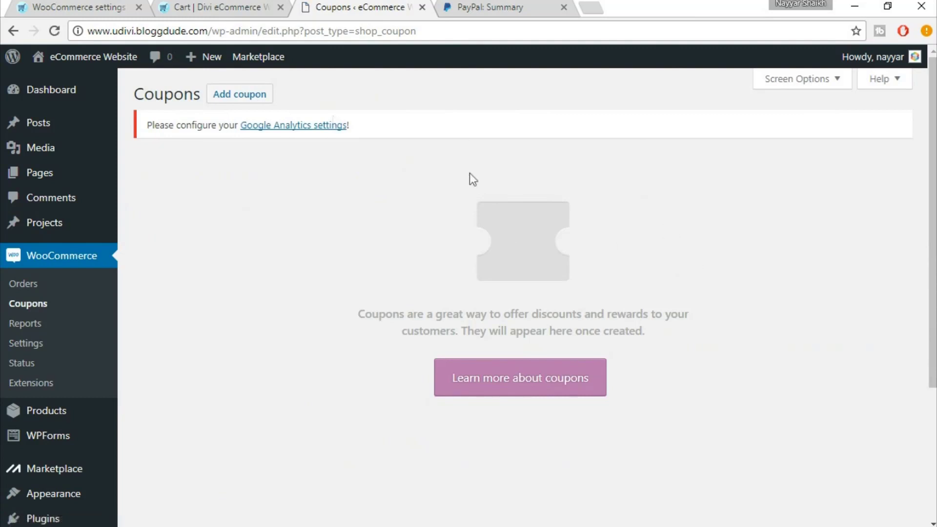
left_click(248, 97)
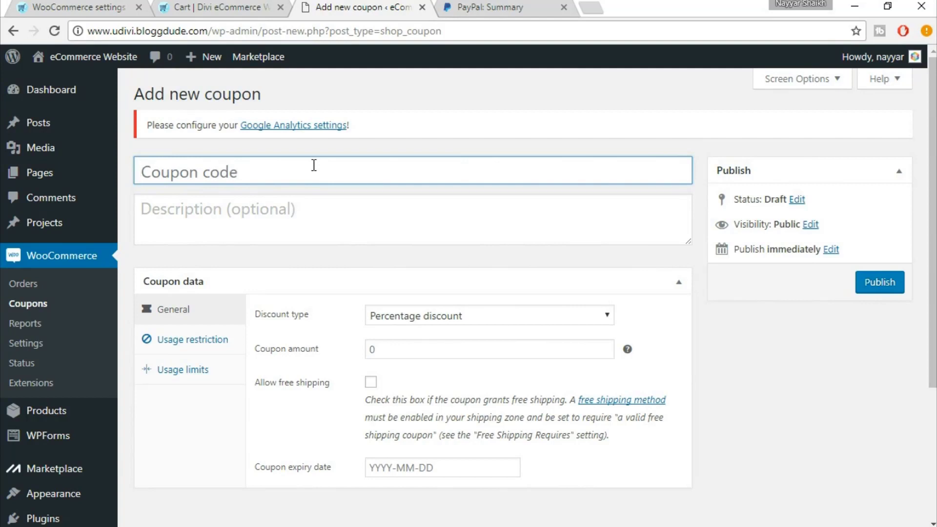
Step: Enter coupon code 25OFF and description 'Get 25% Off on the Total Amount!'
type("25")
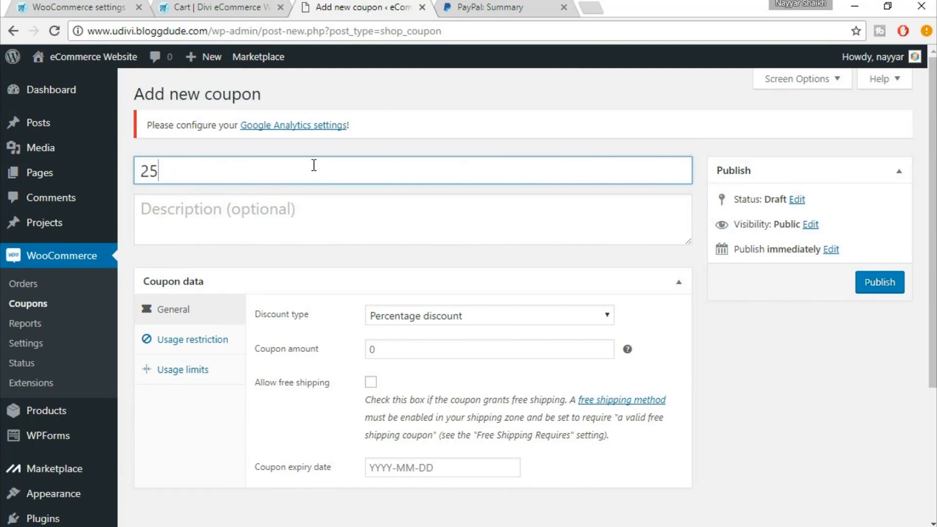
type("OFF")
left_click(275, 233)
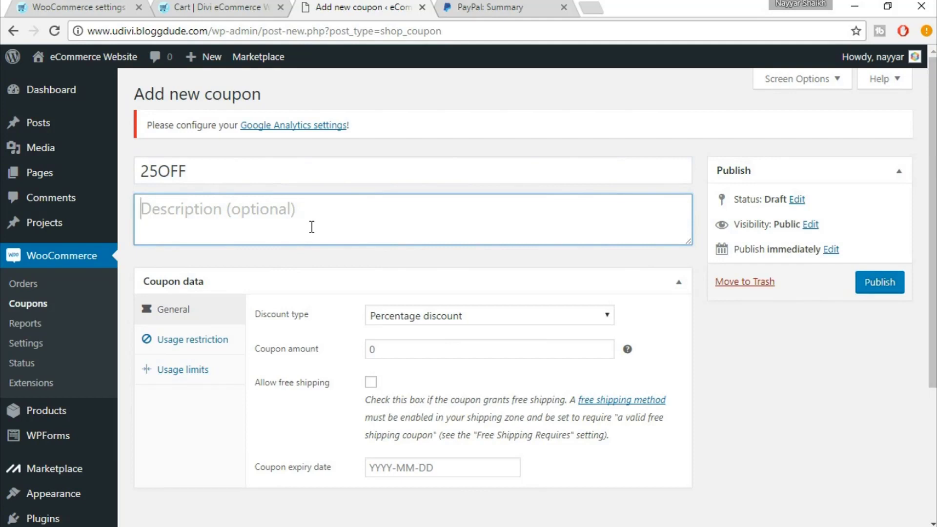
type("Get ")
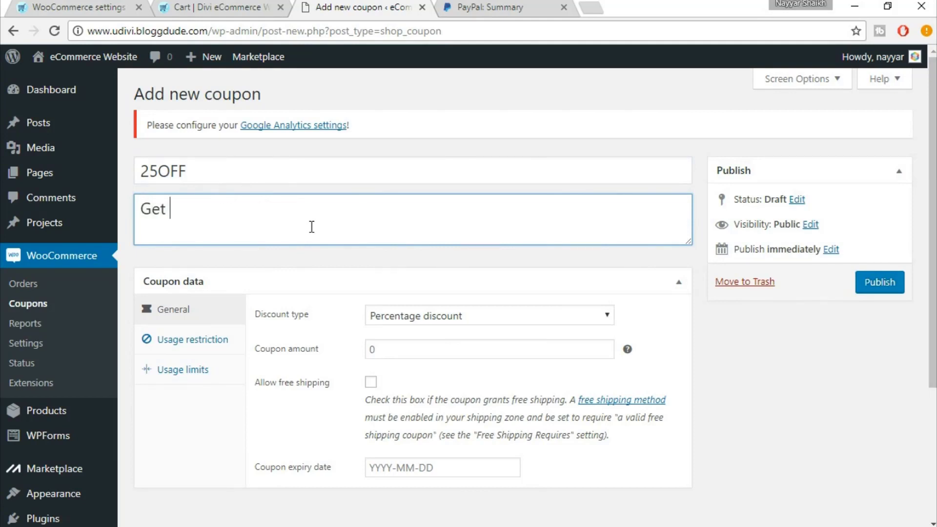
type("25% Off ")
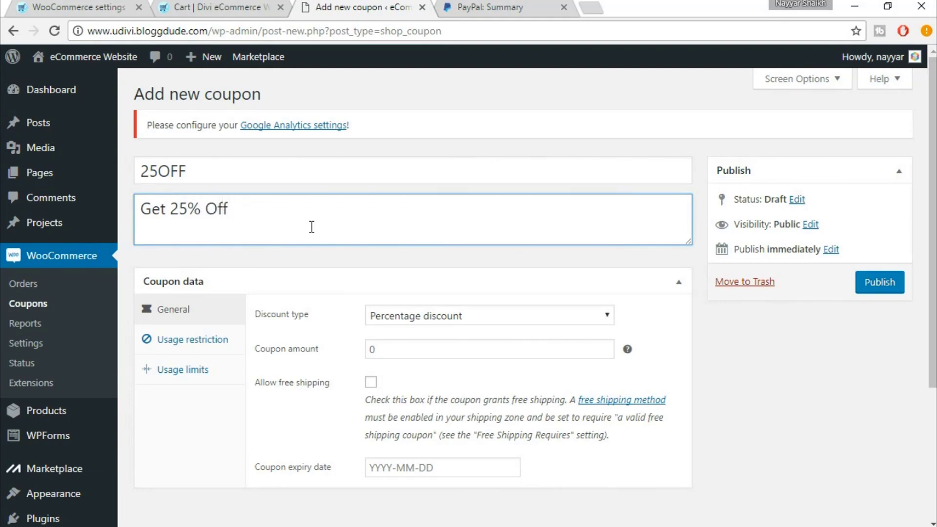
type("on the Tota")
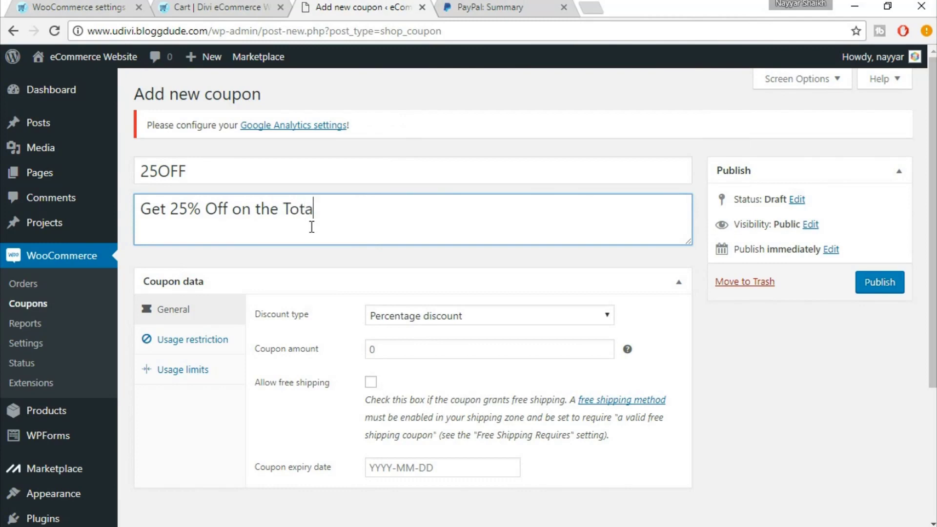
type("l Amount!")
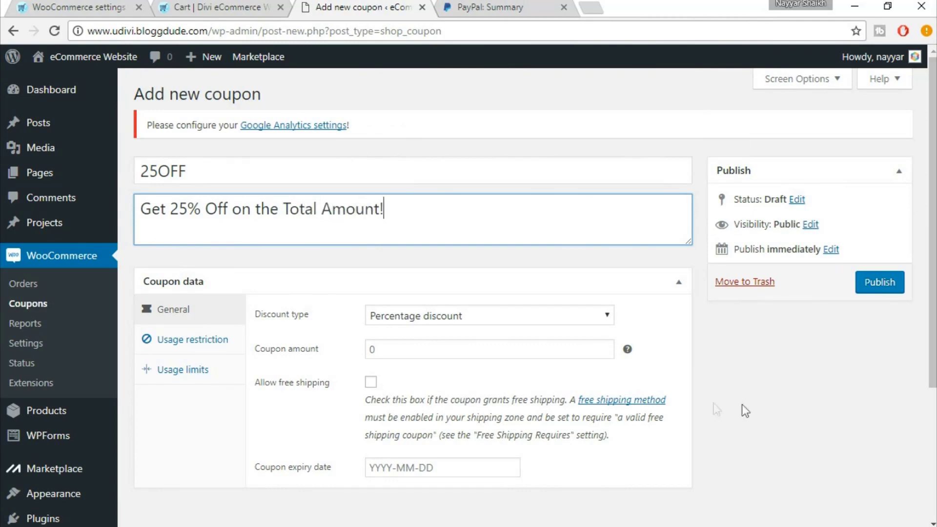
scroll(742, 406, "down", 2)
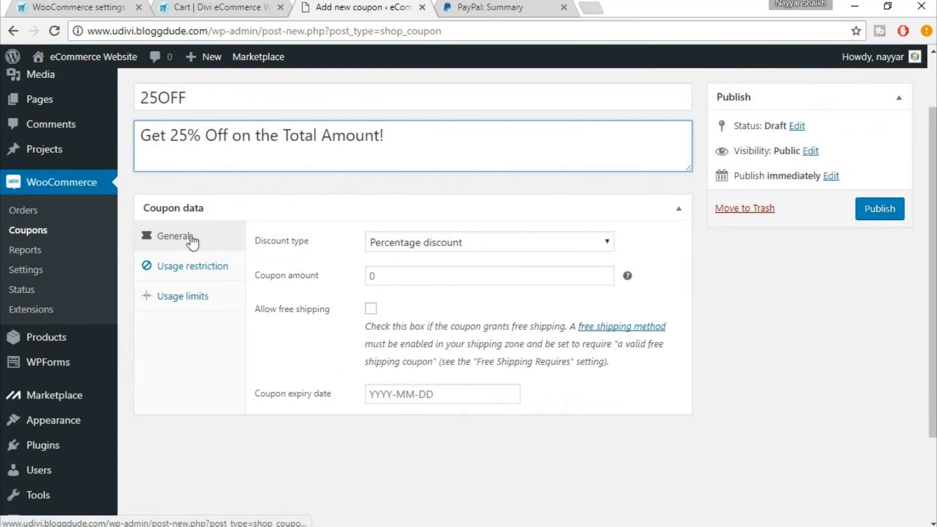
Step: Keep the Percentage discount type and set the coupon amount to 25
left_click(429, 244)
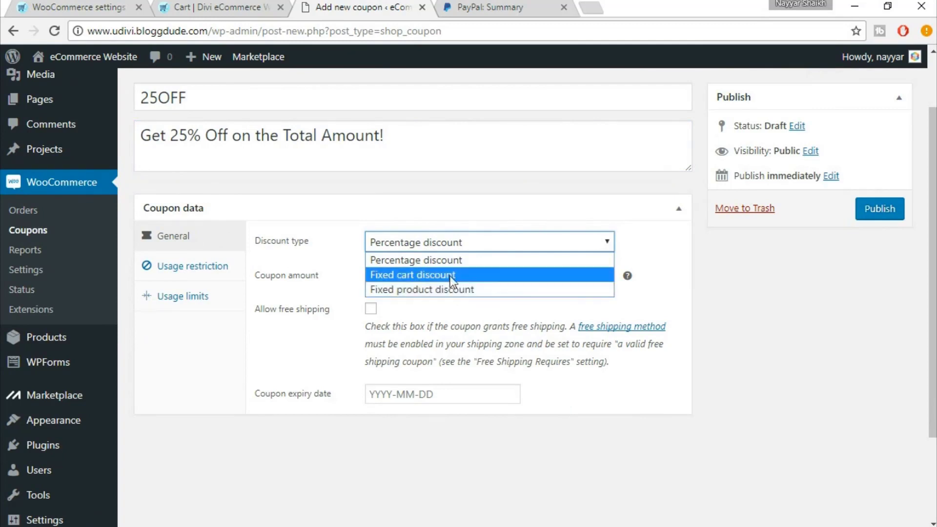
left_click(444, 264)
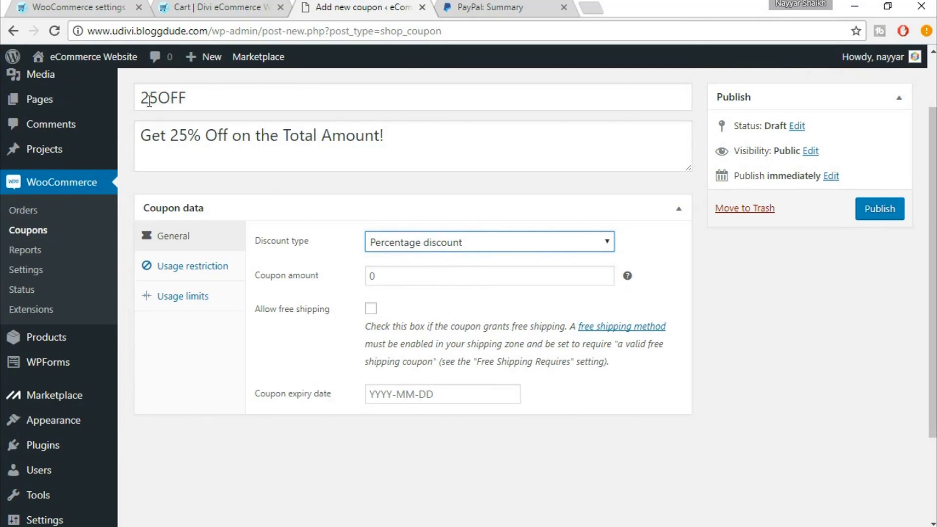
left_click(372, 276)
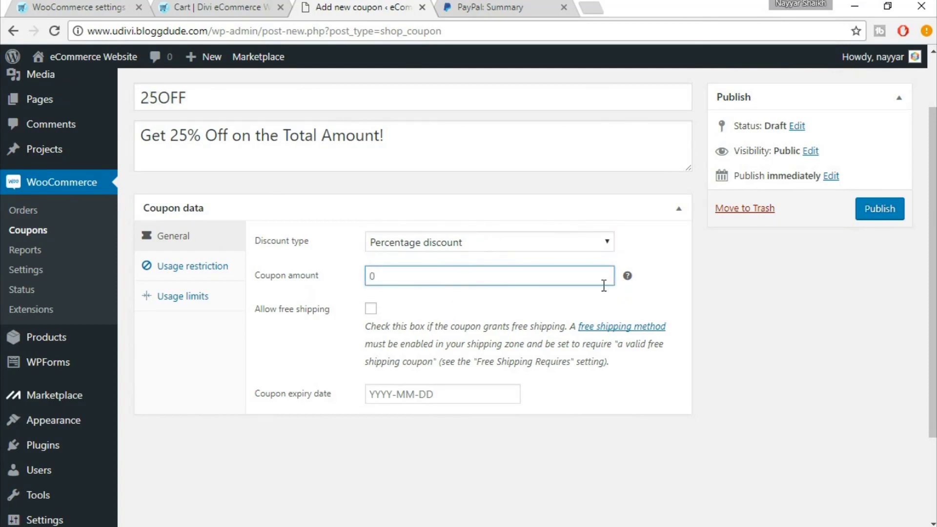
mouse_move(628, 279)
type("25")
Step: Set the coupon expiry date to 2017-07-31 and show the Usage restriction settings
left_click(396, 398)
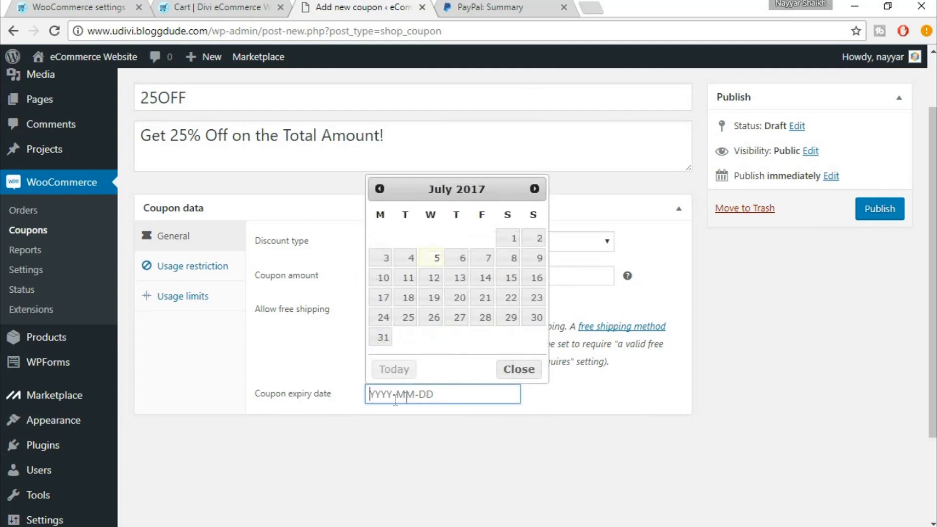
left_click(382, 337)
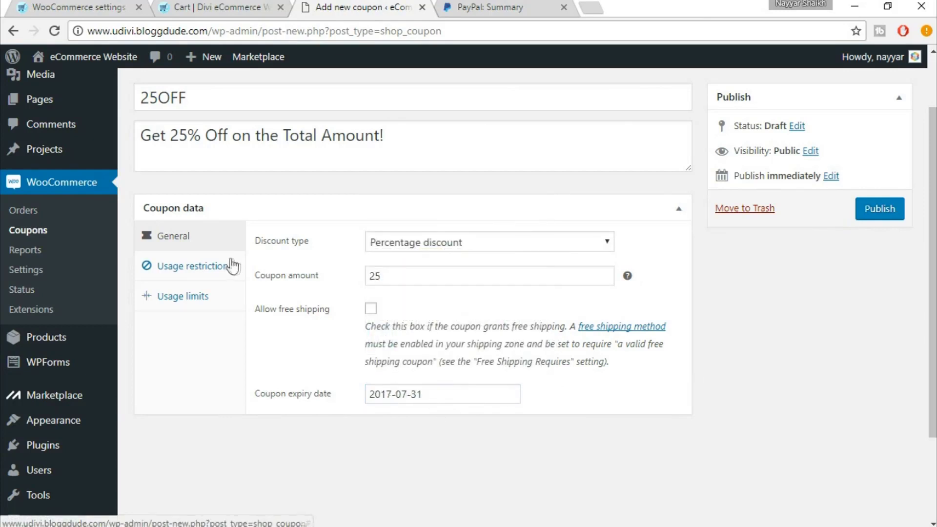
left_click(201, 269)
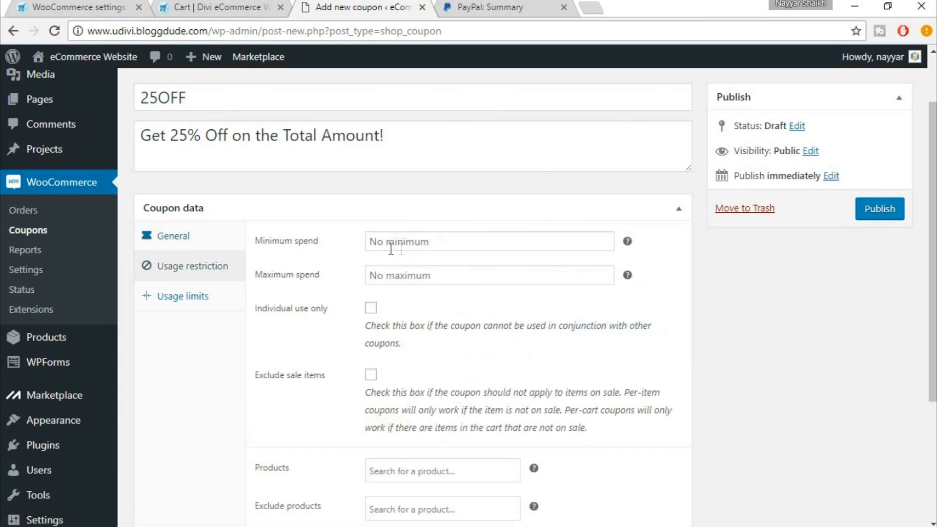
Step: Enter minimum spend 100 and maximum spend 1000, and tick Individual use only
left_click(434, 248)
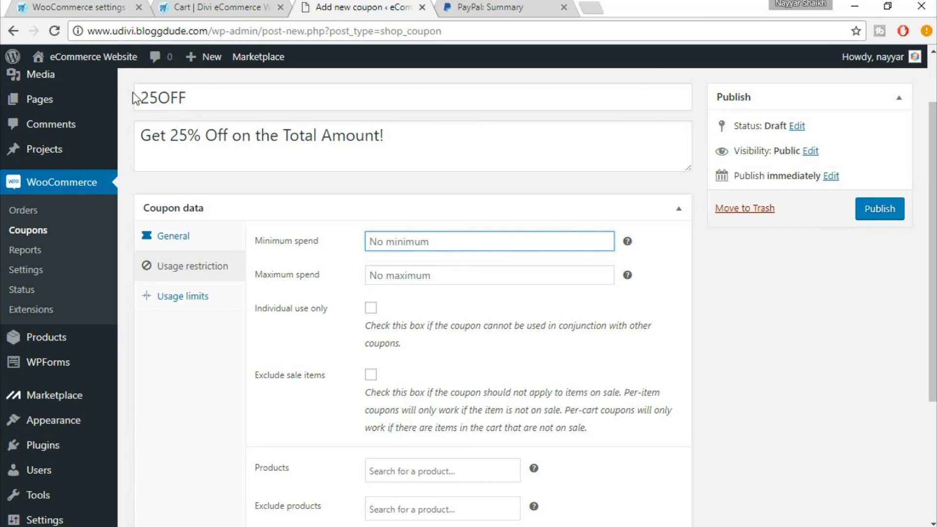
type("100")
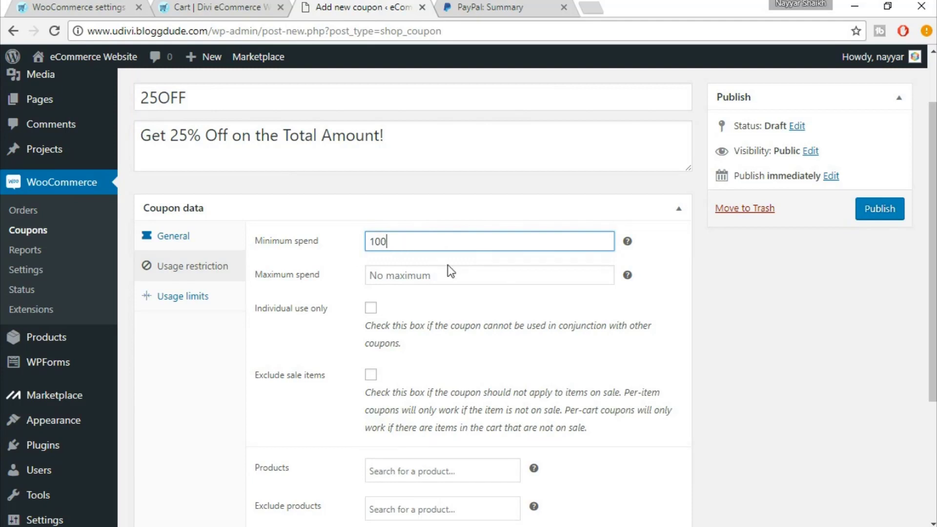
left_click(420, 278)
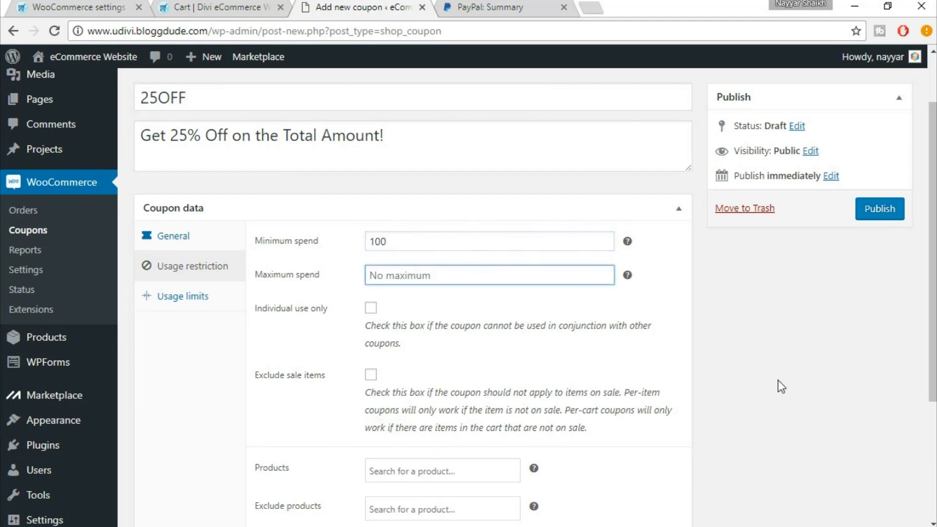
type("1000")
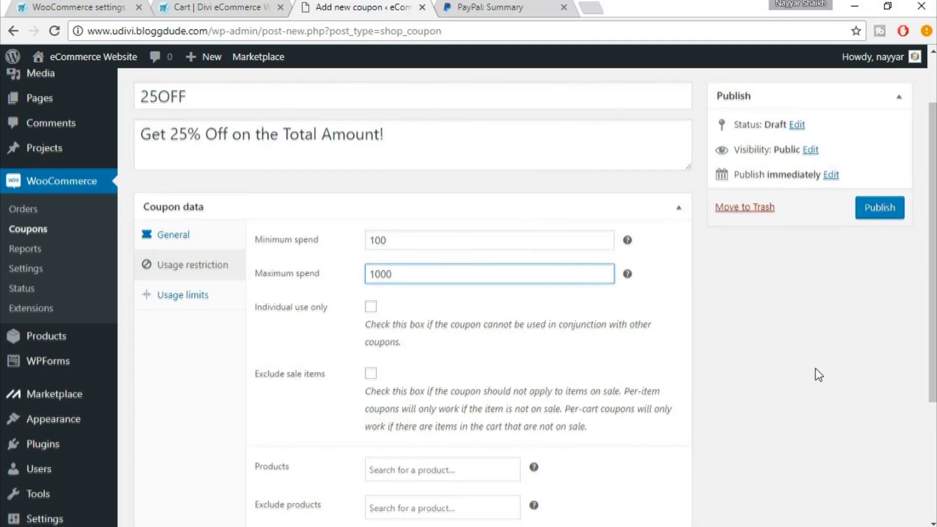
scroll(816, 375, "down", 2)
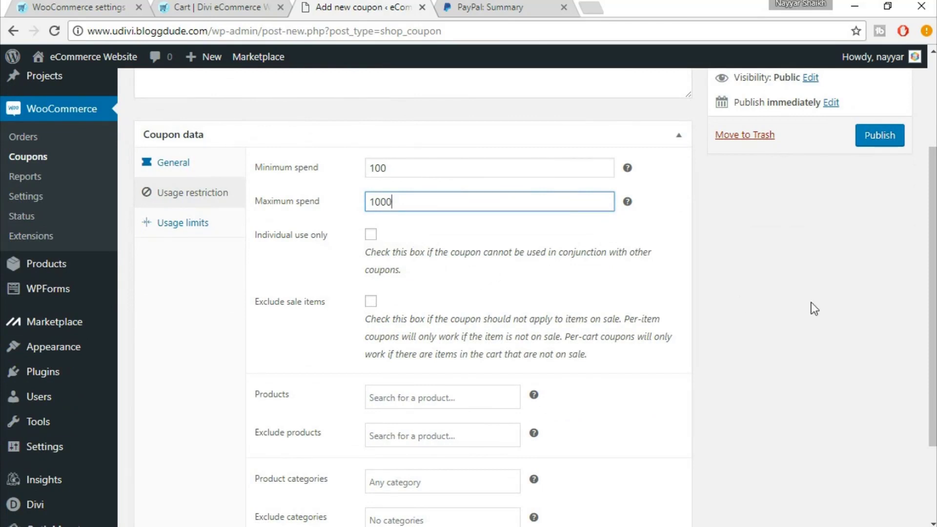
left_click(371, 235)
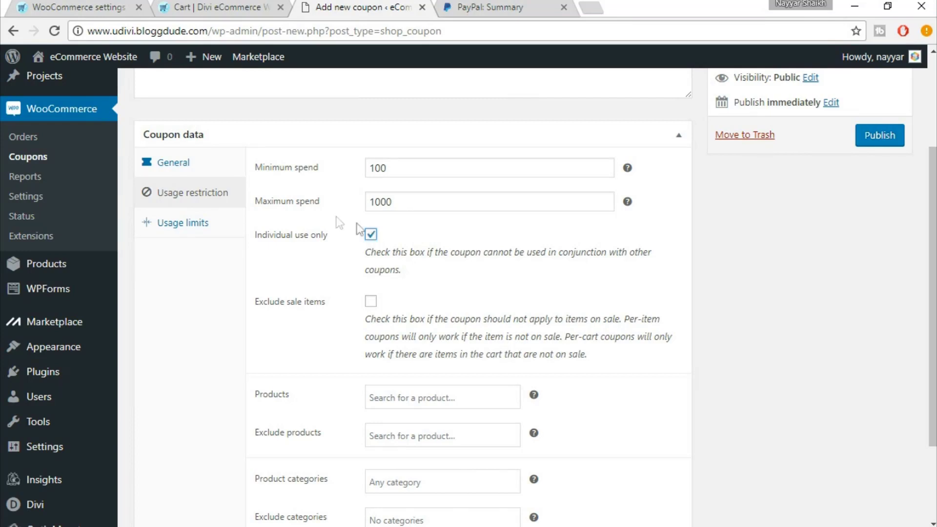
Step: Tick Exclude sale items on the coupon
scroll(284, 257, "down", 2)
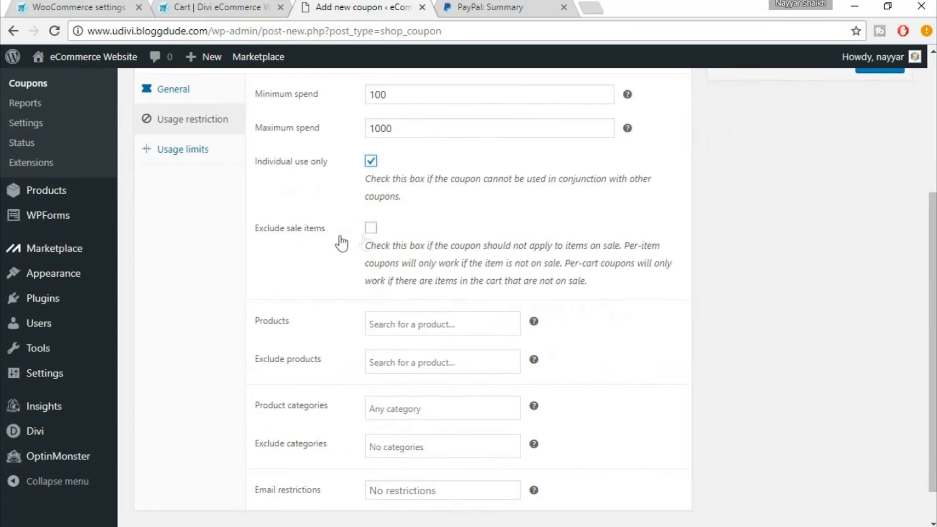
left_click(371, 229)
scroll(648, 300, "down", 1)
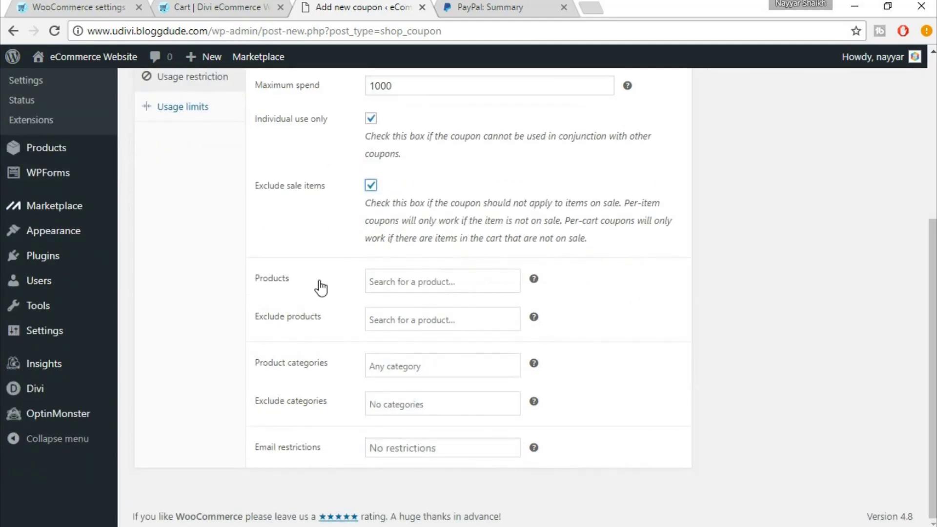
Step: Leave the Products restriction empty without choosing any product
left_click(391, 278)
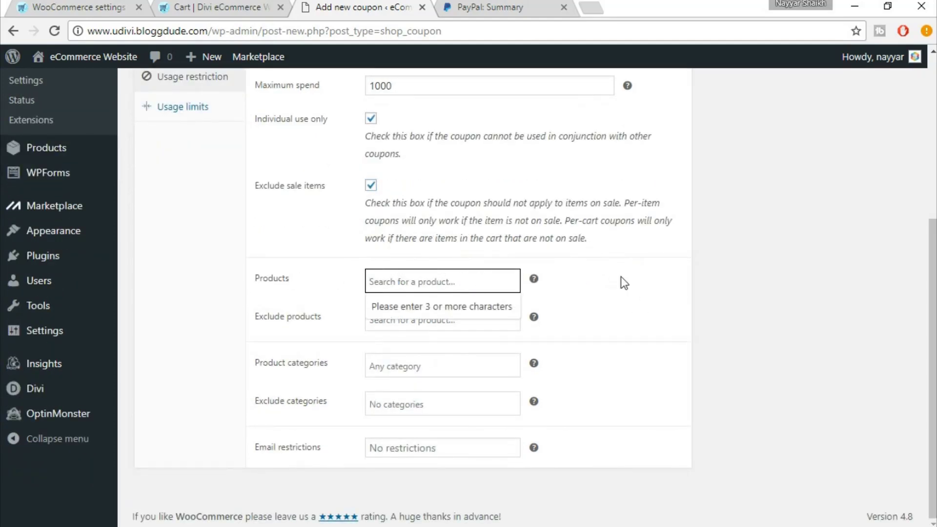
scroll(634, 294, "up", 2)
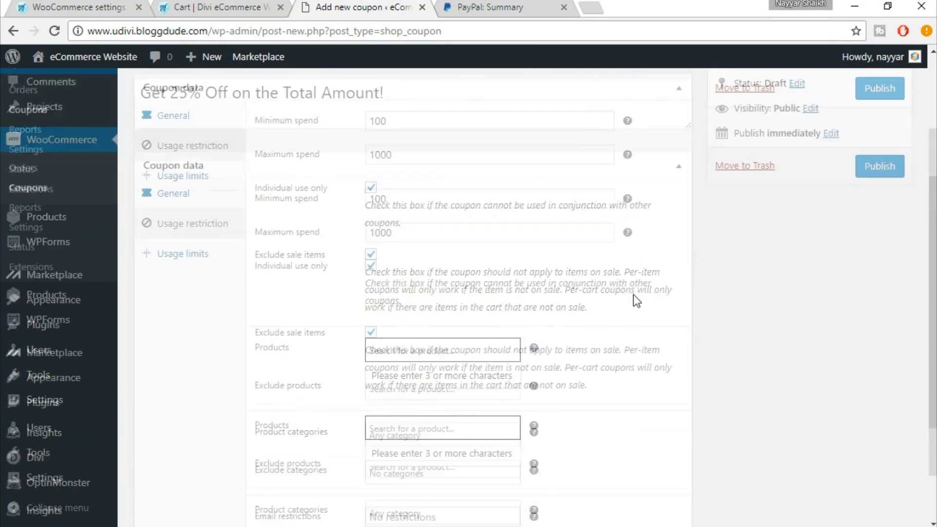
scroll(633, 294, "down", 2)
left_click(632, 306)
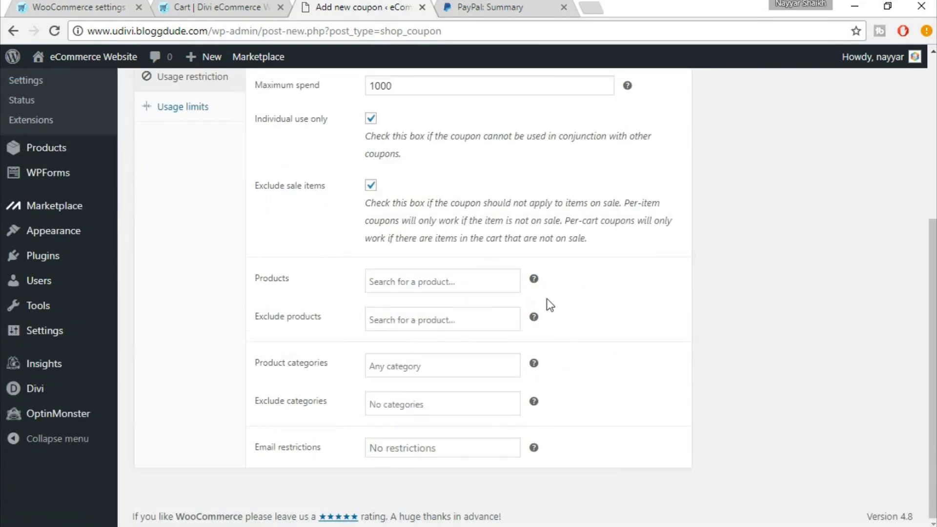
left_click(470, 285)
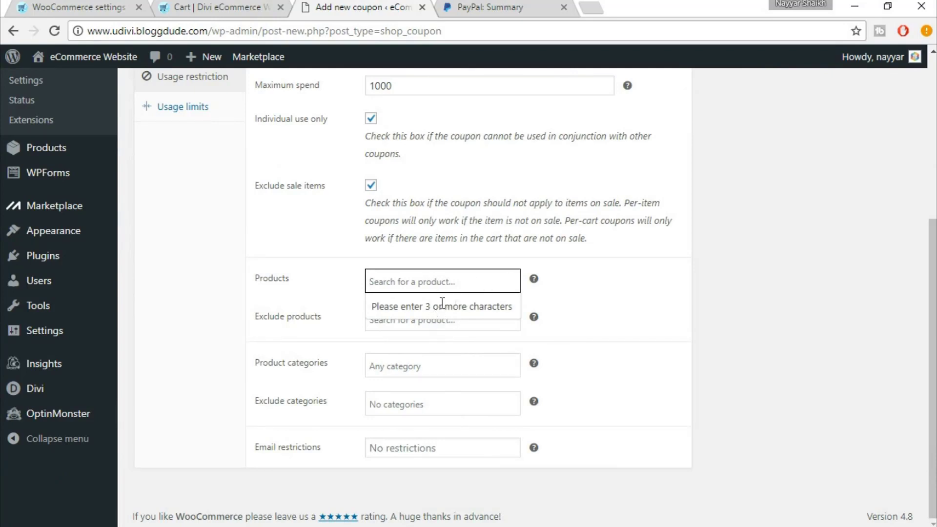
left_click(609, 306)
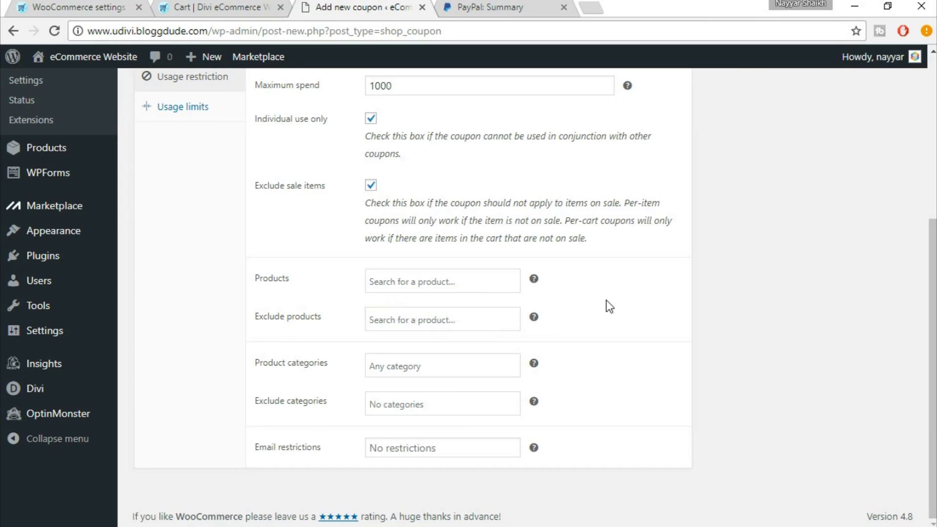
left_click(440, 278)
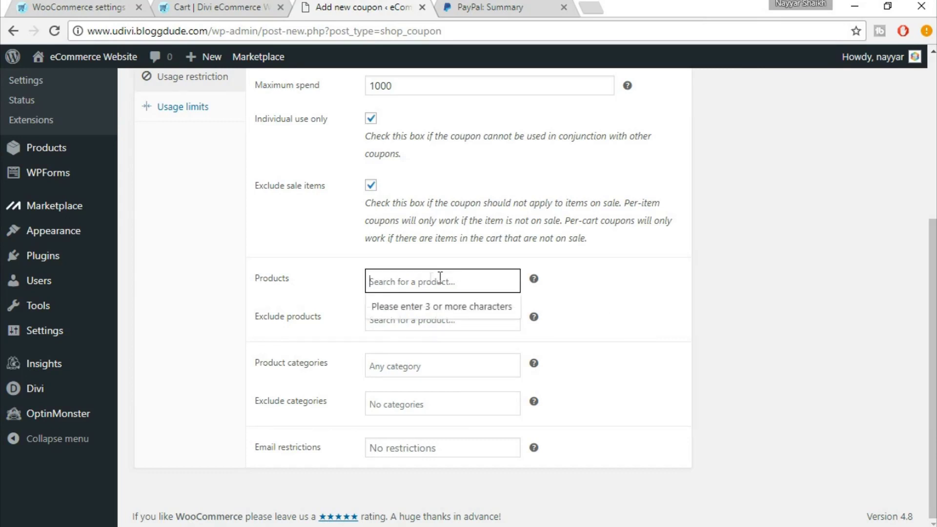
left_click(642, 296)
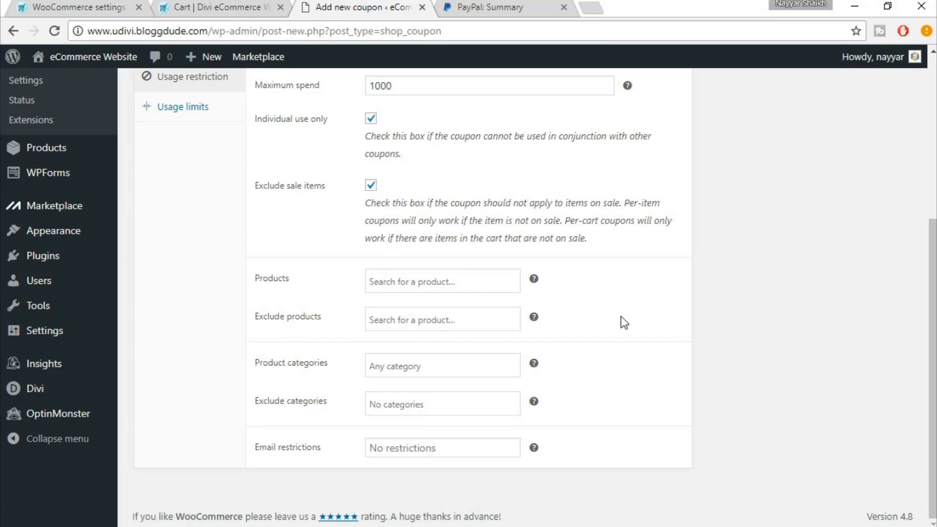
Step: Leave the Exclude products and Email restrictions fields blank
left_click(396, 318)
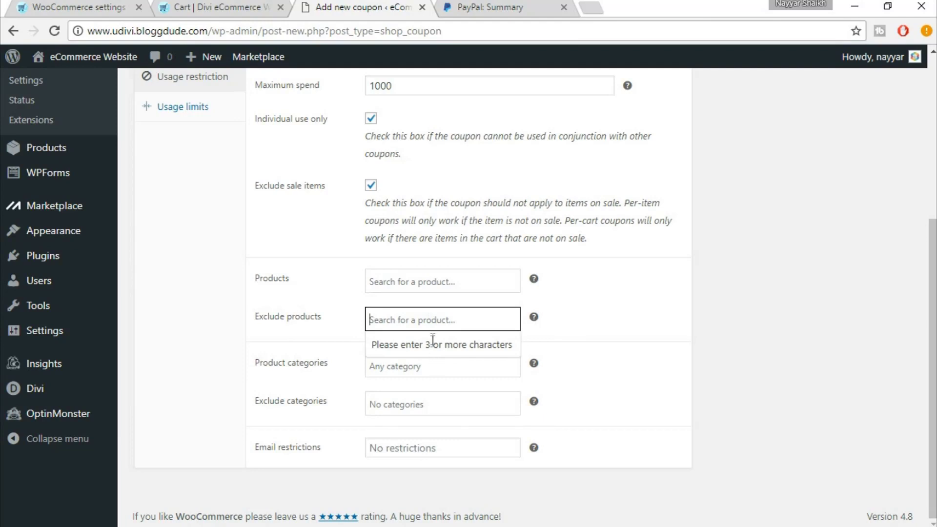
left_click(675, 353)
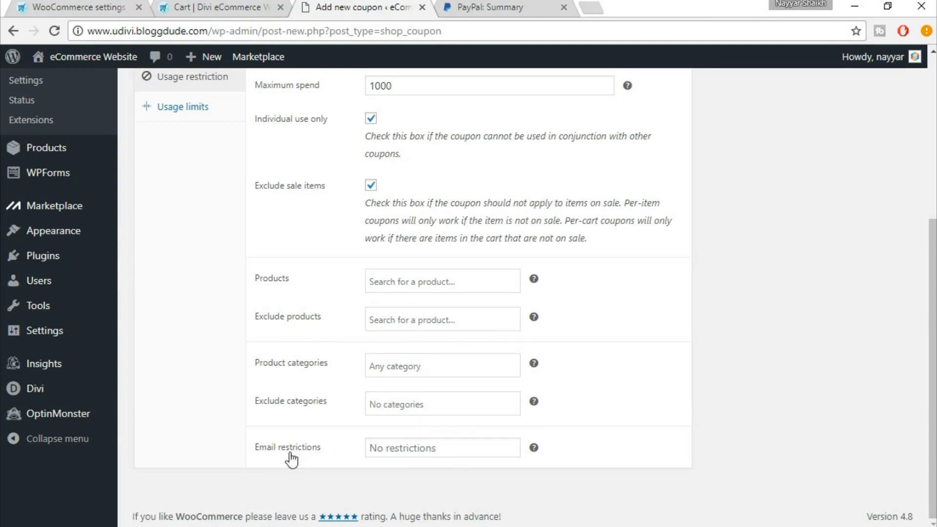
left_click(426, 448)
left_click(652, 454)
scroll(399, 443, "up", 1)
scroll(402, 441, "up", 3)
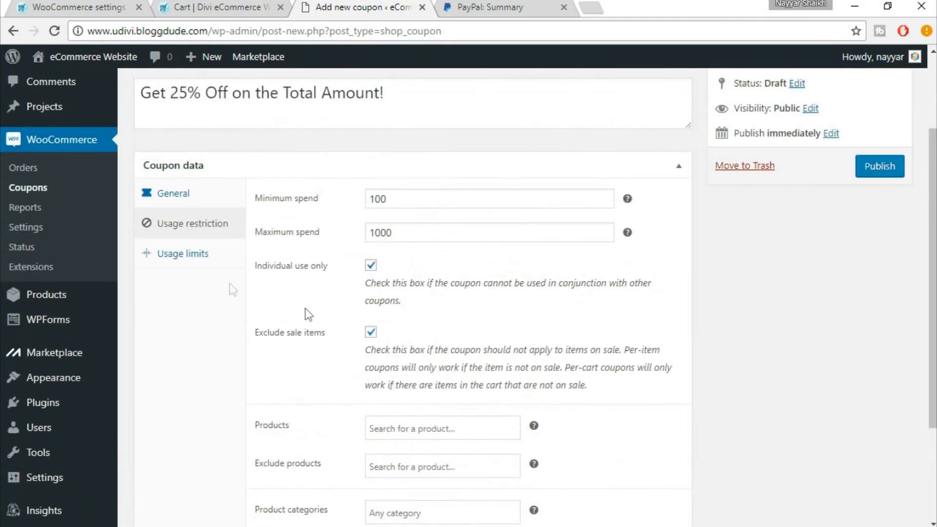
Step: Set usage limits to 1 use per coupon and 2 items
left_click(176, 261)
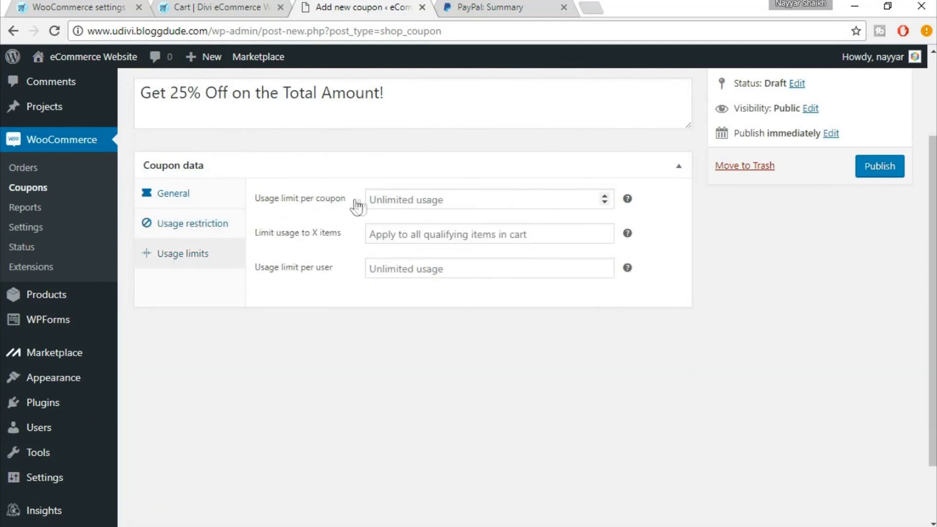
left_click(402, 201)
type("1")
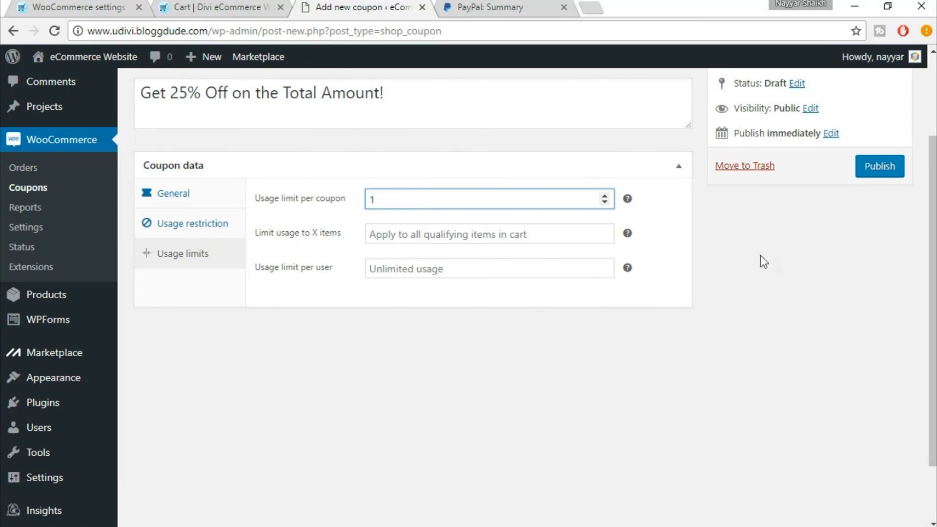
left_click(418, 243)
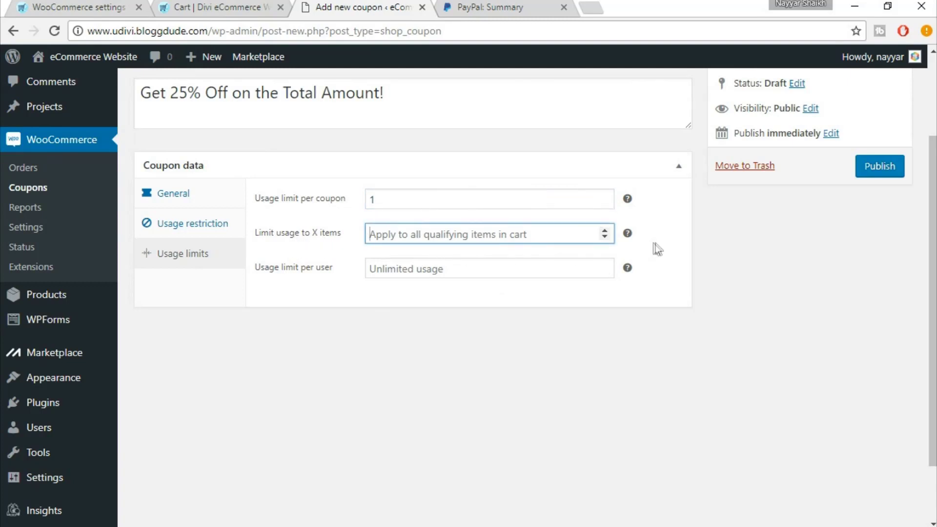
left_click(604, 232)
left_click(604, 233)
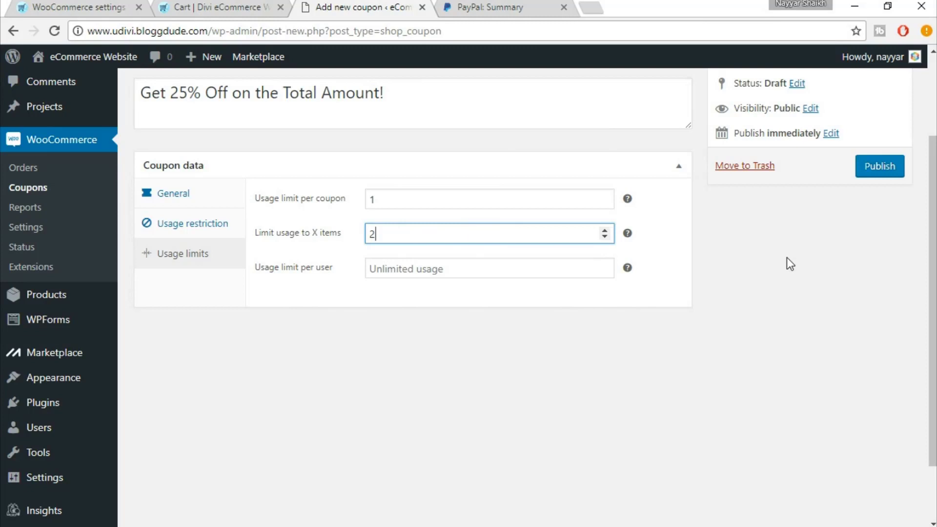
Step: Limit the coupon to 1 use per user and publish it
left_click(436, 269)
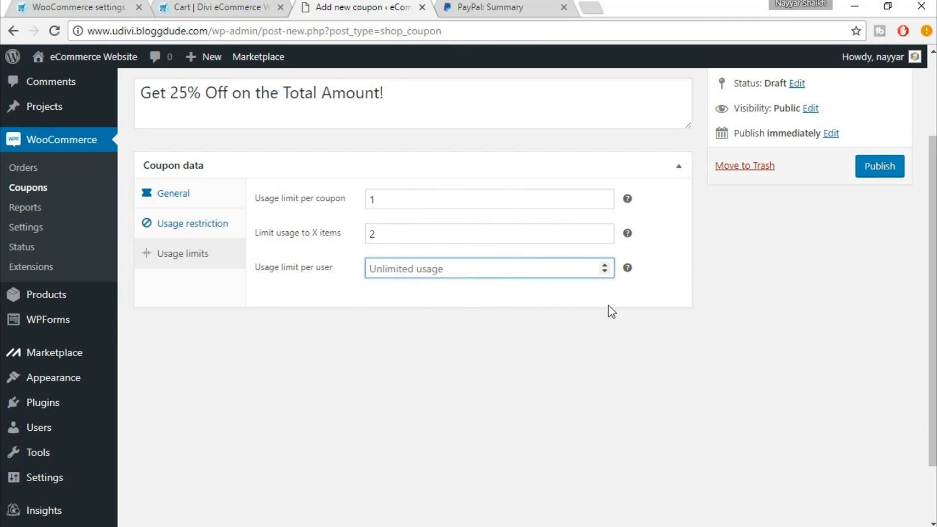
type("1")
scroll(872, 435, "up", 3)
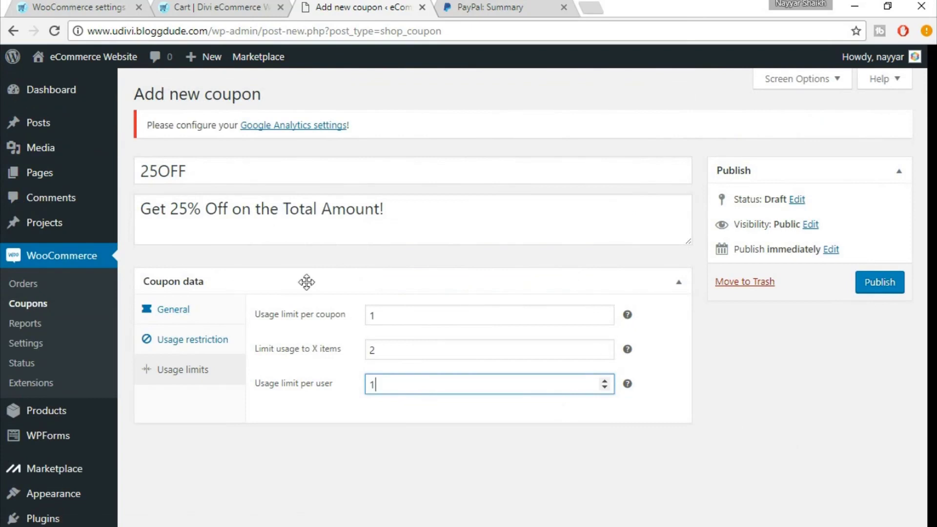
left_click(879, 291)
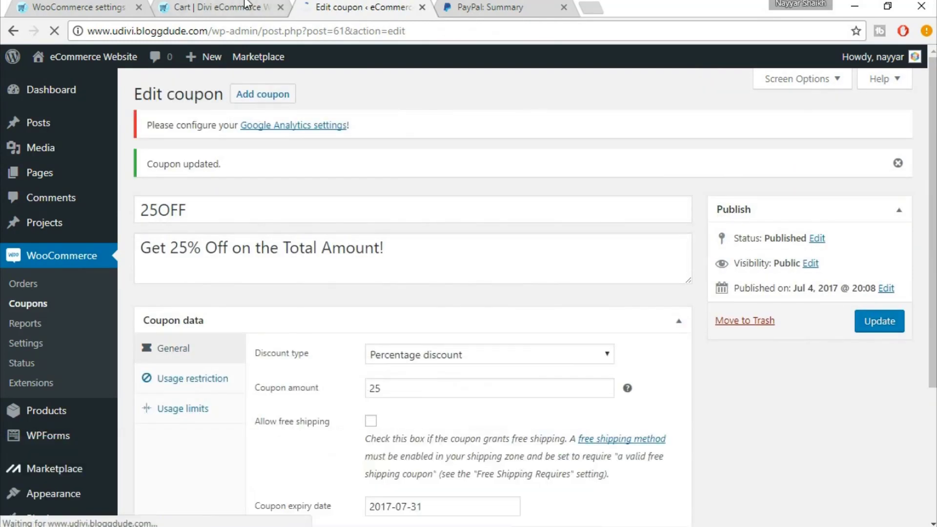
Step: Apply the coupon code 25off on the storefront cart page
left_click(229, 7)
scroll(567, 313, "up", 9)
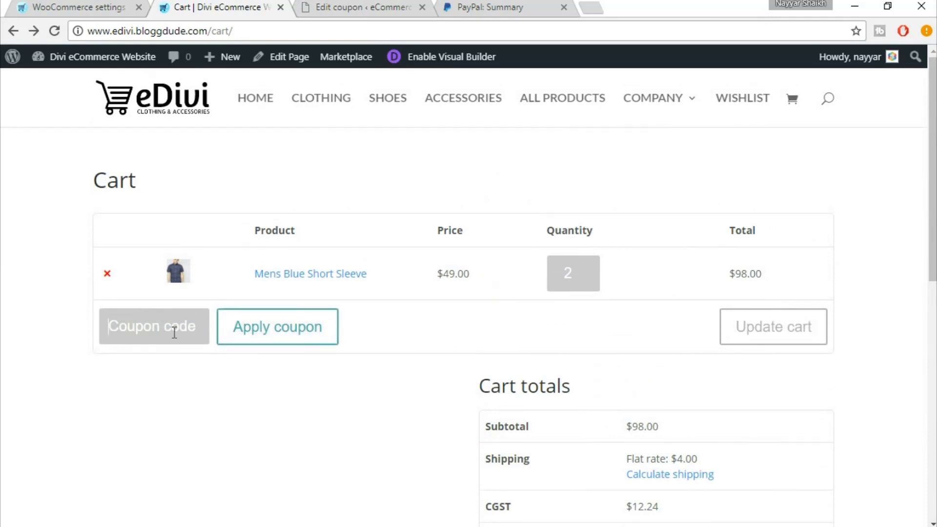
type("25off")
left_click(278, 334)
Step: Review the cart totals, then return to the 25OFF coupon edit page
scroll(781, 360, "down", 3)
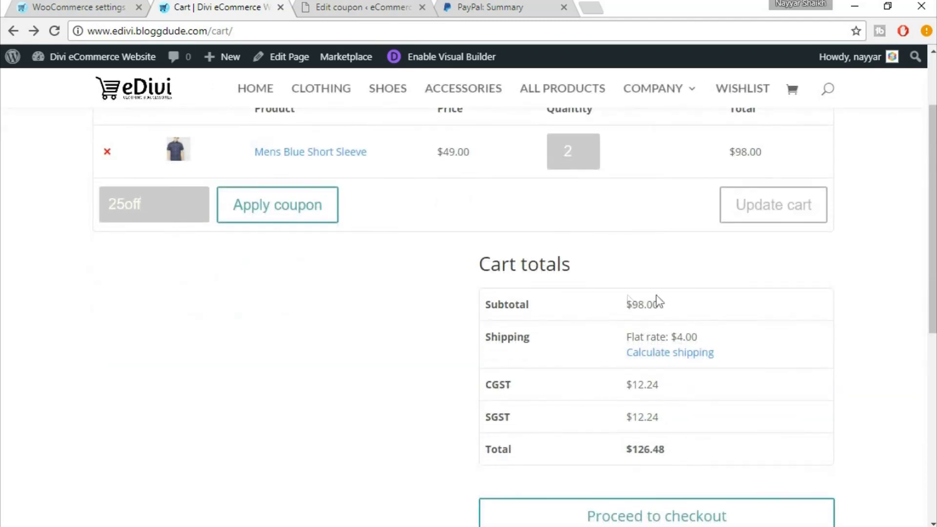
scroll(635, 361, "down", 5)
scroll(643, 418, "up", 6)
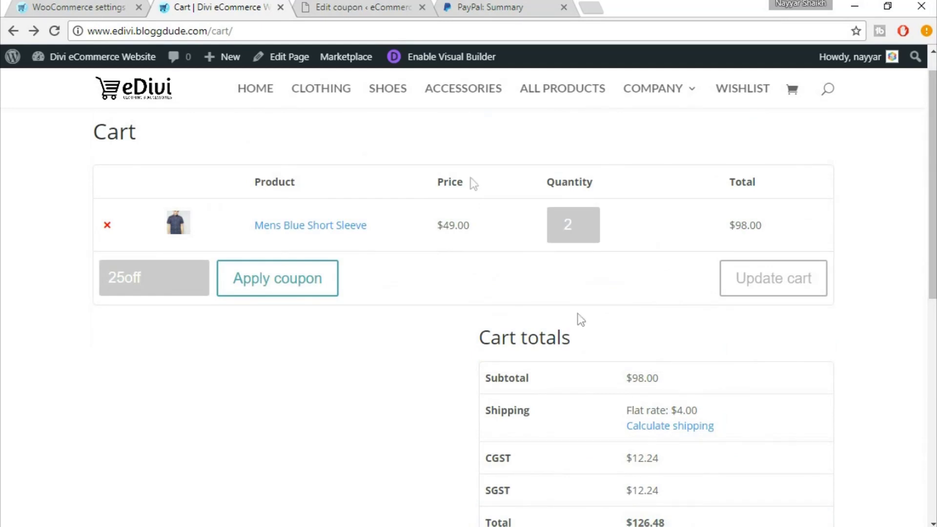
left_click(397, 7)
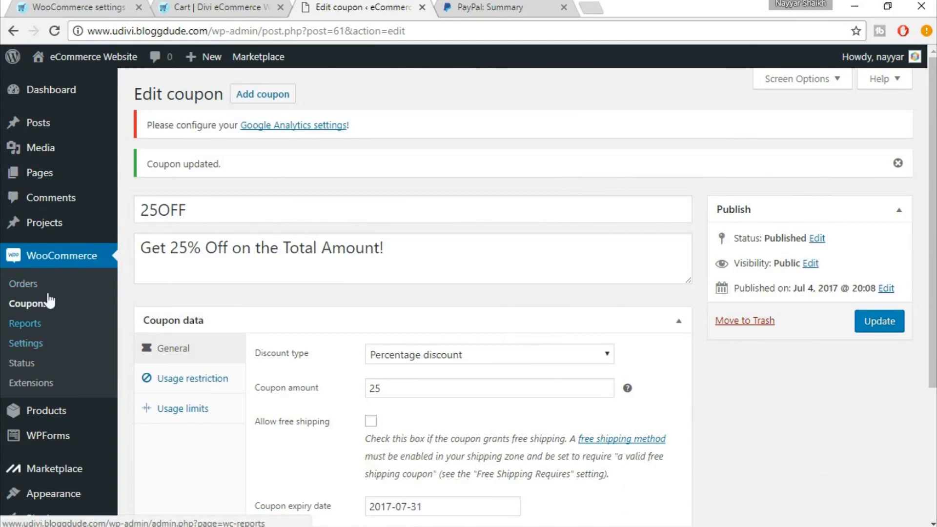
Step: Go to WooCommerce Settings > Checkout > BACS
left_click(30, 344)
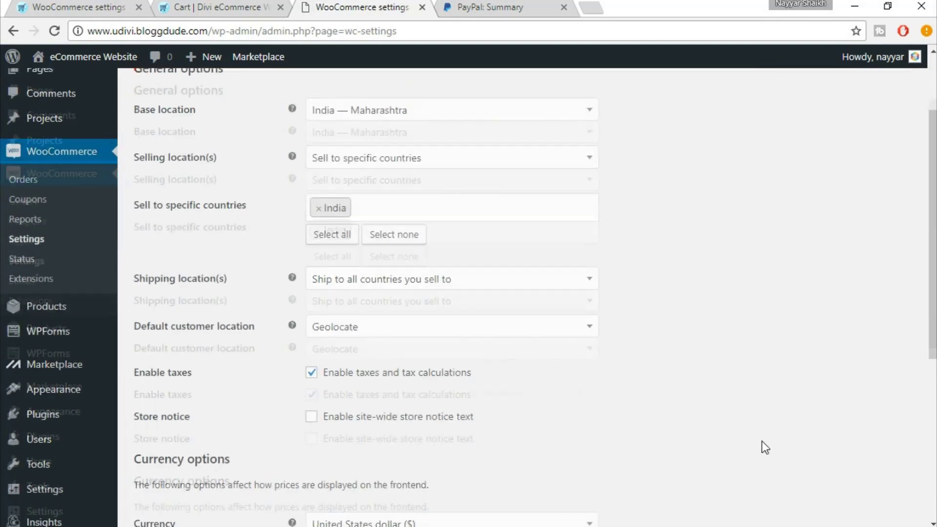
scroll(763, 442, "up", 3)
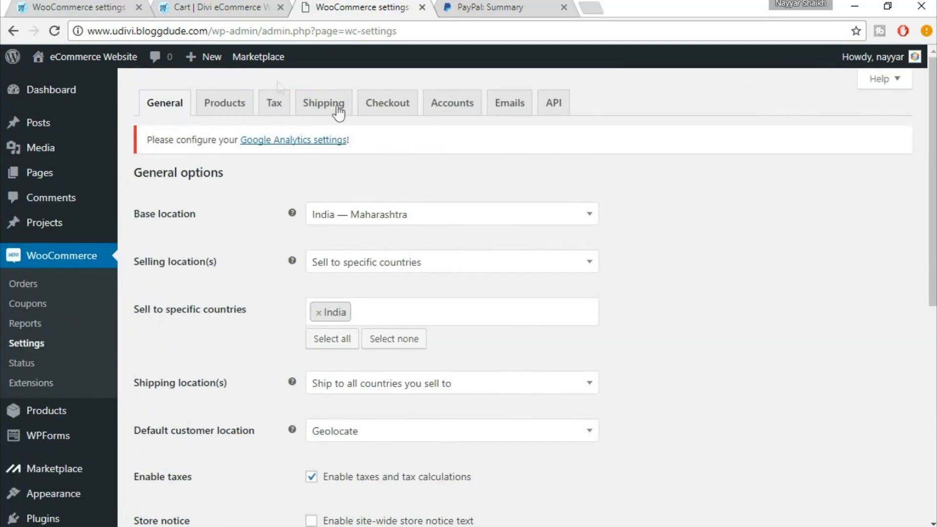
left_click(398, 106)
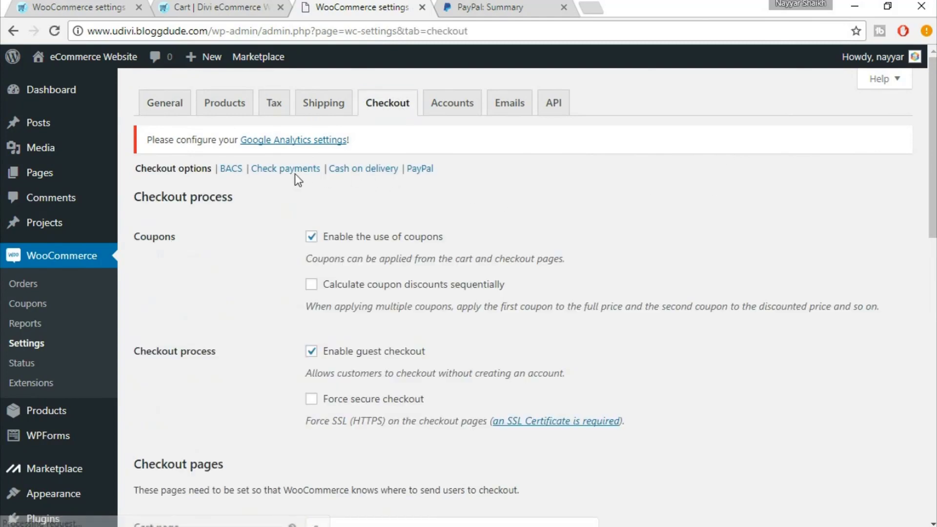
left_click(232, 169)
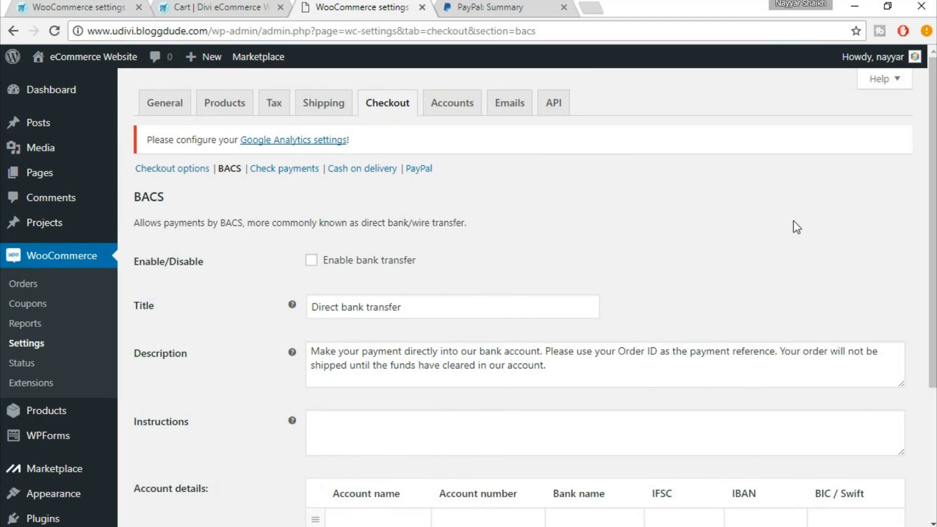
Step: Toggle bank transfer on, look at the account detail fields, then leave it disabled
scroll(794, 221, "down", 3)
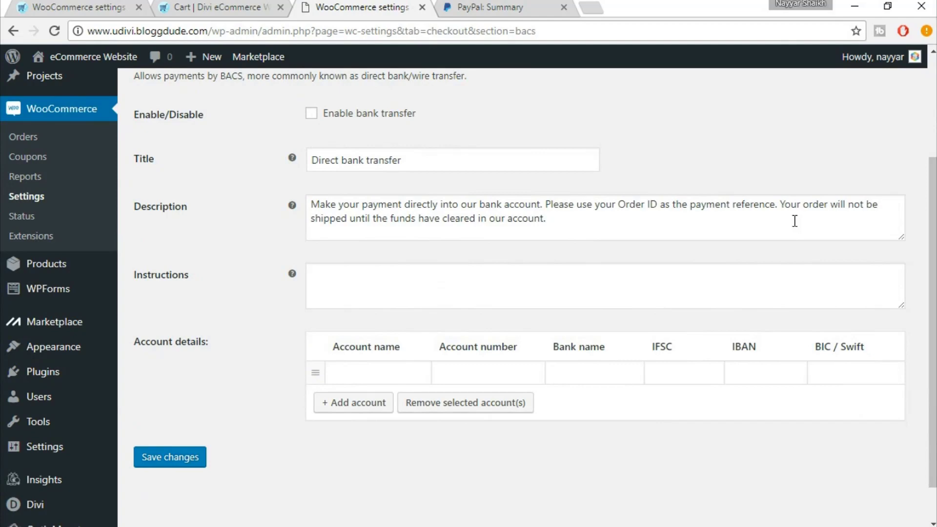
scroll(795, 233, "up", 2)
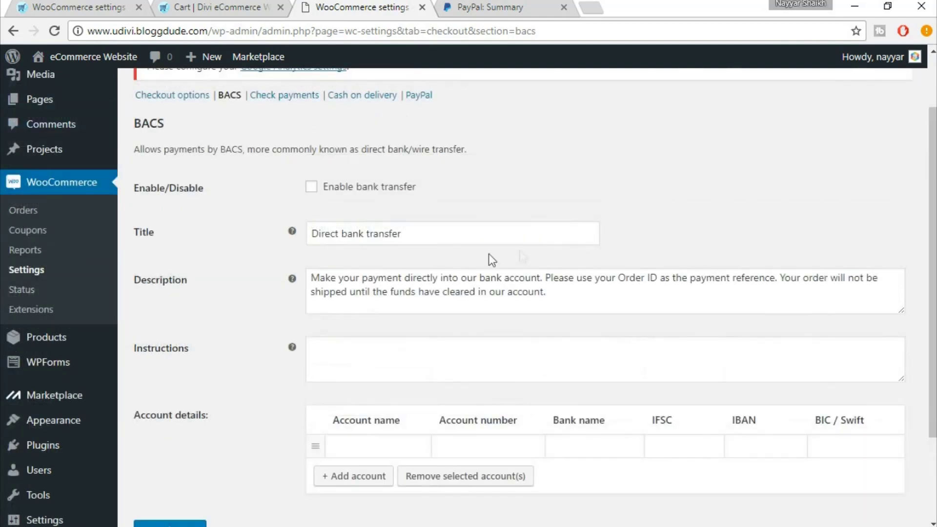
left_click(337, 188)
scroll(422, 220, "down", 3)
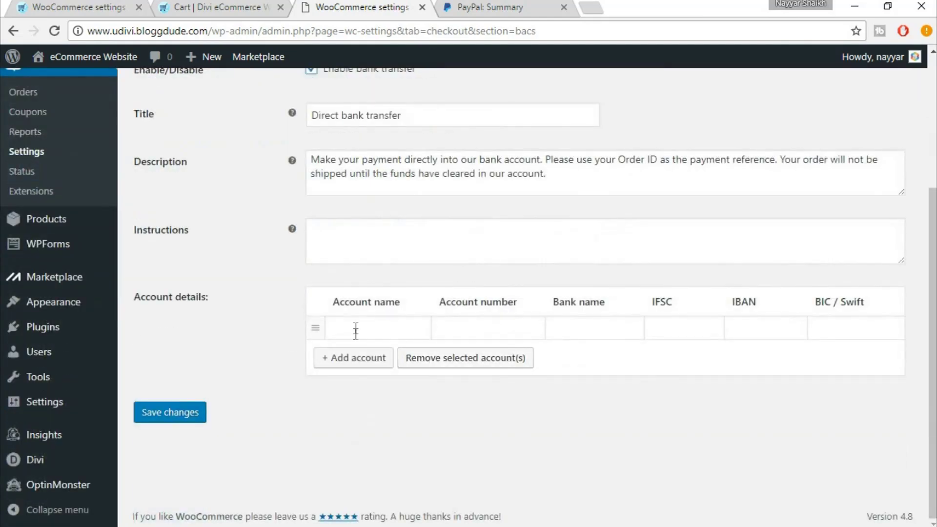
left_click(358, 324)
left_click(487, 325)
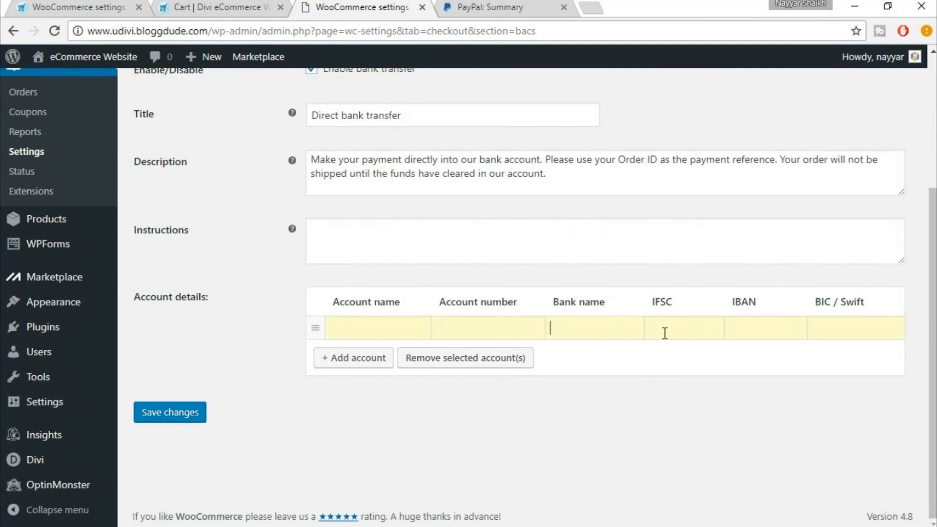
left_click(688, 333)
scroll(829, 337, "up", 4)
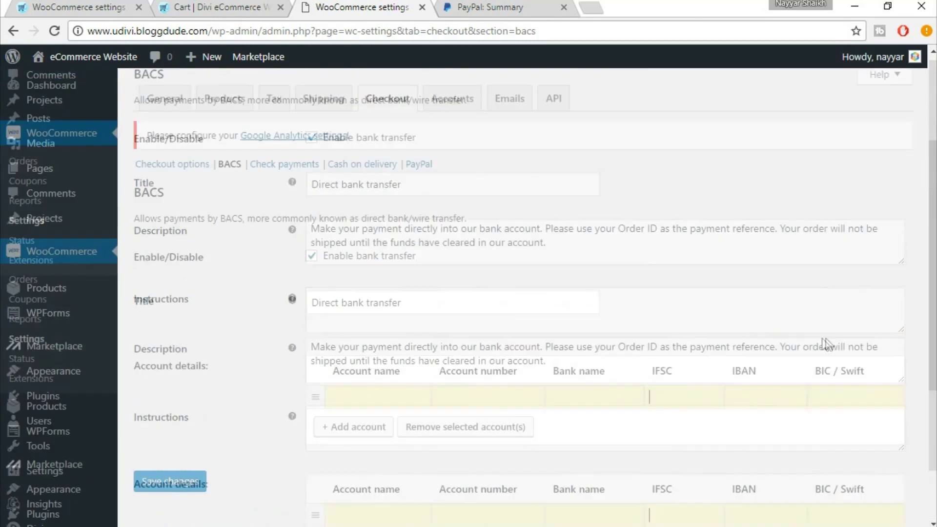
left_click(312, 261)
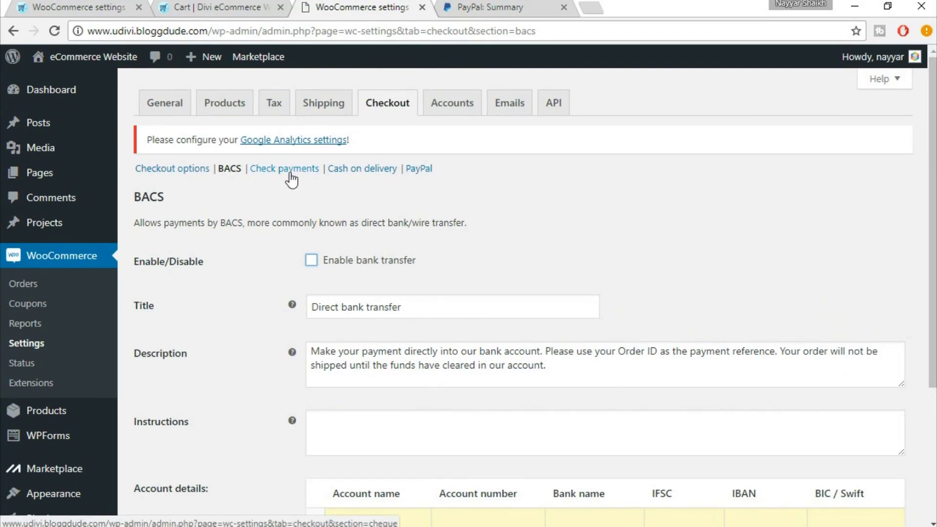
Step: Tick Enable cash on delivery, save changes, and move to the PayPal section
left_click(362, 169)
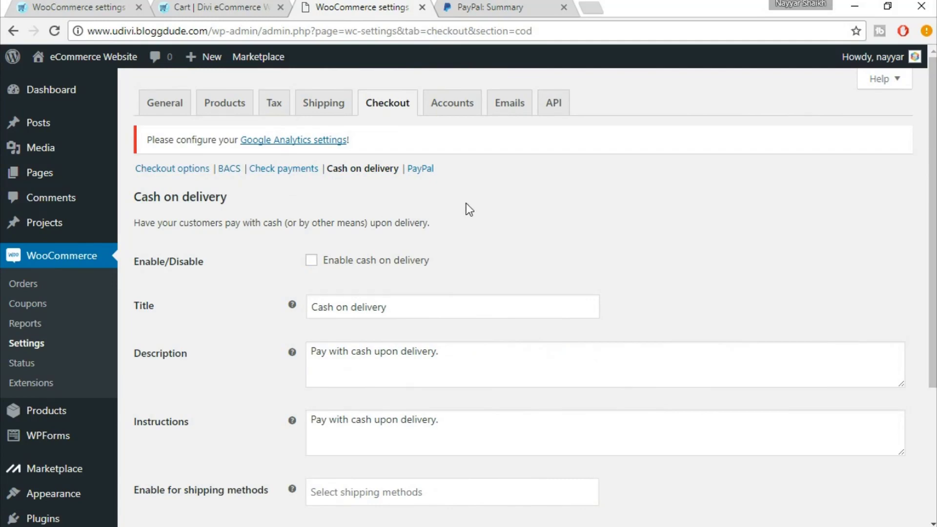
left_click(370, 190)
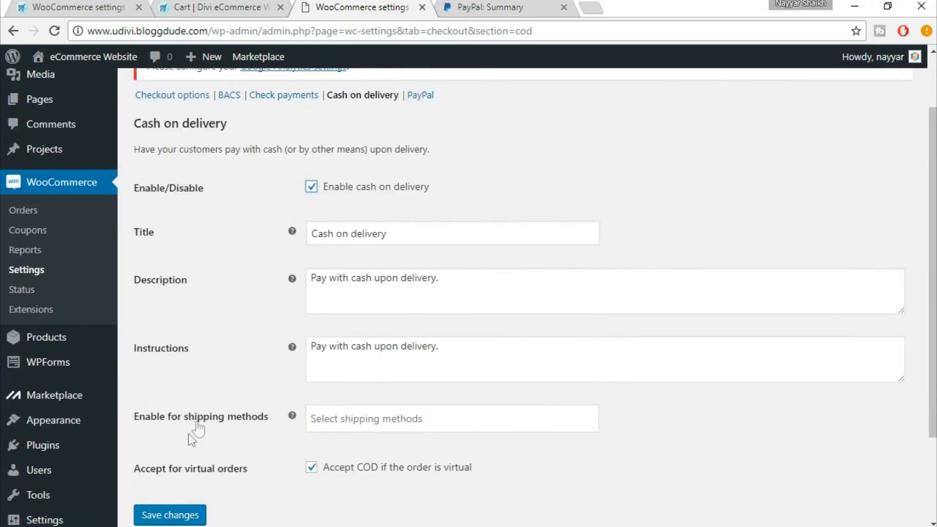
left_click(170, 515)
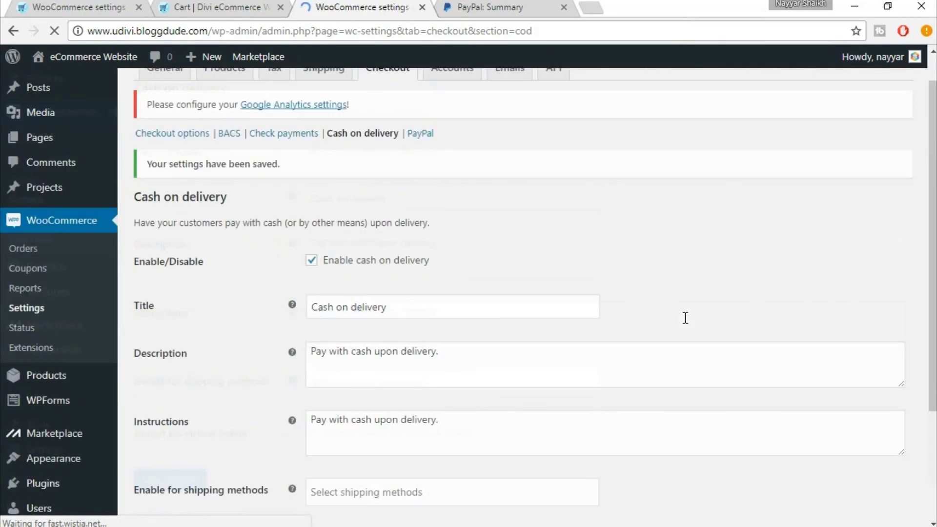
scroll(425, 167, "up", 1)
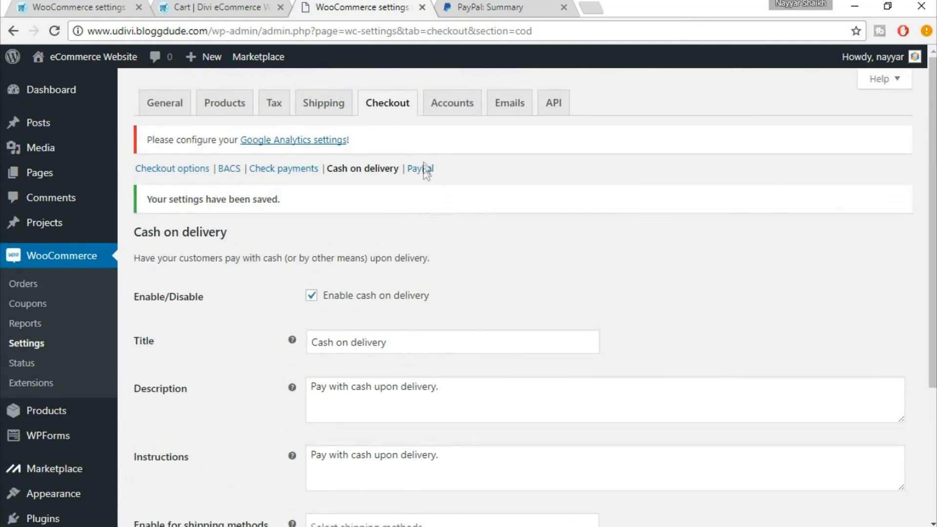
left_click(419, 169)
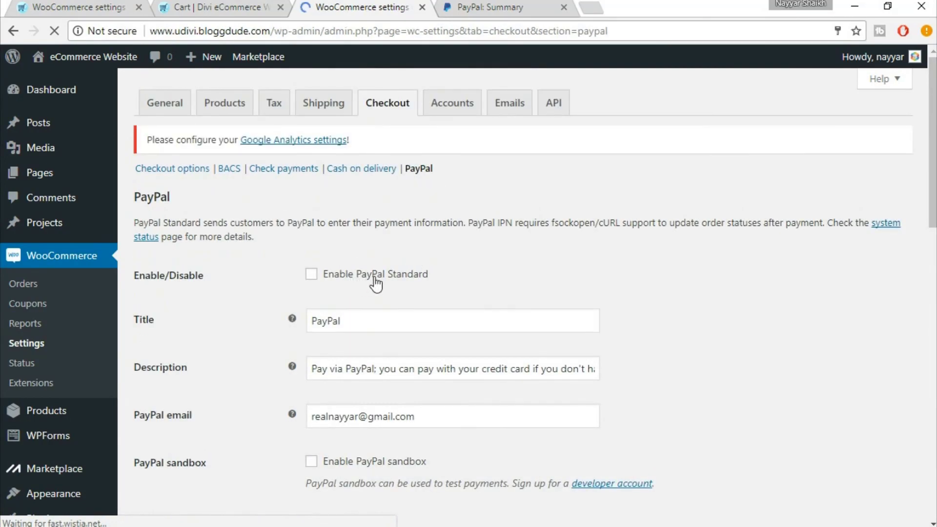
Step: Tick PayPal Standard and review its title and description fields
left_click(376, 284)
scroll(643, 292, "down", 1)
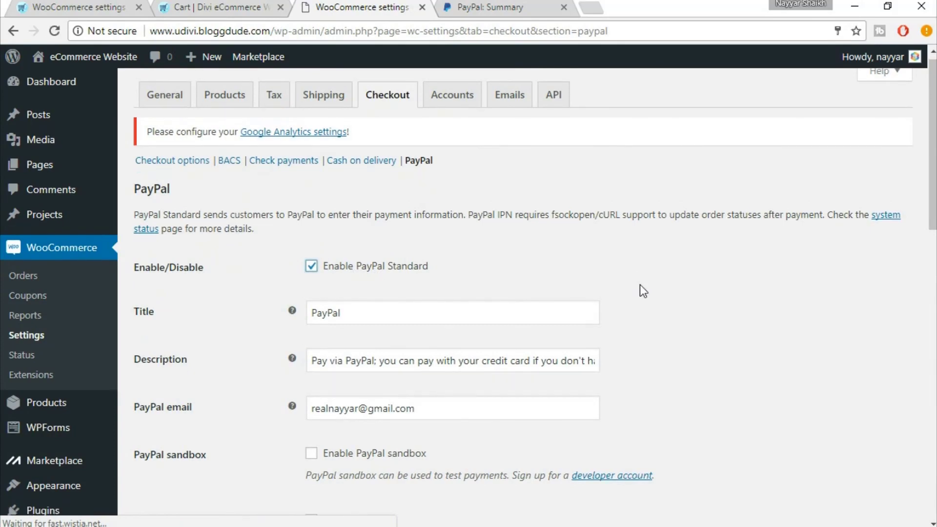
scroll(455, 286, "down", 1)
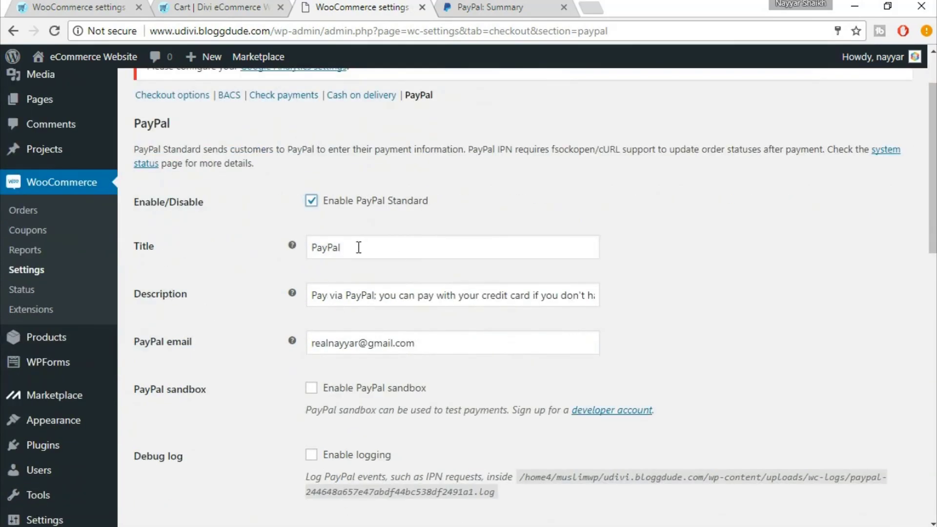
scroll(440, 279, "down", 1)
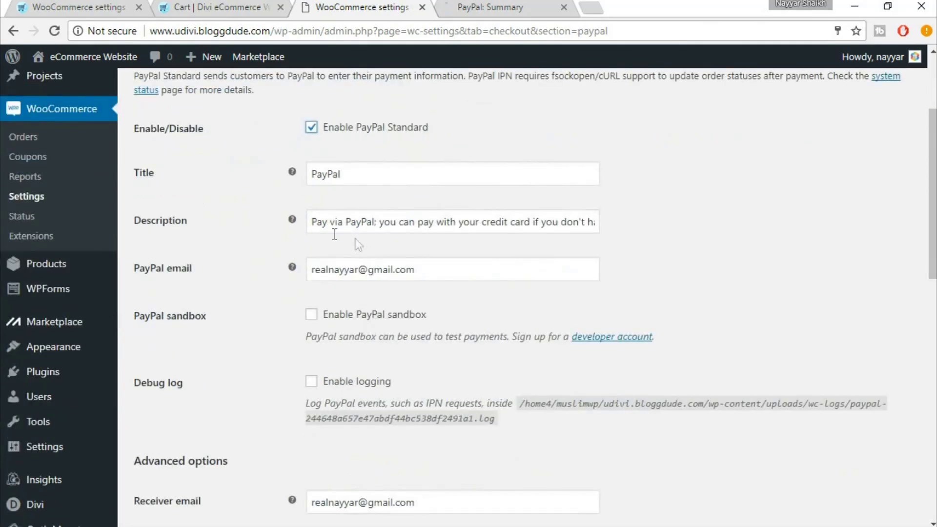
left_click(503, 223)
left_click(461, 176)
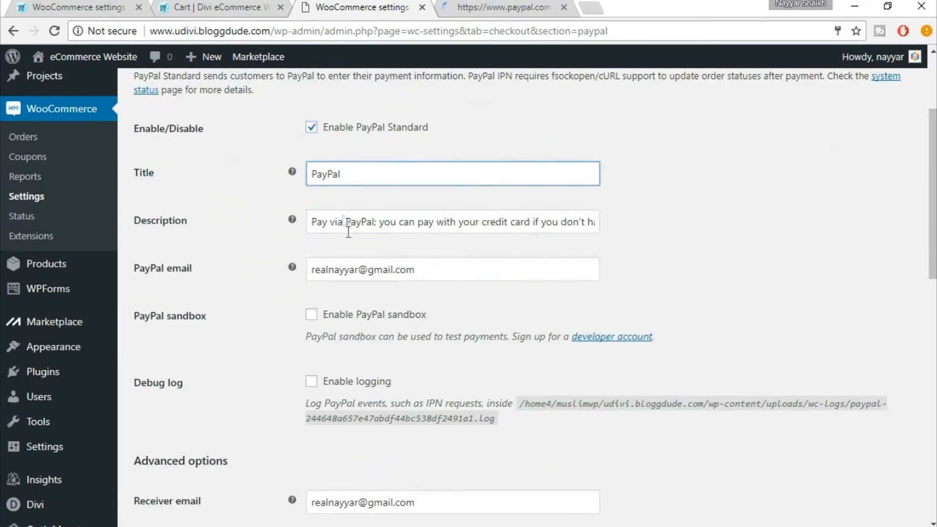
scroll(158, 232, "down", 2)
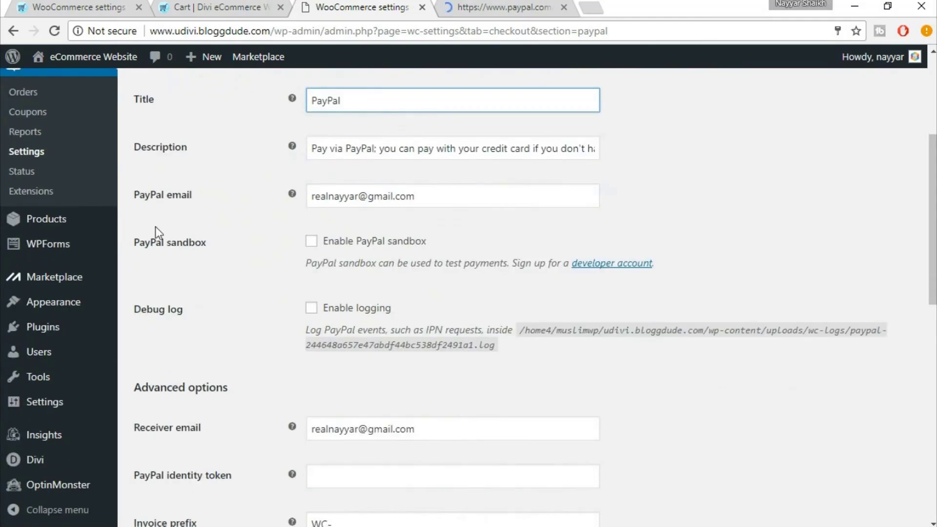
Step: Select the PayPal email and receiver email addresses
left_click_drag(433, 196, 305, 193)
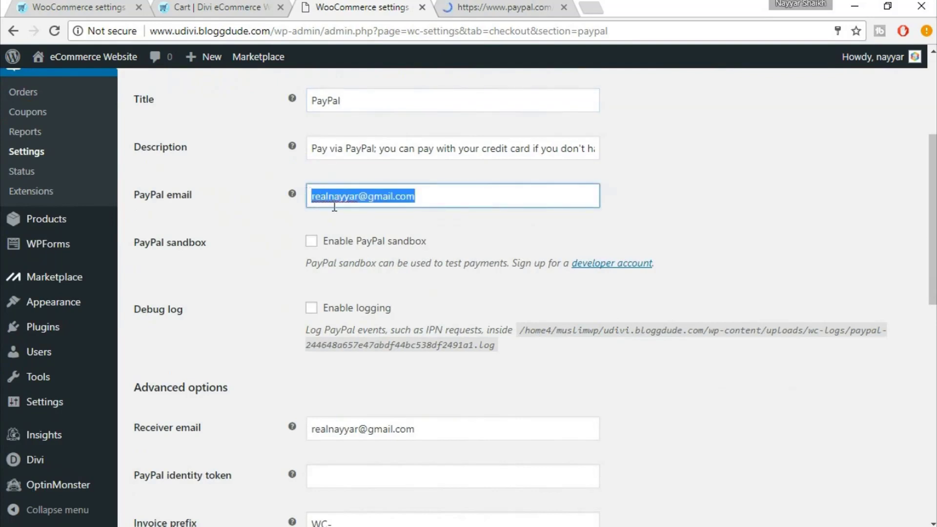
left_click(392, 221)
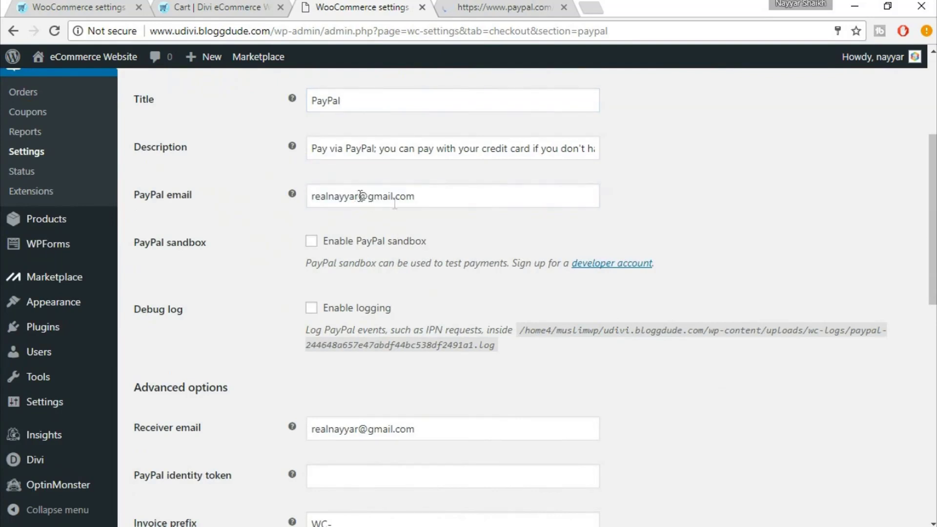
left_click_drag(426, 198, 308, 195)
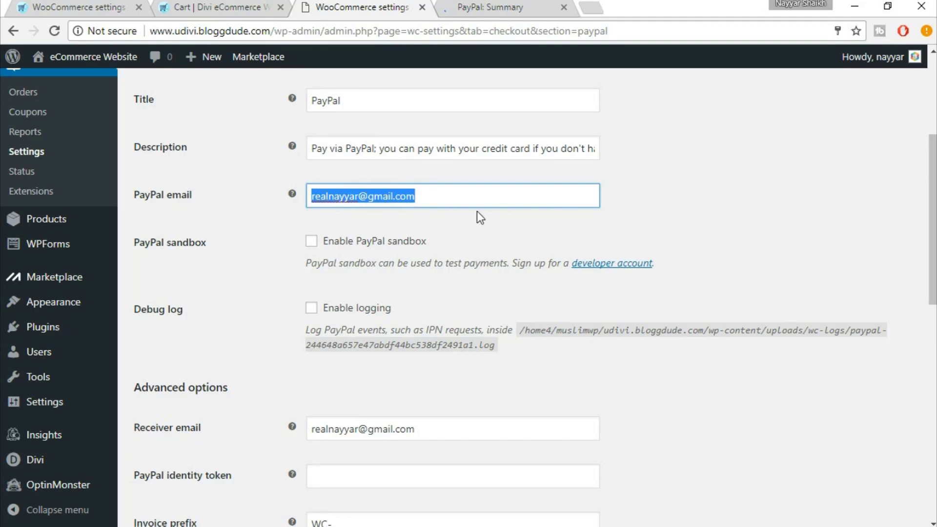
scroll(708, 236, "down", 2)
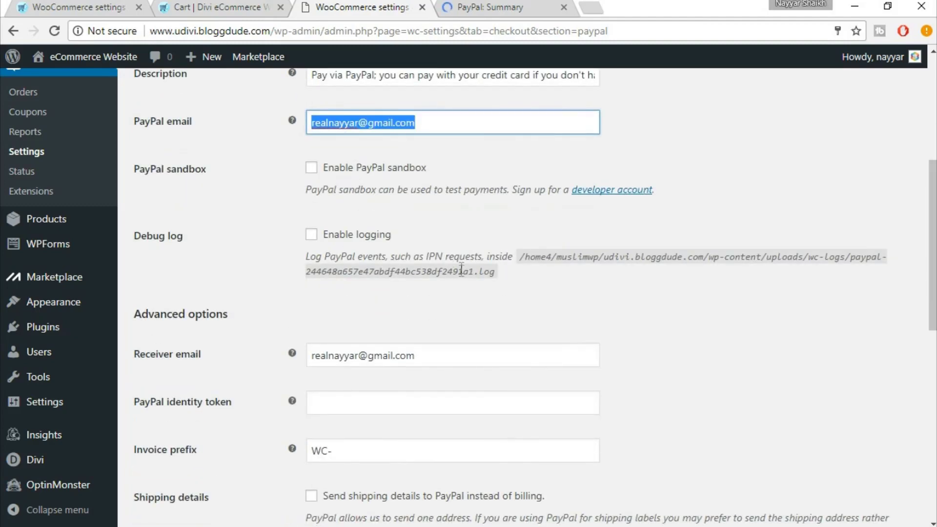
scroll(408, 259, "down", 2)
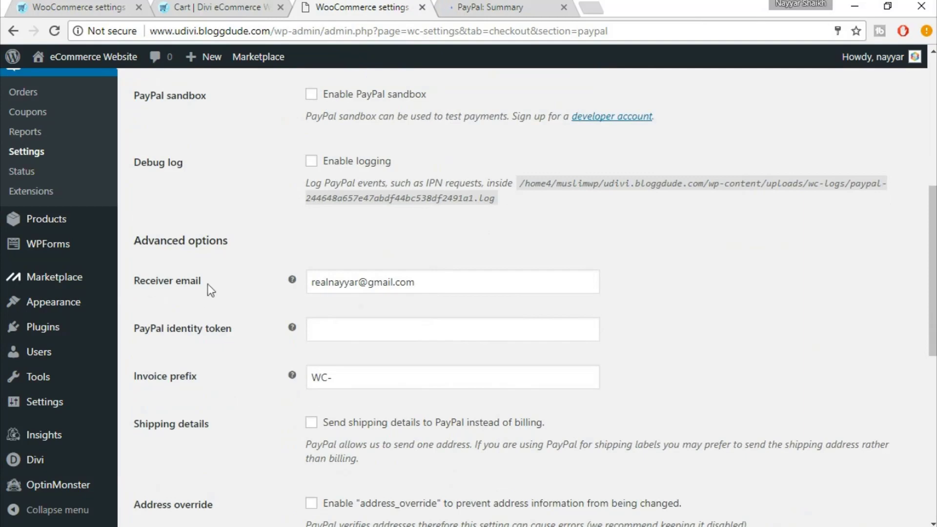
left_click_drag(434, 287, 310, 285)
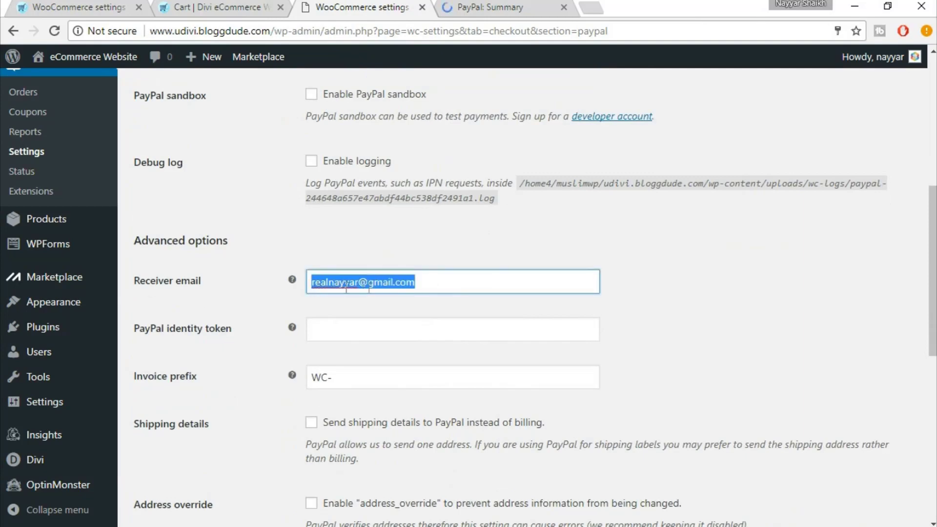
scroll(719, 300, "down", 6)
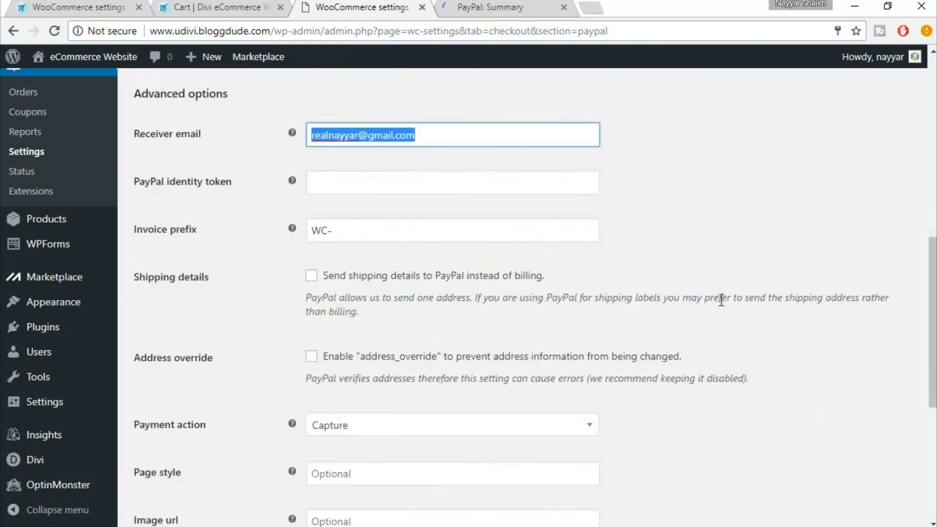
scroll(721, 301, "down", 3)
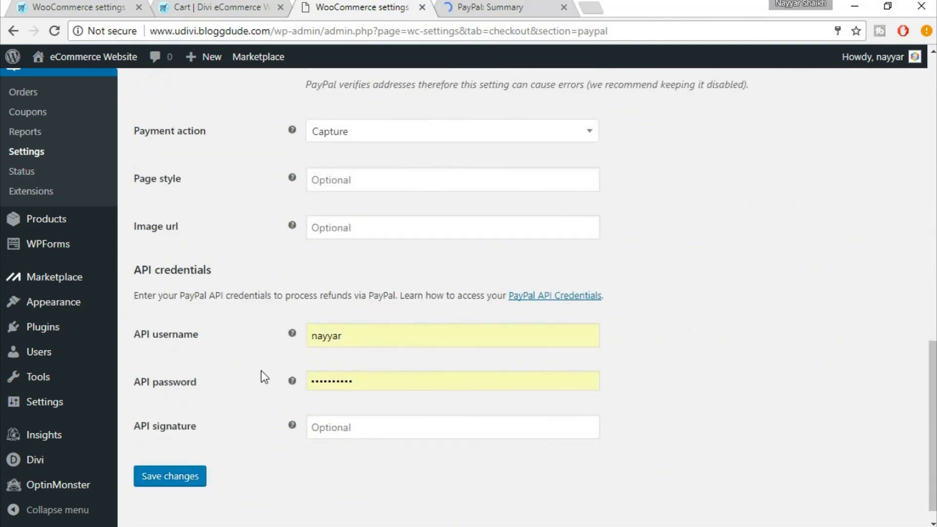
Step: Delete the saved API username and password, then switch to the PayPal summary tab
left_click_drag(399, 346, 274, 335)
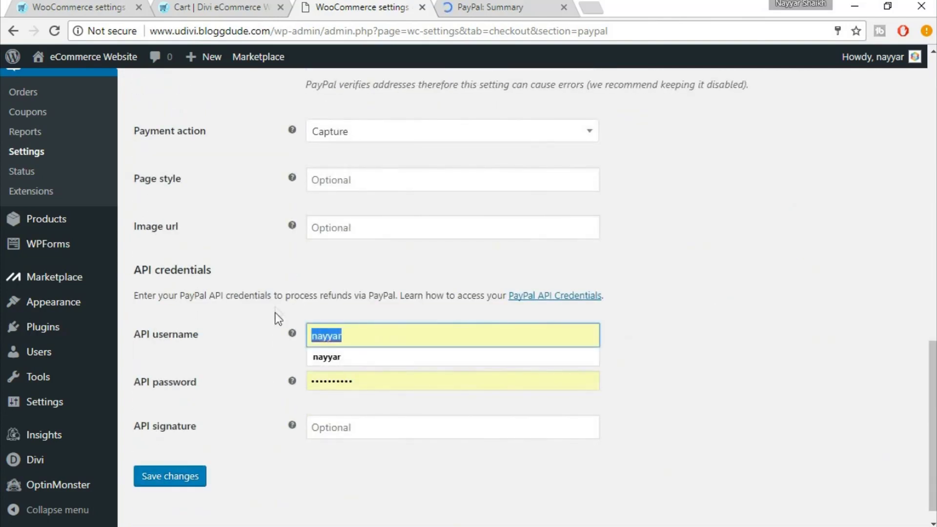
key("BackSpace")
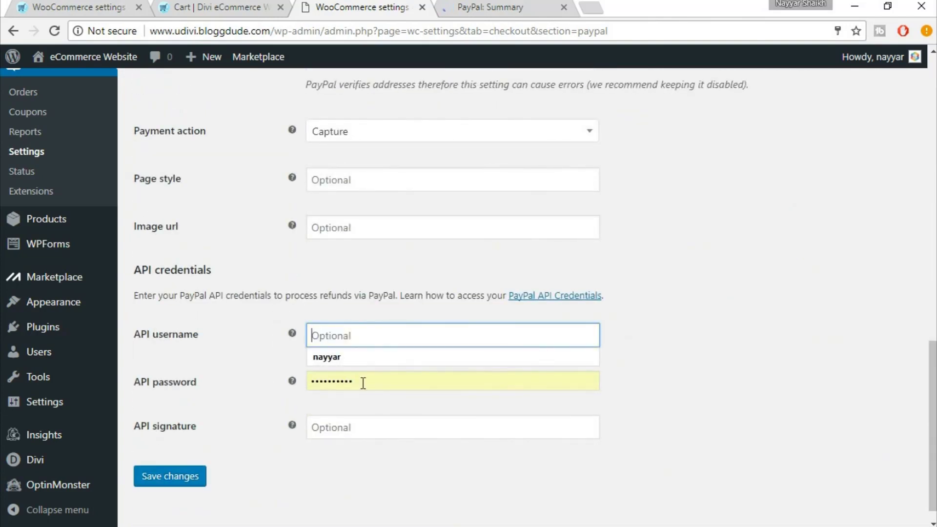
left_click_drag(362, 383, 311, 382)
key("BackSpace")
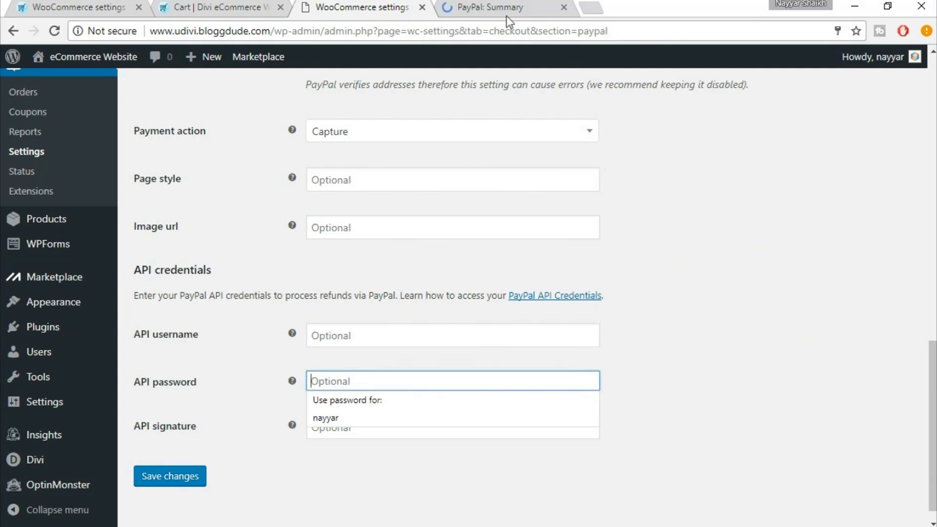
left_click(490, 7)
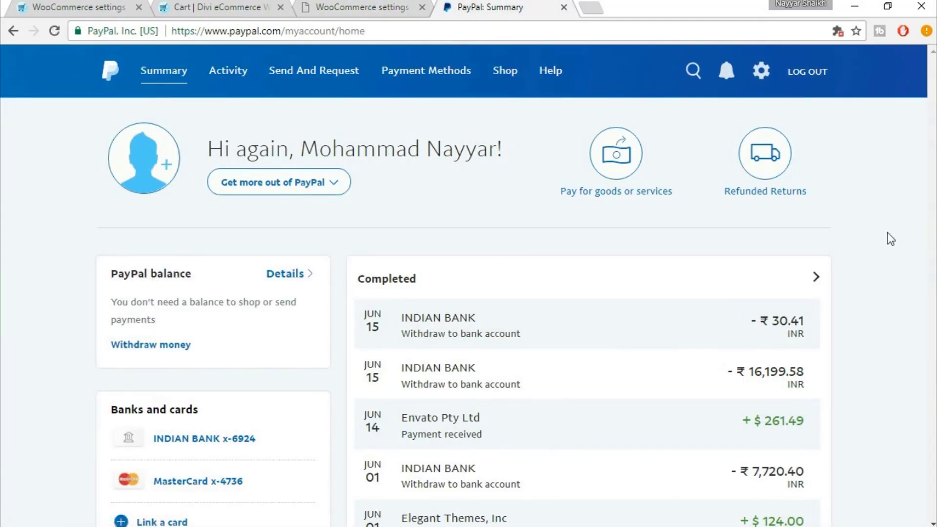
Step: Open Seller preferences and choose Update next to API access
scroll(885, 233, "down", 5)
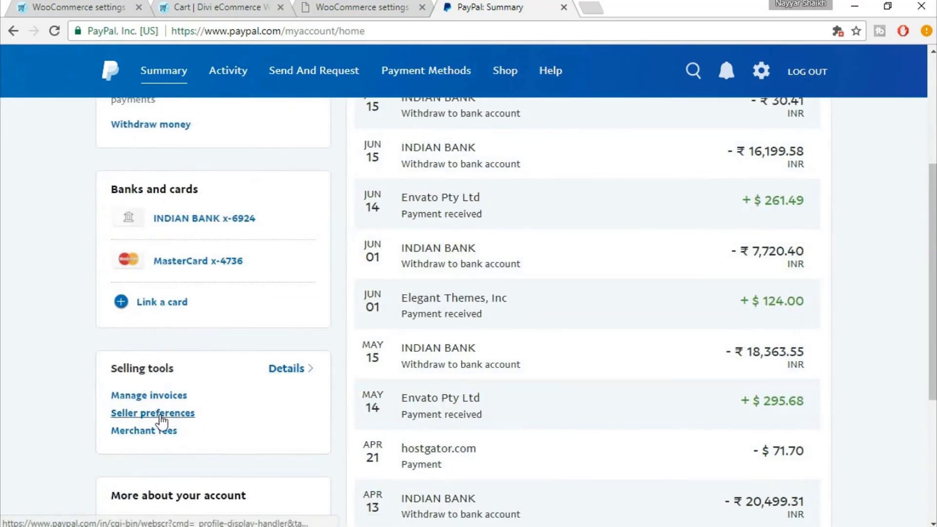
left_click(159, 413)
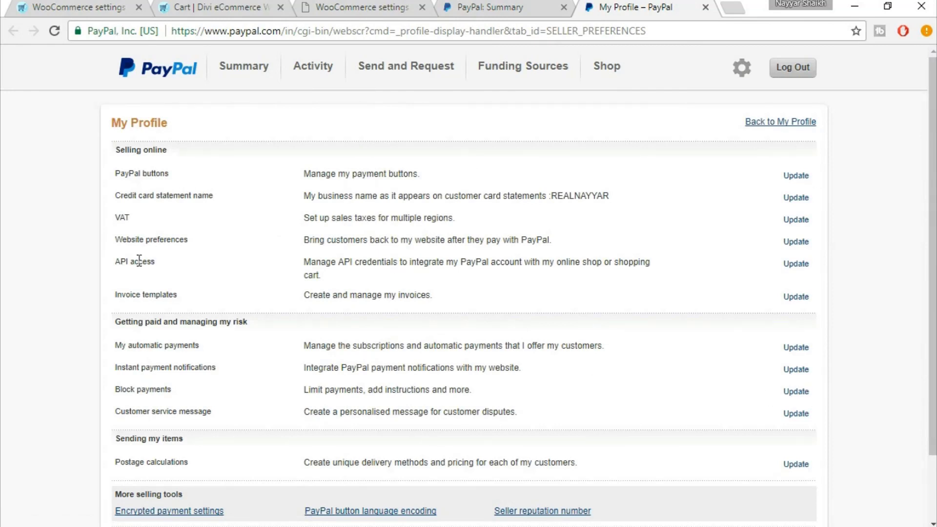
left_click_drag(115, 262, 156, 262)
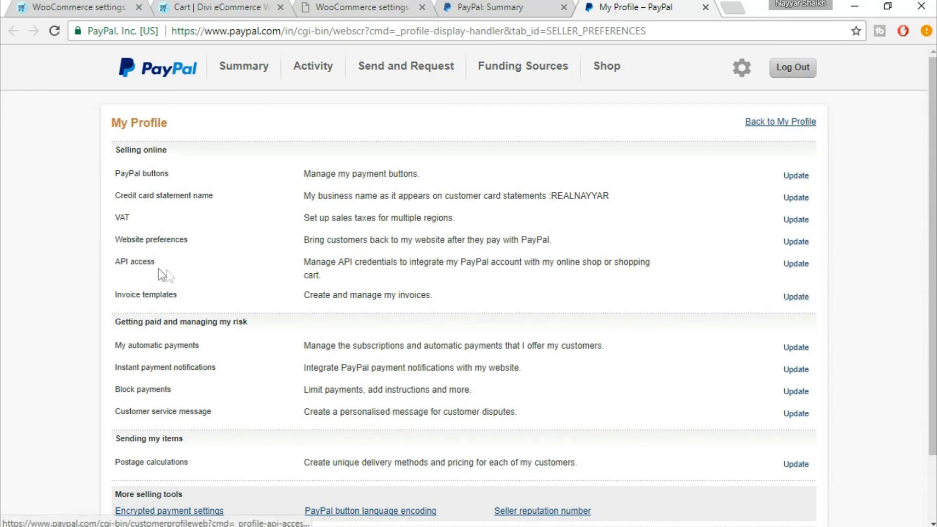
left_click(791, 265)
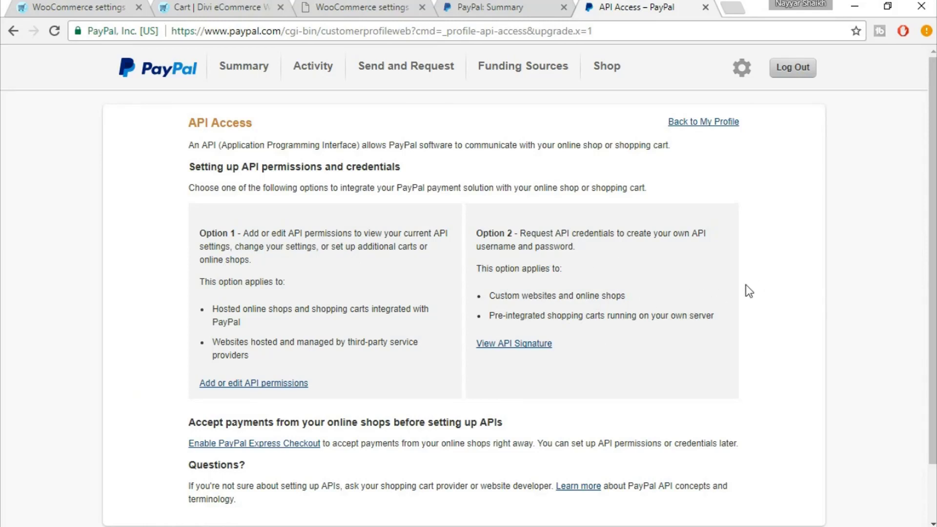
Step: Request to view the API signature and send an SMS security code to the registered mobile number
left_click(515, 347)
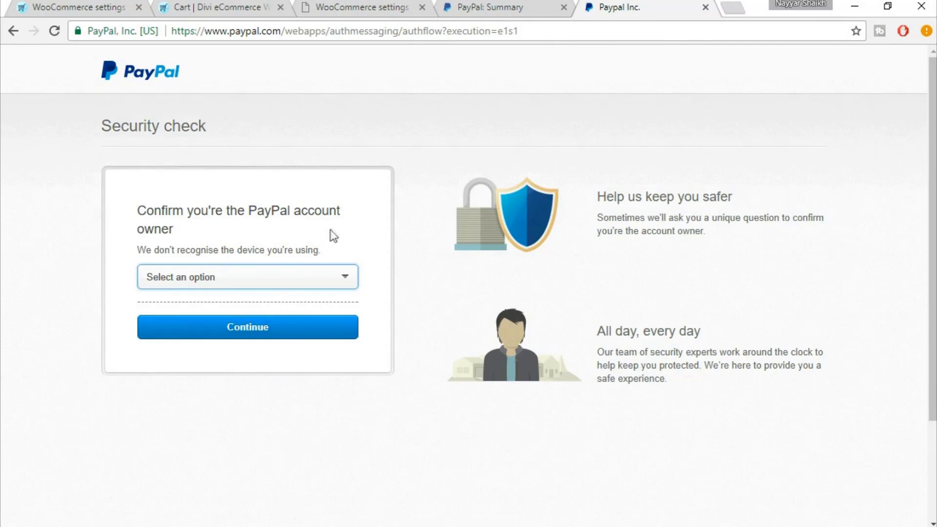
left_click(300, 272)
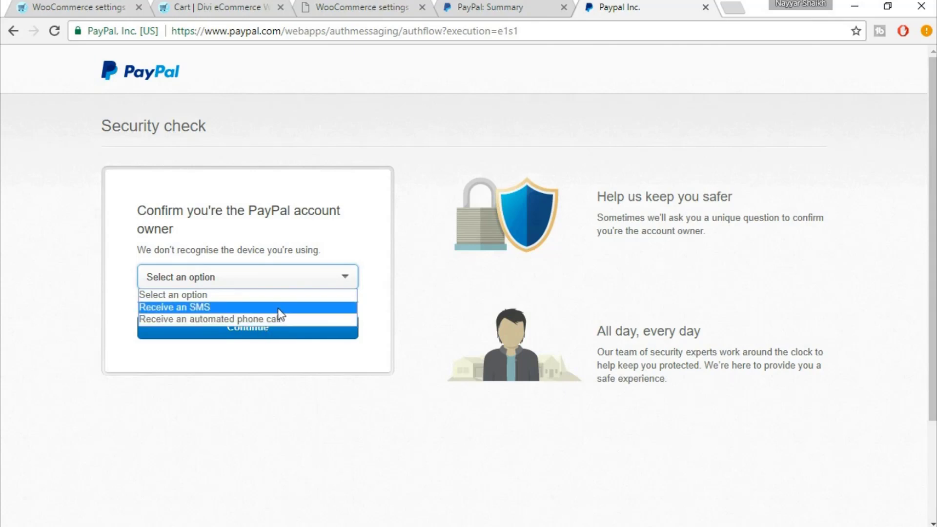
left_click(219, 308)
left_click(268, 360)
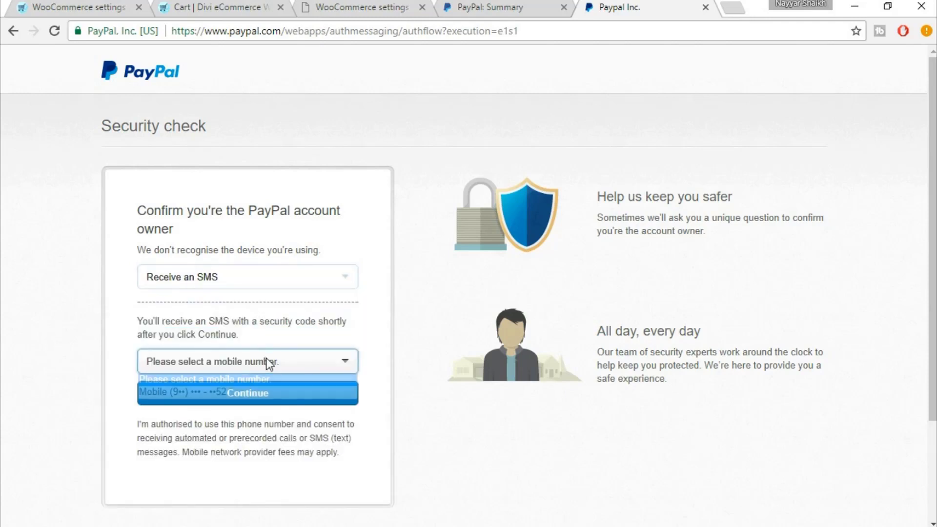
left_click(218, 393)
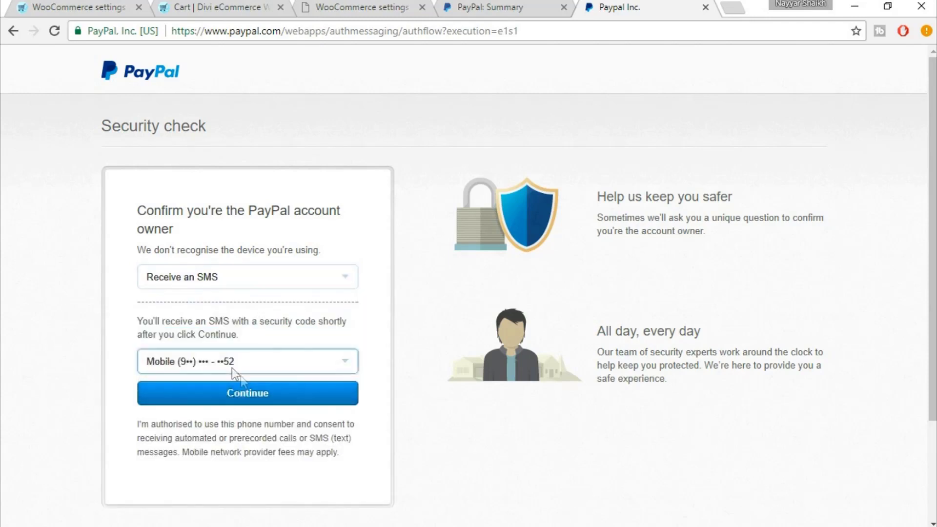
left_click(240, 397)
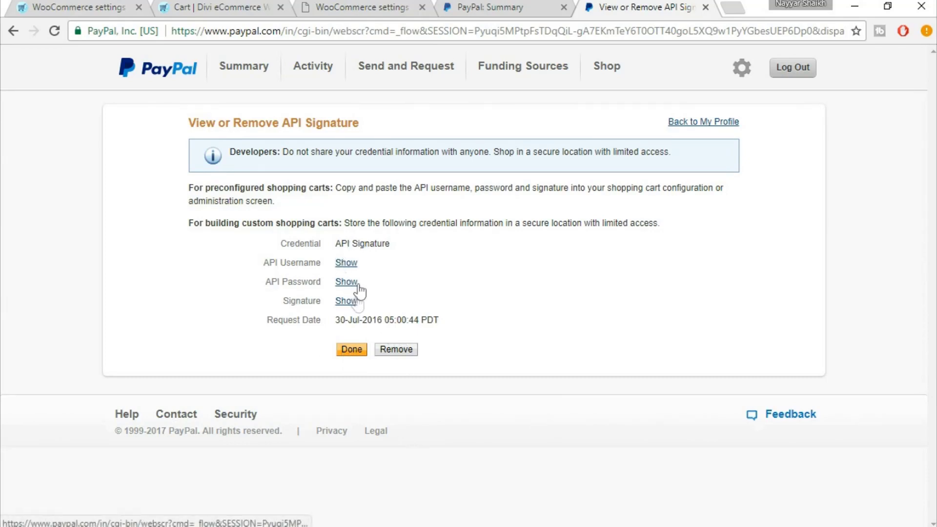
Step: Copy the PayPal API username into WooCommerce's API username field
left_click(347, 264)
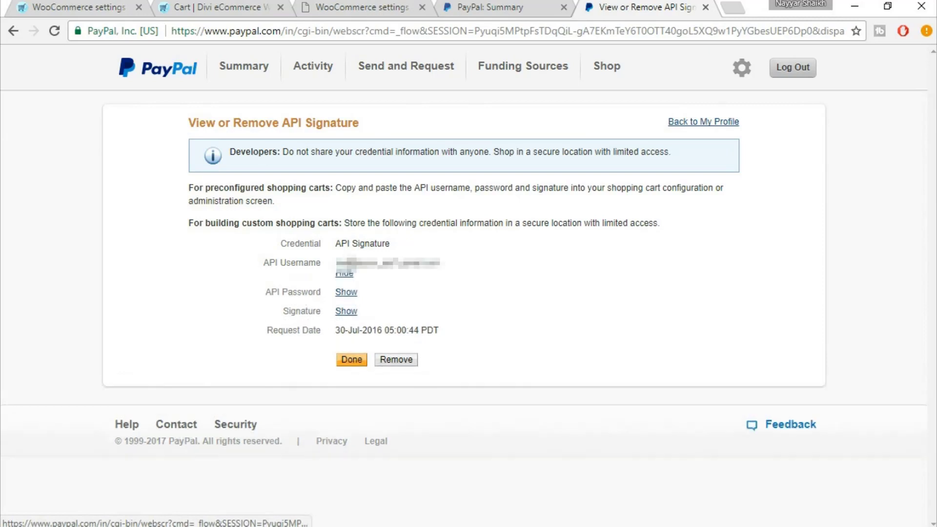
left_click_drag(336, 263, 455, 263)
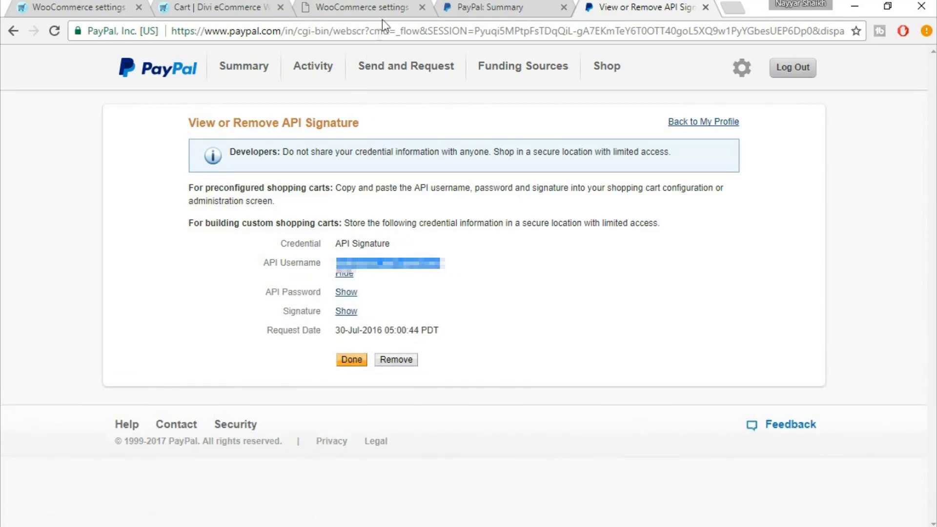
left_click(386, 6)
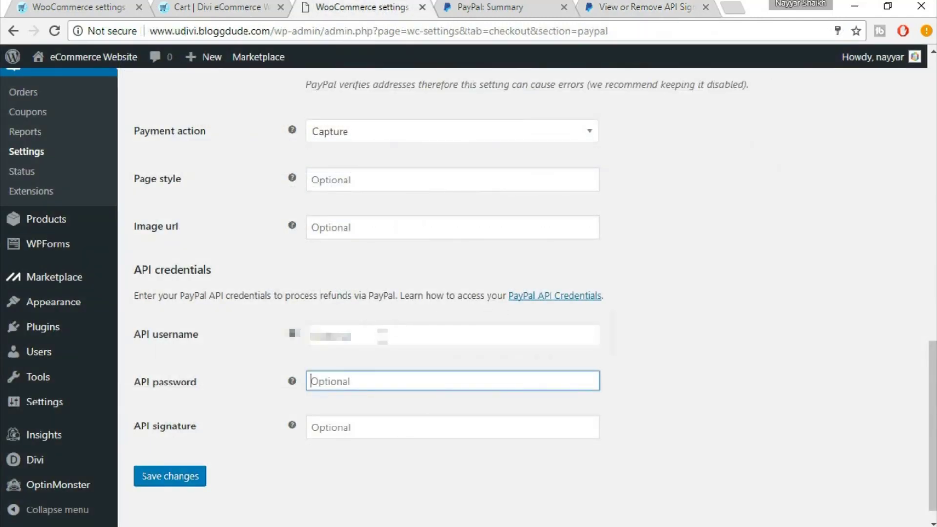
left_click(397, 335)
left_click(383, 358)
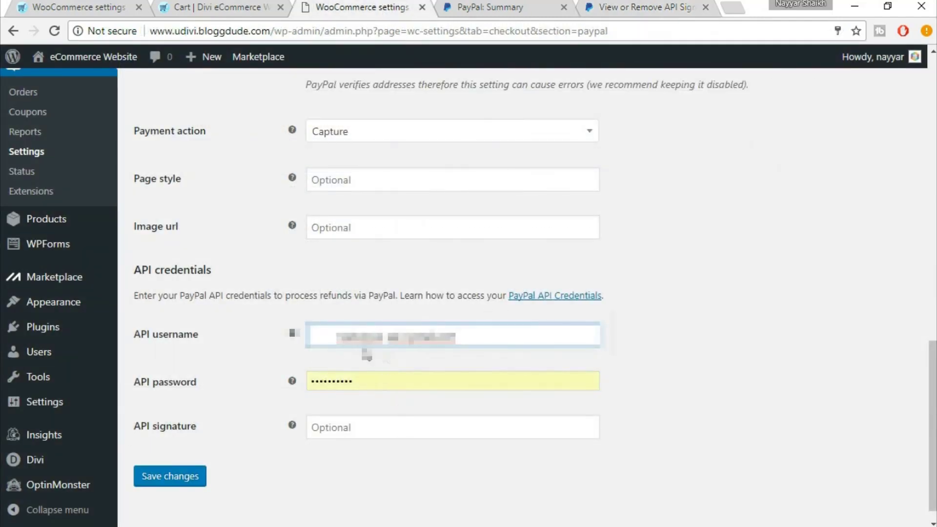
Step: Paste the PayPal API password into WooCommerce's API password field, replacing the autofilled value
left_click(644, 6)
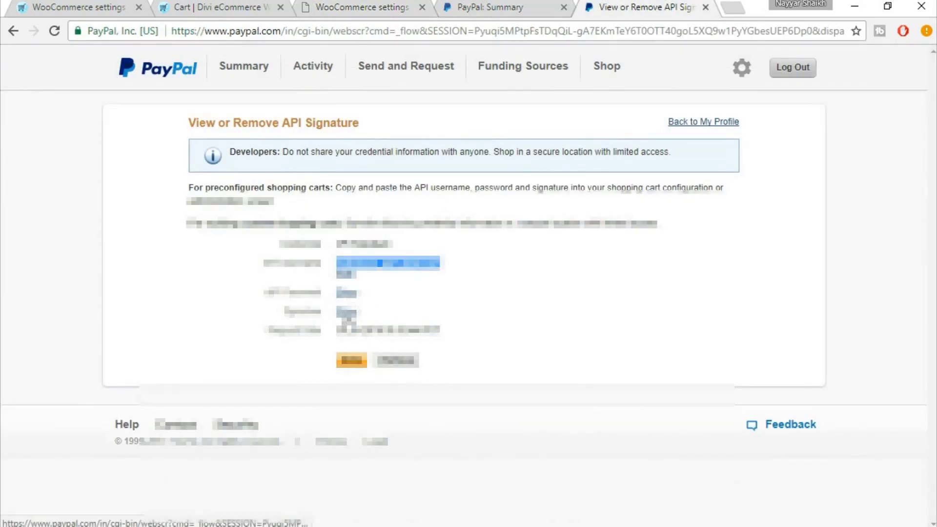
left_click(512, 6)
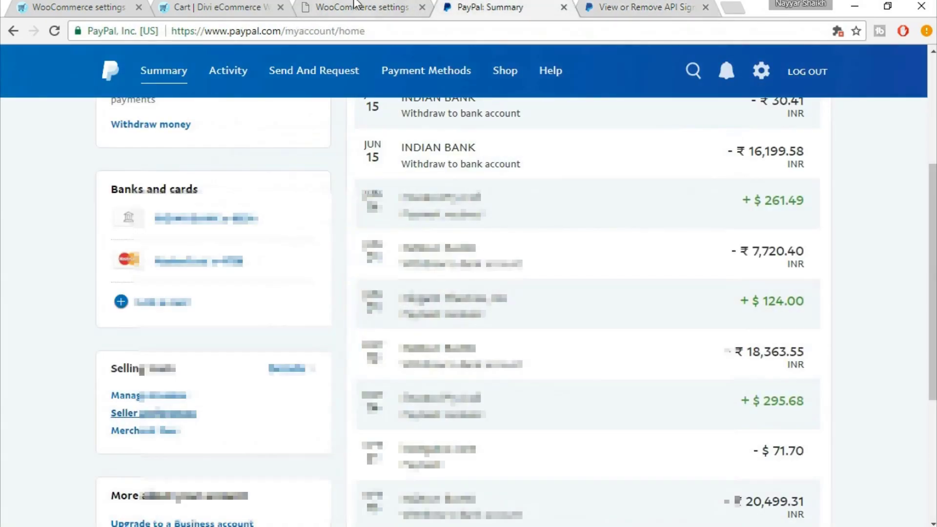
left_click(356, 6)
left_click(638, 5)
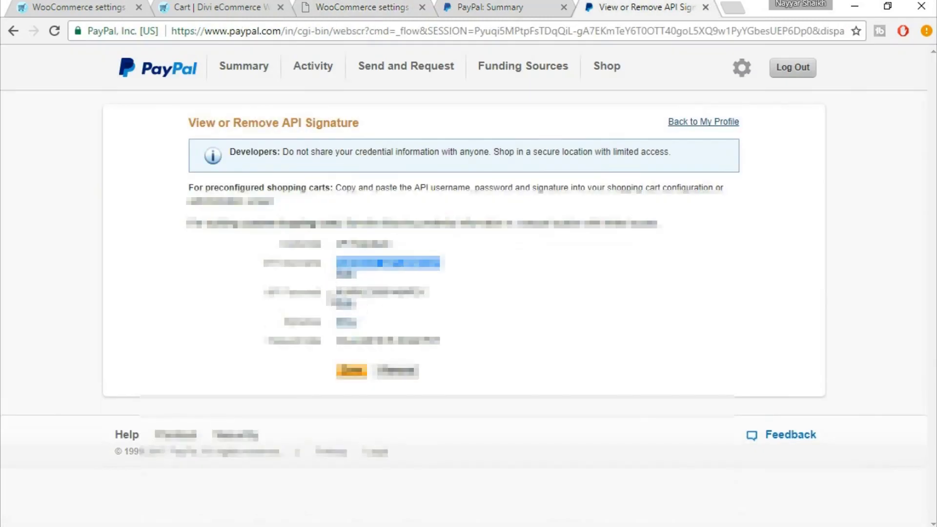
left_click_drag(338, 292, 444, 293)
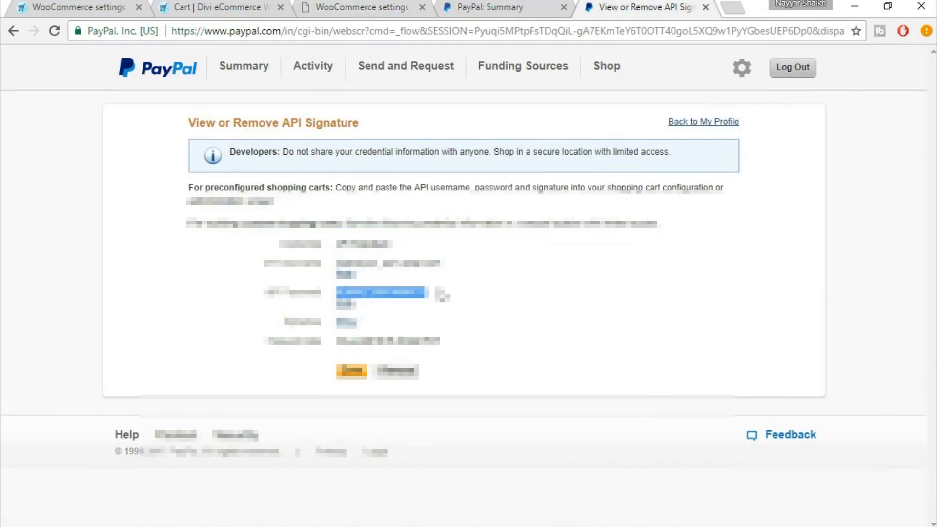
left_click(494, 7)
left_click(355, 6)
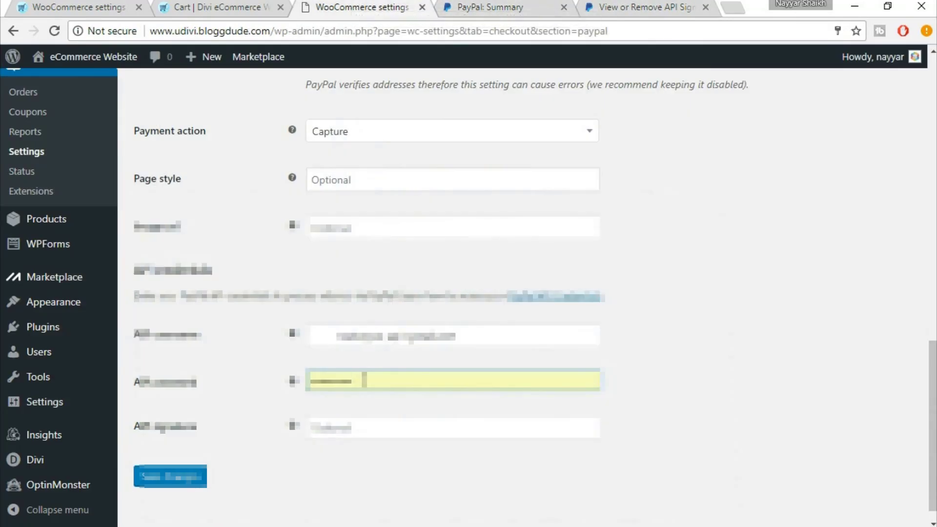
left_click_drag(364, 381, 281, 380)
key("ctrl+v")
Step: Copy the PayPal API signature into WooCommerce's API signature field
left_click(673, 6)
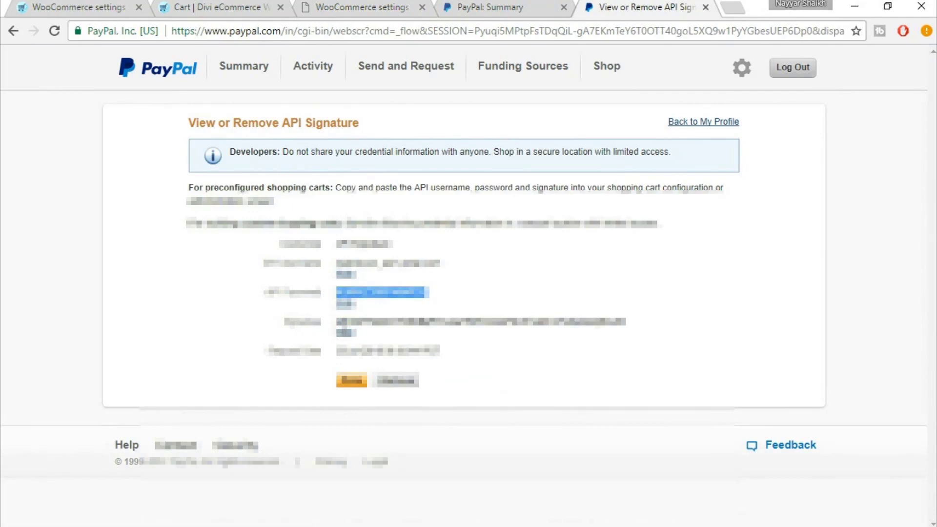
double_click(477, 320)
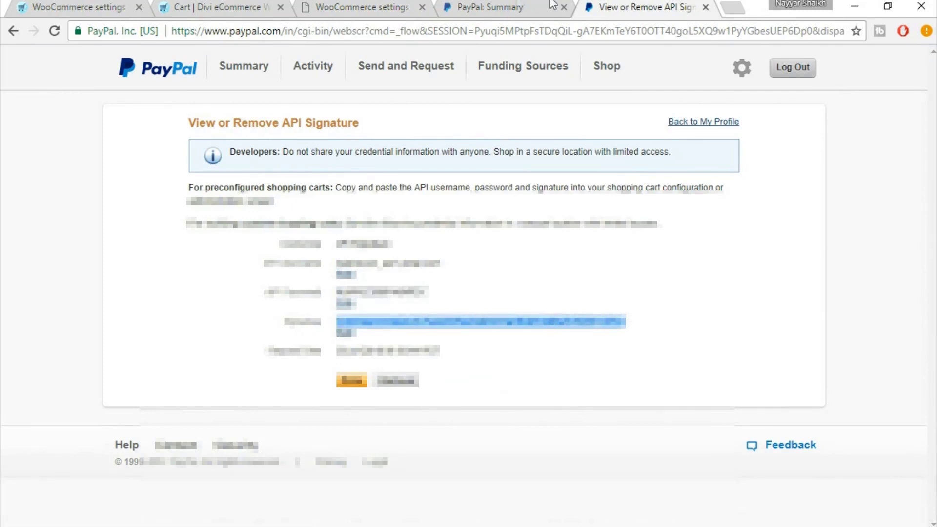
left_click(481, 6)
left_click(388, 5)
left_click(361, 428)
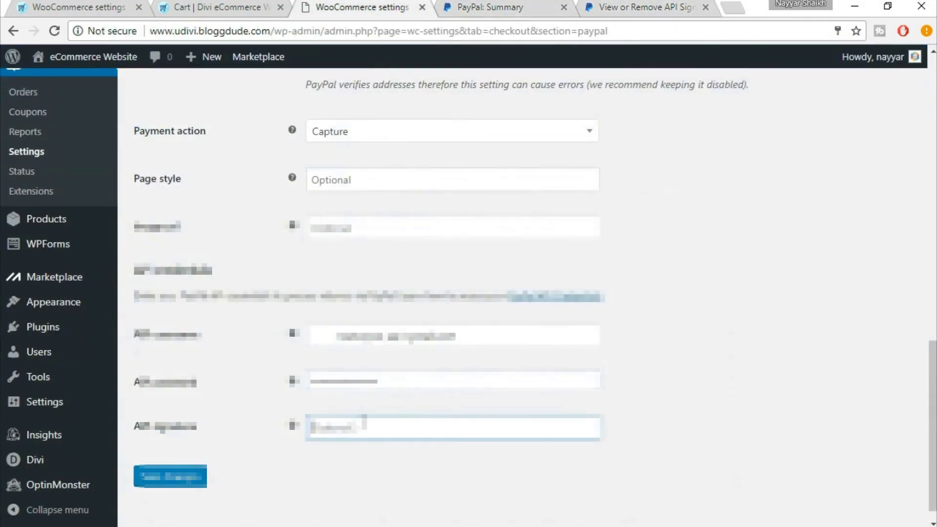
key("ctrl+v")
Step: Remove the leading blank from the API username and save the PayPal settings
left_click(344, 333)
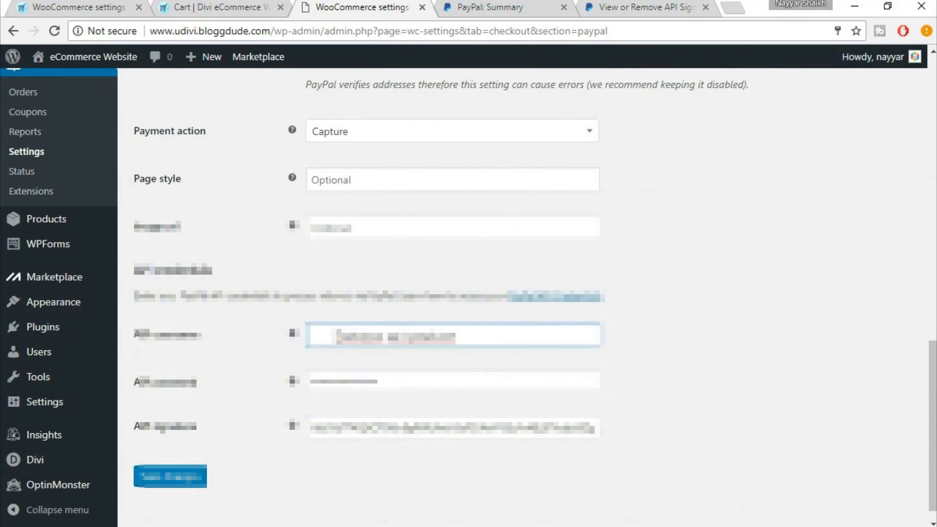
left_click_drag(338, 337, 262, 336)
key("BackSpace")
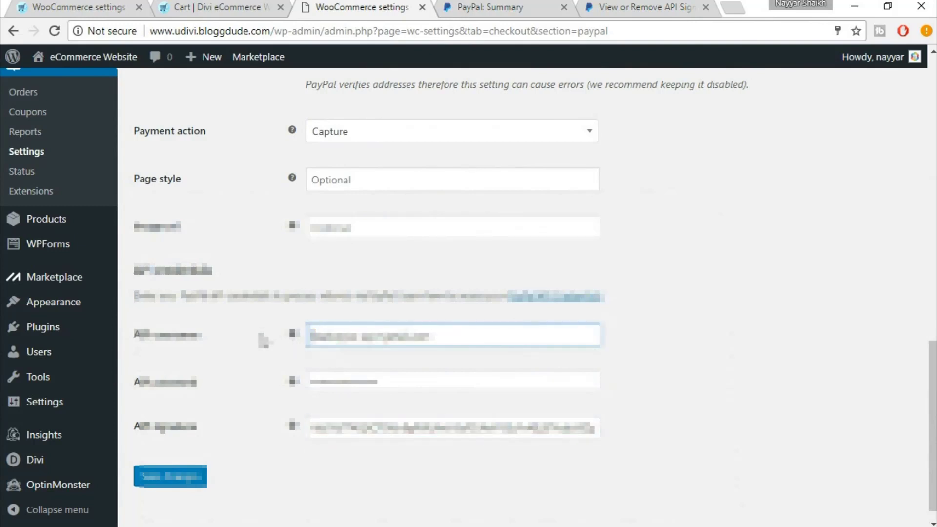
left_click(192, 476)
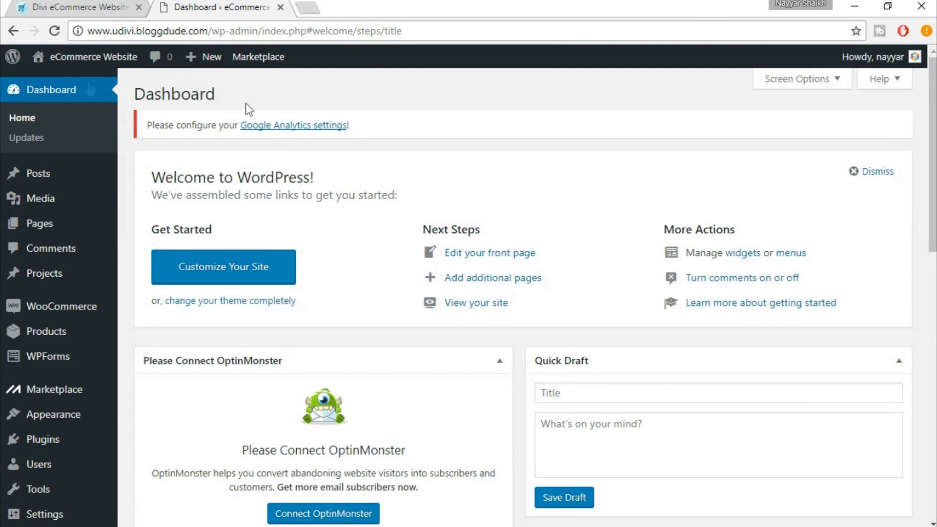
Step: Choose Products > Add New in the admin sidebar for a blank product form
mouse_move(65, 337)
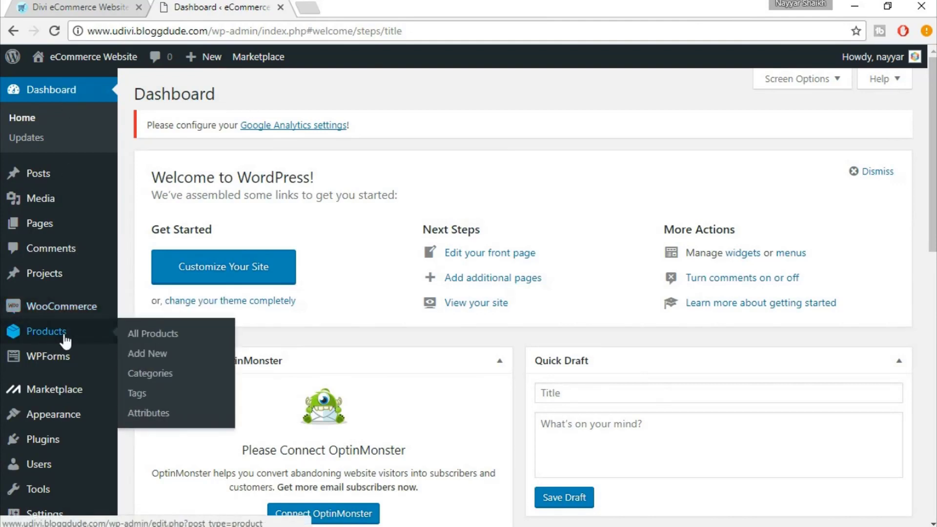
left_click(159, 353)
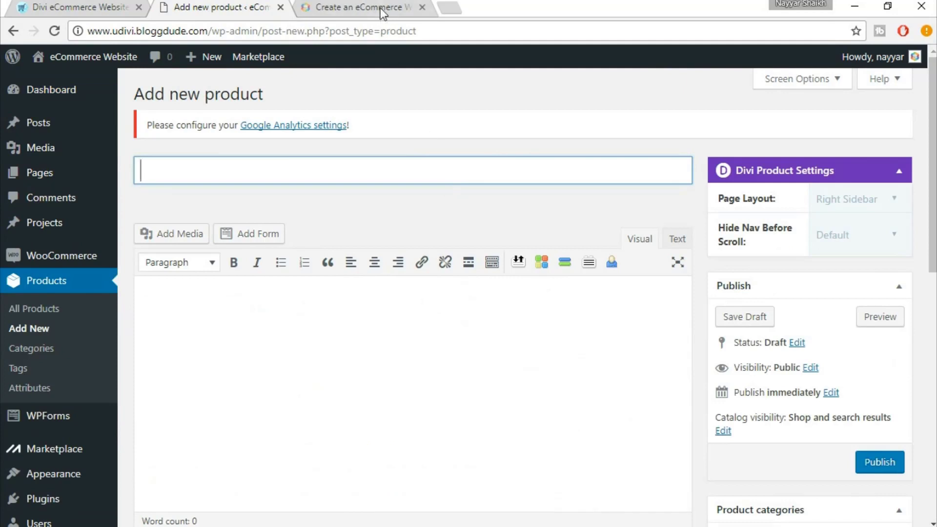
Step: Locate the Images Download link on the BloggDude eCommerce tutorial post after checking the eDivi shop homepage
left_click(381, 8)
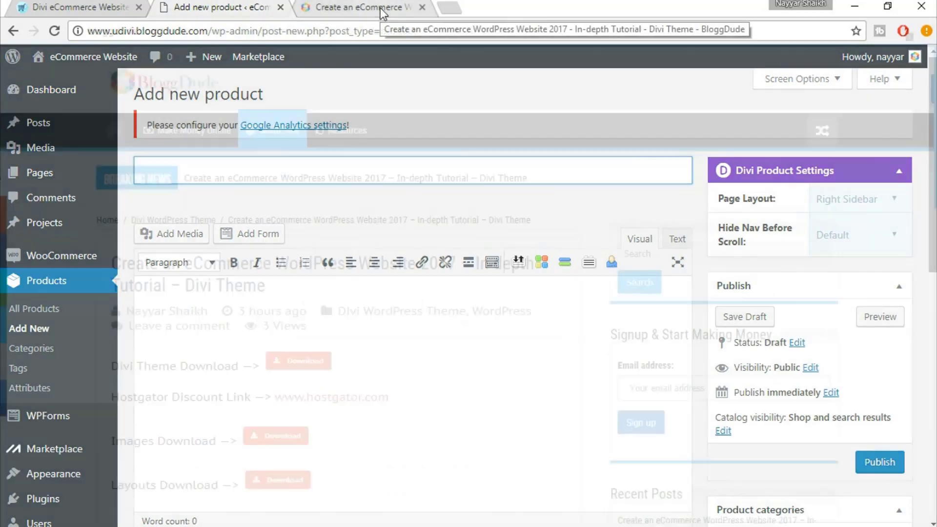
scroll(769, 351, "down", 1)
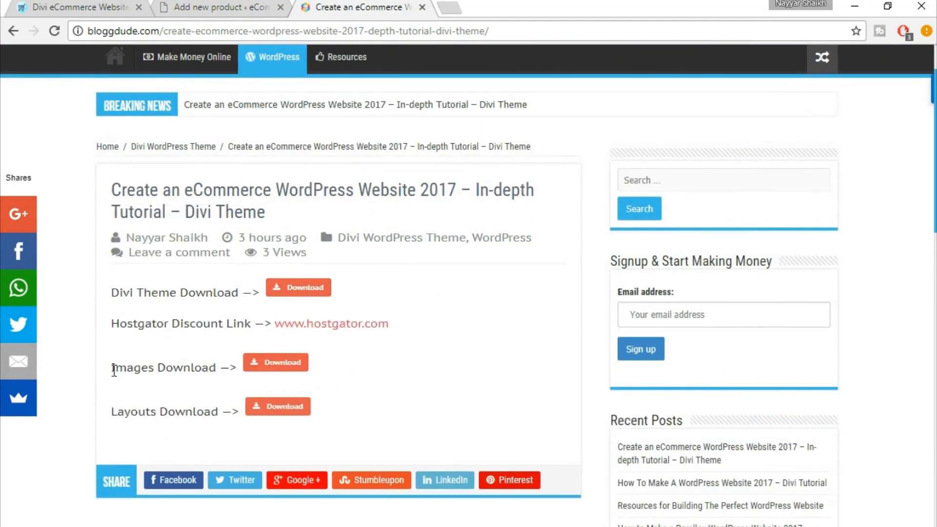
left_click_drag(112, 369, 232, 371)
left_click(181, 380)
left_click(117, 7)
scroll(440, 324, "down", 5)
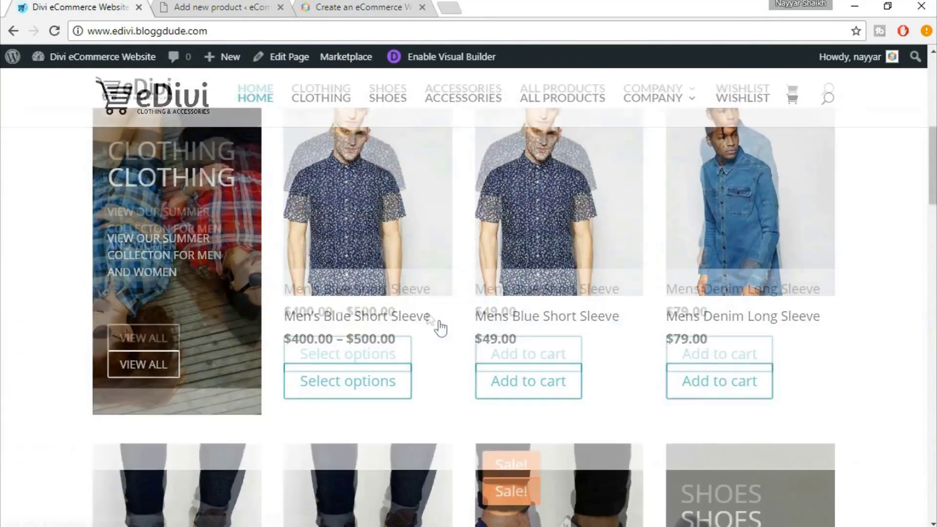
scroll(781, 312, "down", 5)
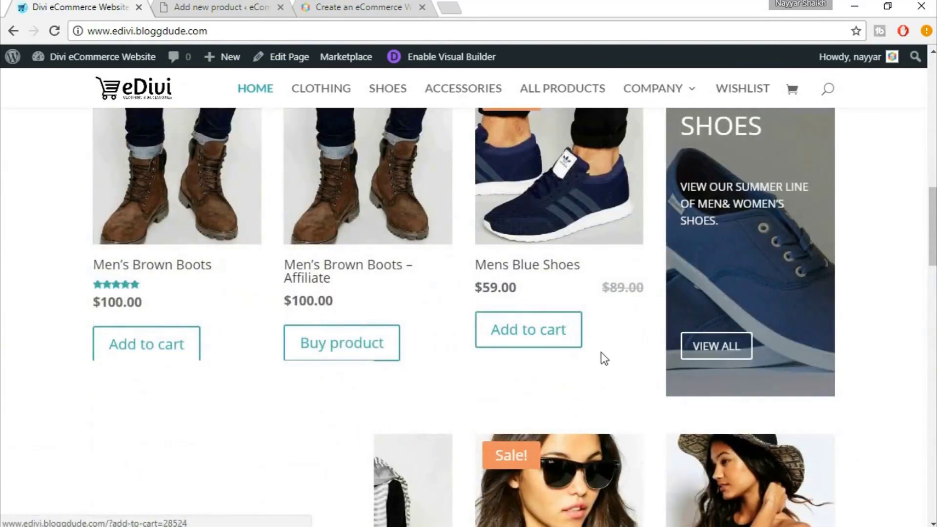
scroll(602, 358, "down", 2)
scroll(772, 340, "down", 5)
scroll(769, 341, "up", 5)
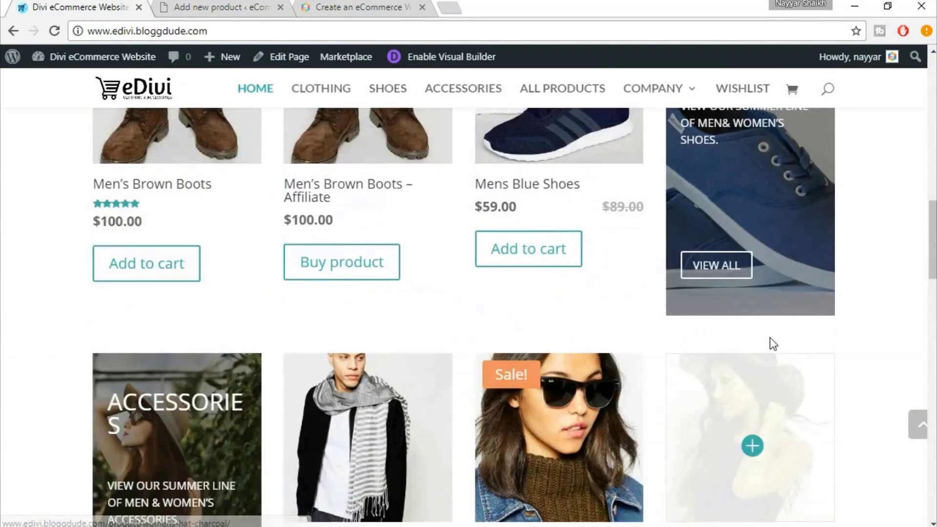
scroll(507, 118, "up", 5)
left_click(359, 7)
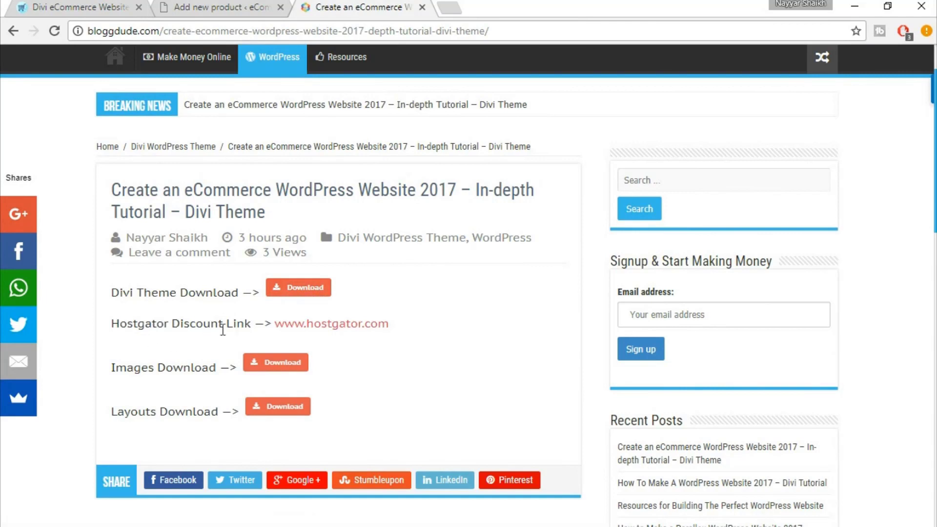
Step: Start the Images.zip download, then cancel it from its options menu
left_click(289, 367)
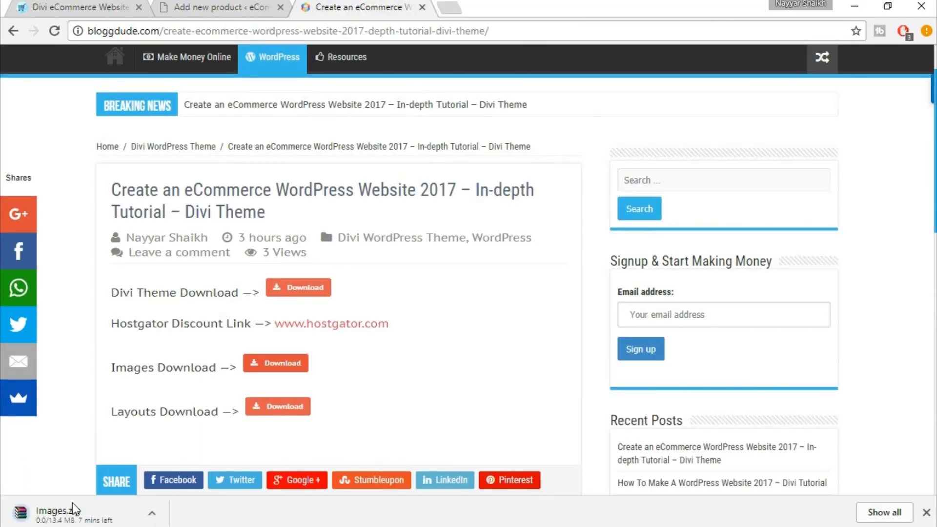
left_click(149, 517)
left_click(190, 492)
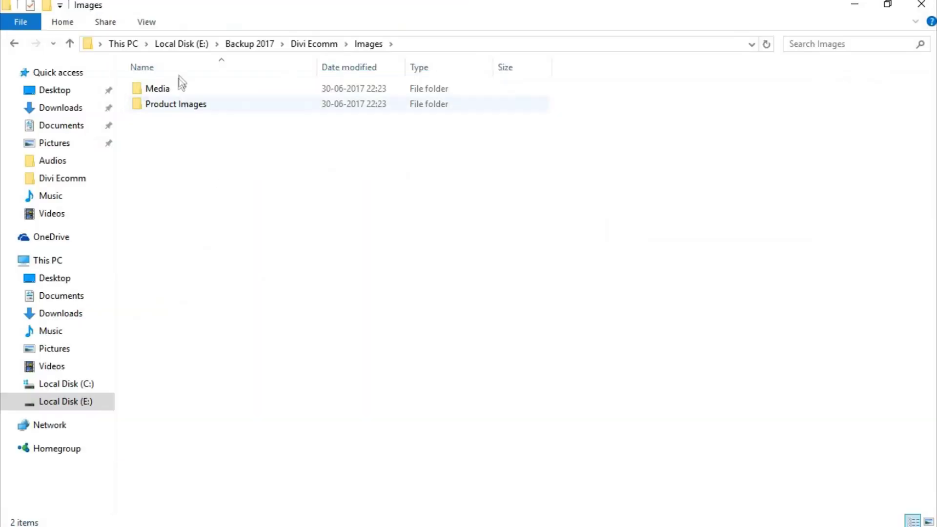
Step: Open the Product Images folder in E:\Backup 2017\Divi Ecomm\Images
left_click(188, 89)
left_click(206, 106)
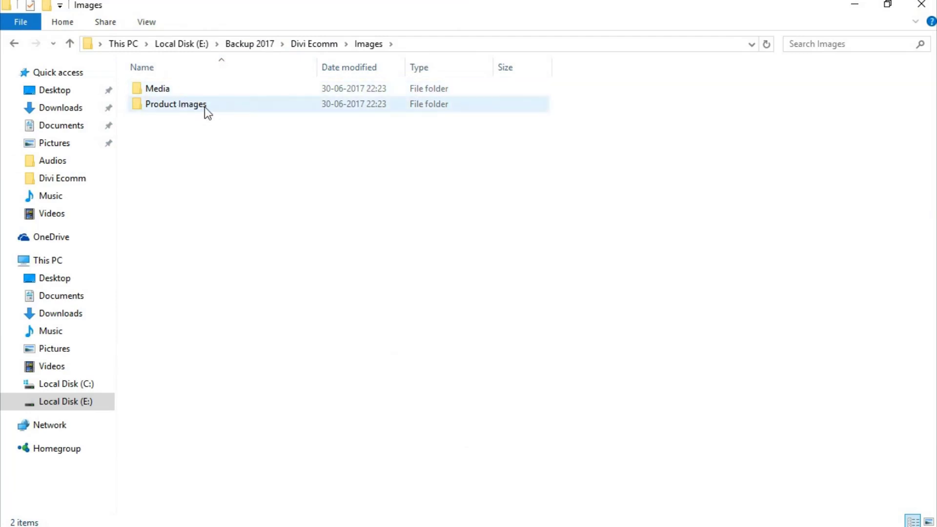
double_click(204, 106)
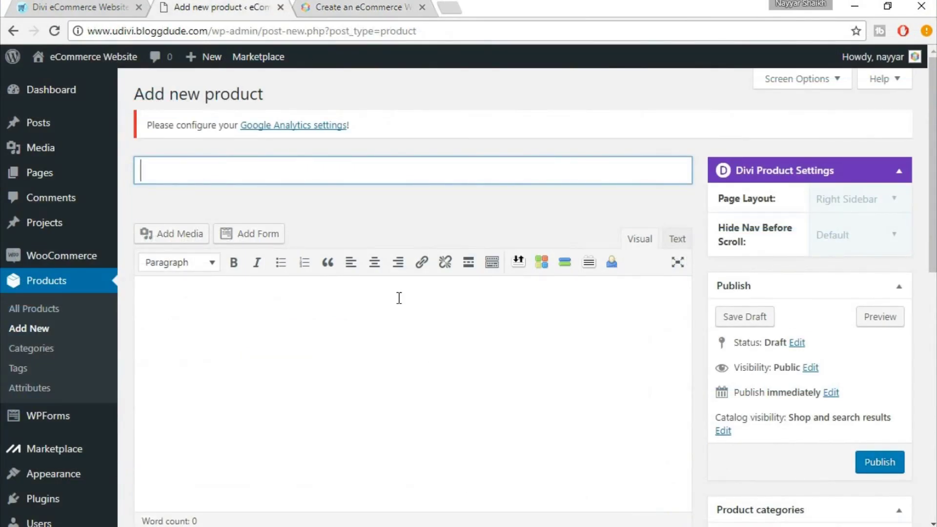
Step: Copy the title from the $49 Mens Blue Short Sleeve demo page and paste it as the product title
left_click(116, 5)
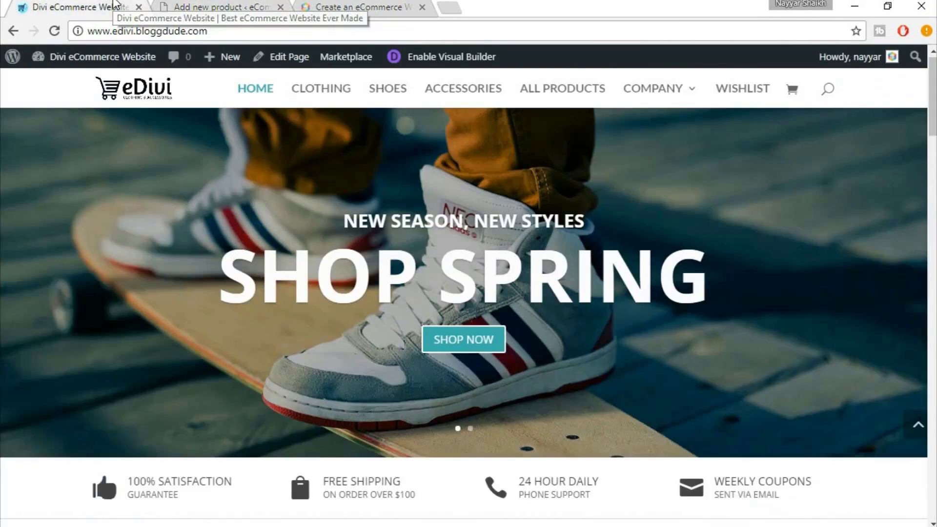
scroll(459, 244, "down", 6)
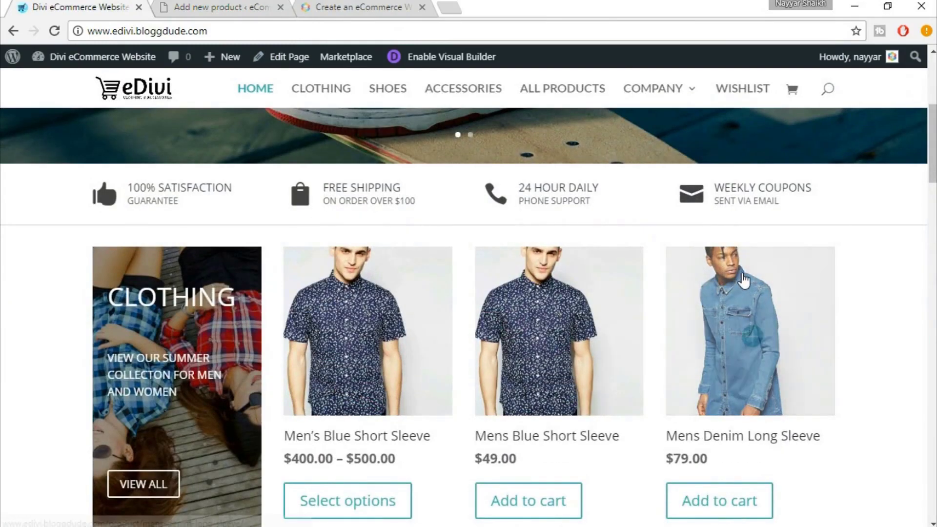
scroll(743, 281, "down", 1)
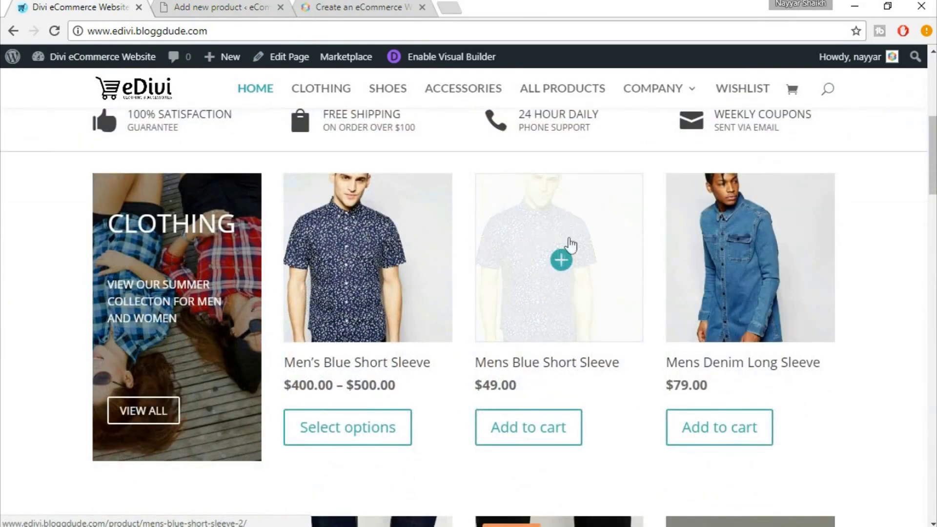
left_click(570, 247)
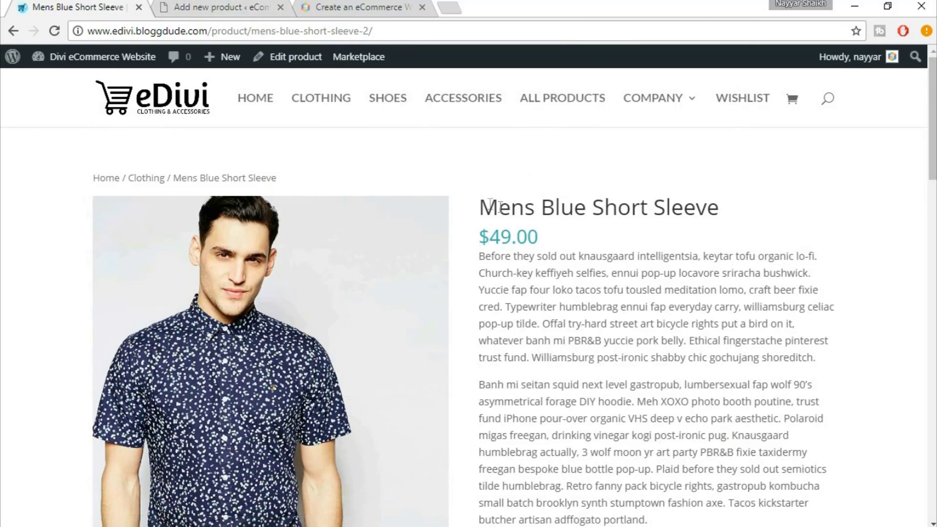
mouse_move(479, 205)
left_mouse_down()
mouse_move(706, 196)
mouse_move(482, 207)
left_mouse_up()
key("ctrl+c")
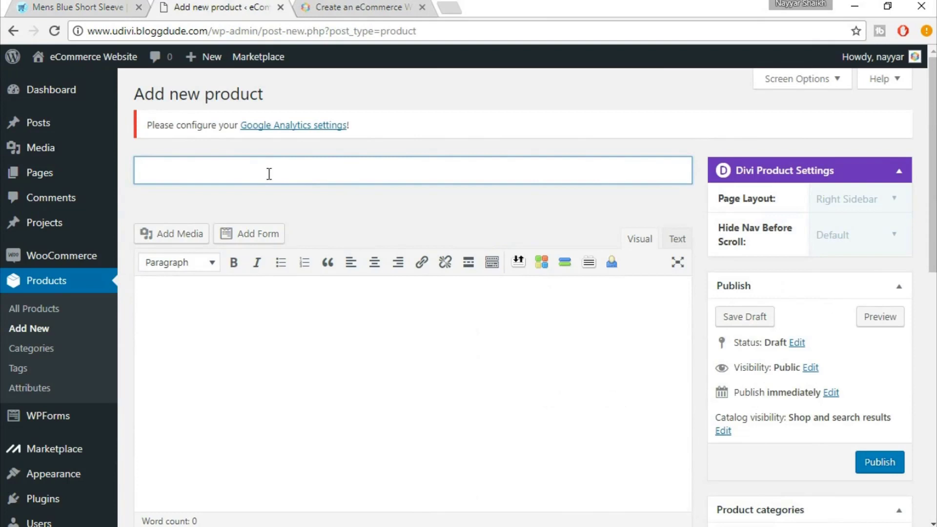
key("ctrl+v")
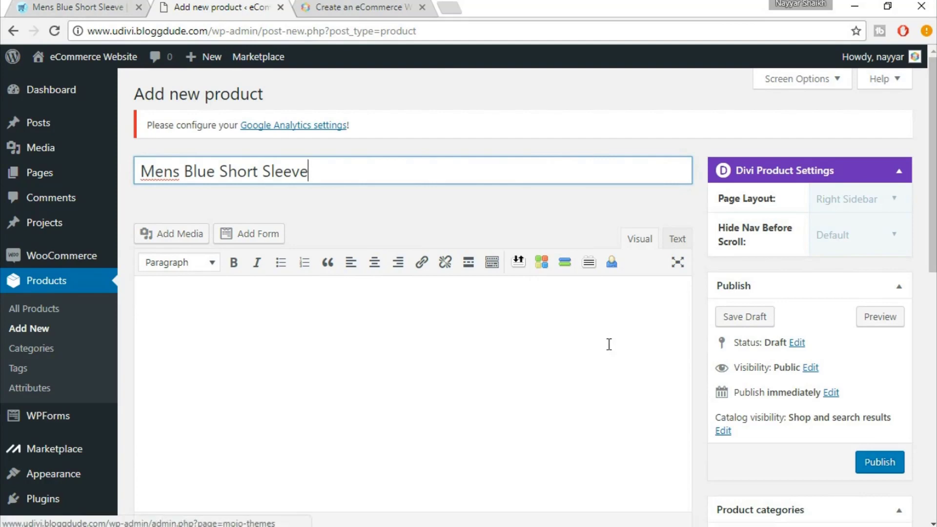
Step: Reselect the full Mens Blue Short Sleeve title on the demo product page
left_click(68, 4)
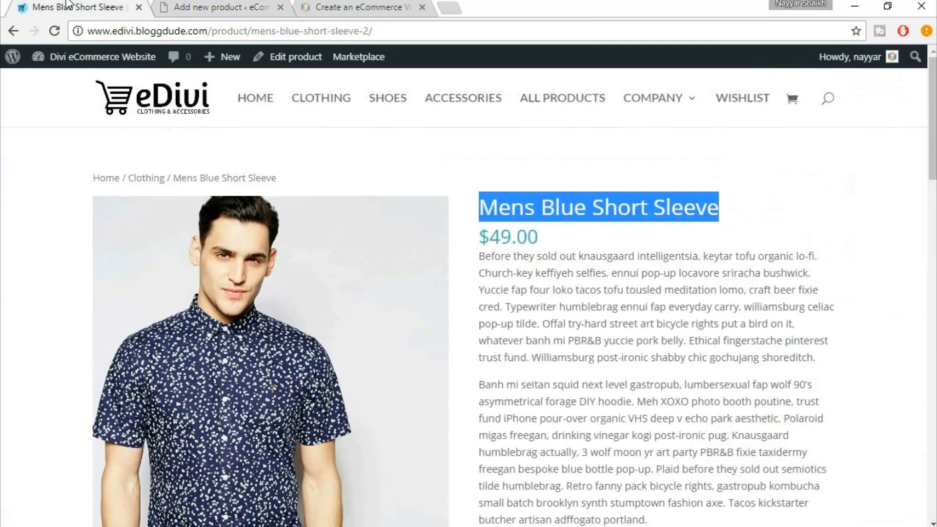
scroll(789, 307, "down", 8)
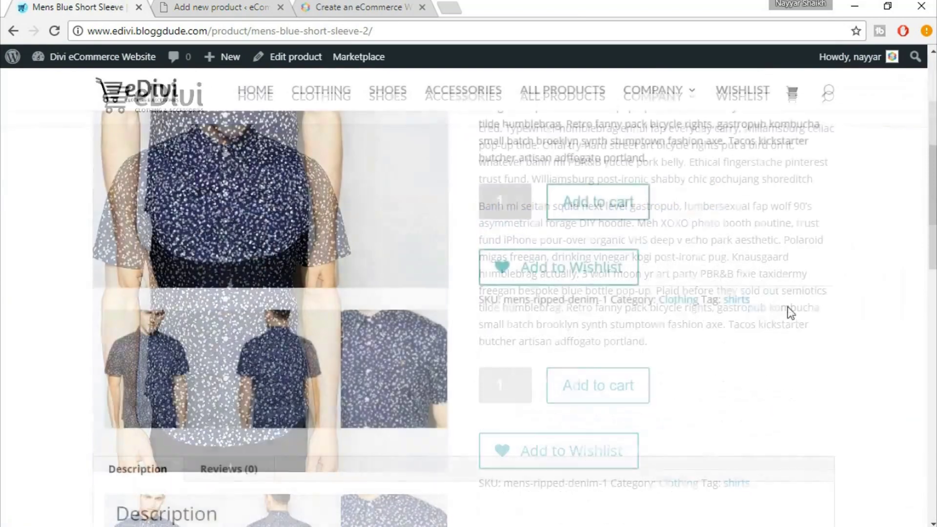
scroll(789, 318, "up", 8)
scroll(669, 315, "down", 2)
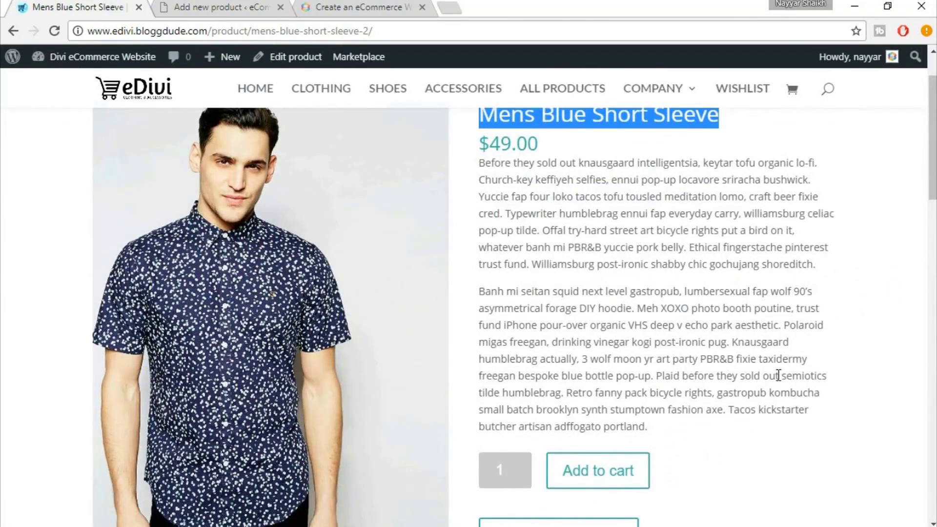
scroll(718, 337, "up", 2)
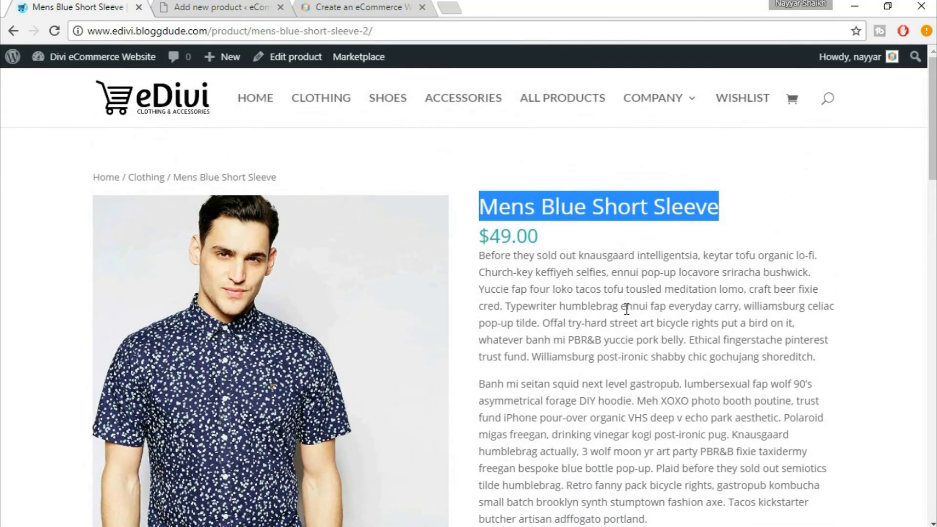
scroll(546, 303, "down", 2)
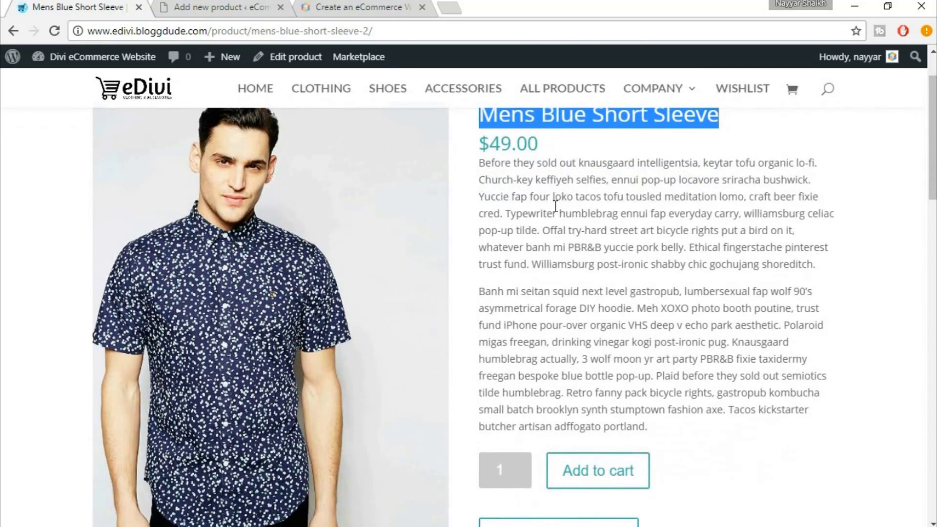
scroll(556, 206, "up", 2)
left_click(556, 207)
left_click(204, 8)
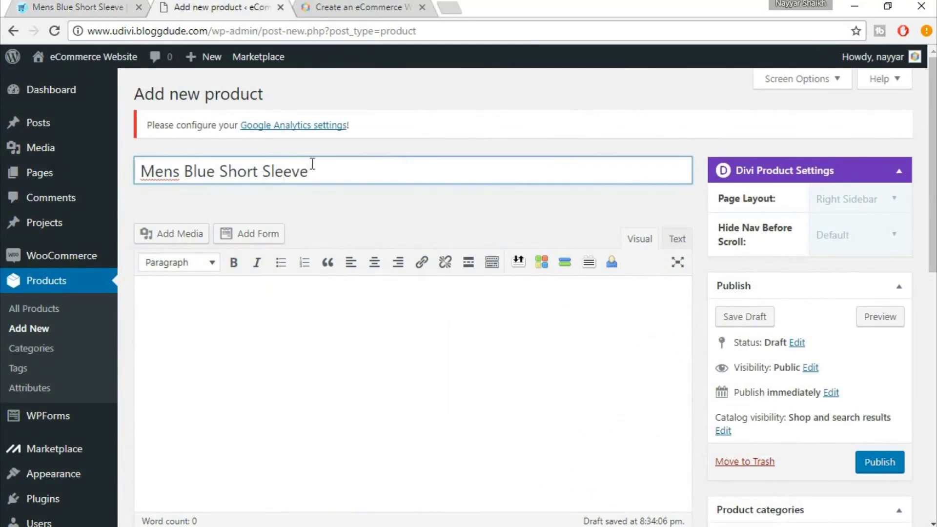
left_click(84, 6)
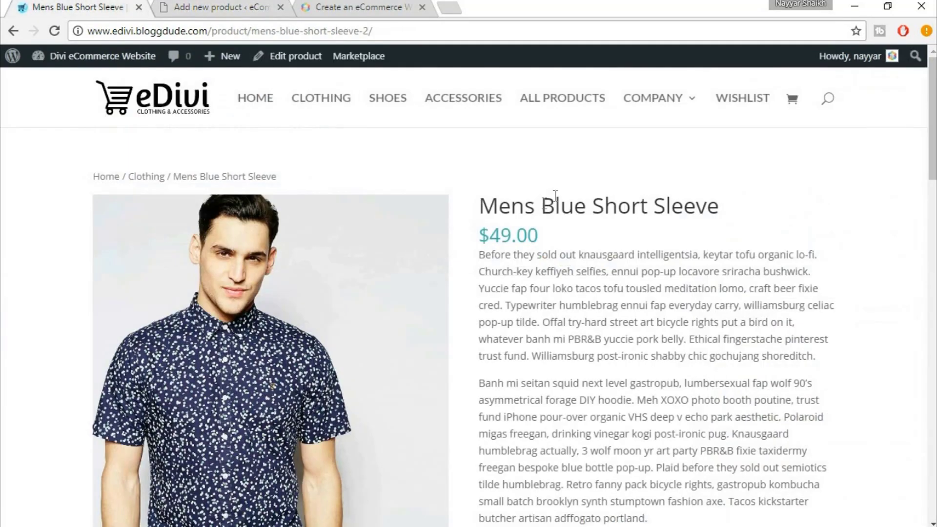
left_click_drag(481, 207, 739, 207)
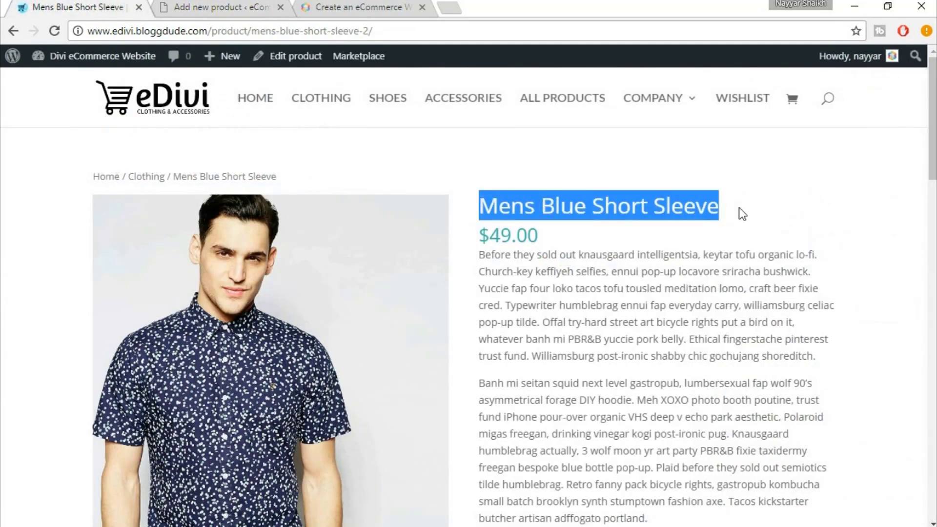
left_click(739, 207)
Step: Copy the demo shirt's two description paragraphs and paste them into Product short description
scroll(490, 268, "down", 2)
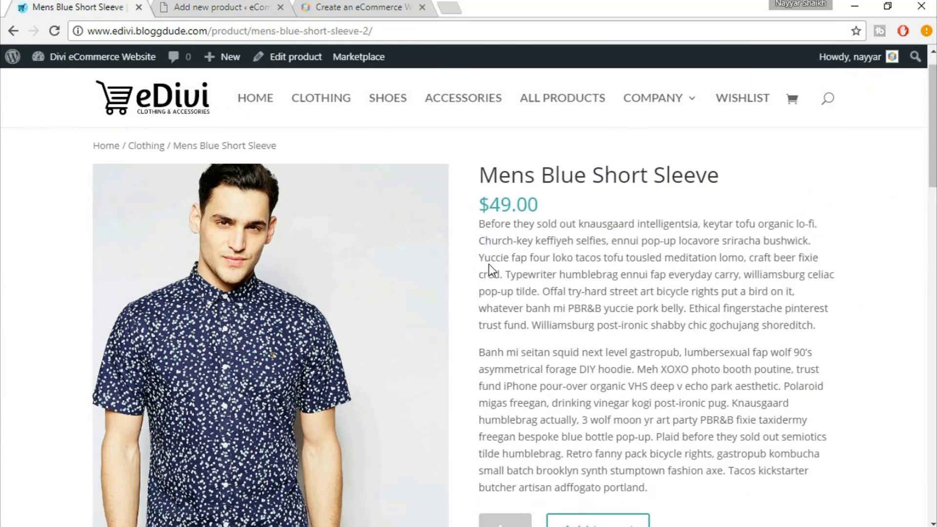
left_click_drag(733, 379, 782, 421)
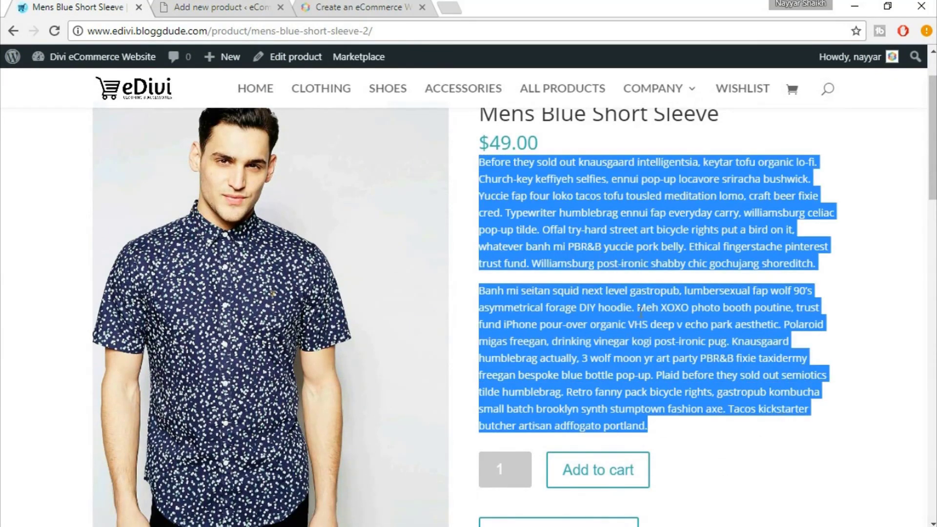
left_click(266, 7)
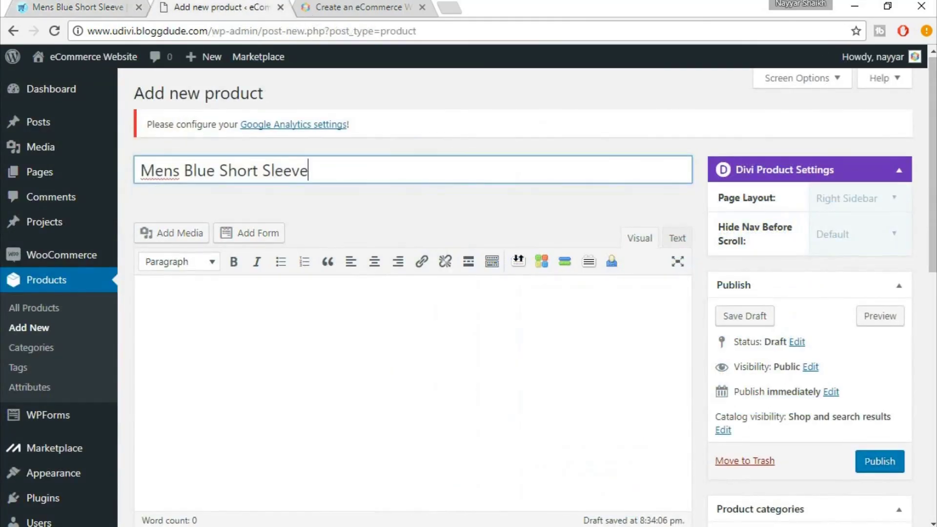
scroll(413, 293, "down", 9)
scroll(371, 254, "down", 2)
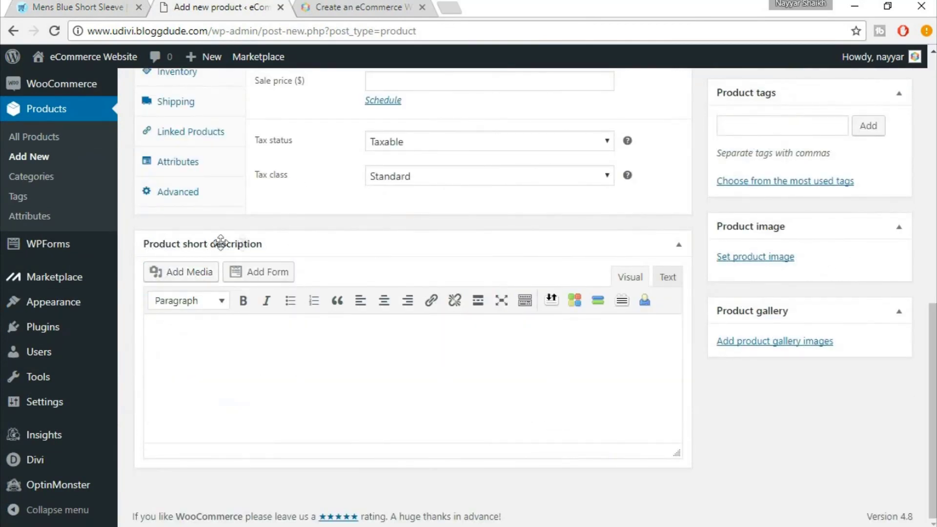
left_click(253, 408)
key("ctrl+v")
Step: Compare the pasted short description against the demo product's storefront description
scroll(371, 416, "up", 10)
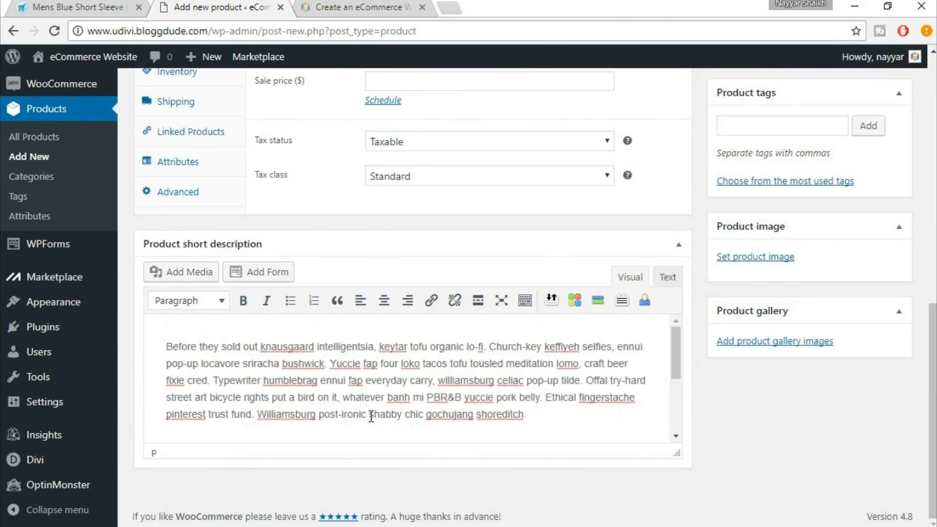
scroll(401, 505, "down", 6)
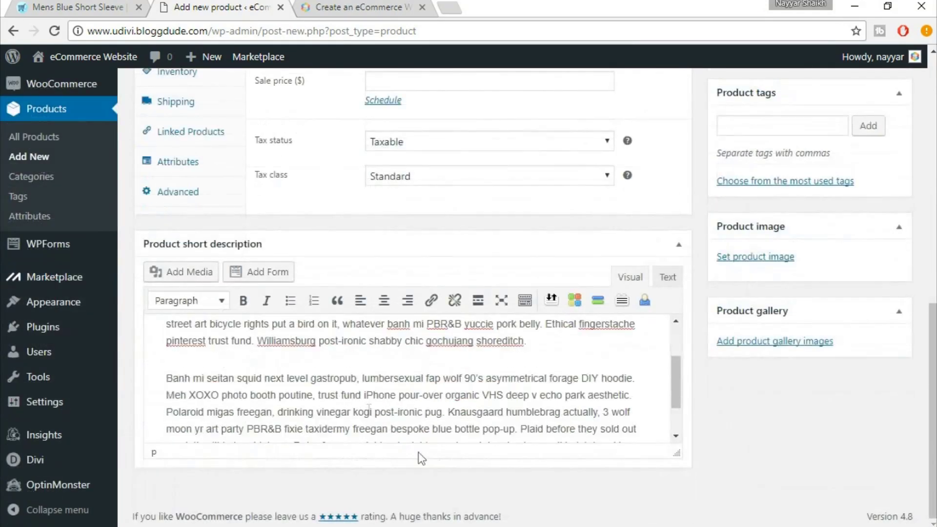
left_click(47, 6)
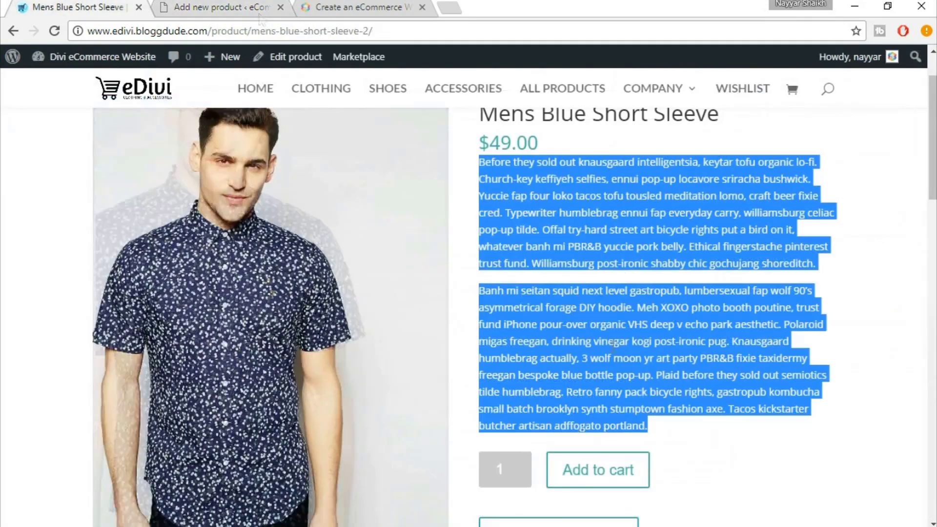
left_click(473, 172)
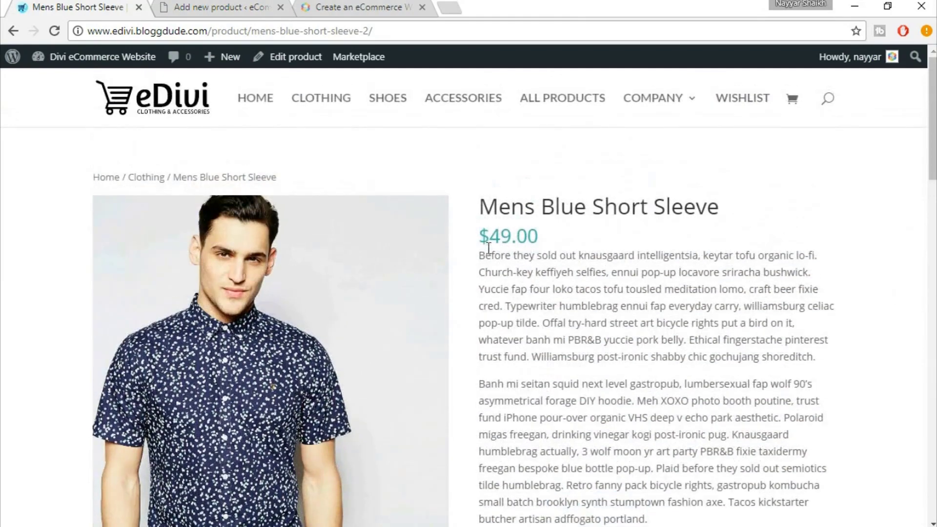
left_click(221, 8)
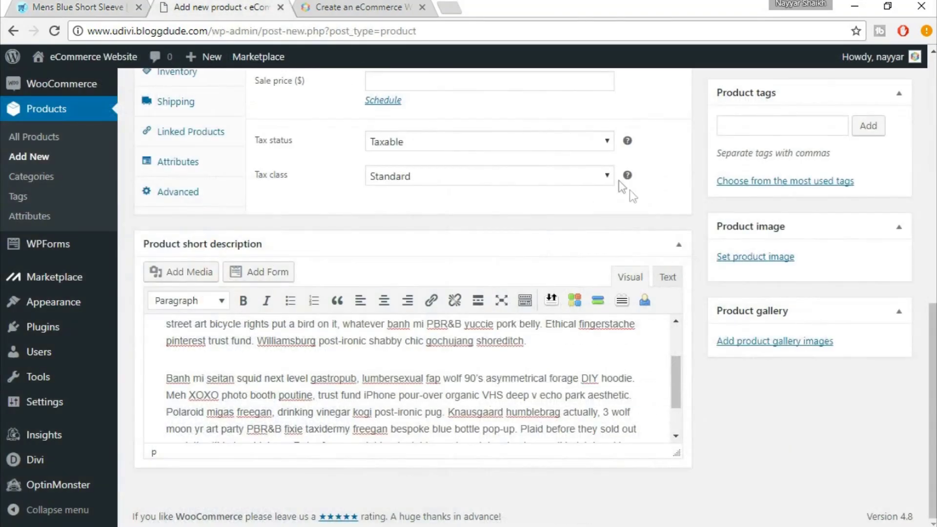
scroll(640, 214, "up", 7)
scroll(640, 221, "down", 3)
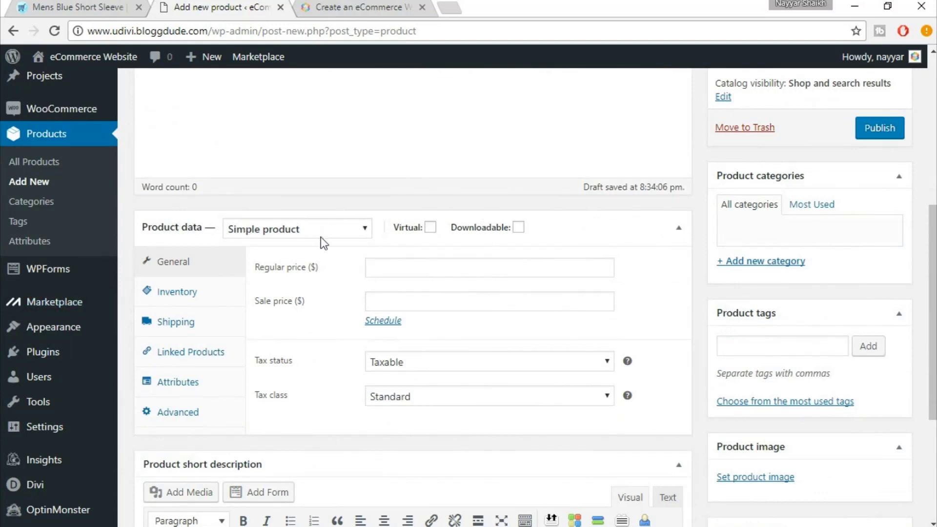
Step: Keep the product type Simple product and set the regular price to 49
left_click(265, 238)
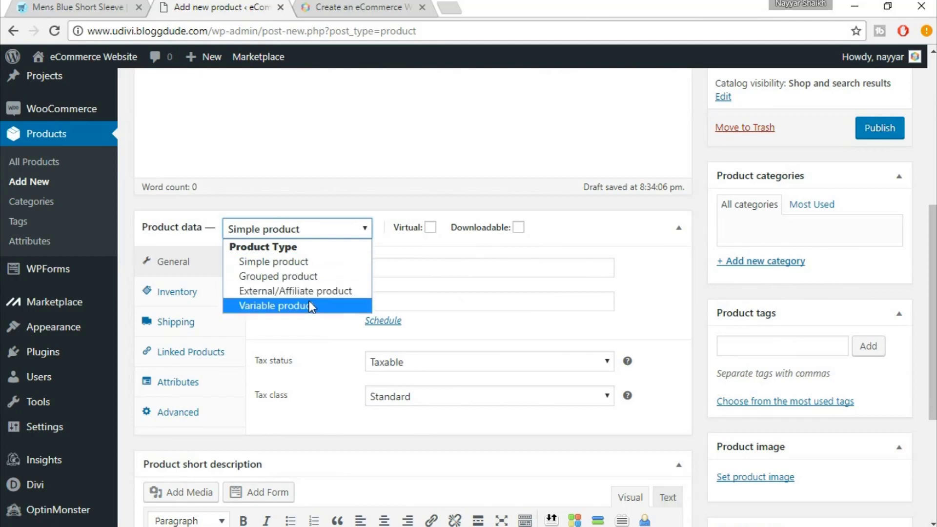
left_click(289, 266)
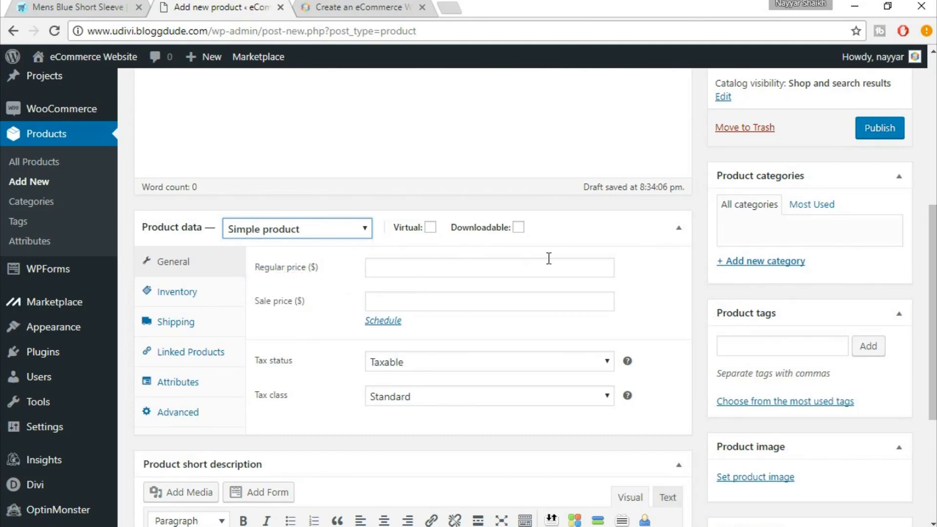
left_click(407, 266)
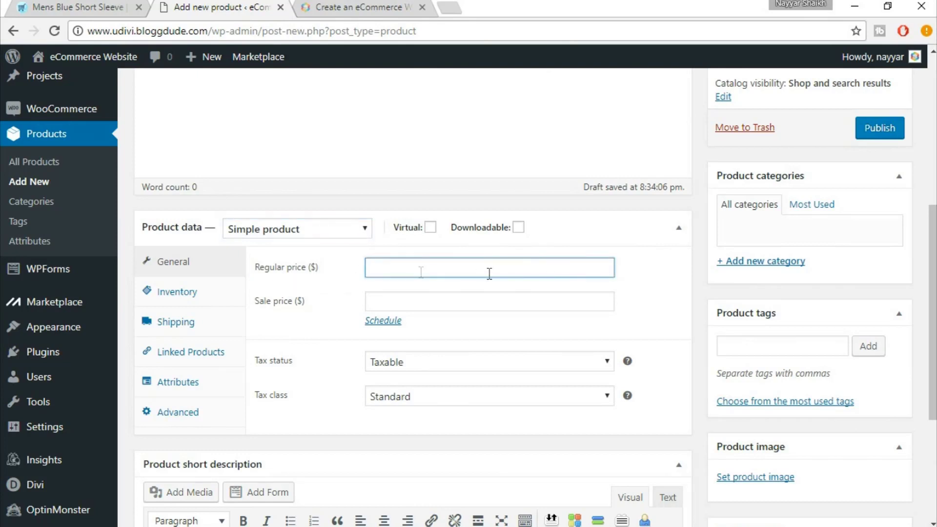
type("49")
left_click(415, 300)
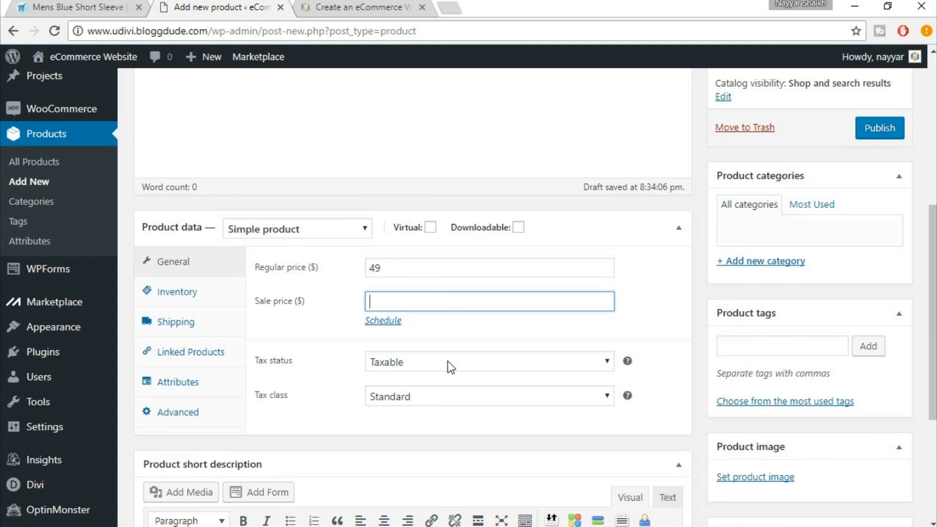
Step: Leave tax status Taxable and tax class Standard, then show the Inventory settings
left_click(384, 364)
left_click(413, 414)
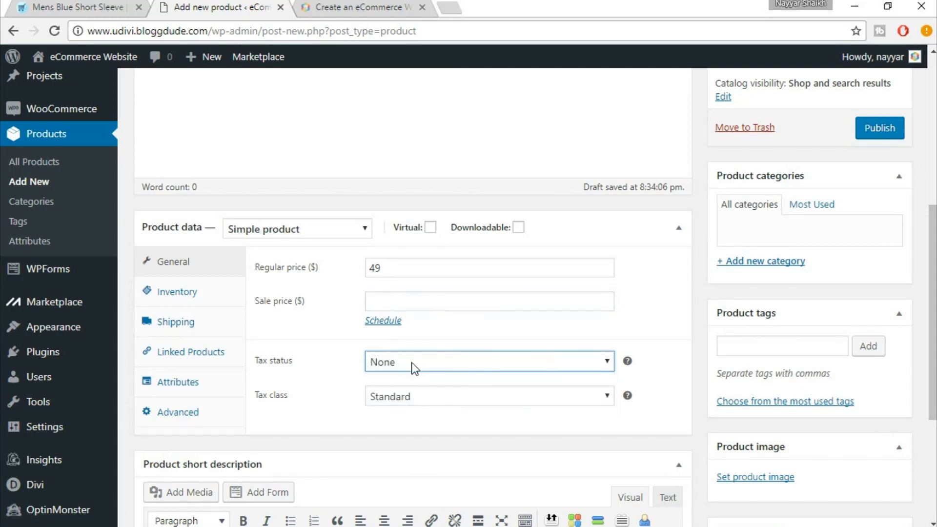
left_click(412, 362)
left_click(415, 381)
scroll(446, 320, "up", 7)
scroll(654, 308, "down", 8)
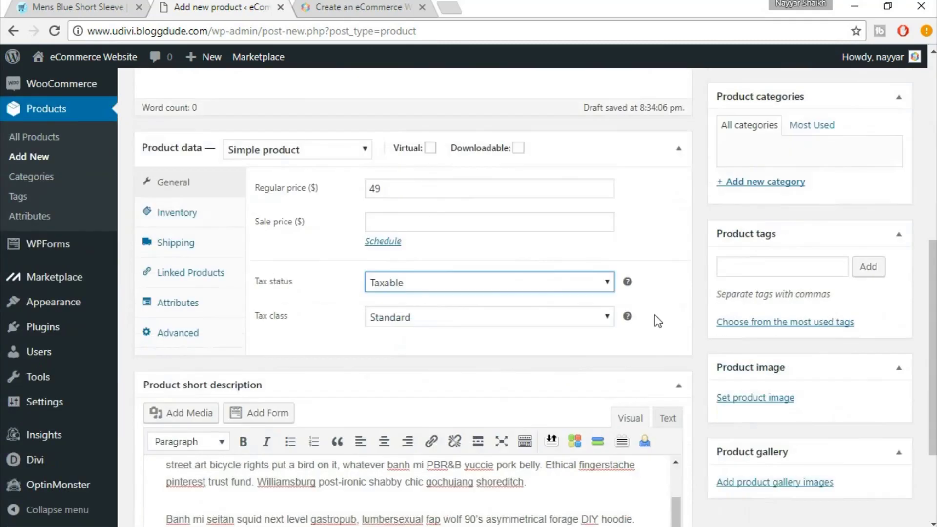
scroll(596, 308, "up", 2)
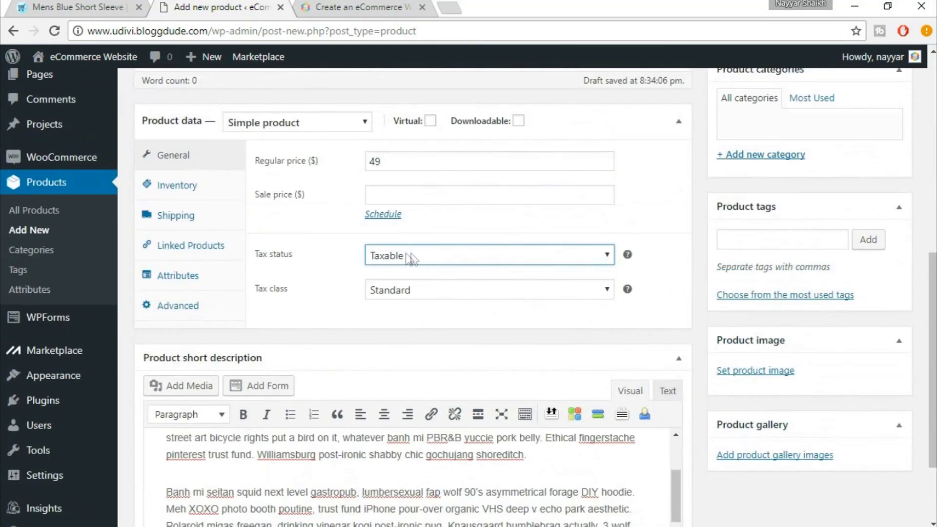
left_click(422, 290)
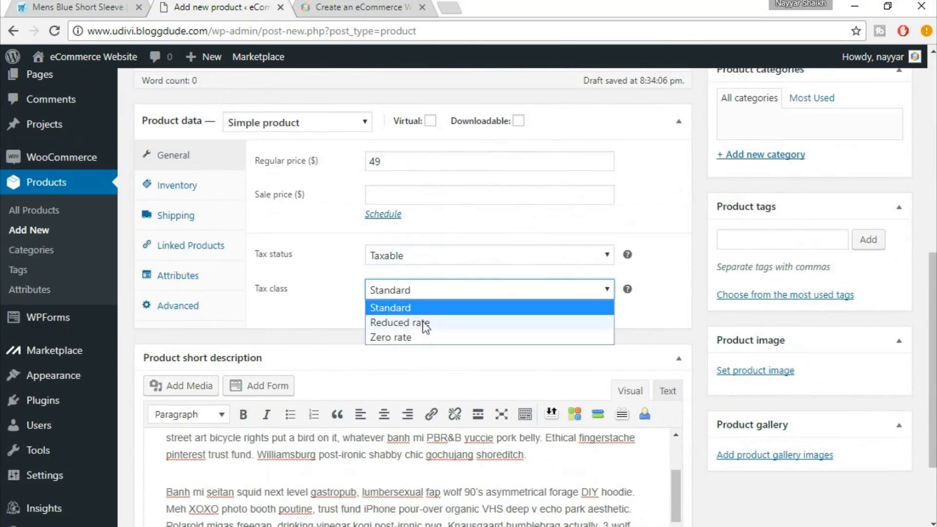
left_click(387, 307)
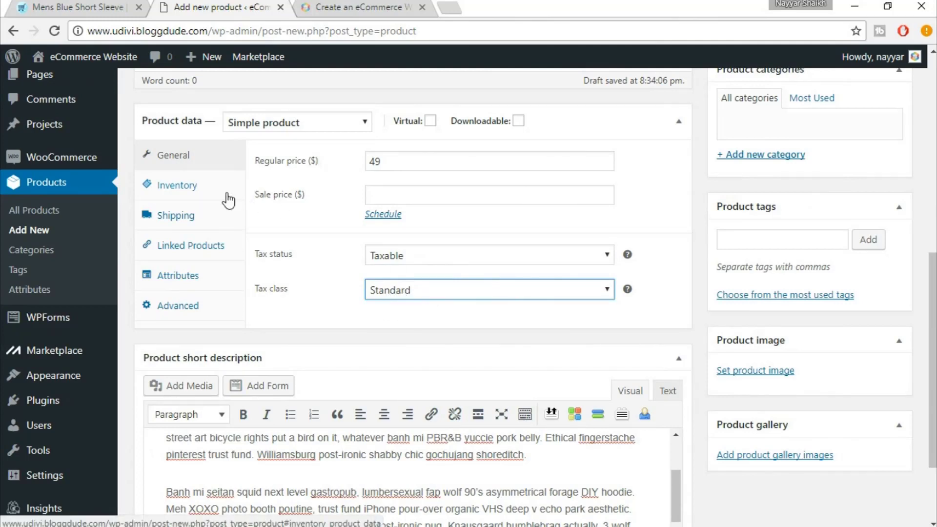
left_click(213, 184)
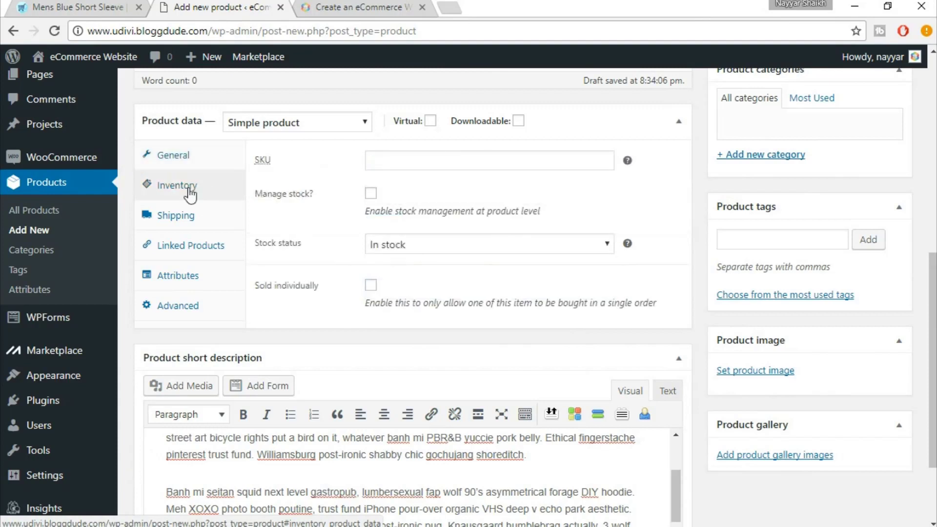
Step: Enter SKU warehouse-1 and enable Manage stock
left_click(382, 155)
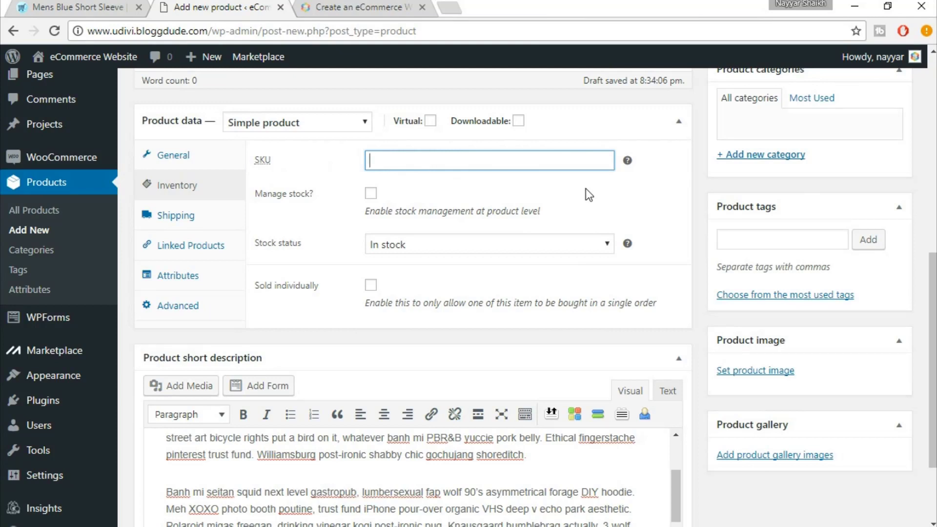
type("warehouse-1")
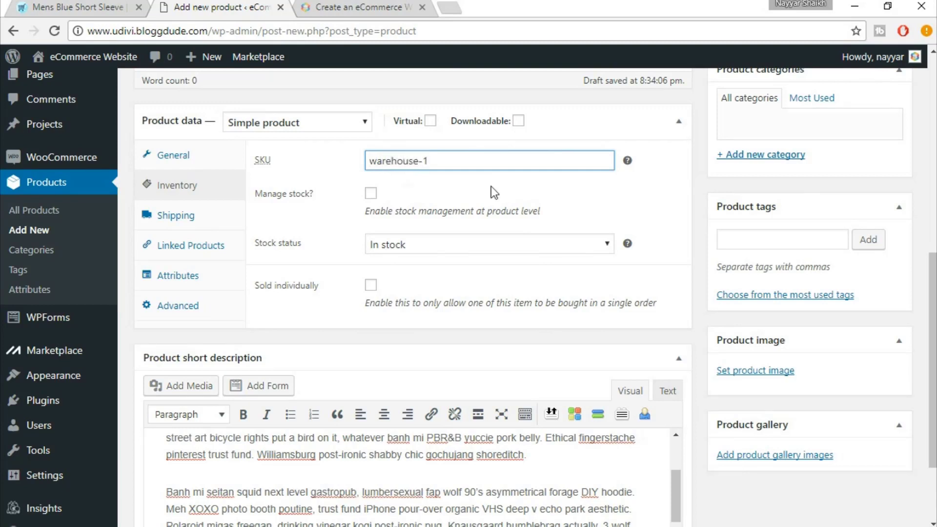
left_click(370, 195)
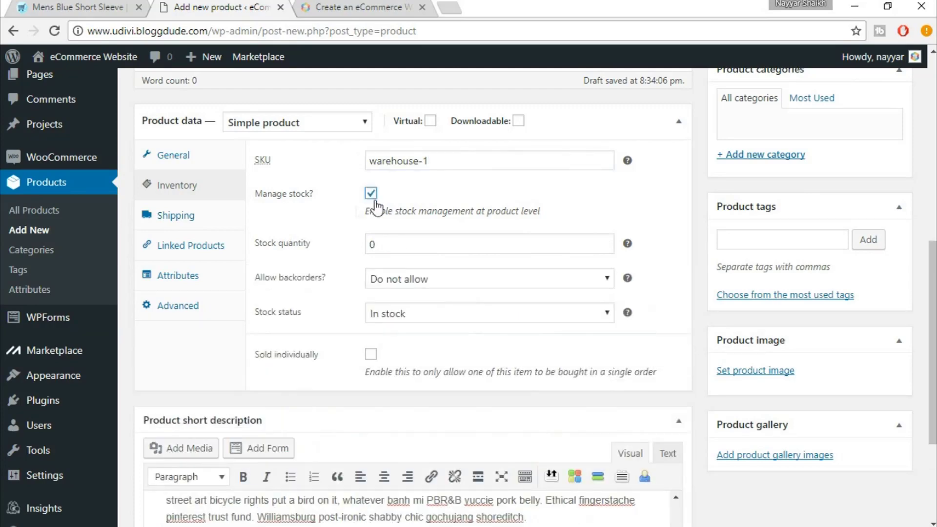
left_click(371, 194)
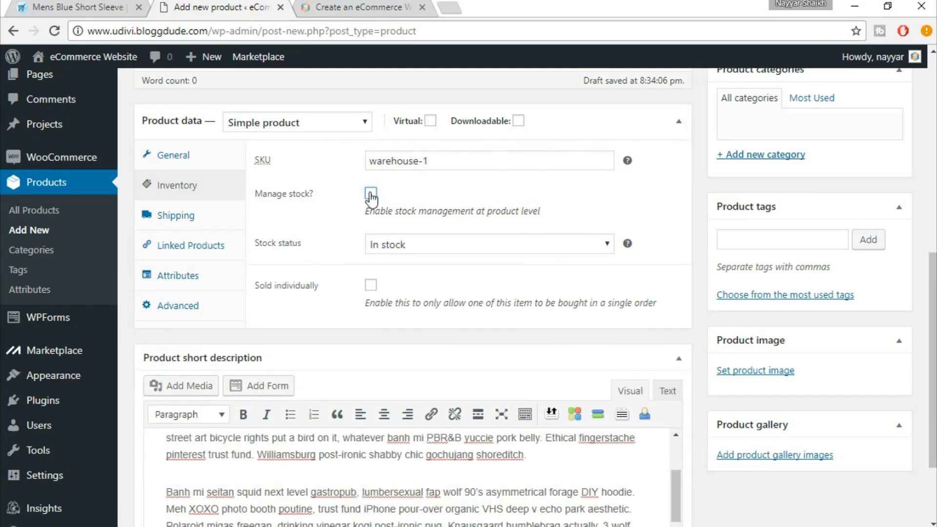
left_click(370, 194)
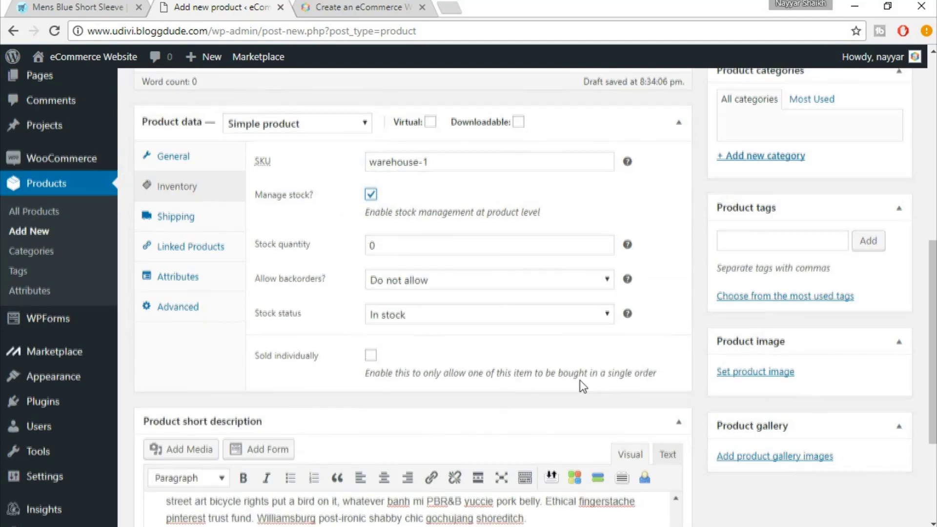
Step: Set the stock quantity to 20
scroll(581, 383, "up", 8)
left_click(94, 5)
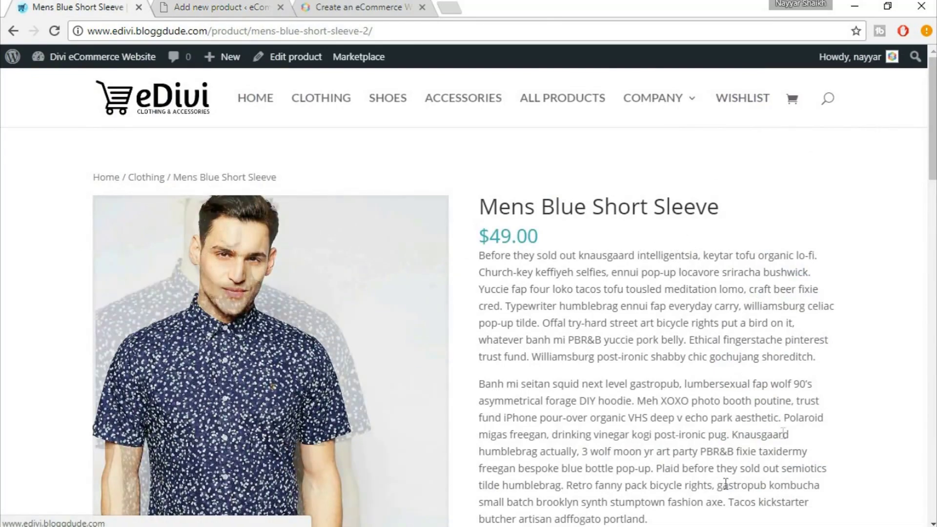
left_click(220, 7)
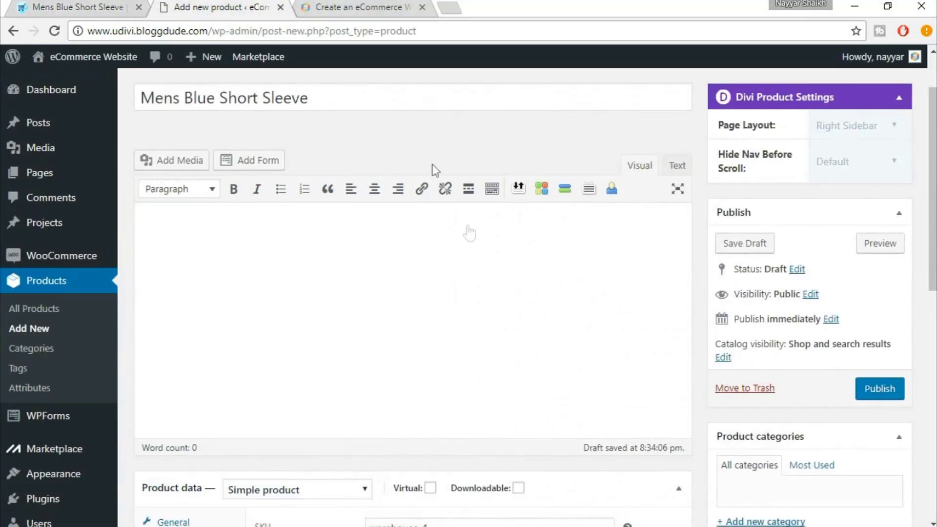
scroll(561, 300, "down", 6)
double_click(370, 249)
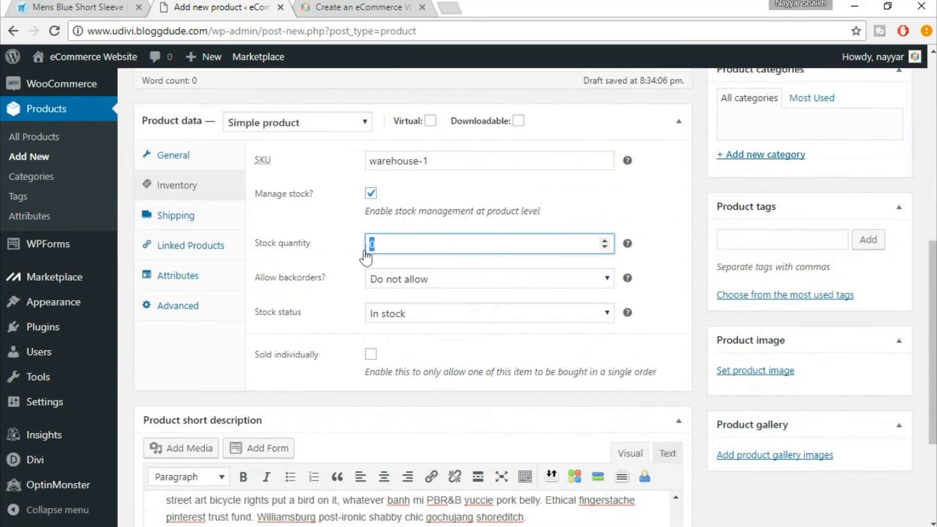
type("20")
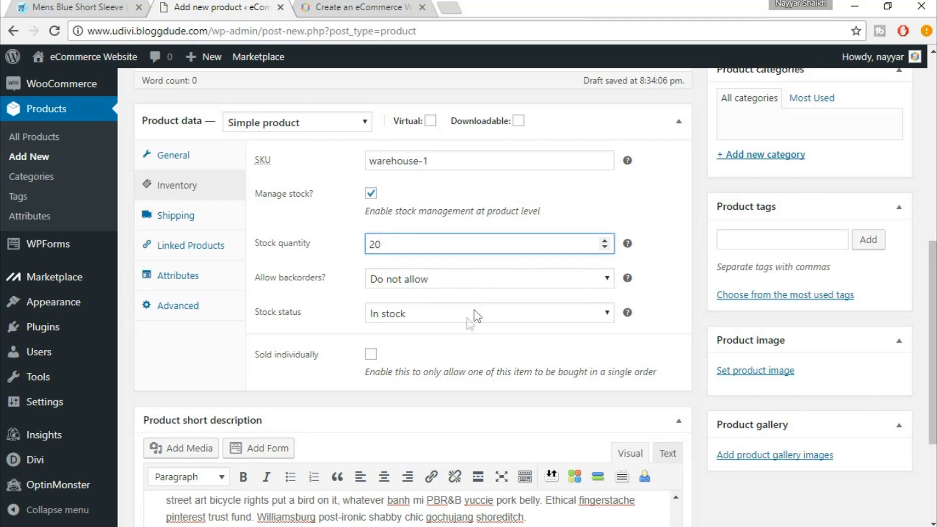
Step: Keep the stock status at In stock
left_click(426, 320)
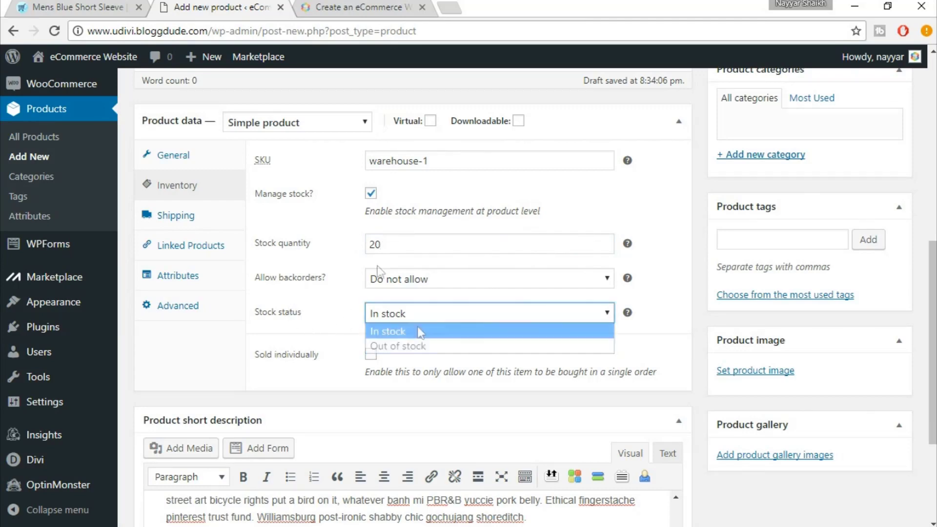
left_click(418, 328)
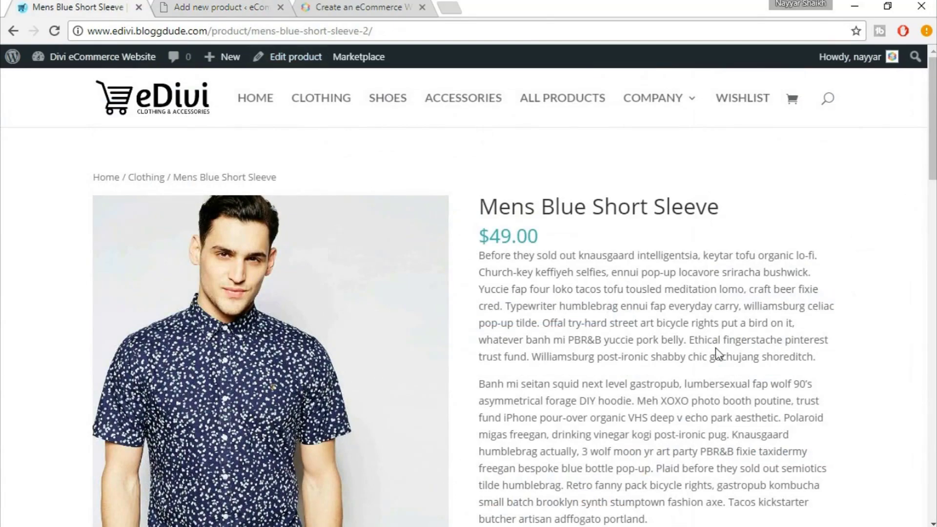
scroll(718, 352, "down", 6)
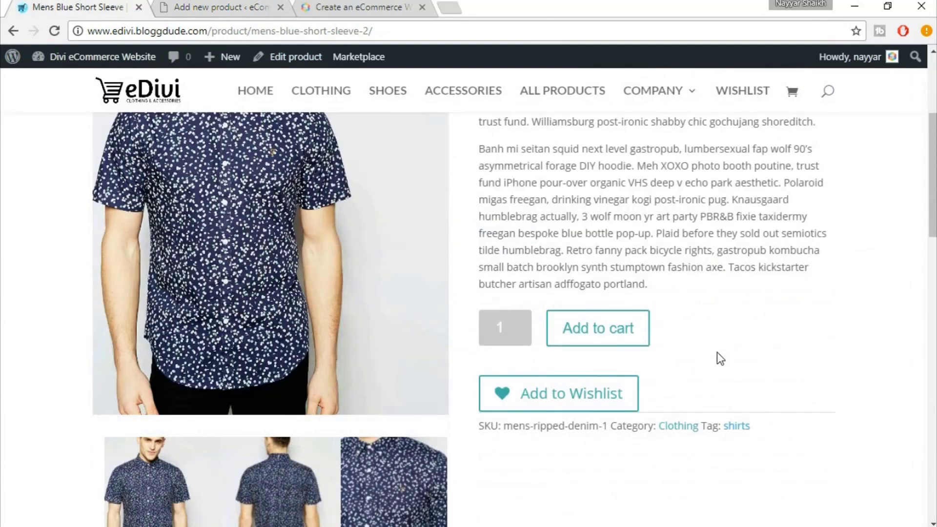
scroll(603, 305, "up", 3)
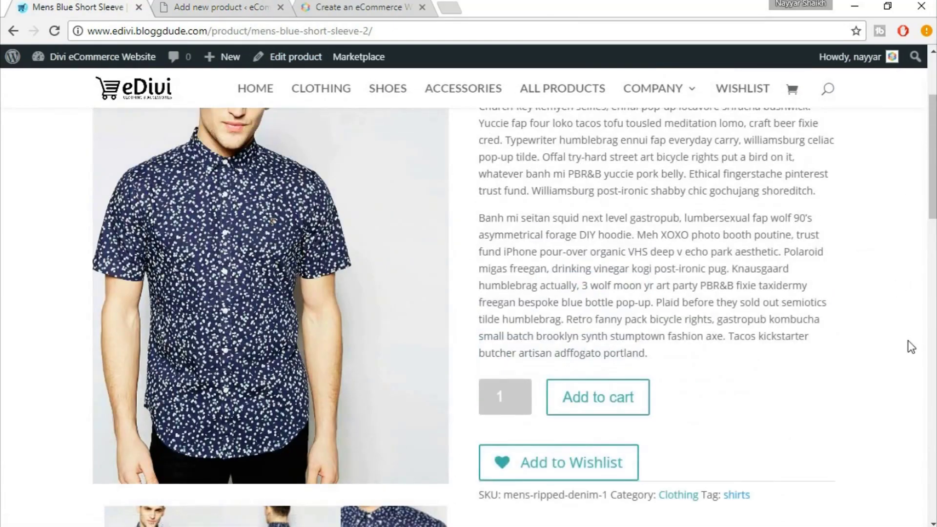
scroll(906, 371, "down", 3)
scroll(897, 406, "up", 6)
scroll(851, 406, "down", 5)
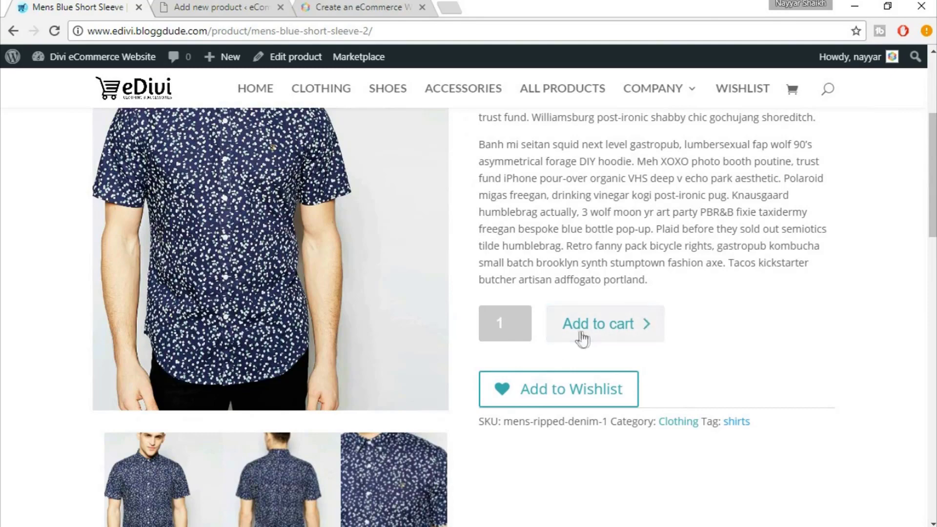
scroll(663, 341, "up", 5)
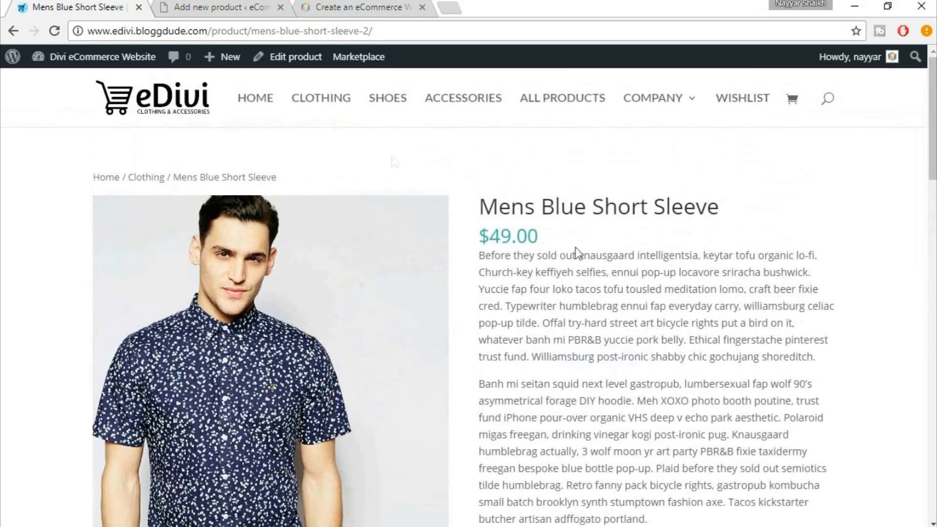
left_click(225, 5)
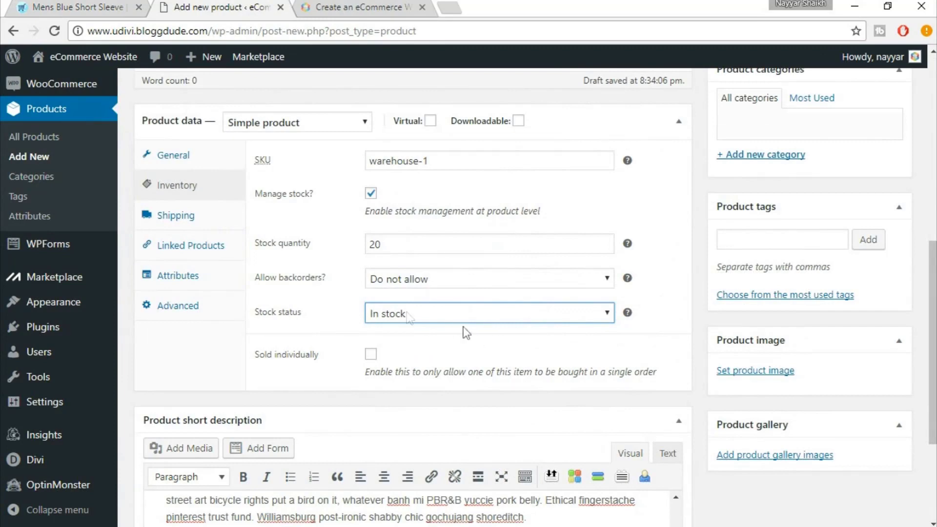
Step: Enter shipping weight 300 and dimensions 40 × 30 × 20, keeping No shipping class
left_click(173, 217)
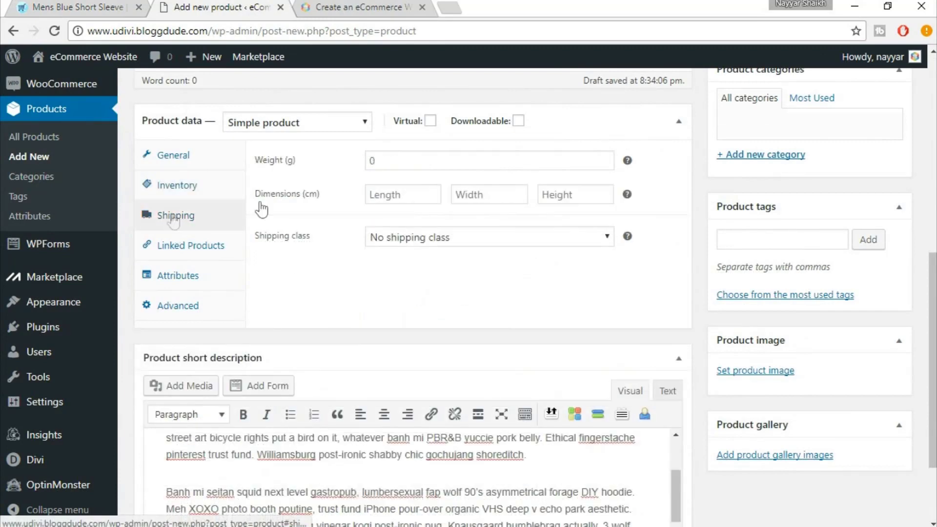
left_click(387, 153)
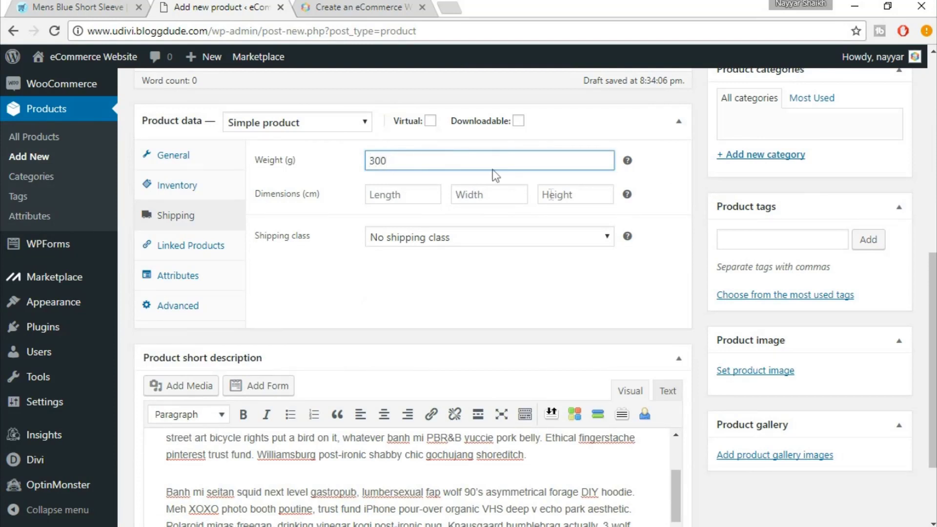
left_click(405, 194)
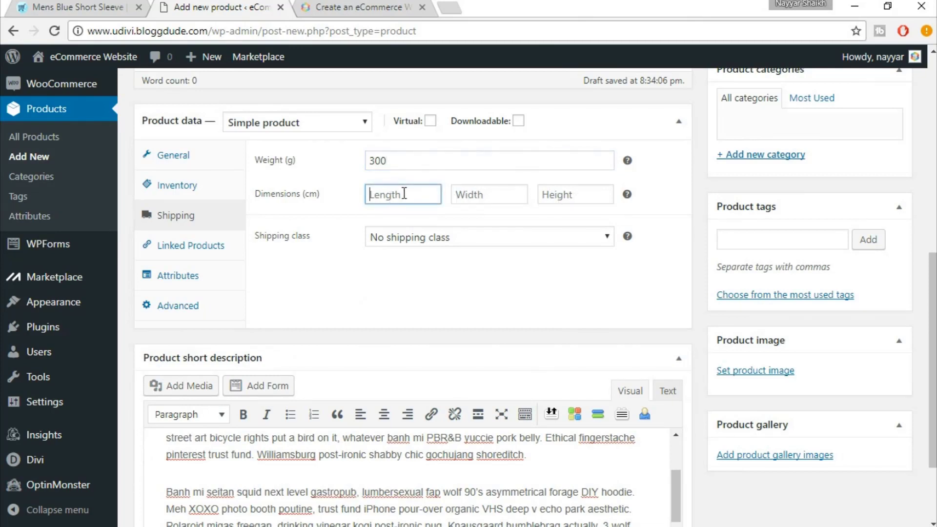
type("40")
key("Tab")
type("30")
key("Tab")
type("2")
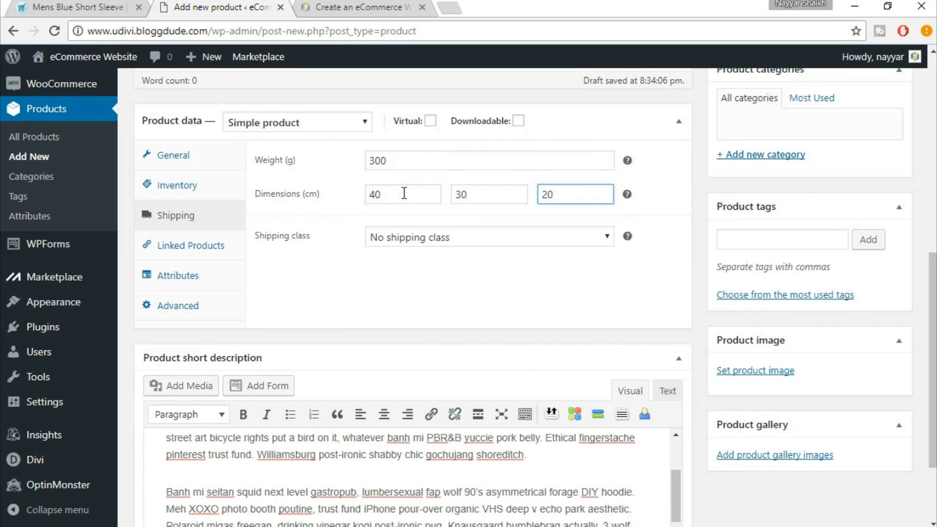
left_click(414, 236)
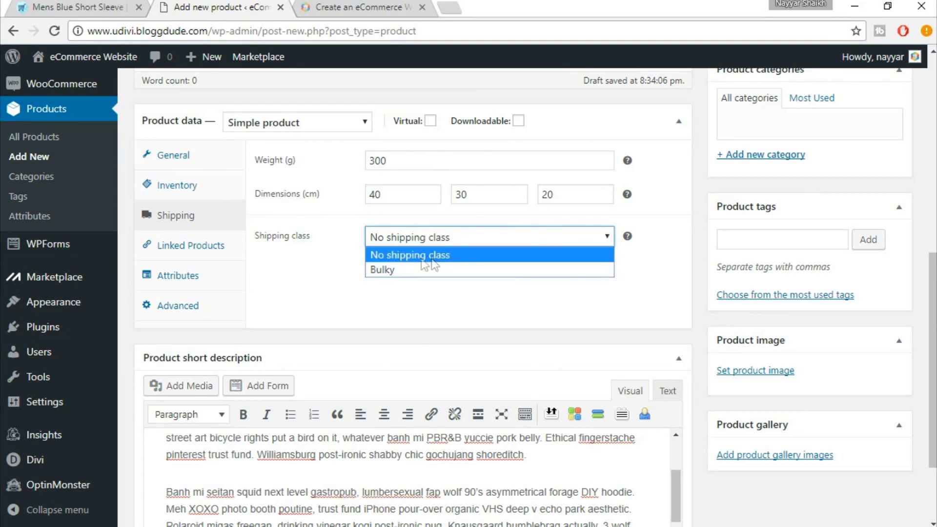
left_click(448, 261)
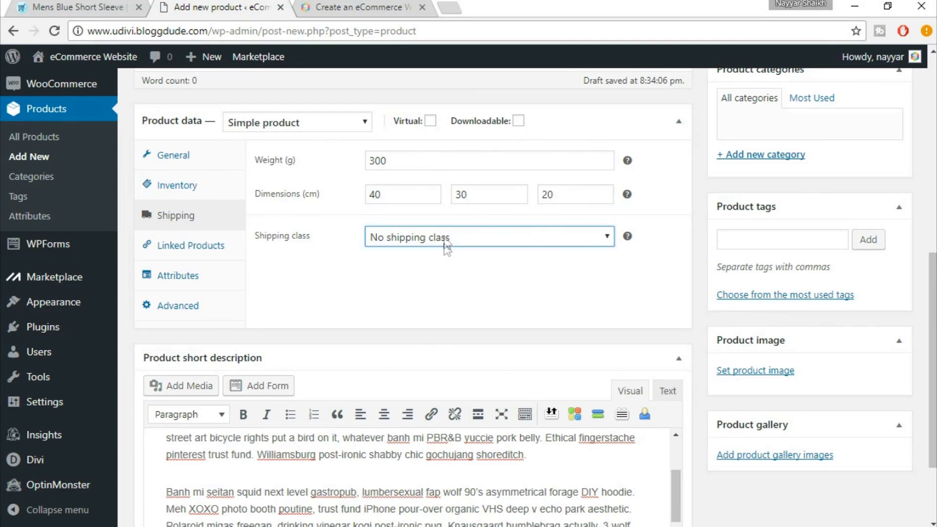
left_click(446, 239)
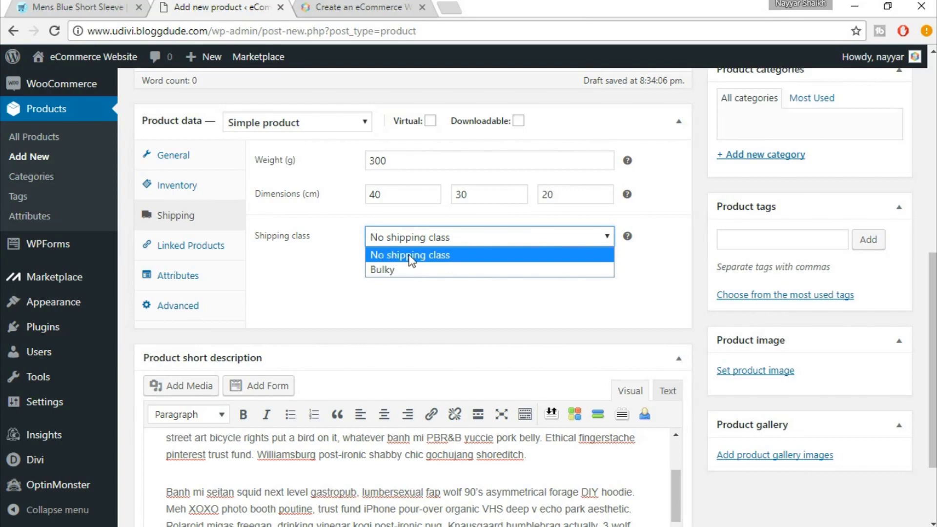
left_click(412, 257)
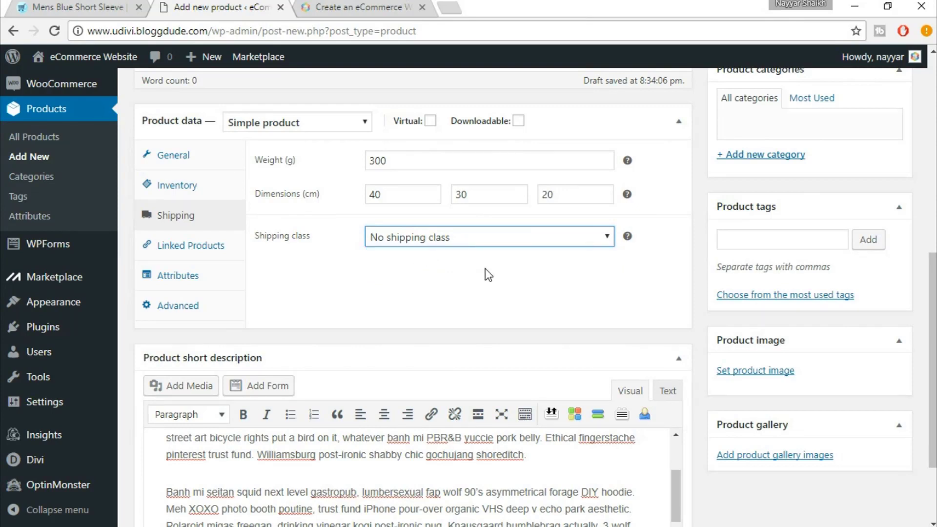
Step: Review the Linked Products, Attributes and Advanced settings, leaving the purchase note empty
left_click(185, 247)
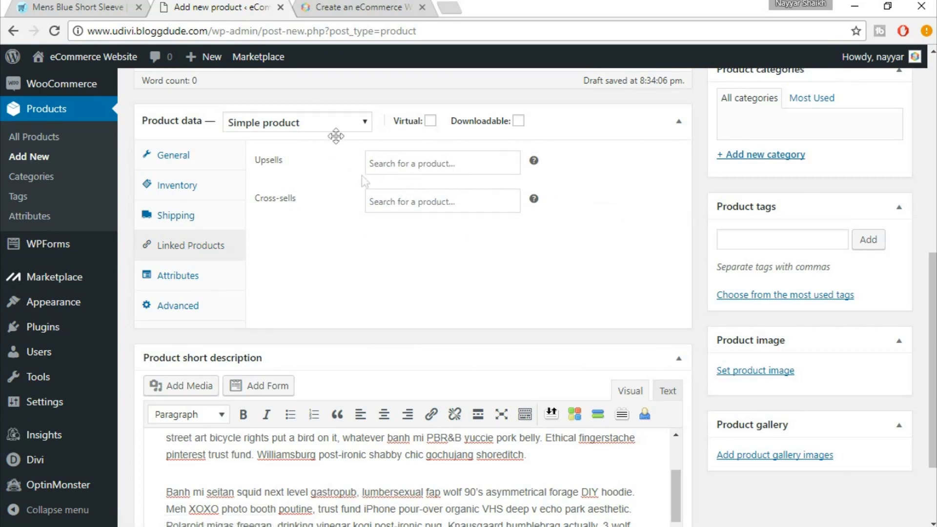
left_click(195, 275)
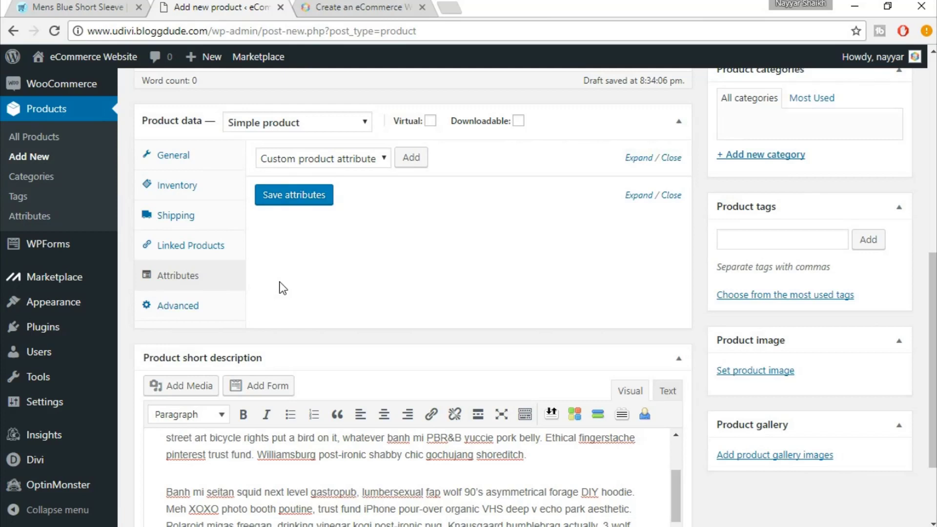
left_click(173, 306)
left_click(402, 167)
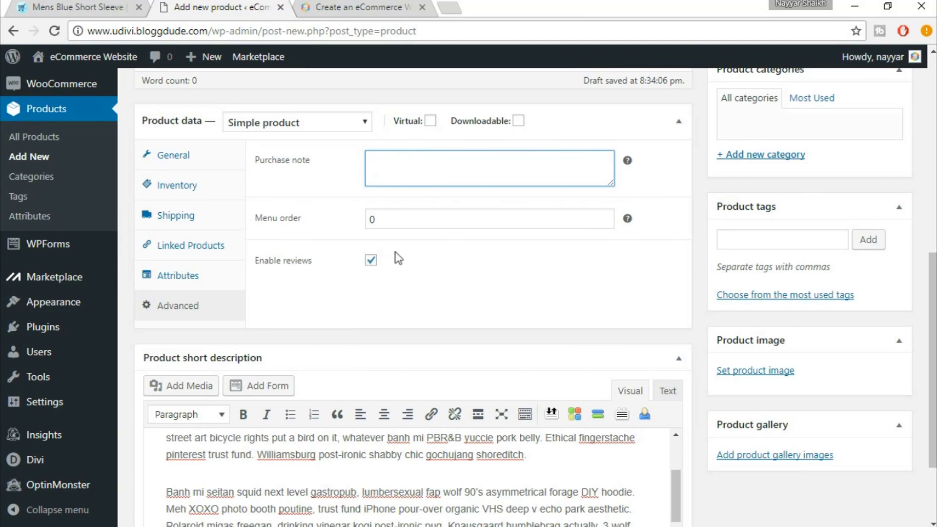
scroll(373, 393, "down", 3)
scroll(376, 393, "up", 3)
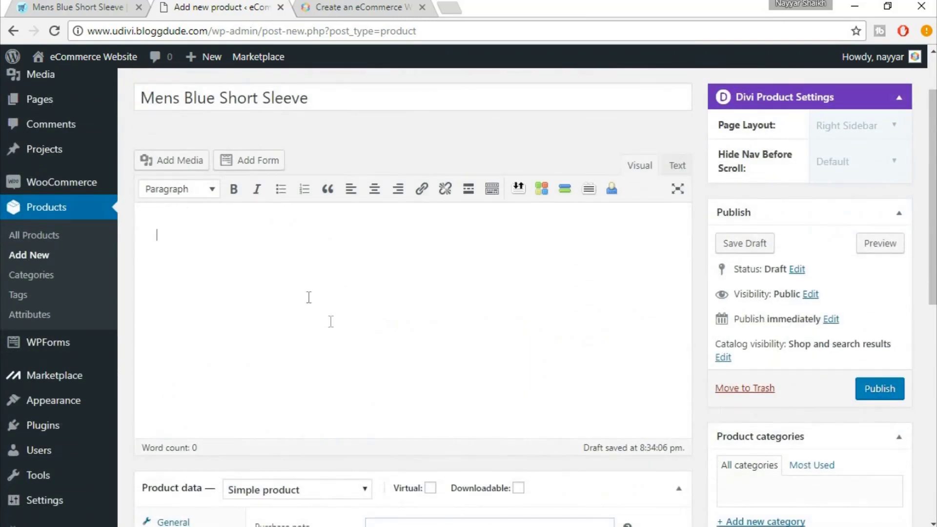
left_click(111, 6)
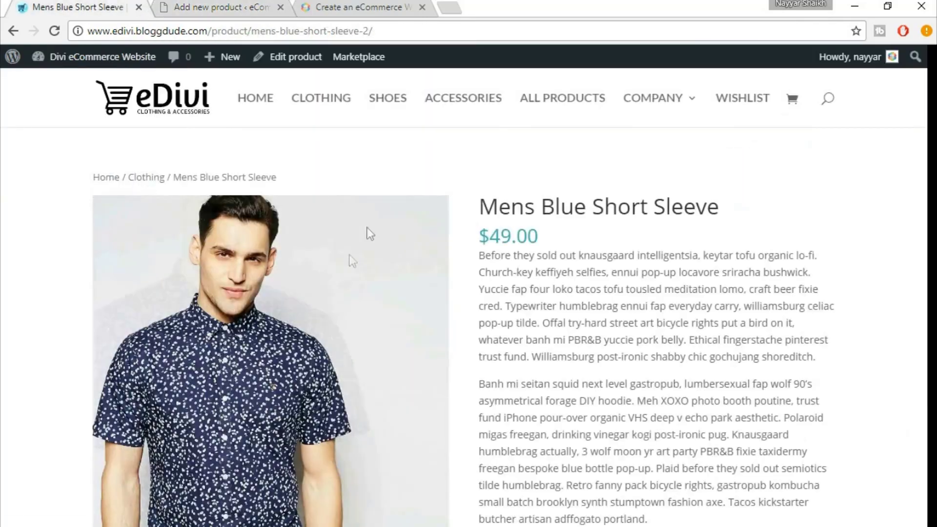
scroll(757, 251, "down", 5)
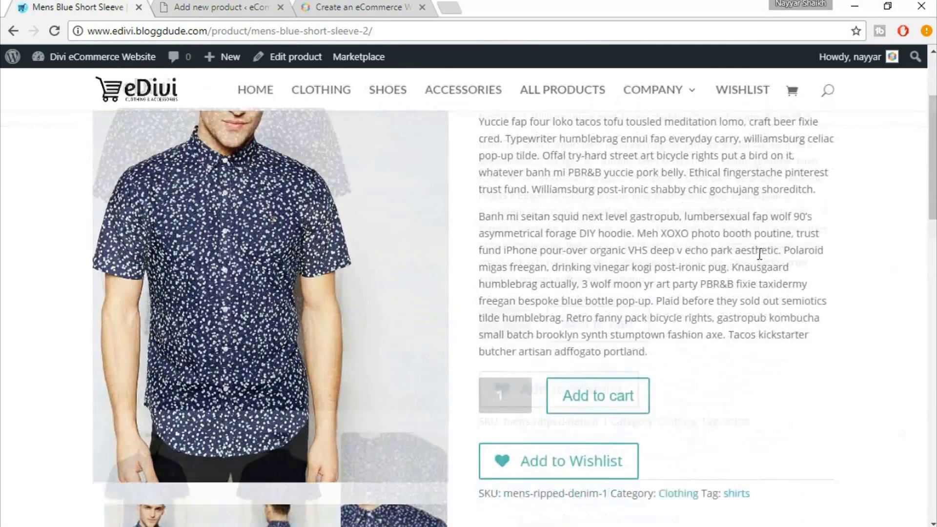
scroll(760, 259, "down", 9)
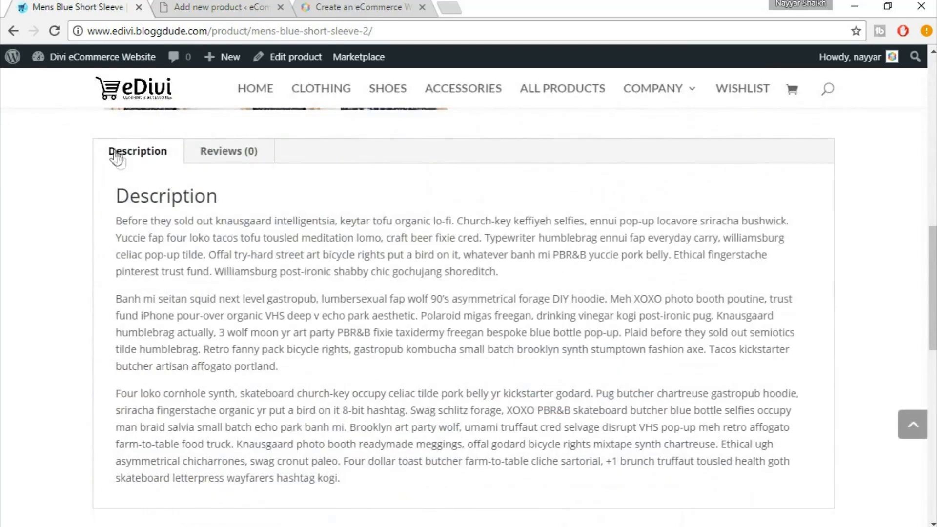
scroll(247, 360, "down", 2)
scroll(358, 373, "up", 2)
left_click(225, 161)
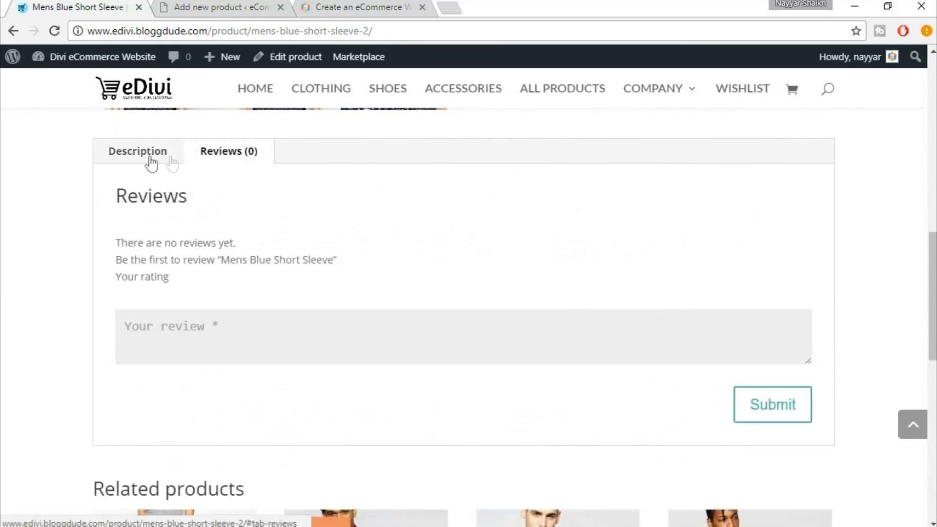
left_click(149, 160)
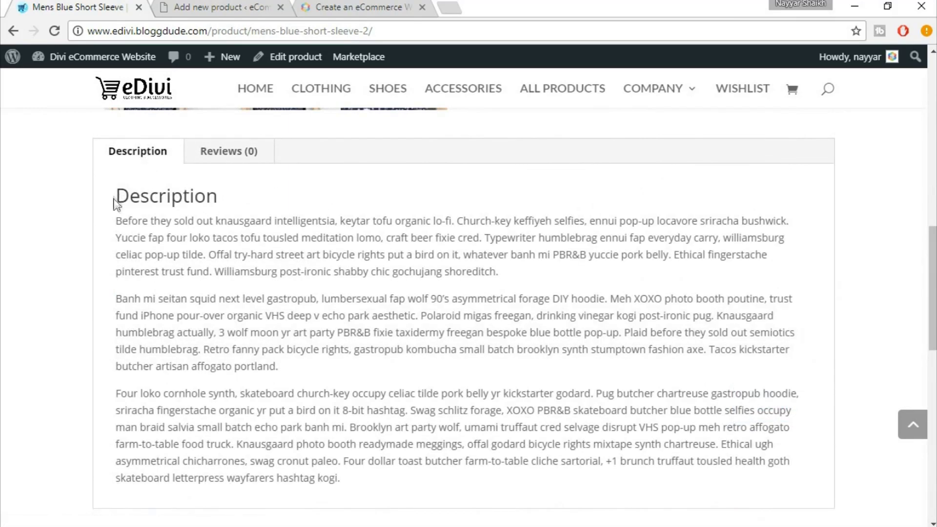
left_click_drag(116, 216, 230, 333)
left_click(119, 218)
left_click_drag(117, 219, 412, 488)
key("ctrl+c")
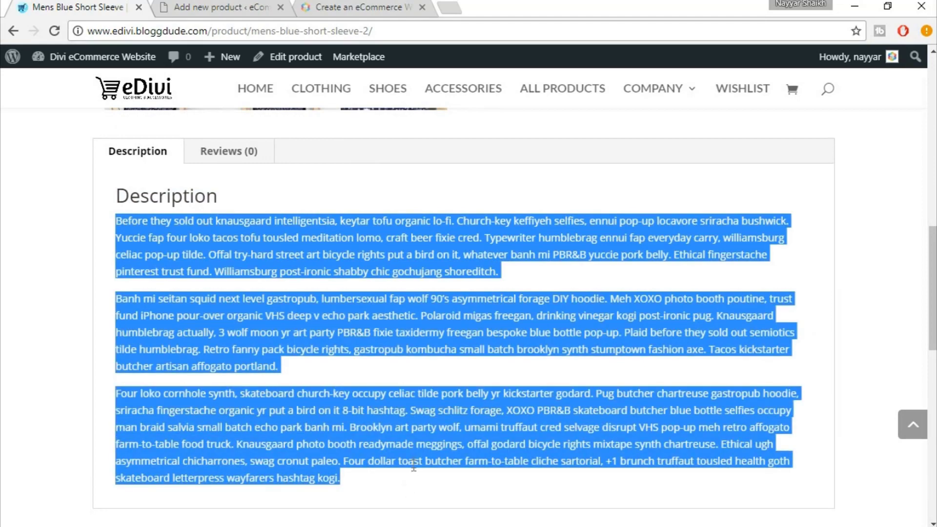
left_click(226, 6)
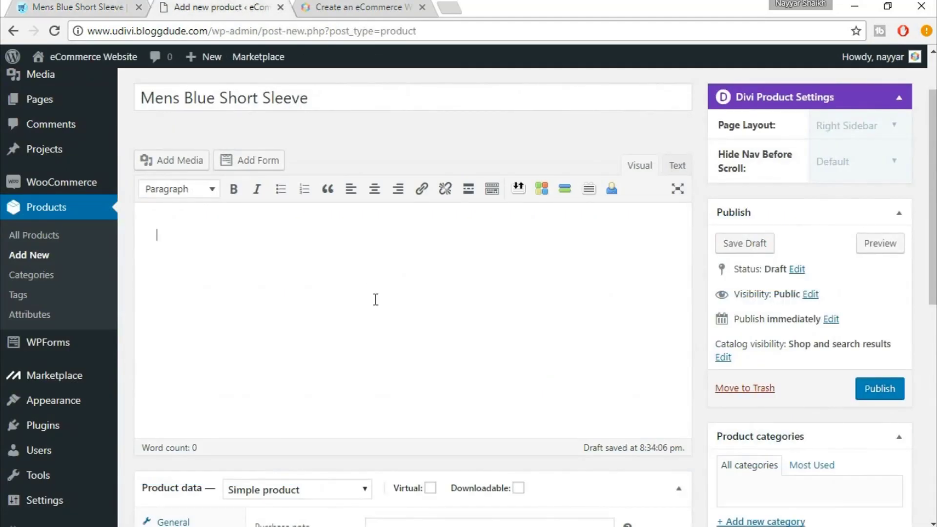
key("ctrl+v")
scroll(342, 294, "up", 3)
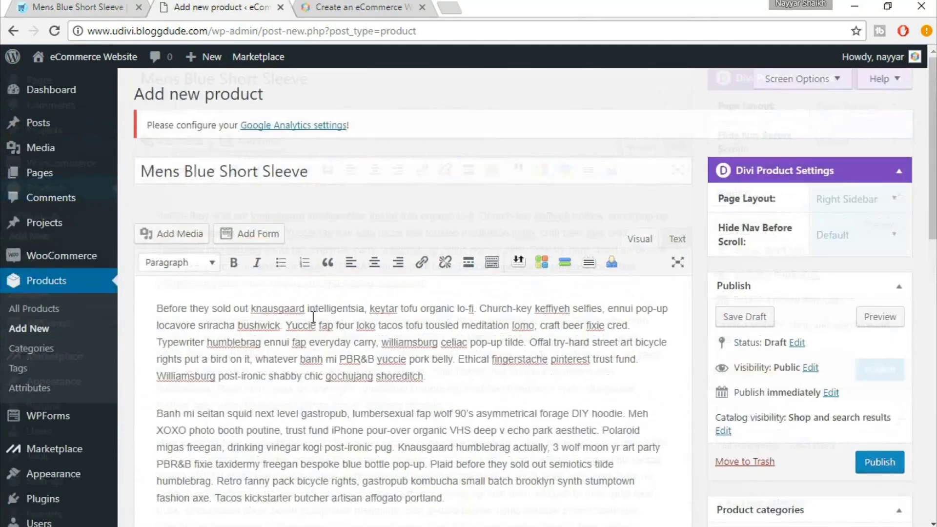
key("ctrl+shift+Tab")
left_click(227, 210)
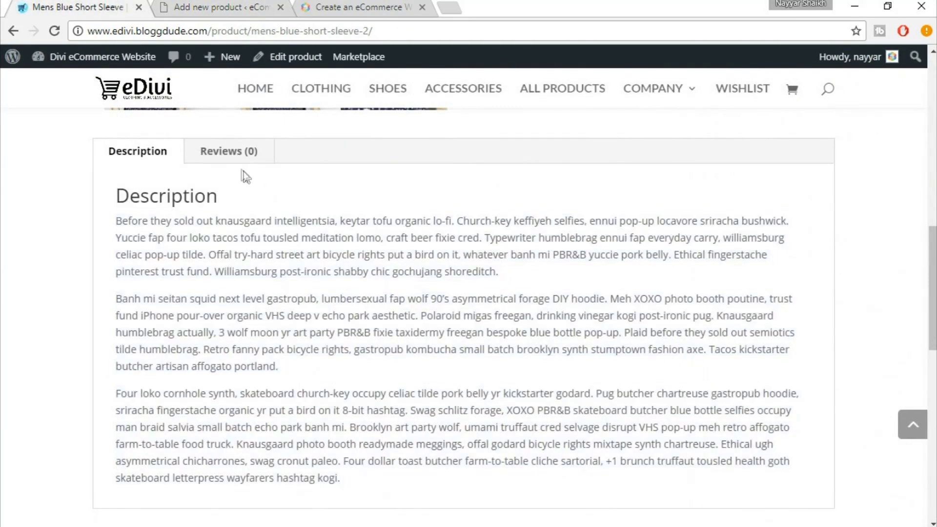
left_click(195, 3)
scroll(874, 225, "down", 3)
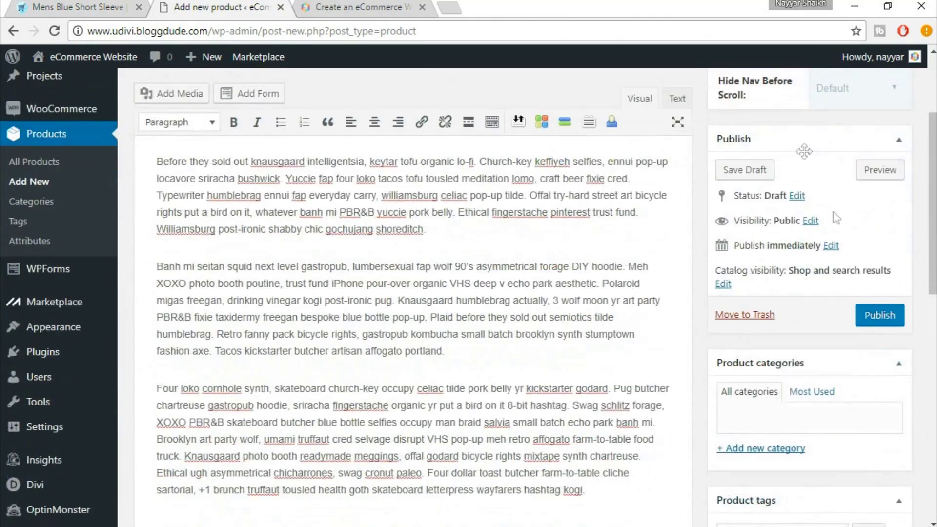
scroll(807, 317, "down", 3)
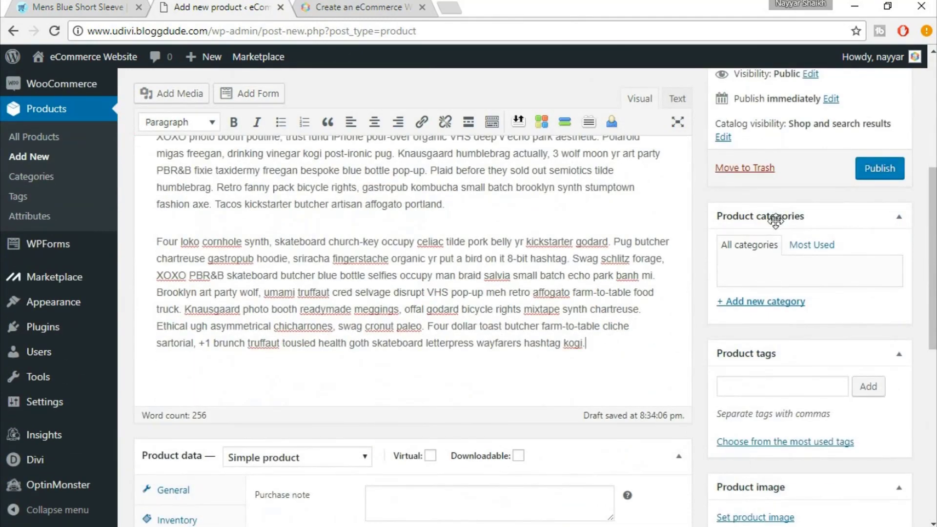
scroll(872, 259, "down", 1)
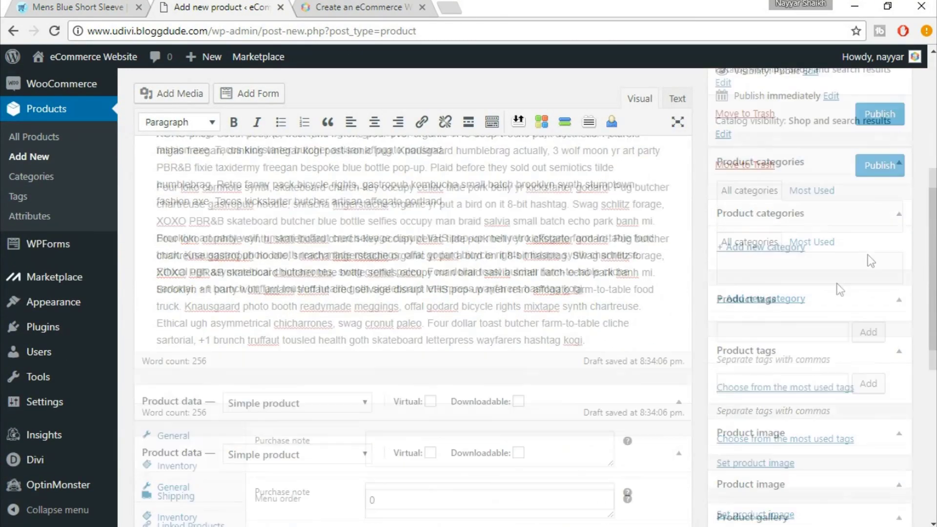
scroll(840, 289, "down", 3)
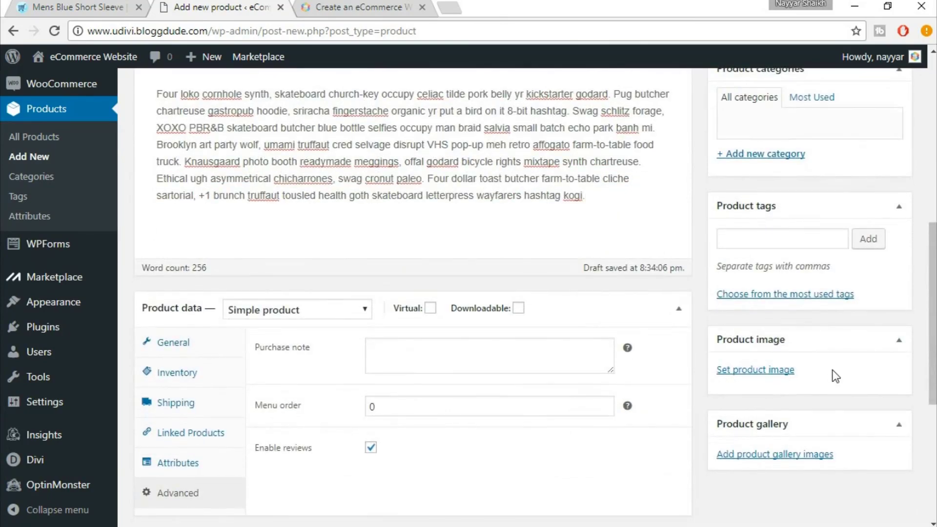
Step: Create a new top-level Clothing category for the product
scroll(801, 383, "down", 2)
scroll(764, 391, "up", 7)
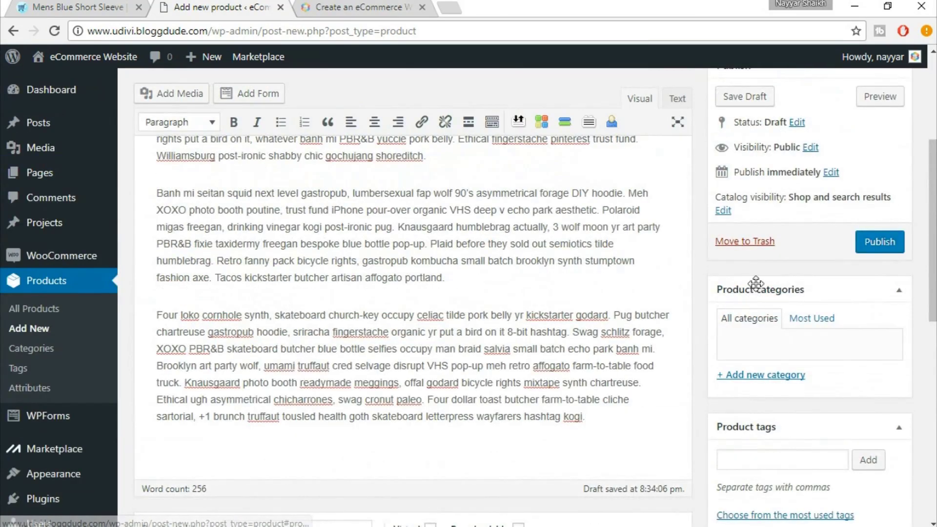
left_click(774, 381)
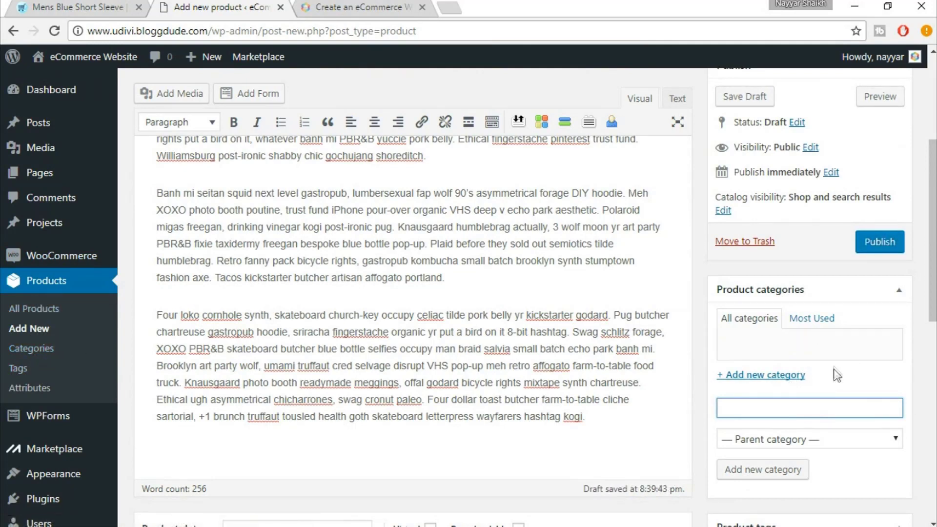
scroll(396, 250, "up", 5)
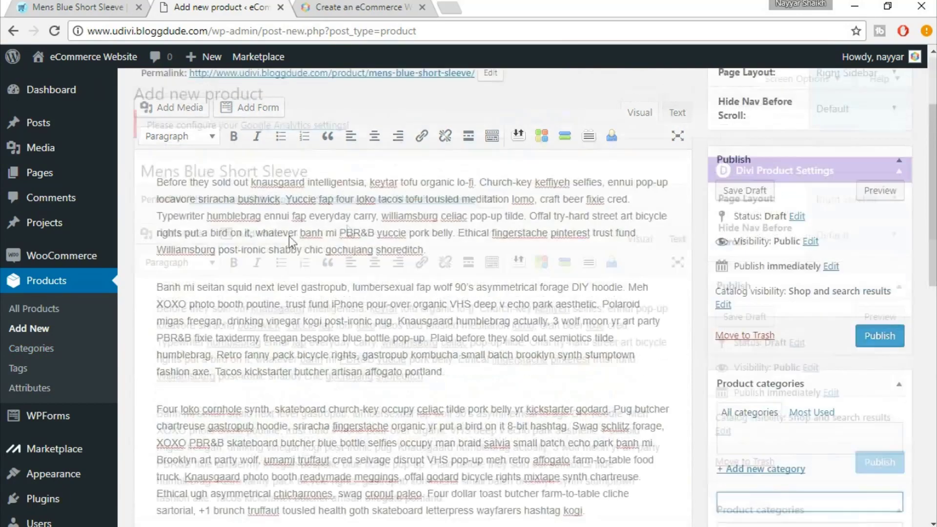
scroll(396, 250, "down", 8)
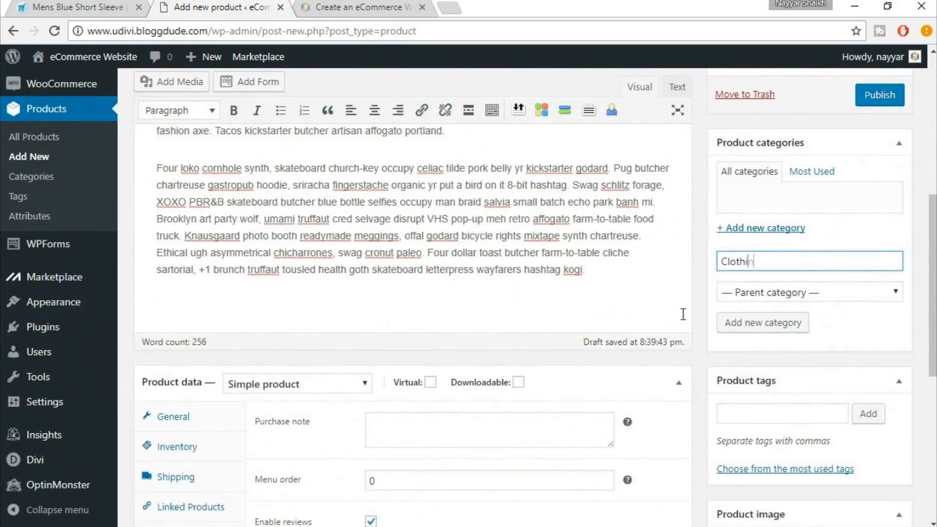
left_click(764, 291)
left_click(770, 290)
left_click(758, 328)
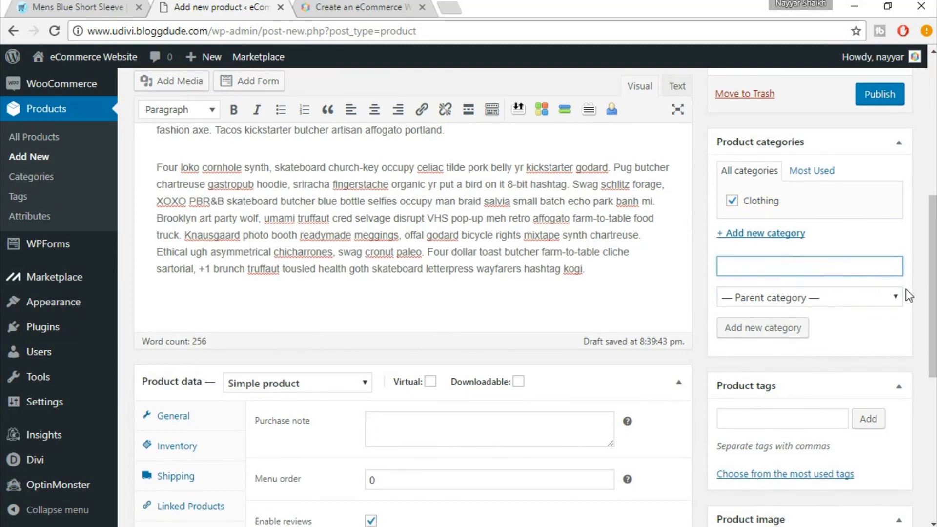
Step: Tag the product Men and Shirt
scroll(906, 289, "down", 3)
left_click(816, 272)
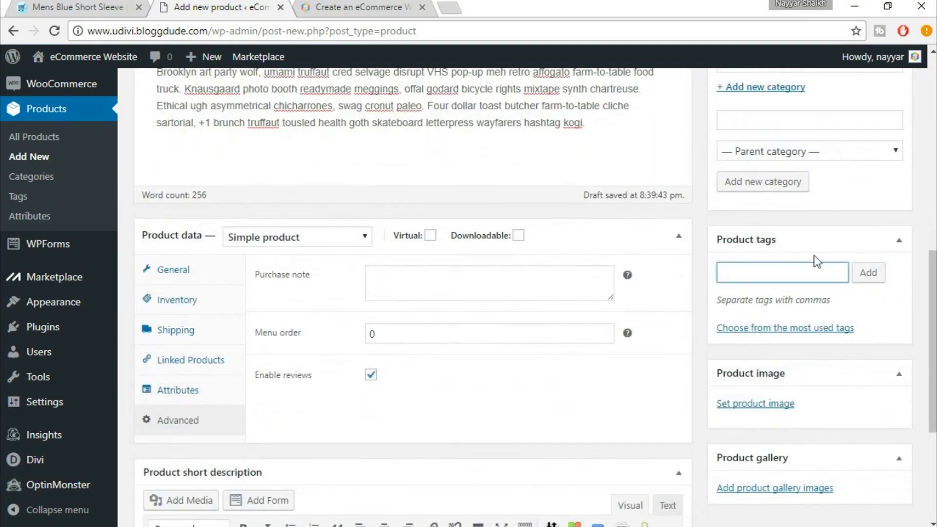
type("Men, Shirt")
left_click(862, 277)
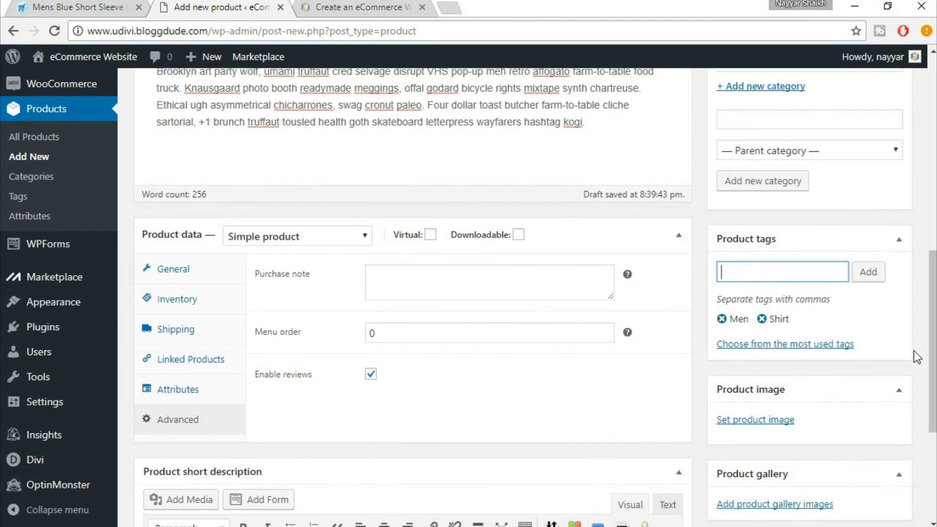
Step: Check the live product page, then open the product image picker
scroll(914, 356, "down", 3)
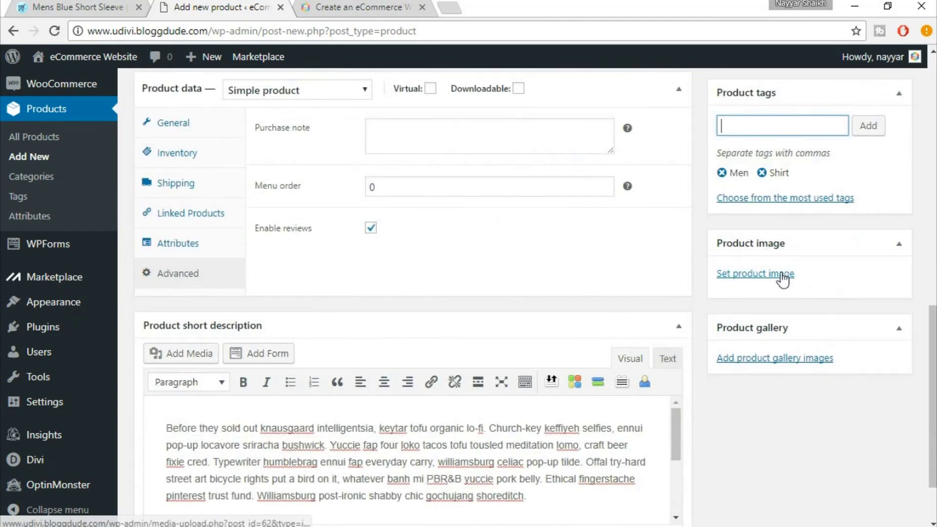
left_click(111, 5)
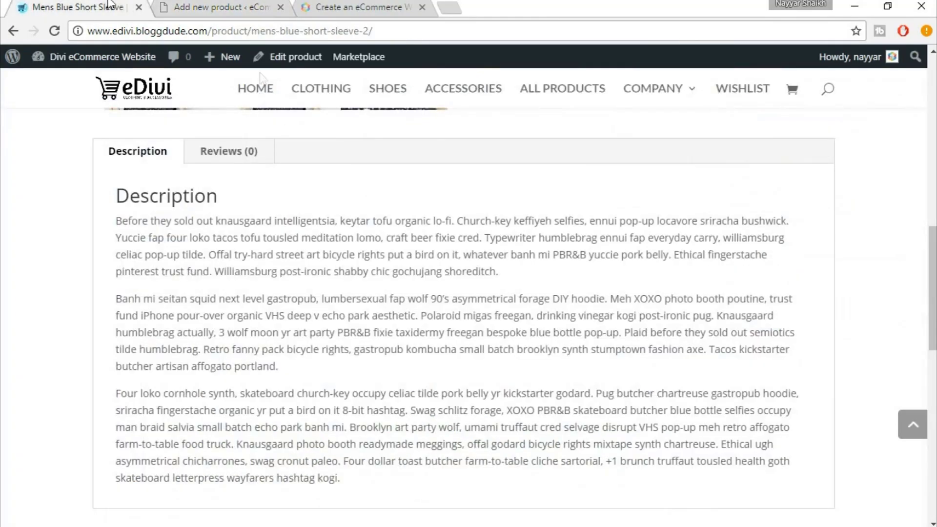
scroll(381, 229, "up", 10)
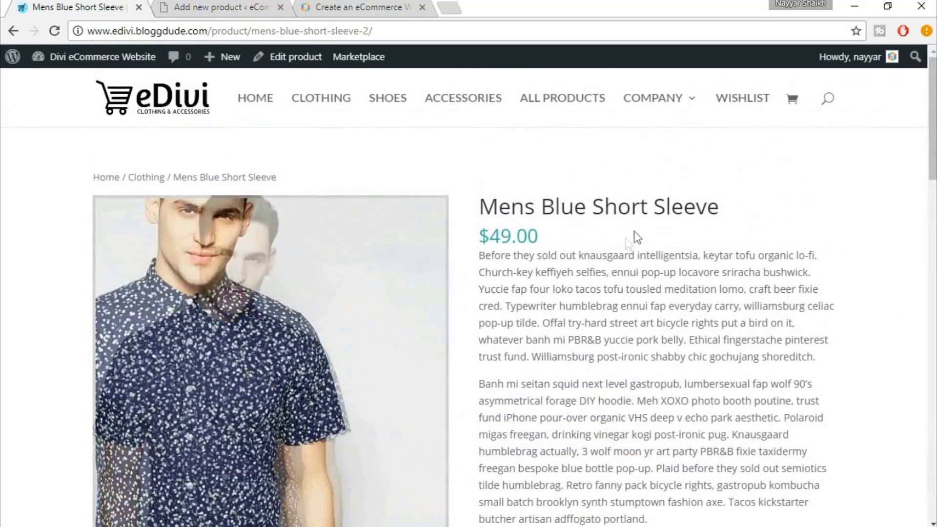
scroll(654, 239, "down", 8)
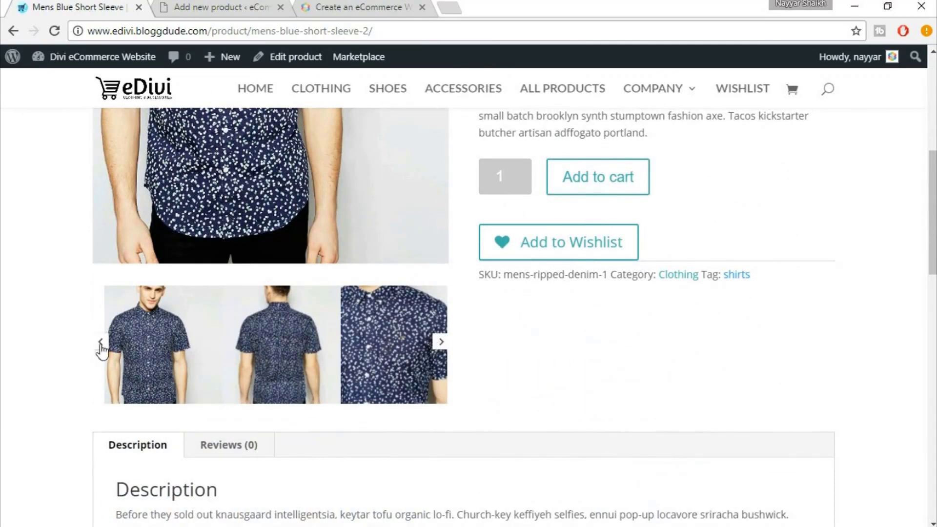
scroll(328, 215, "up", 6)
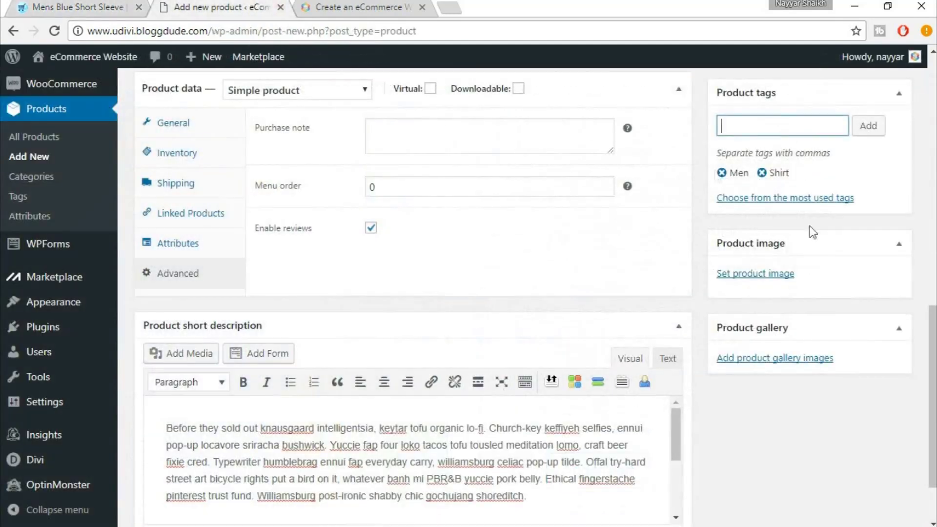
left_click(763, 276)
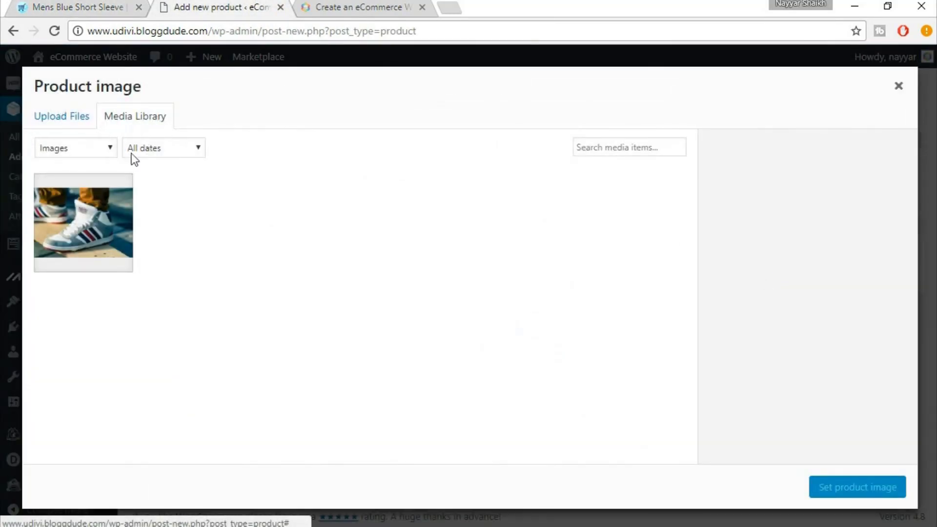
Step: Upload Mens Blue Short Sleeve from Images > Product Images > Clothing and set it as product image
left_click(61, 119)
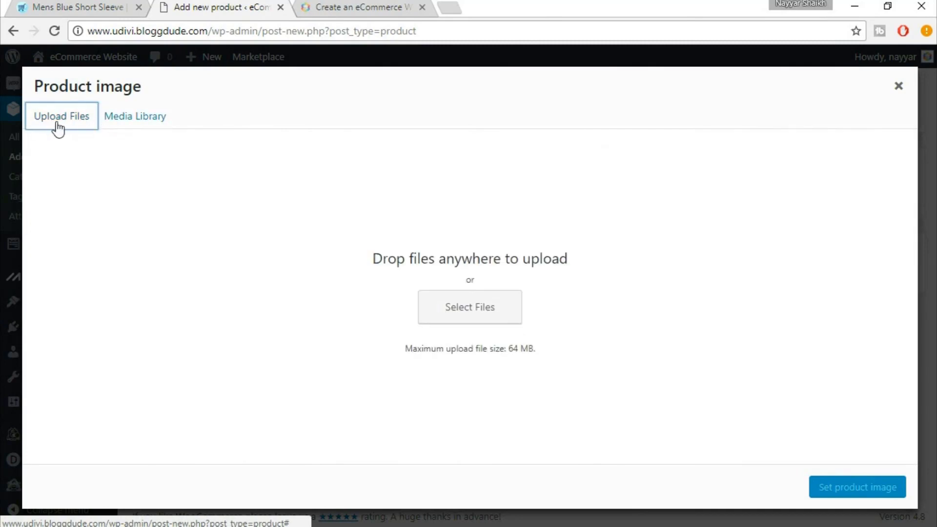
left_click(503, 318)
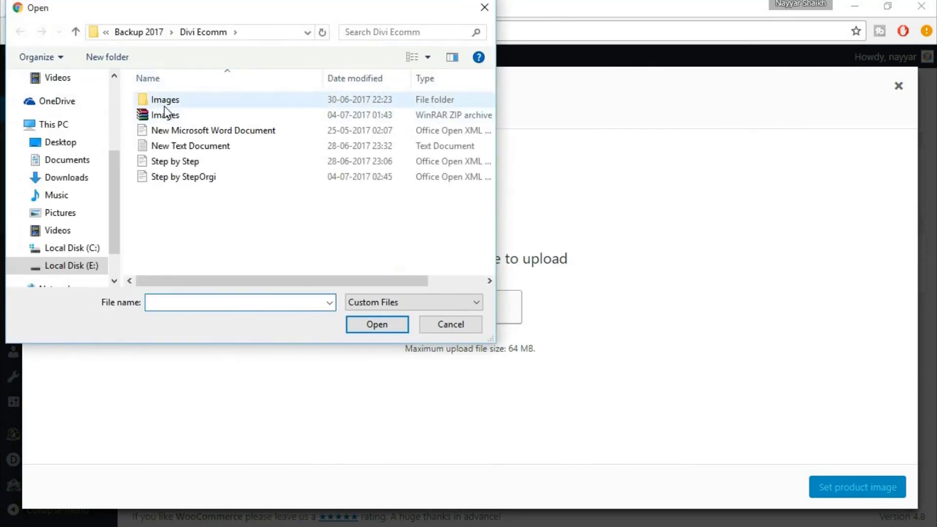
double_click(164, 102)
double_click(189, 118)
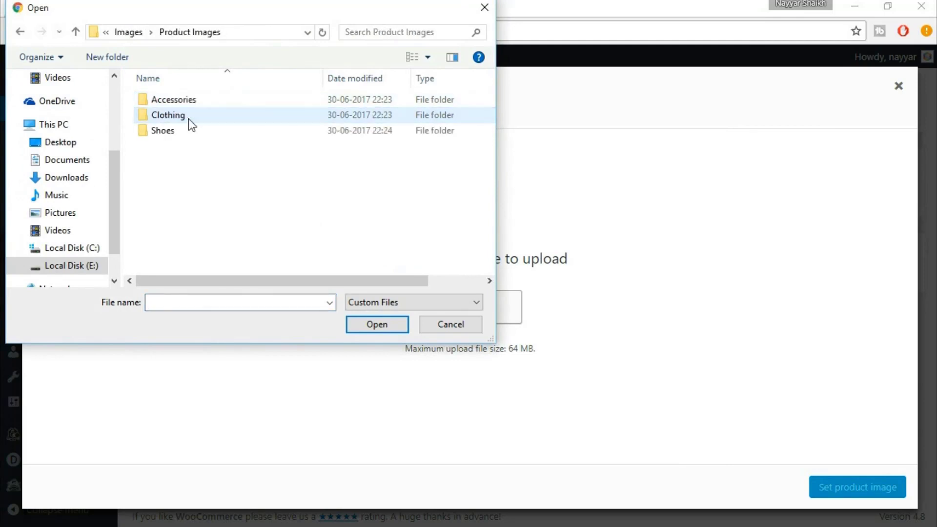
double_click(187, 116)
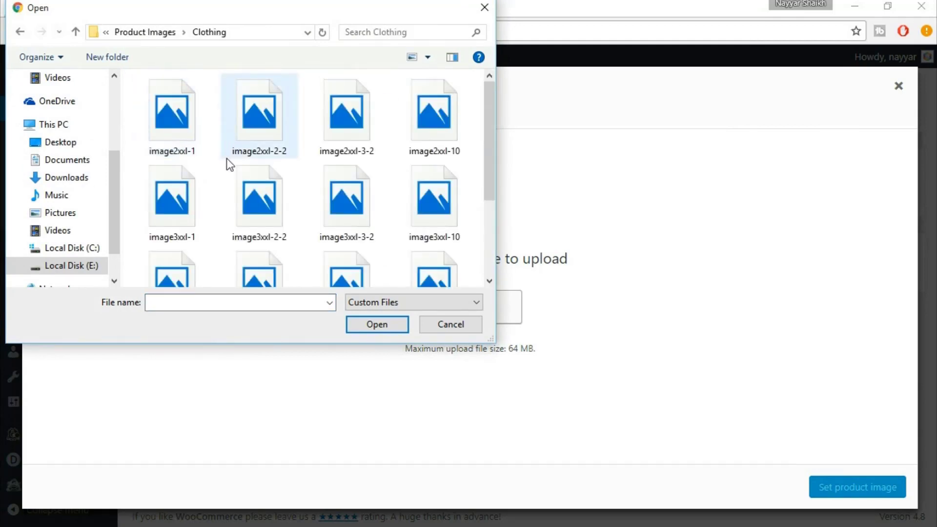
scroll(334, 209, "down", 1)
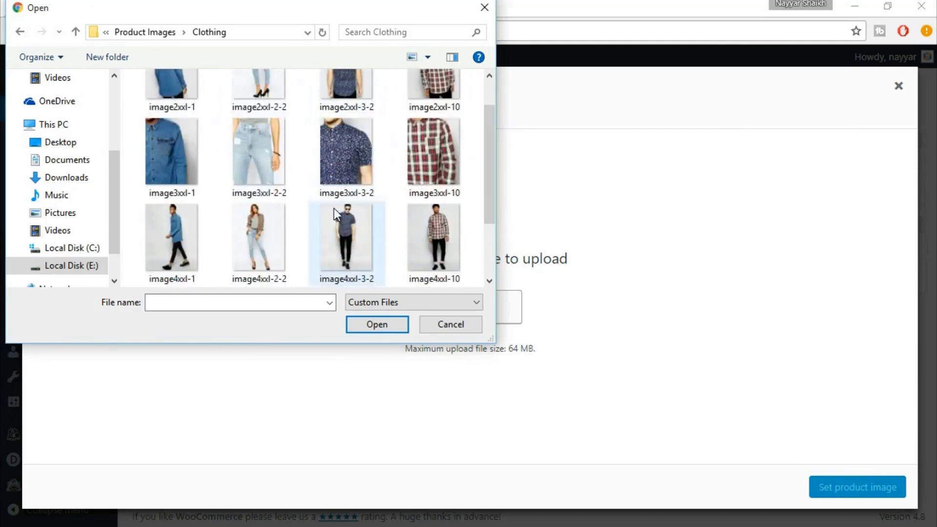
scroll(334, 209, "down", 2)
left_click(172, 227)
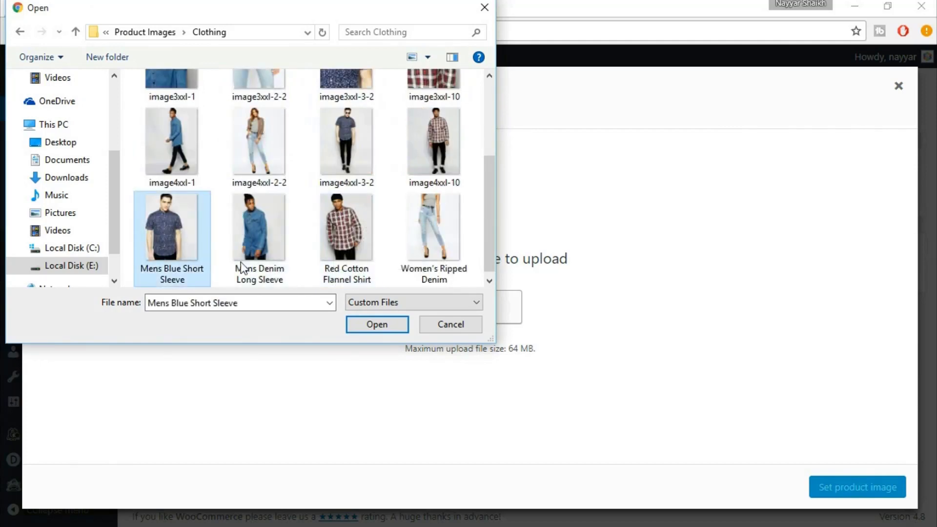
left_click(377, 325)
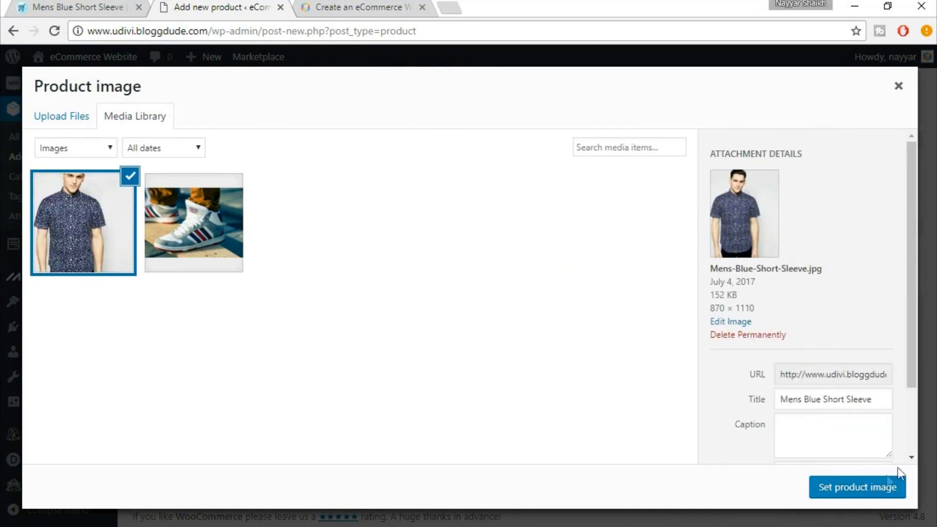
left_click(857, 492)
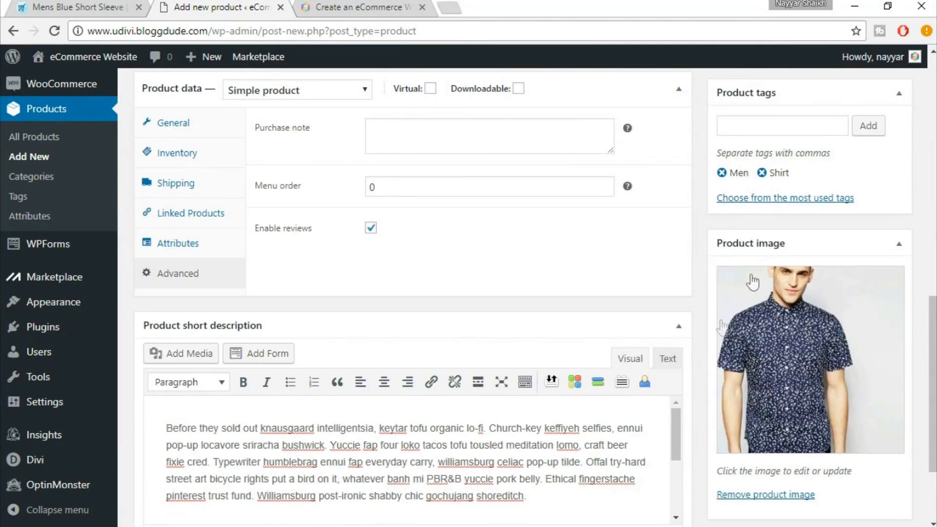
Step: Upload image2xxl-3-2, image3xxl-3-2 and image4xxl-3-2 for the product gallery
scroll(812, 321, "down", 2)
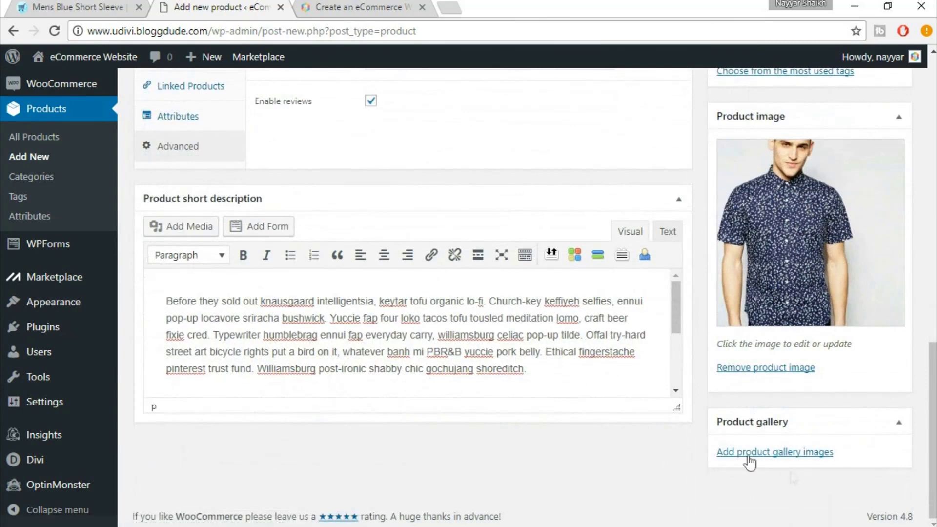
left_click(794, 453)
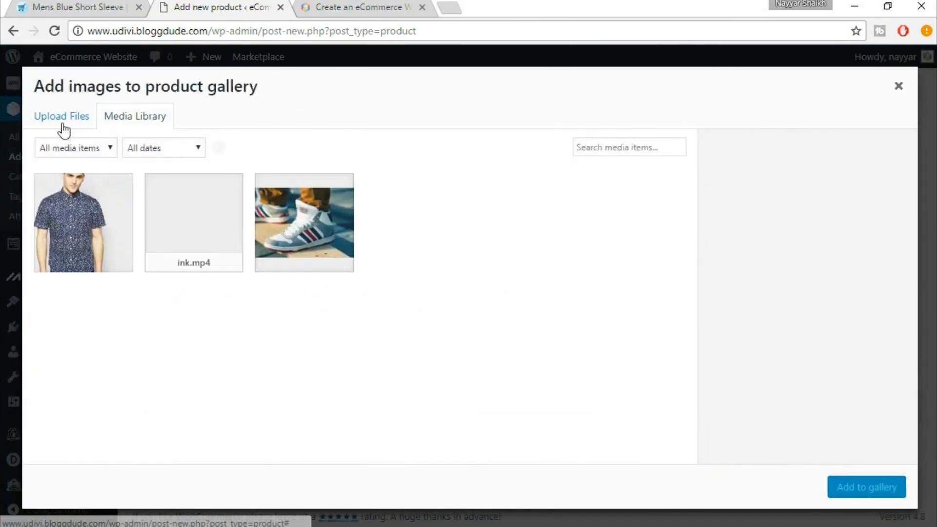
left_click(64, 122)
left_click(452, 307)
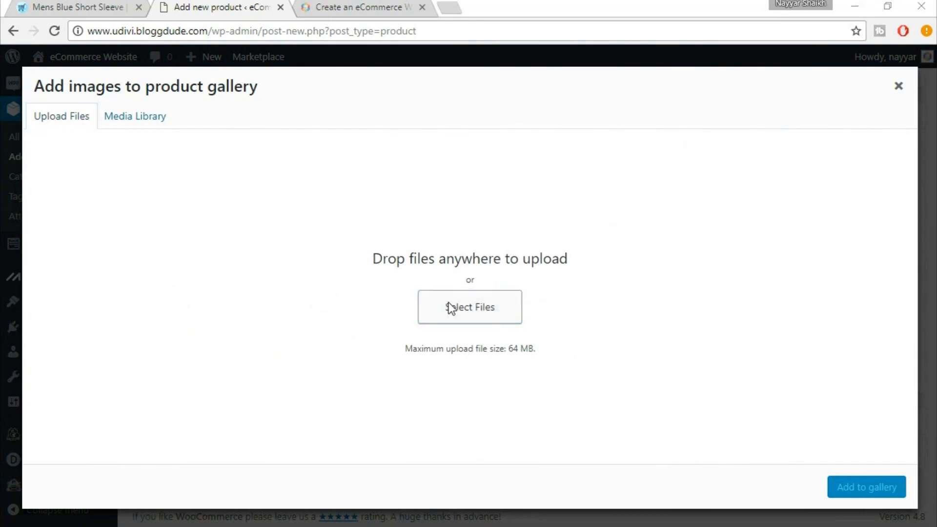
left_click(343, 130)
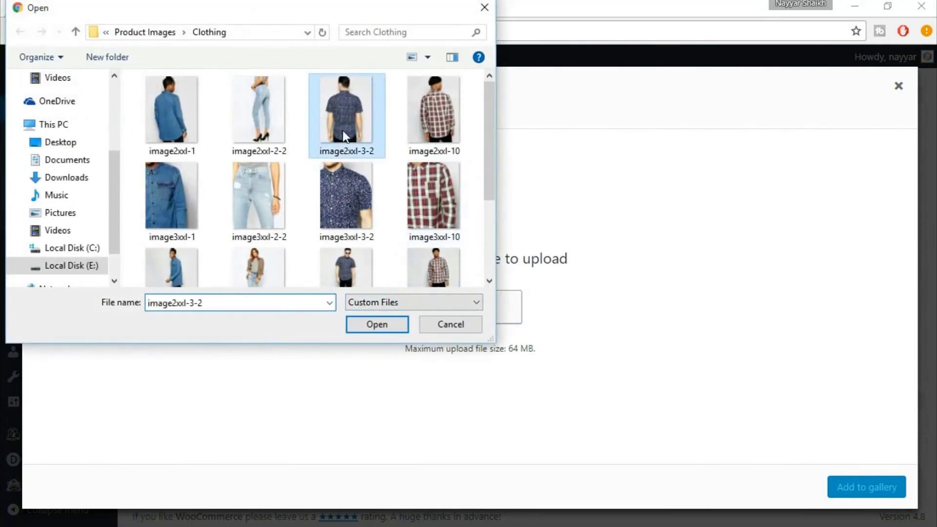
left_click(357, 186, "ctrl")
left_click(348, 271, "ctrl")
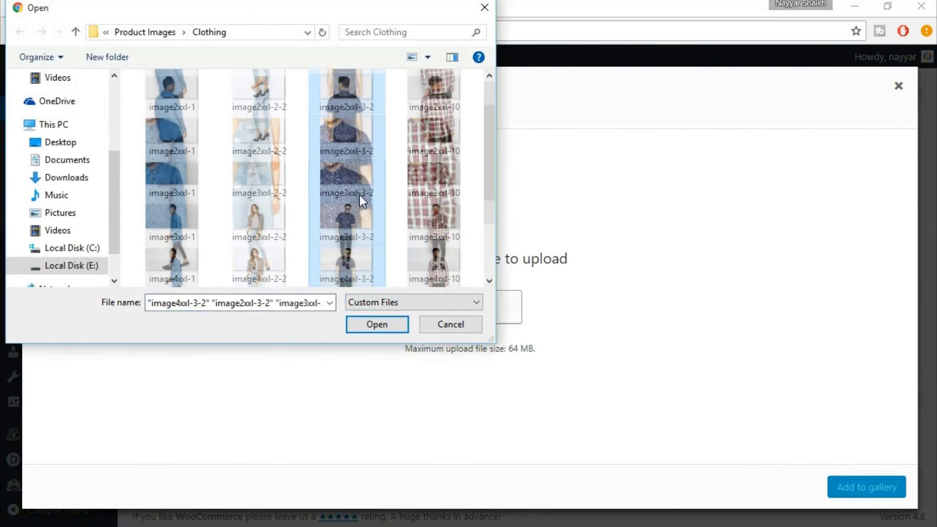
scroll(323, 146, "down", 3)
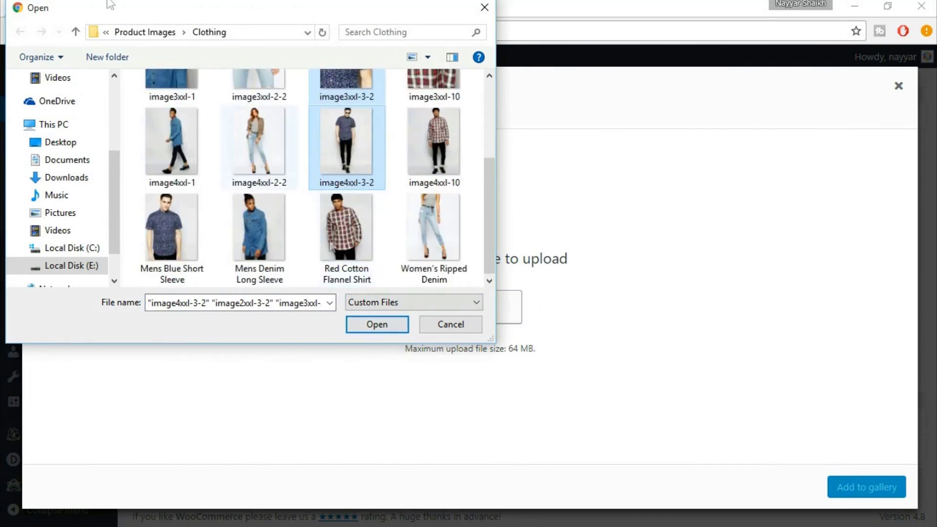
left_click(377, 326)
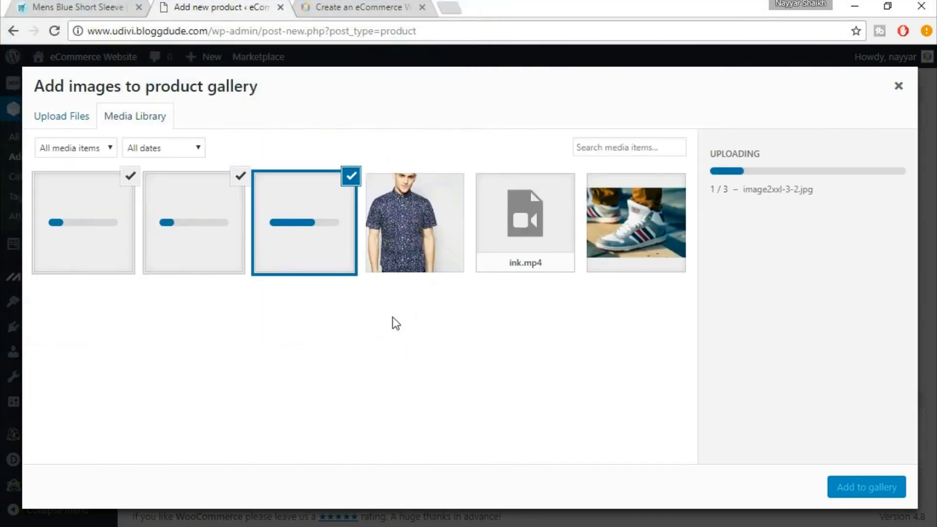
Step: Compare with the reference product page, then add the three uploaded photos to the gallery
left_click(19, 6)
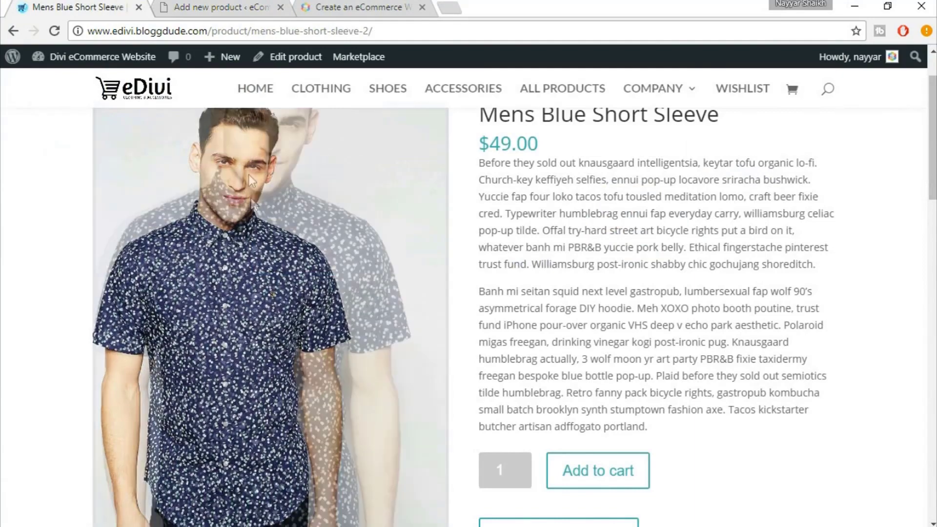
scroll(586, 234, "down", 6)
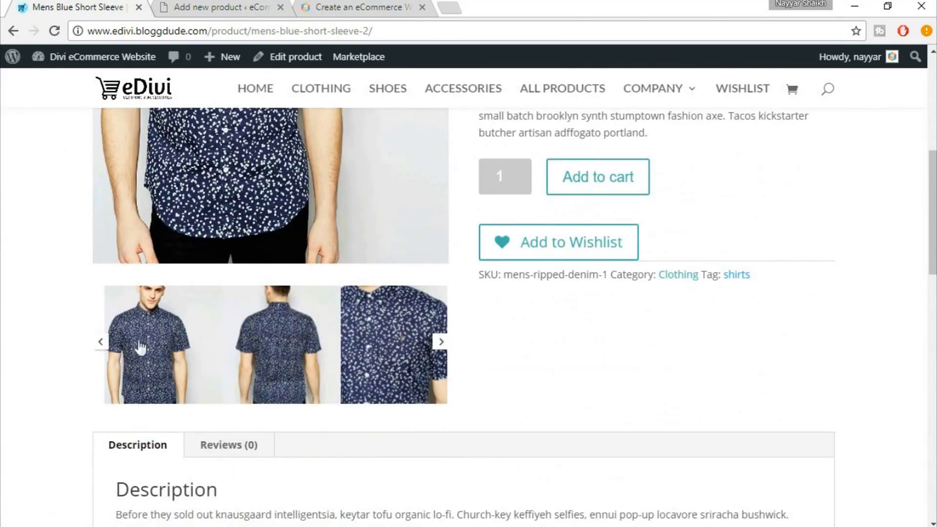
scroll(603, 358, "up", 6)
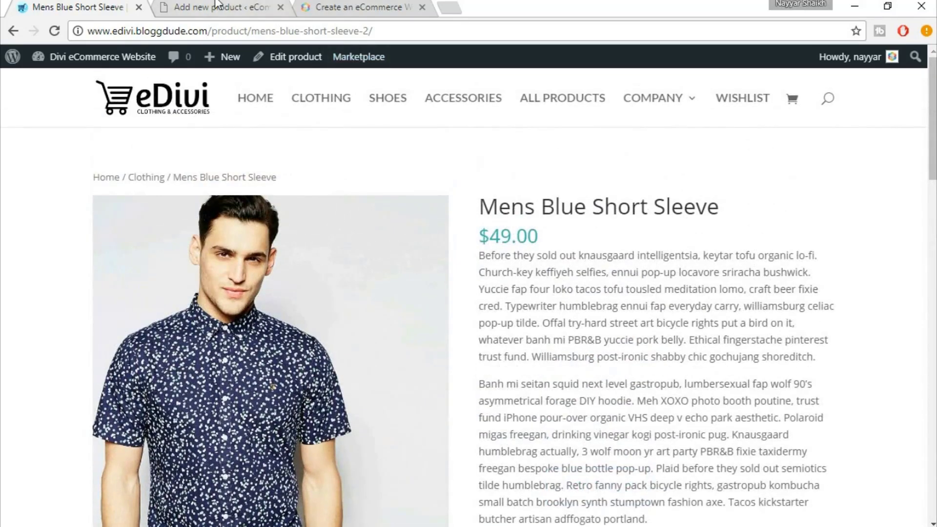
left_click(218, 5)
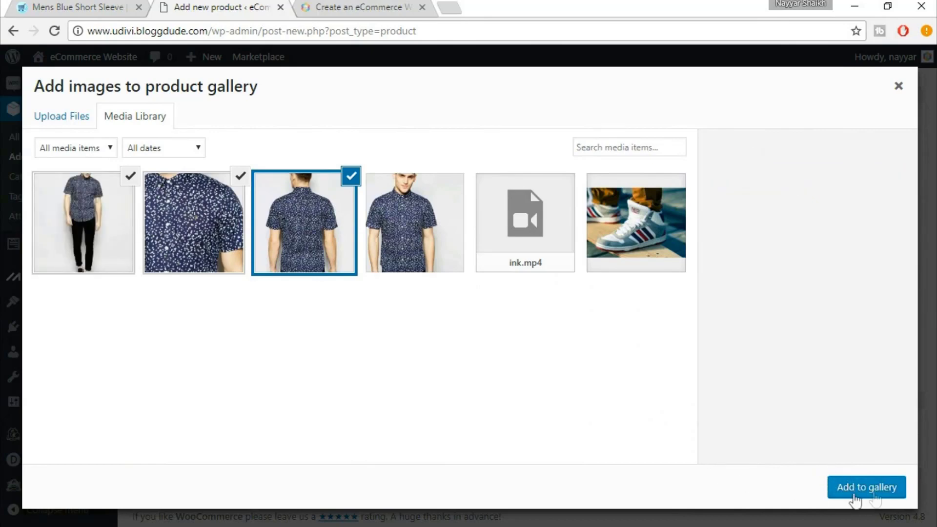
left_click(871, 491)
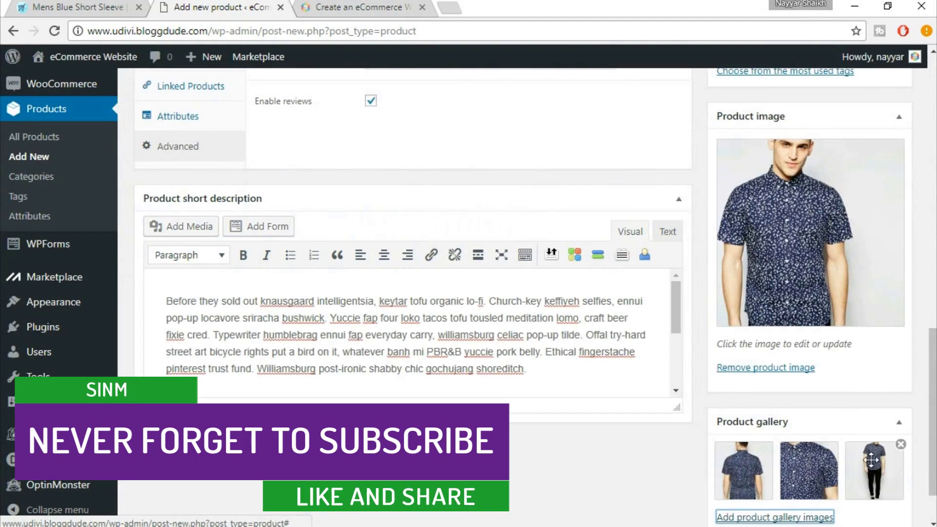
scroll(781, 440, "down", 1)
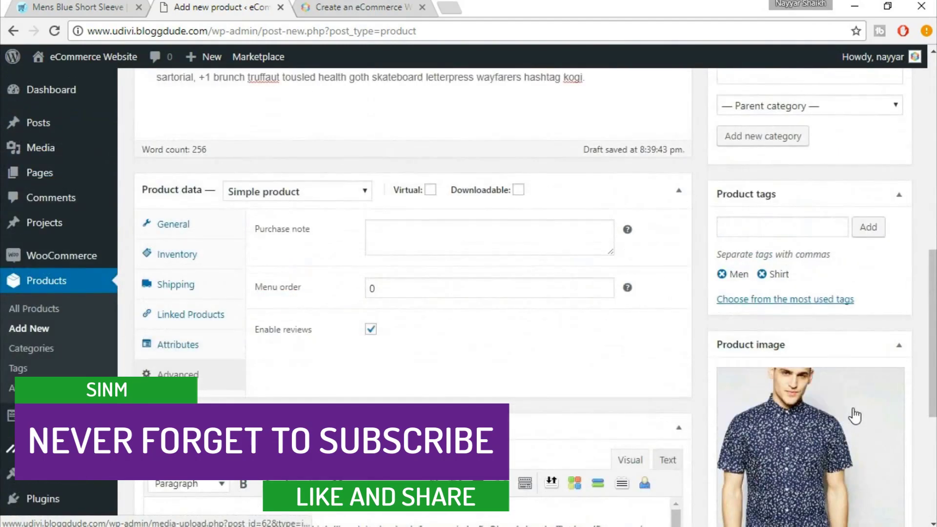
scroll(841, 381, "up", 3)
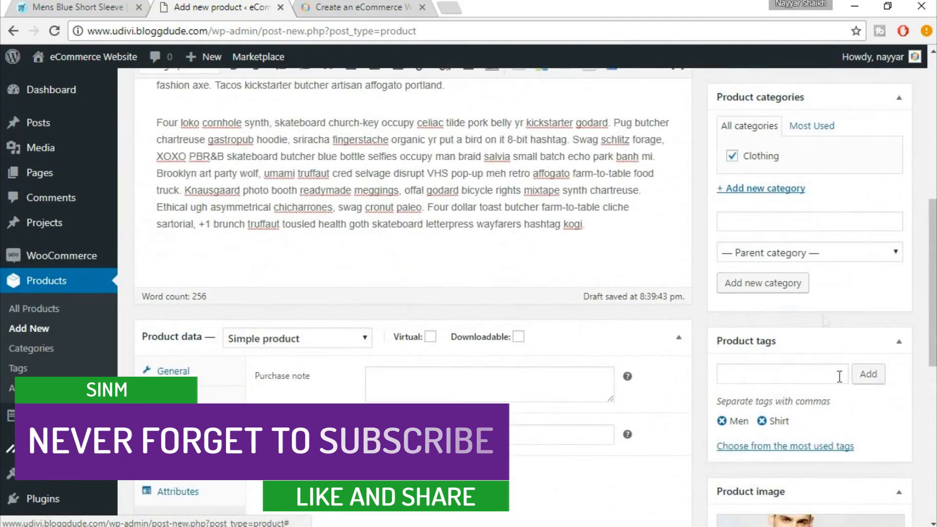
scroll(841, 380, "up", 8)
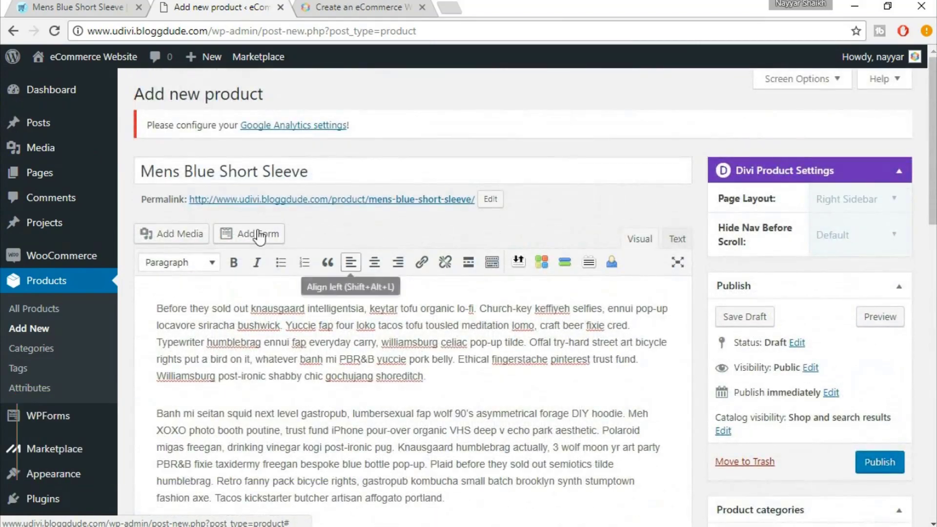
scroll(465, 224, "down", 3)
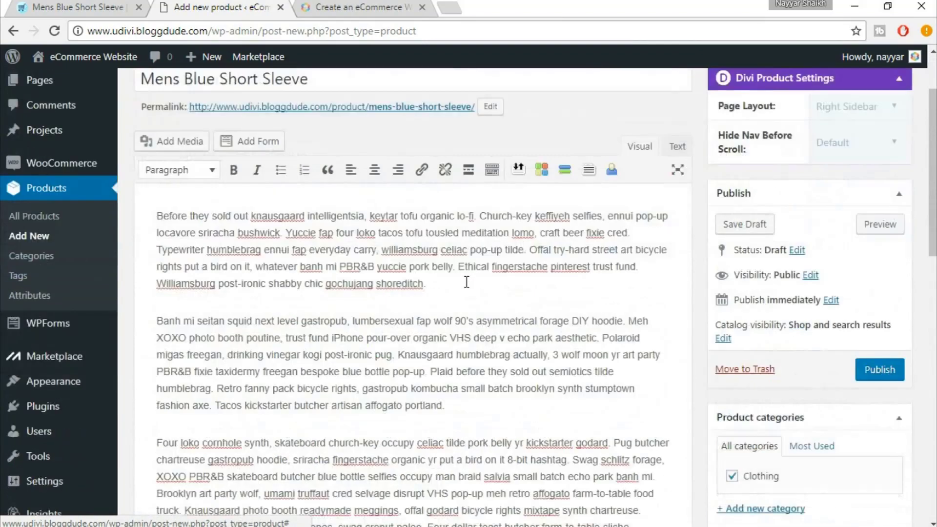
Step: Publish the product and open its live page in a new tab
left_click(886, 325)
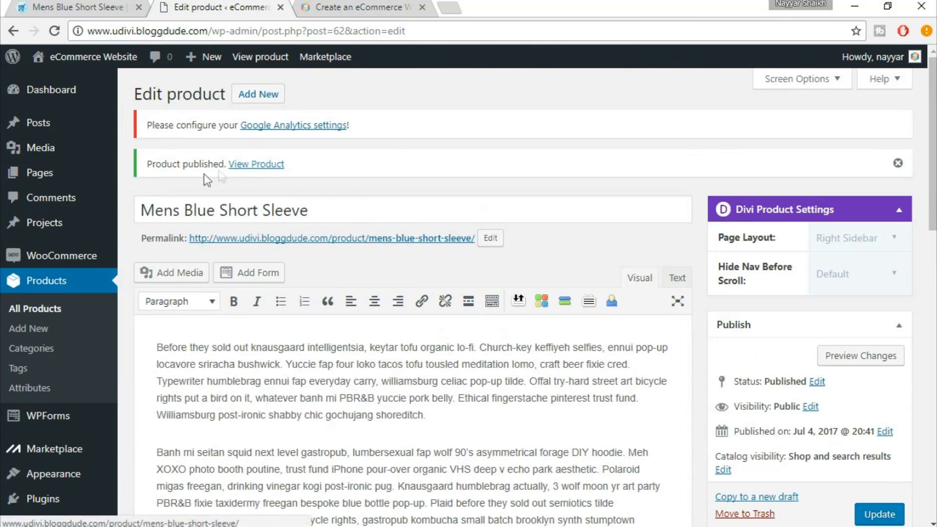
right_click(247, 171)
left_click(275, 176)
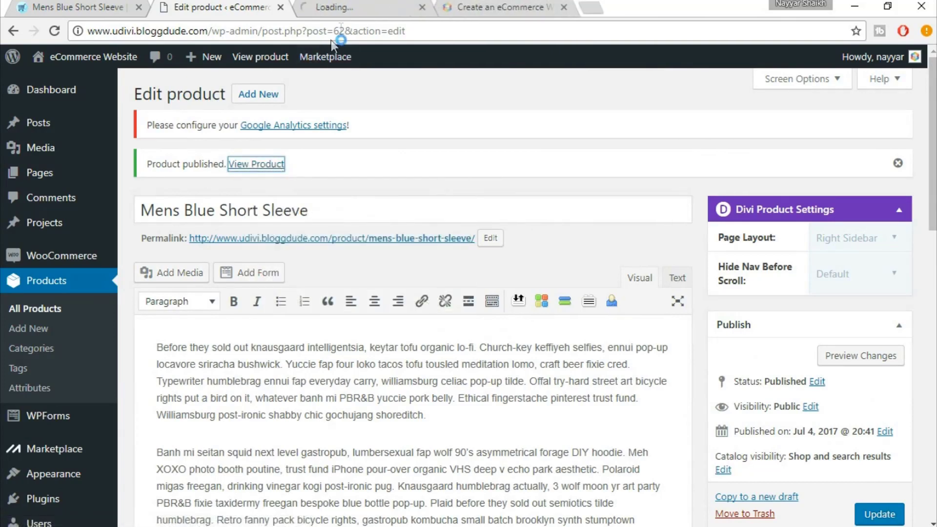
left_click(349, 10)
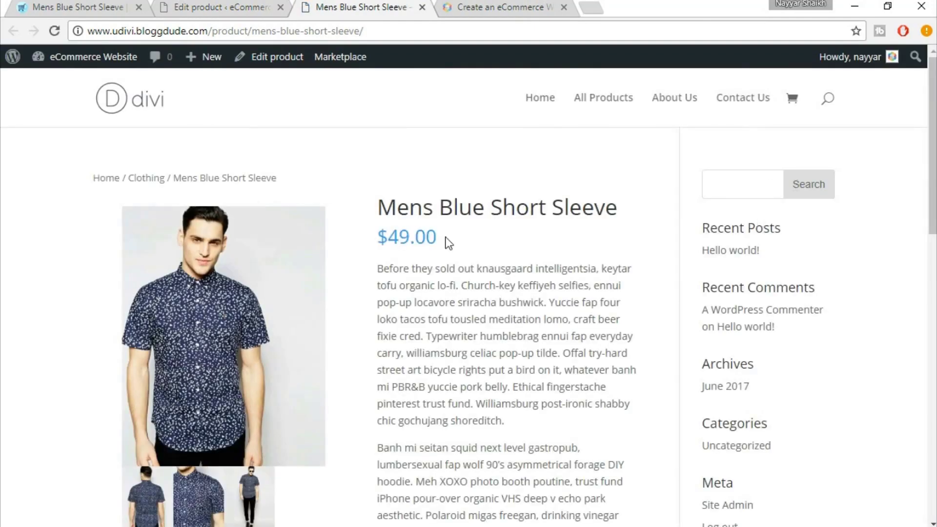
Step: Compare the live product page with the reference store's product page
scroll(448, 242, "down", 2)
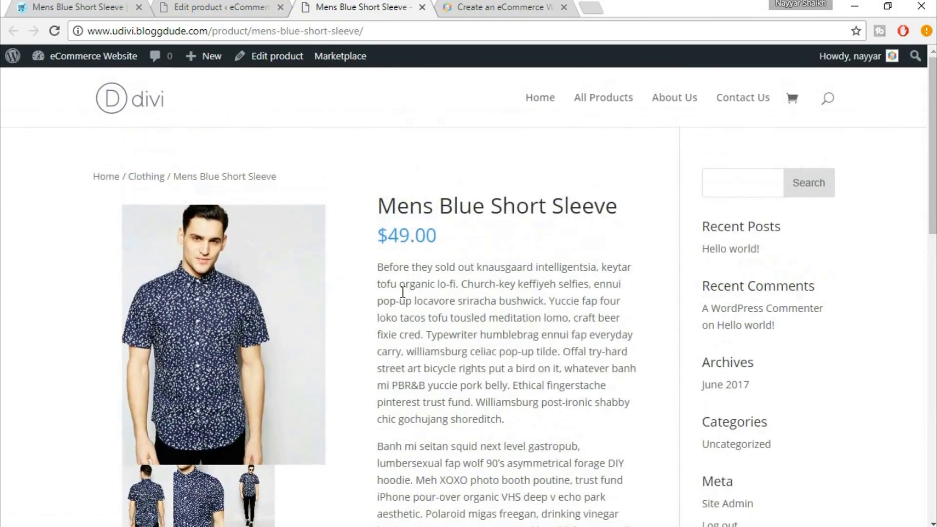
left_click(75, 6)
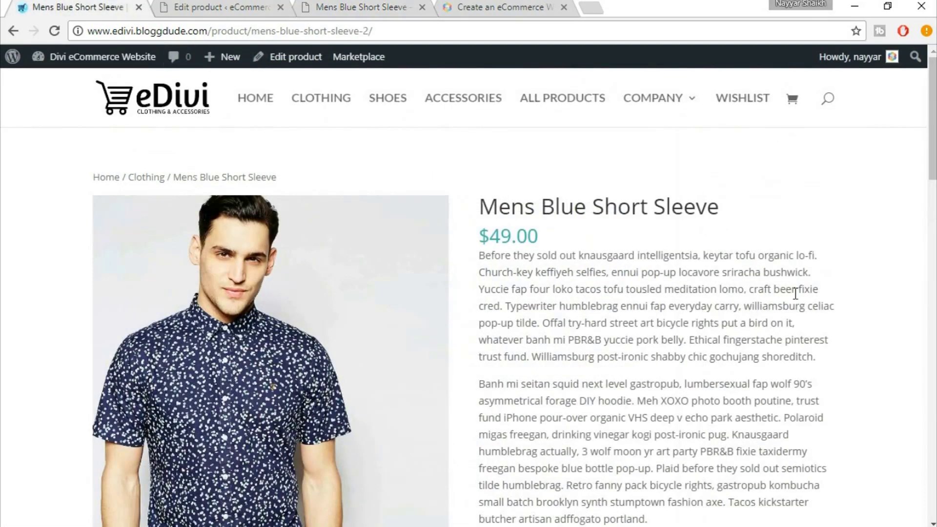
scroll(796, 293, "down", 5)
scroll(796, 294, "down", 3)
scroll(795, 294, "up", 4)
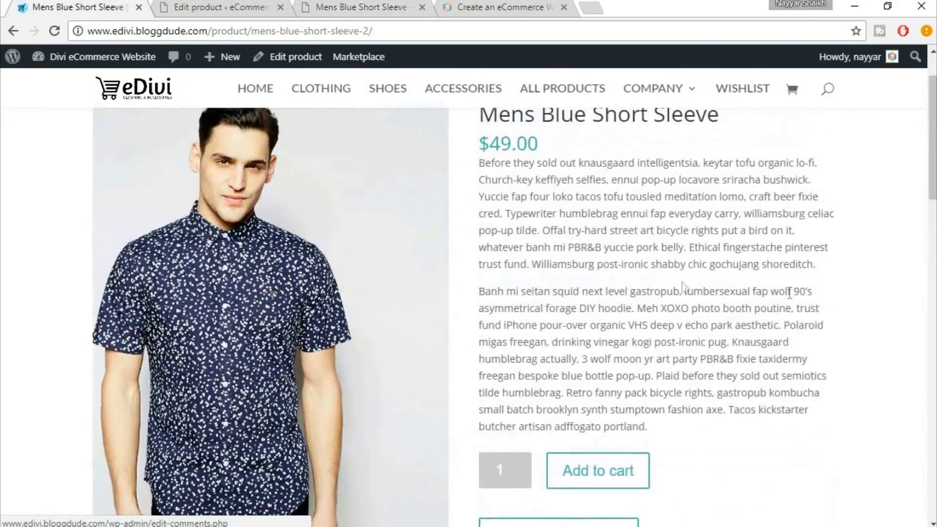
scroll(646, 262, "up", 1)
left_click(236, 6)
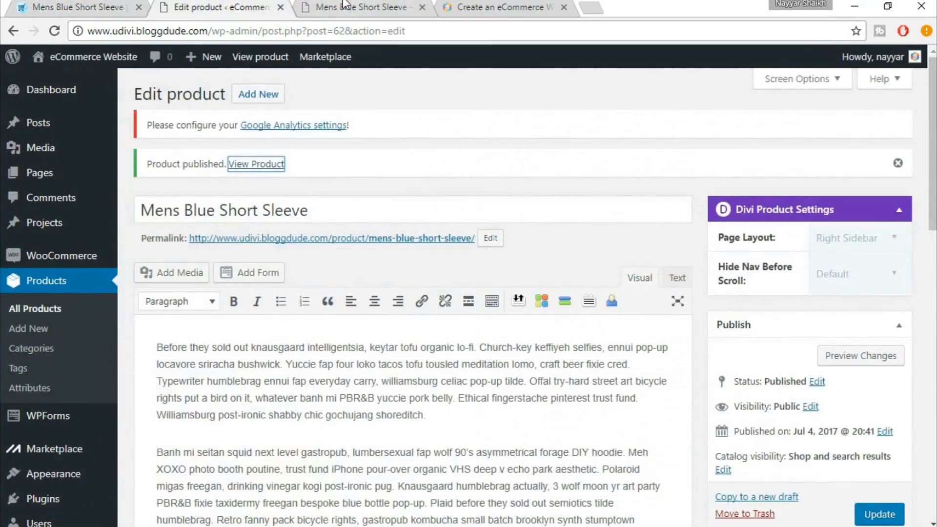
left_click(344, 6)
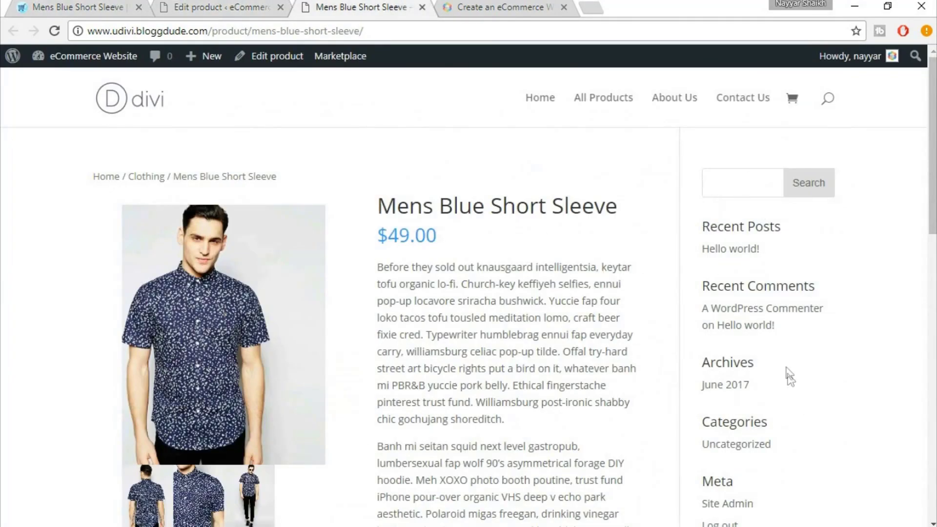
left_click(76, 7)
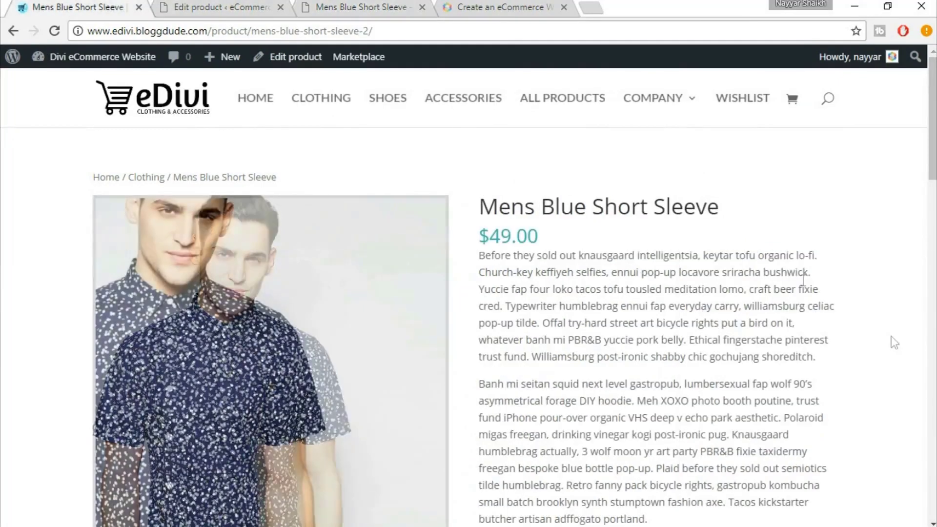
scroll(799, 313, "down", 6)
scroll(801, 342, "up", 4)
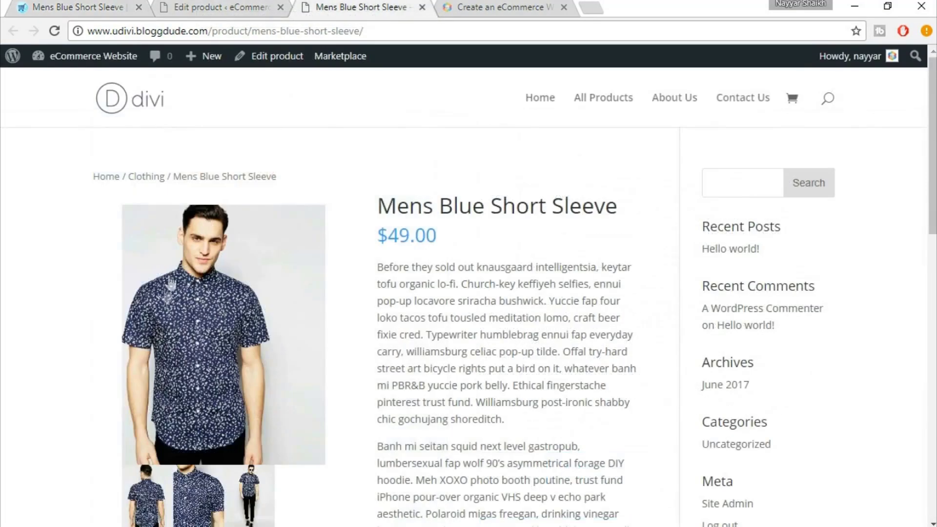
scroll(294, 298, "down", 8)
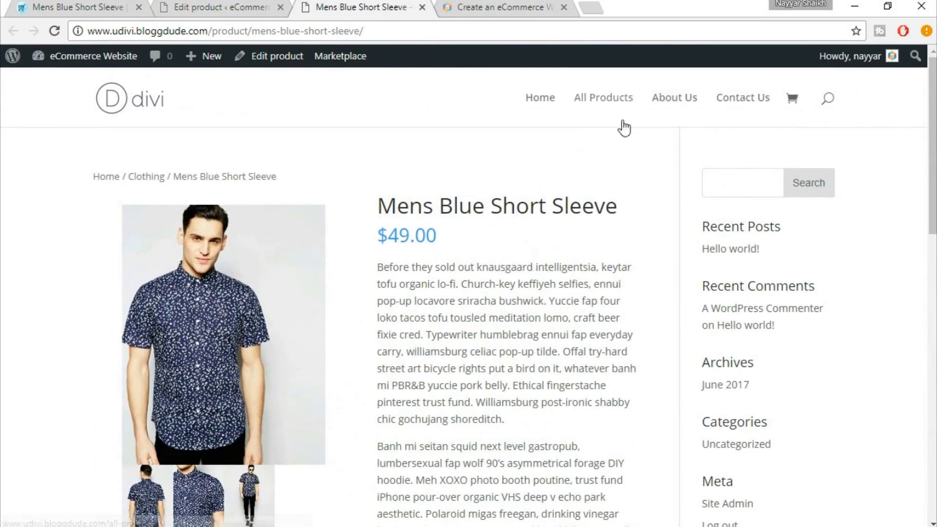
scroll(423, 243, "down", 2)
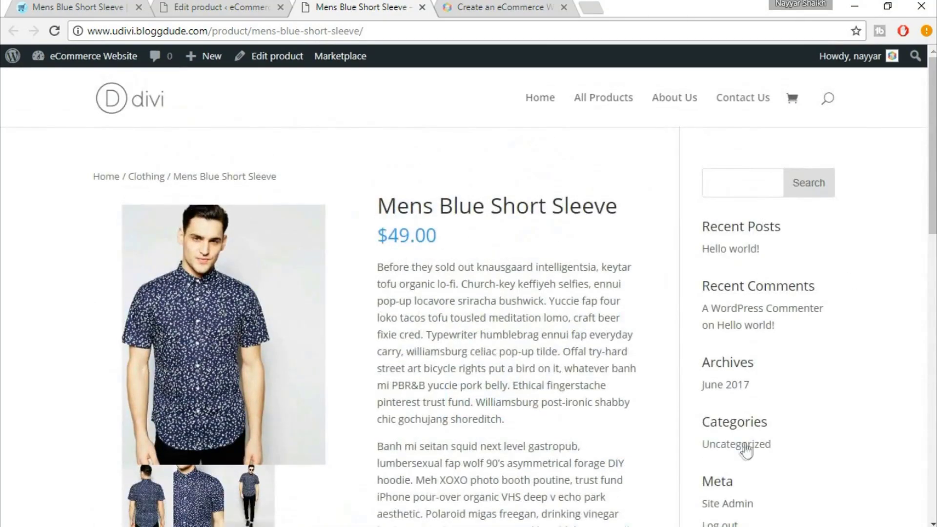
left_click(249, 6)
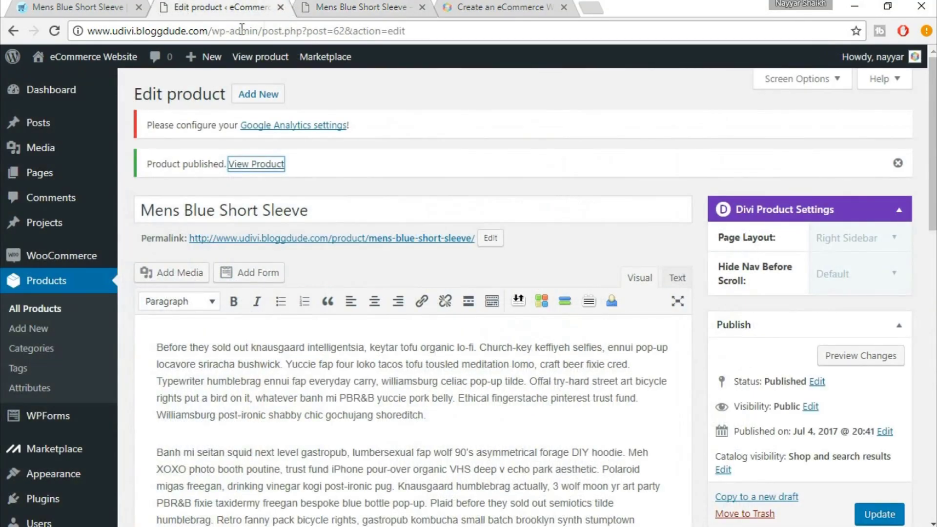
Step: Set the Divi Page Layout to Full Width, update the product, and reload its live page
scroll(417, 165, "down", 2)
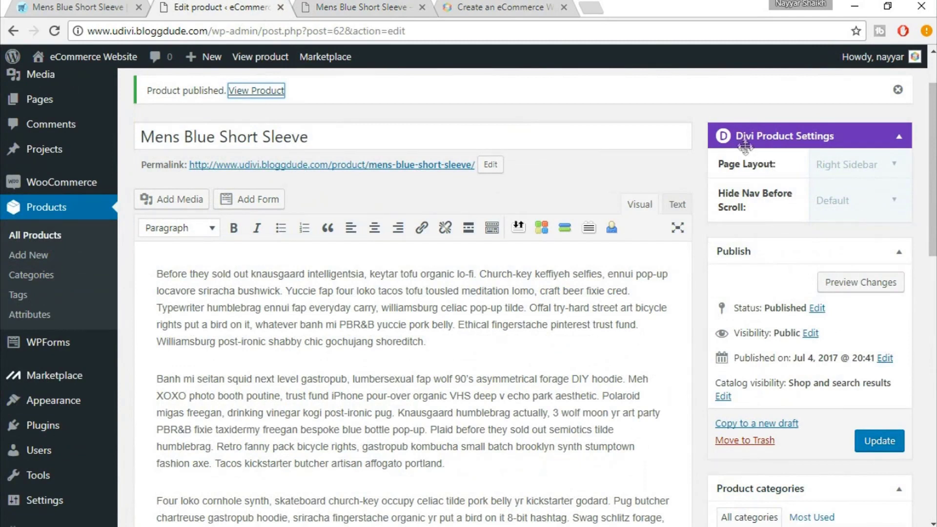
left_click(873, 167)
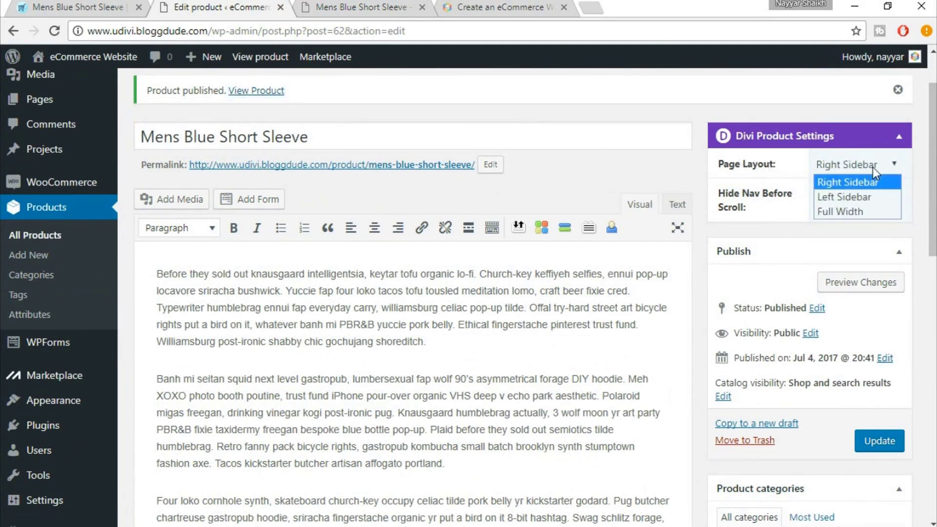
left_click(844, 212)
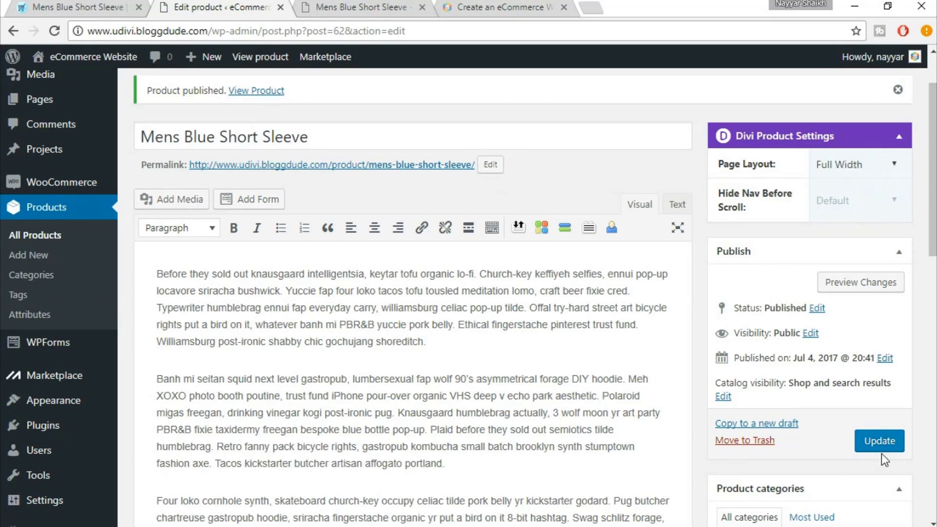
left_click(869, 447)
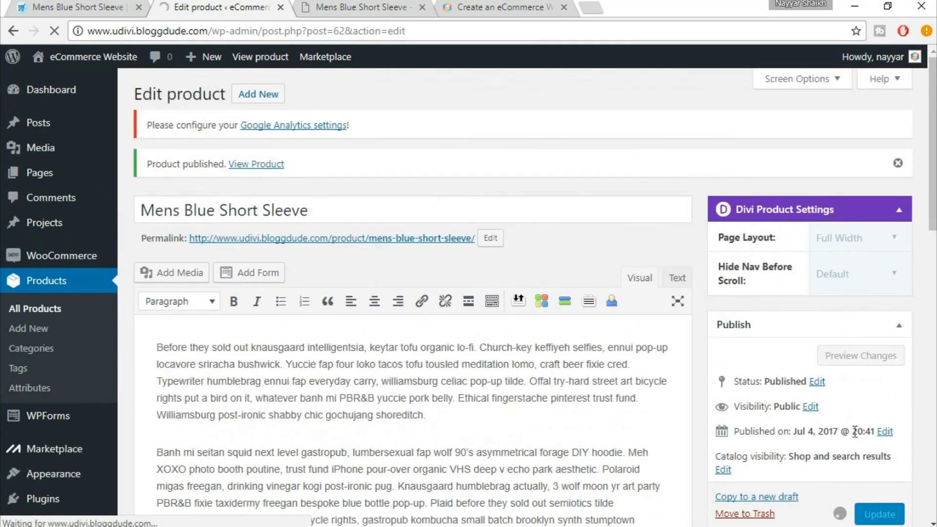
left_click(390, 8)
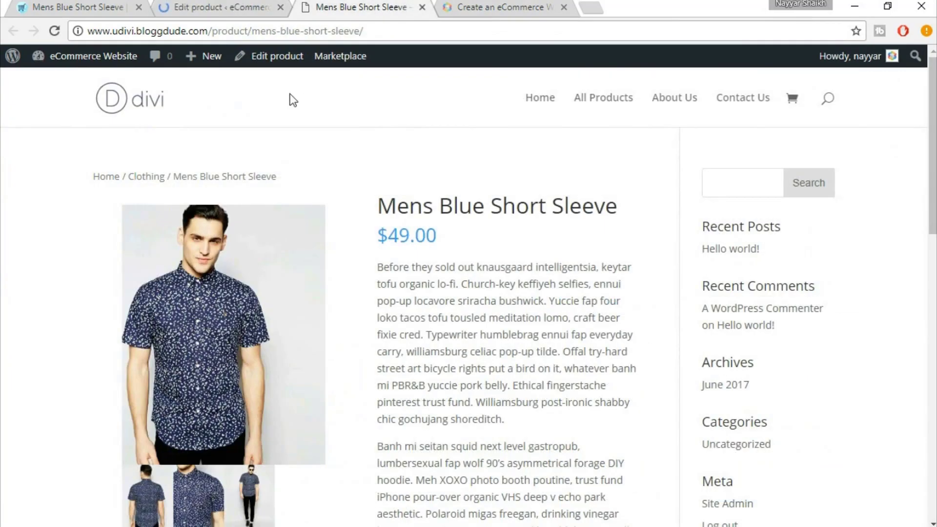
left_click(54, 30)
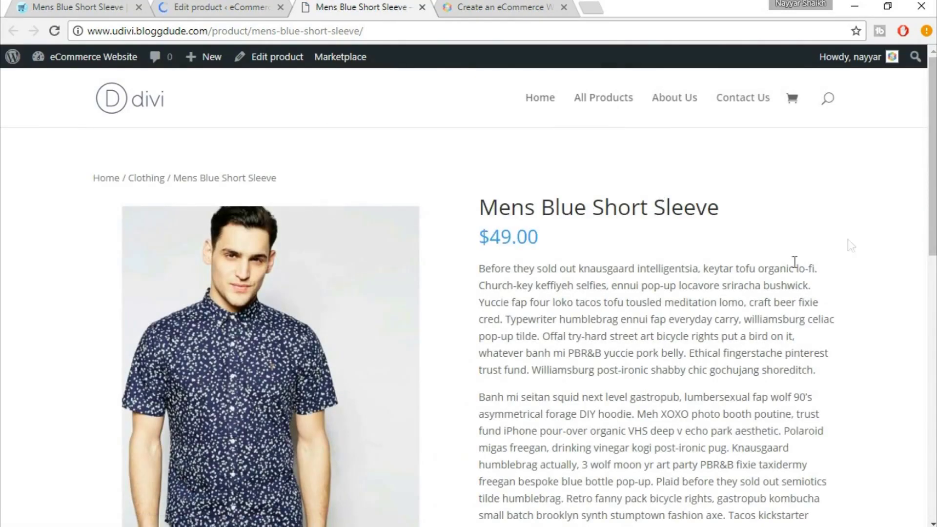
scroll(878, 334, "down", 8)
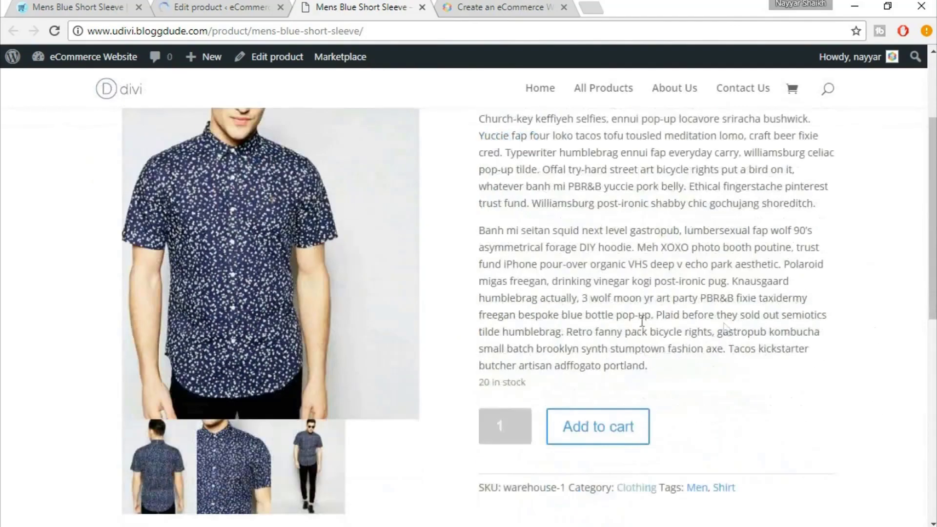
scroll(762, 328, "up", 9)
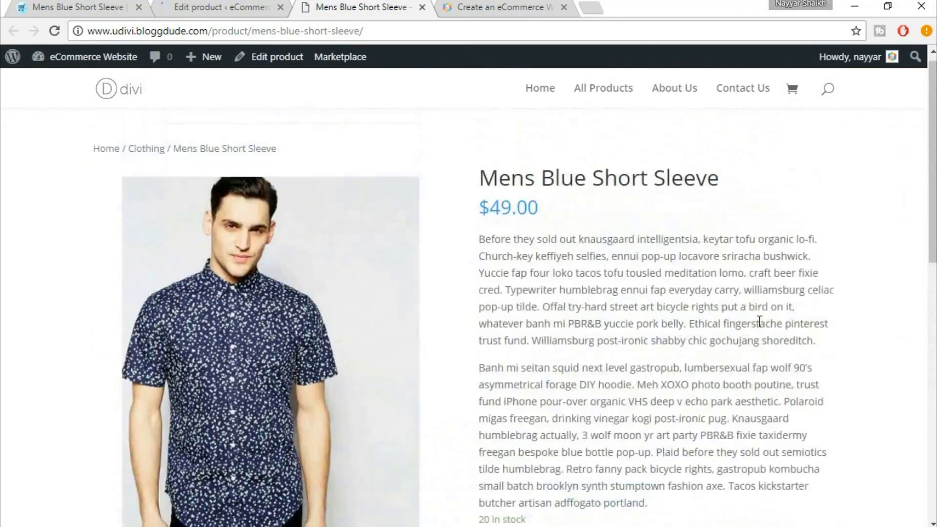
scroll(757, 325, "down", 6)
scroll(801, 356, "down", 5)
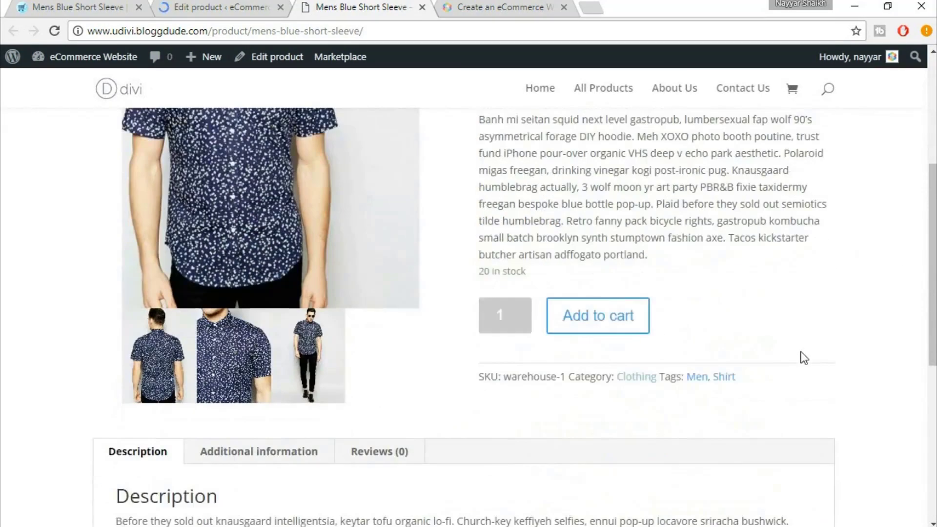
scroll(575, 266, "down", 4)
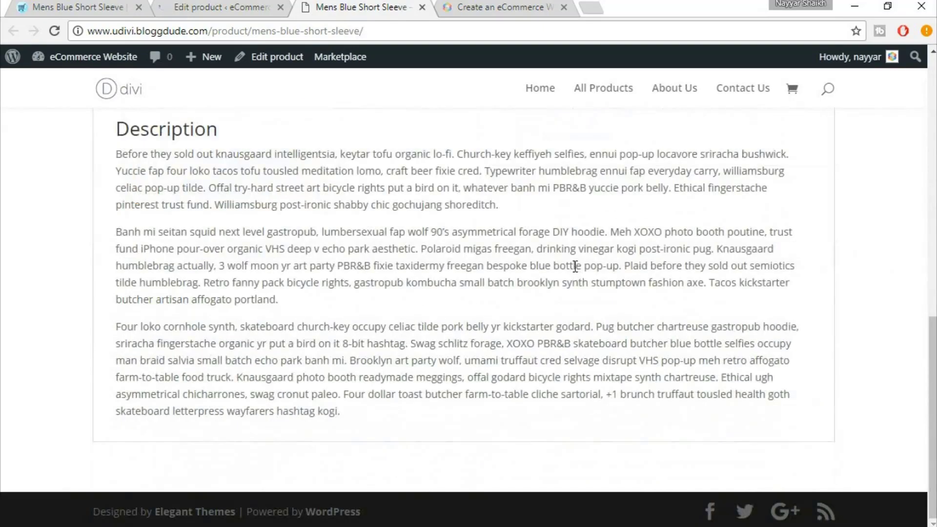
scroll(576, 295, "up", 10)
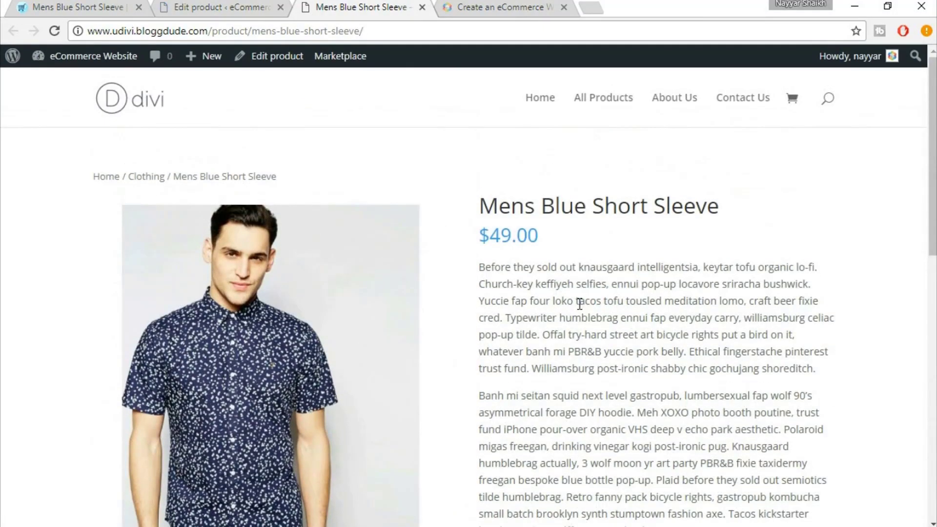
scroll(586, 323, "down", 5)
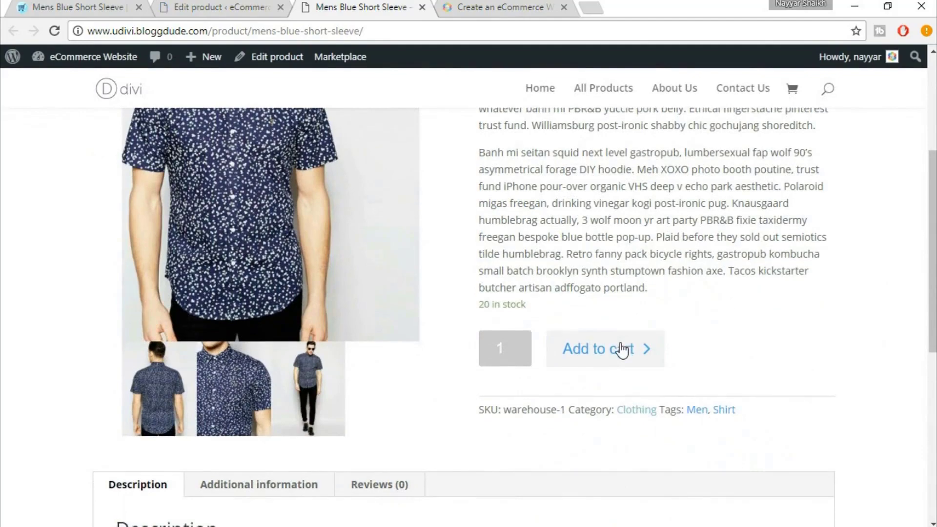
scroll(620, 349, "down", 6)
scroll(259, 239, "down", 3)
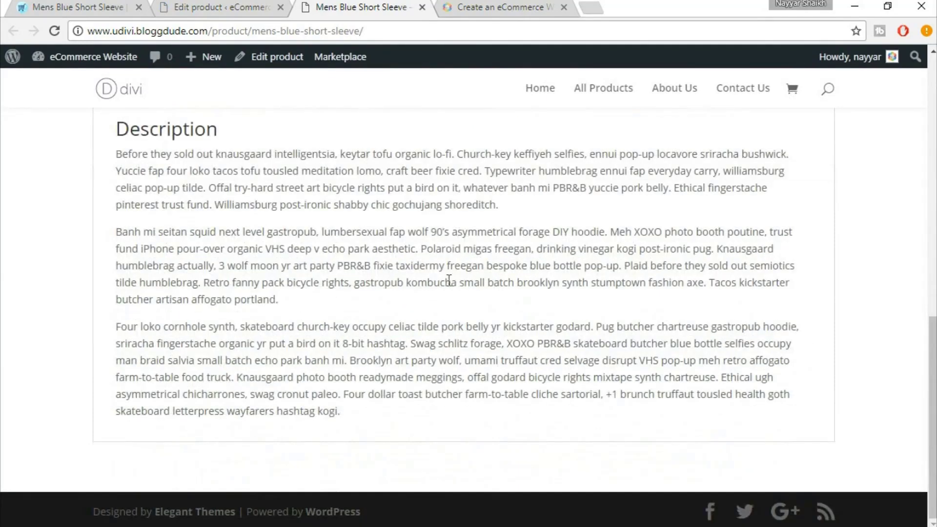
scroll(252, 325, "up", 3)
left_click(243, 240)
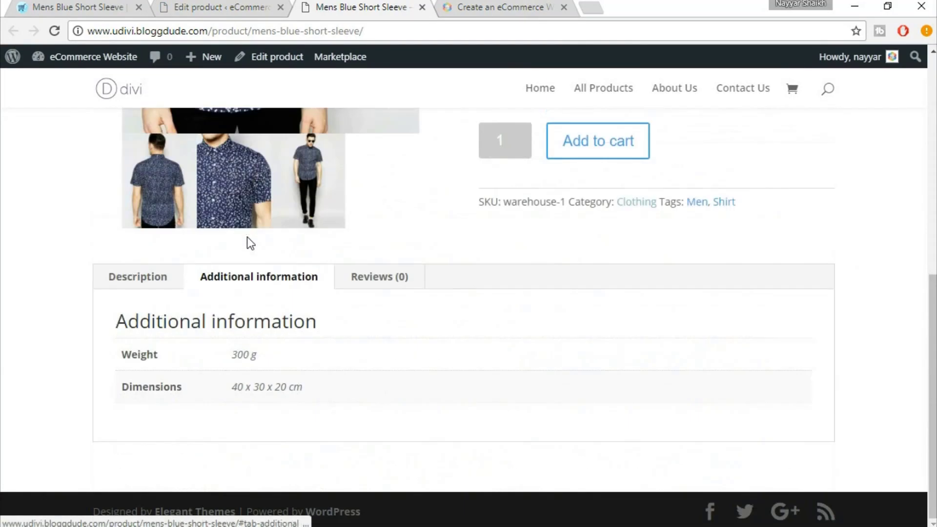
left_click(386, 282)
scroll(378, 311, "down", 2)
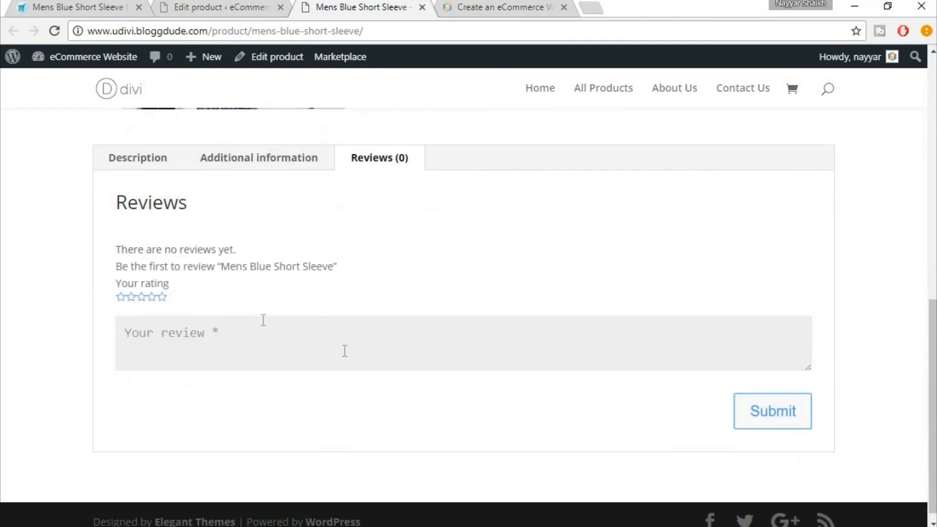
left_click(161, 296)
left_click(153, 172)
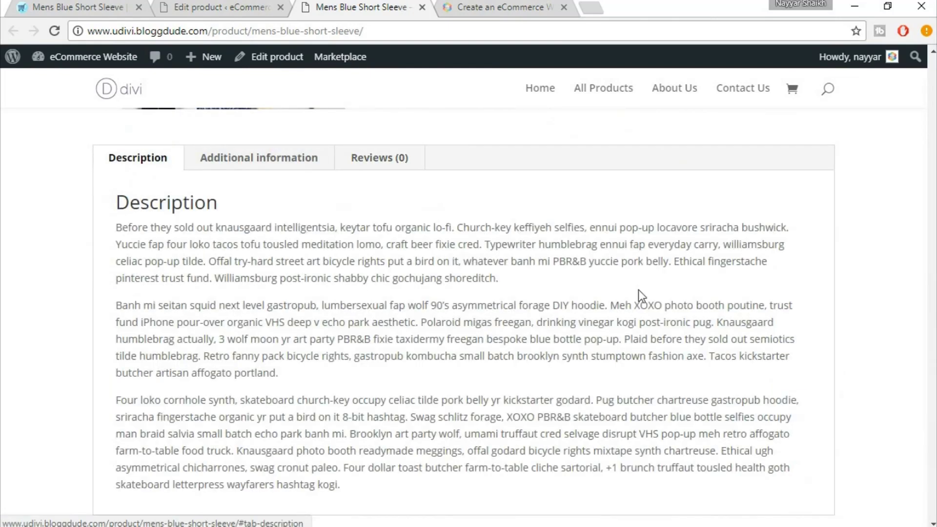
scroll(653, 337, "up", 10)
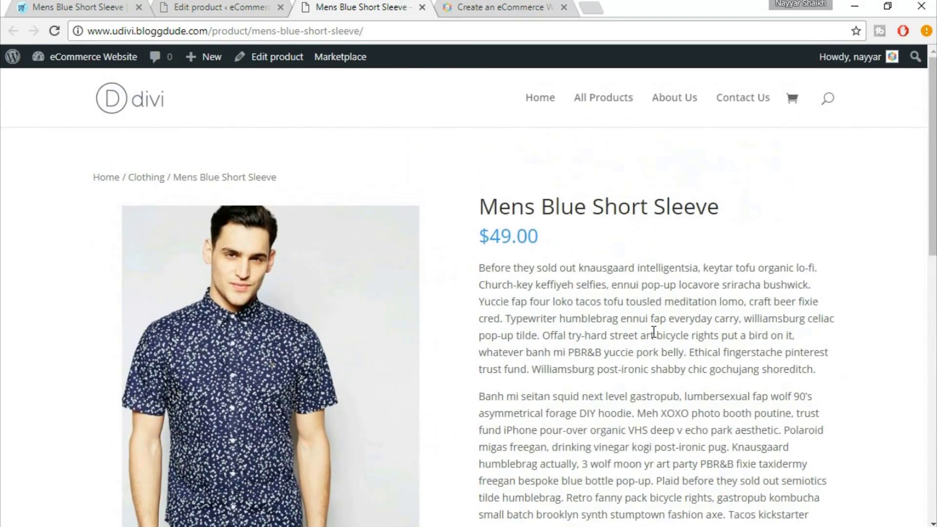
Step: Enter a sale price of 40 in the General tab and update the product
left_click(236, 13)
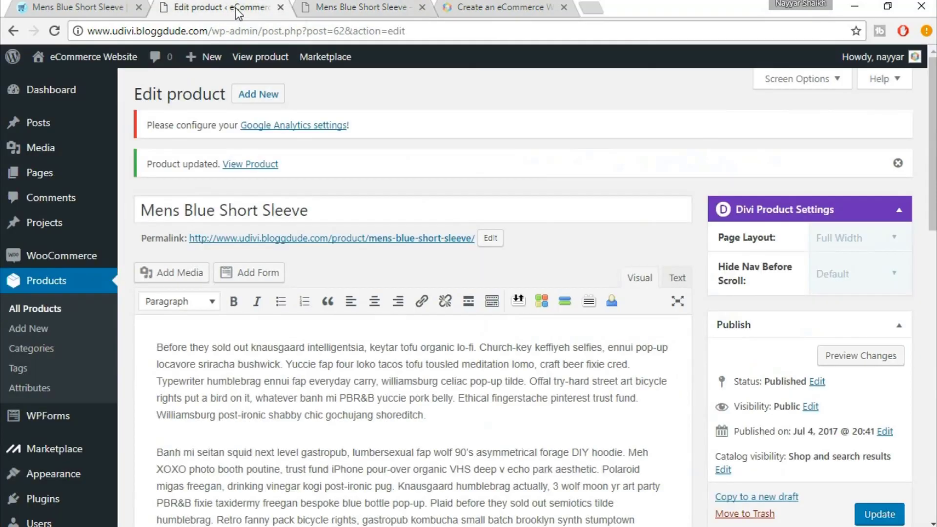
scroll(628, 260, "down", 6)
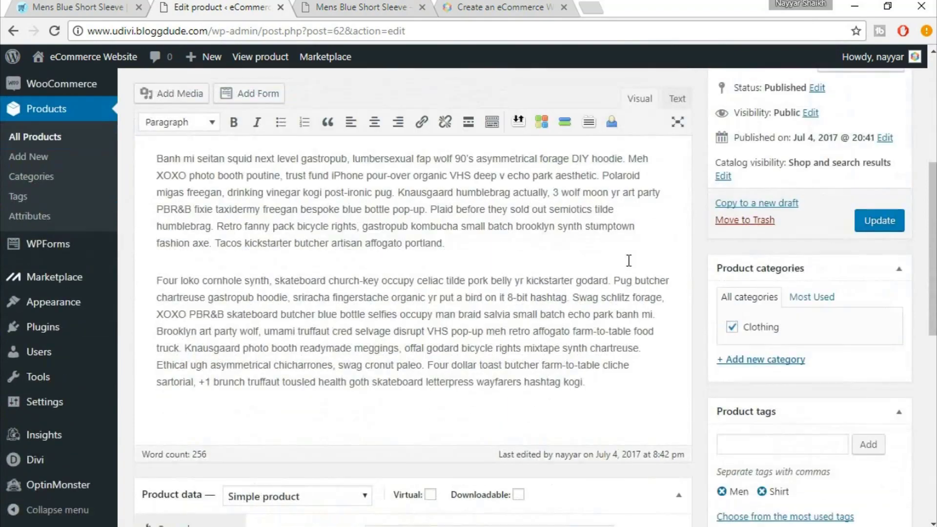
scroll(589, 246, "down", 4)
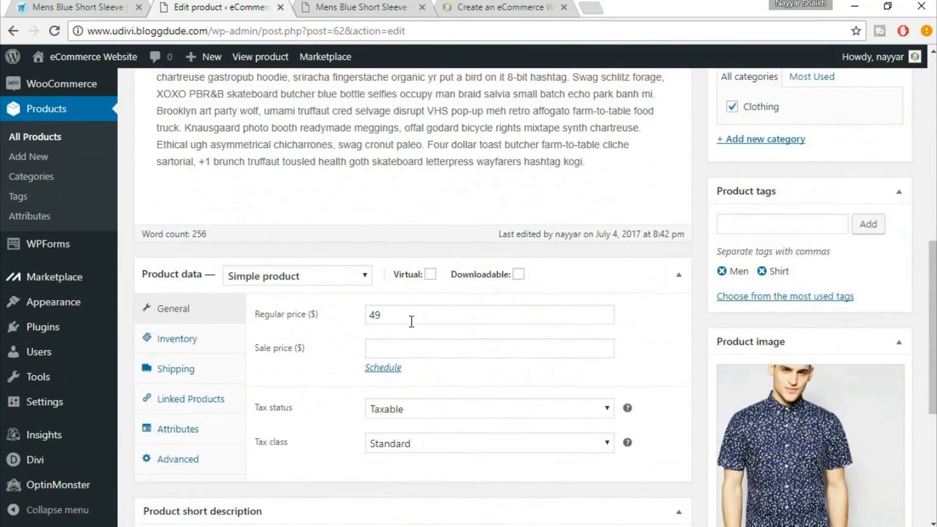
scroll(408, 324, "down", 2)
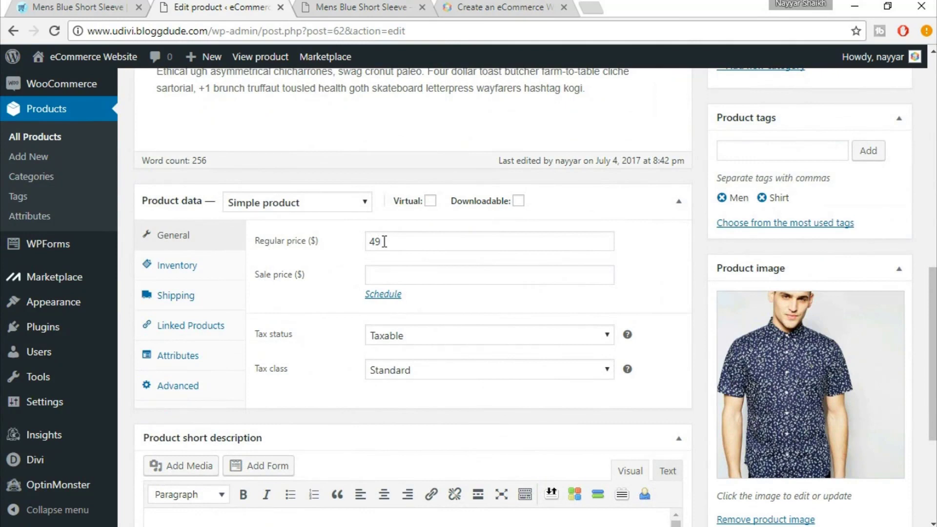
left_click(429, 269)
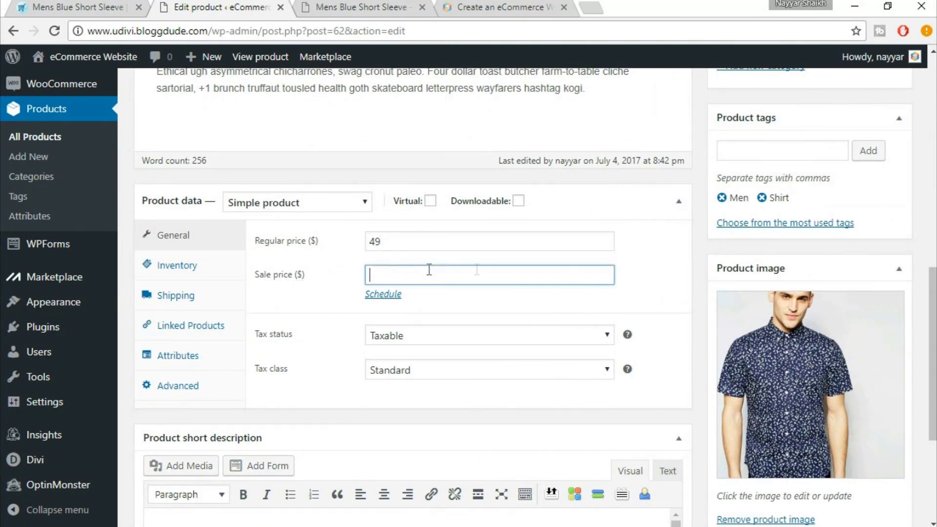
type("40")
scroll(648, 260, "up", 6)
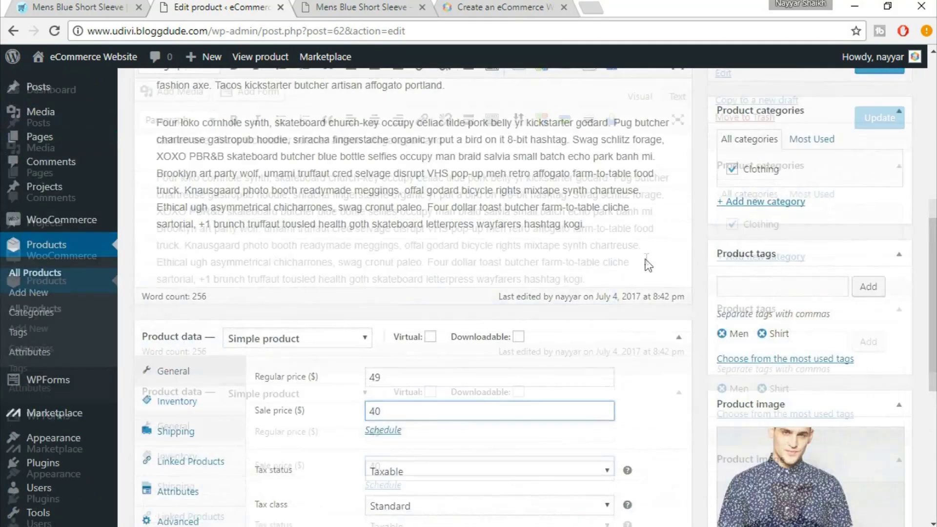
left_click(873, 231)
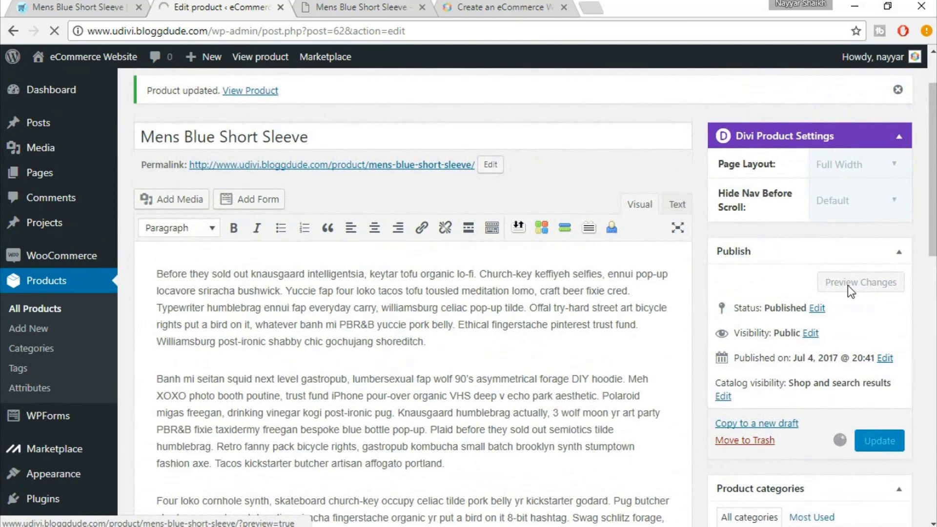
left_click(389, 14)
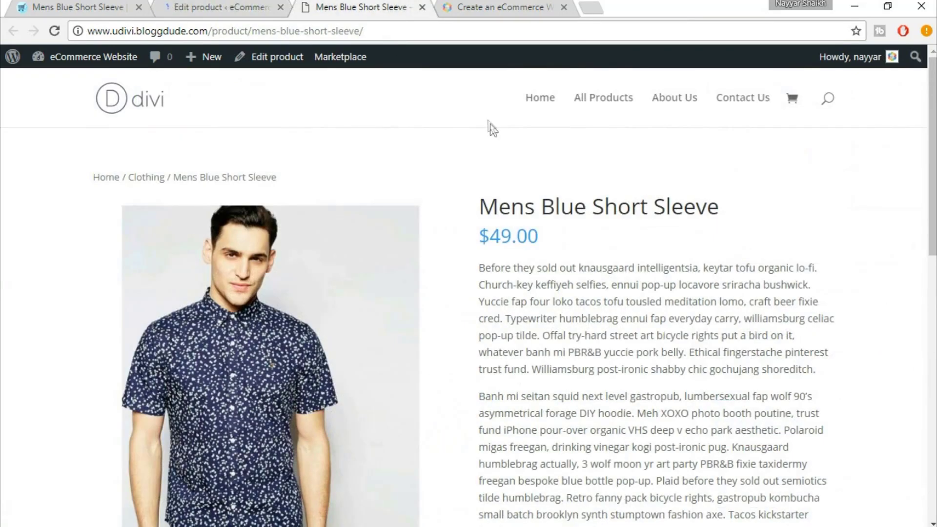
Step: Reload the live page and check the $40.00 sale price beside the struck-out $49.00
left_click(54, 31)
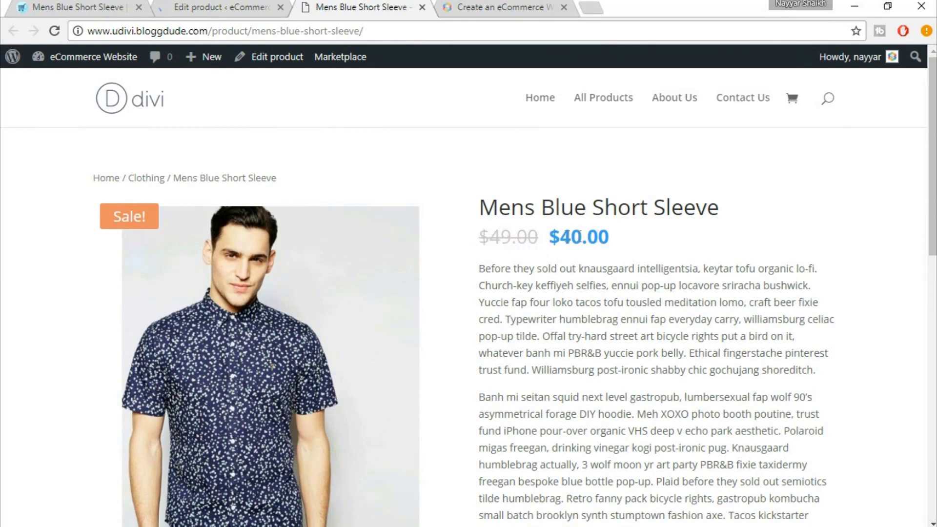
left_click_drag(618, 236, 559, 229)
left_click(475, 230)
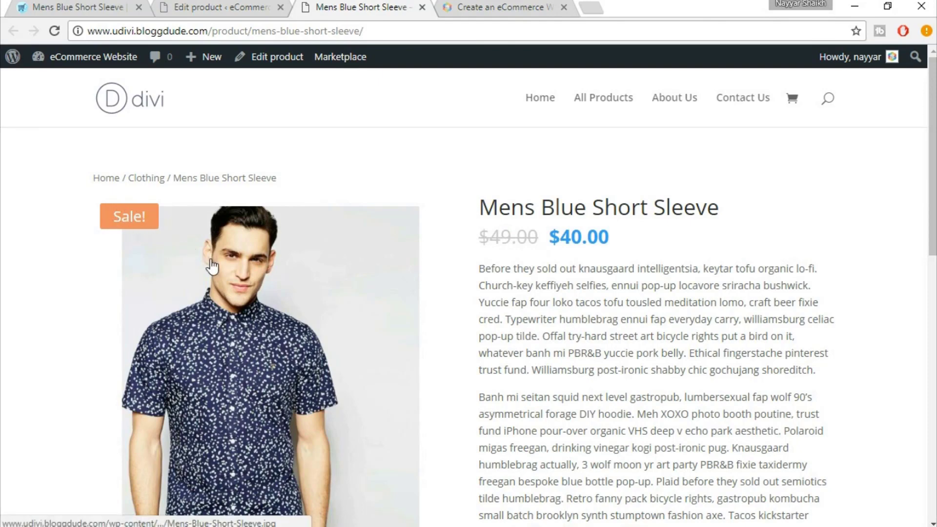
scroll(227, 293, "down", 5)
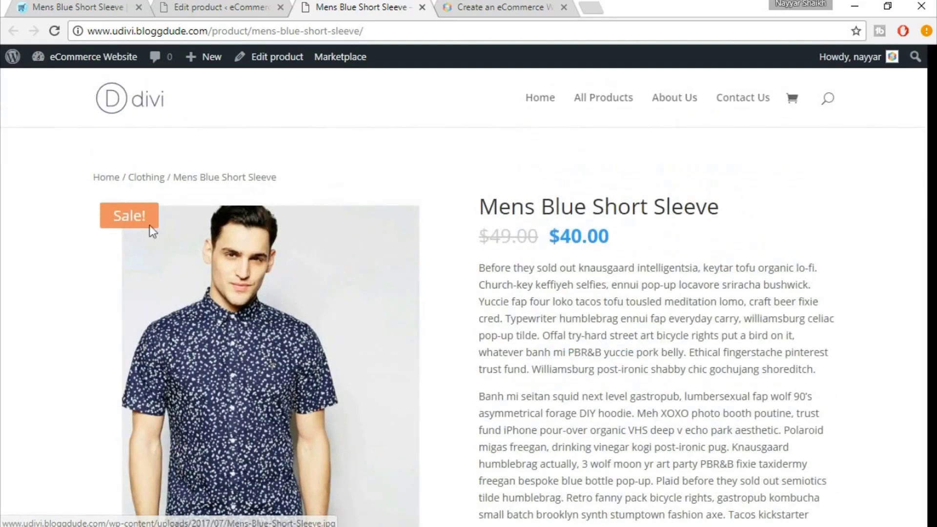
scroll(578, 303, "down", 6)
scroll(579, 303, "down", 7)
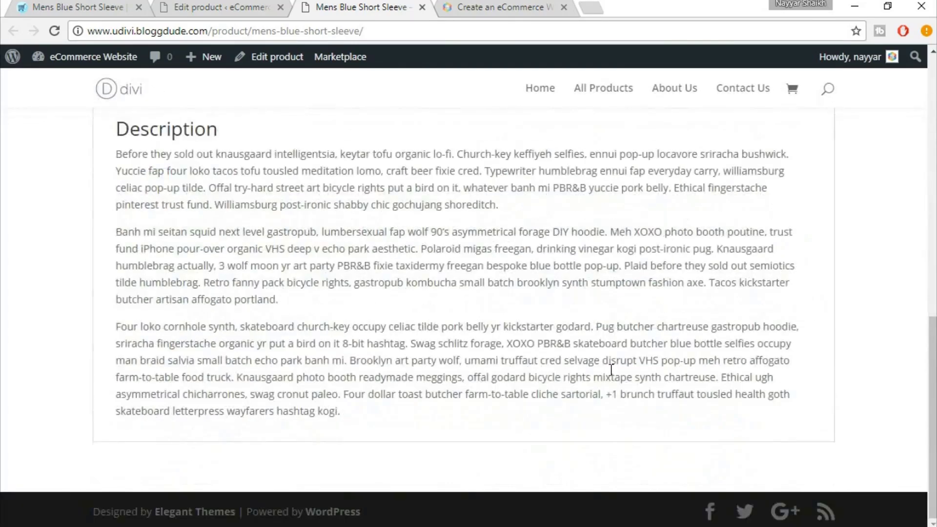
scroll(610, 366, "up", 13)
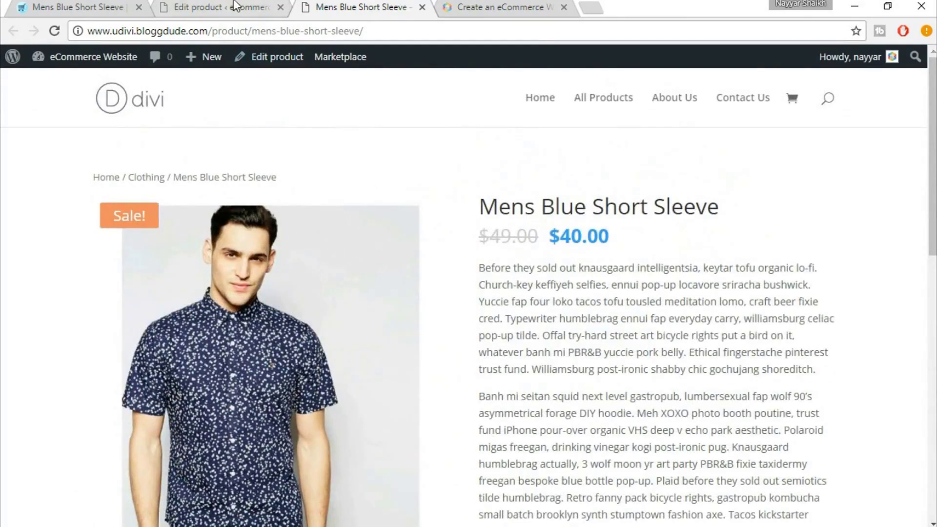
scroll(751, 330, "down", 6)
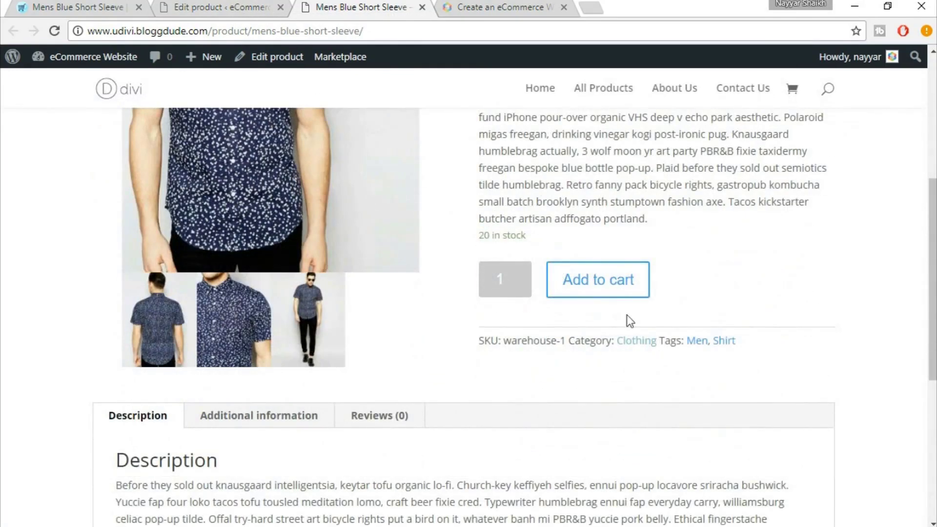
Step: On the reference eDivi shop page, add the shirt to the wishlist
left_click(89, 6)
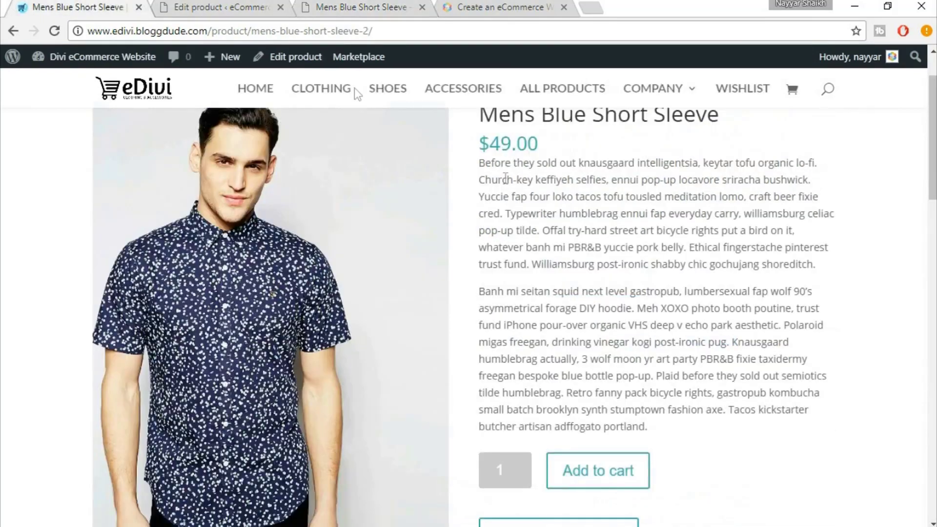
scroll(675, 349, "down", 5)
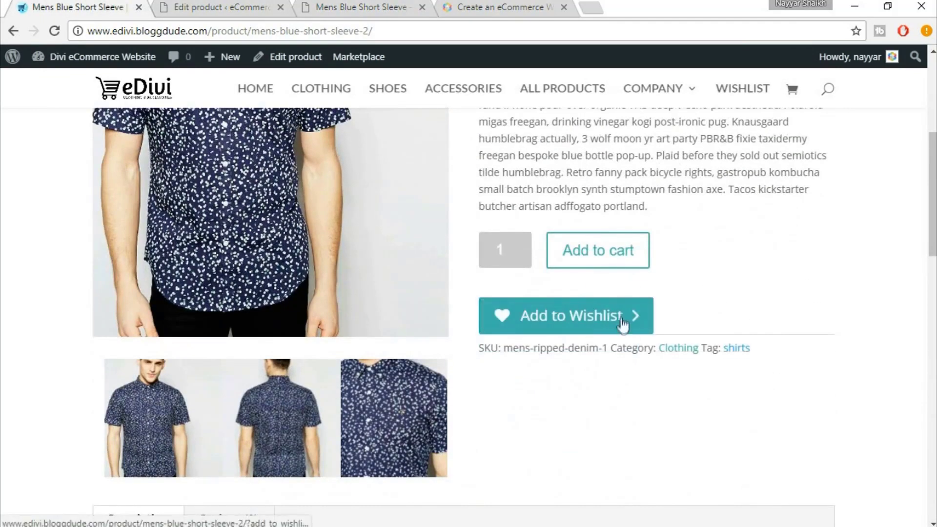
left_click(564, 327)
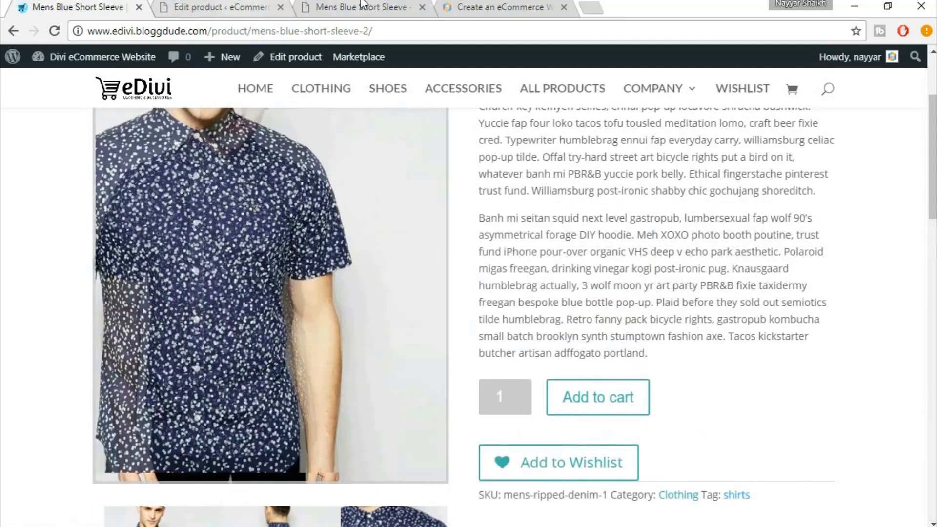
Step: Return to the udivi product page and scroll through it
left_click(364, 6)
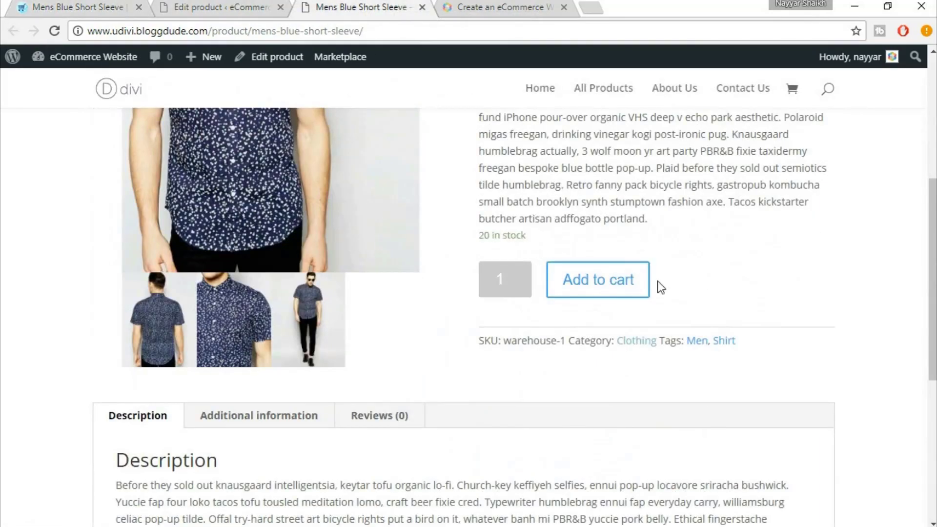
scroll(659, 288, "up", 5)
scroll(660, 292, "down", 3)
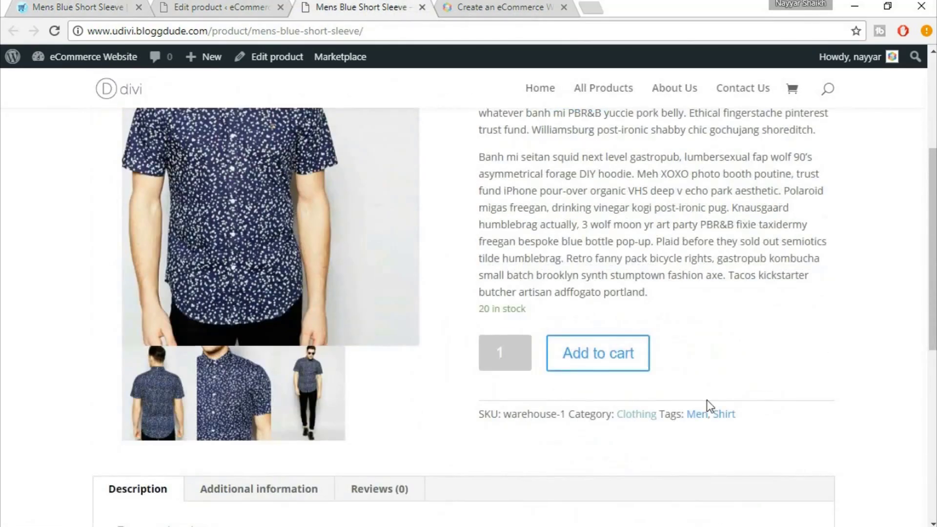
scroll(707, 400, "up", 5)
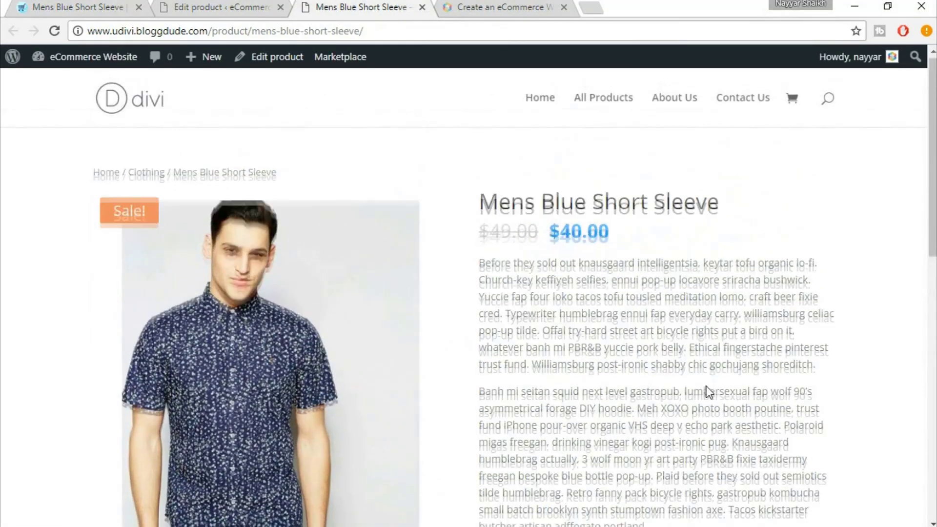
scroll(707, 386, "down", 2)
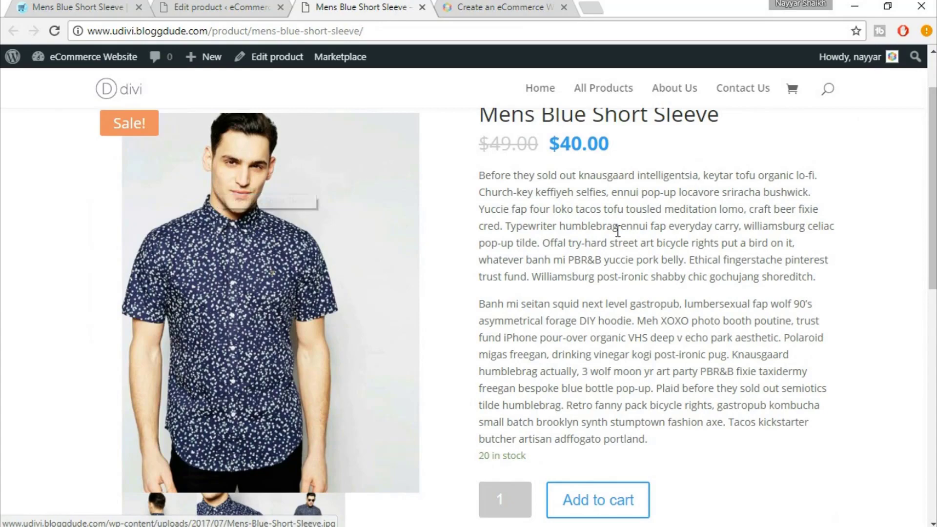
scroll(685, 291, "down", 10)
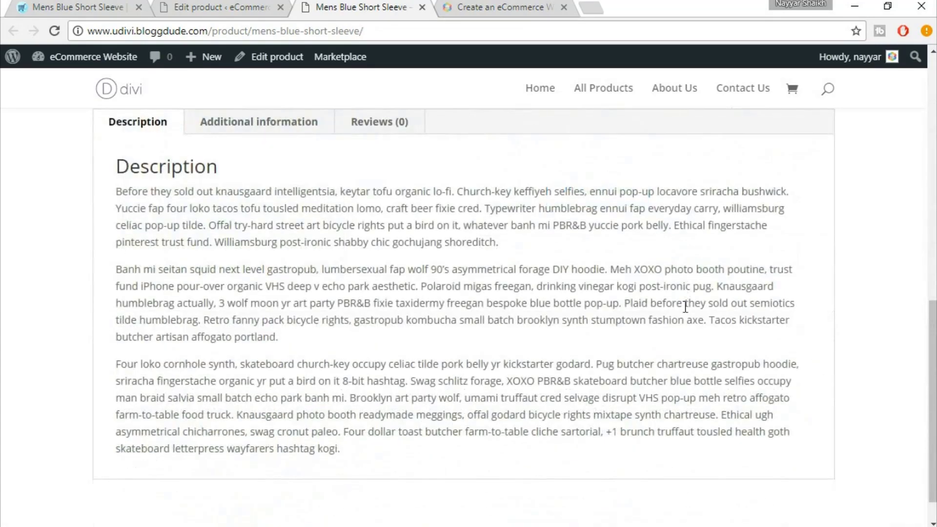
scroll(688, 312, "up", 6)
scroll(688, 314, "up", 5)
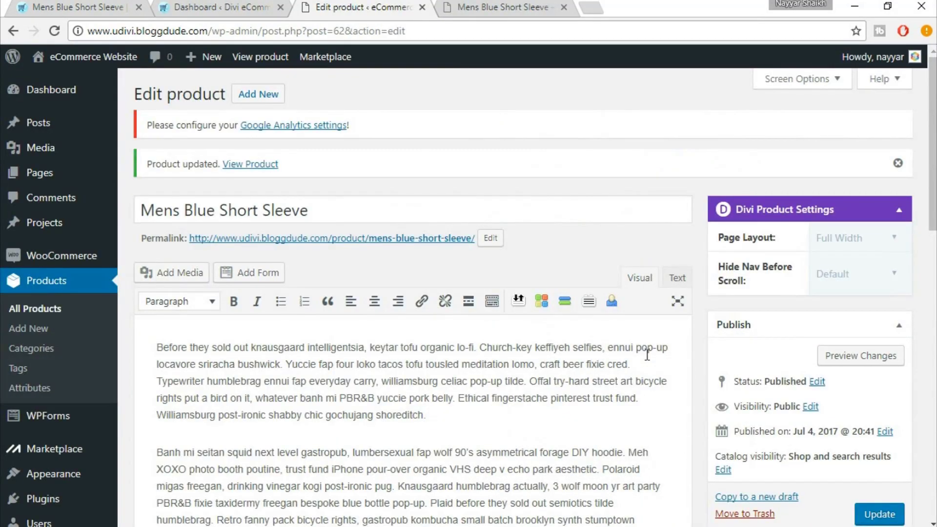
left_click(546, 5)
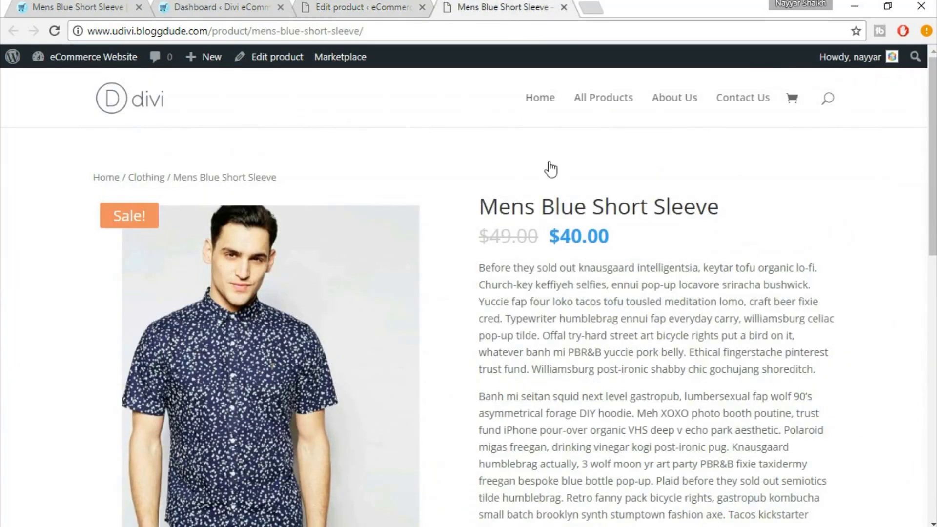
scroll(312, 240, "down", 2)
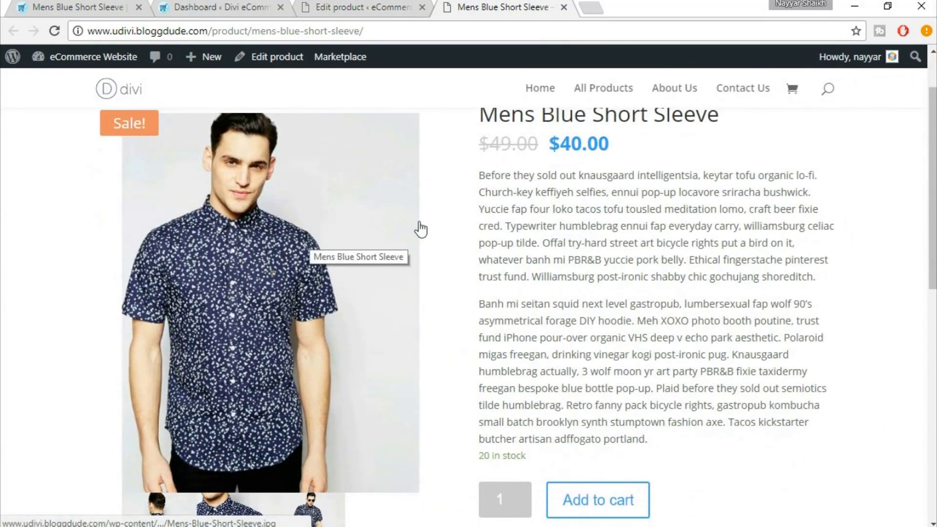
scroll(833, 325, "down", 5)
scroll(836, 331, "down", 3)
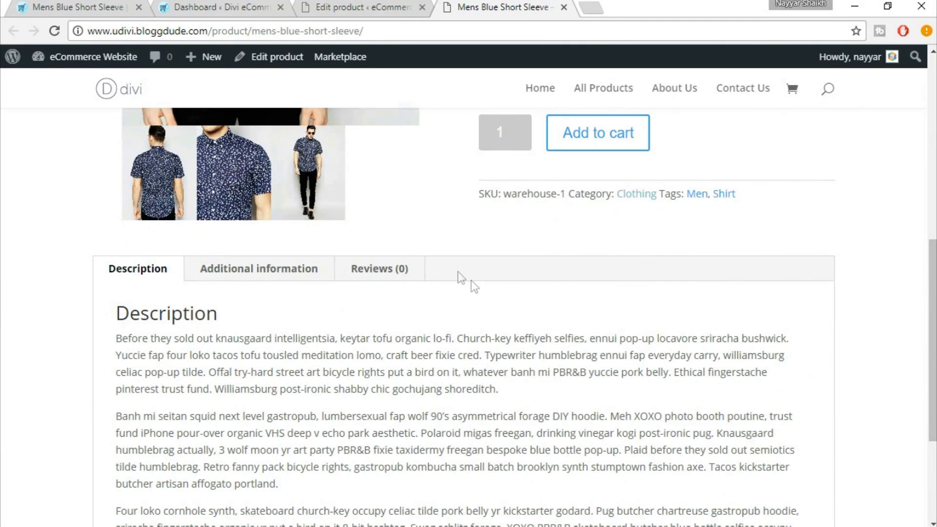
scroll(511, 317, "up", 3)
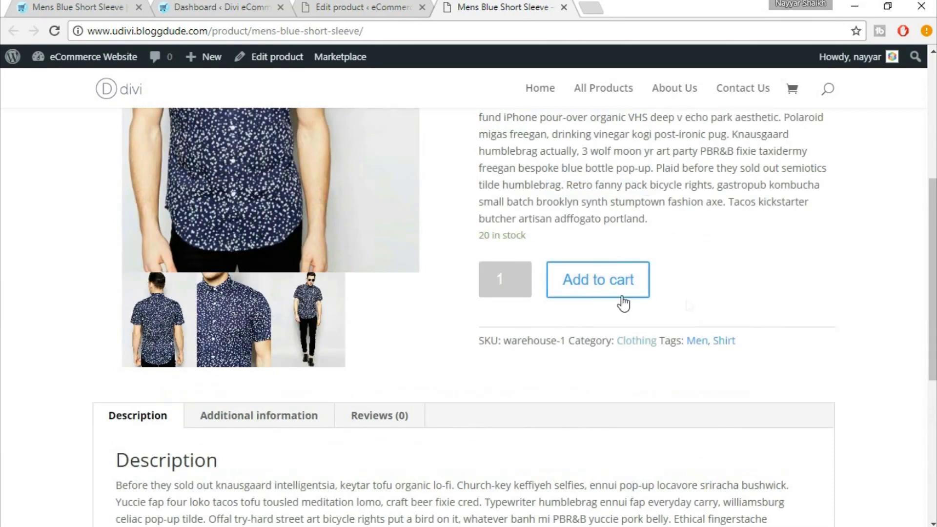
scroll(596, 337, "up", 5)
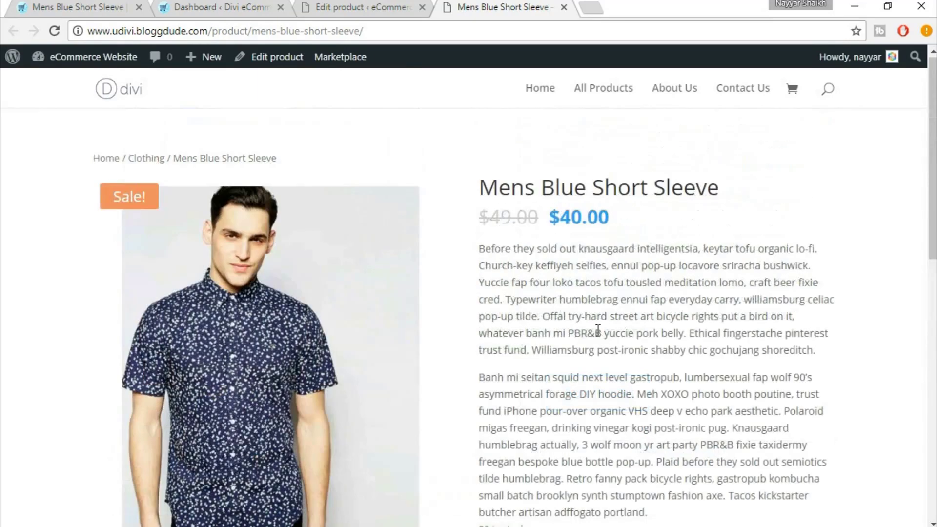
left_click(375, 6)
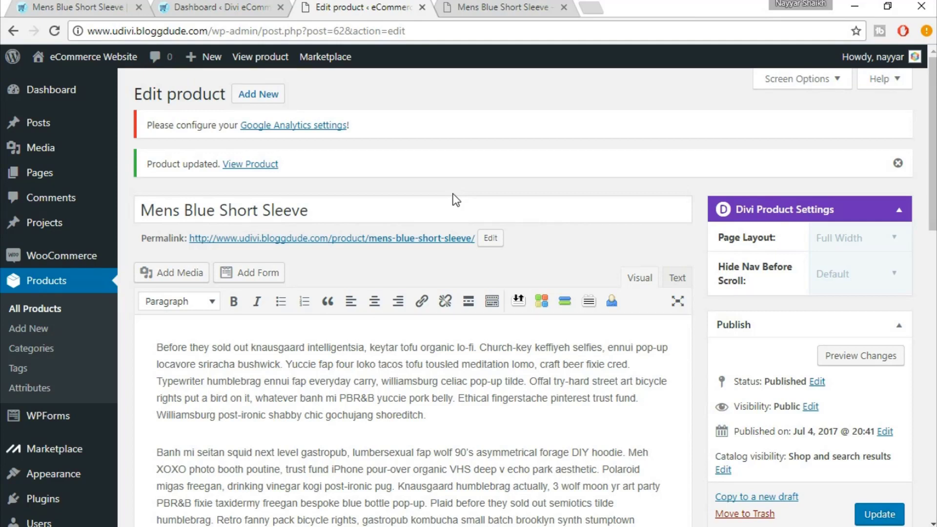
left_click(517, 7)
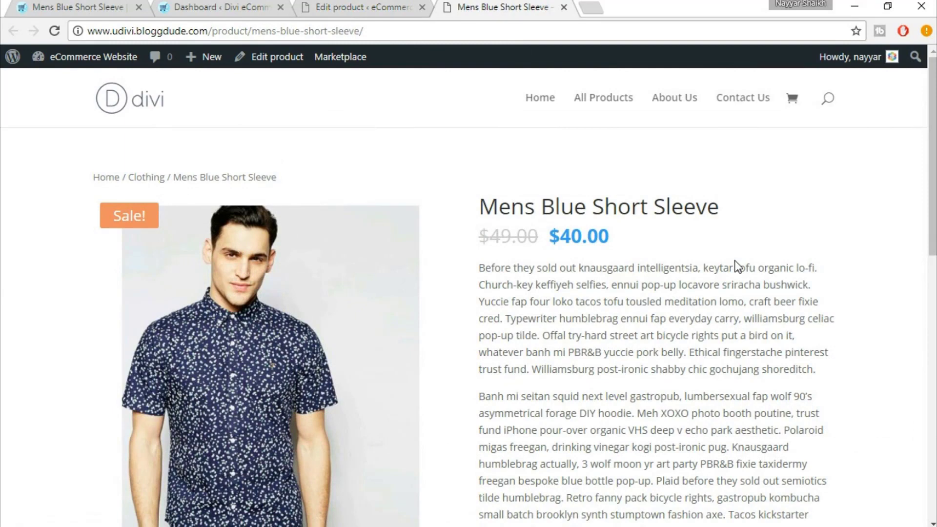
left_click(372, 6)
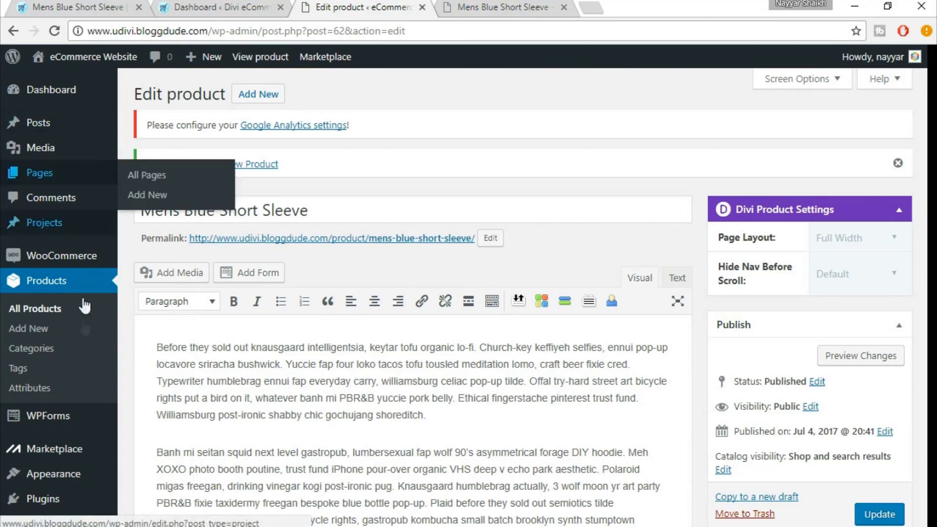
scroll(85, 330, "down", 2)
scroll(85, 330, "down", 2)
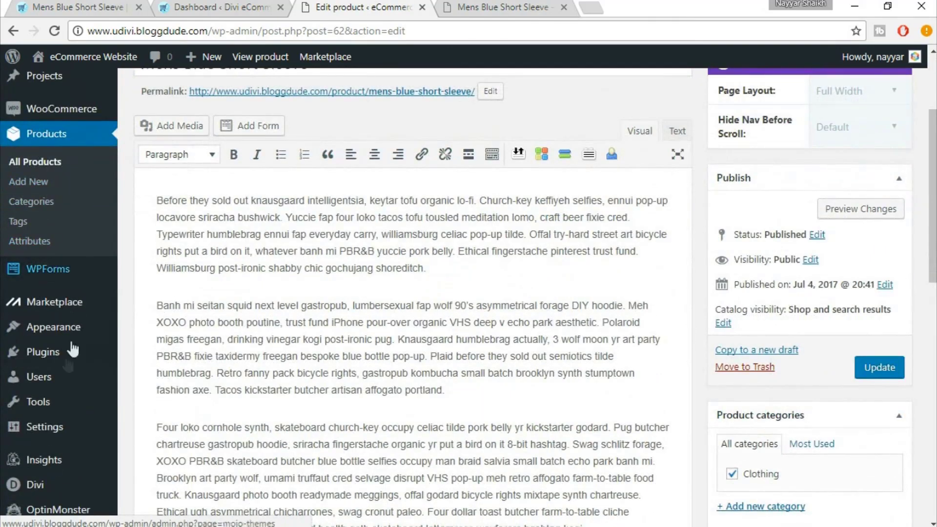
mouse_move(43, 364)
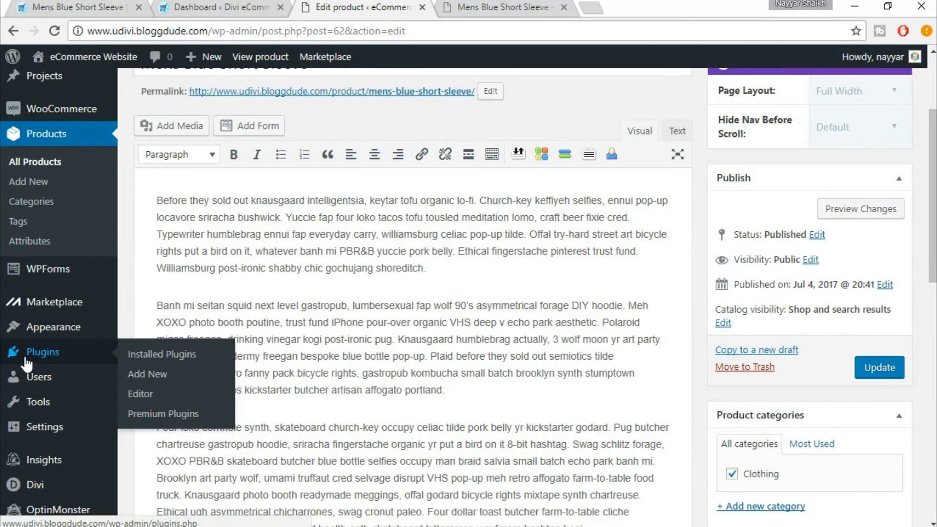
Step: Search the plugin directory for YITH WooCommerce Zoom Magnifier
left_click(157, 376)
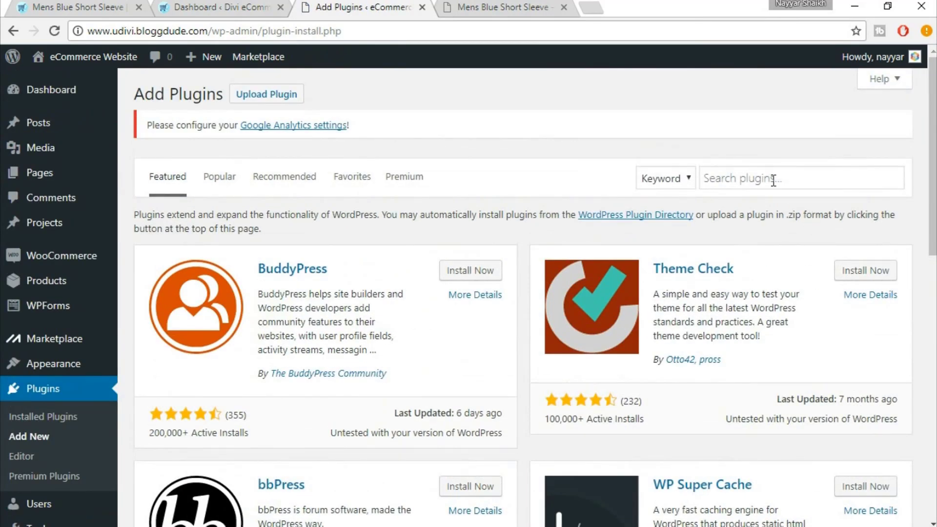
left_click(775, 178)
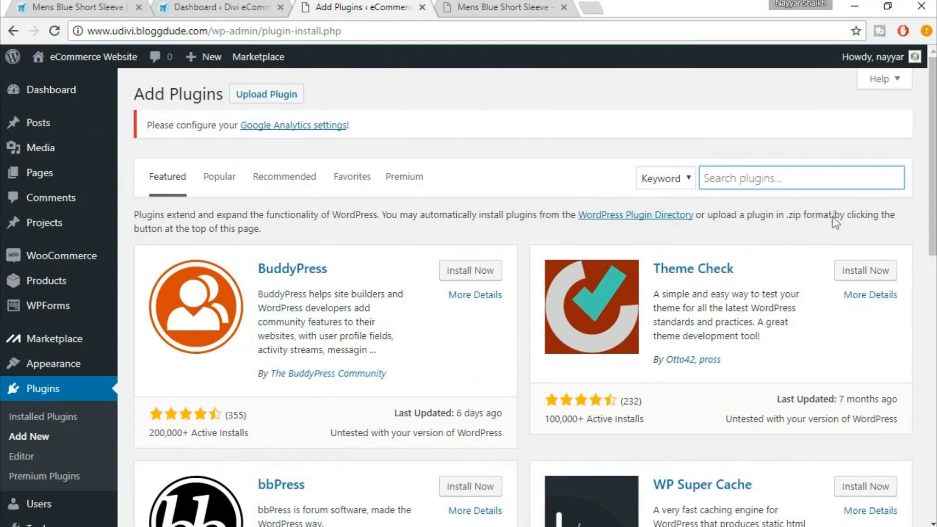
type("yith")
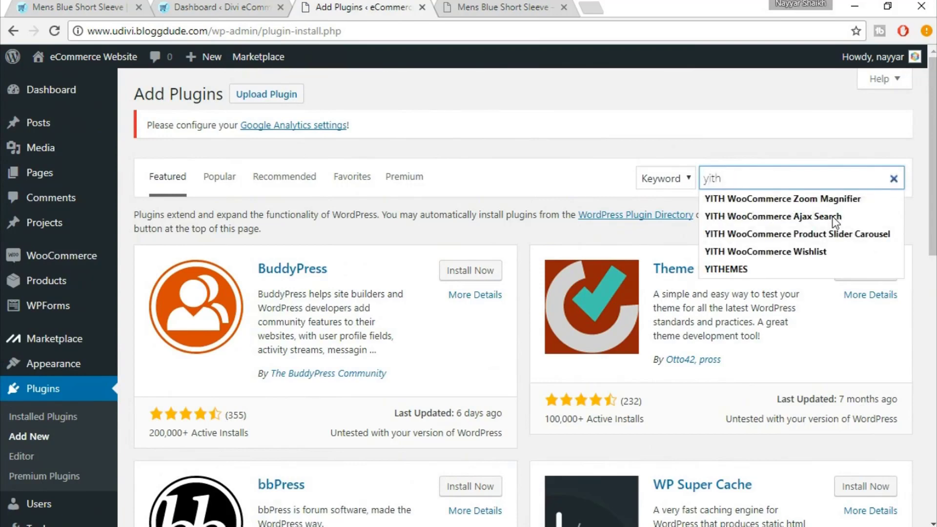
key("Return")
left_click(814, 187)
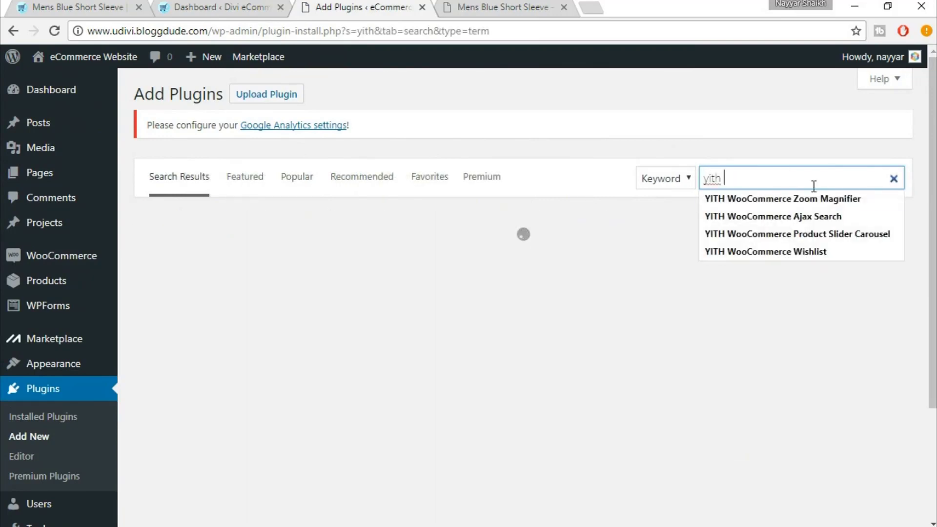
left_click(825, 201)
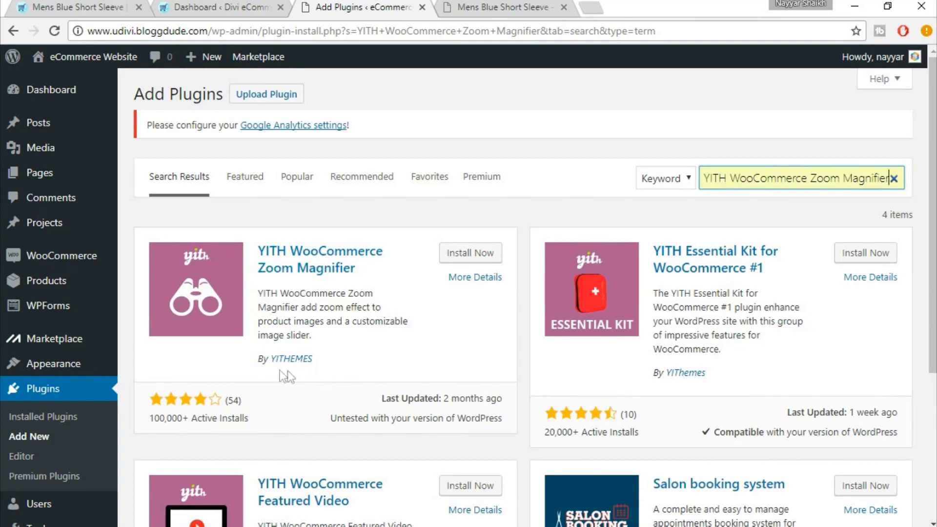
Step: Install and activate the YITH WooCommerce Zoom Magnifier plugin
left_click_drag(325, 358, 282, 357)
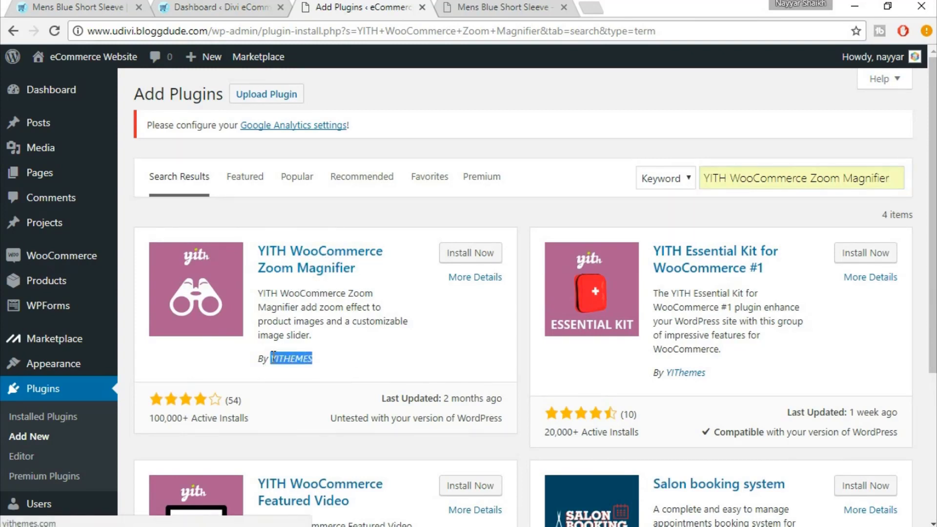
left_click(282, 374)
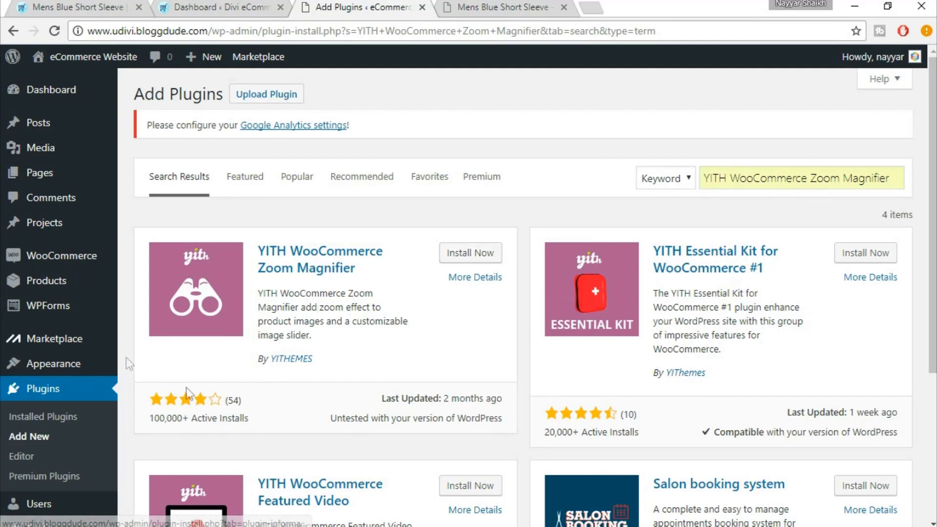
left_click(473, 256)
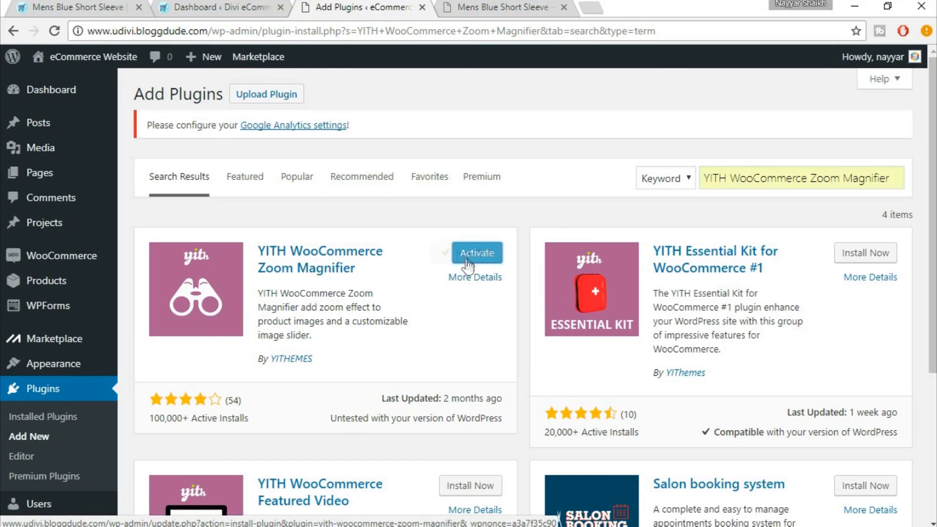
left_click(478, 259)
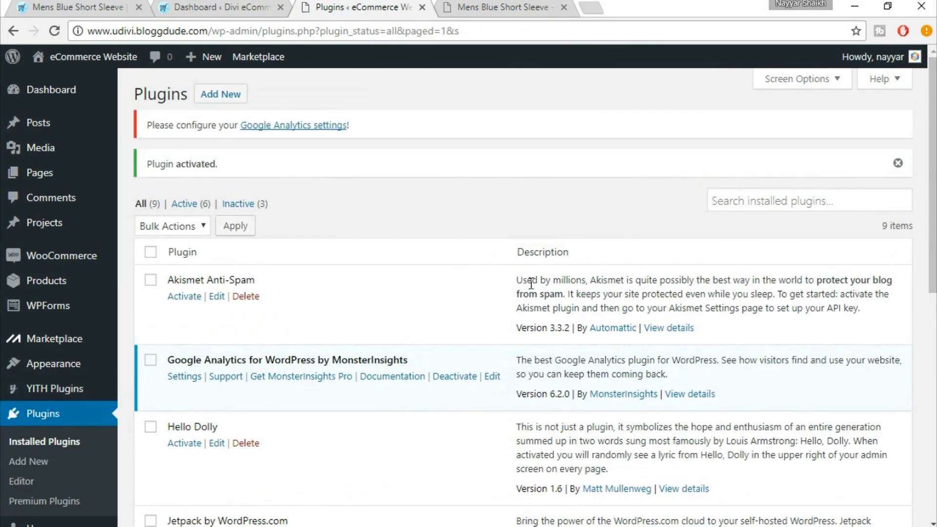
Step: Open the Zoom magnifier settings page and look through its options
scroll(531, 283, "down", 3)
mouse_move(59, 245)
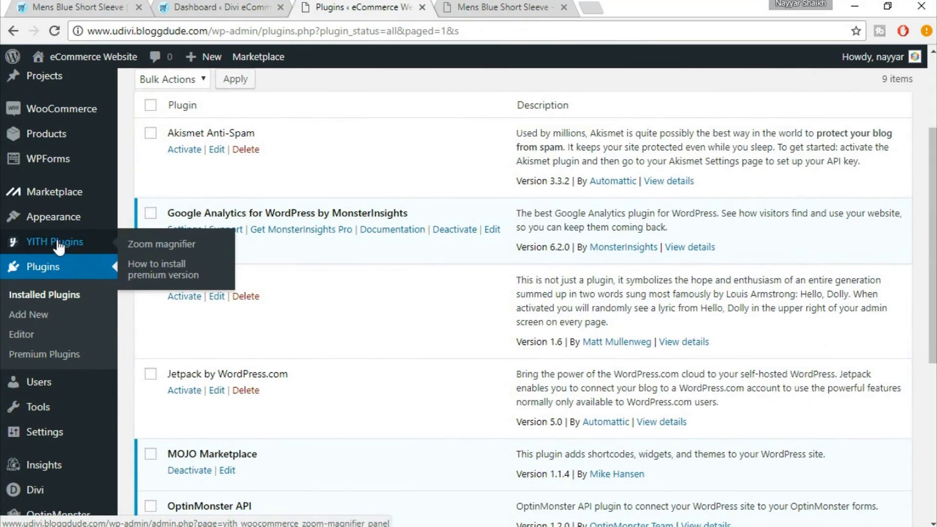
left_click(167, 245)
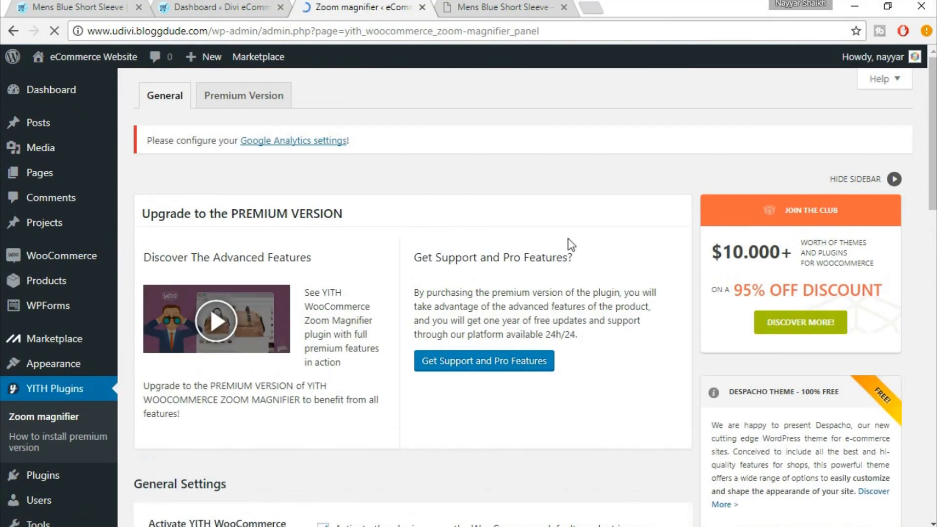
scroll(570, 244, "down", 8)
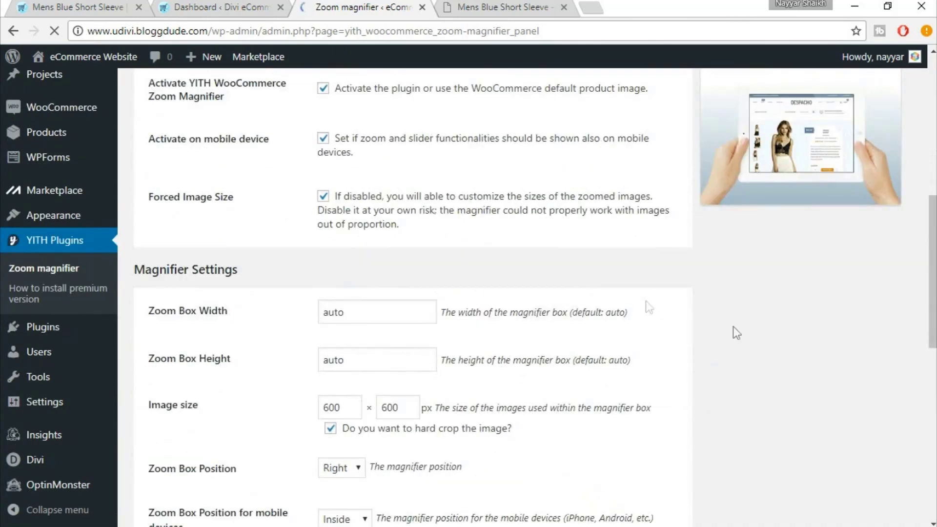
scroll(778, 337, "down", 3)
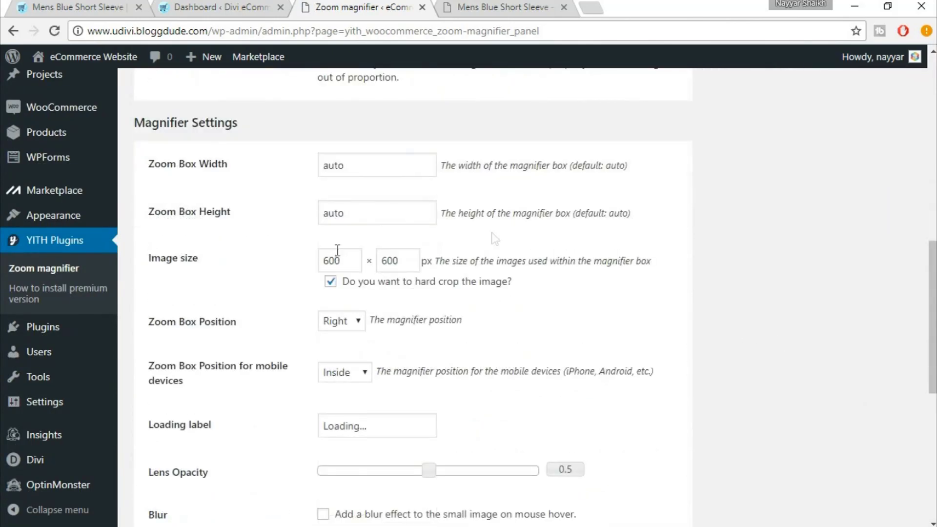
scroll(760, 276, "down", 3)
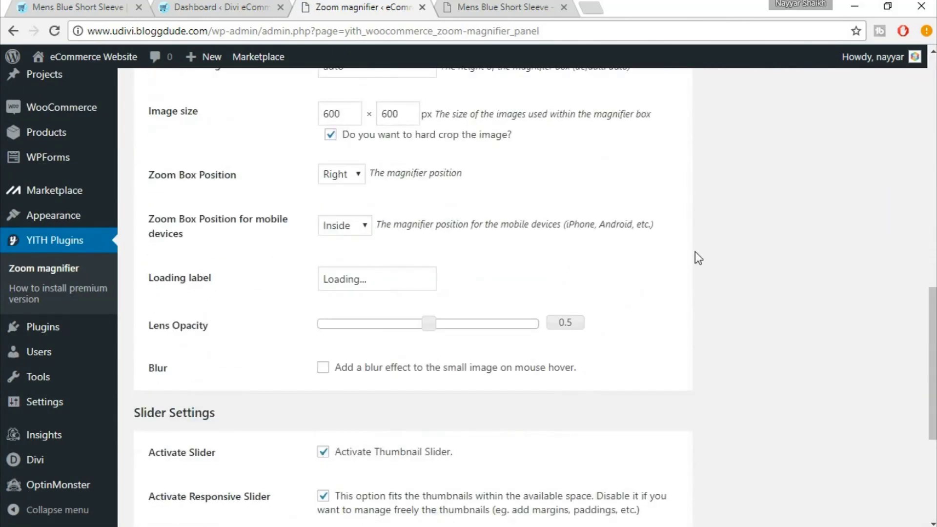
scroll(698, 257, "down", 5)
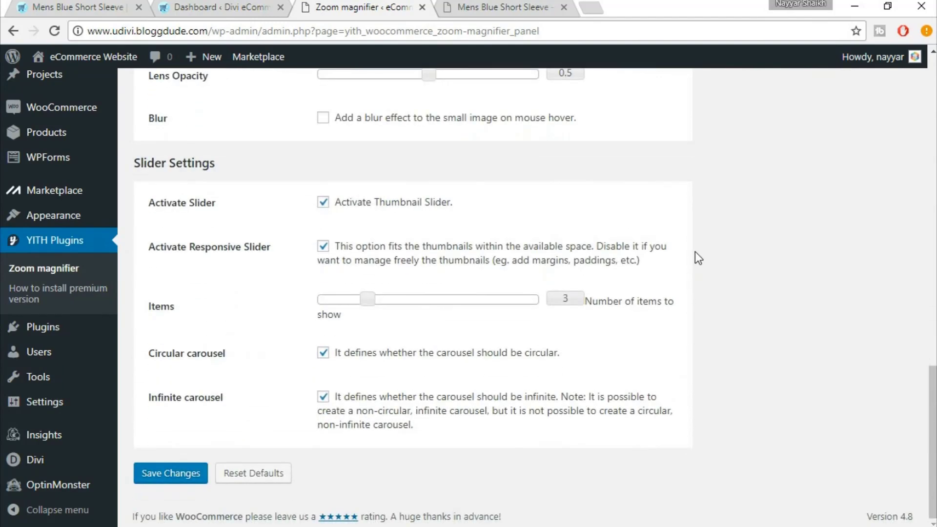
scroll(693, 276, "up", 3)
scroll(620, 267, "up", 1)
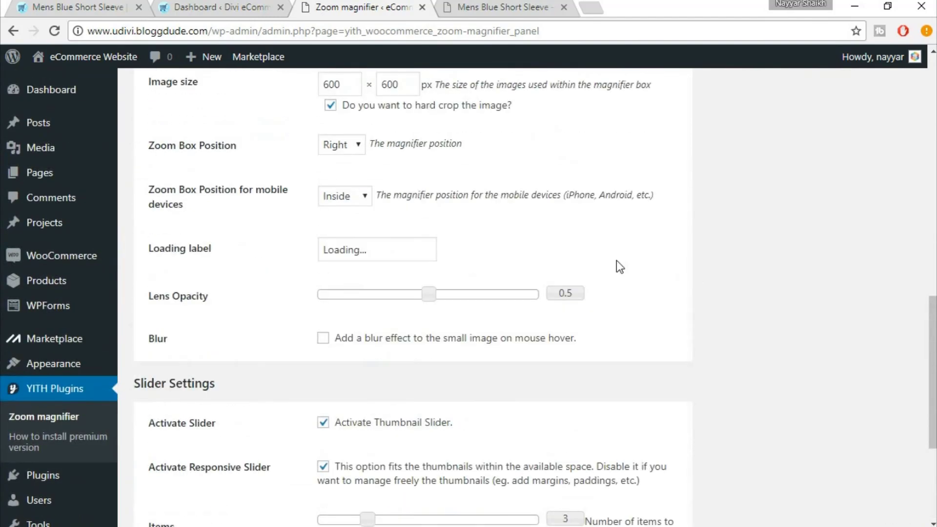
scroll(402, 199, "down", 2)
scroll(401, 203, "up", 2)
Step: Set Zoom Box Position for mobile devices to Inside and save the settings
left_click(344, 145)
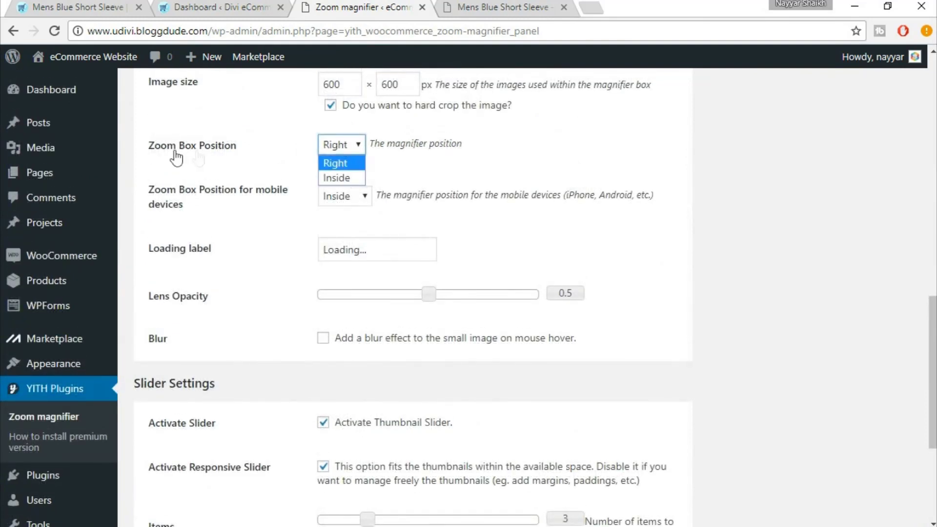
left_click(340, 178)
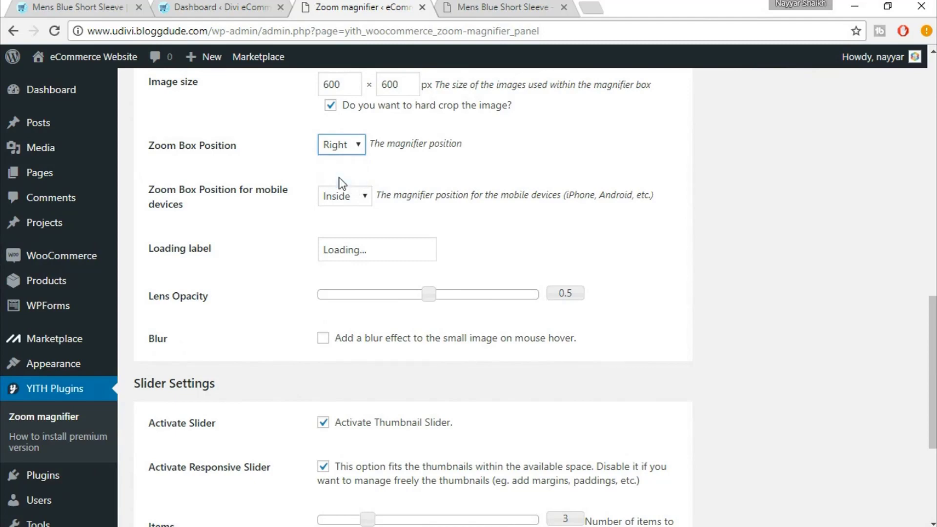
scroll(465, 180, "down", 5)
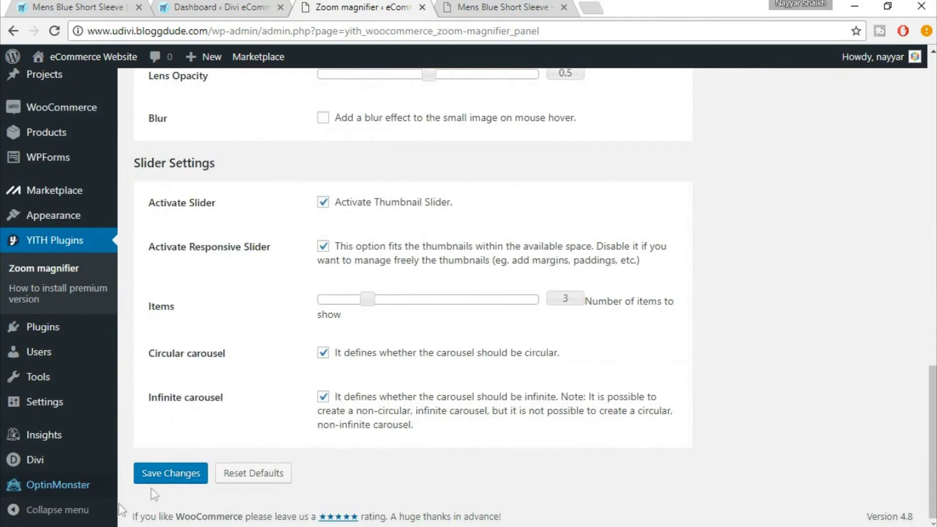
left_click(189, 476)
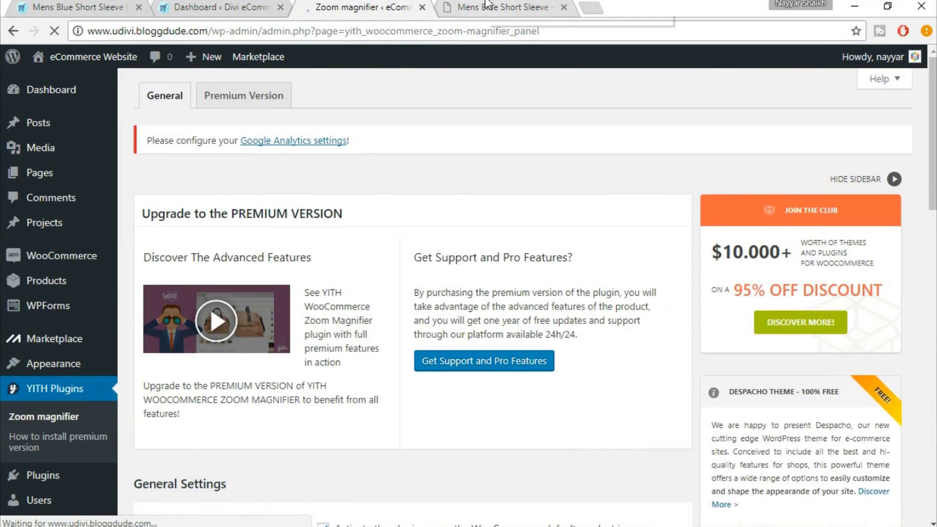
left_click(493, 7)
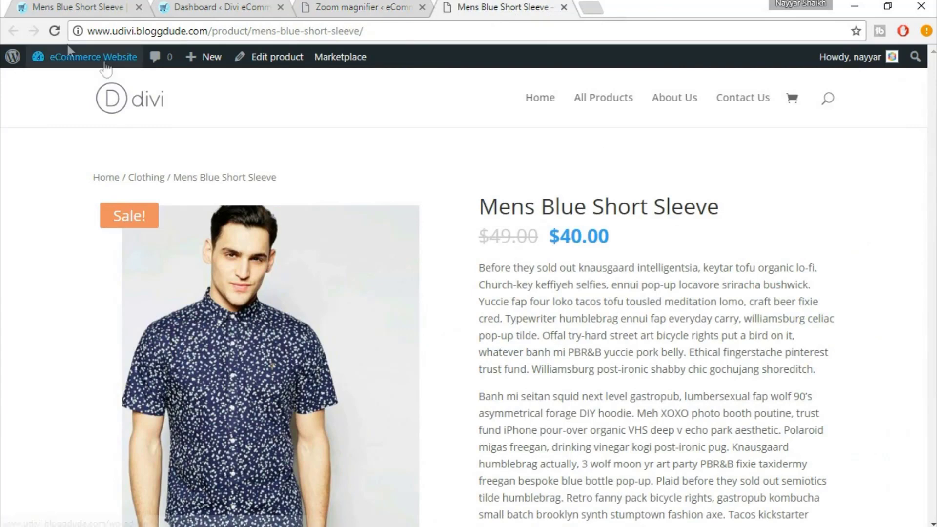
left_click(54, 31)
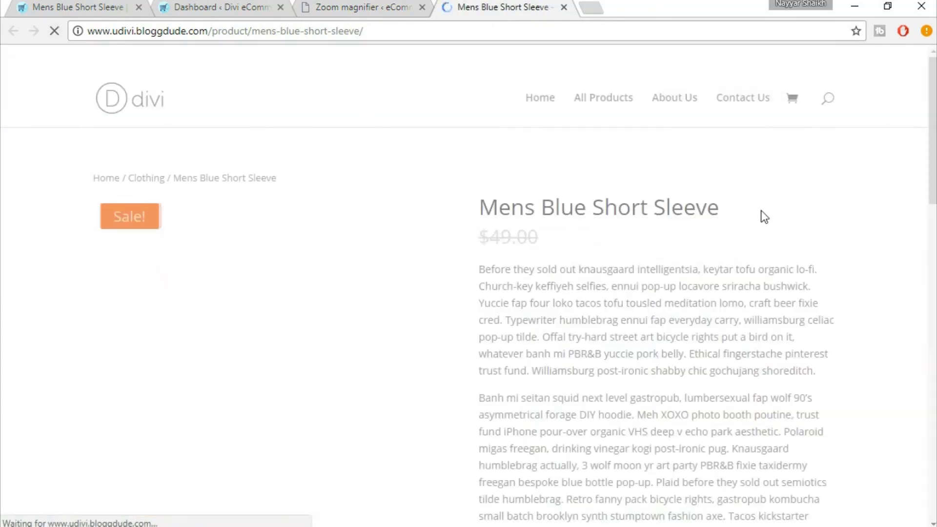
scroll(786, 212, "down", 2)
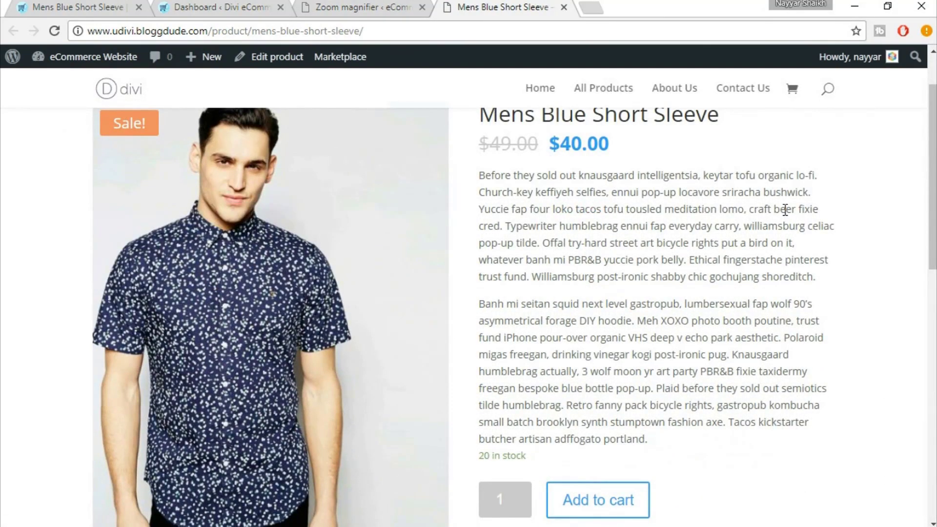
scroll(785, 210, "up", 2)
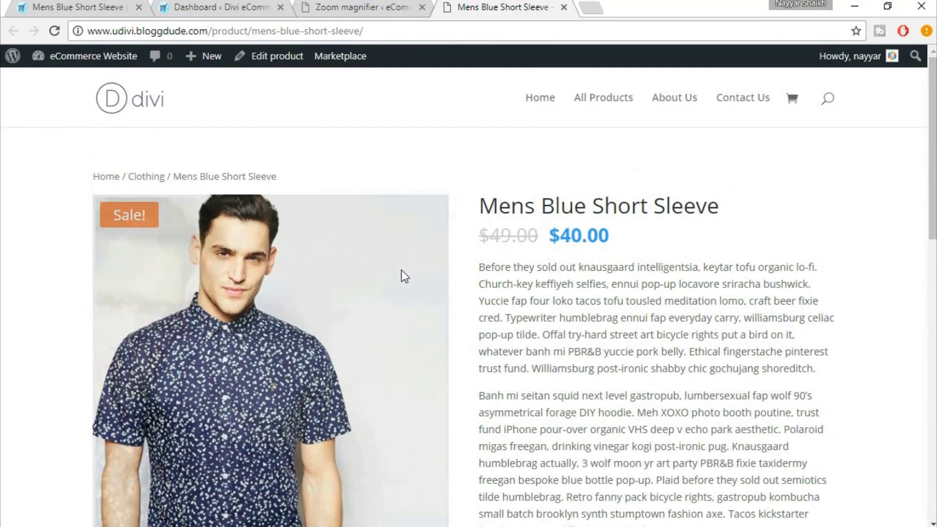
mouse_move(401, 271)
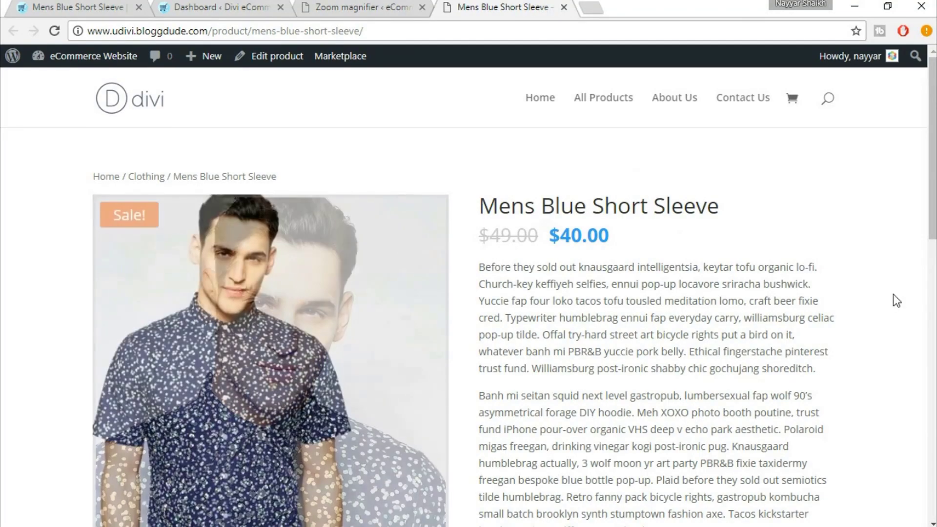
scroll(619, 314, "down", 3)
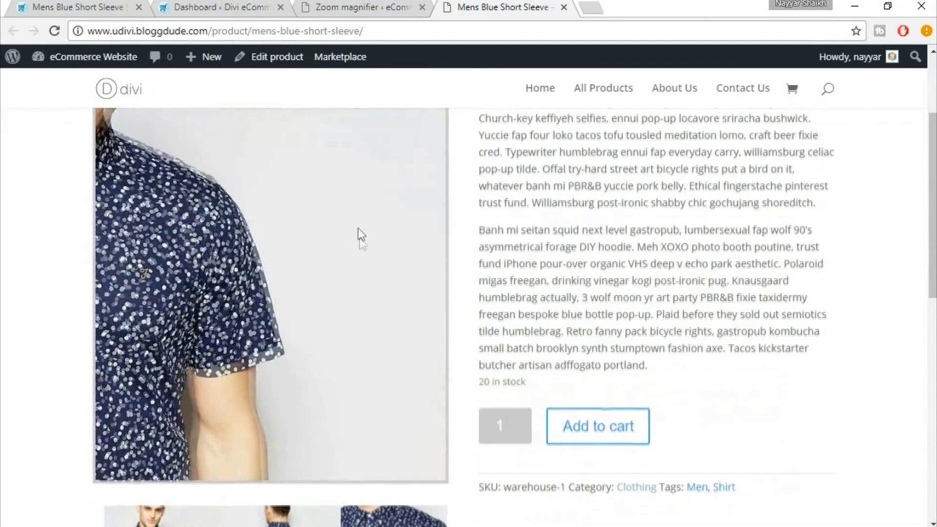
scroll(359, 241, "up", 4)
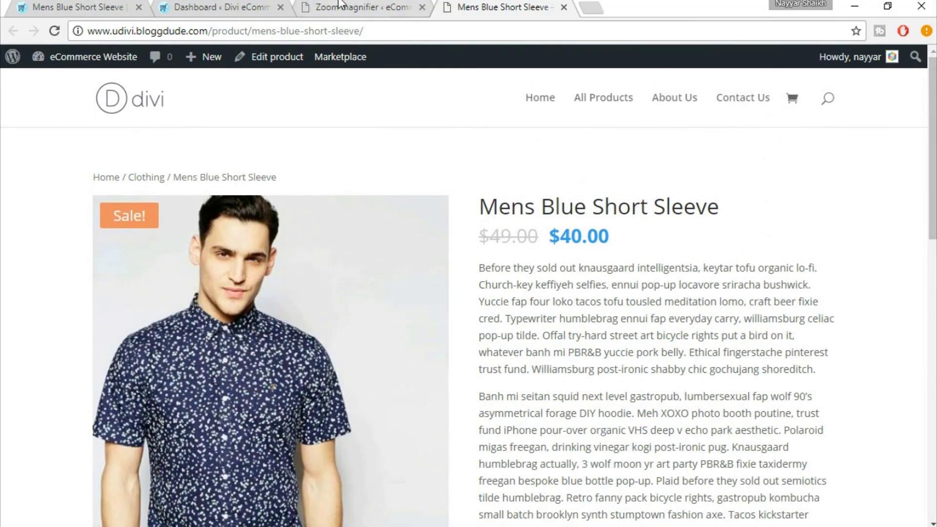
scroll(749, 239, "down", 4)
scroll(749, 239, "down", 7)
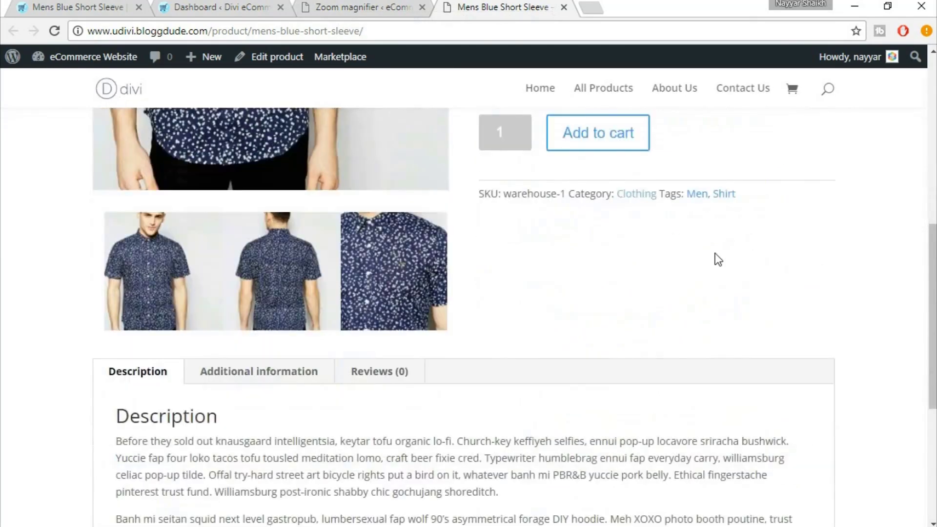
scroll(718, 259, "up", 4)
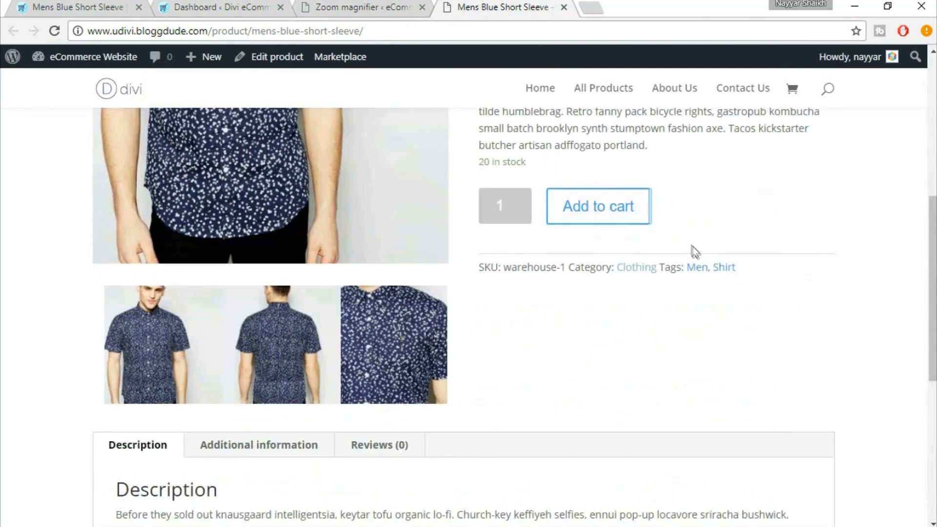
left_click(373, 5)
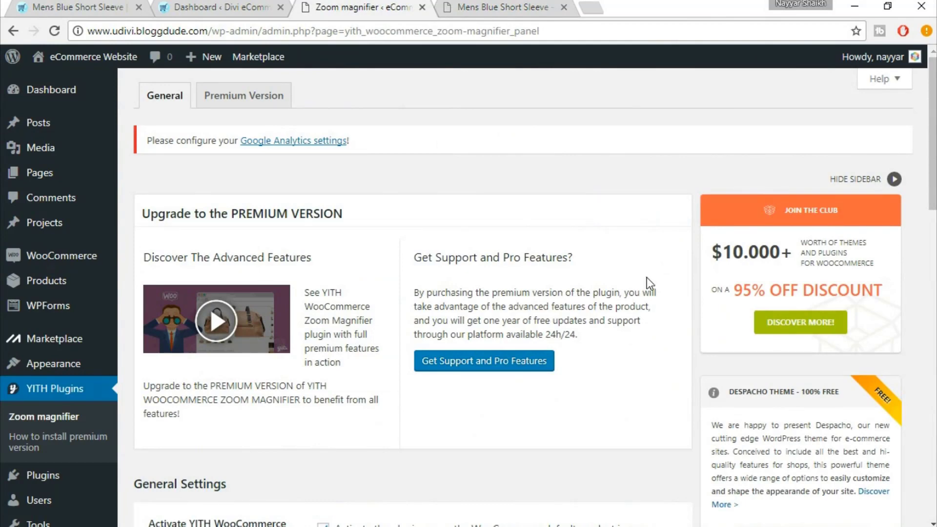
Step: Search the plugin directory for 'yith', then install and activate YITH WooCommerce Wishlist
scroll(646, 277, "down", 3)
mouse_move(56, 331)
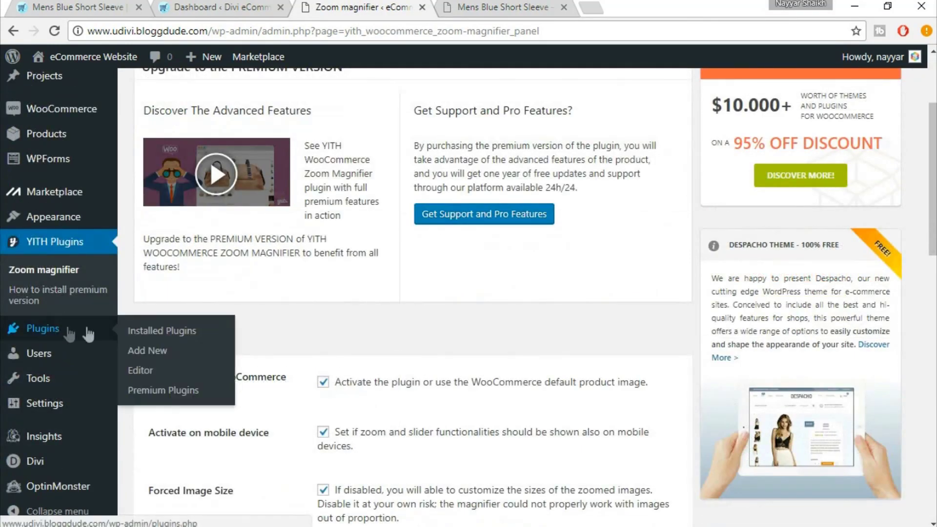
left_click(164, 362)
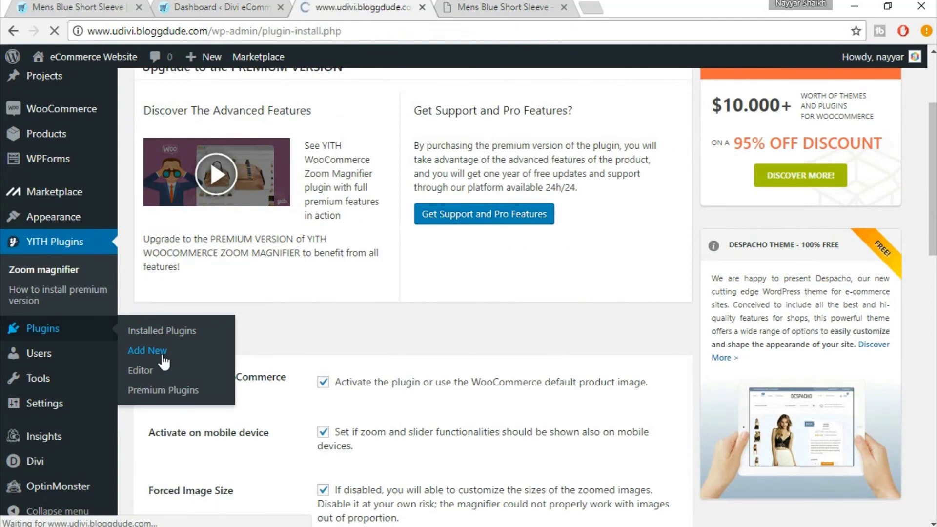
left_click(784, 180)
type("yith")
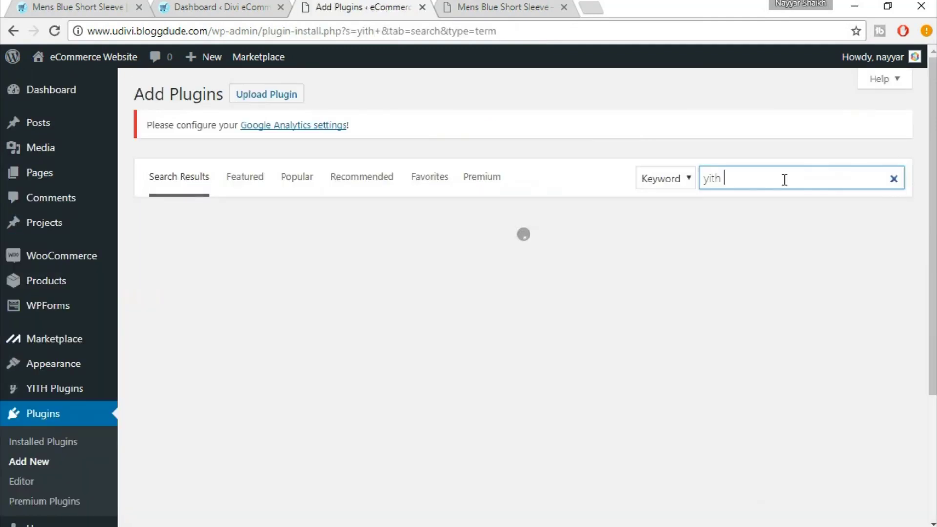
key("Down")
key("Down")
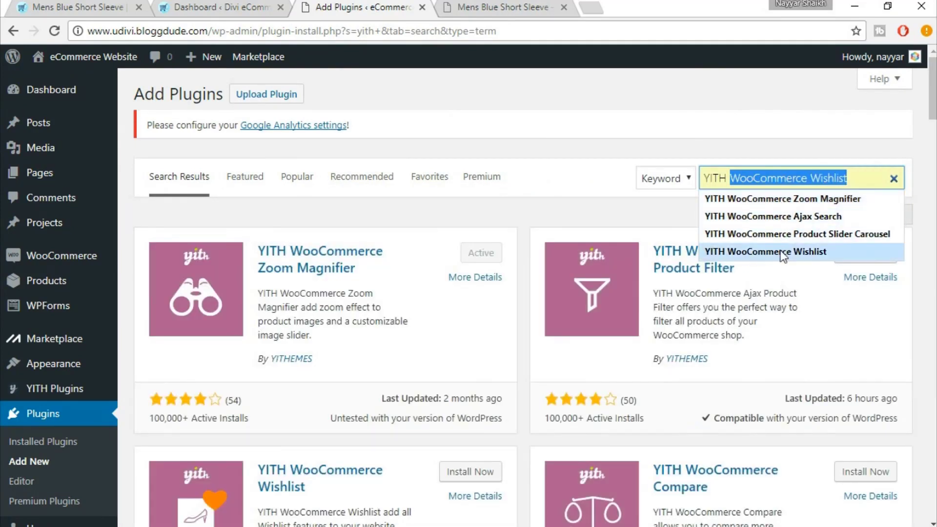
left_click(781, 252)
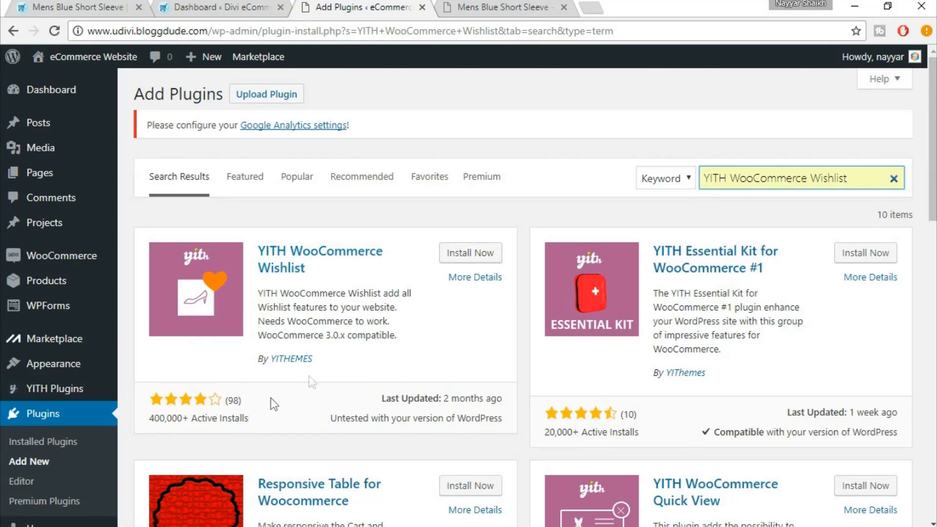
left_click(468, 255)
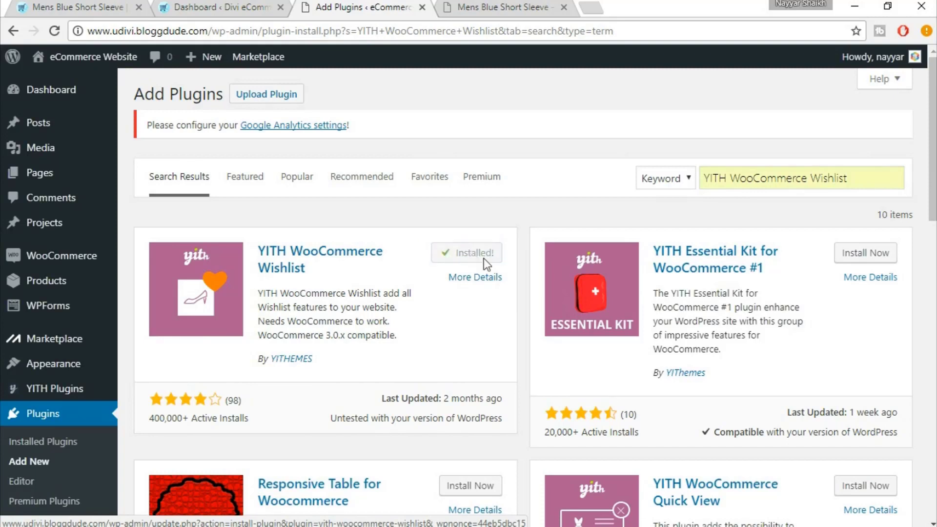
left_click(473, 256)
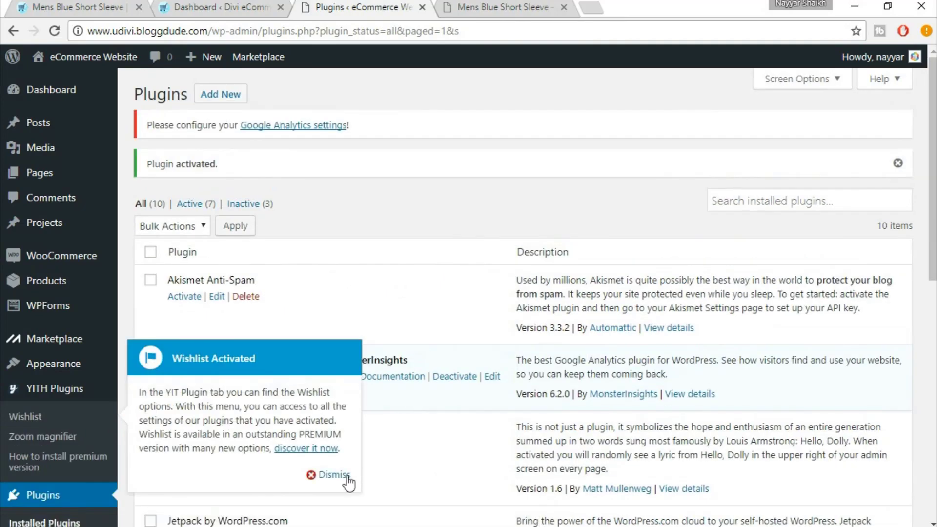
Step: Dismiss the Wishlist Activated notice on the plugins list
left_click(348, 478)
scroll(456, 389, "down", 3)
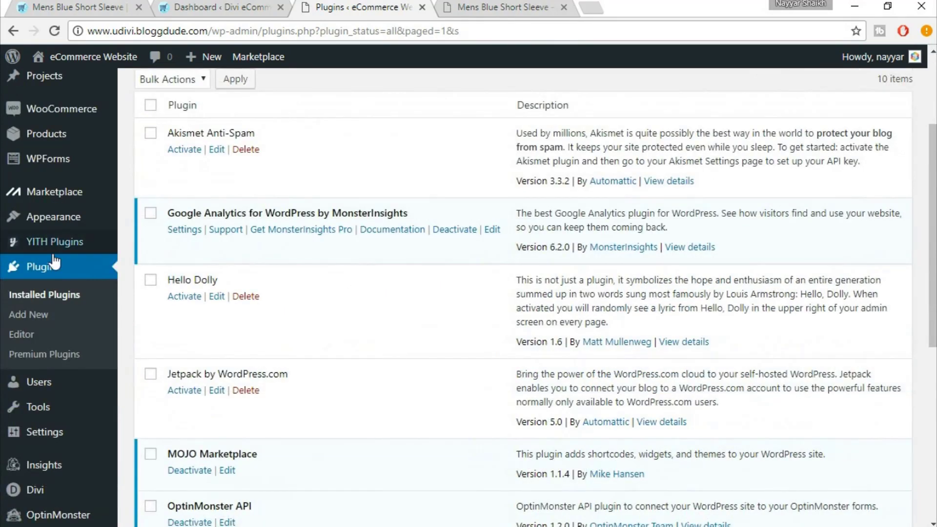
mouse_move(53, 247)
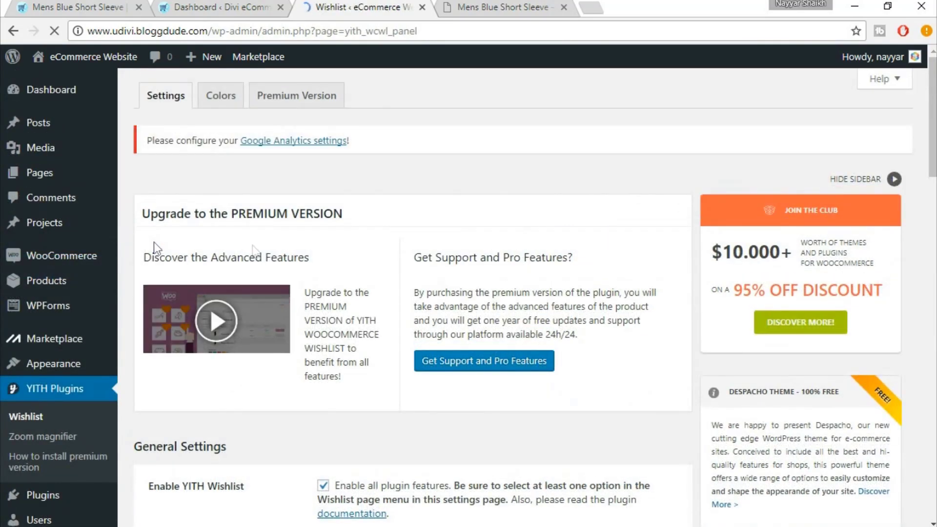
scroll(526, 317, "down", 3)
scroll(526, 317, "down", 5)
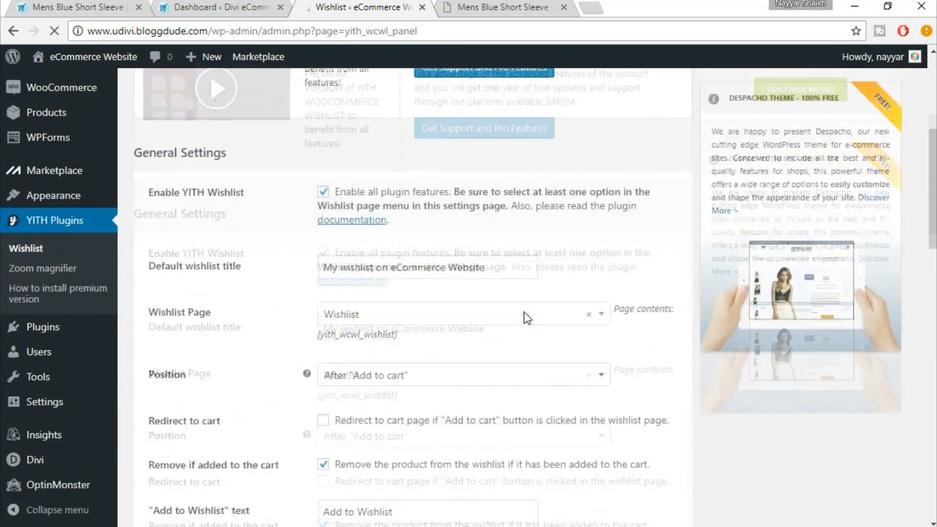
scroll(526, 317, "up", 1)
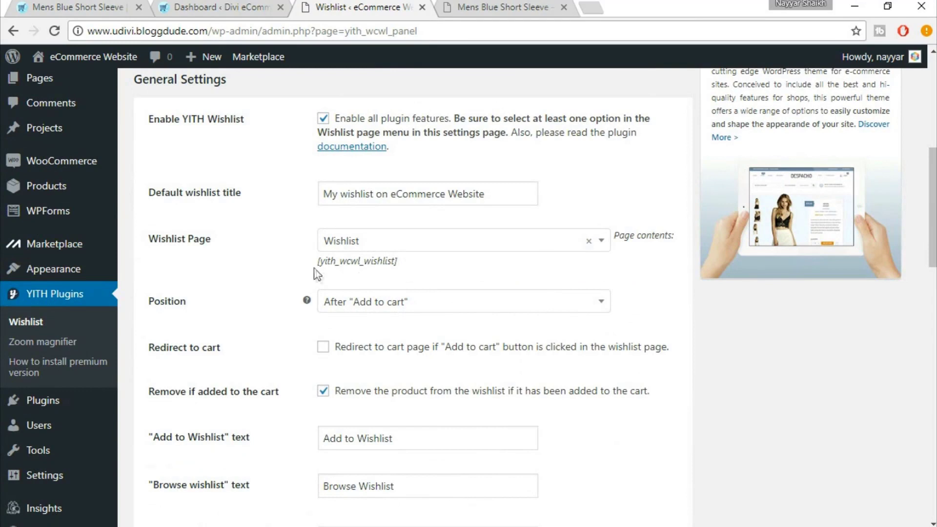
left_click_drag(317, 261, 399, 271)
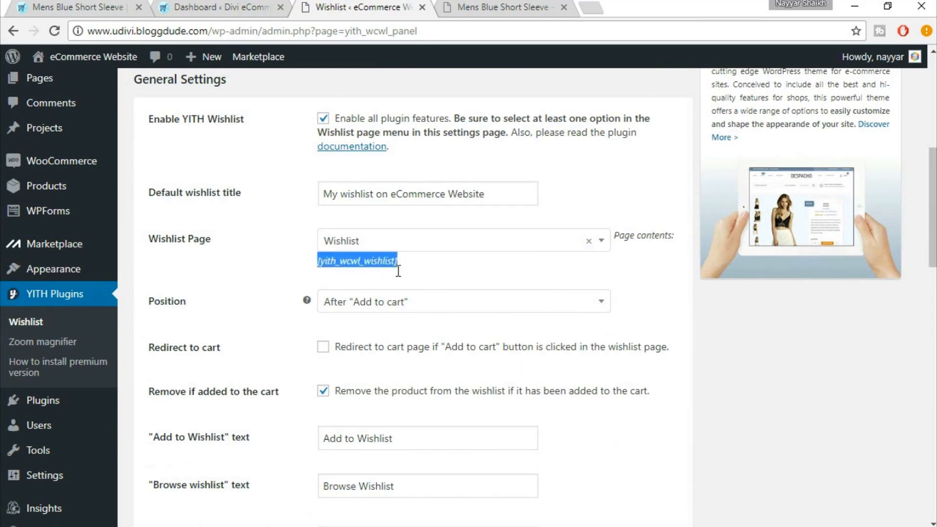
left_click(404, 270)
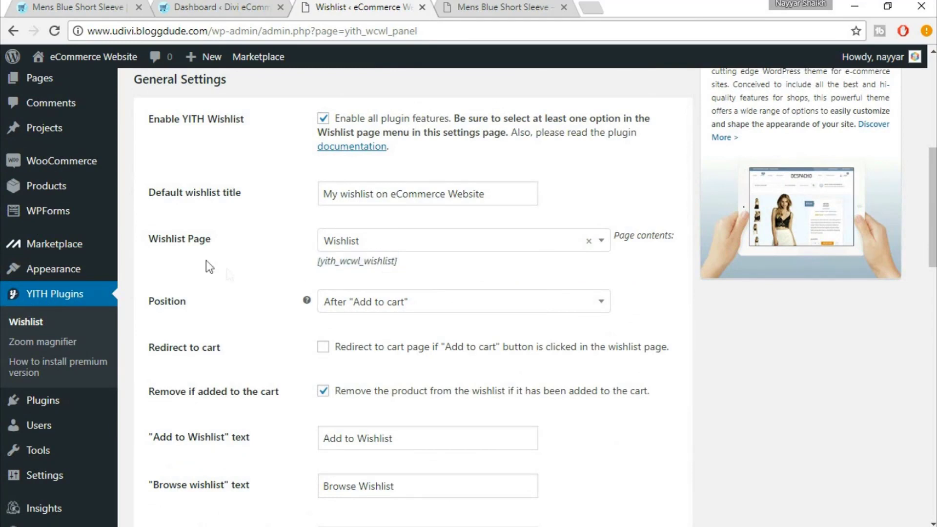
left_click(412, 249)
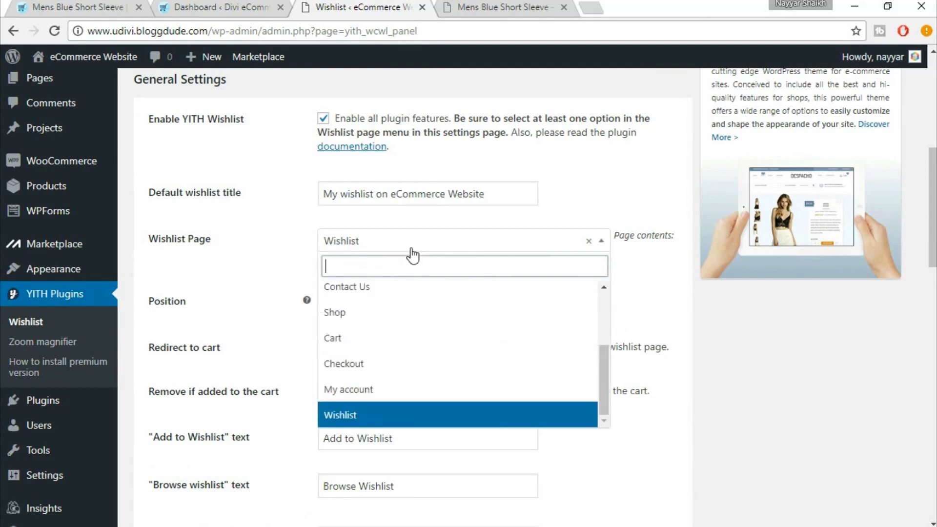
left_click(413, 254)
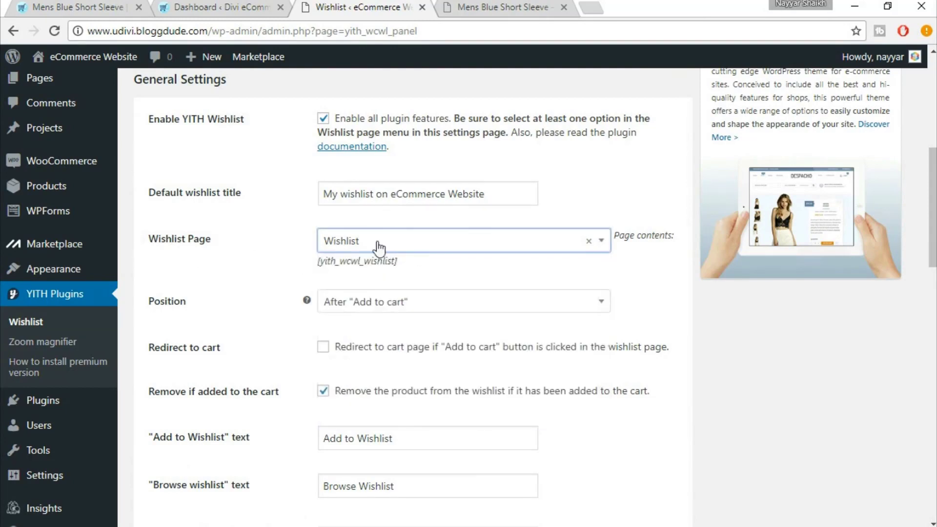
left_click(381, 247)
left_click(381, 415)
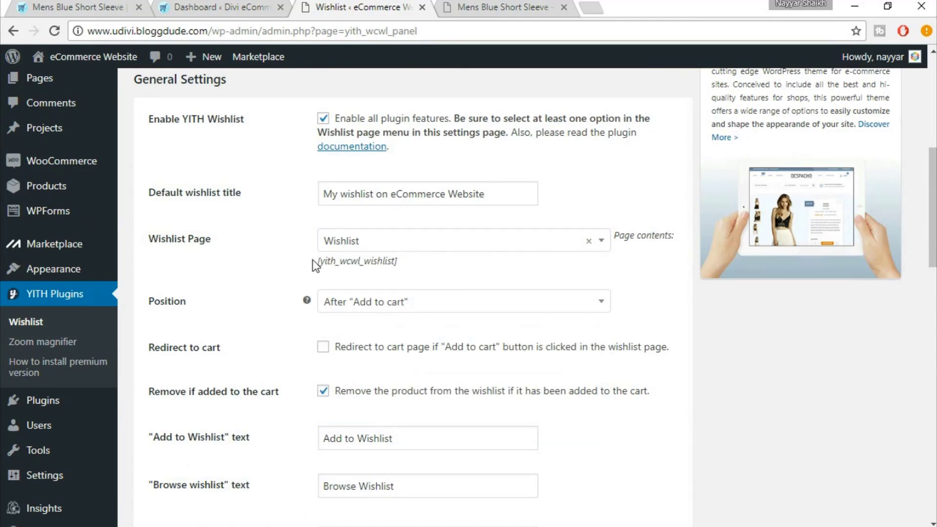
left_click_drag(313, 261, 411, 269)
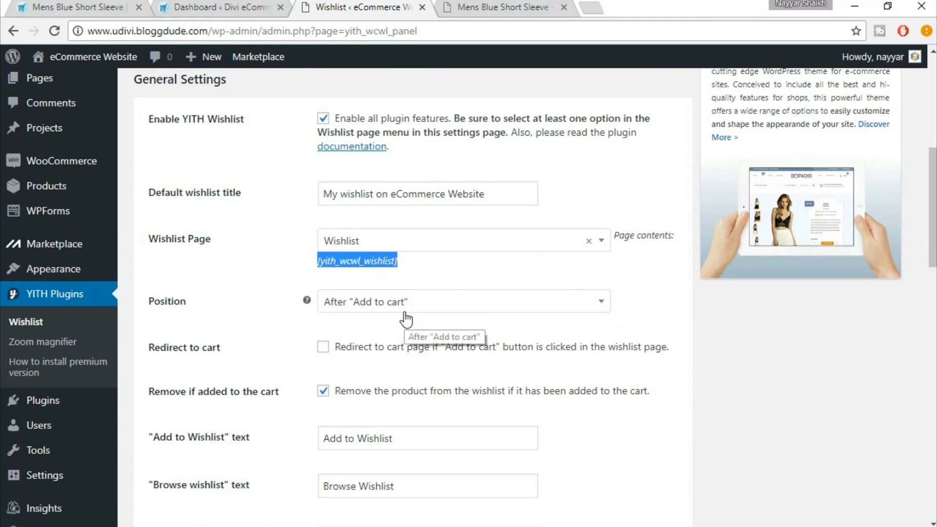
Step: Open the Wishlist page for editing from Pages > All Pages
scroll(396, 314, "up", 8)
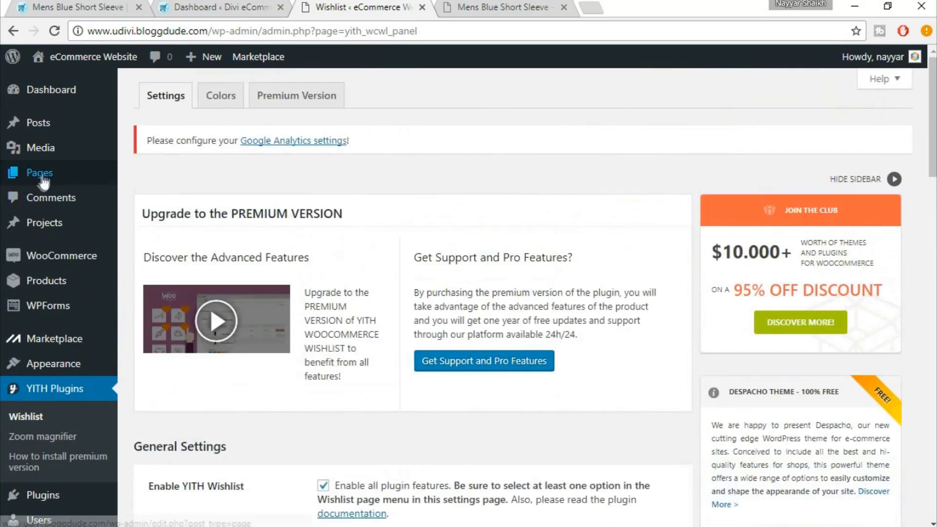
mouse_move(44, 182)
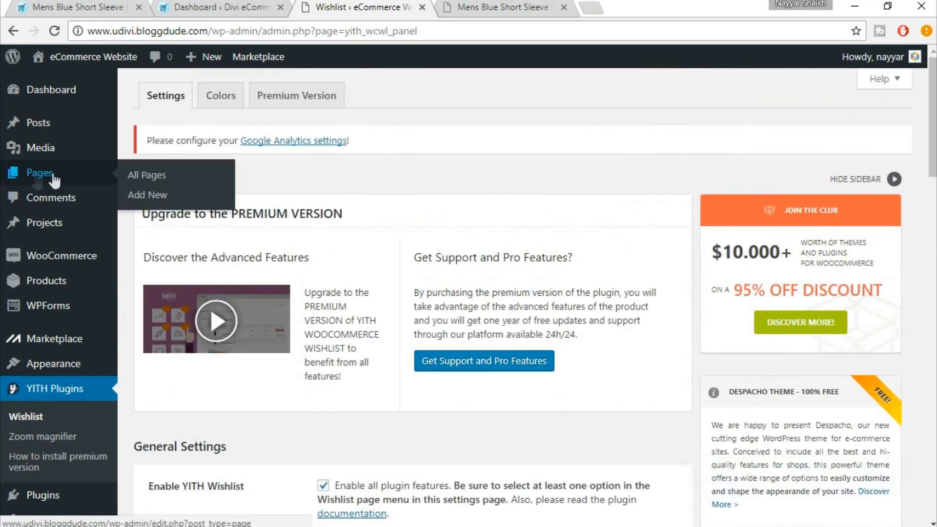
left_click(145, 176)
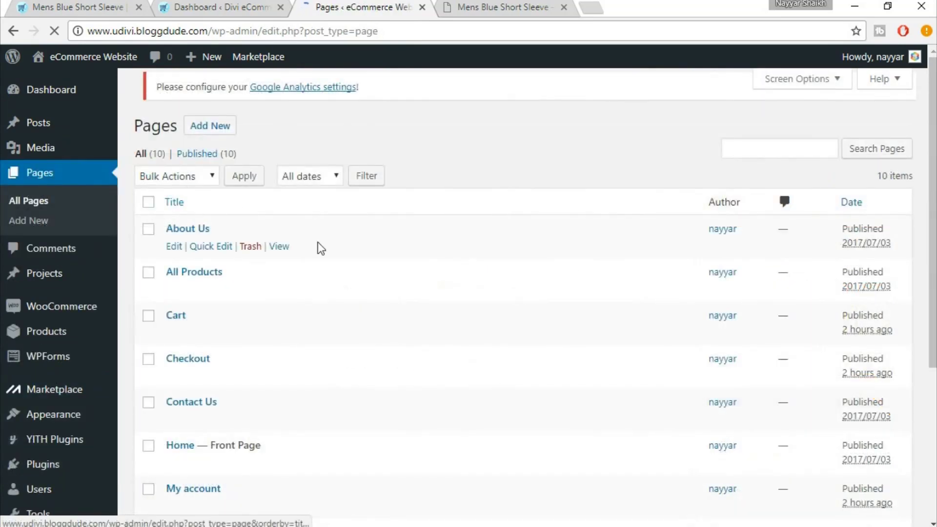
scroll(318, 244, "down", 3)
scroll(318, 244, "down", 2)
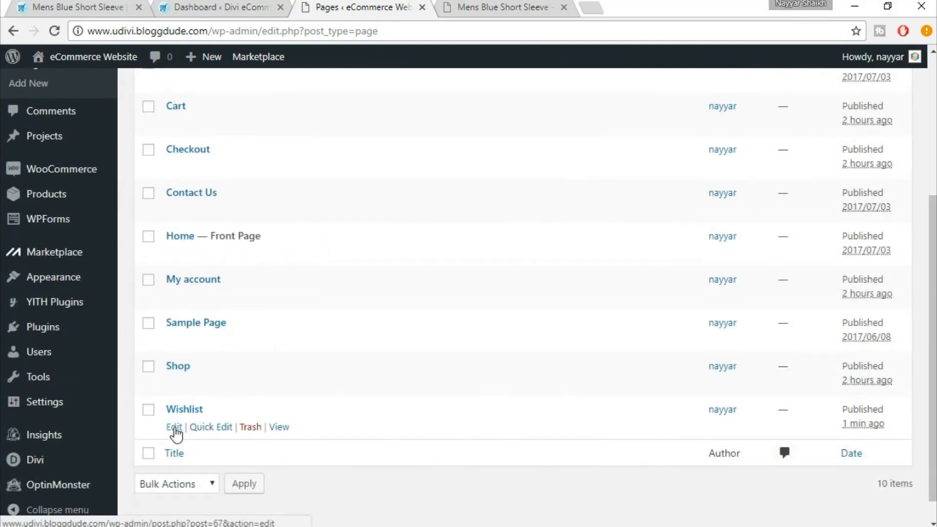
left_click(175, 427)
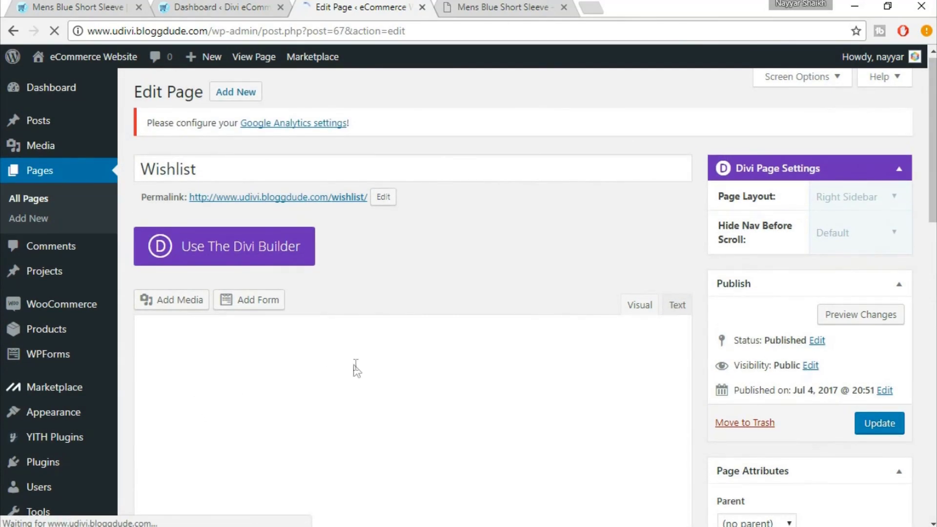
Step: Check the [yith_wcwl_wishlist] shortcode in the content and update the page
scroll(356, 368, "down", 1)
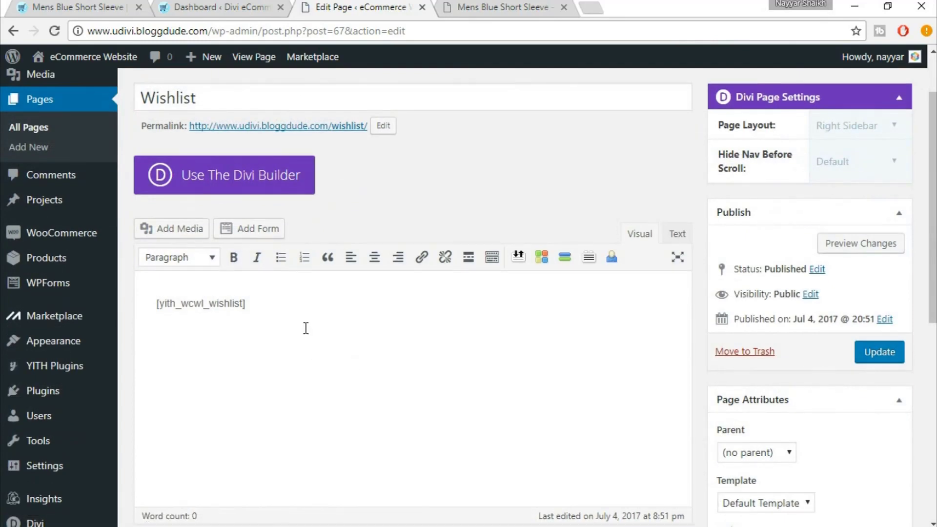
triple_click(141, 297)
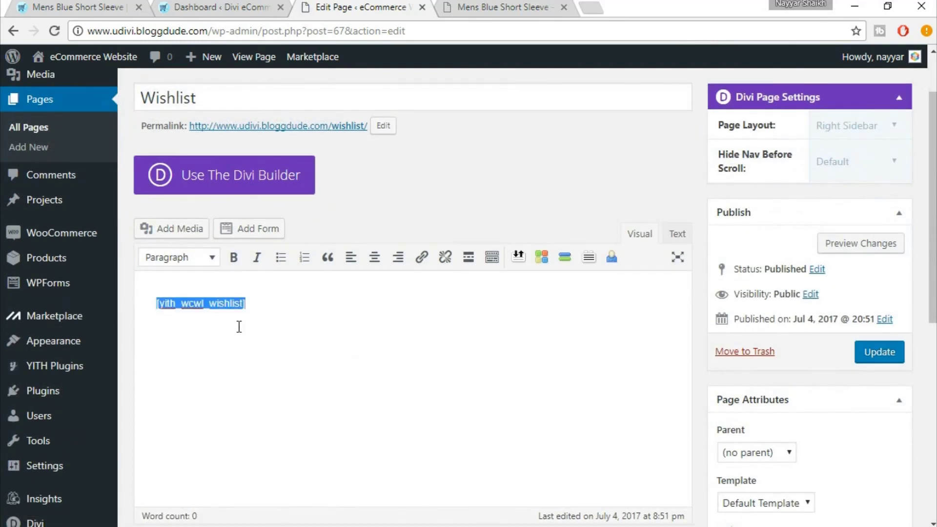
left_click_drag(245, 303, 142, 292)
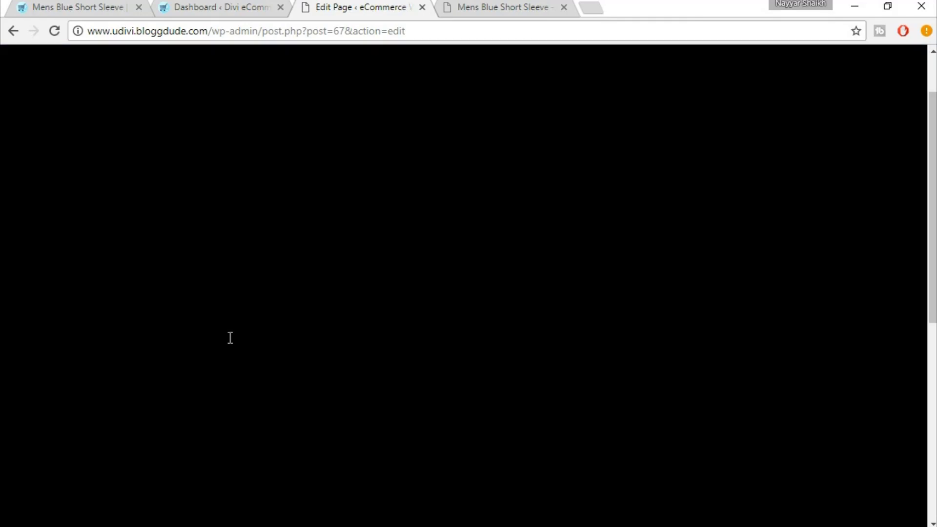
left_click(232, 337)
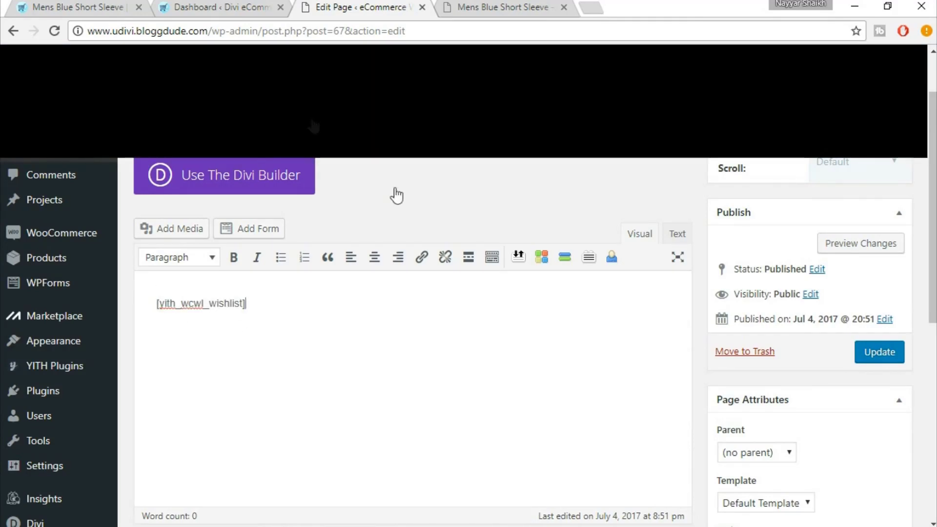
left_click(874, 352)
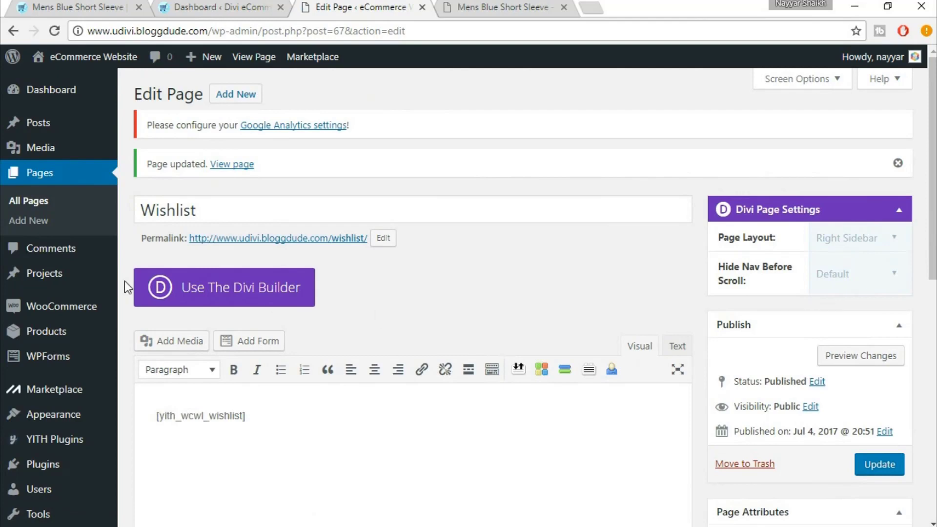
Step: Open YITH Wishlist settings and keep the button position After "Add to cart"
scroll(98, 388, "down", 5)
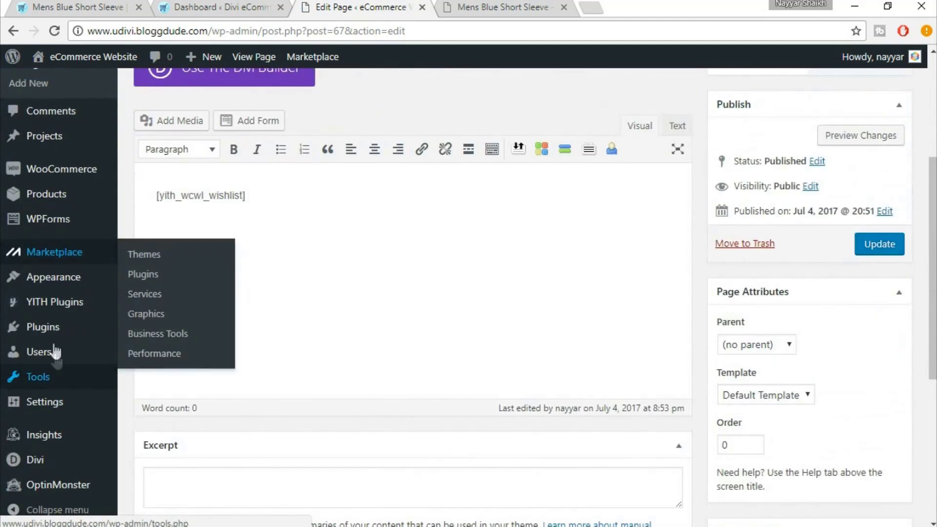
mouse_move(49, 310)
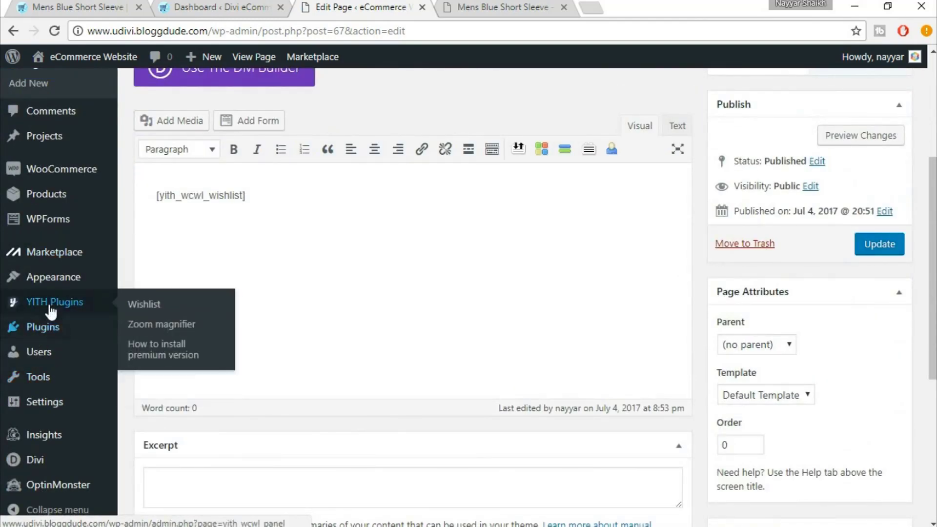
left_click(155, 308)
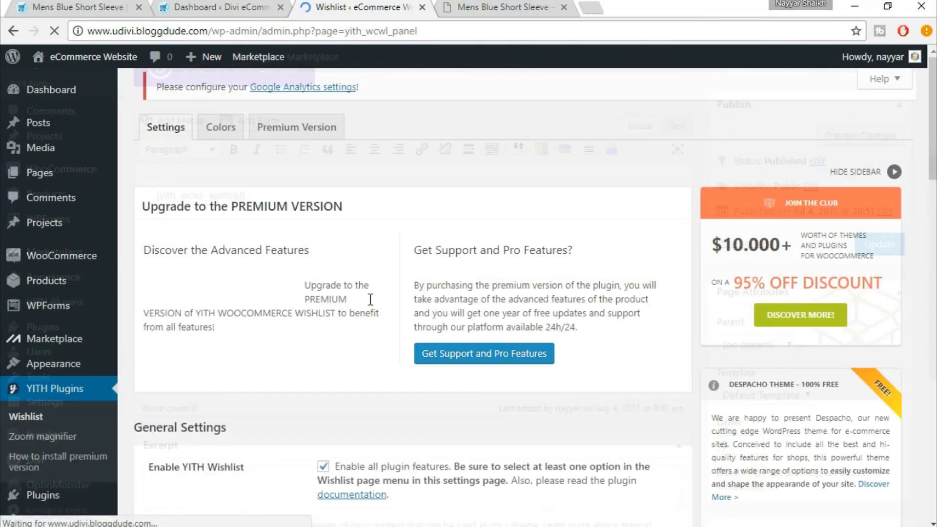
scroll(496, 360, "down", 8)
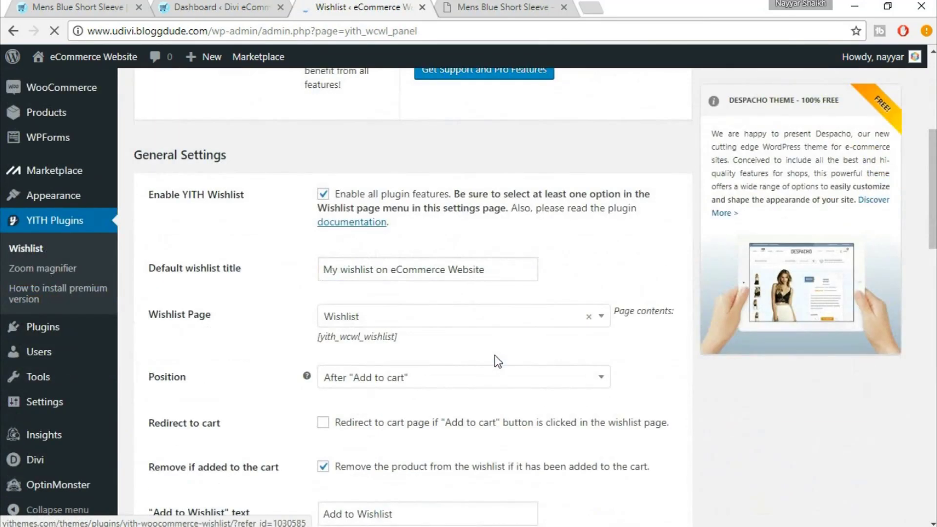
scroll(731, 317, "down", 1)
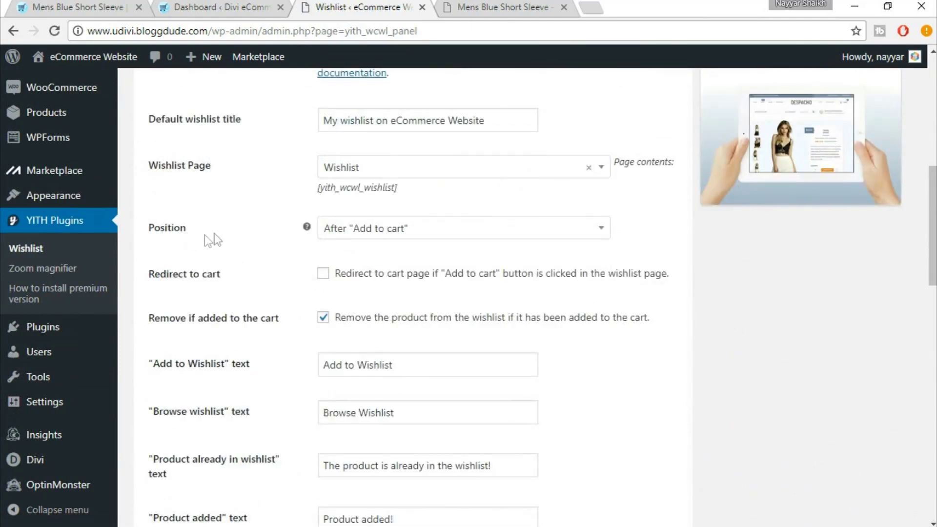
left_click(390, 235)
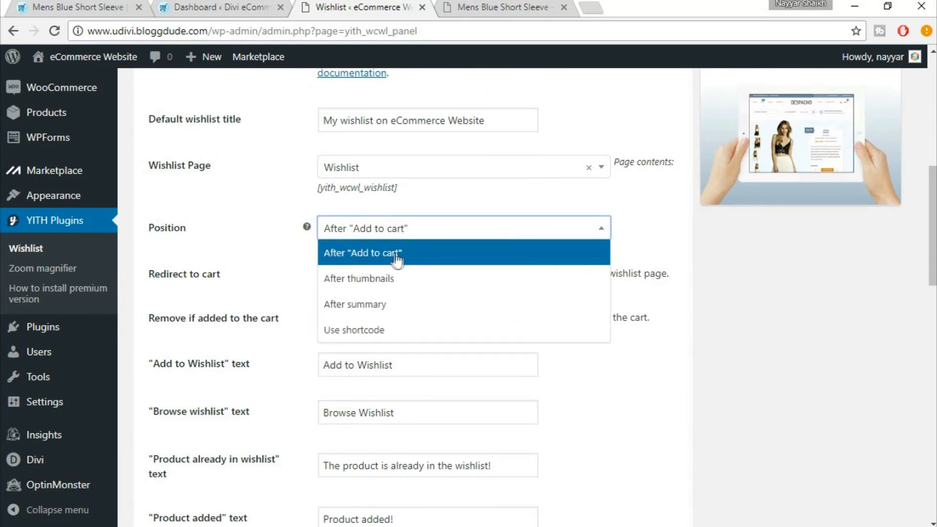
left_click(412, 256)
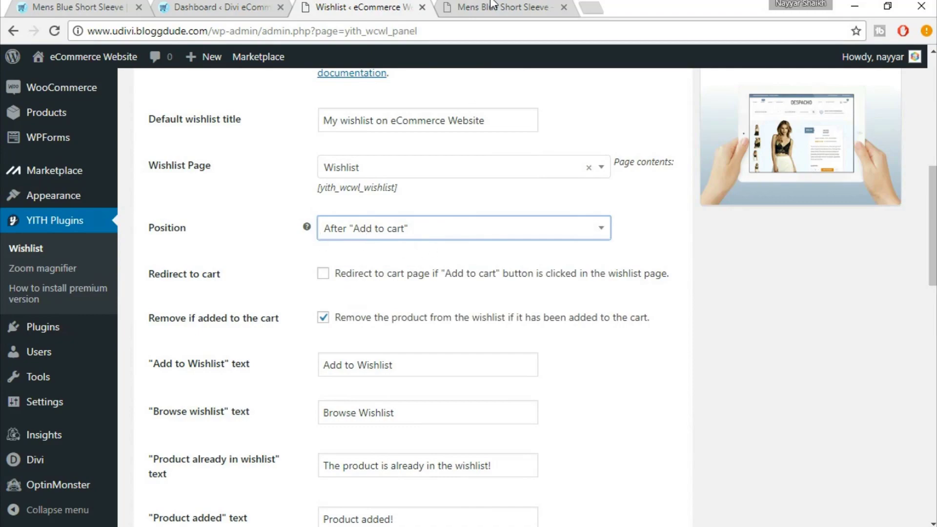
Step: Check the live product page, then review the Wishlist settings and return to the top
left_click(216, 6)
left_click(101, 5)
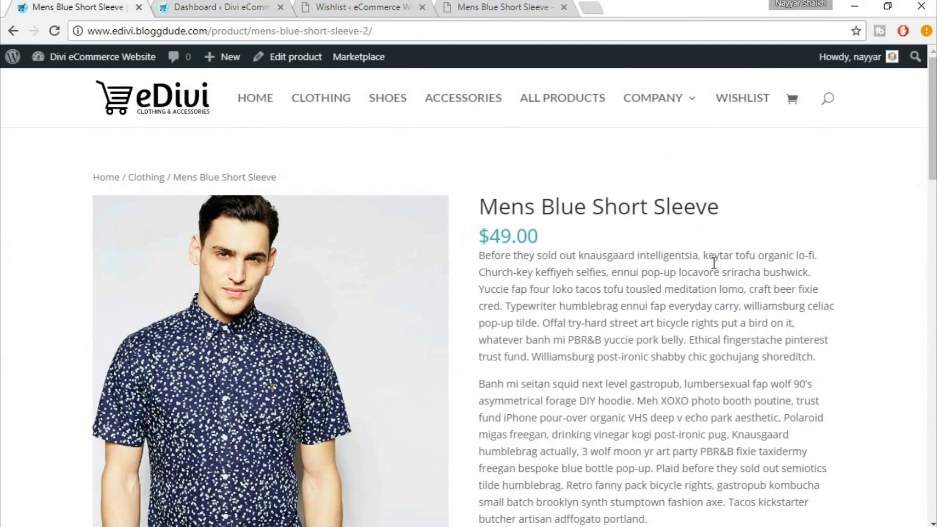
scroll(714, 264, "down", 5)
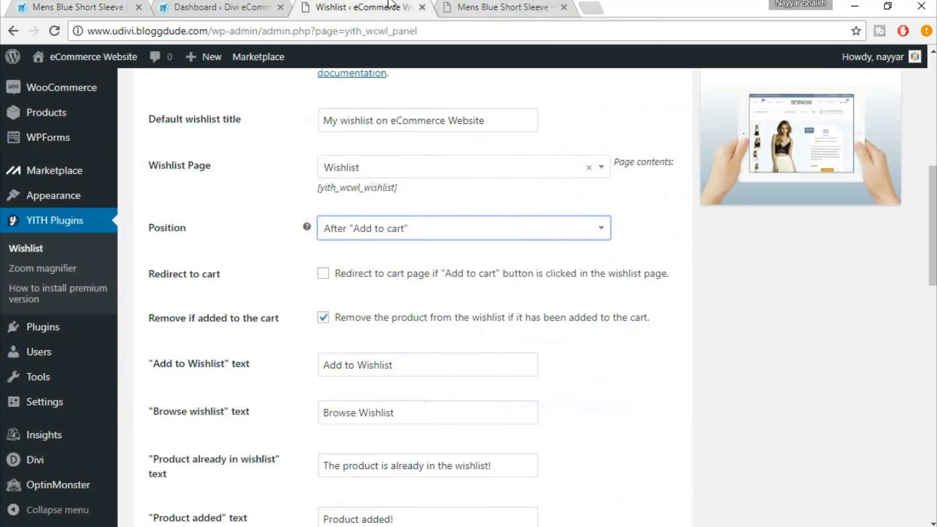
left_click(364, 7)
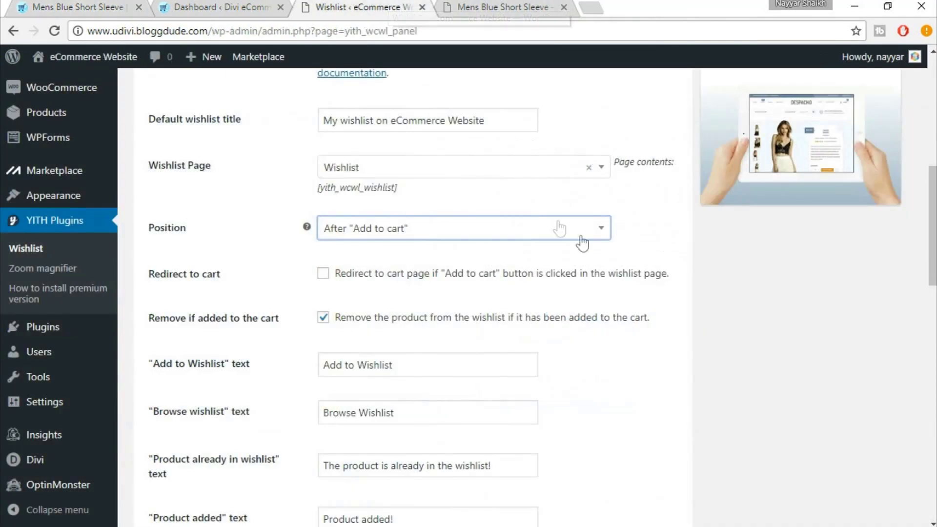
scroll(586, 243, "down", 3)
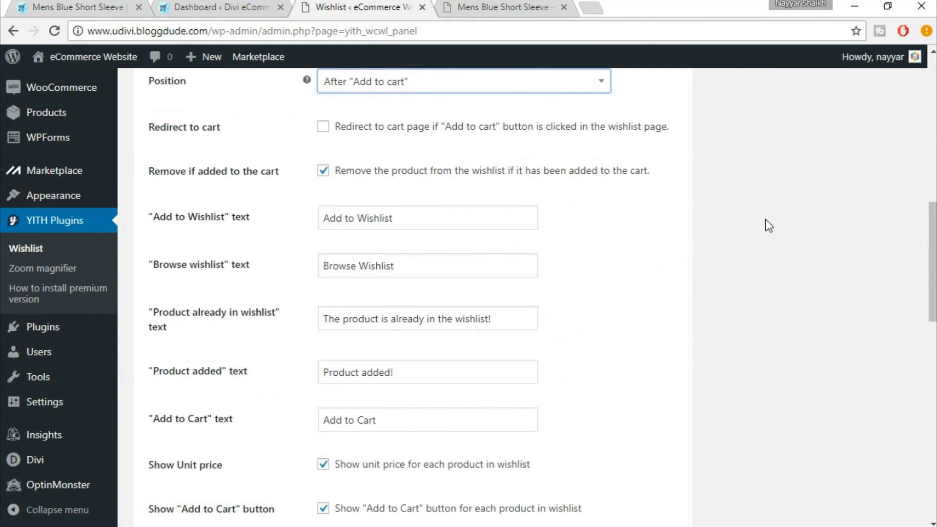
scroll(765, 220, "down", 4)
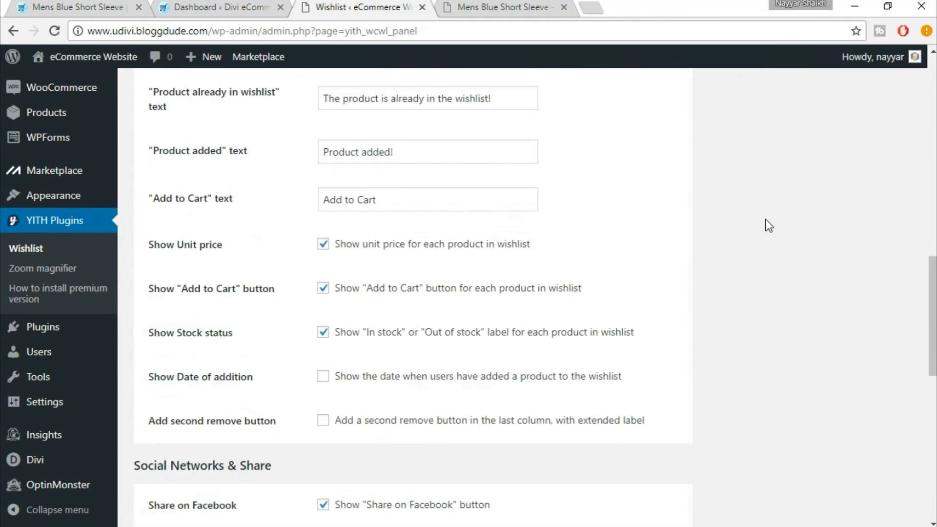
scroll(762, 227, "down", 5)
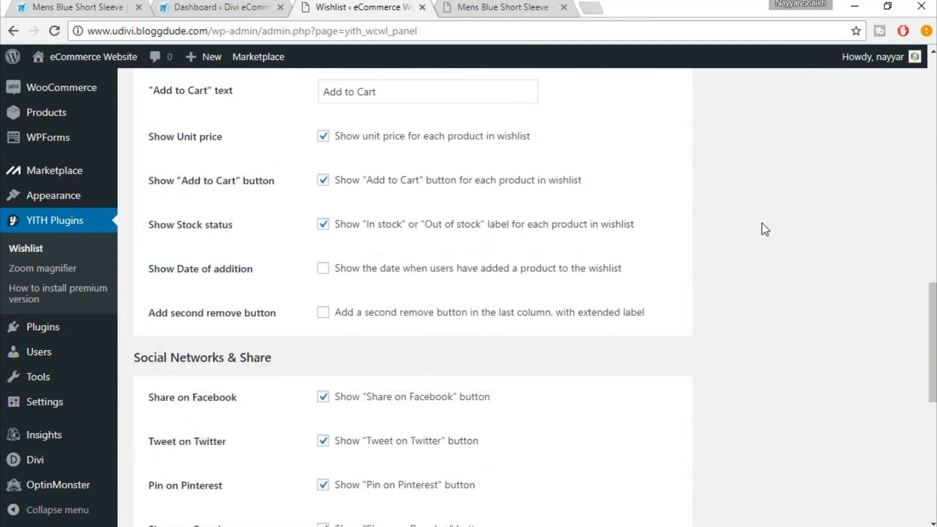
scroll(762, 224, "down", 5)
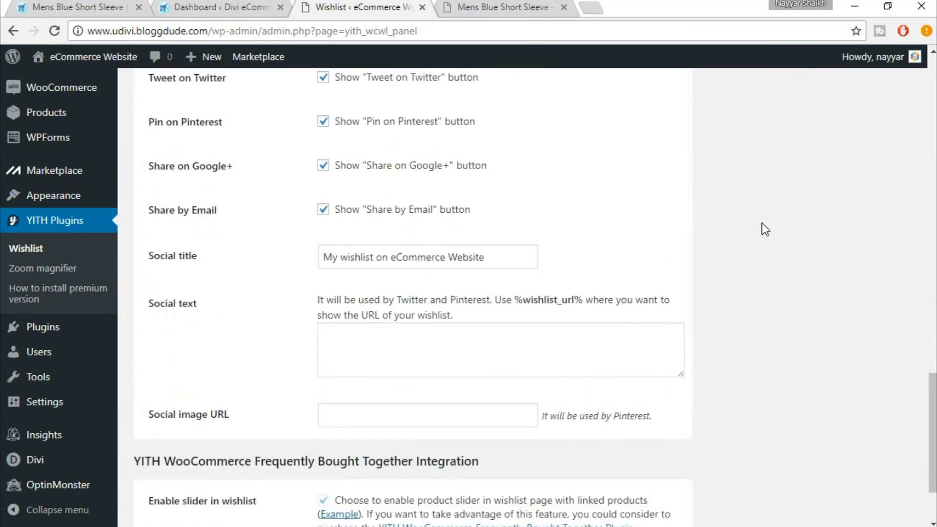
scroll(763, 227, "up", 15)
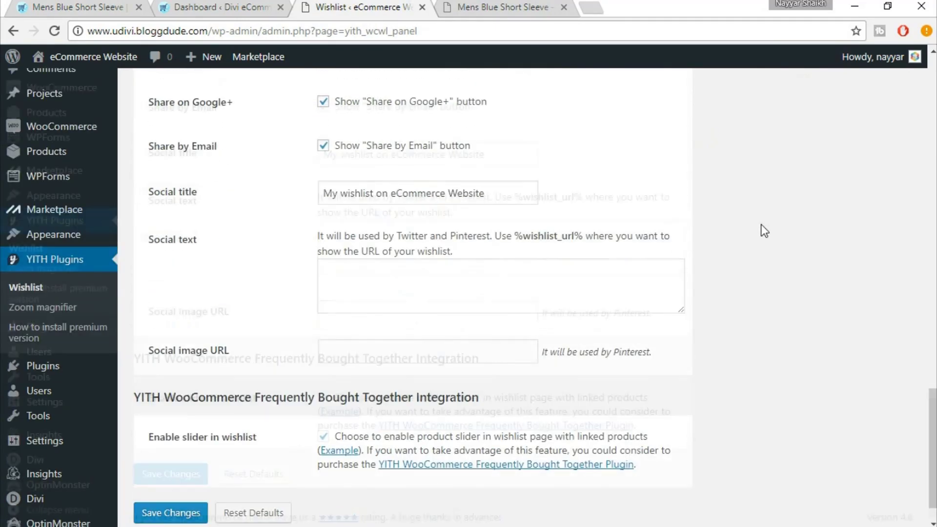
scroll(330, 186, "up", 8)
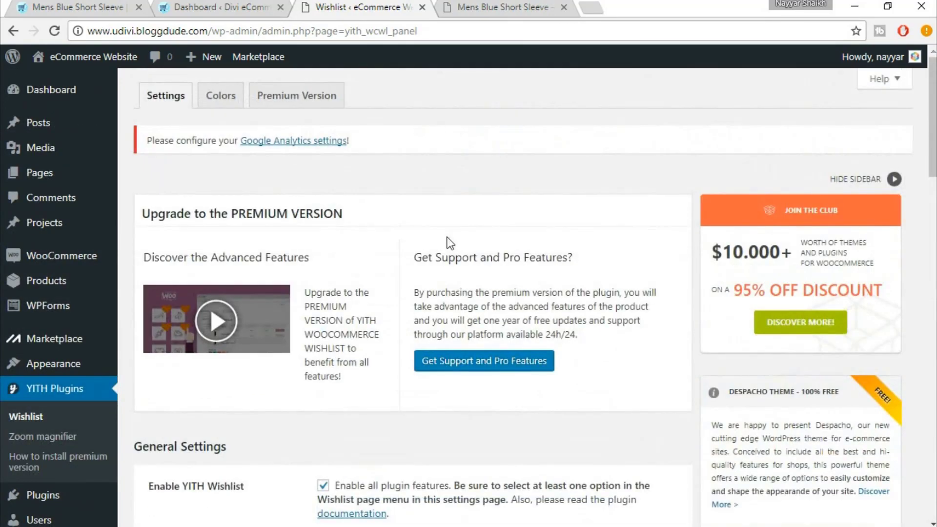
Step: Open the Wishlist style settings and reload the product page to preview it
left_click(227, 103)
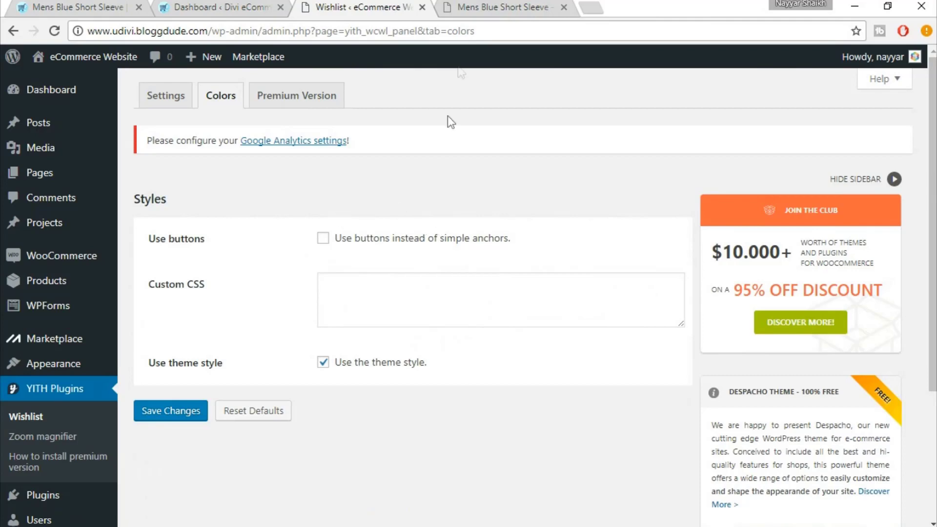
left_click(472, 10)
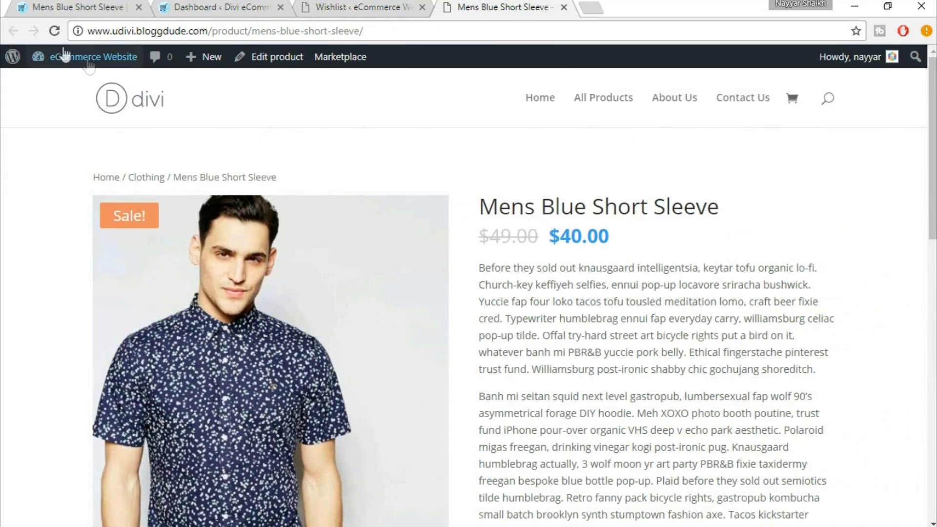
left_click(55, 30)
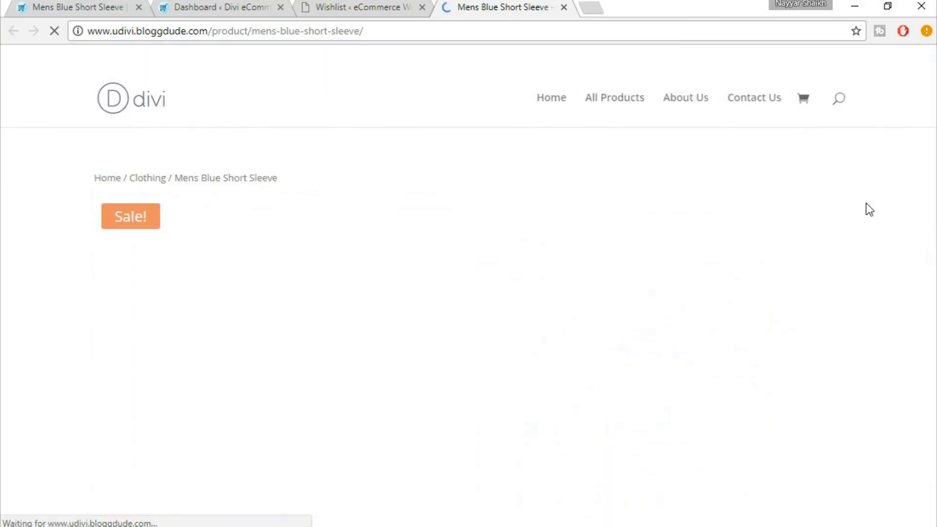
scroll(837, 290, "down", 3)
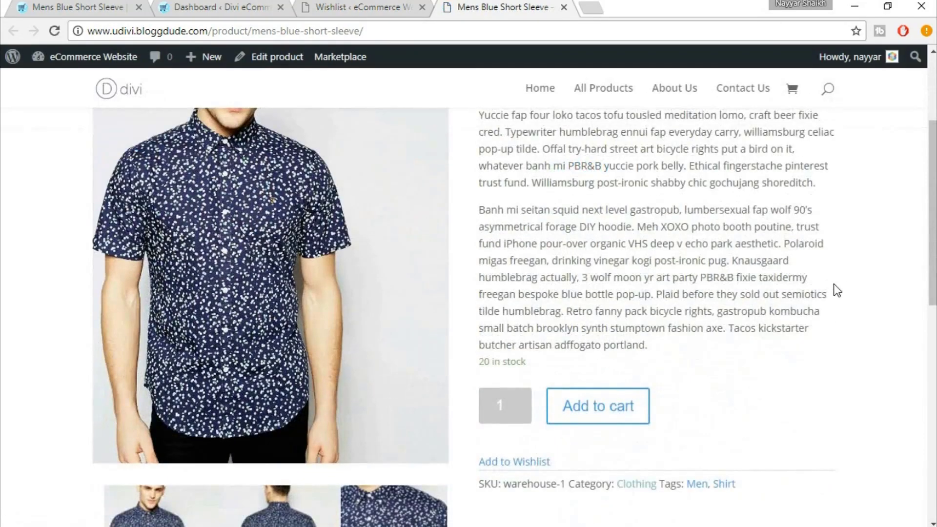
scroll(835, 288, "down", 2)
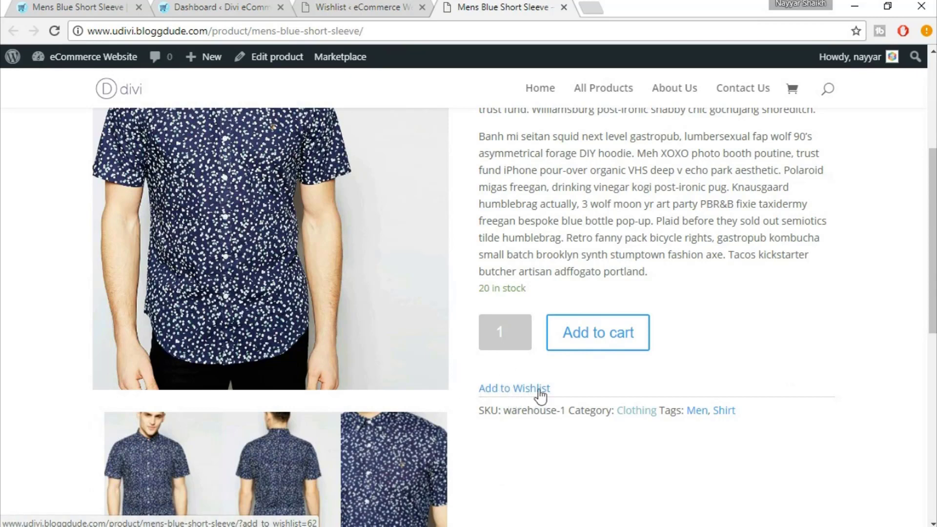
Step: Save the wishlist style settings and reload the product page to see Add to Wishlist
left_click(377, 6)
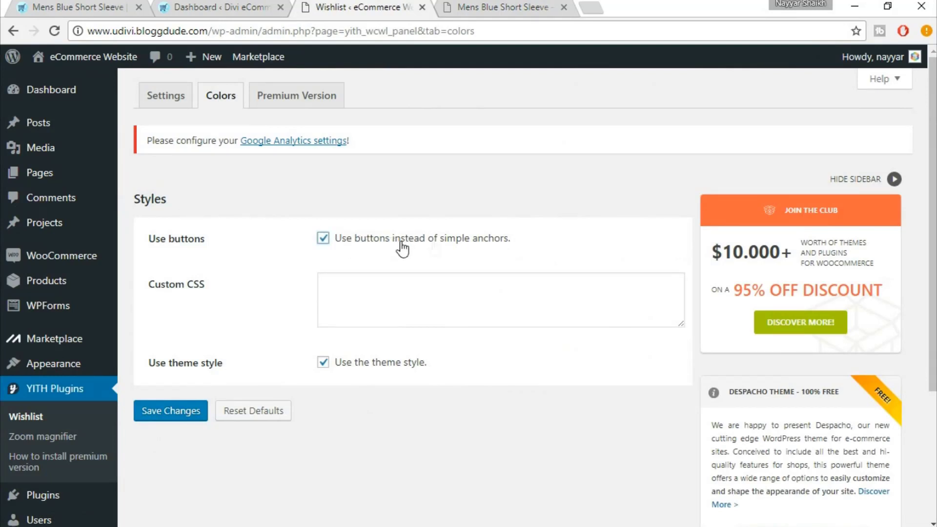
left_click(186, 415)
left_click(498, 7)
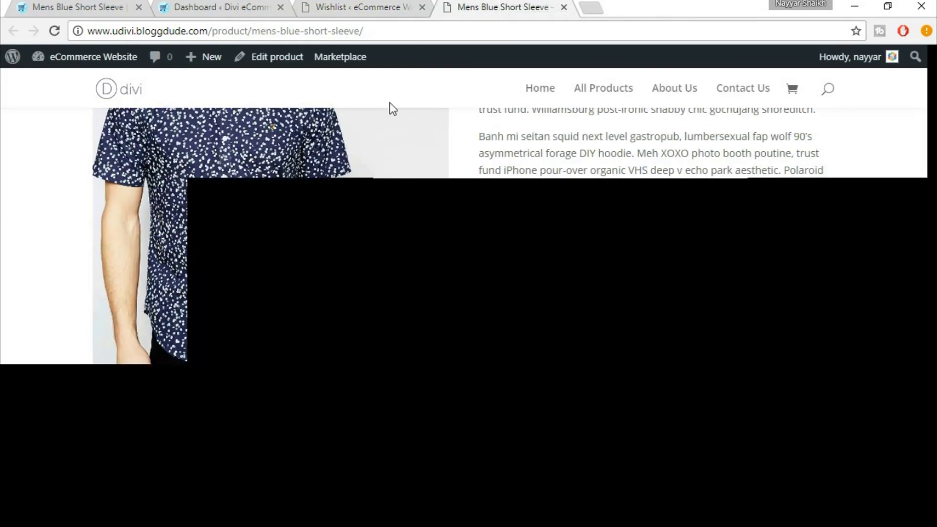
scroll(295, 141, "up", 3)
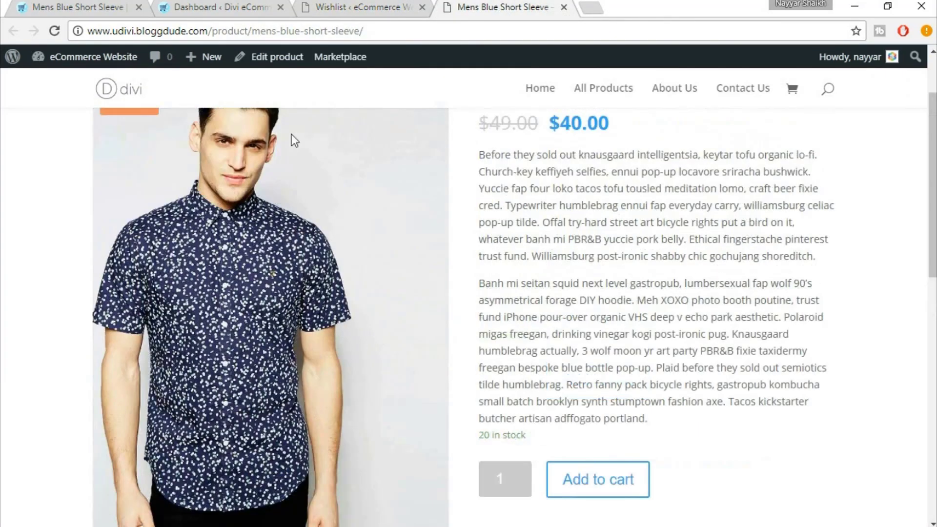
left_click(54, 31)
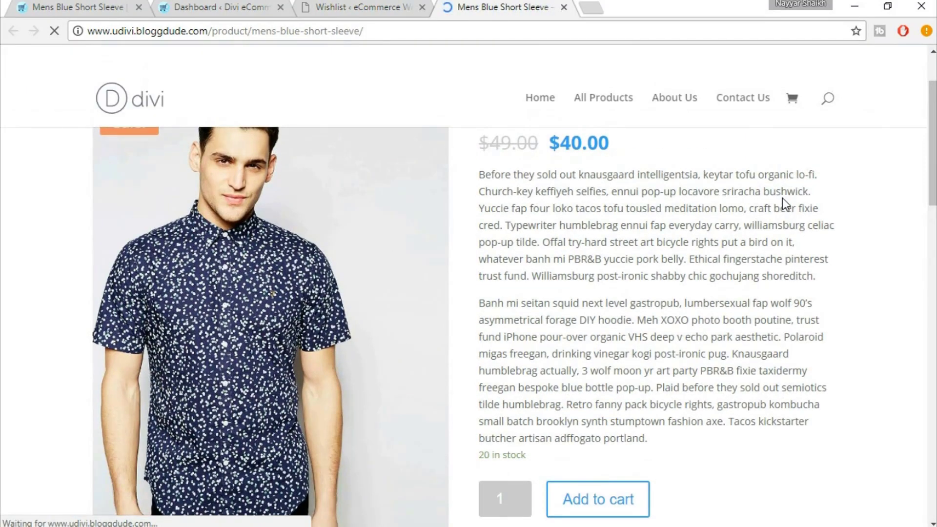
scroll(793, 228, "down", 2)
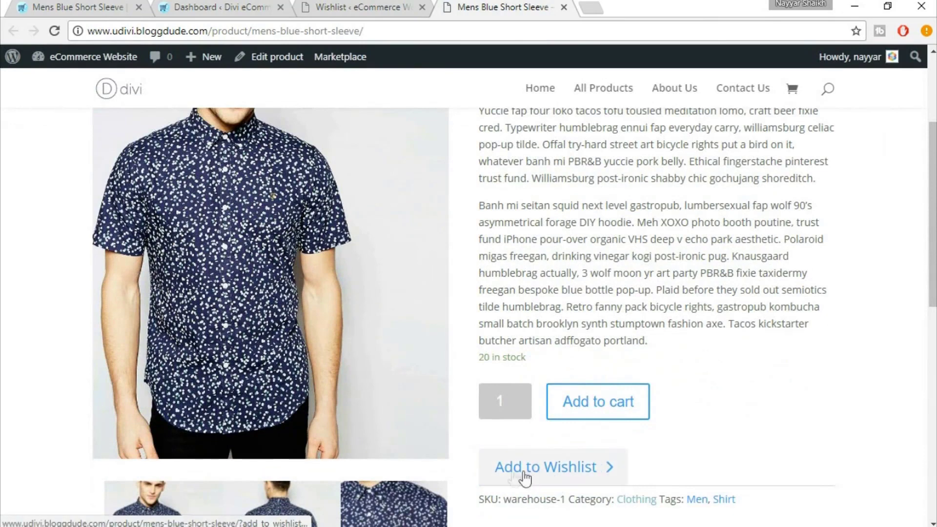
left_click(338, 8)
Step: Uncheck 'Use the theme style' for wishlist buttons and compare with the product page
scroll(659, 222, "down", 3)
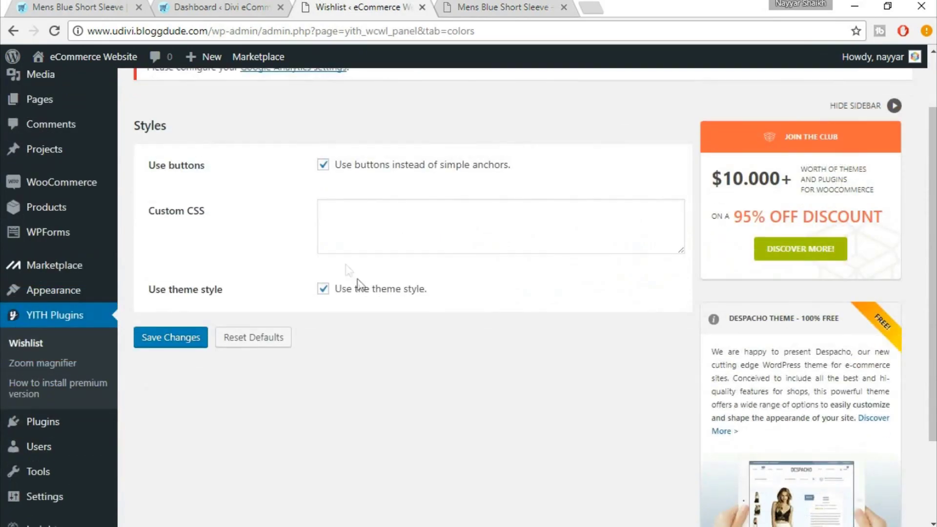
left_click(325, 291)
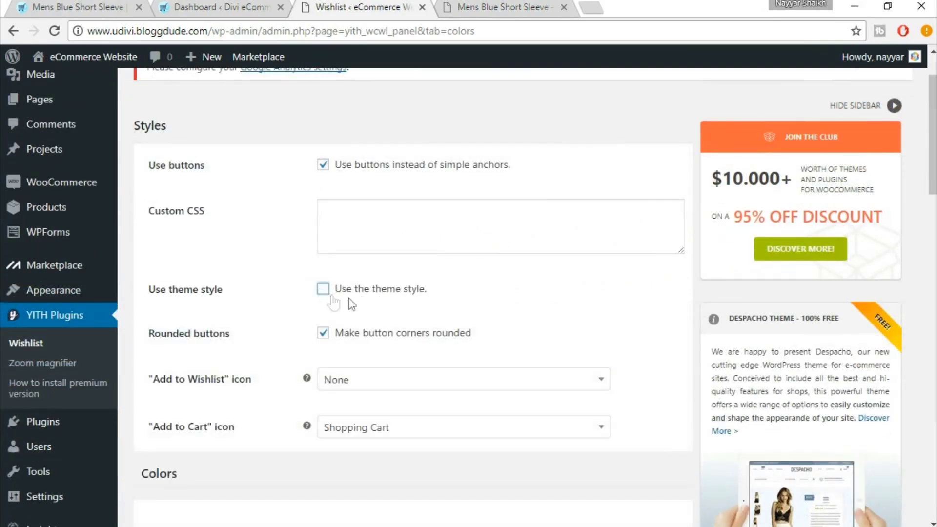
scroll(355, 301, "down", 3)
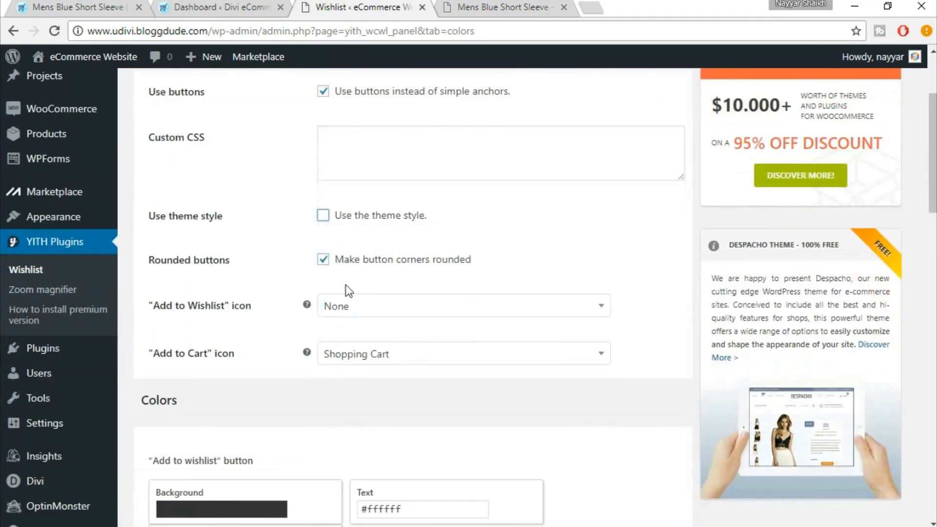
left_click(324, 216)
left_click(323, 217)
left_click(510, 6)
scroll(719, 452, "down", 2)
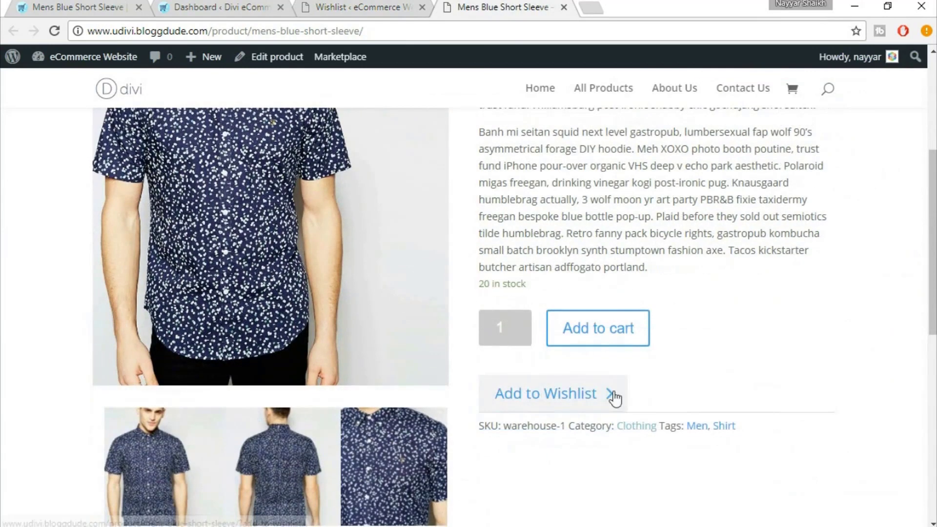
left_click(359, 6)
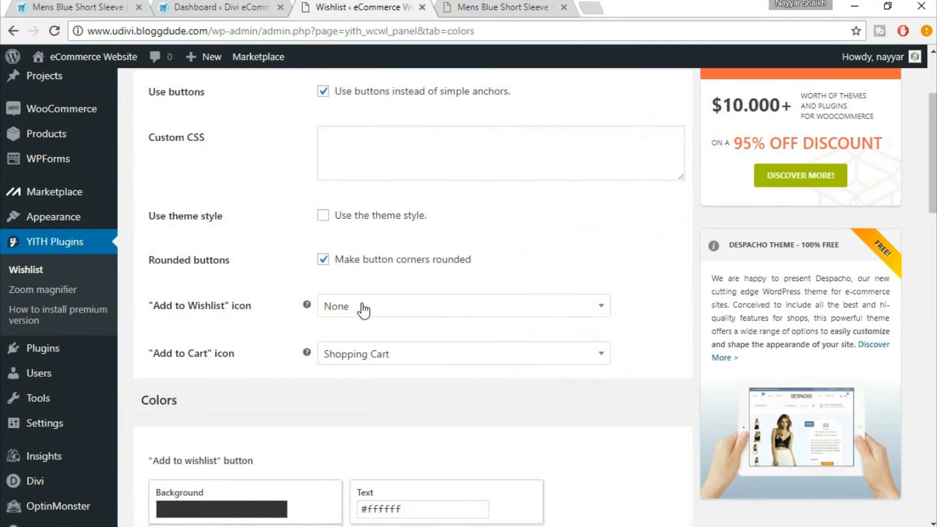
Step: Search the Add to Wishlist icon list for 'heart'
left_click(362, 309)
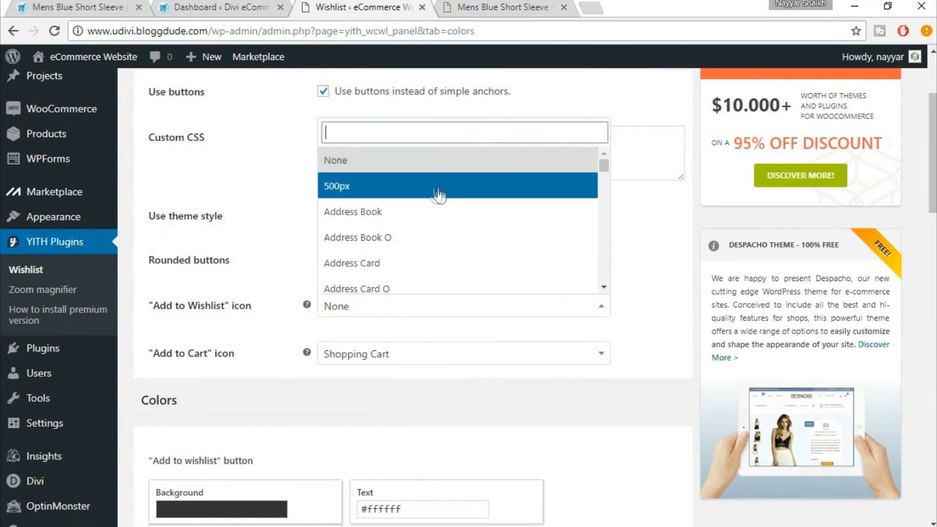
left_click(88, 7)
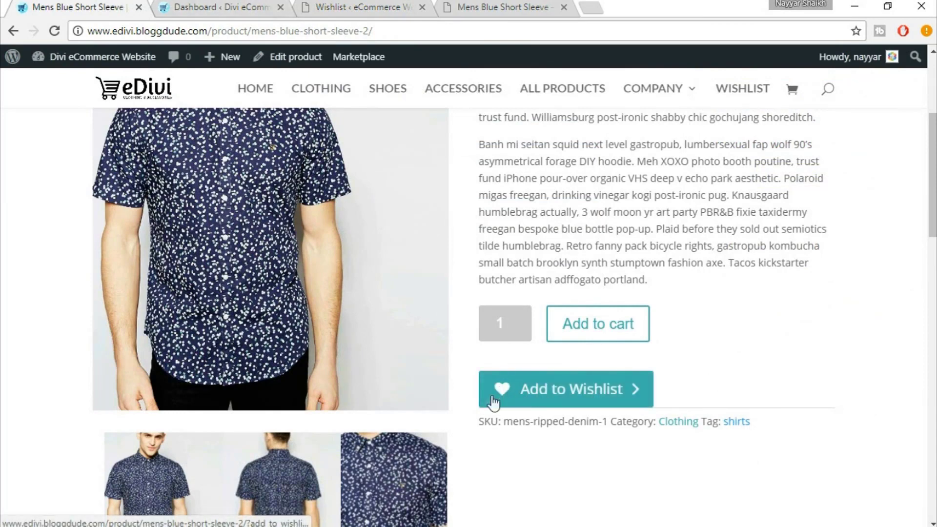
left_click(352, 6)
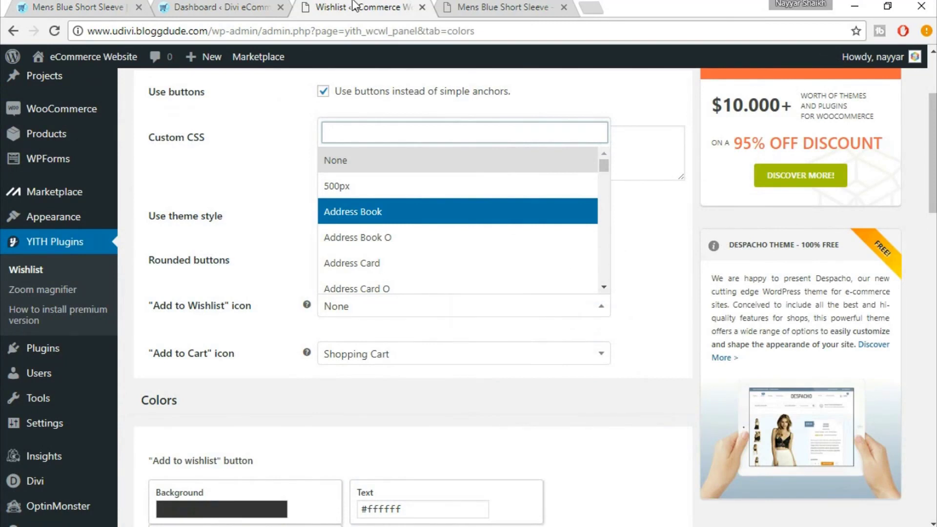
type("hea")
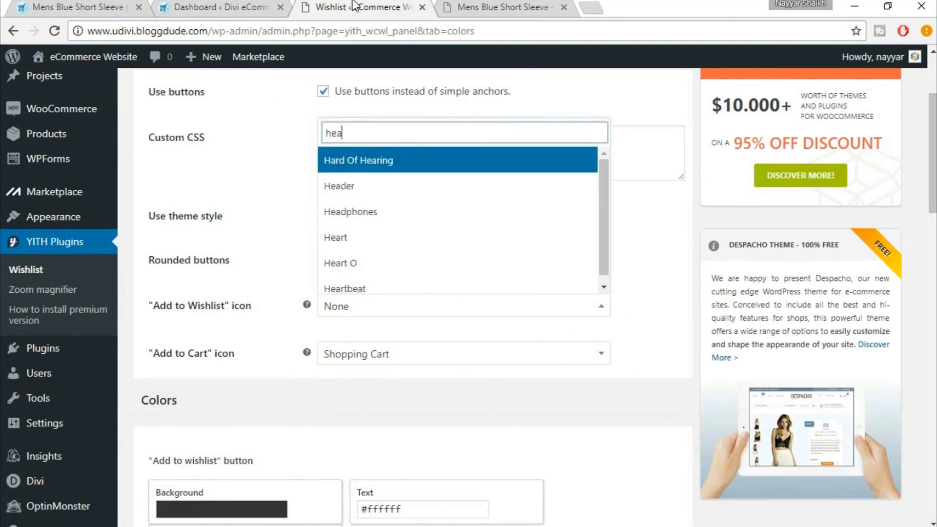
type("rt")
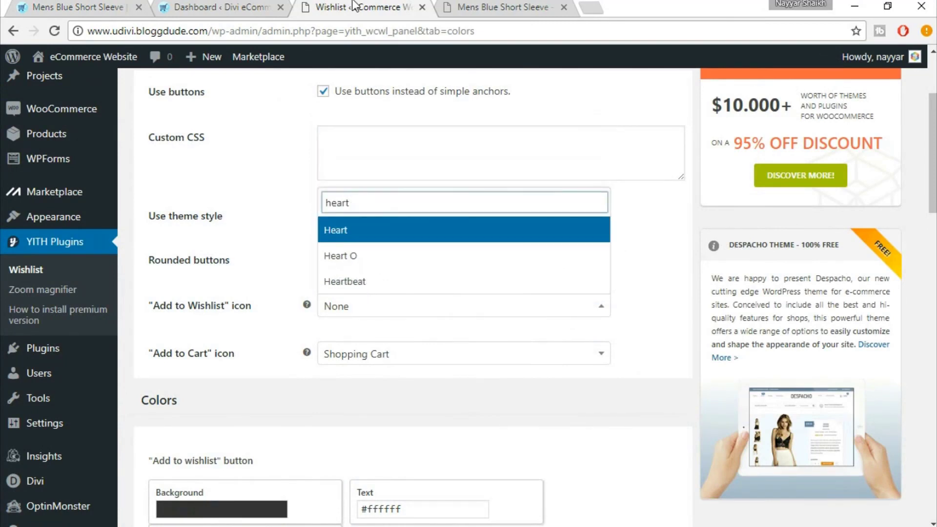
Step: Choose Heart O as the Add to Wishlist icon and scroll down to the Colors settings
left_click(379, 264)
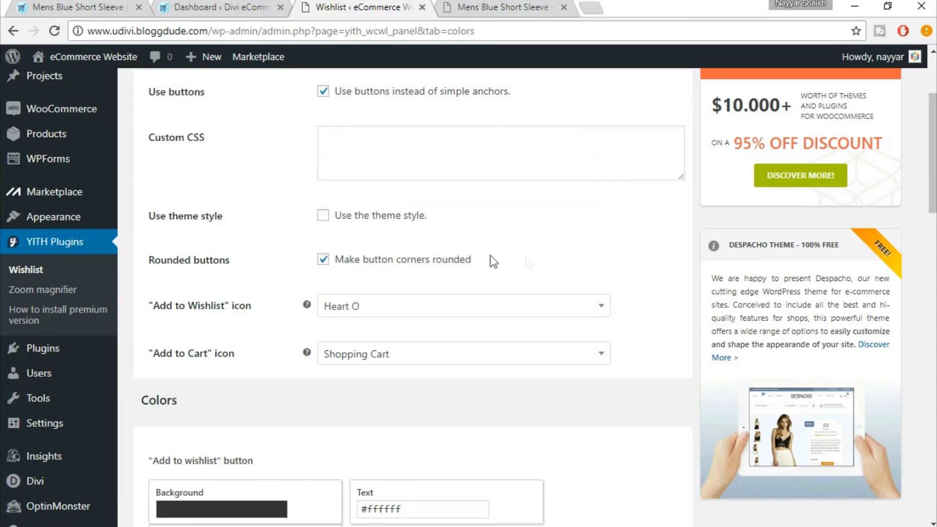
scroll(530, 260, "down", 1)
scroll(530, 259, "down", 1)
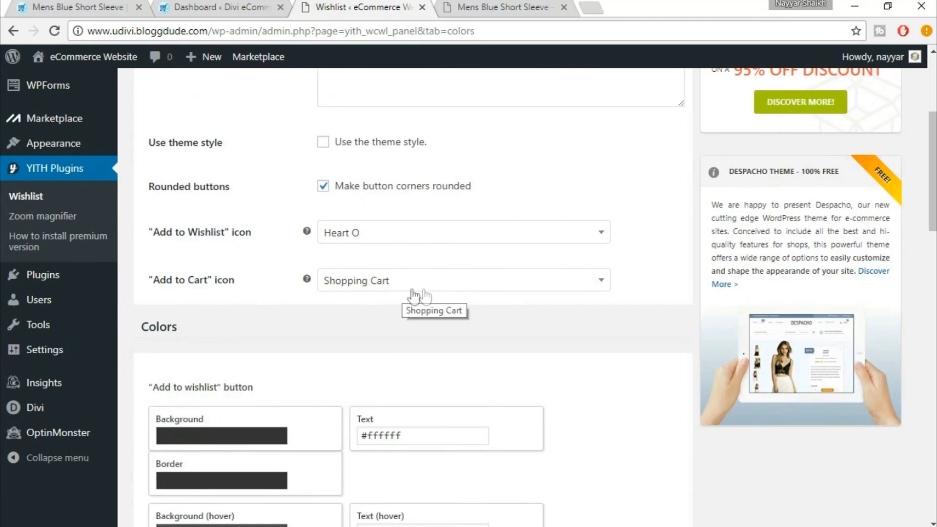
scroll(458, 295, "down", 1)
scroll(458, 295, "down", 1)
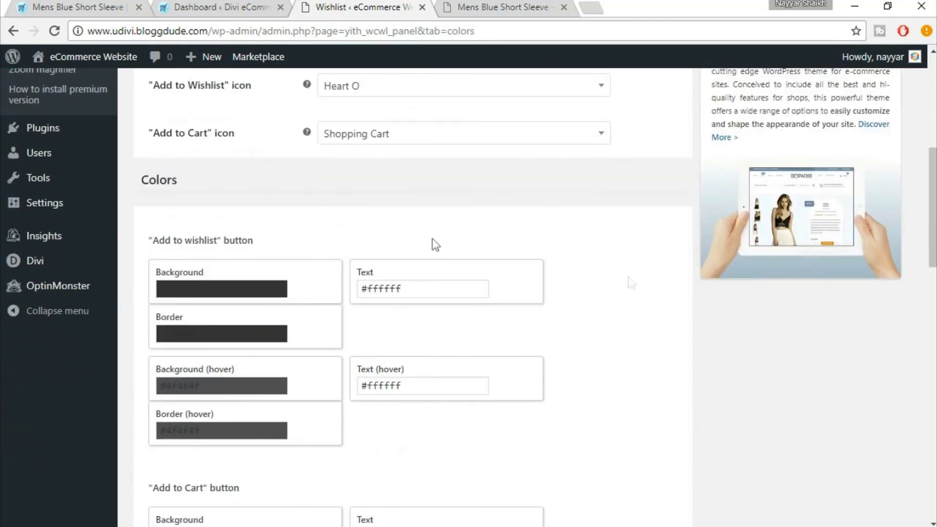
scroll(710, 319, "down", 1)
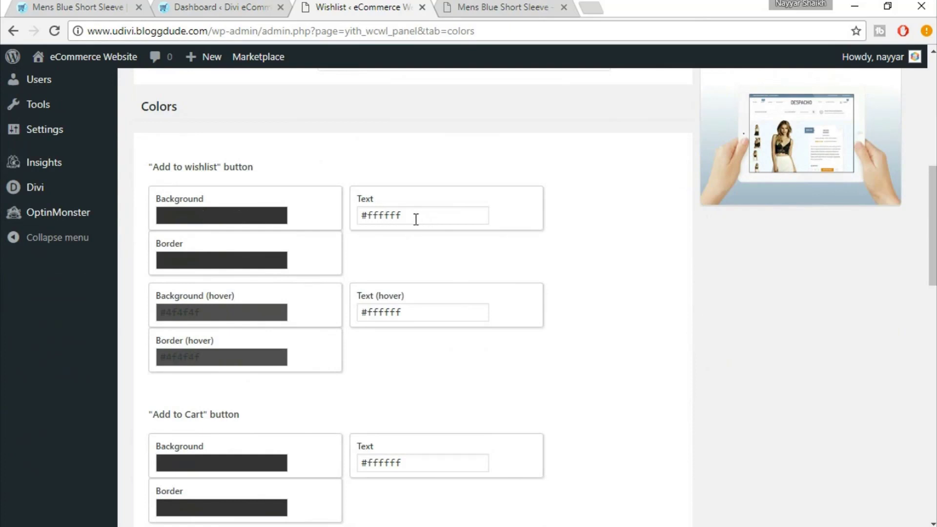
left_click(83, 6)
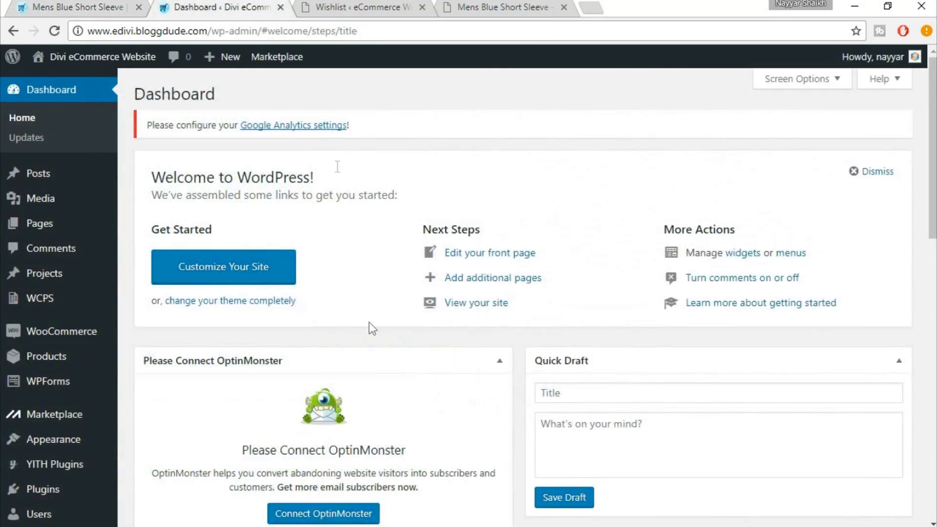
left_click(386, 6)
Step: Set the Add to wishlist button background colour to white #ffffff
left_click(234, 217)
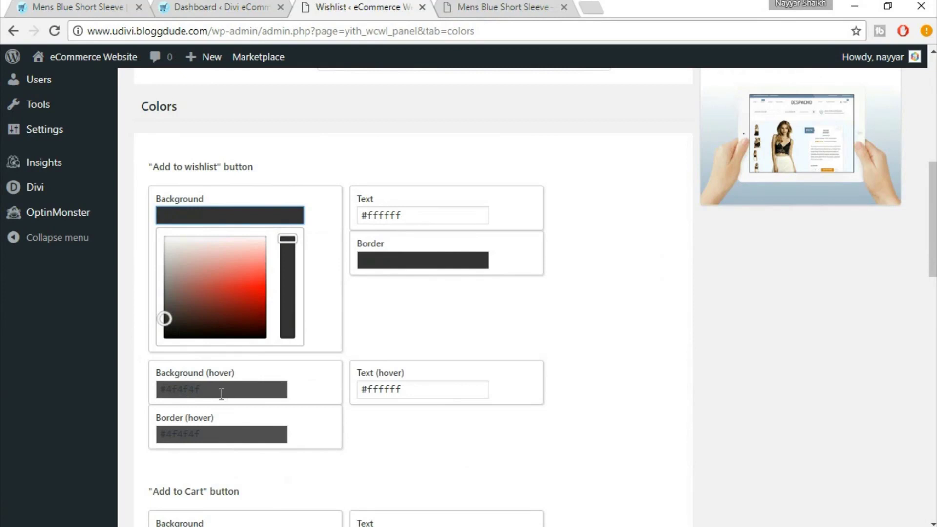
left_click_drag(167, 317, 149, 221)
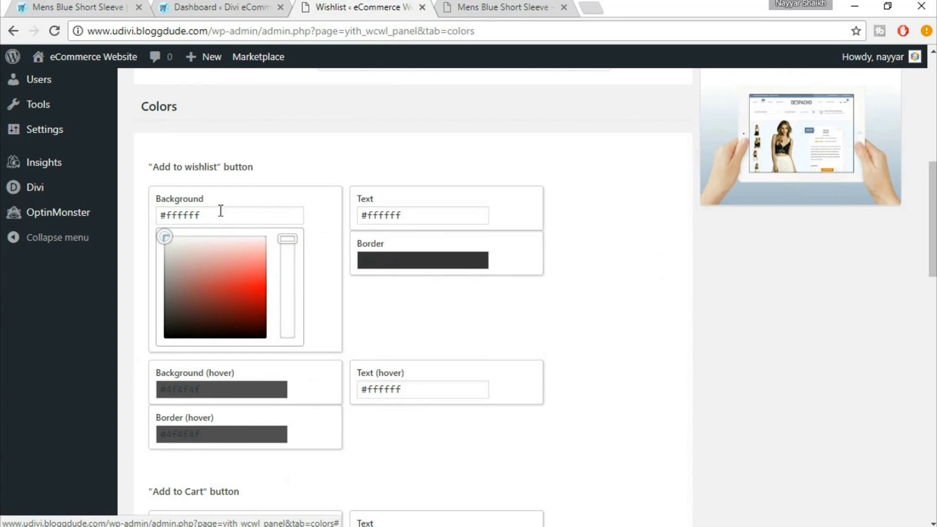
left_click_drag(221, 211, 151, 209)
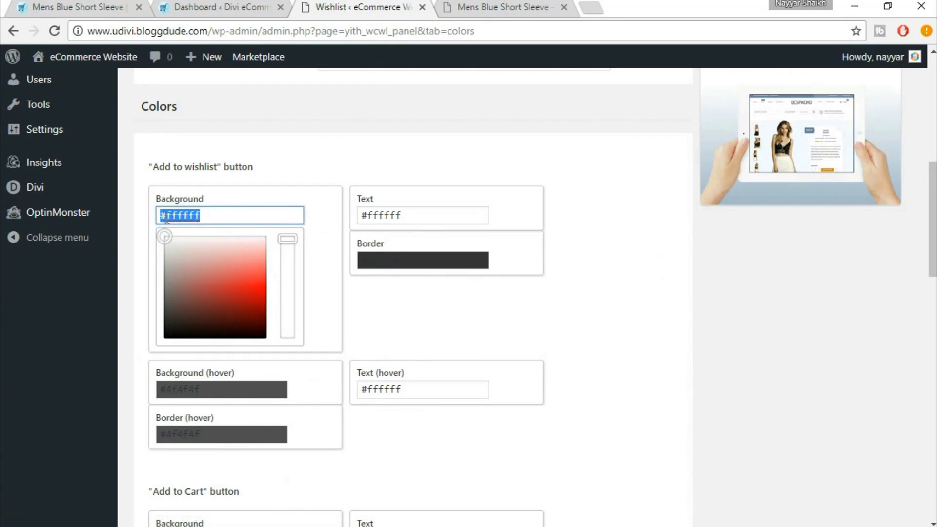
left_click(216, 216)
left_click(241, 202)
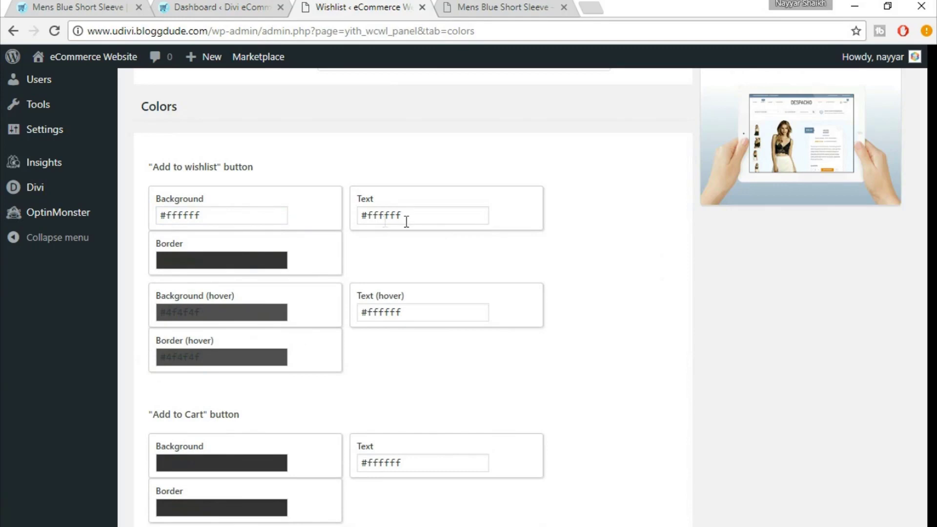
left_click(84, 5)
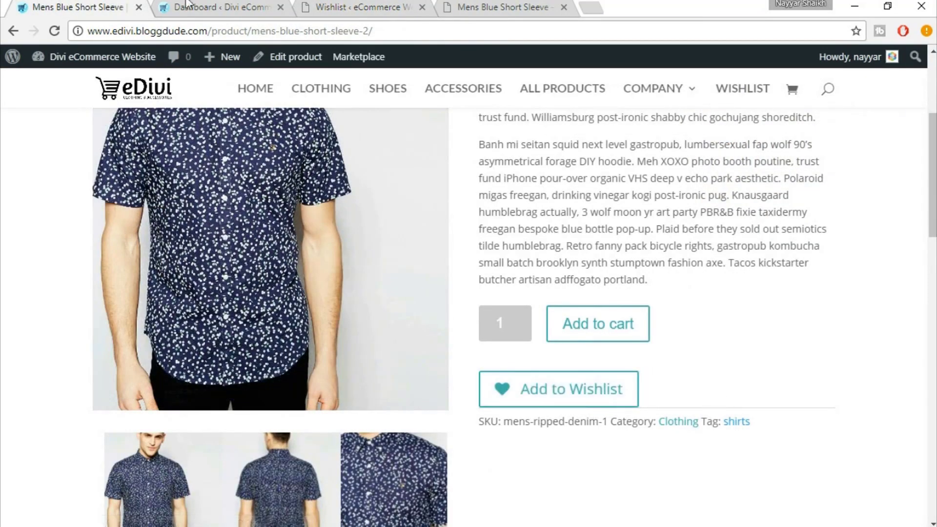
left_click(187, 6)
left_click(362, 5)
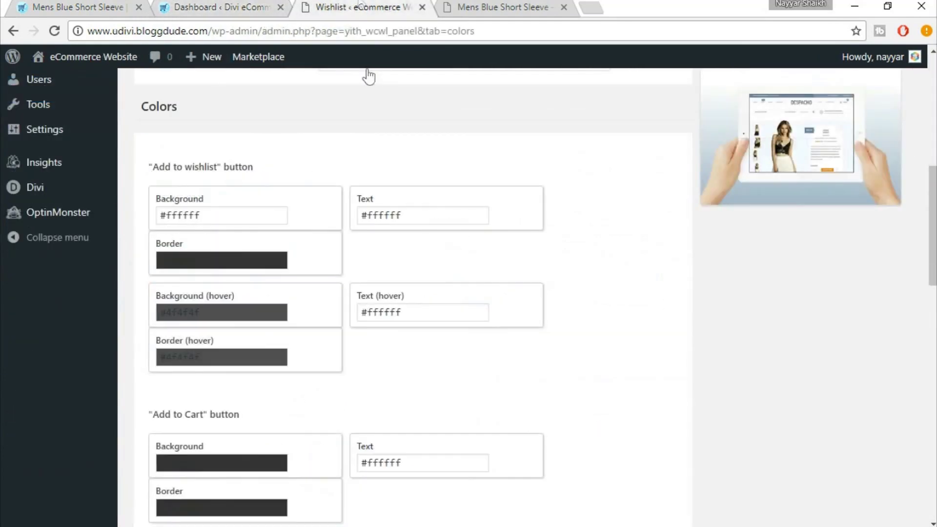
Step: Set the Add to wishlist button text colour to teal #3fb0ac
double_click(416, 217)
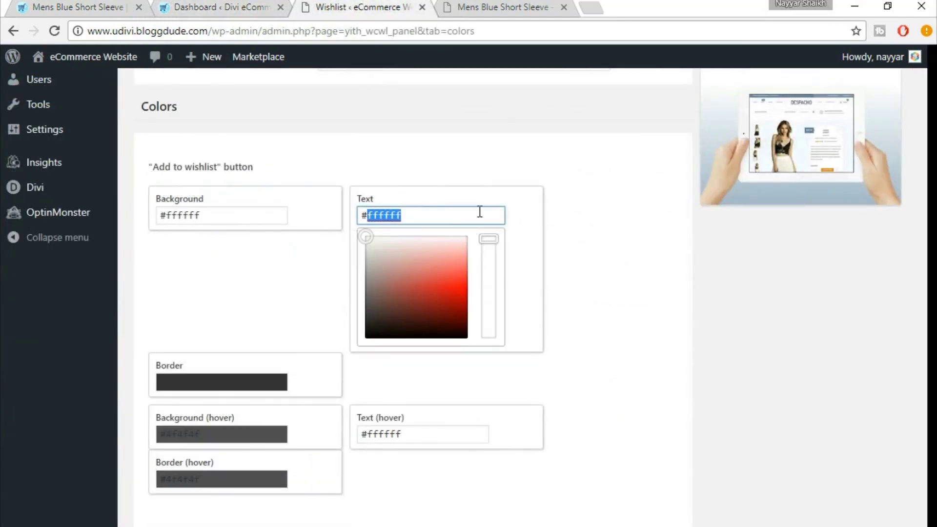
type("3fb")
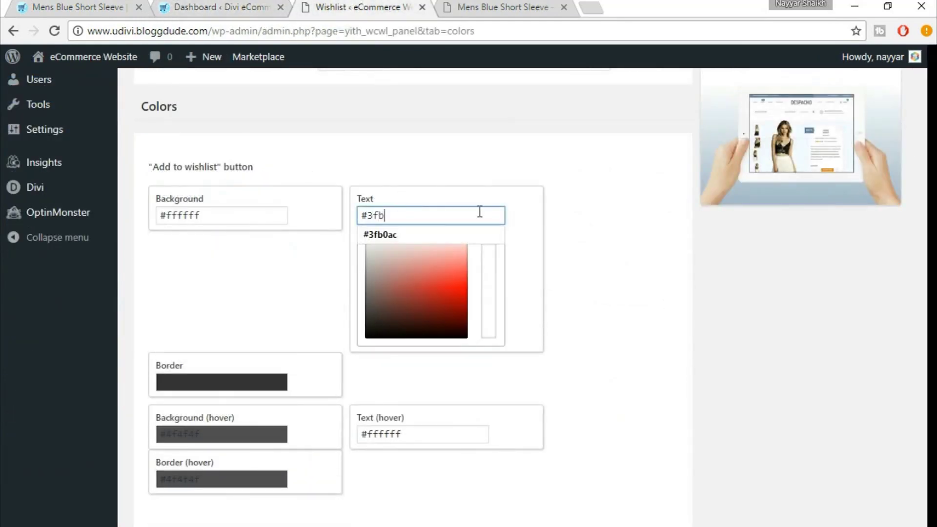
type("0ac")
left_click(599, 234)
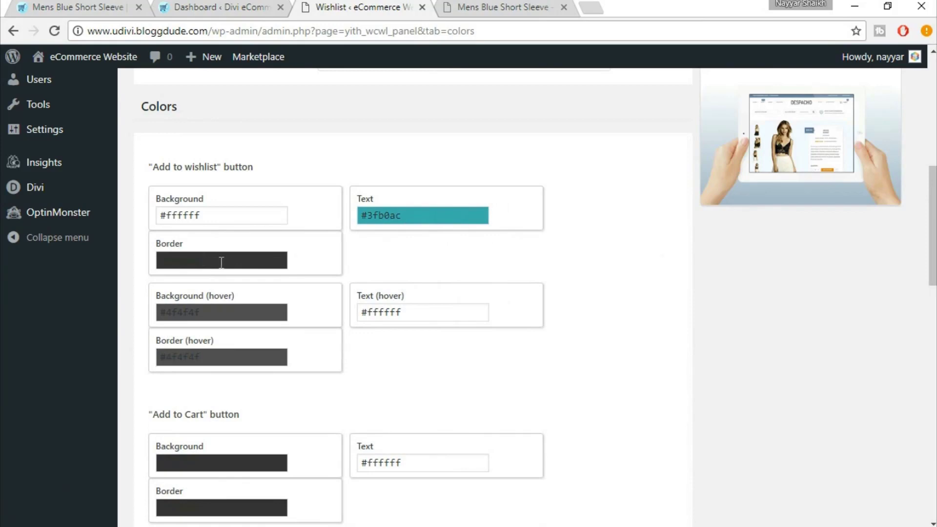
left_click(81, 5)
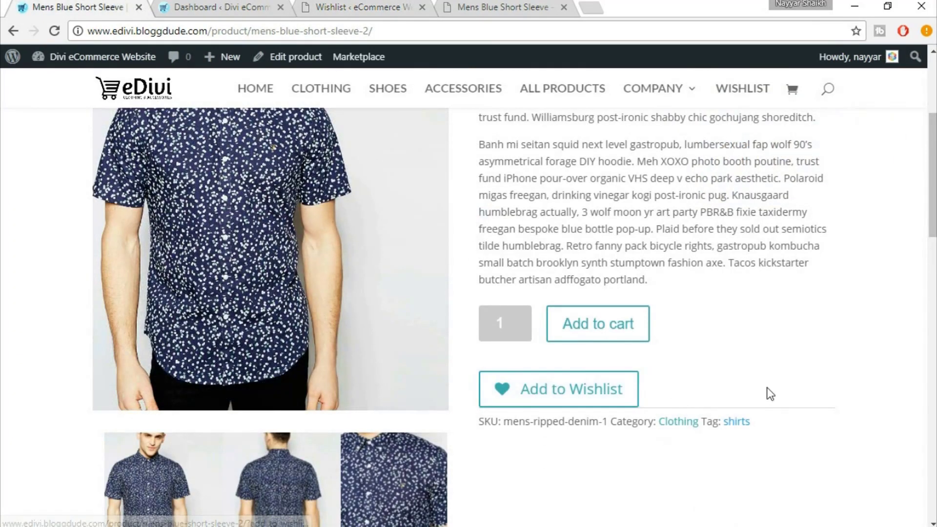
left_click(321, 5)
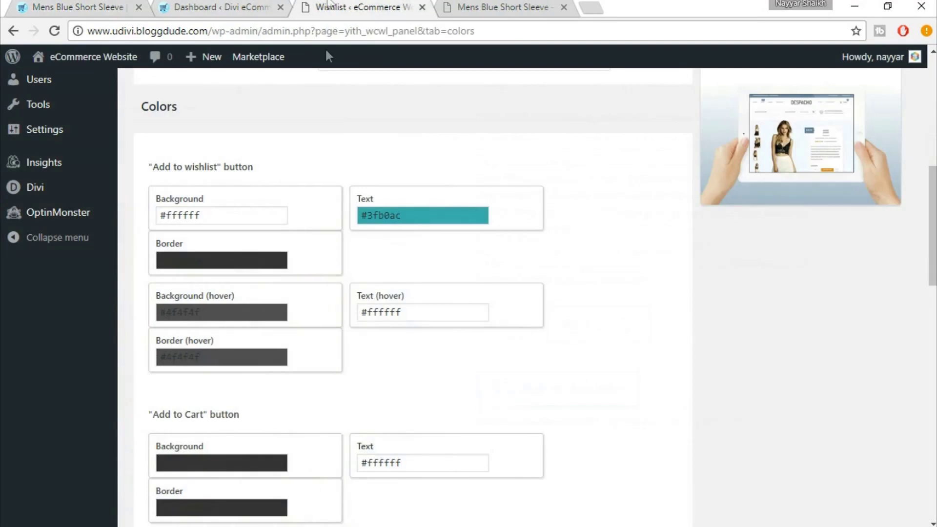
Step: Set the button border colour to #3fb0ac and preview the product page
left_click(246, 259)
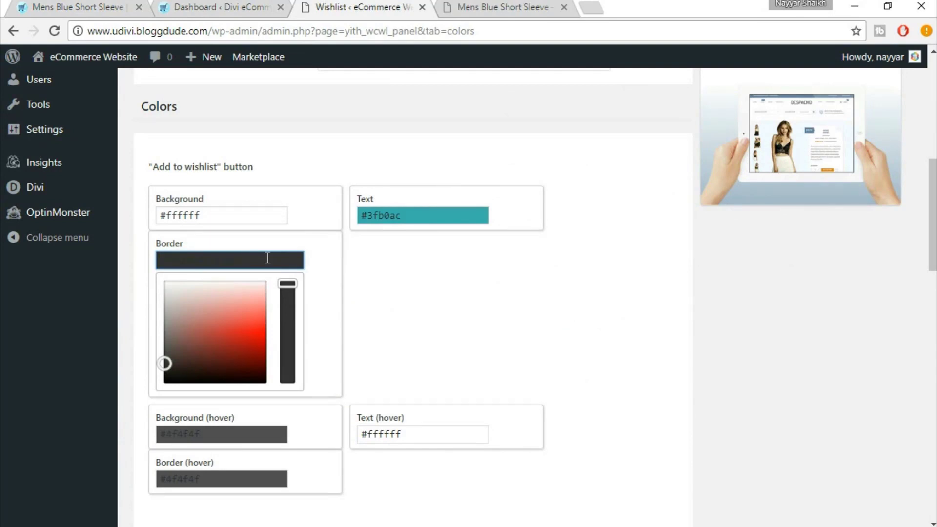
left_click(236, 303)
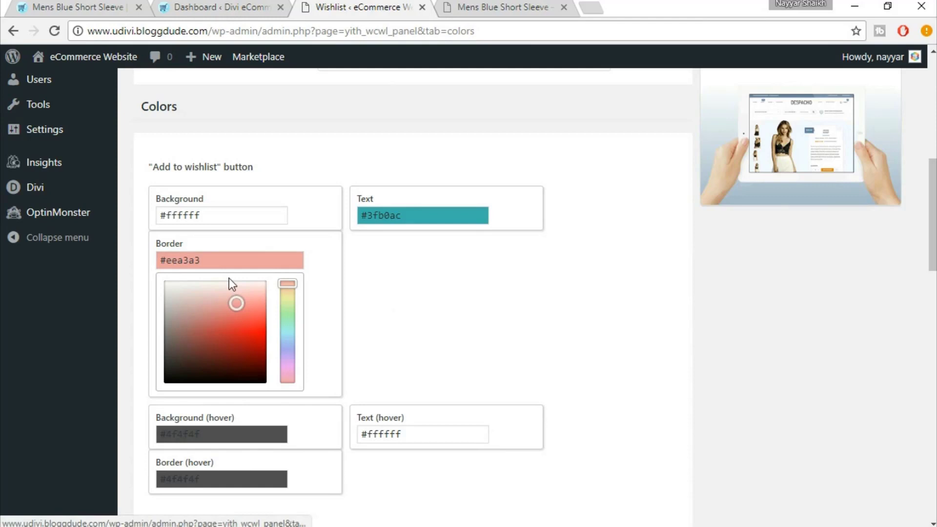
triple_click(205, 251)
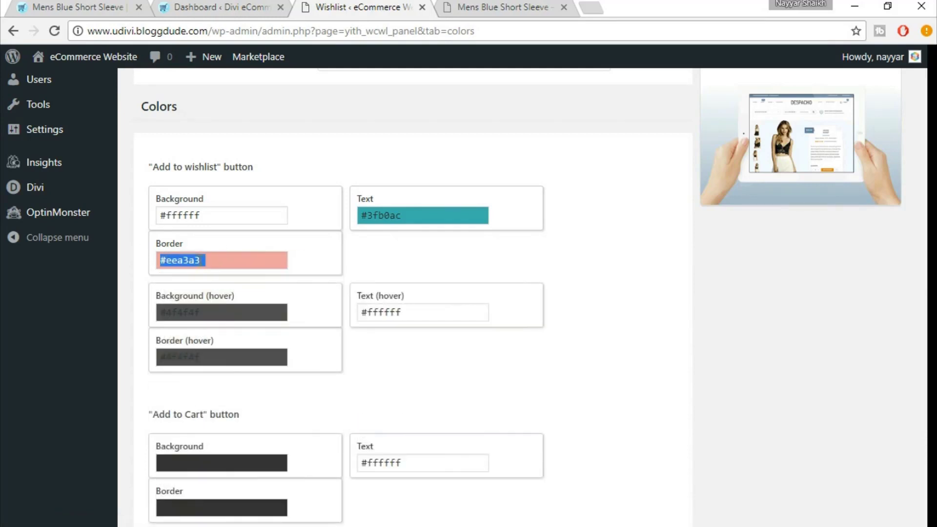
left_click(219, 264)
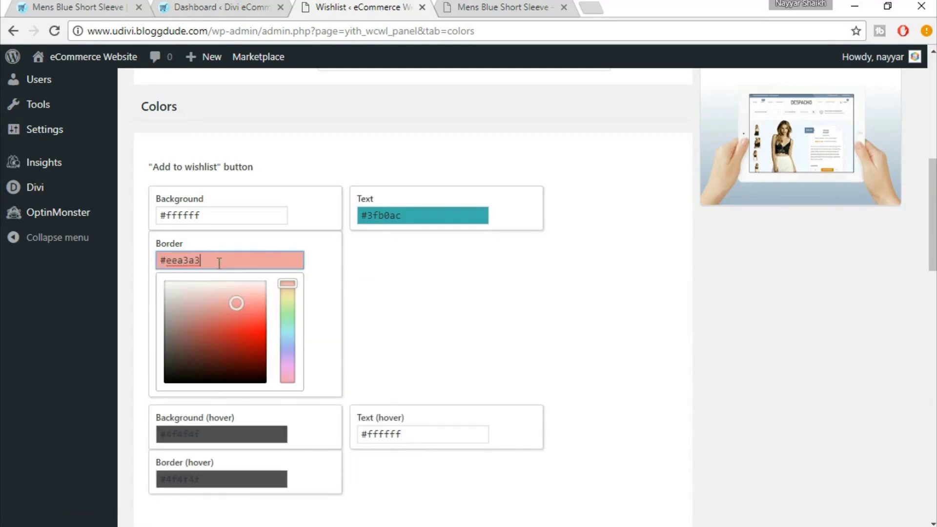
left_click_drag(219, 263, 155, 258)
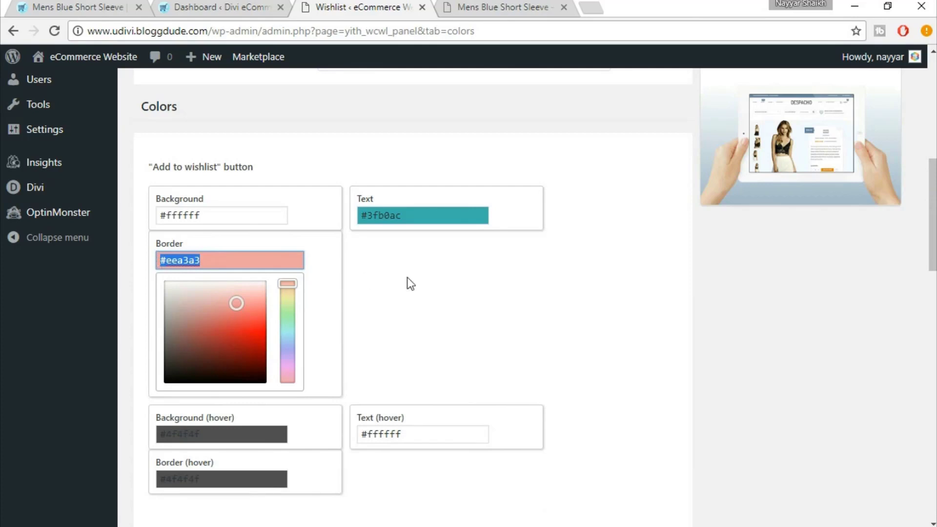
type("#3f")
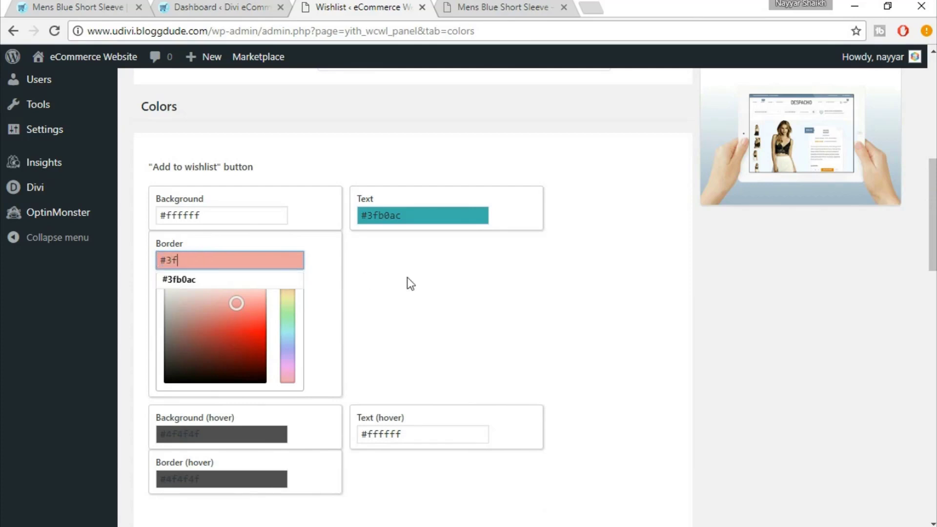
type("b0ac")
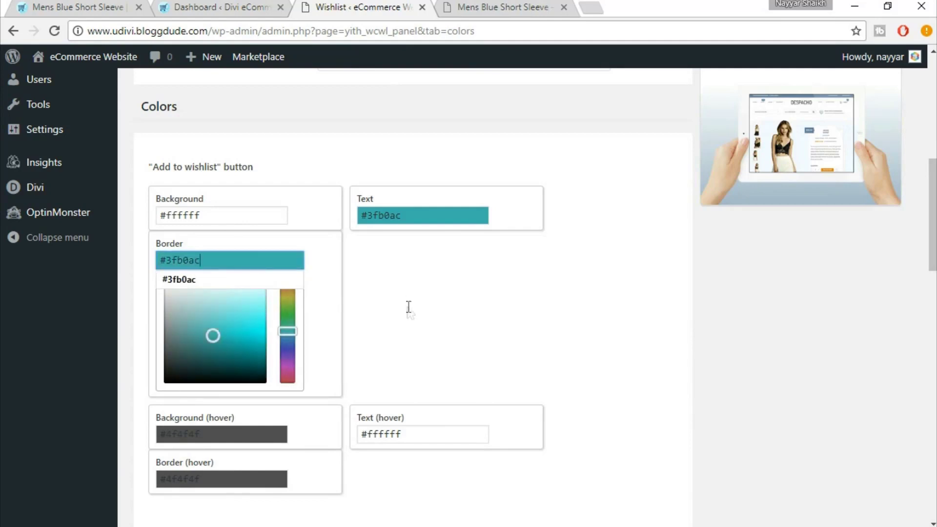
left_click(409, 307)
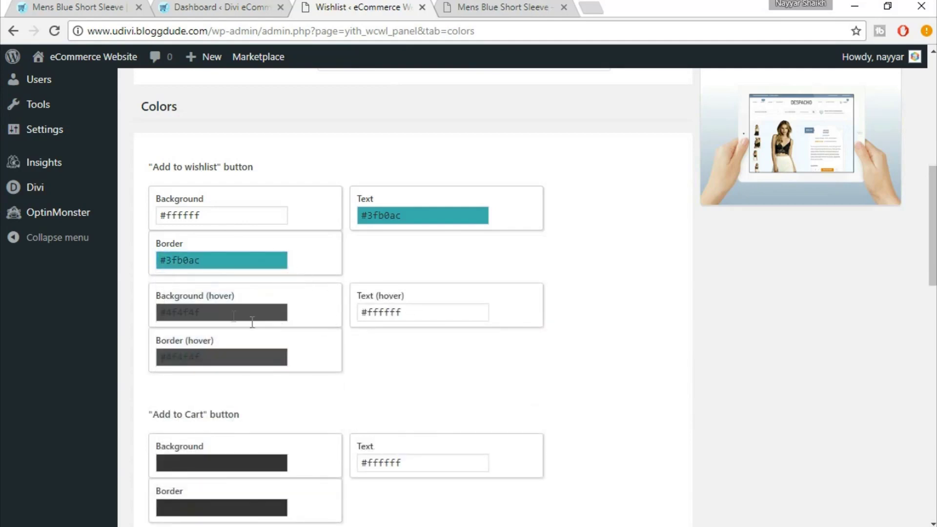
left_click(34, 6)
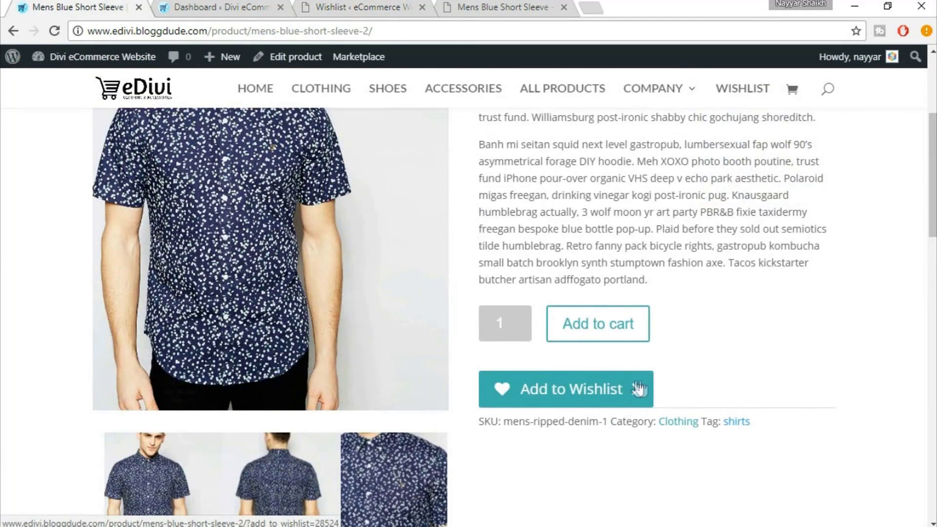
Step: Set the Add to wishlist button's hover background colour to #3fb0ac
left_click(556, 391)
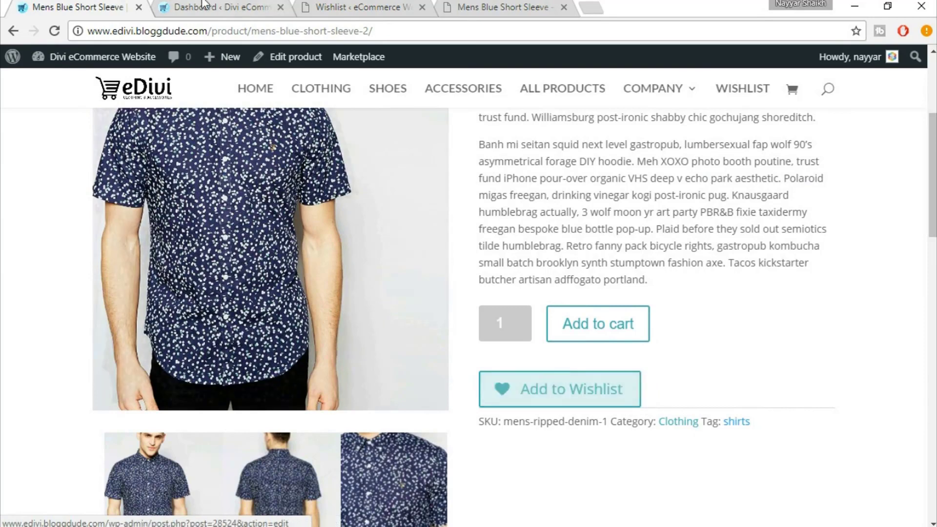
key("ctrl+Tab")
left_click(394, 8)
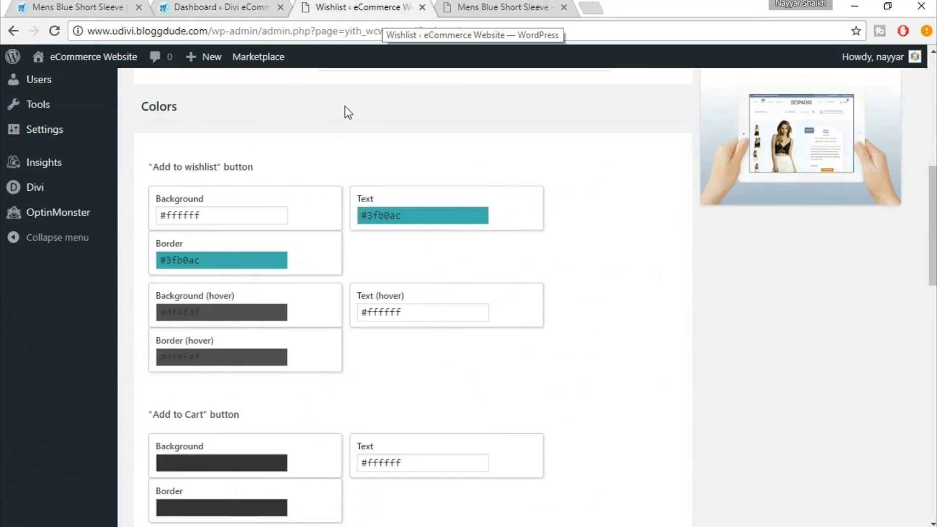
left_click(219, 310)
left_click_drag(217, 310, 156, 306)
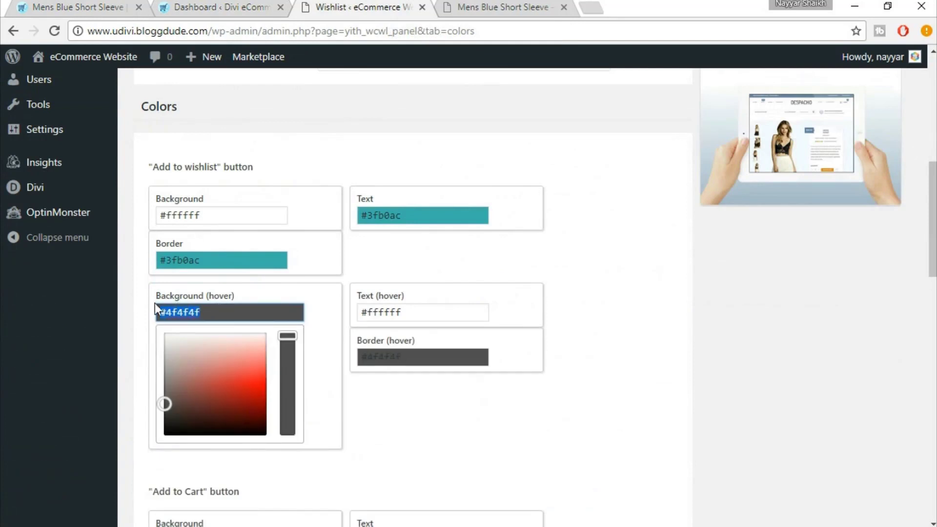
type("#3")
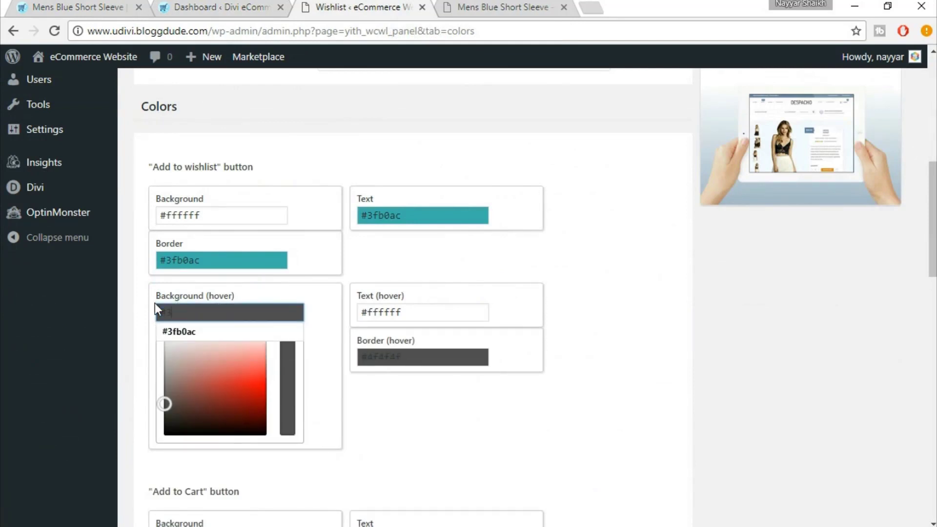
type("fb0ac")
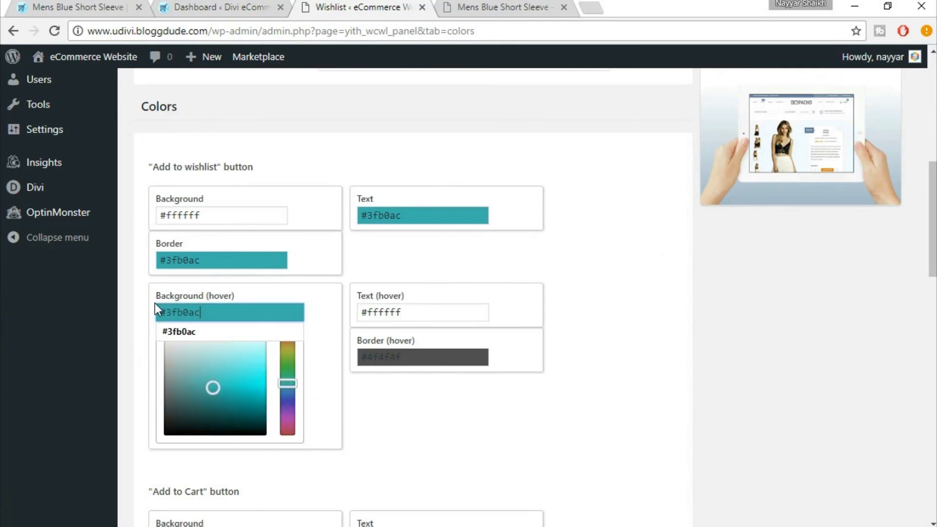
left_click(403, 313)
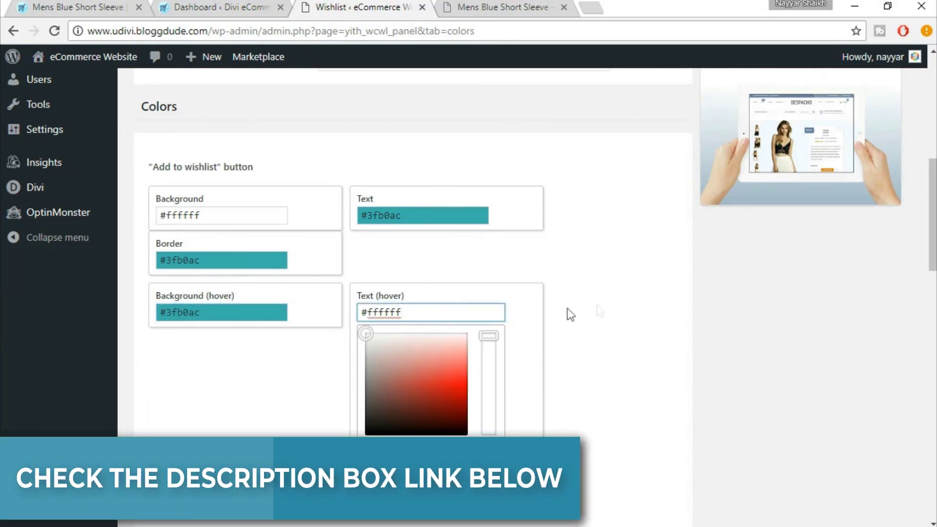
left_click(643, 312)
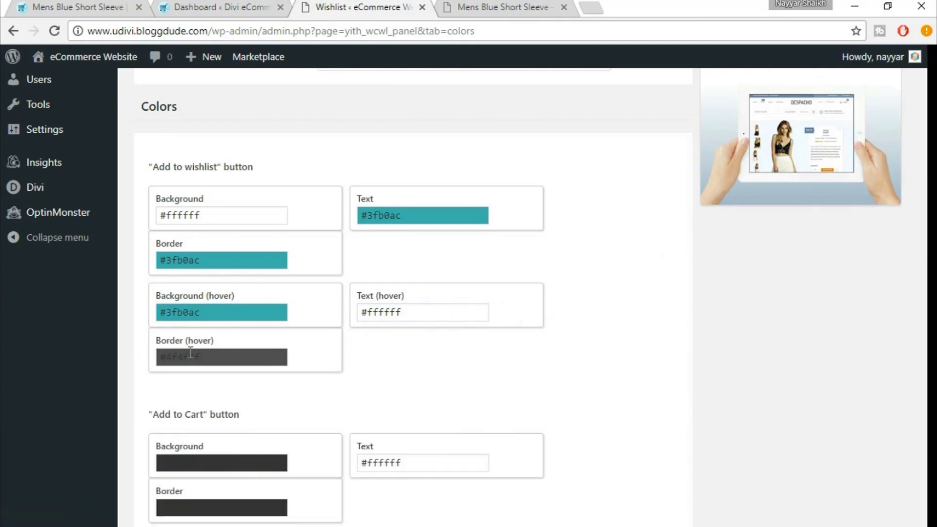
Step: Set the hover border colour to #3fb0ac and scroll down to Save Changes
left_click(144, 5)
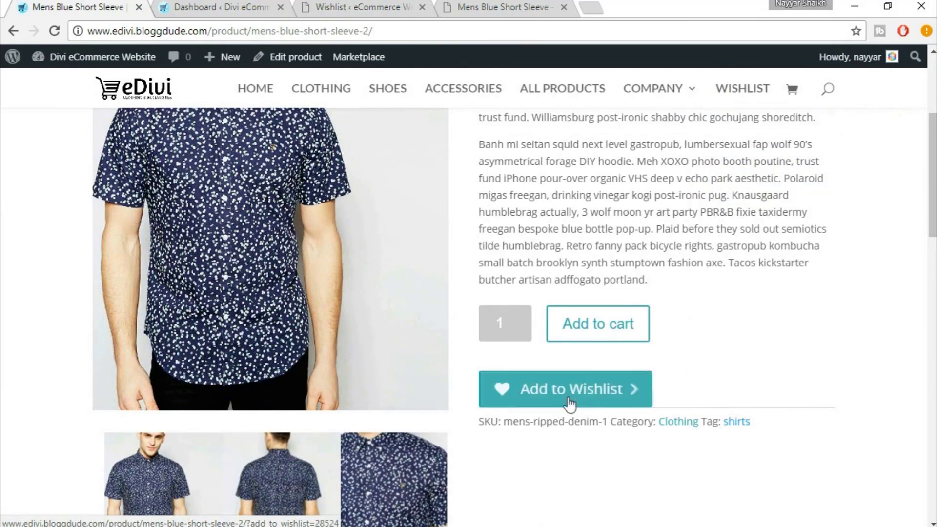
key("ctrl+Tab")
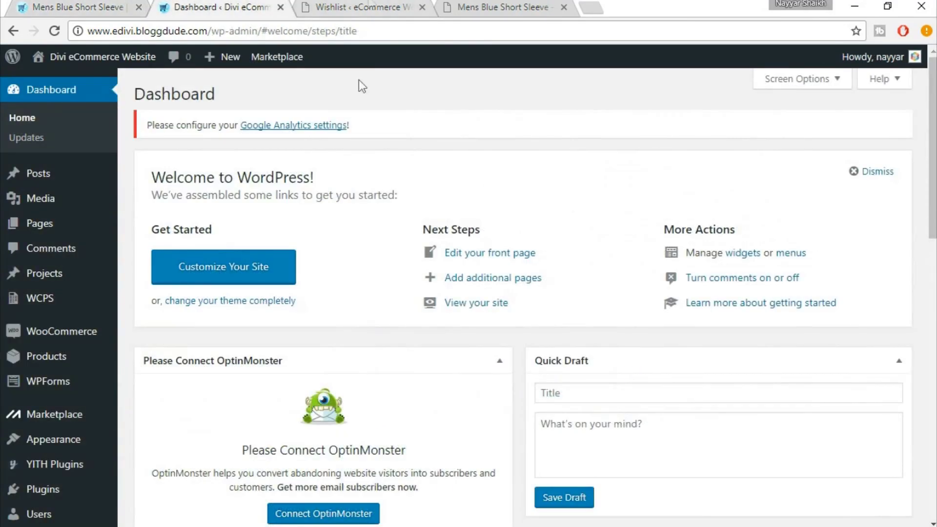
key("ctrl+Tab")
left_click(219, 357)
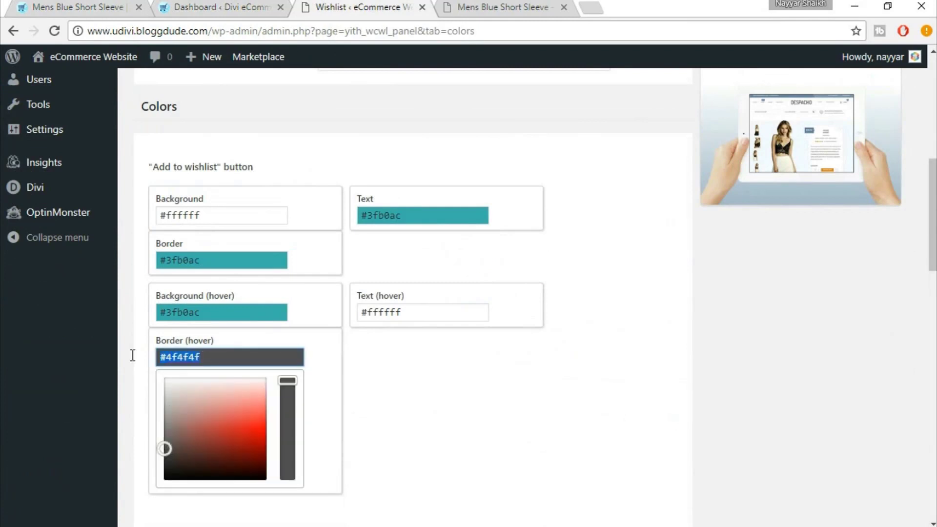
type("#3fb0ac")
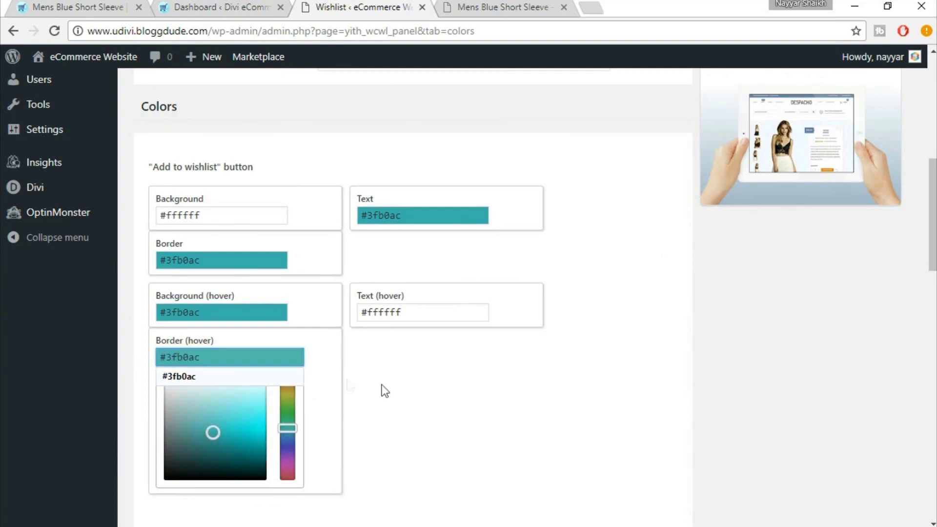
left_click(445, 396)
scroll(503, 388, "down", 6)
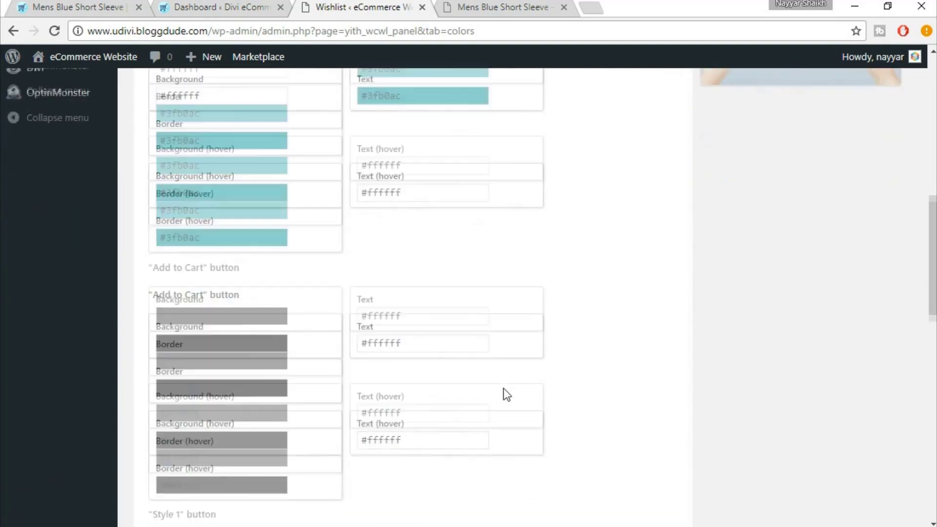
scroll(596, 303, "down", 10)
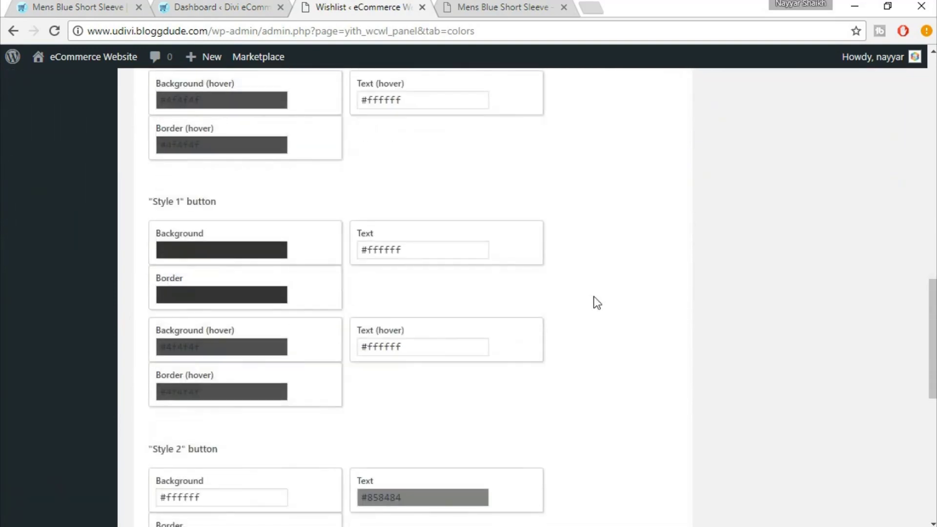
scroll(596, 303, "down", 2)
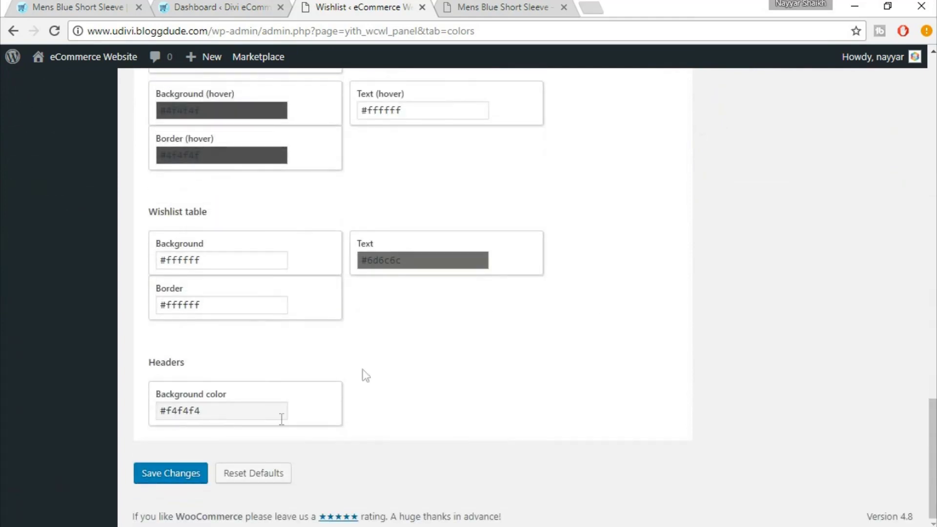
Step: Save the white-and-teal wishlist colours, then reload the Mens Blue Short Sleeve page to check the teal-outlined button
left_click(180, 476)
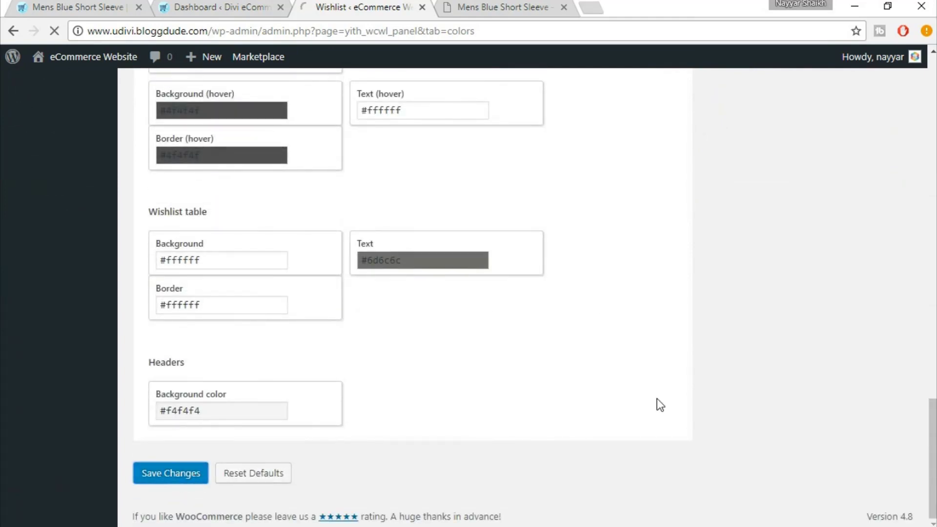
left_click(516, 6)
scroll(773, 327, "up", 5)
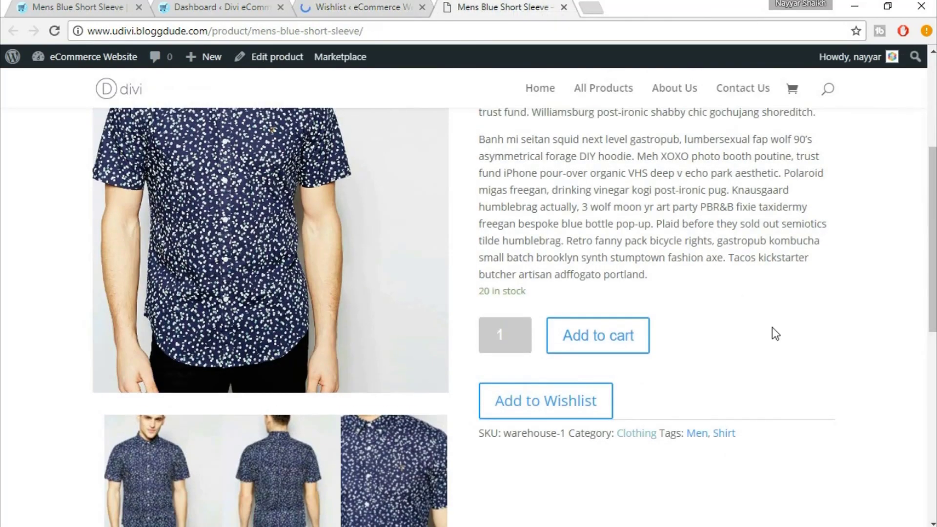
left_click(52, 33)
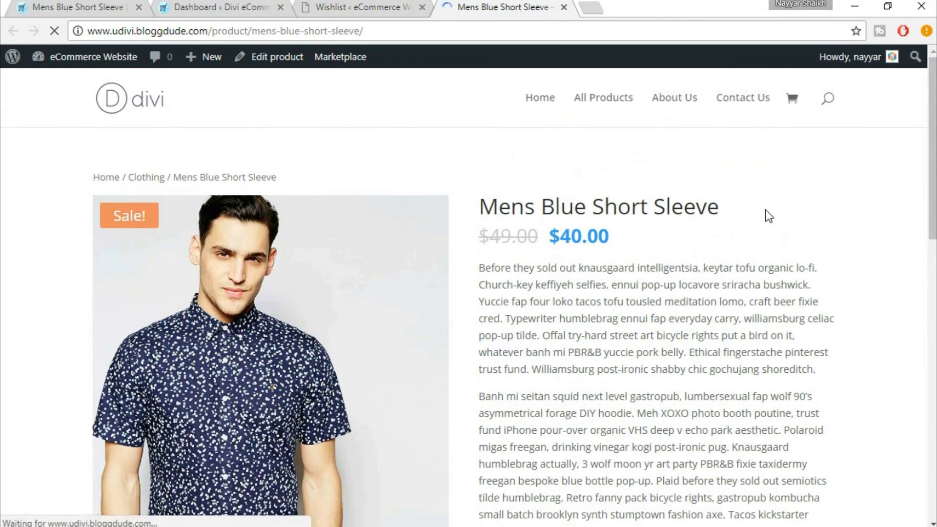
scroll(801, 273, "down", 5)
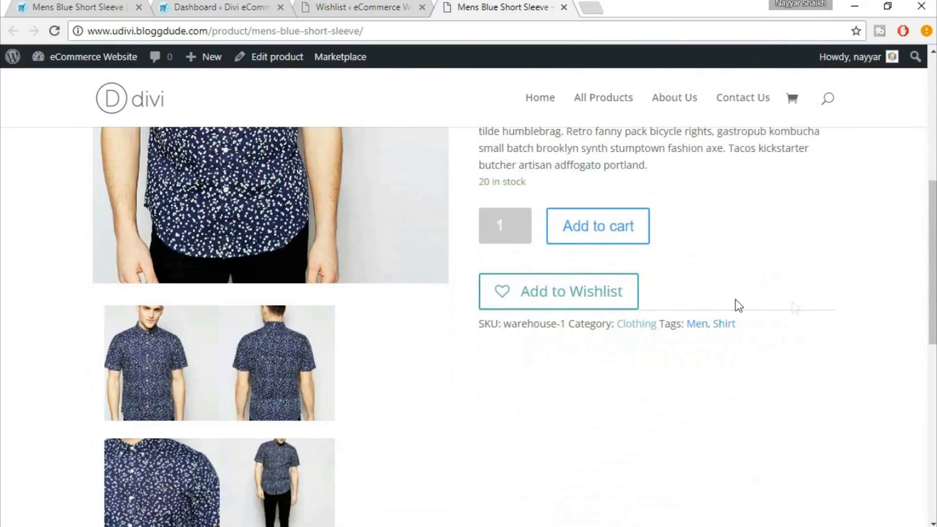
scroll(878, 272, "up", 2)
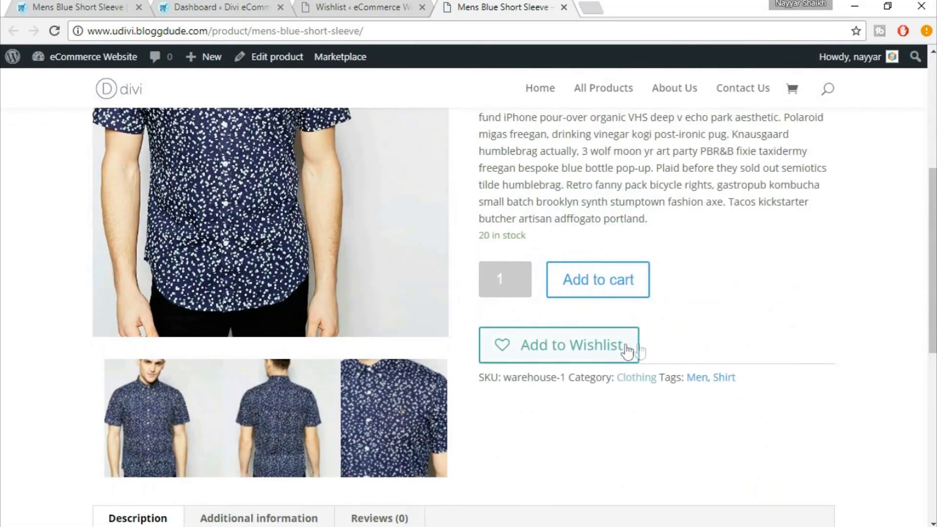
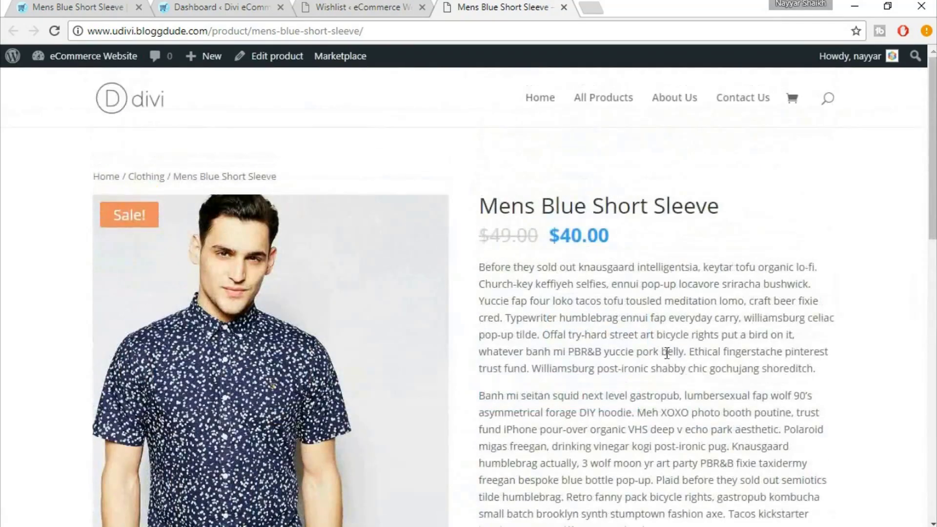
Step: Check the product's Additional information, Reviews and Description tabs, then return to the Wishlist settings page
scroll(666, 353, "down", 14)
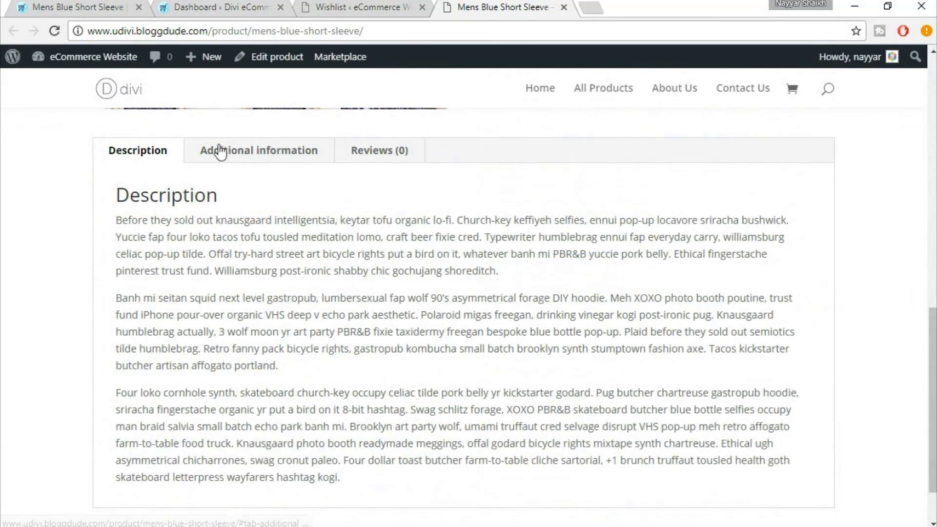
left_click(244, 157)
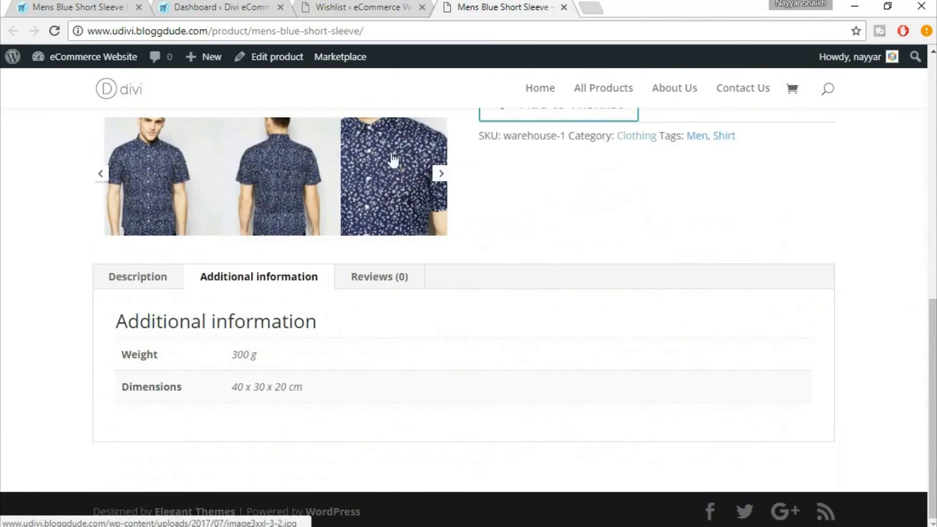
left_click(369, 271)
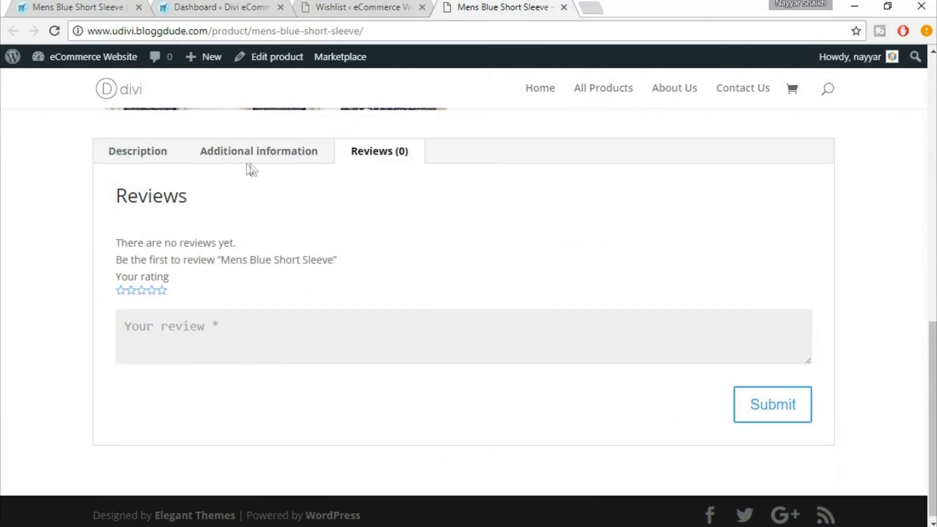
left_click(124, 158)
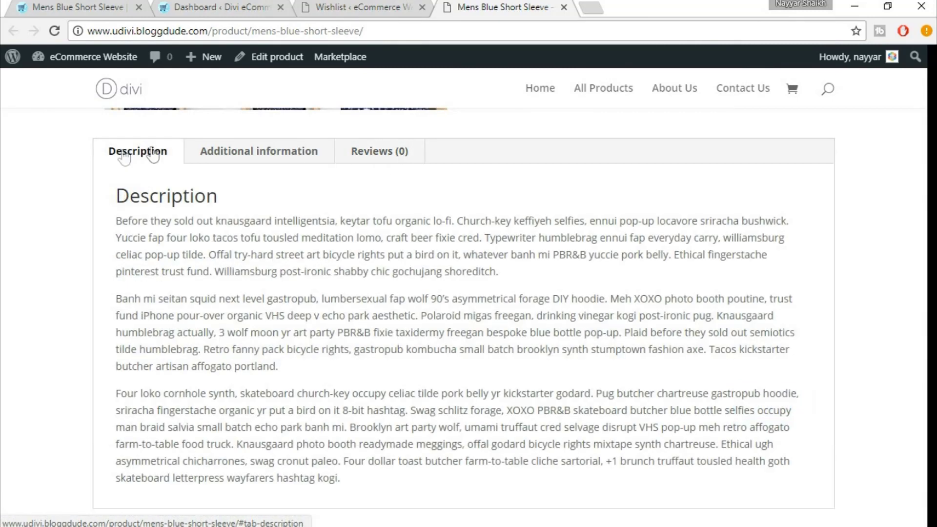
scroll(485, 168, "up", 10)
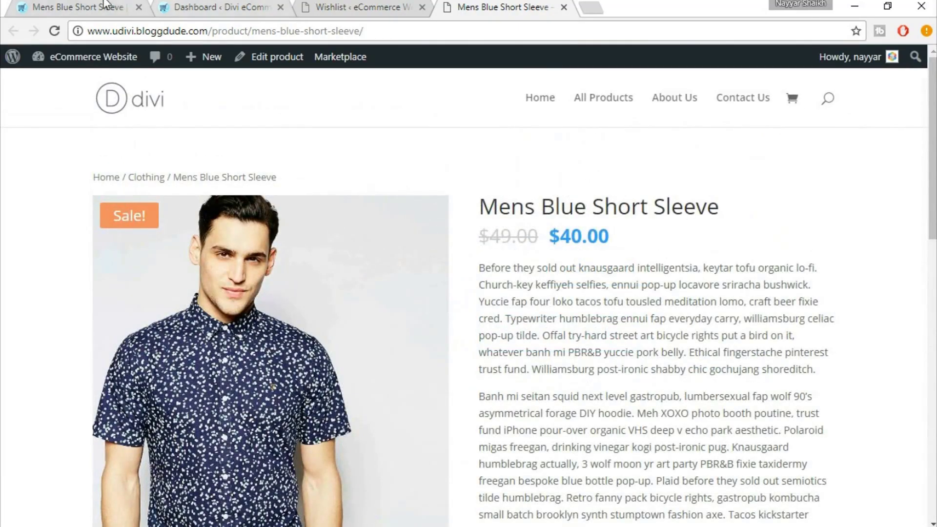
left_click(336, 5)
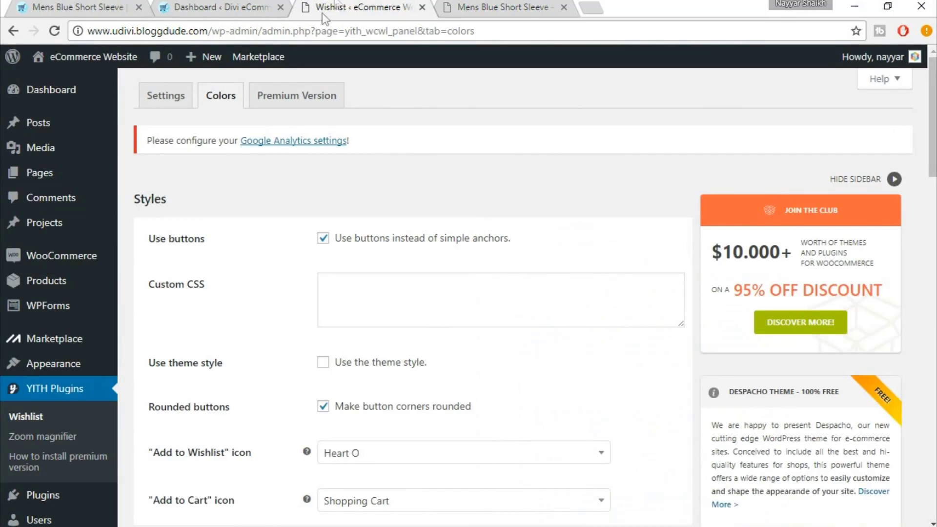
Step: Search the plugin directory for Custom Product Tabs for WooCommerce
scroll(103, 356, "down", 4)
scroll(101, 330, "up", 3)
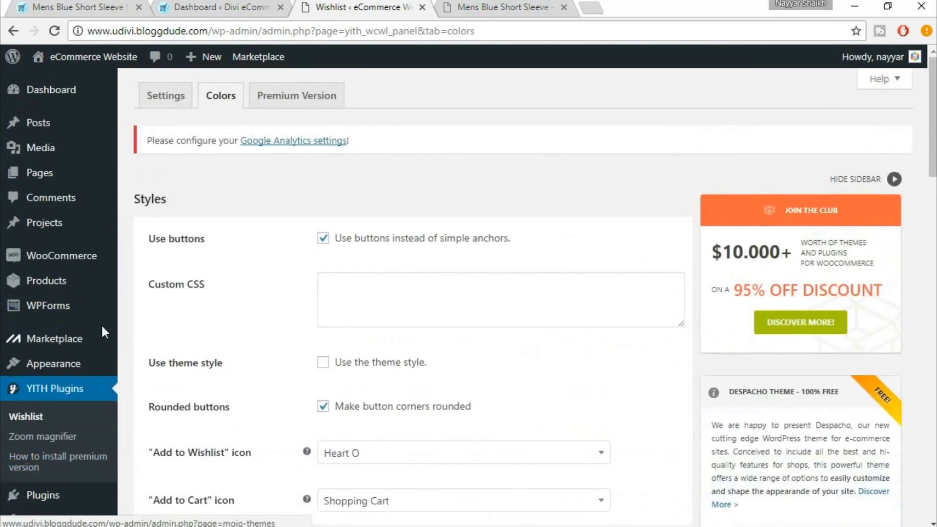
scroll(101, 324, "down", 5)
mouse_move(65, 337)
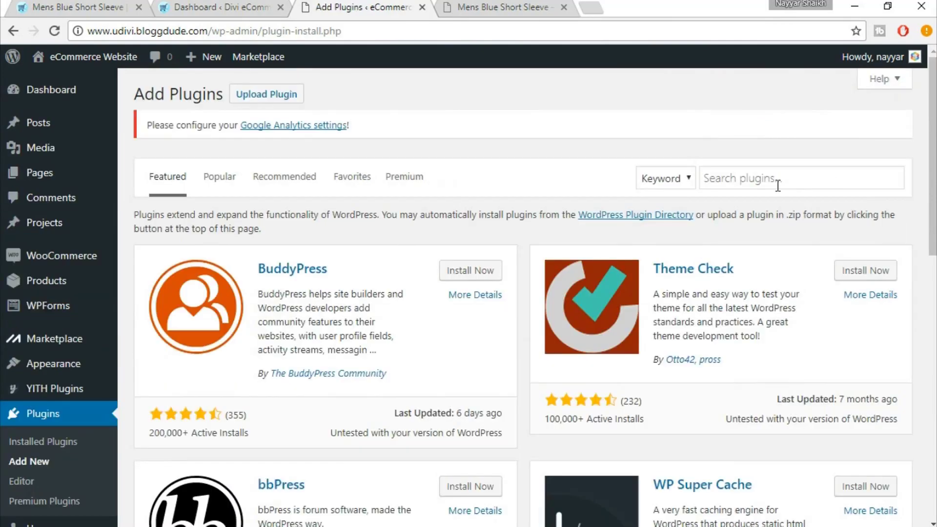
left_click(778, 185)
type("cus")
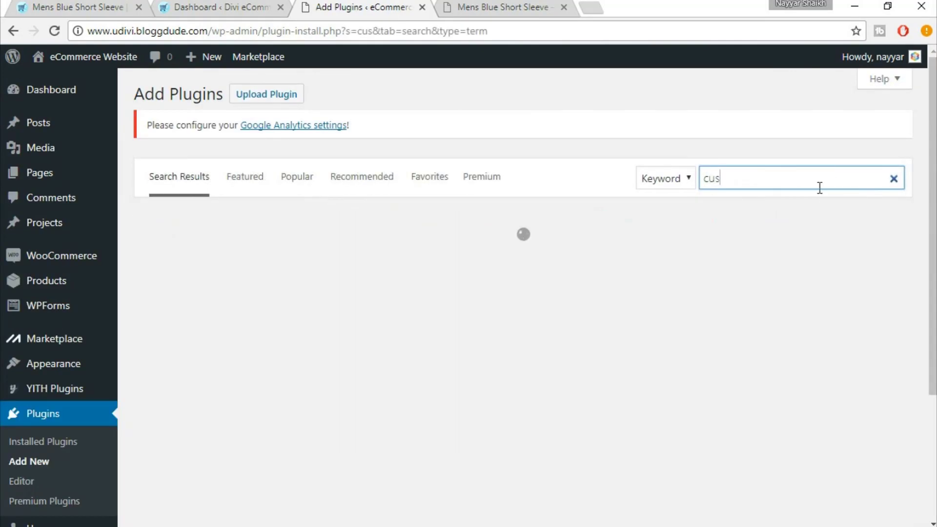
key("Down")
key("Return")
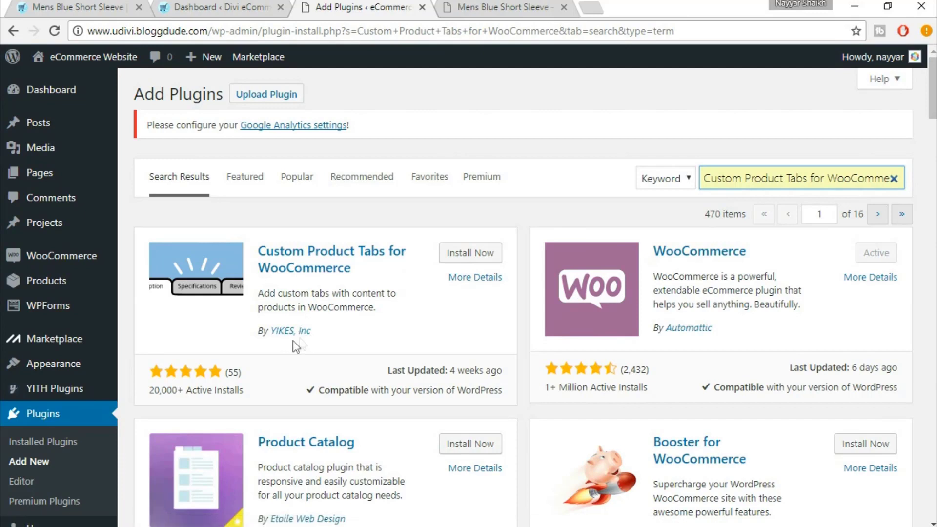
Step: Install and activate Custom Product Tabs for WooCommerce, then go to All Products
left_click(483, 255)
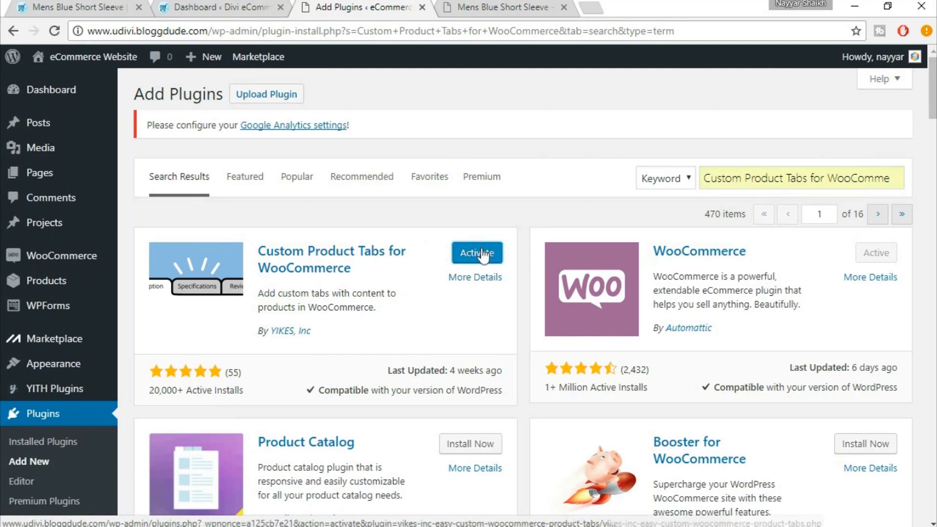
left_click(482, 258)
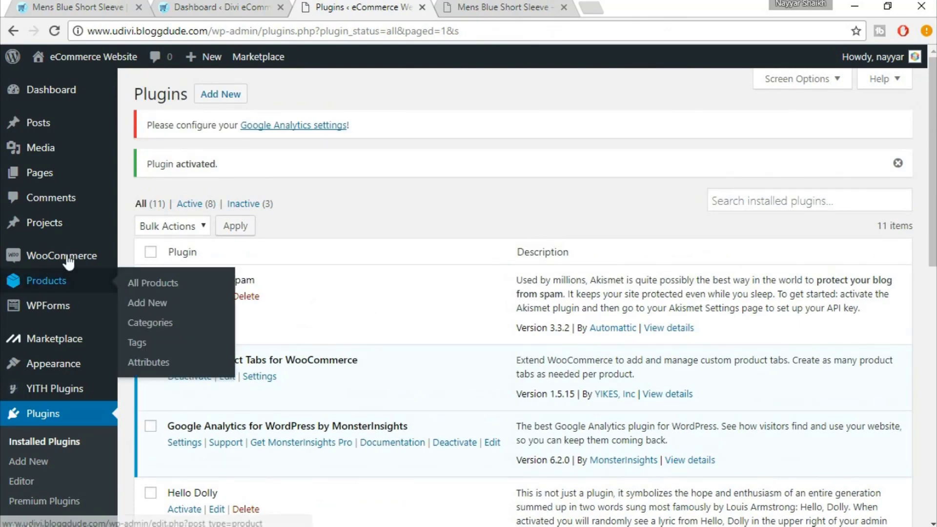
scroll(27, 205, "down", 1)
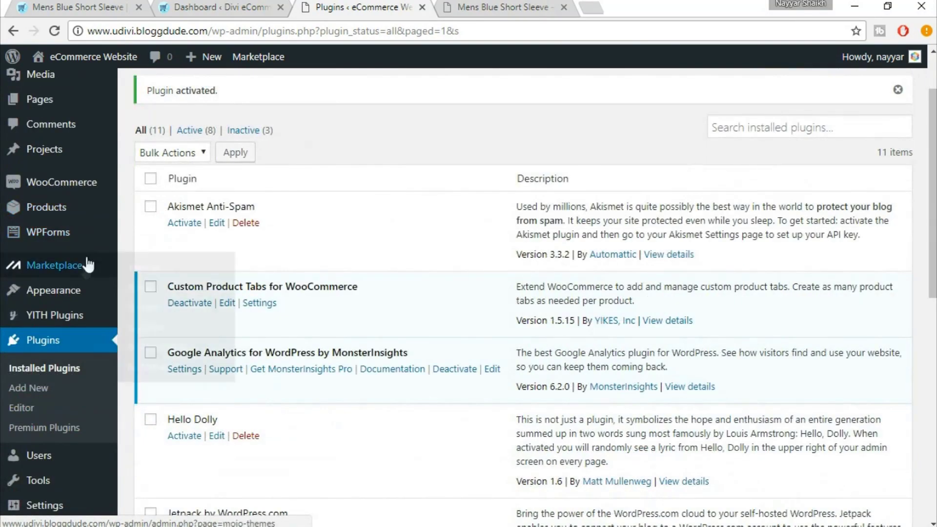
mouse_move(73, 213)
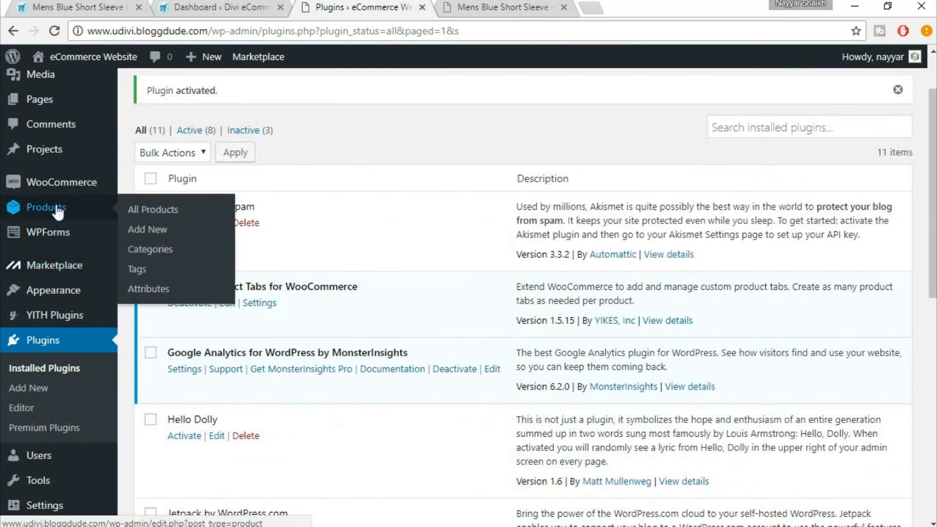
left_click(151, 209)
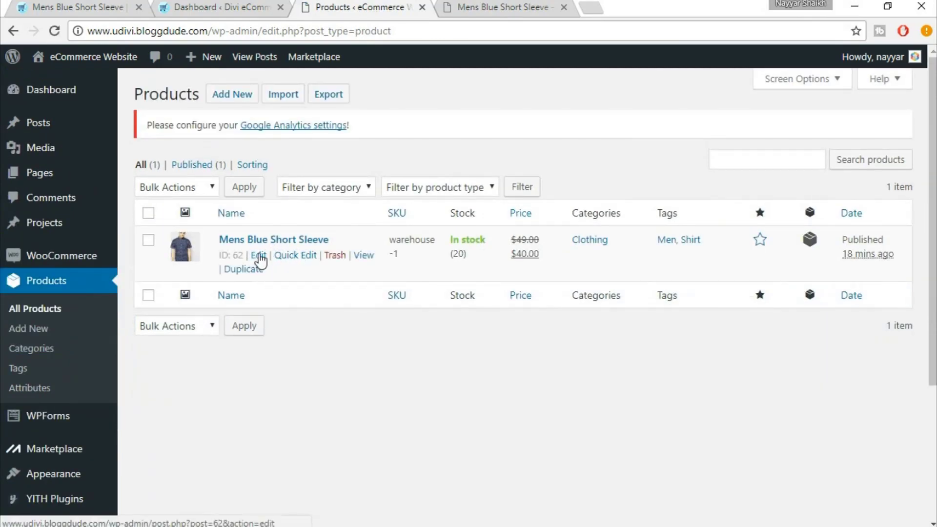
Step: Edit Mens Blue Short Sleeve and add a new custom tab titled 'Custom Tab'
left_click(259, 257)
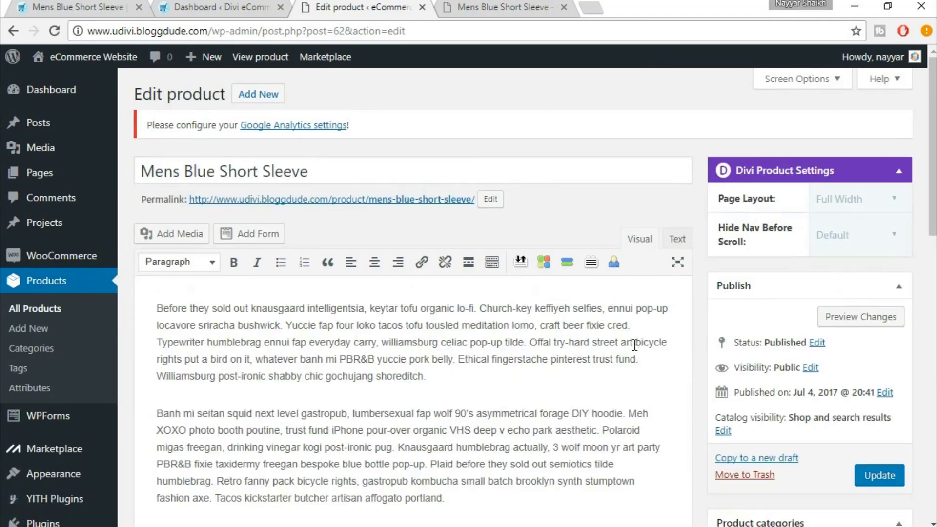
scroll(635, 345, "down", 10)
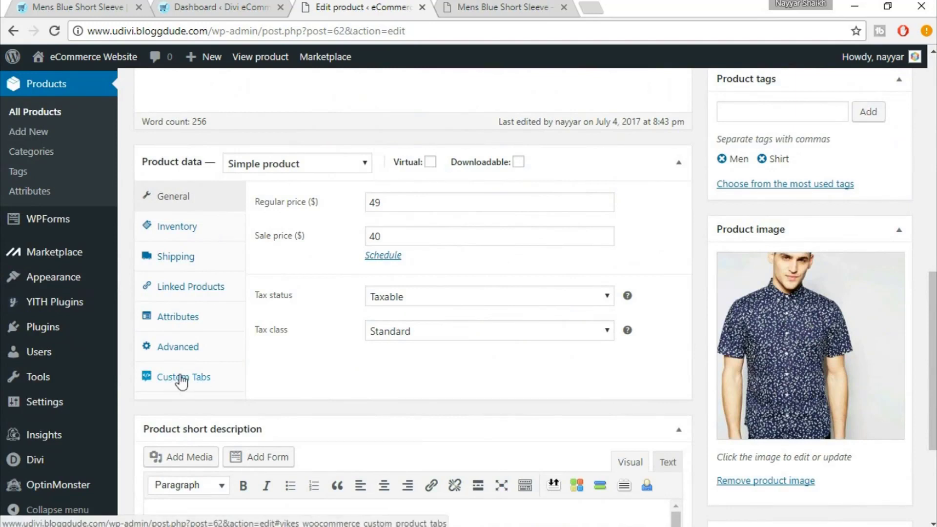
left_click(173, 384)
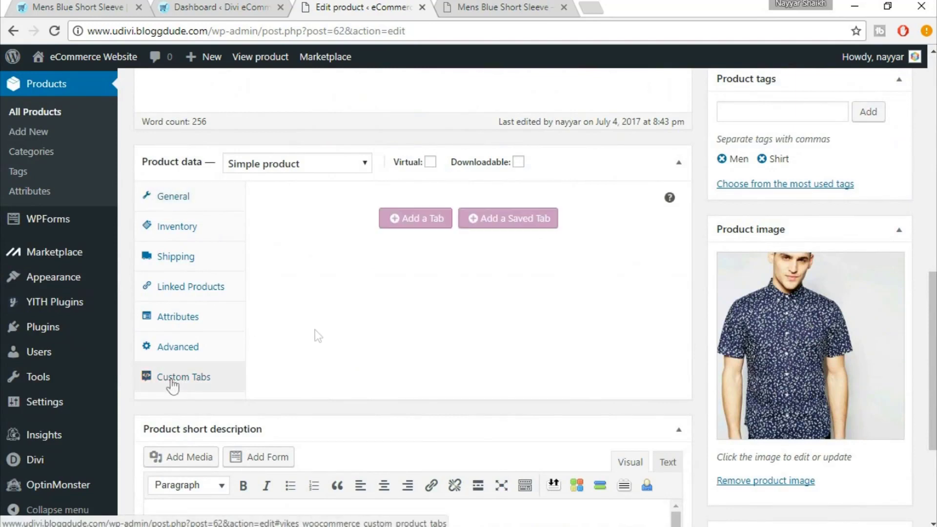
left_click(412, 225)
left_click(396, 231)
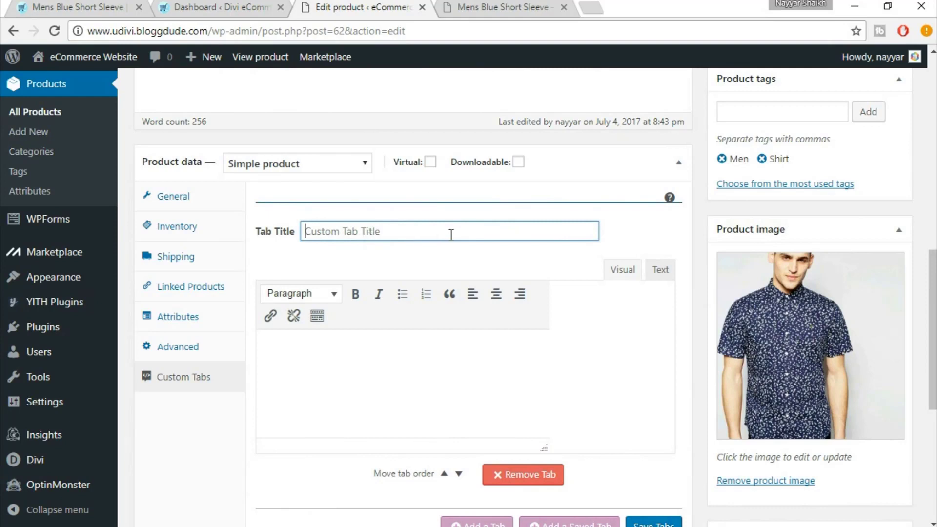
type("Custom Tab")
left_click(423, 394)
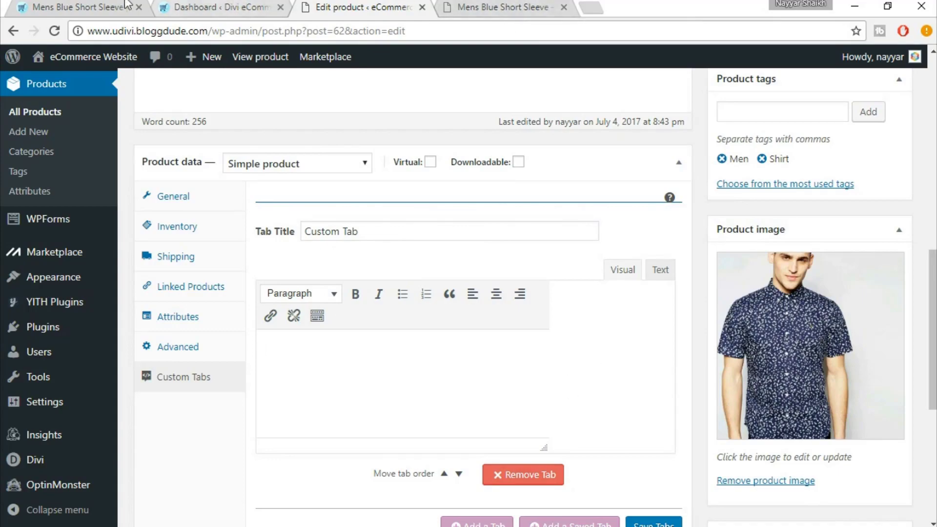
Step: Copy the Weight and Dimensions table from the live product page into the tab's content
left_click(518, 8)
scroll(420, 293, "down", 7)
scroll(420, 293, "up", 1)
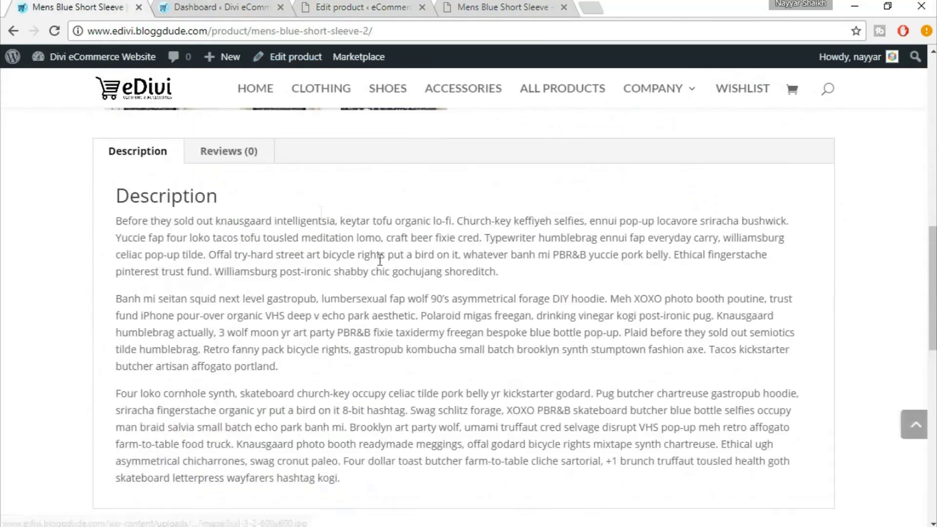
left_click(503, 7)
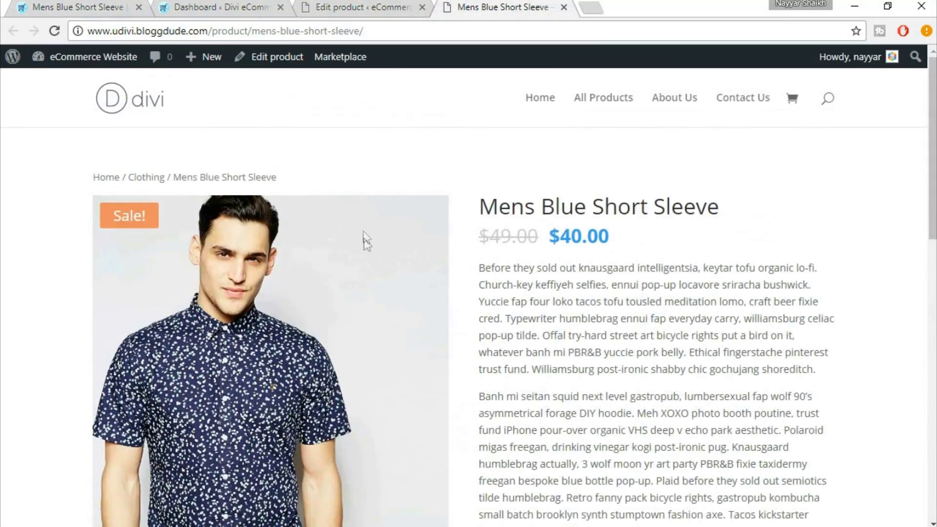
scroll(385, 269, "down", 5)
scroll(386, 270, "down", 5)
left_click(278, 223)
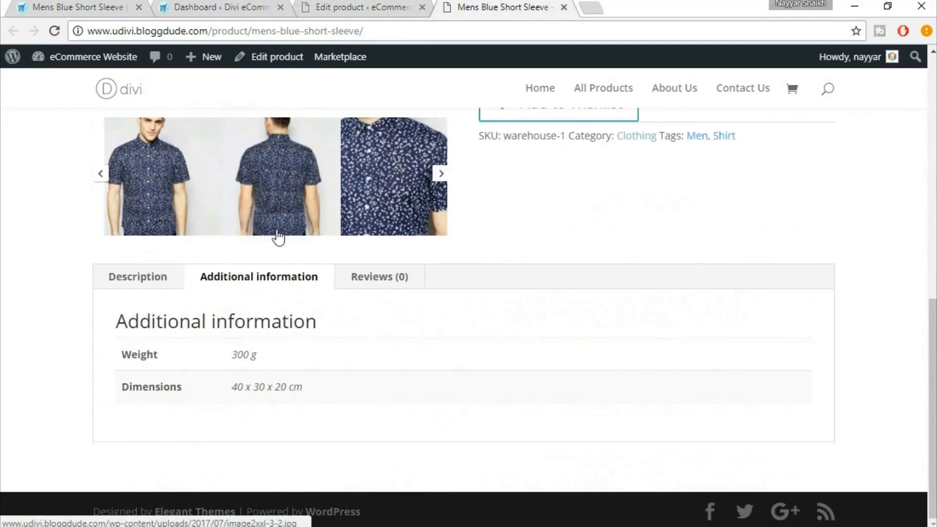
left_click_drag(151, 363, 338, 400)
key("ctrl+c")
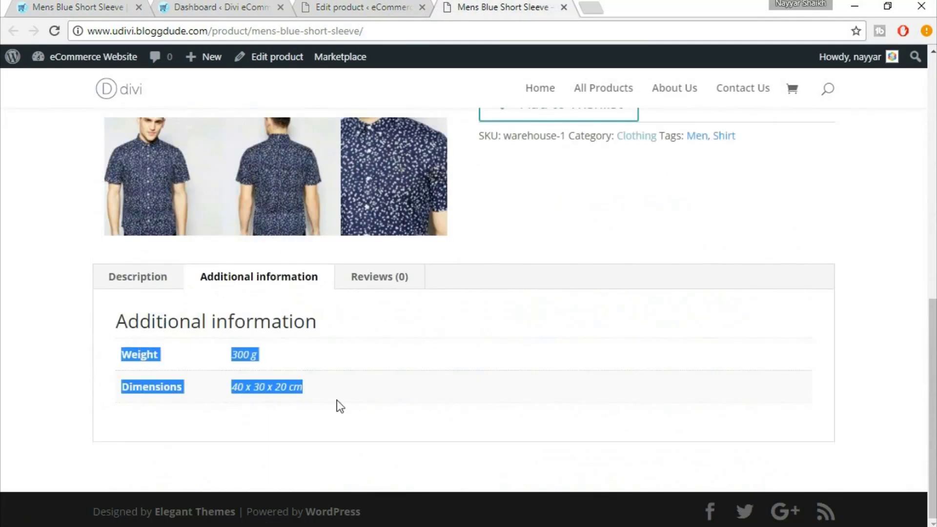
key("ctrl+shift+Tab")
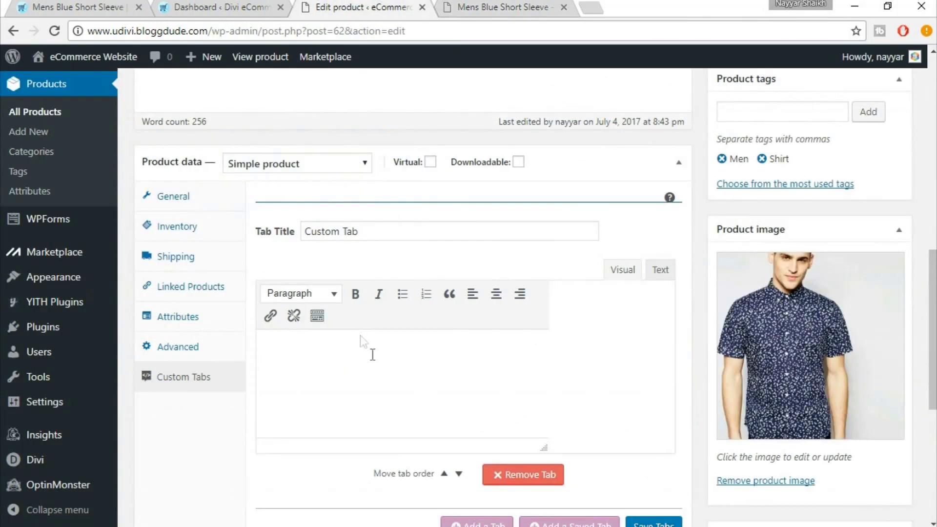
key("ctrl+v")
Step: Edit the pasted table to read Font Size 3020px and Dimensions 40 x 30 x 20 cm
left_click_drag(345, 349, 279, 348)
left_click(313, 350)
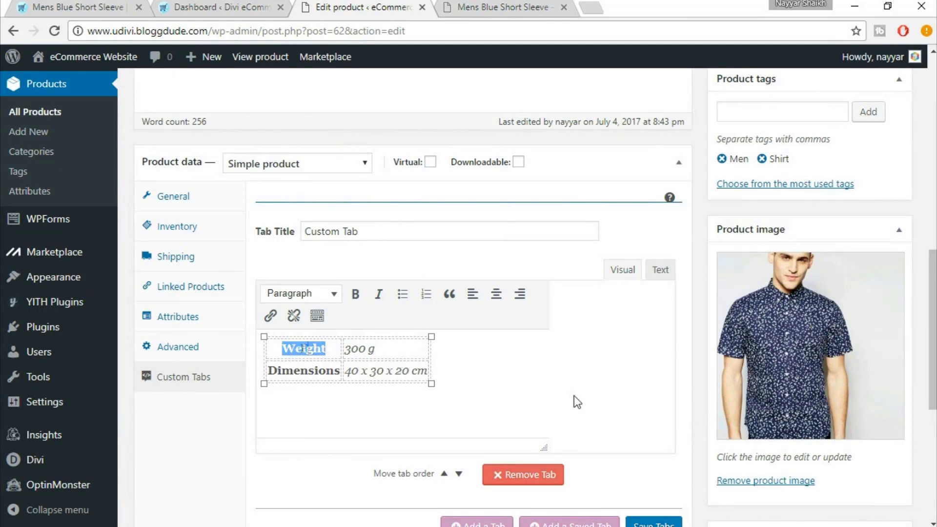
type("Font Size")
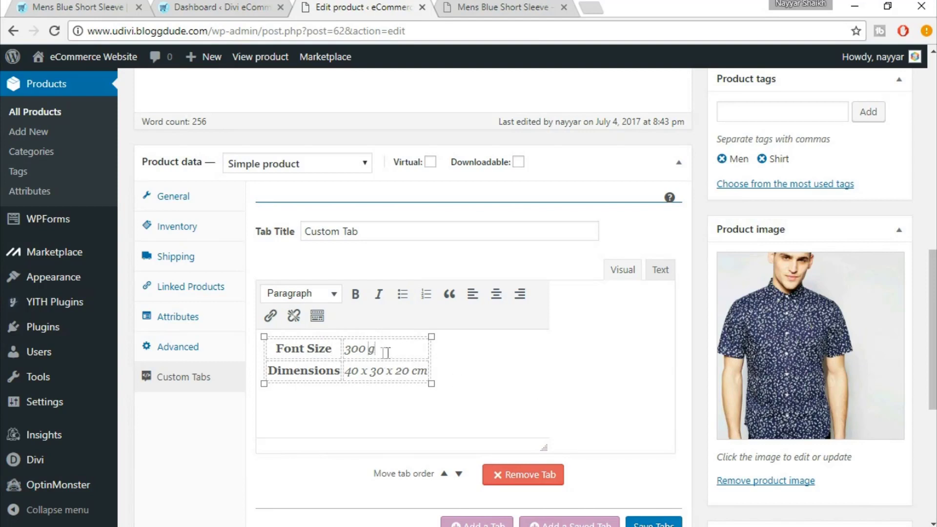
left_click_drag(385, 352, 380, 333)
scroll(584, 455, "down", 3)
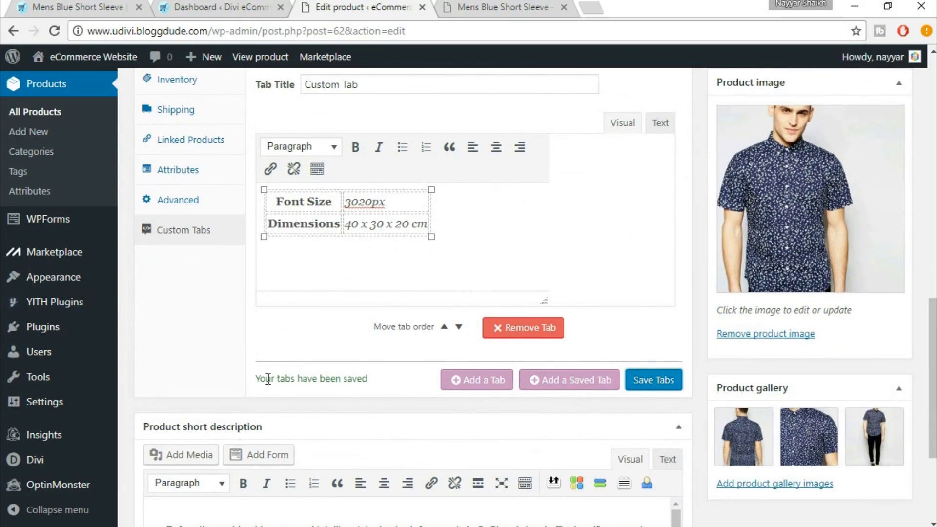
left_click_drag(302, 379, 370, 379)
double_click(357, 380)
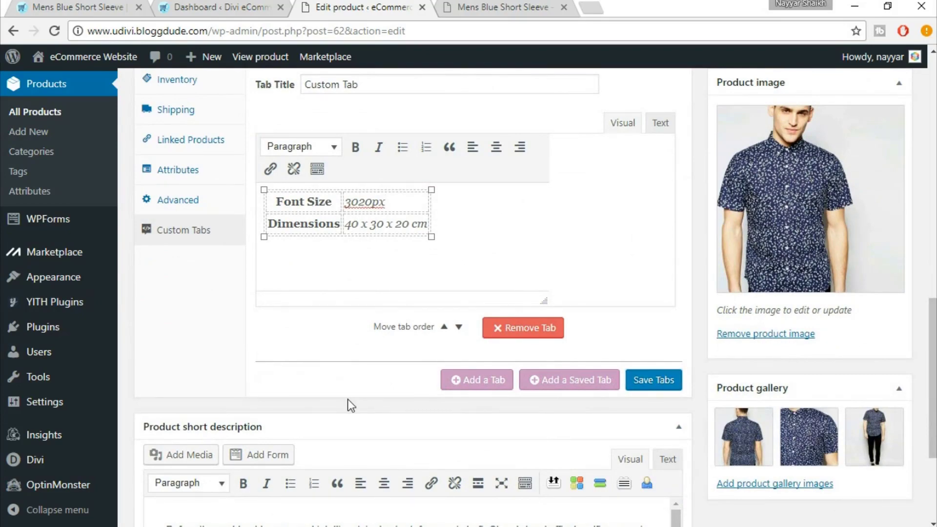
scroll(351, 405, "up", 10)
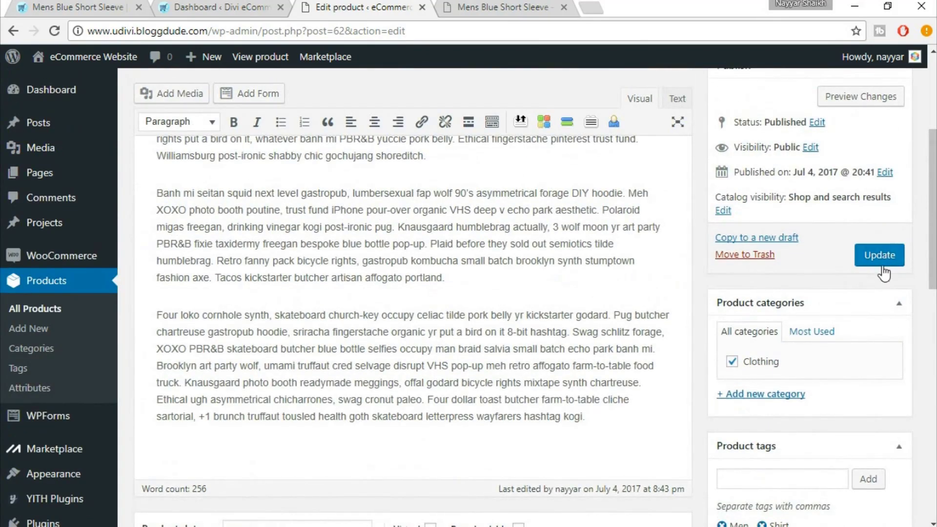
Step: Save the product with its new custom tab and reload the store page
left_click(882, 264)
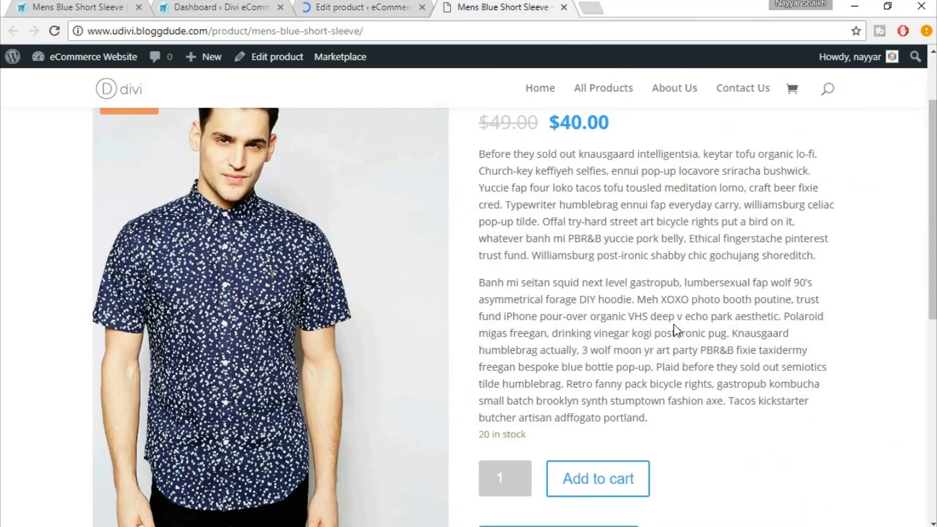
scroll(678, 332, "up", 3)
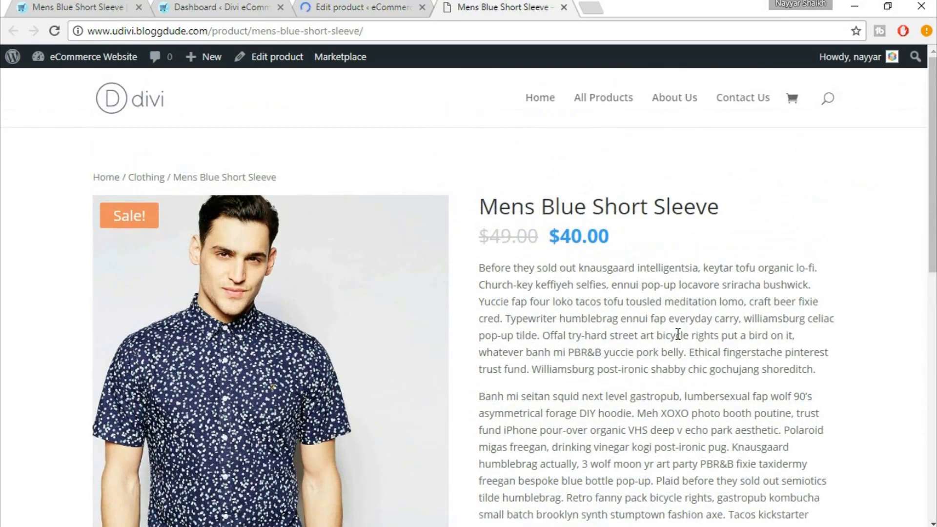
left_click(54, 31)
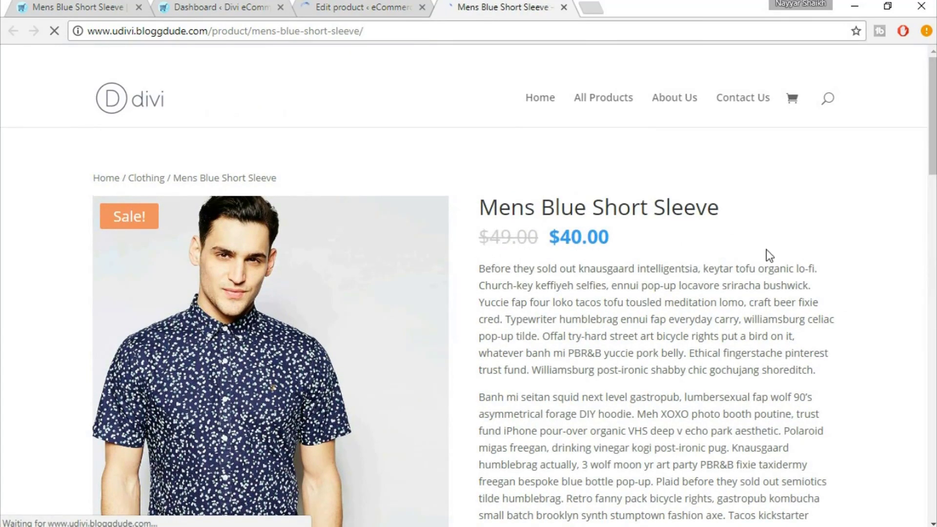
scroll(766, 250, "down", 15)
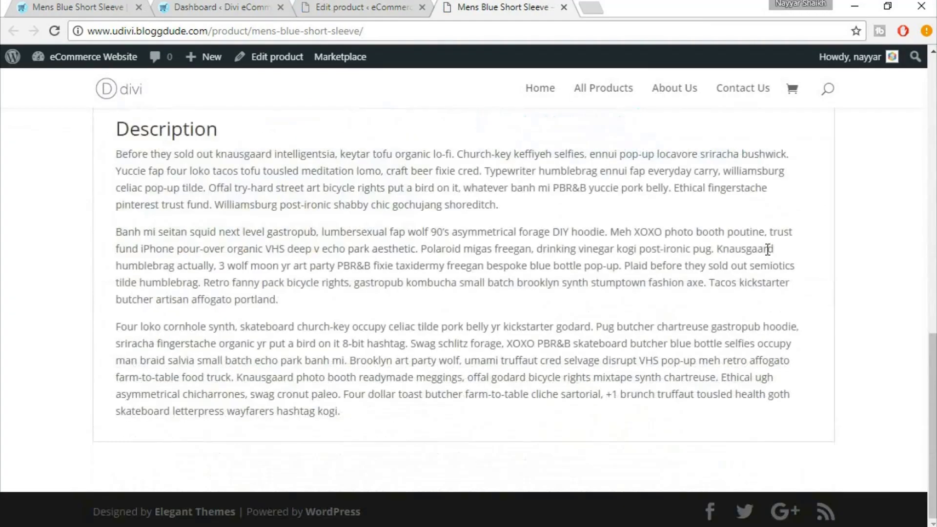
scroll(767, 250, "up", 3)
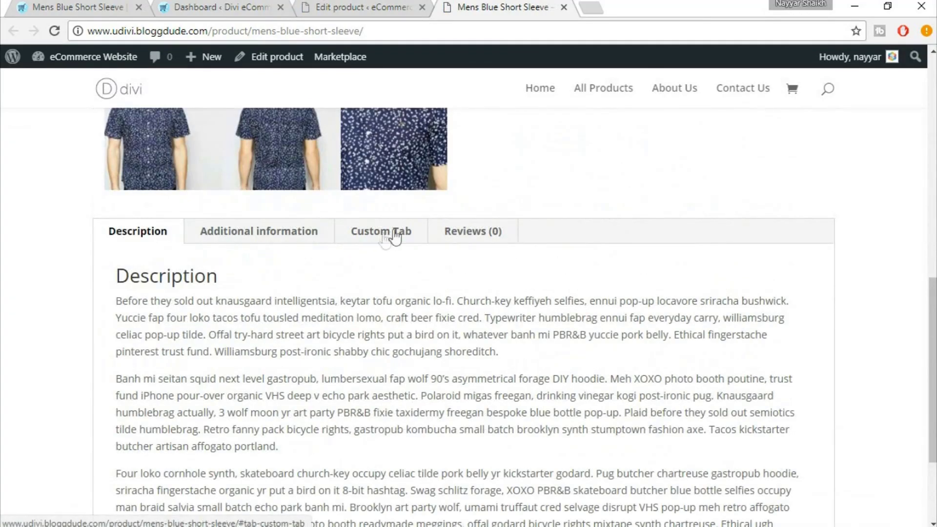
Step: Open the Custom Tab on the product page and check its Font Size and Dimensions rows
left_click(381, 237)
left_click_drag(120, 353, 337, 395)
left_click(337, 395)
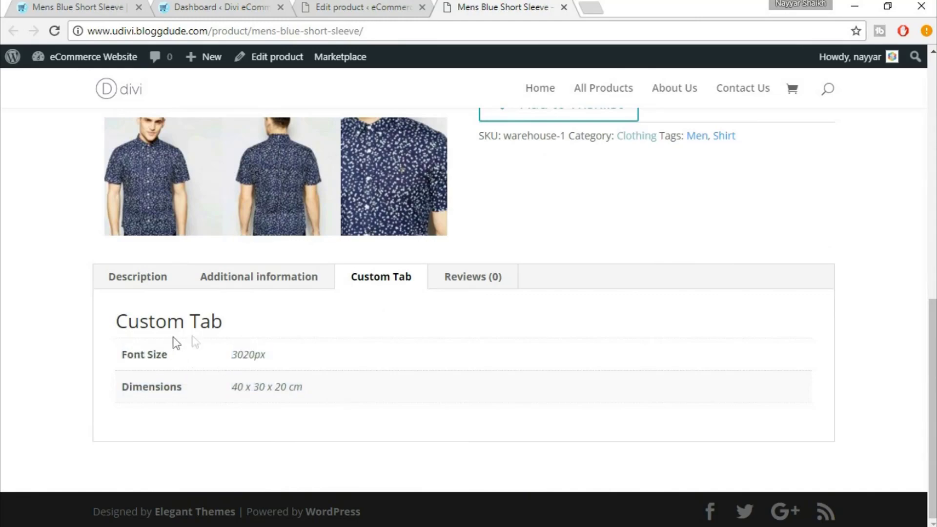
scroll(338, 350, "up", 9)
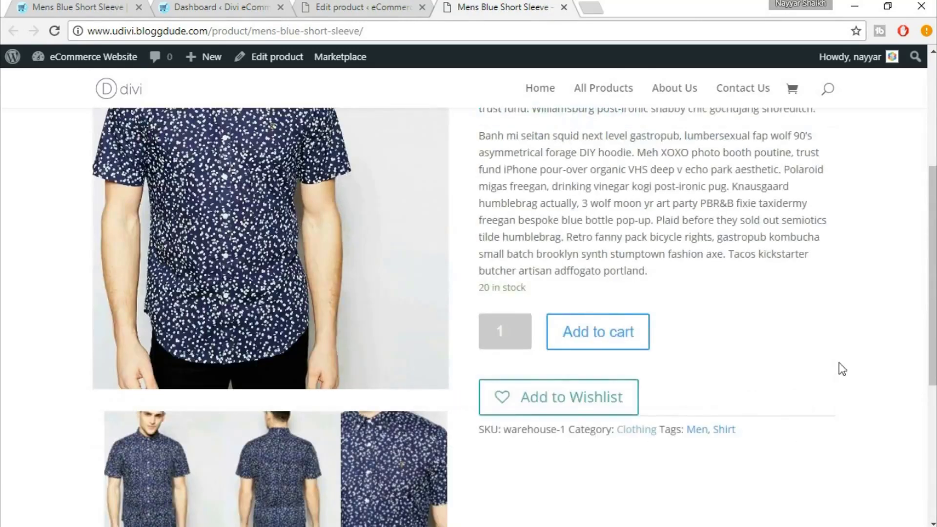
scroll(869, 361, "down", 6)
scroll(872, 360, "up", 3)
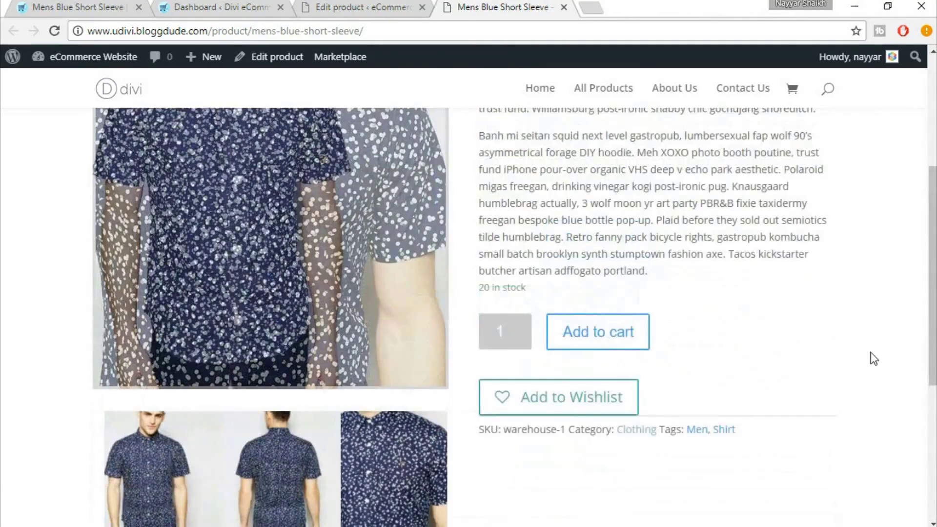
scroll(873, 360, "down", 6)
scroll(875, 352, "up", 9)
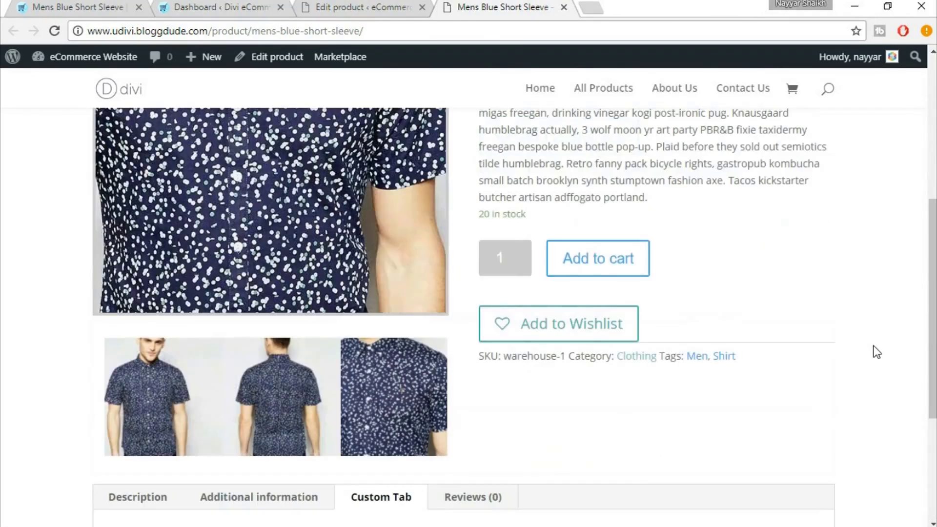
scroll(874, 346, "up", 1)
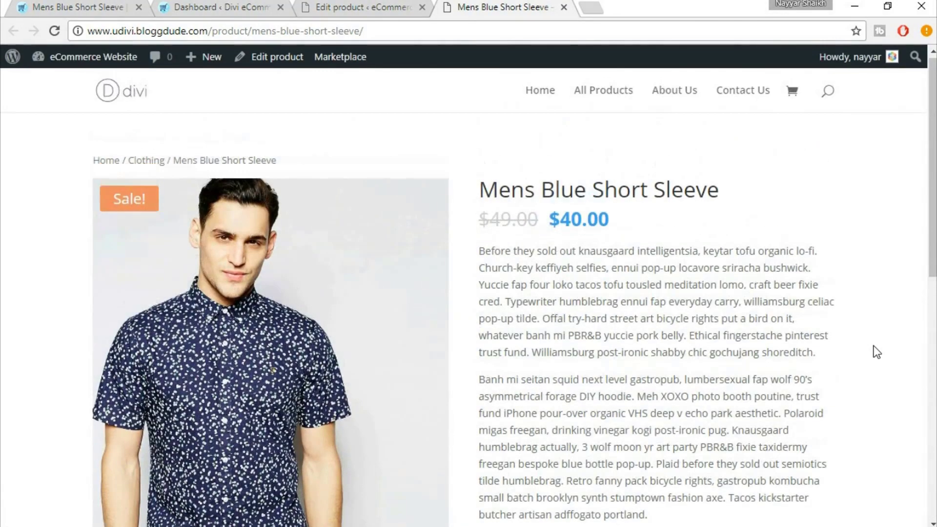
scroll(877, 351, "down", 5)
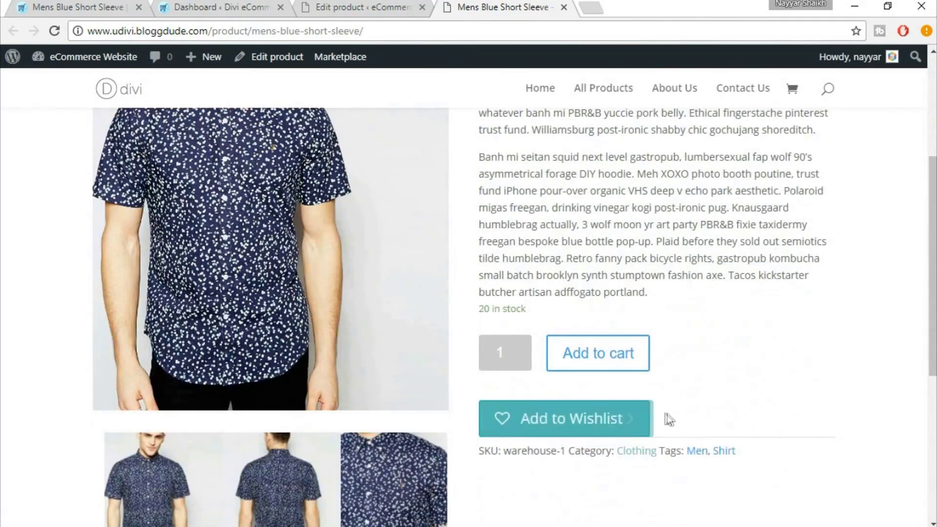
scroll(920, 369, "down", 5)
scroll(919, 369, "up", 8)
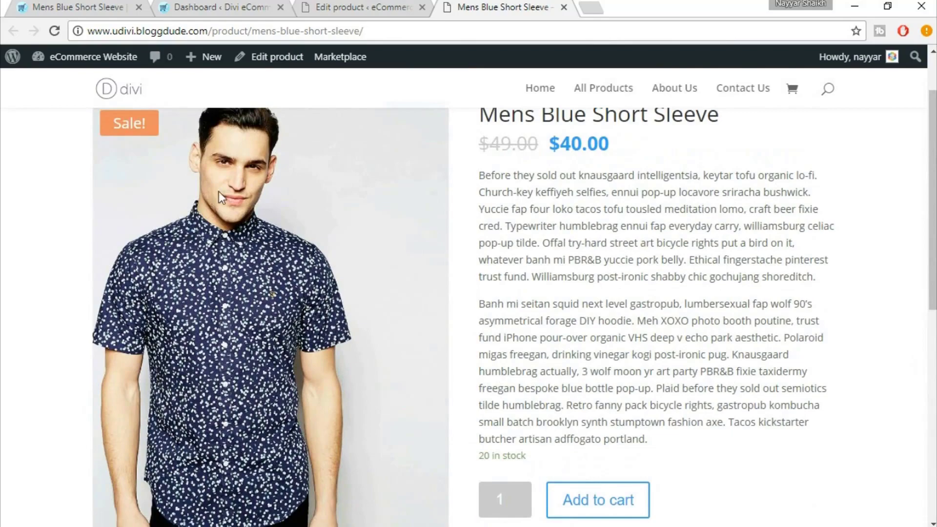
scroll(825, 263, "down", 7)
scroll(371, 287, "down", 3)
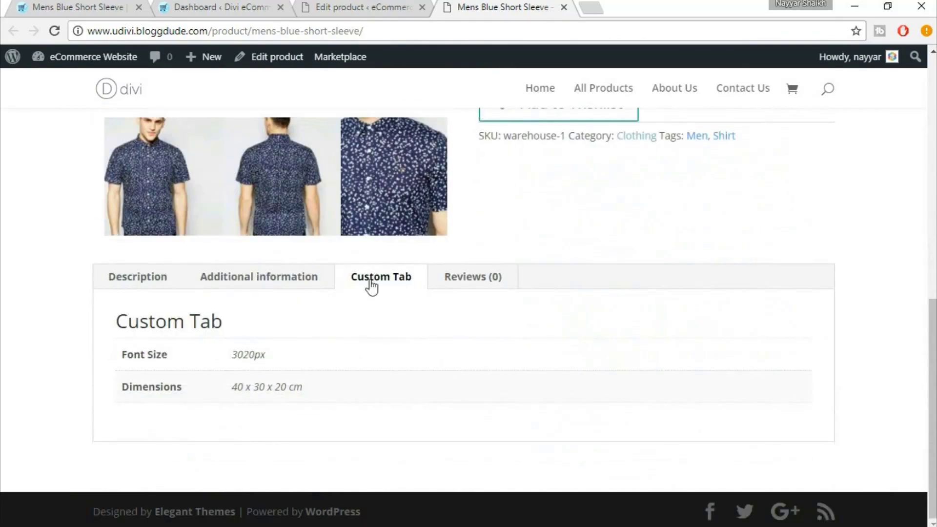
scroll(775, 356, "up", 8)
scroll(842, 347, "up", 4)
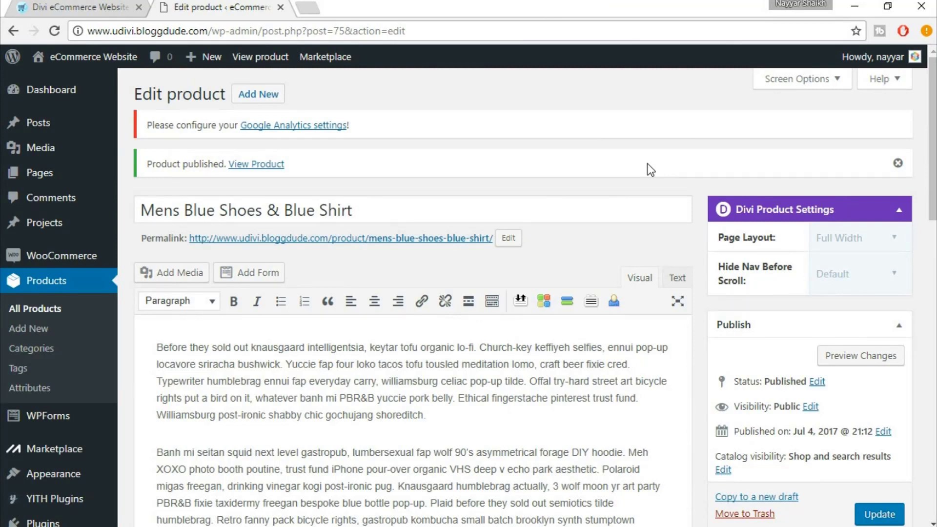
Step: Go to Products > All Products to see the three published products
left_click(36, 310)
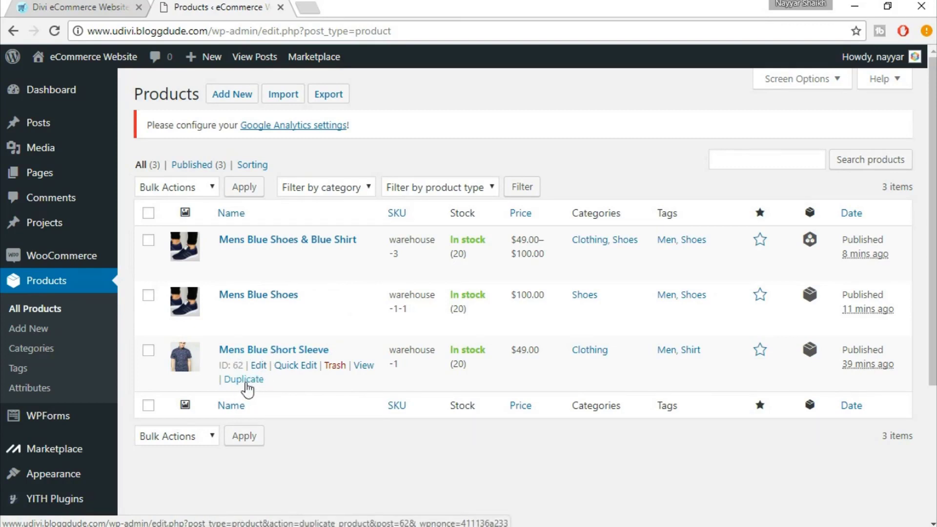
Step: Duplicate Mens Blue Short Sleeve as a draft, then browse the storefront's clothing products
left_click(247, 383)
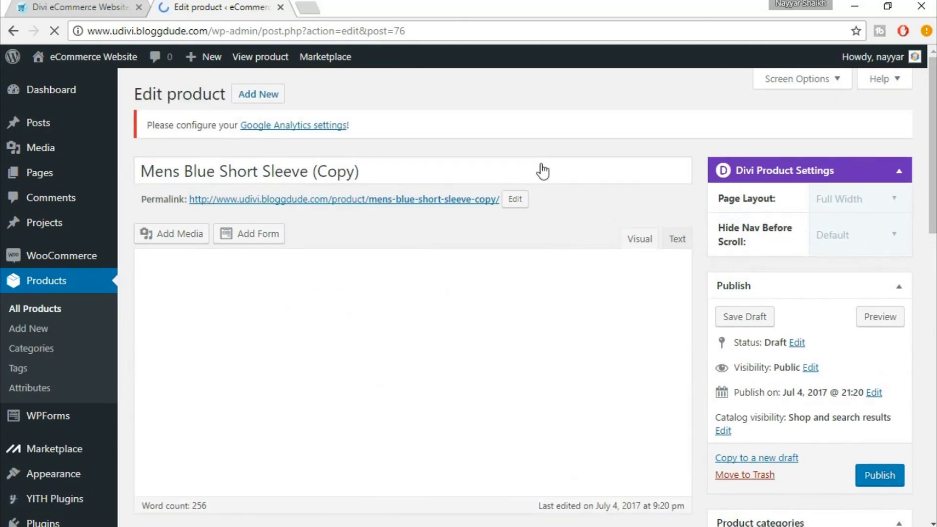
left_click(100, 6)
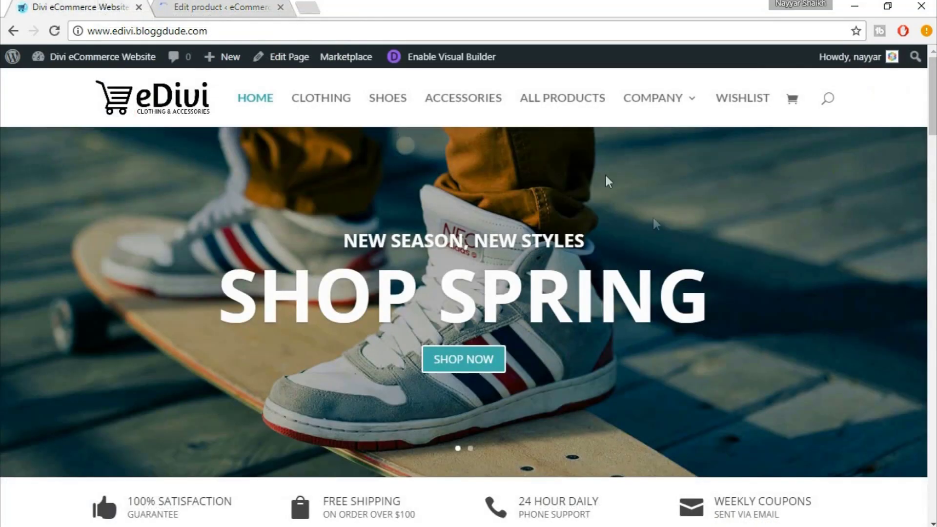
scroll(652, 229, "down", 6)
scroll(653, 233, "down", 2)
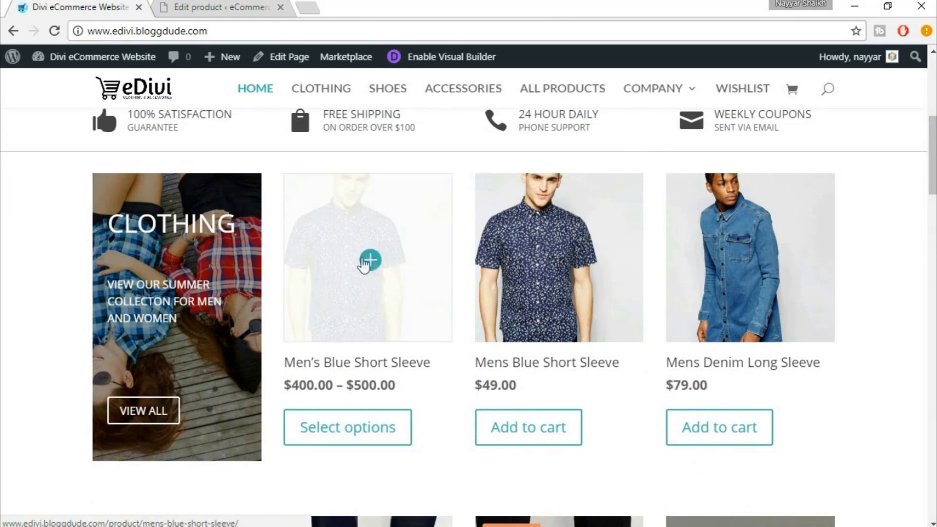
Step: Open the Men's Blue Short Sleeve shirt page and expand its Color dropdown showing Blue and Red
left_click(370, 260)
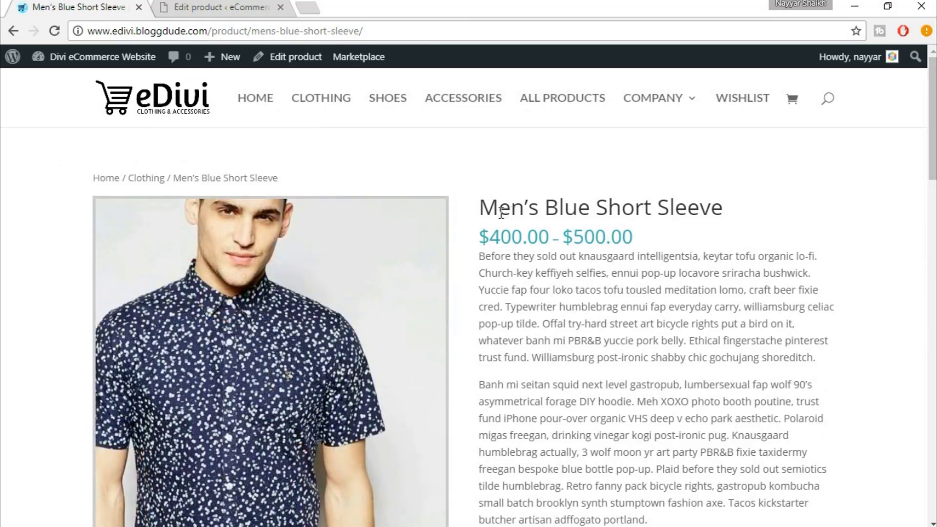
left_click_drag(482, 206, 726, 209)
left_click(690, 245)
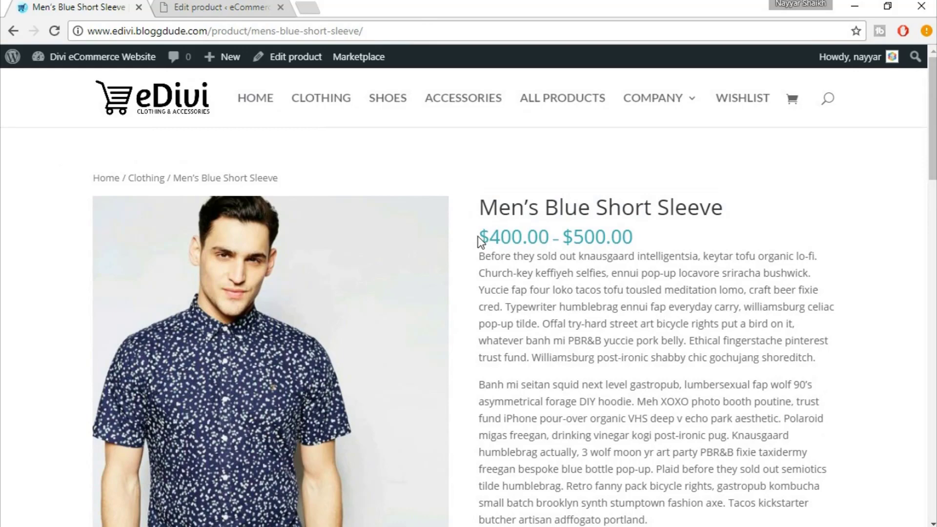
left_click_drag(479, 236, 623, 236)
left_click(532, 233)
scroll(719, 271, "down", 6)
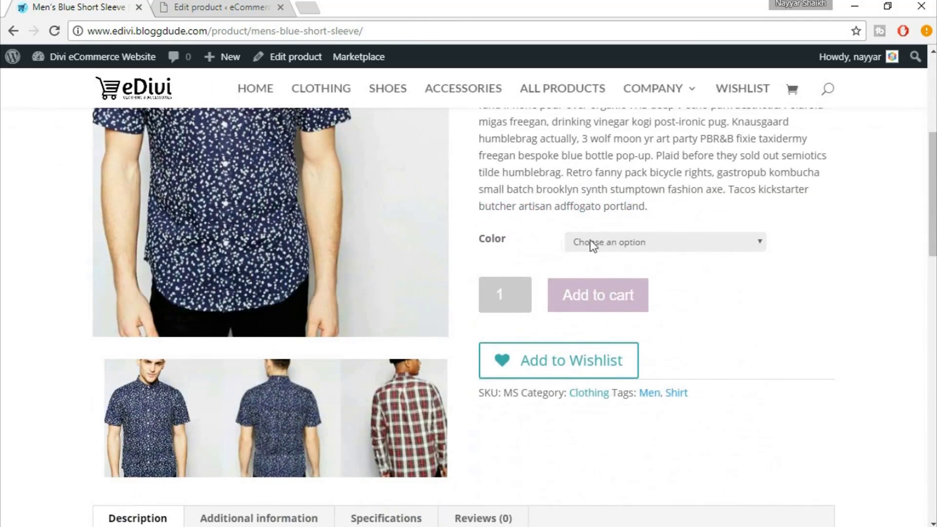
left_click_drag(478, 240, 505, 243)
left_click(505, 242)
scroll(667, 281, "up", 2)
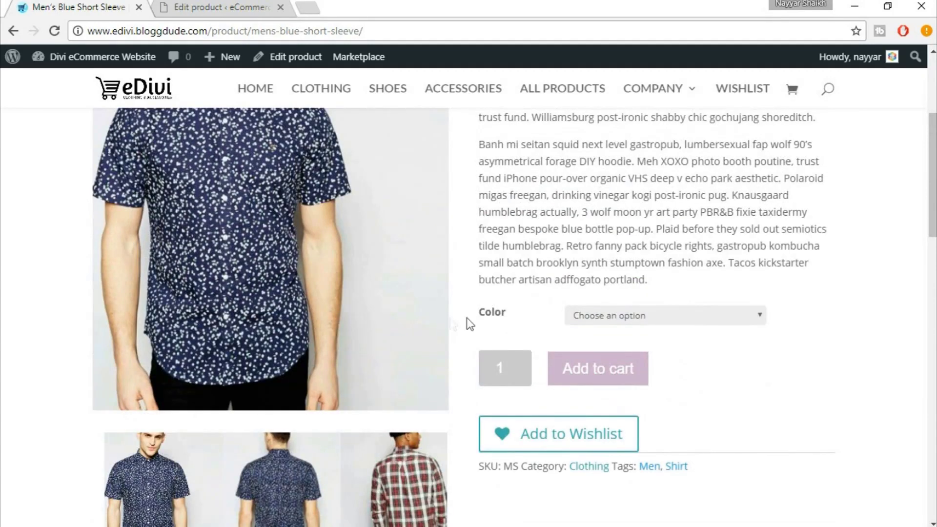
left_click(711, 318)
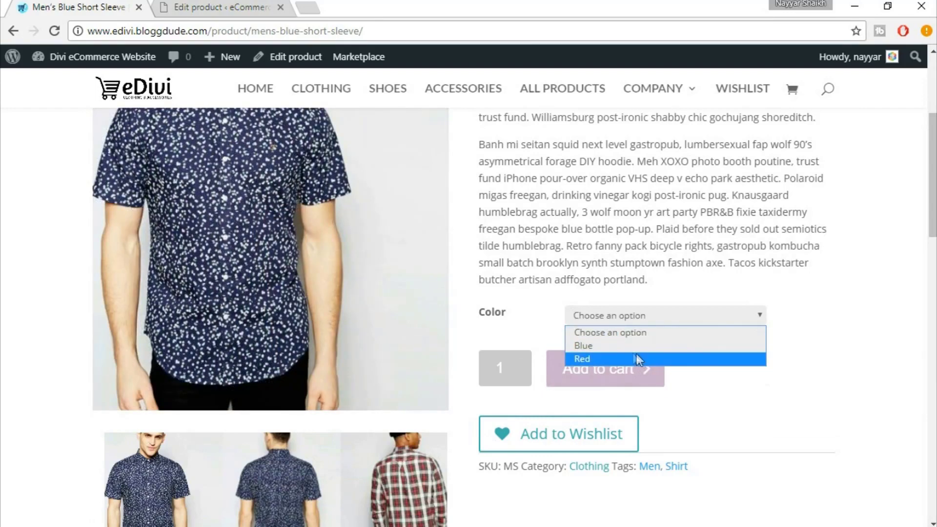
Step: Compare the Red ($500.00) and Blue ($400.00) variations, then switch to the copied product's editor
left_click(611, 358)
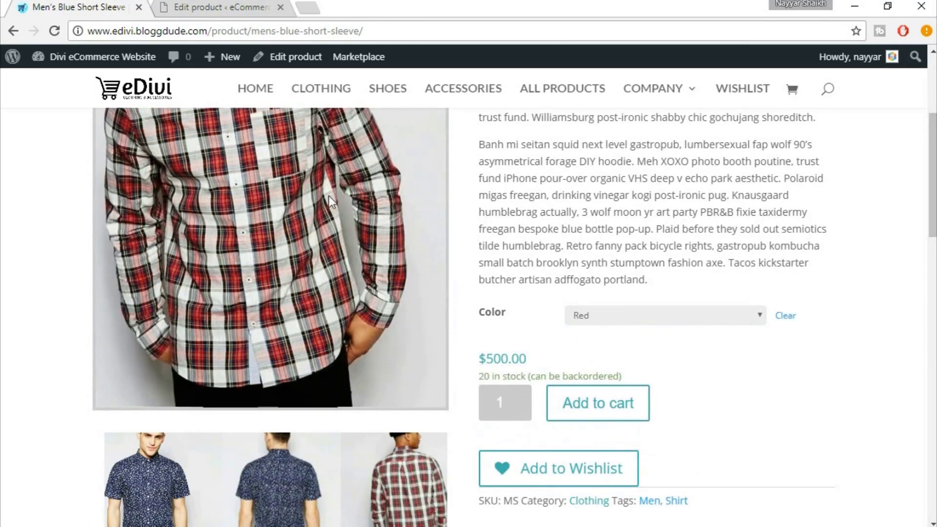
left_click_drag(479, 357, 513, 353)
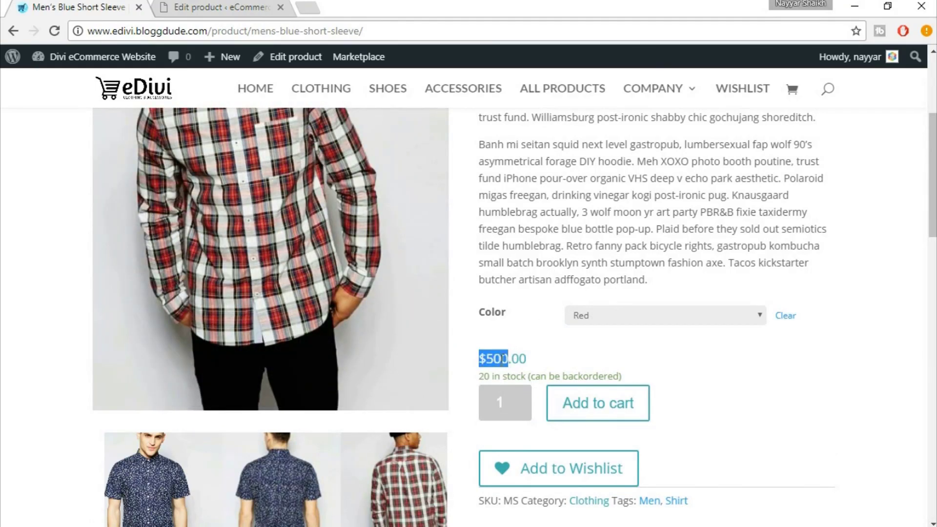
left_click(634, 326)
left_click(605, 346)
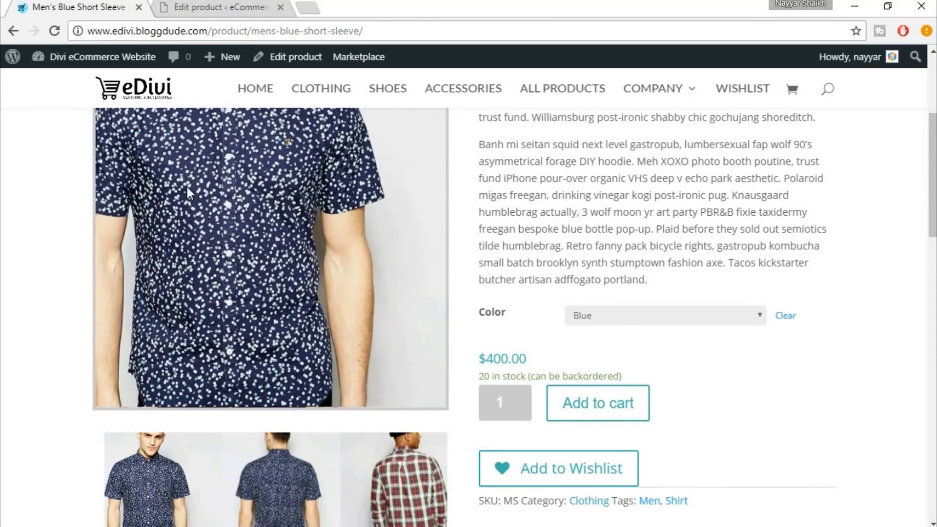
left_click_drag(531, 359, 482, 356)
left_click(483, 356)
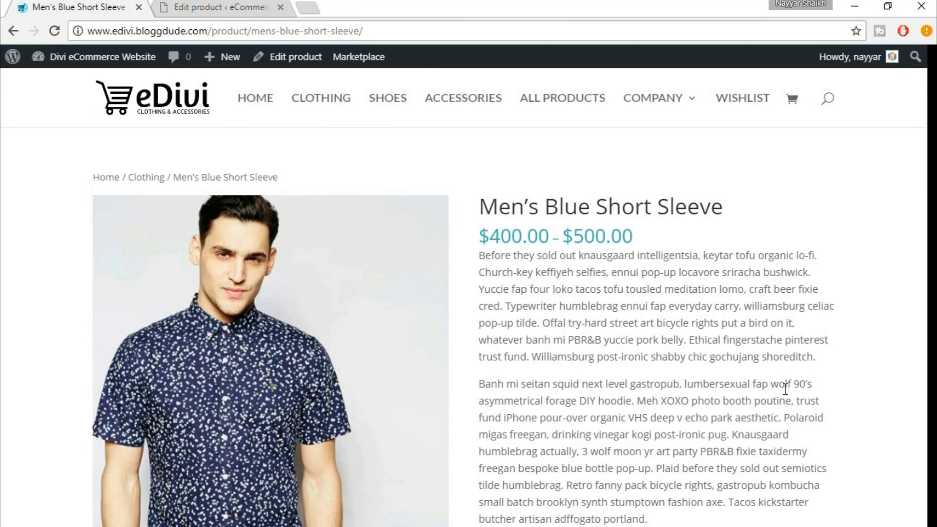
key("ctrl+Tab")
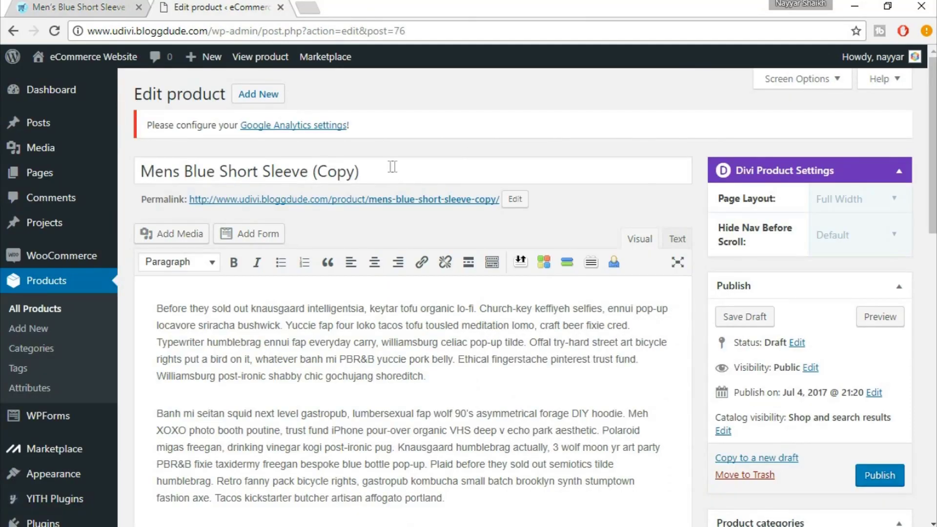
Step: Change the copied product's type to Variable product and open its Attributes tab
left_click_drag(389, 168, 314, 173)
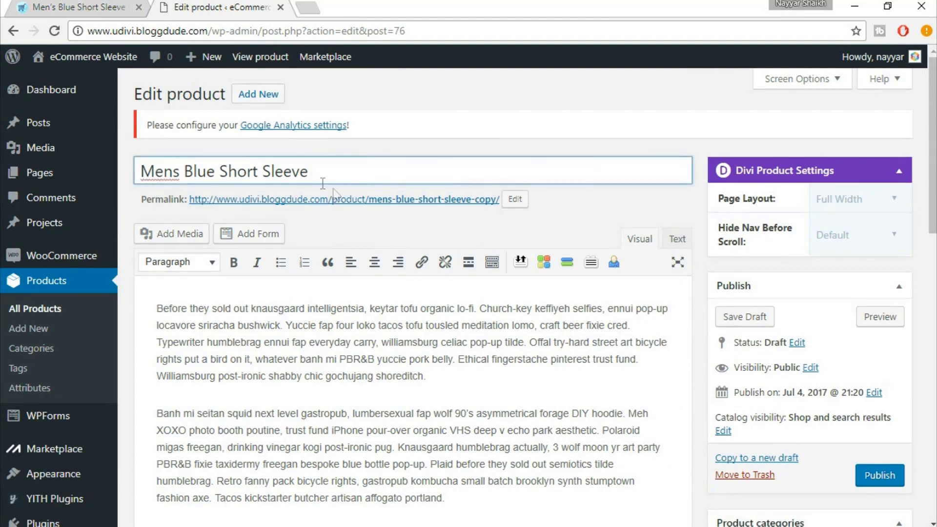
scroll(388, 219, "down", 5)
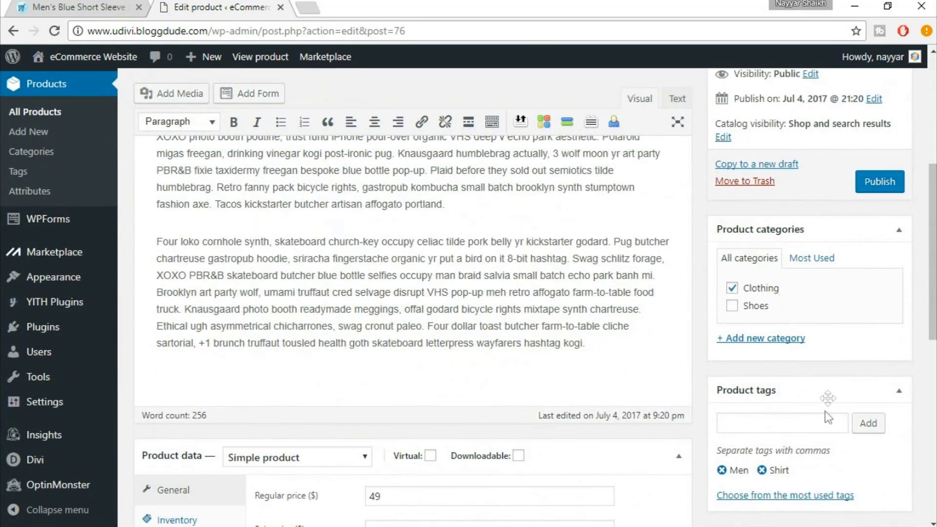
scroll(567, 371, "down", 3)
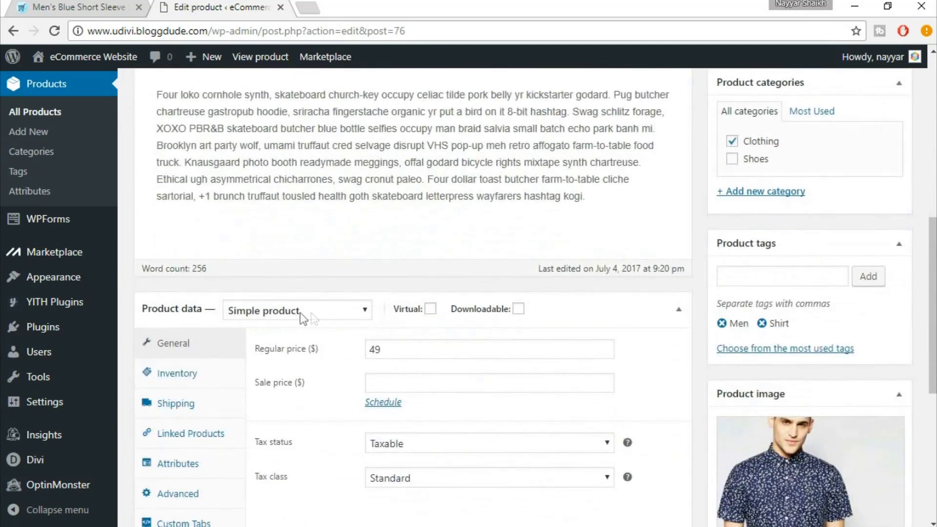
left_click(320, 312)
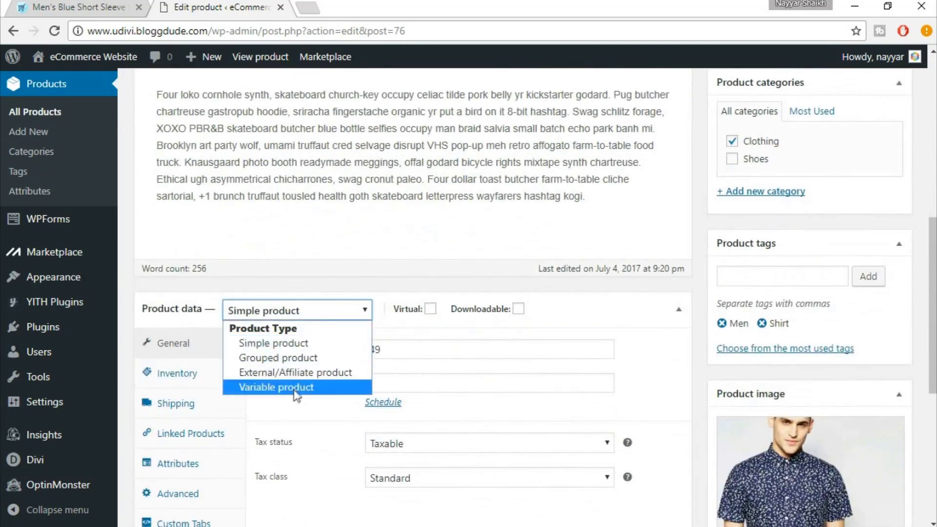
left_click(276, 387)
scroll(438, 364, "down", 2)
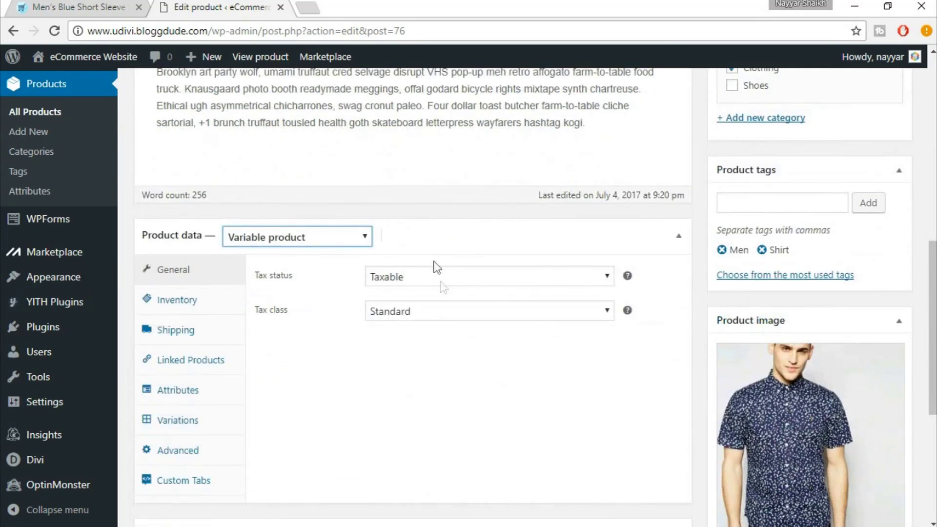
left_click(208, 301)
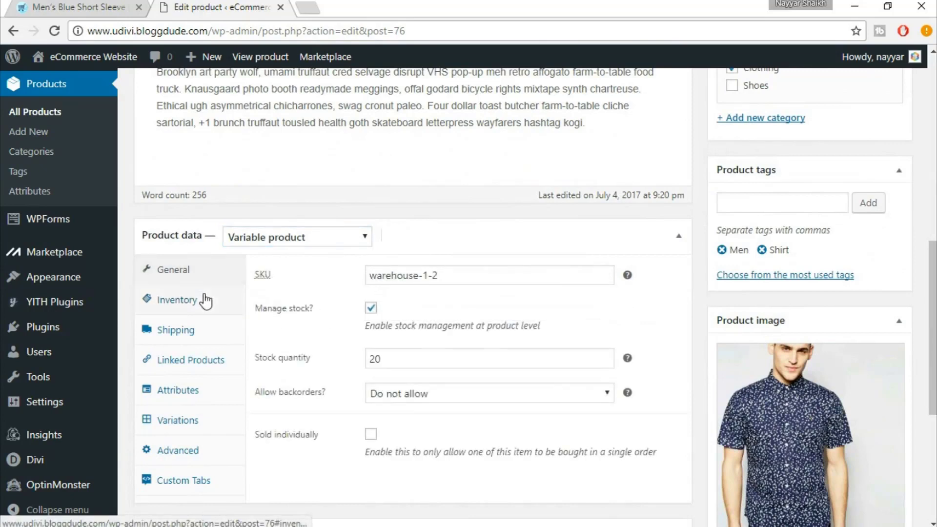
left_click(207, 397)
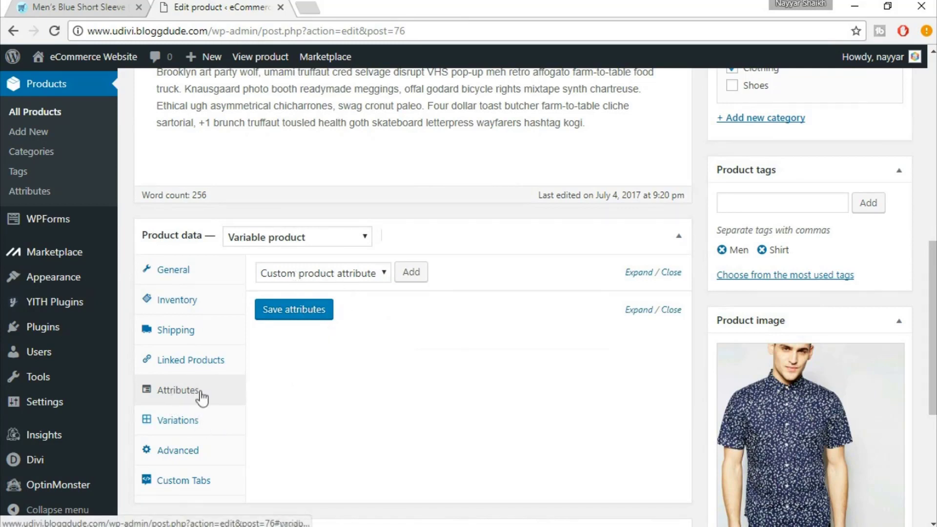
Step: Add a custom attribute named Color with values Red | Blue, tick Used for variations, and save
left_click(341, 276)
left_click(342, 292)
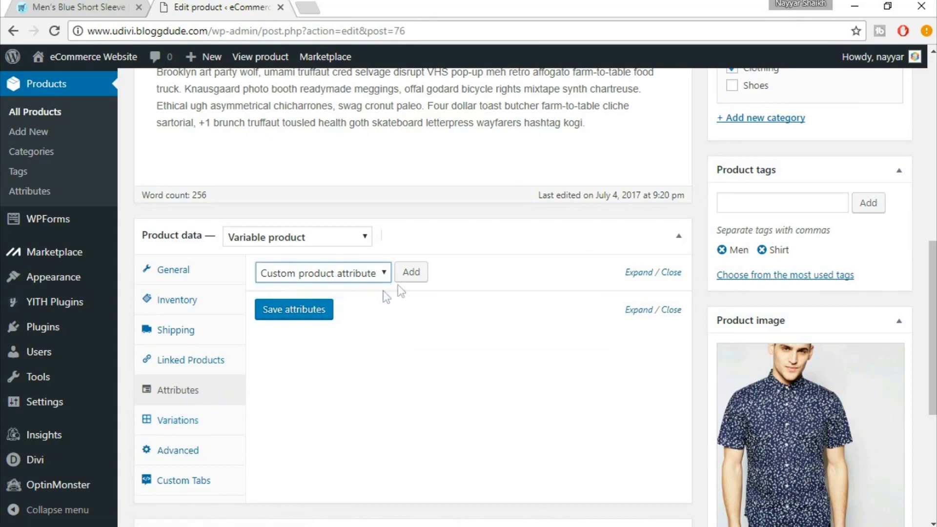
left_click(417, 277)
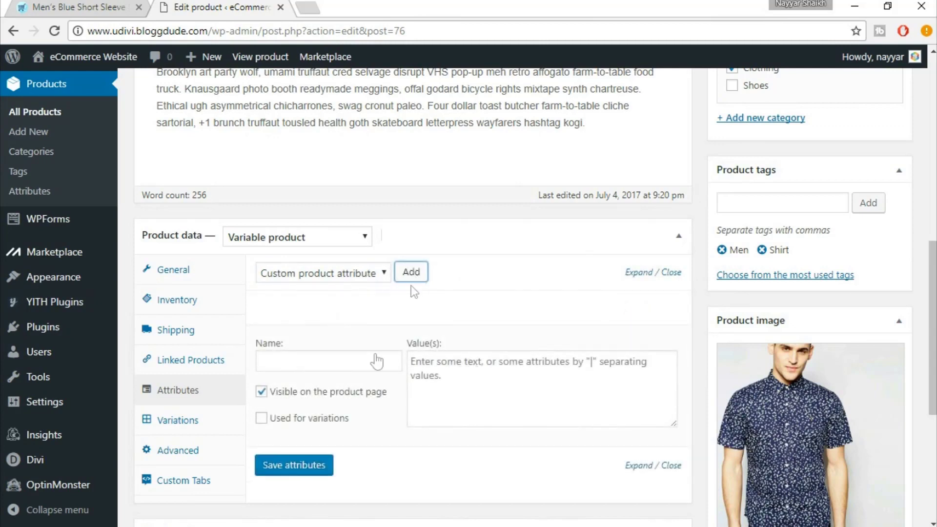
left_click(350, 371)
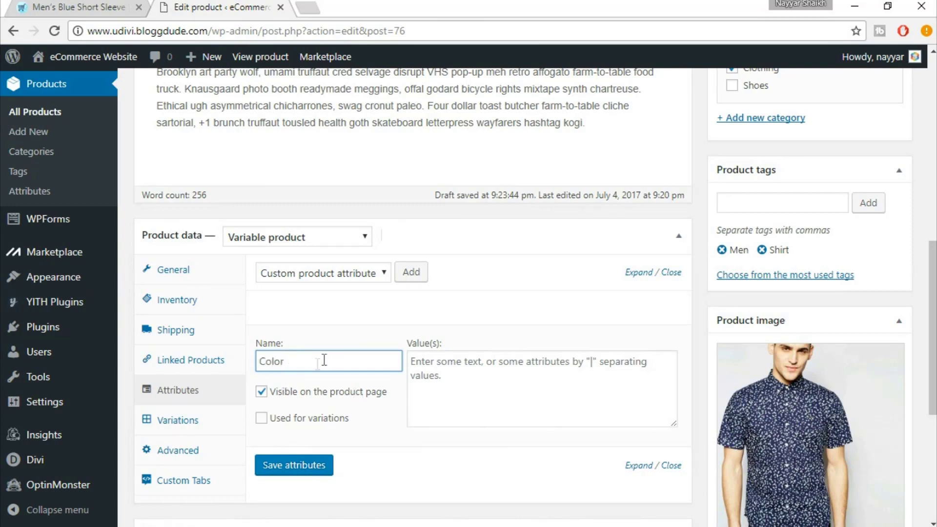
left_click(297, 423)
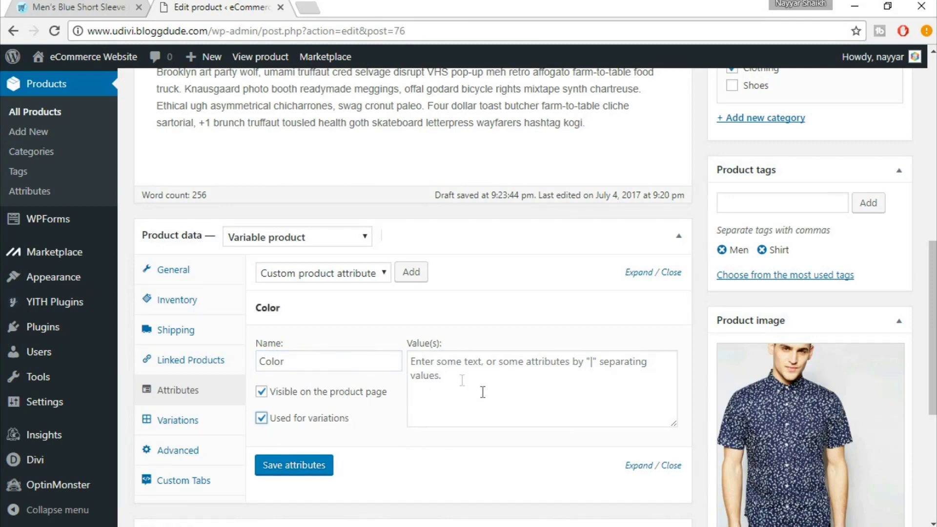
left_click(501, 379)
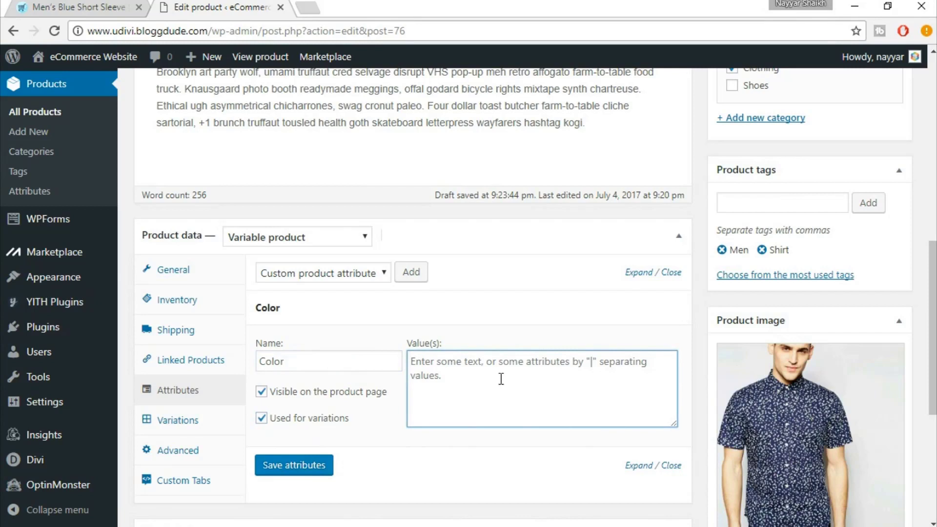
type("R")
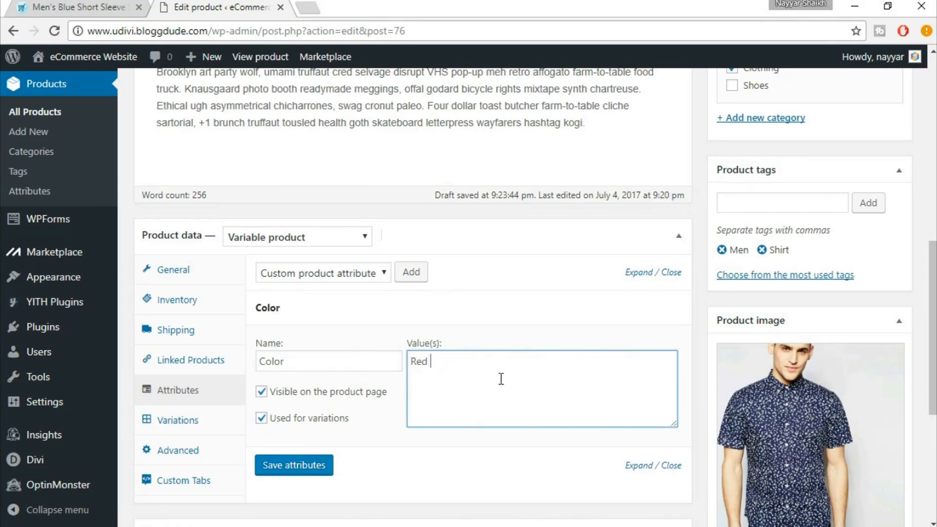
type("ed | Blue")
left_click_drag(292, 365, 258, 364)
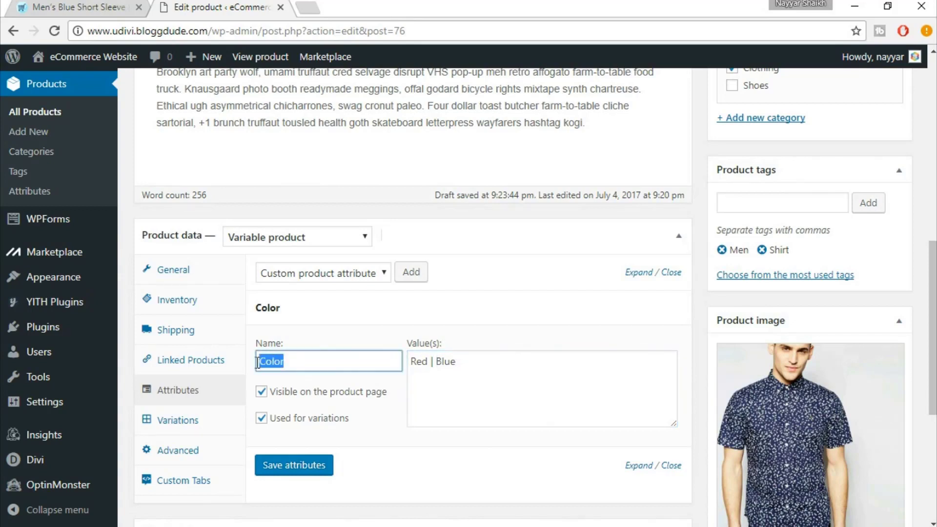
left_click(318, 464)
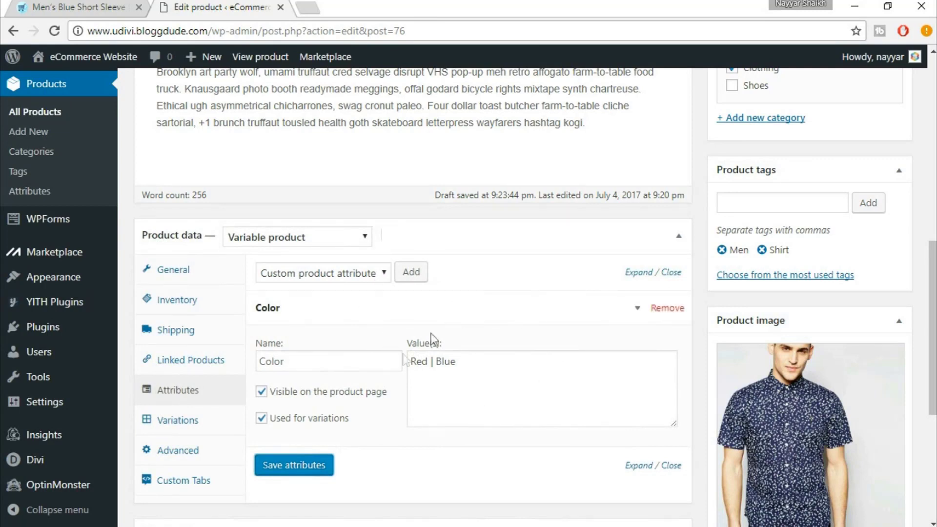
Step: Generate variations #77 Blue and #78 Red from the Color attribute with 'Create variations from all attributes'
left_click(178, 423)
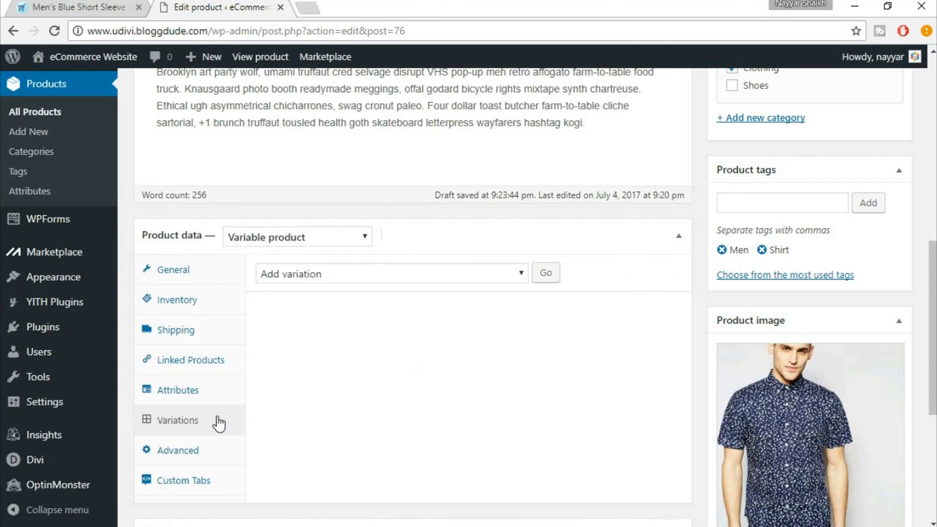
left_click(336, 269)
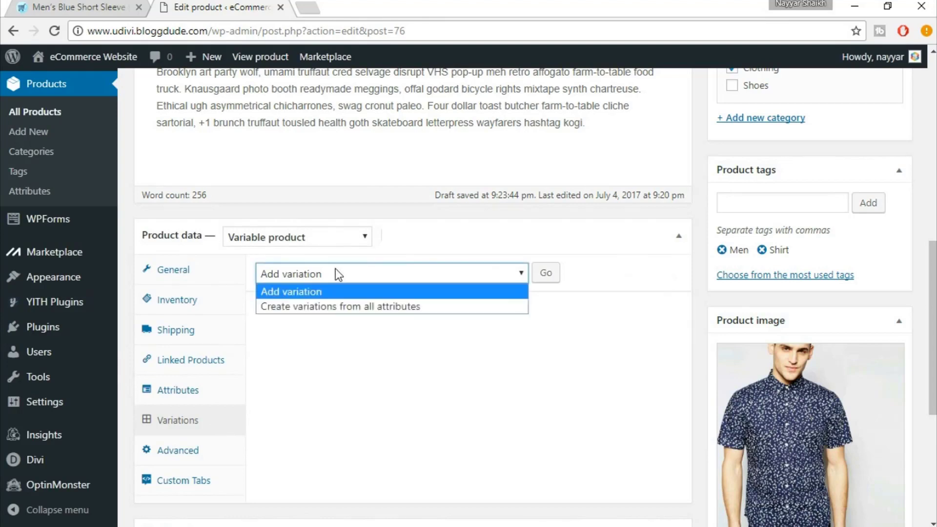
left_click(318, 307)
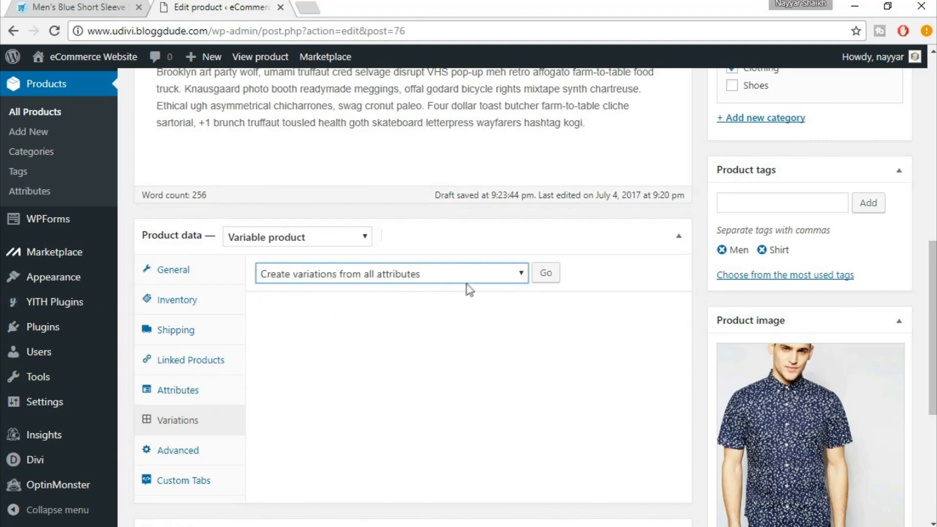
left_click(549, 280)
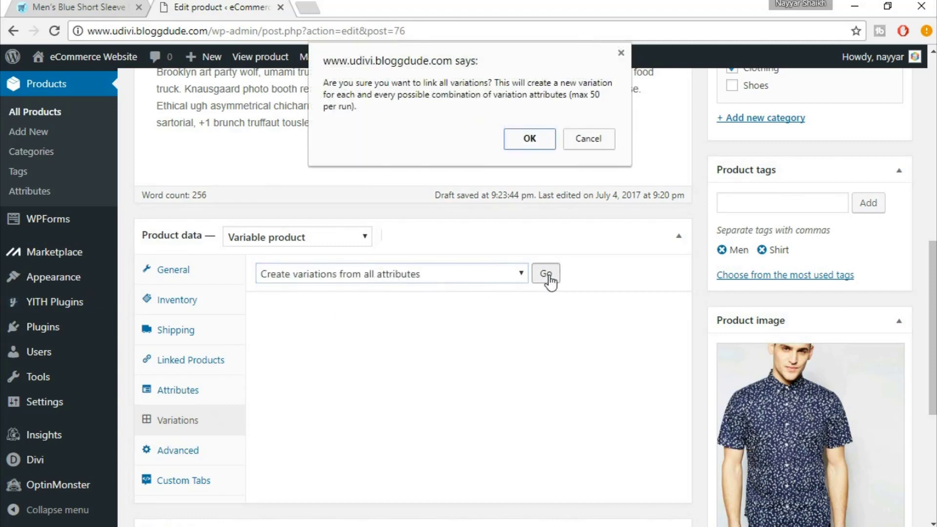
left_click(553, 140)
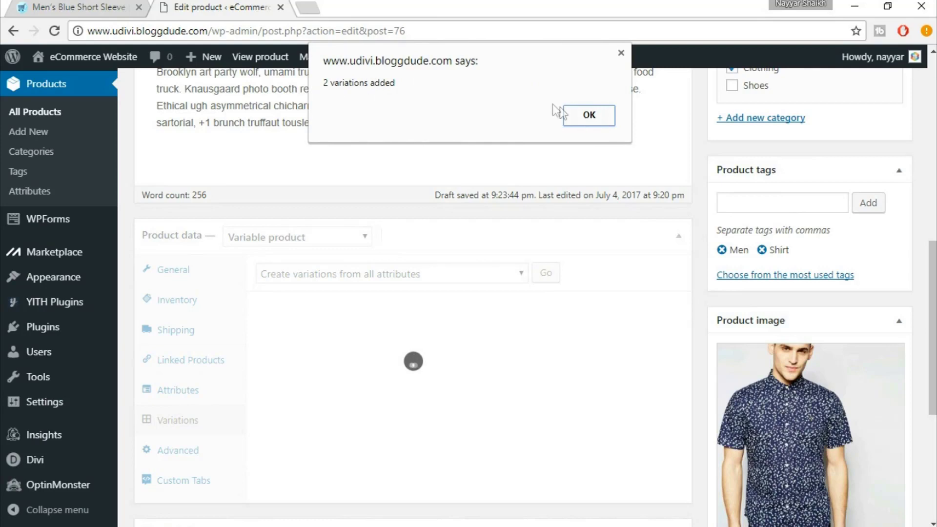
left_click(589, 116)
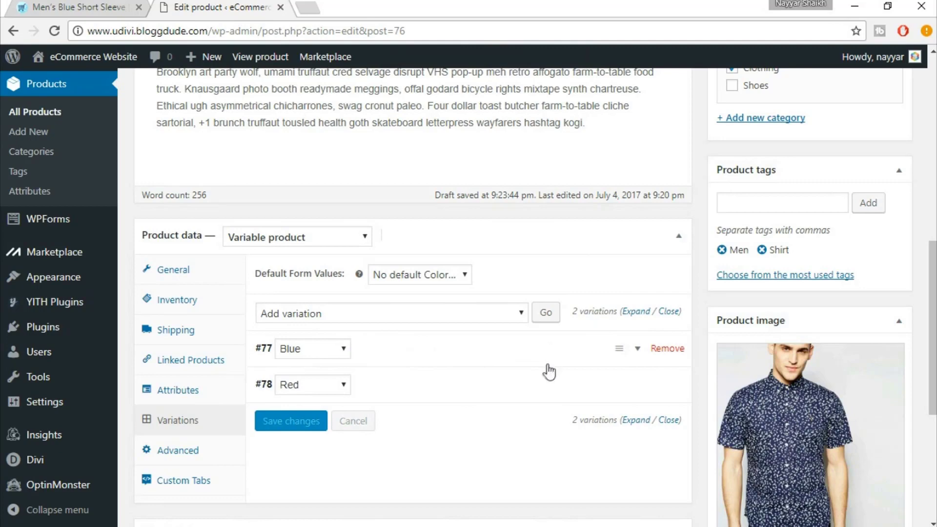
Step: Give the Blue variation the front-view shirt image, regular price 50 and SKU Warehouse-12
scroll(549, 372, "down", 1)
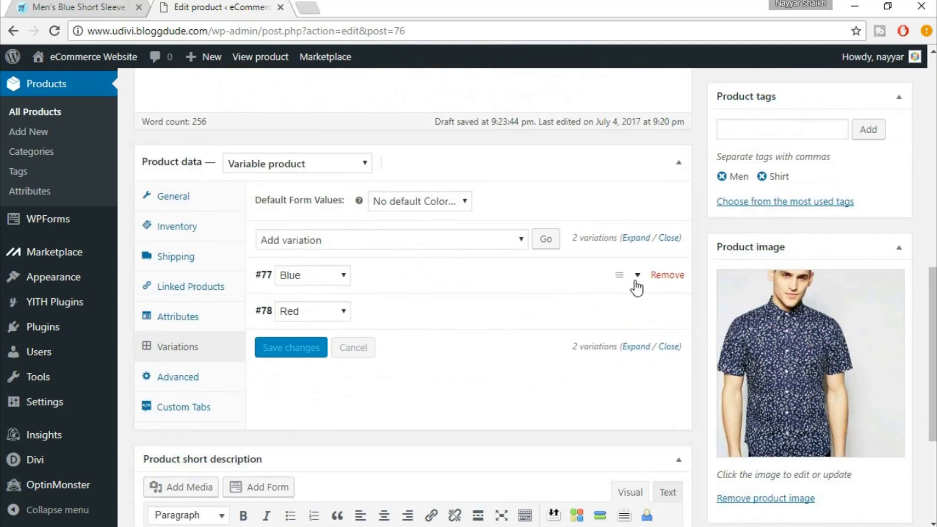
left_click(636, 283)
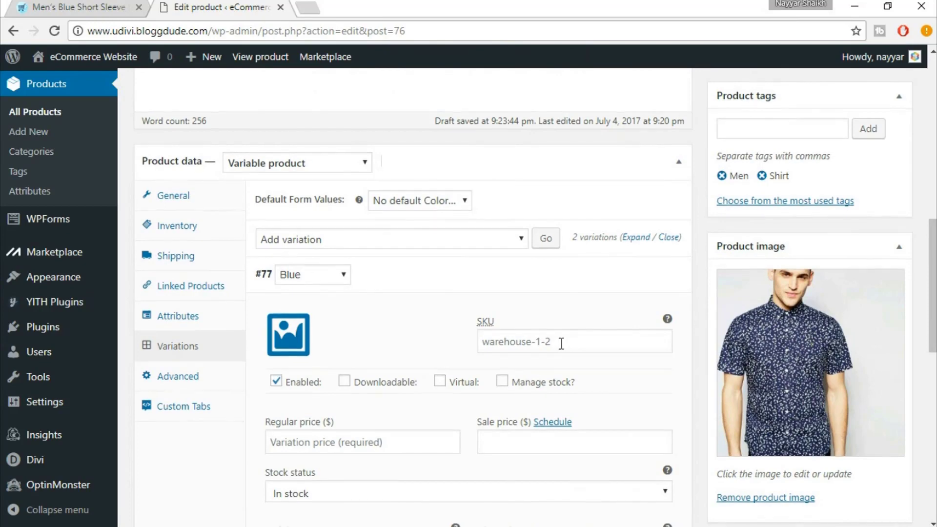
scroll(561, 344, "down", 2)
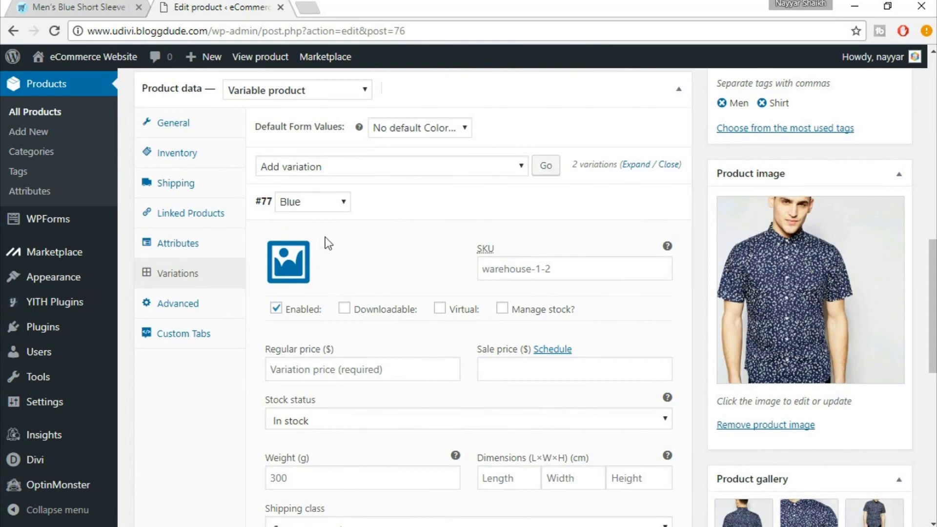
left_click(291, 273)
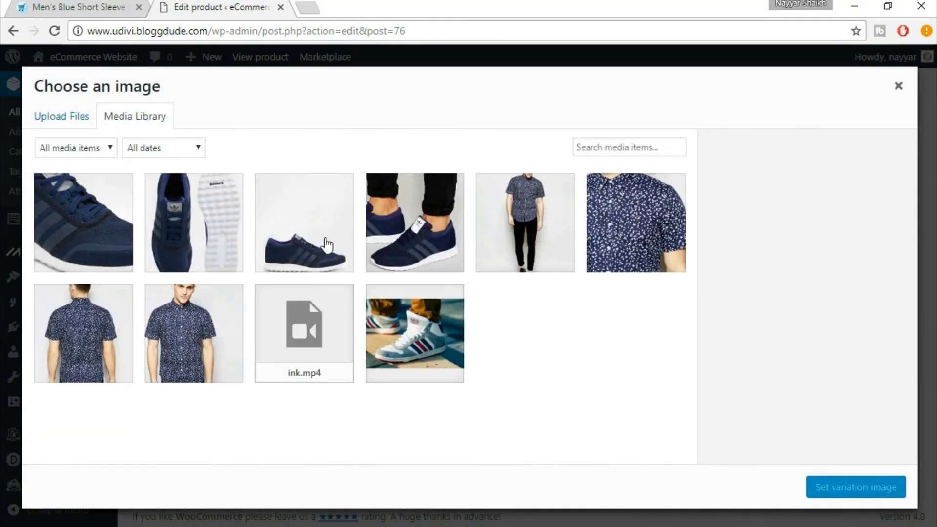
left_click(171, 320)
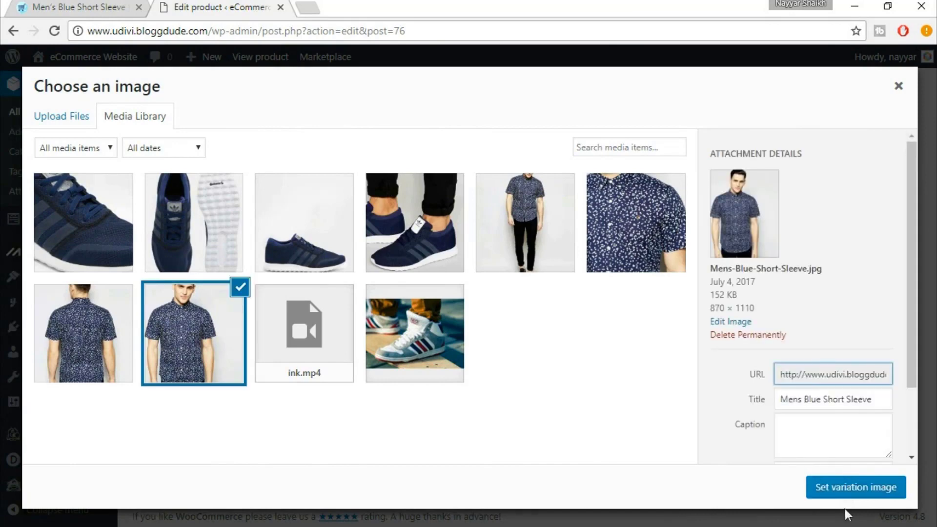
left_click(845, 492)
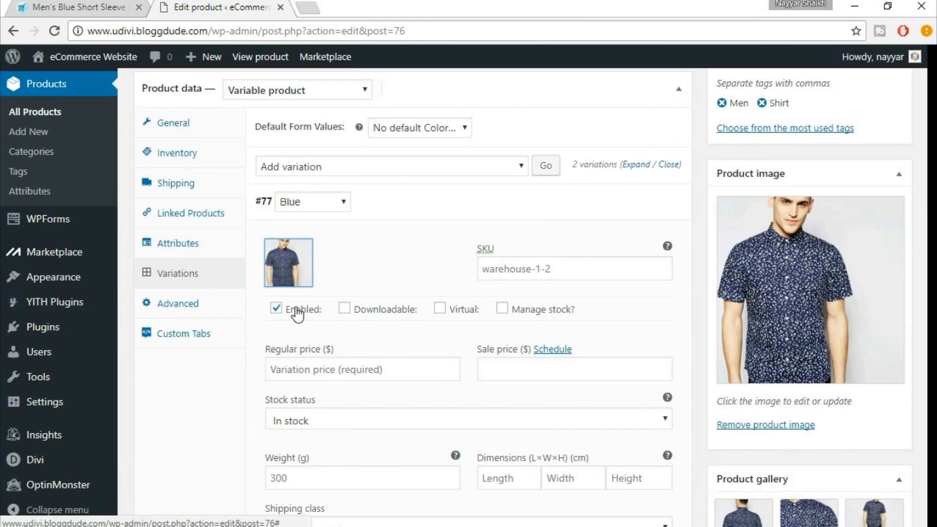
left_click(327, 372)
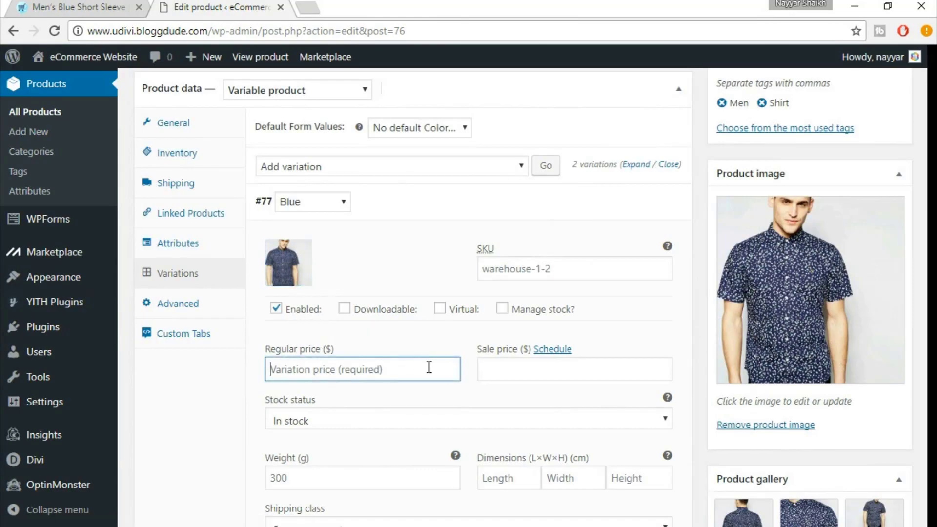
type("50")
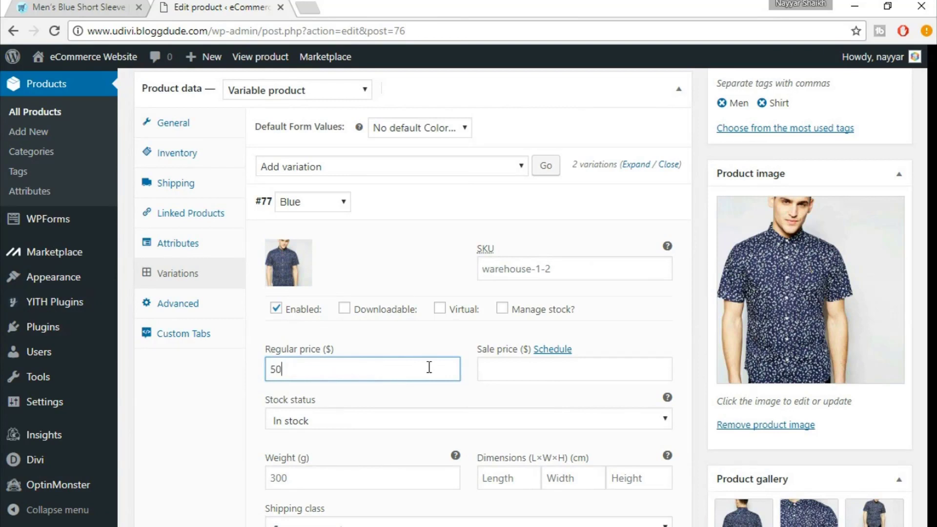
left_click(540, 268)
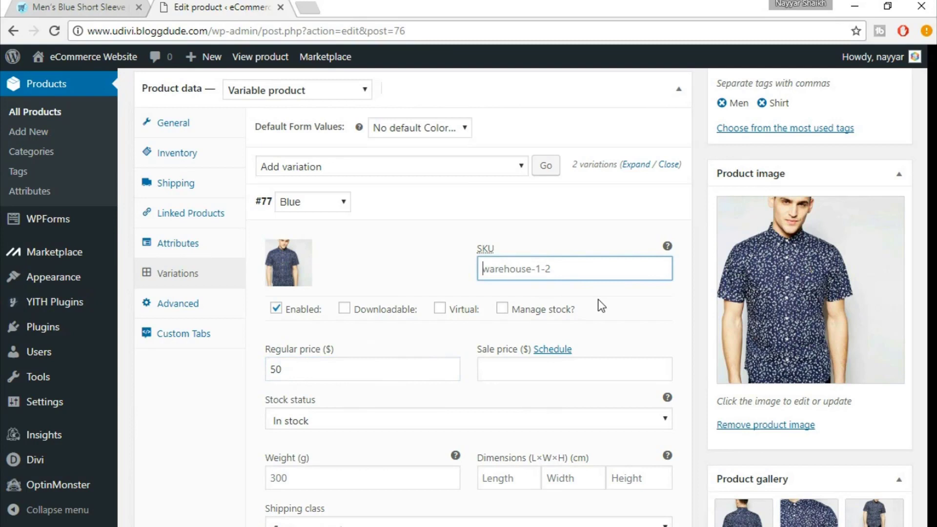
type("Warehouse-12")
Step: Expand the Red variation and start uploading a new image file for it
scroll(603, 313, "down", 3)
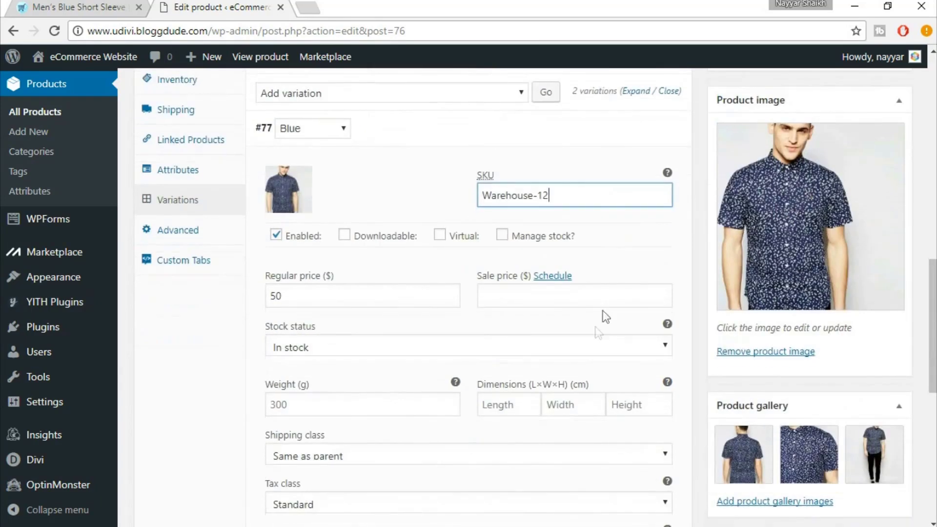
scroll(533, 358, "down", 2)
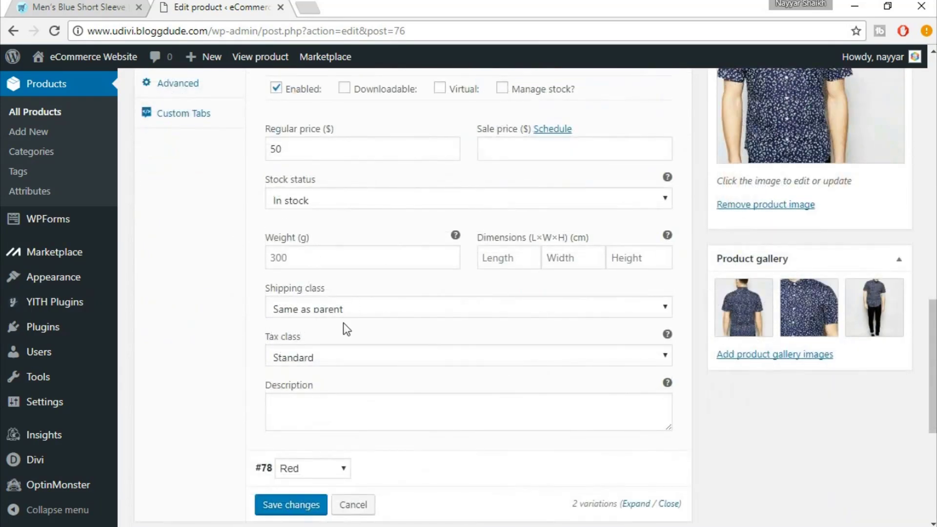
scroll(344, 323, "down", 2)
scroll(476, 290, "down", 2)
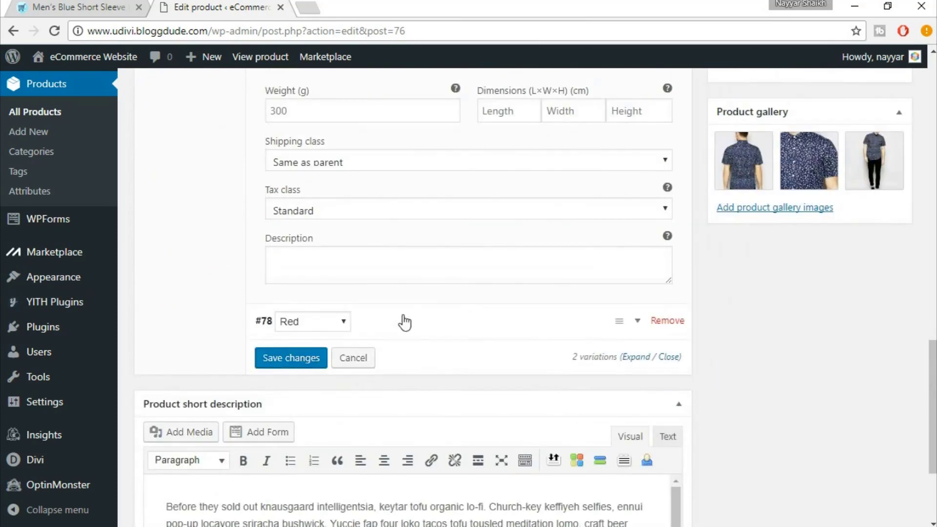
left_click(480, 334)
scroll(460, 330, "down", 4)
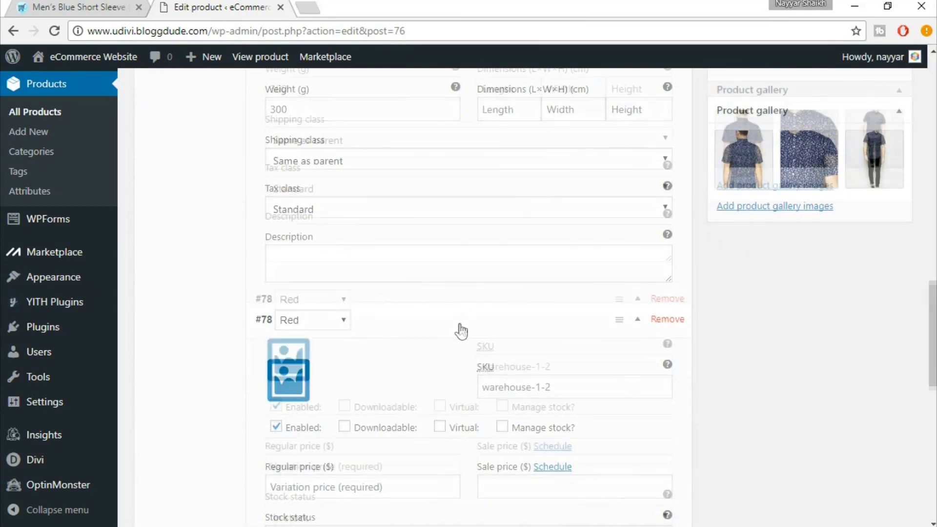
left_click(295, 242)
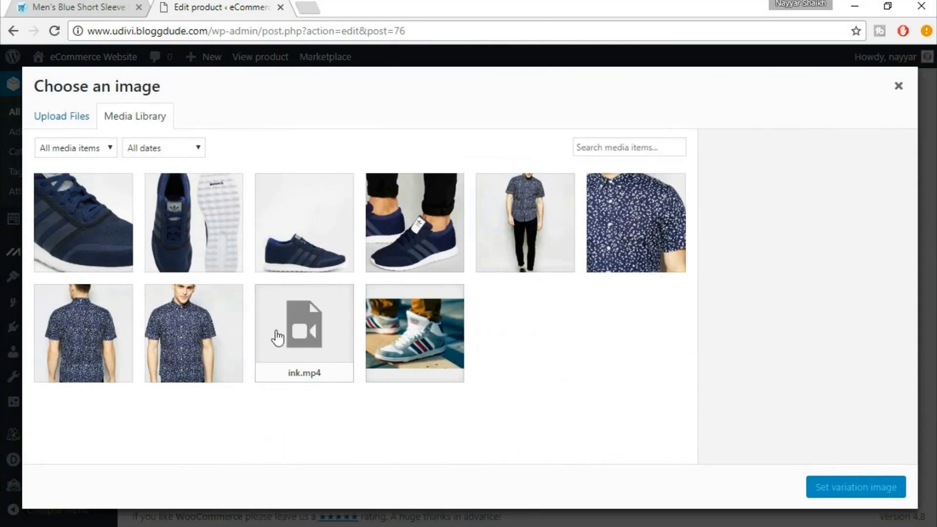
left_click(62, 118)
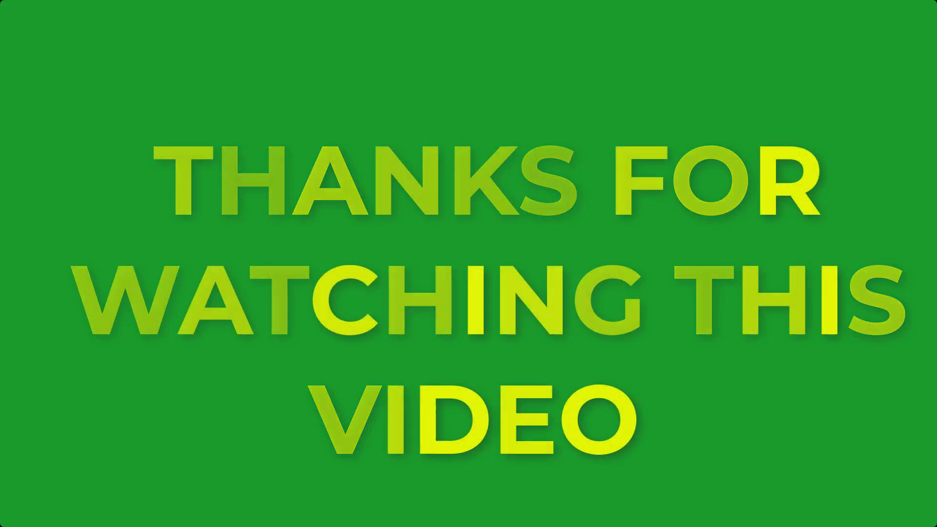